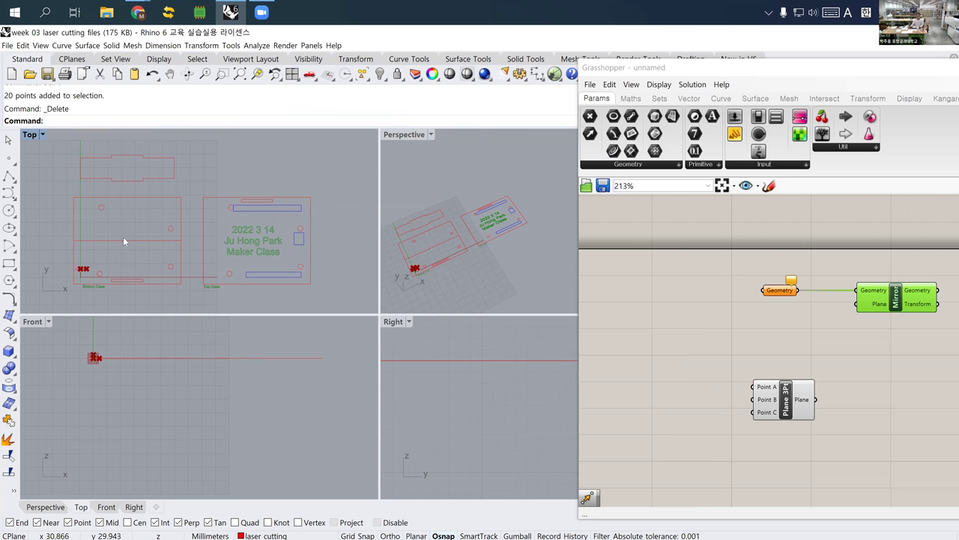
# Examine the bottom case's narrow slot and the matching tabbed side panel in the Top viewport
pyautogui.moveTo(91, 281); pyautogui.dragTo(103, 271, button='right')
pyautogui.scroll(3, 99, 273)
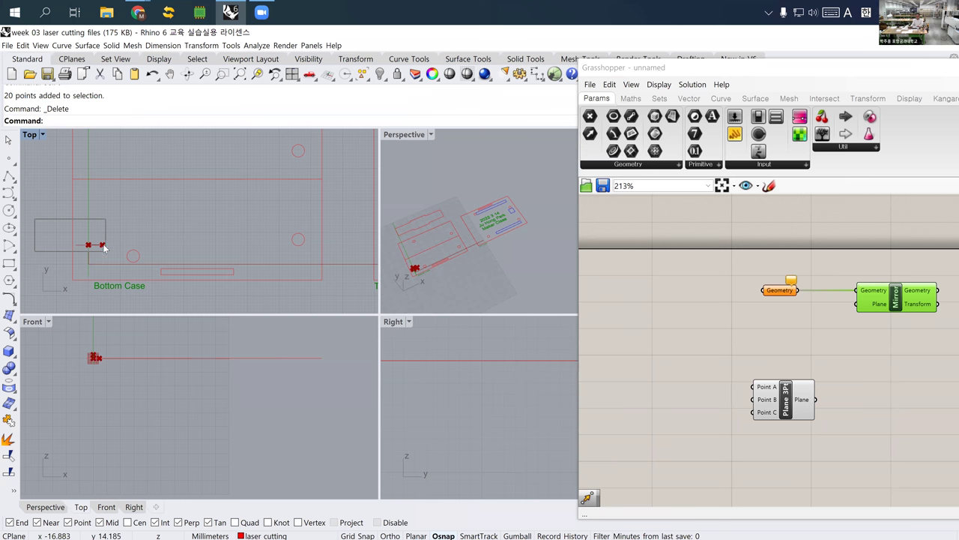
pyautogui.scroll(-2, 124, 250)
pyautogui.scroll(-2, 148, 235)
pyautogui.scroll(1, 225, 228)
pyautogui.moveTo(252, 231); pyautogui.dragTo(281, 227, button='right')
pyautogui.press('Left')
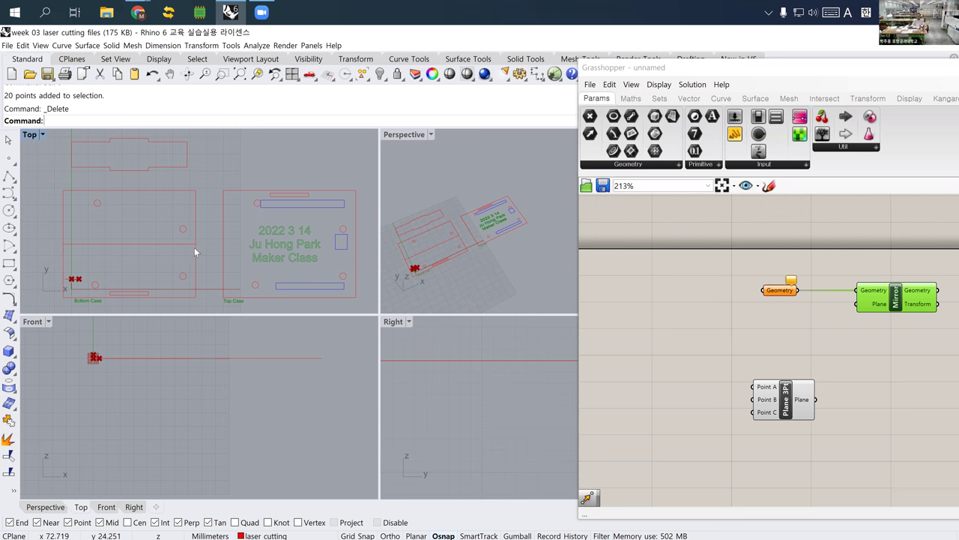
pyautogui.moveTo(134, 263); pyautogui.dragTo(167, 264, button='right')
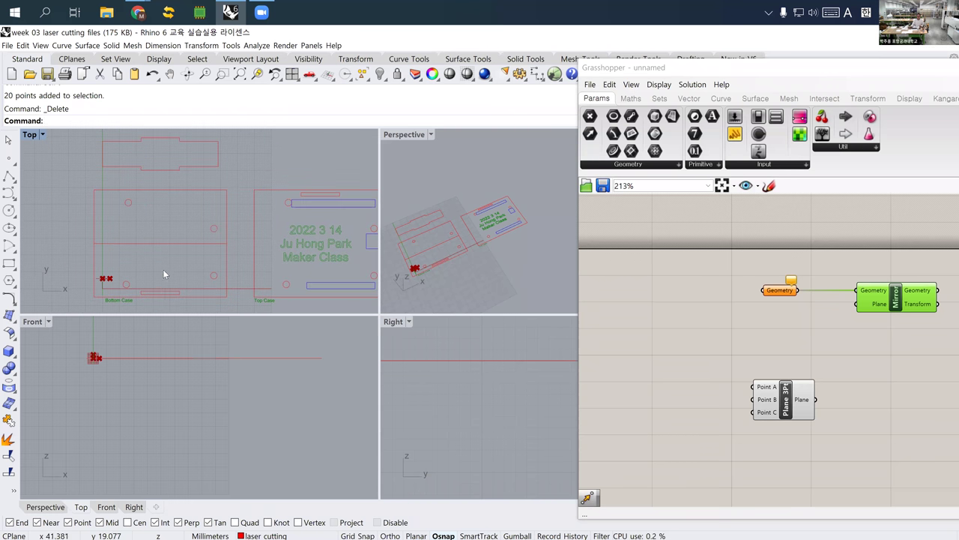
pyautogui.click(165, 293)
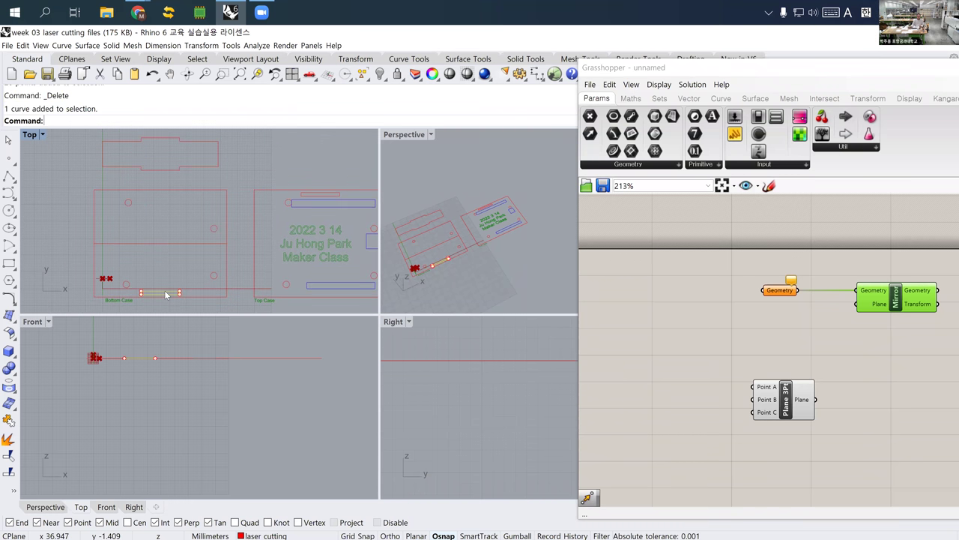
pyautogui.click(155, 170)
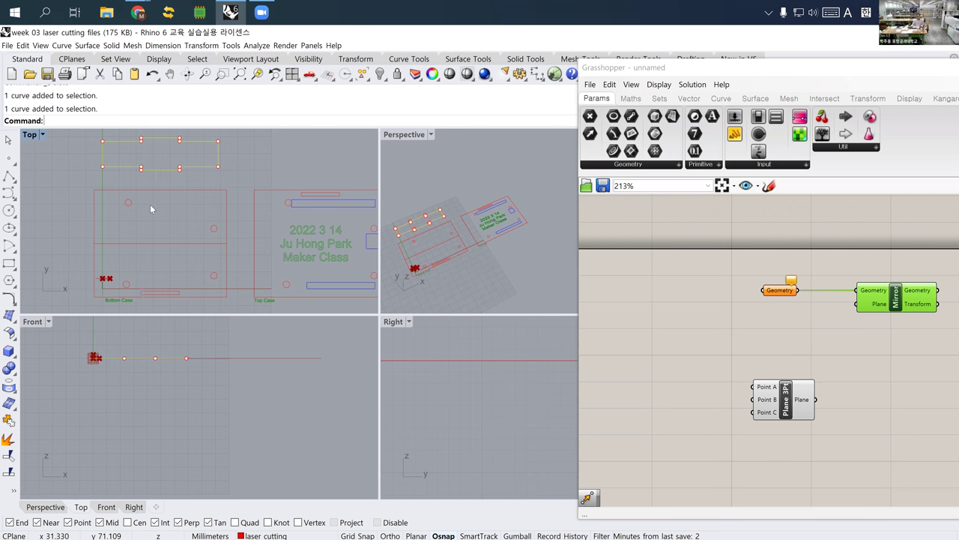
pyautogui.scroll(5, 145, 174)
pyautogui.scroll(6, 154, 180)
pyautogui.press('Escape')
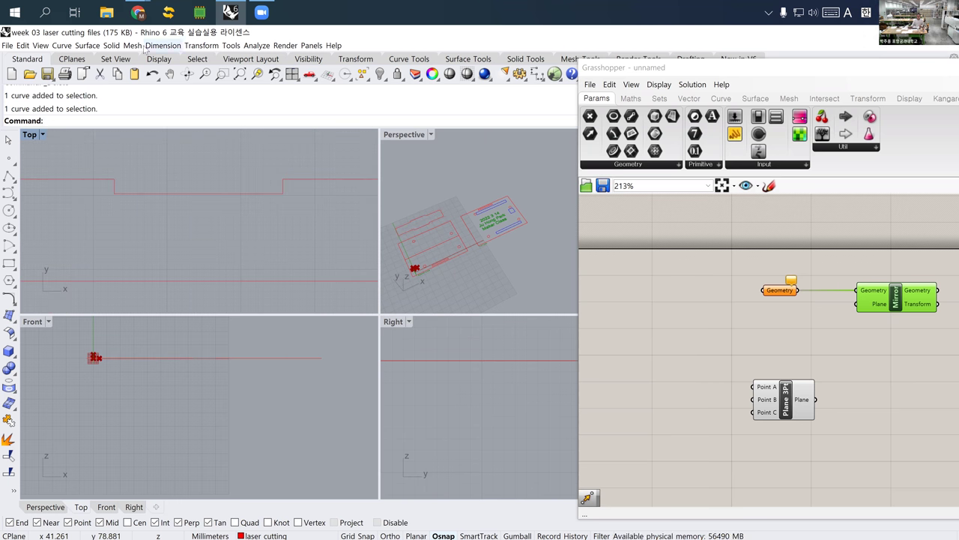
pyautogui.write('Annot')
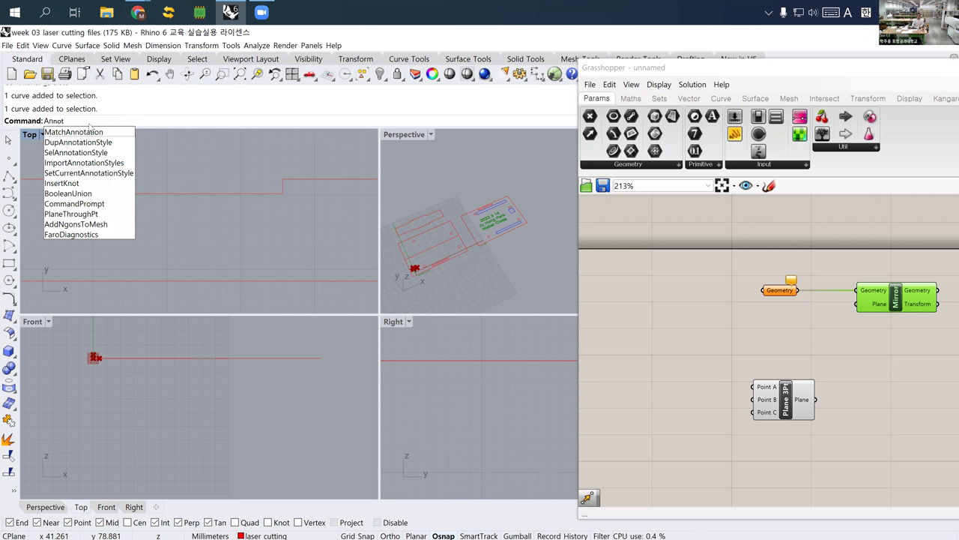
pyautogui.press('BackSpace')
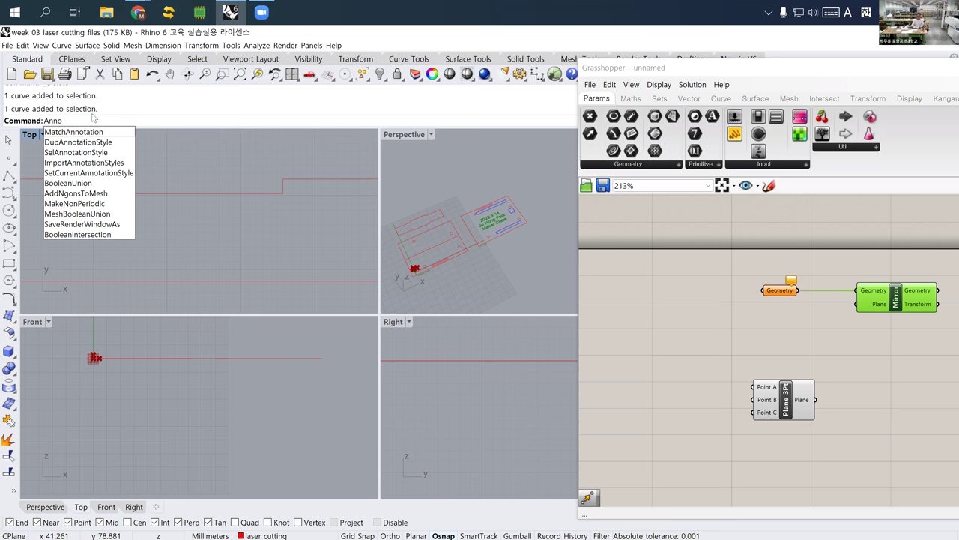
pyautogui.press('Escape')
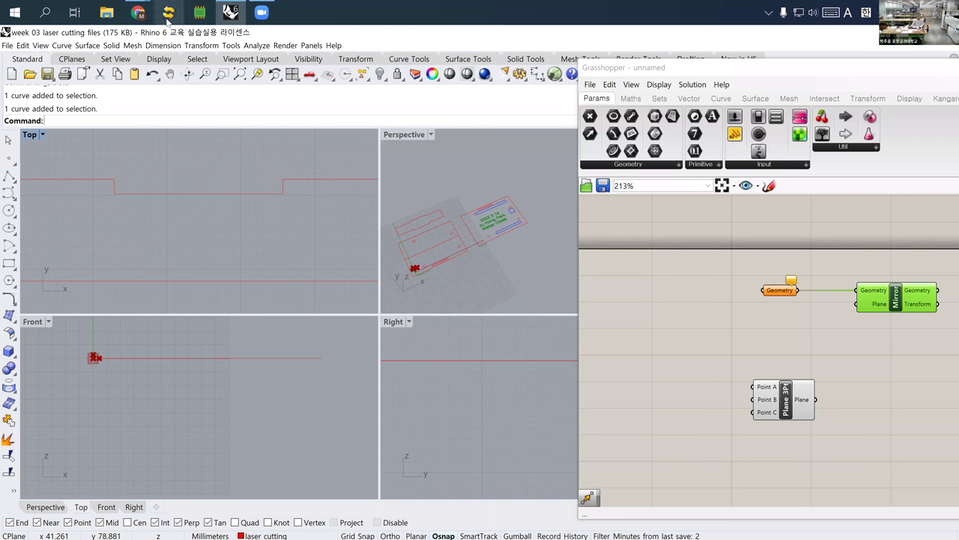
# Shrink the Rhino window and dimension the height of the tab on the side panel's lower edge
pyautogui.doubleClick(162, 33)
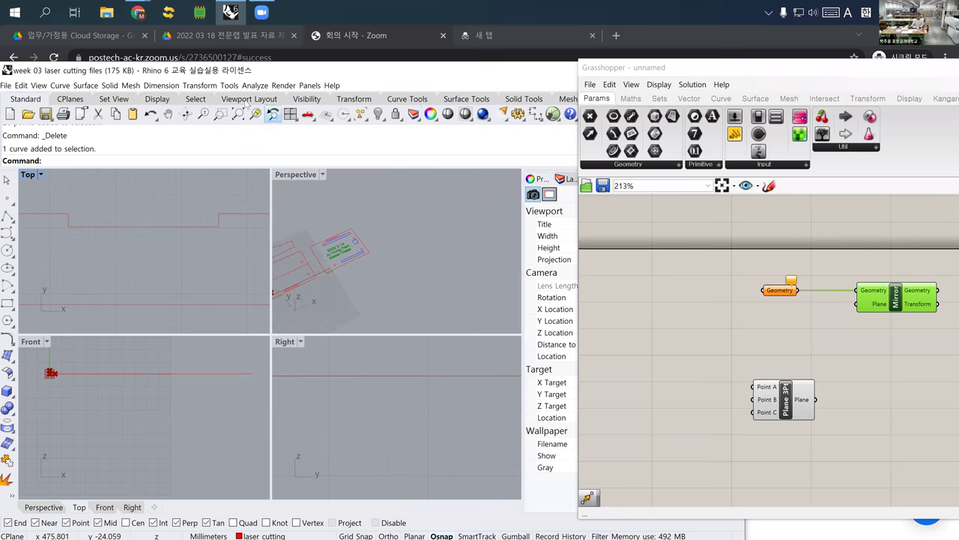
pyautogui.click(168, 88)
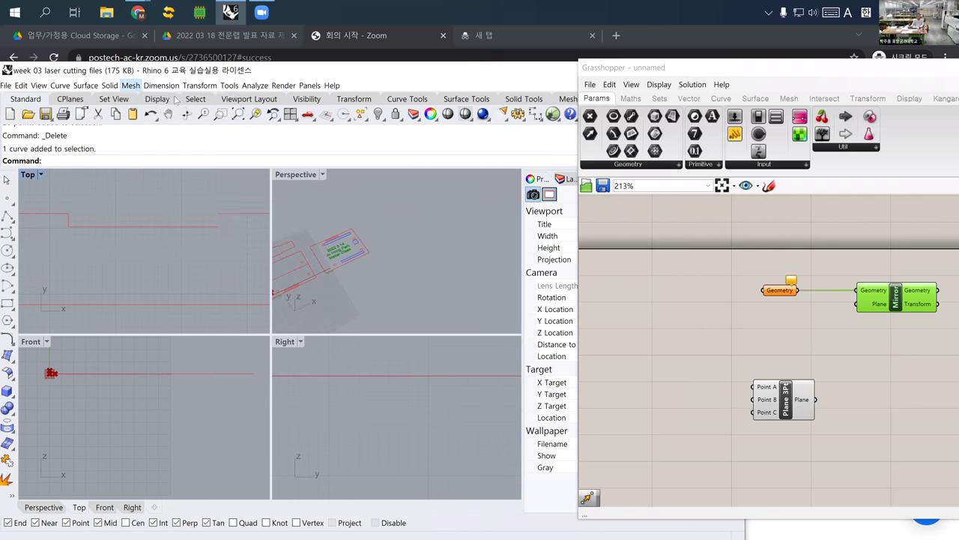
pyautogui.click(179, 98)
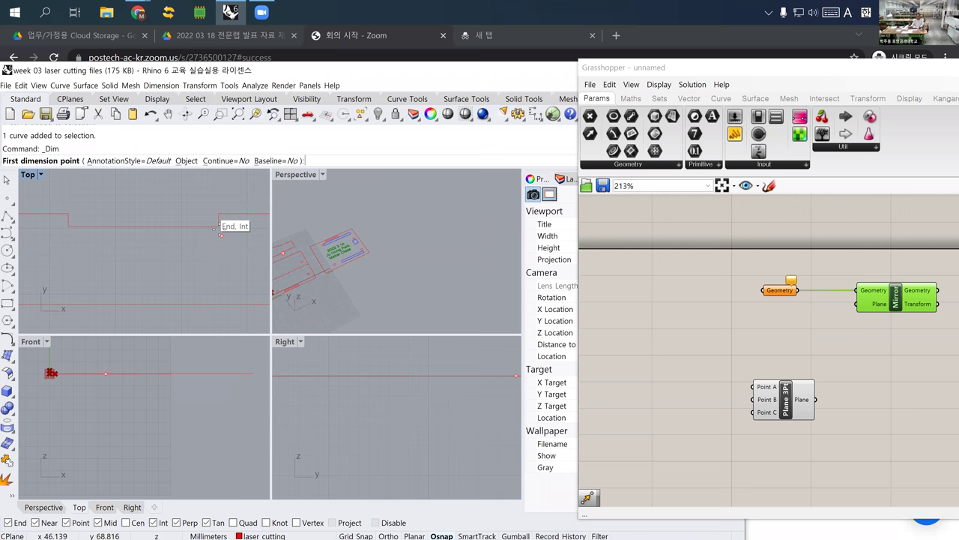
pyautogui.click(218, 225)
pyautogui.click(218, 213)
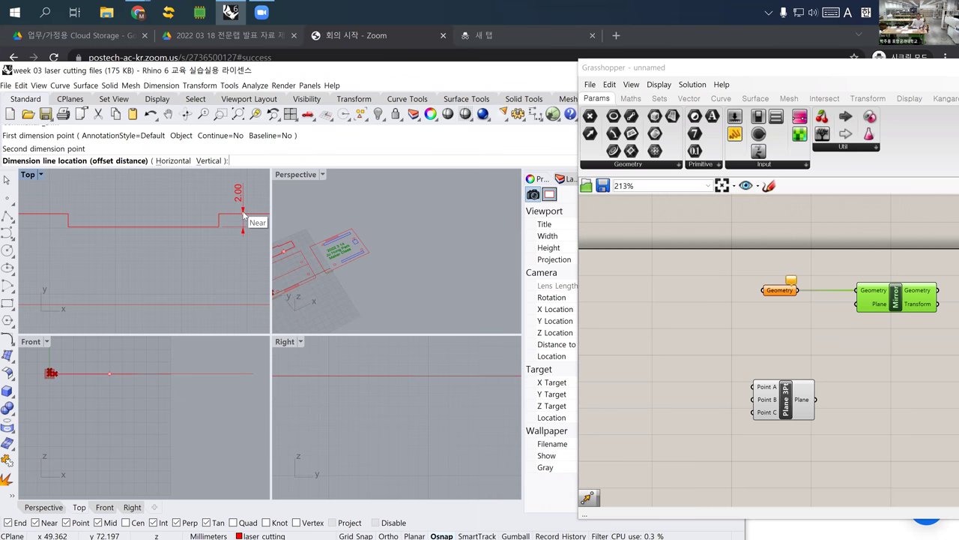
pyautogui.click(244, 222)
# Add a vertical dimension for the width of the narrow slot near the bottom case's lower edge
pyautogui.scroll(-3, 172, 251)
pyautogui.scroll(-2, 144, 369)
pyautogui.scroll(5, 127, 276)
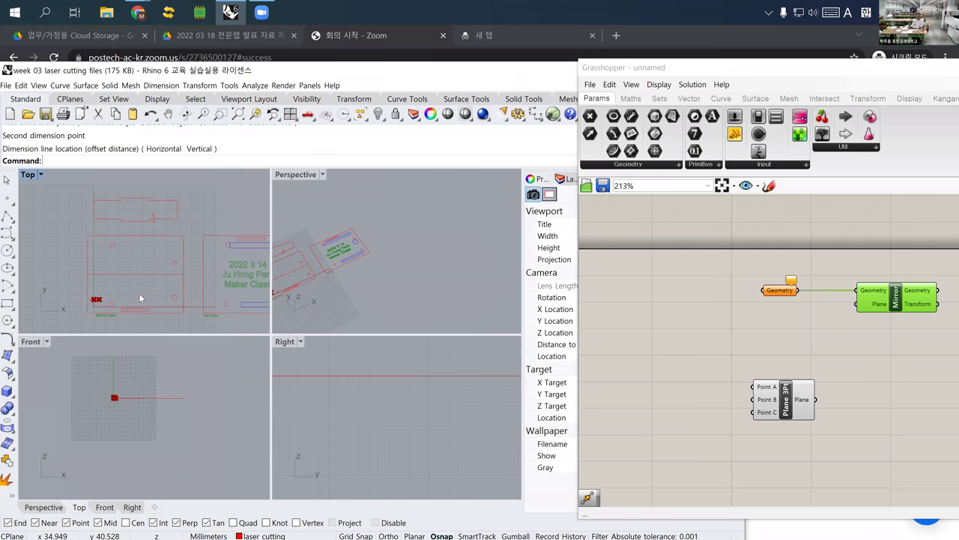
pyautogui.scroll(4, 138, 278)
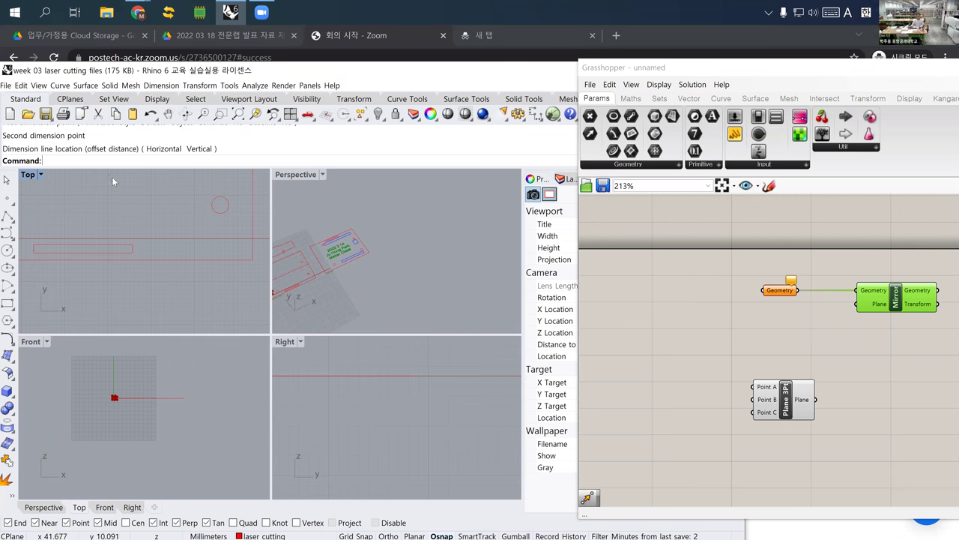
pyautogui.click(161, 85)
pyautogui.click(174, 100)
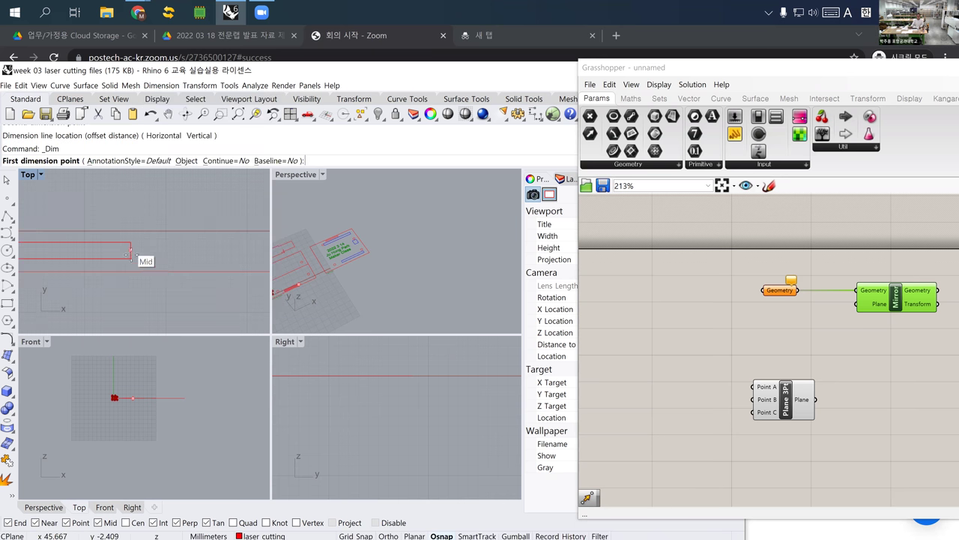
pyautogui.click(130, 255)
pyautogui.click(131, 243)
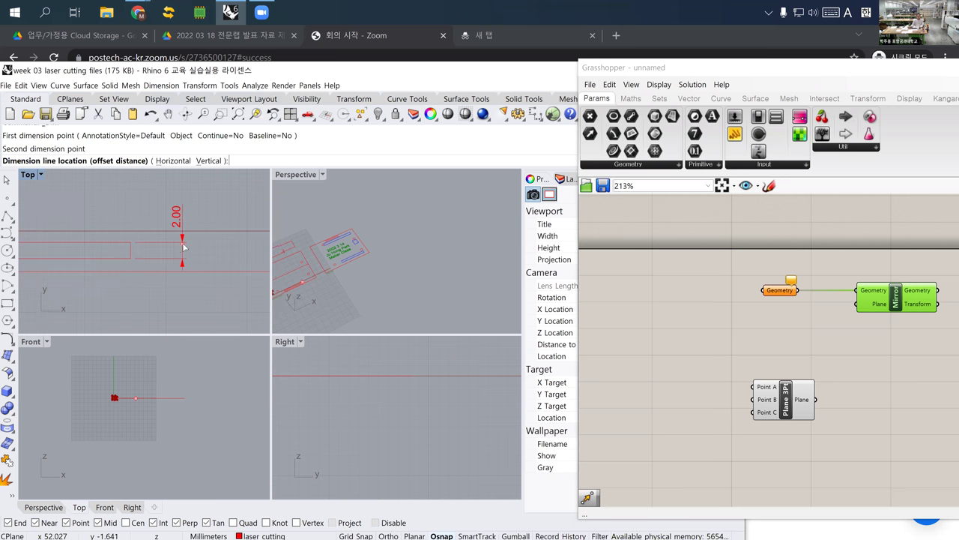
pyautogui.click(174, 247)
# Move all the case drawings, labels and dimensions together about 19.7 mm diagonally up and right in the Top view
pyautogui.scroll(-2, 149, 251)
pyautogui.scroll(-2, 139, 241)
pyautogui.moveTo(143, 250); pyautogui.dragTo(128, 287, button='right')
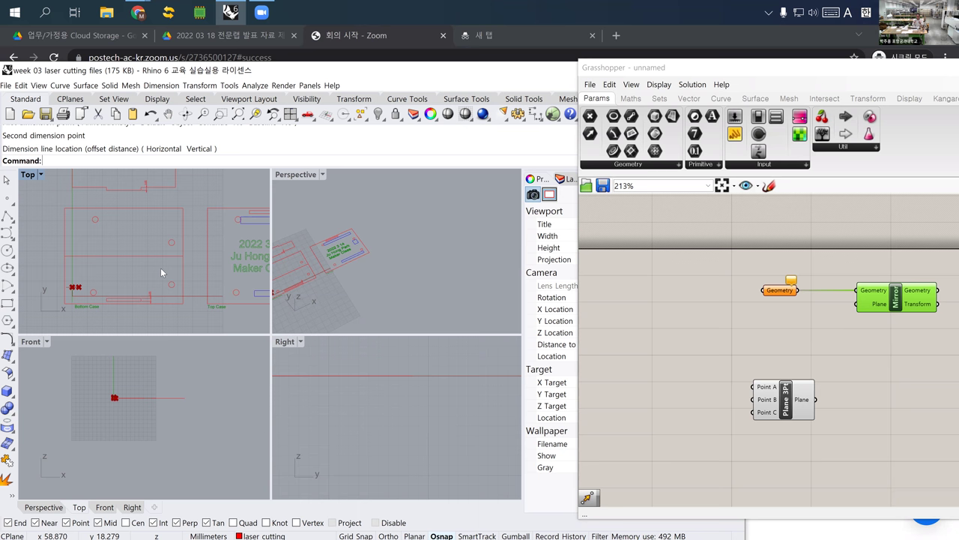
pyautogui.scroll(-3, 161, 277)
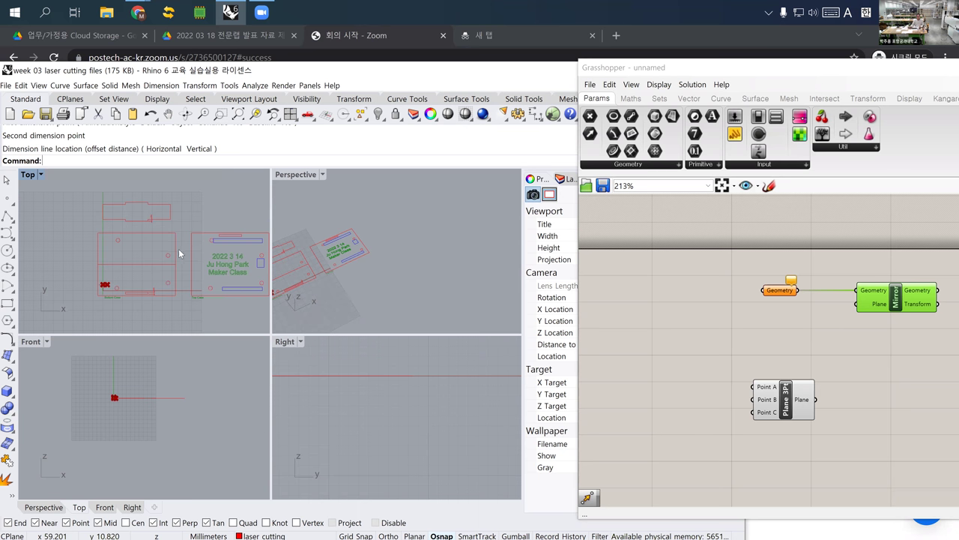
pyautogui.scroll(5, 90, 225)
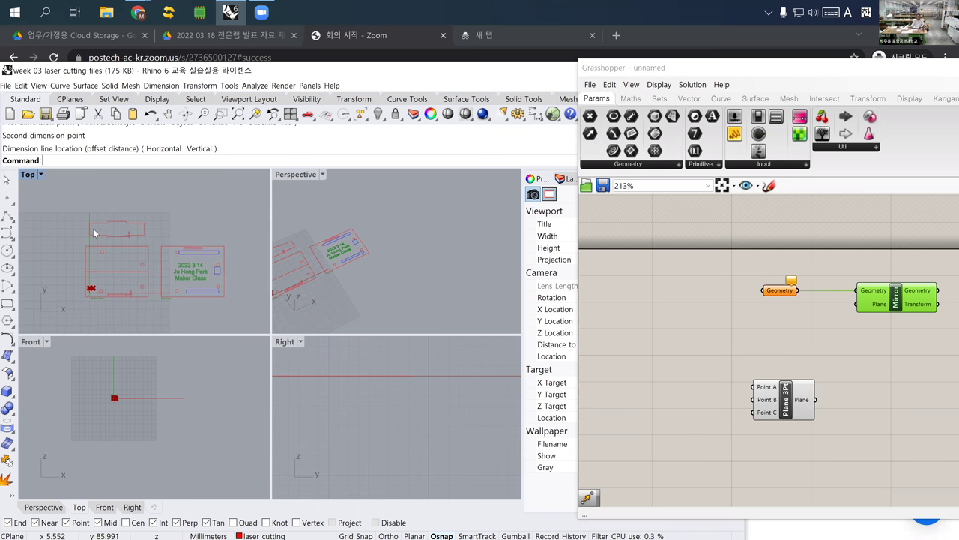
pyautogui.scroll(-4, 83, 224)
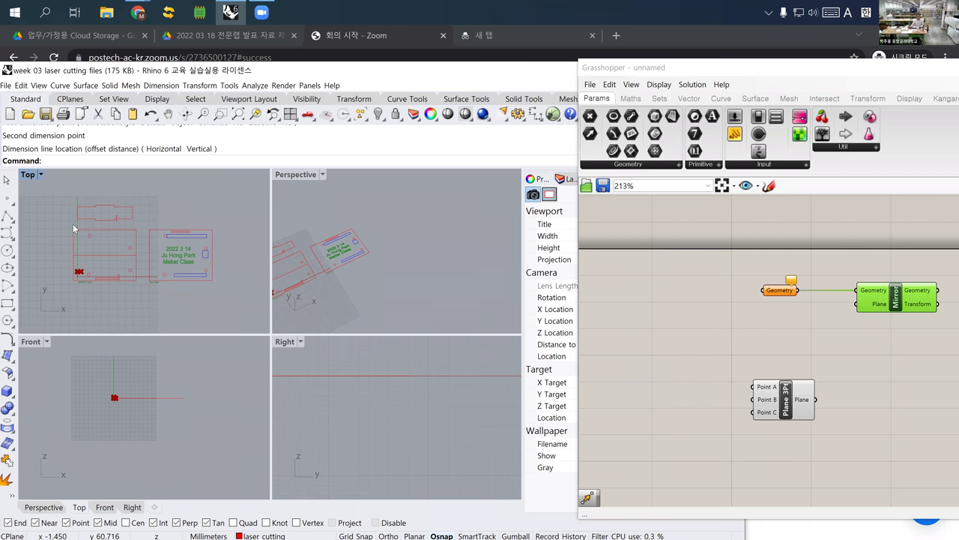
pyautogui.moveTo(49, 193)
pyautogui.mouseDown()
pyautogui.moveTo(239, 269)
pyautogui.moveTo(233, 303)
pyautogui.mouseUp()
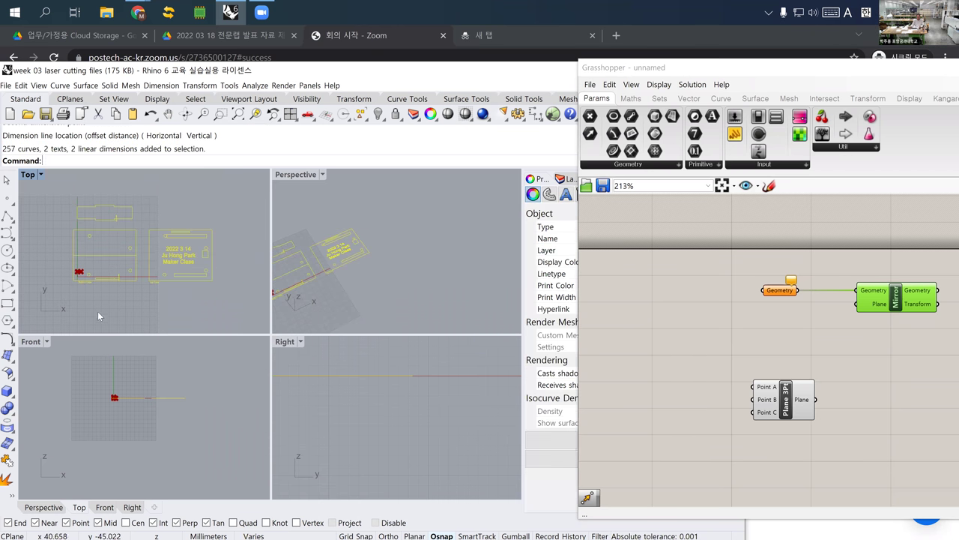
pyautogui.write('m')
pyautogui.press('Return')
pyautogui.click(99, 308)
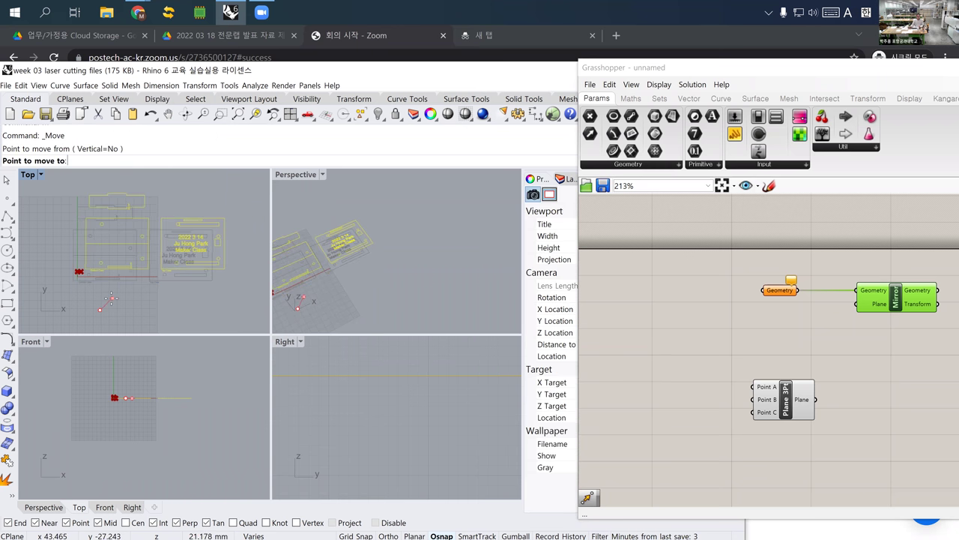
pyautogui.click(110, 298)
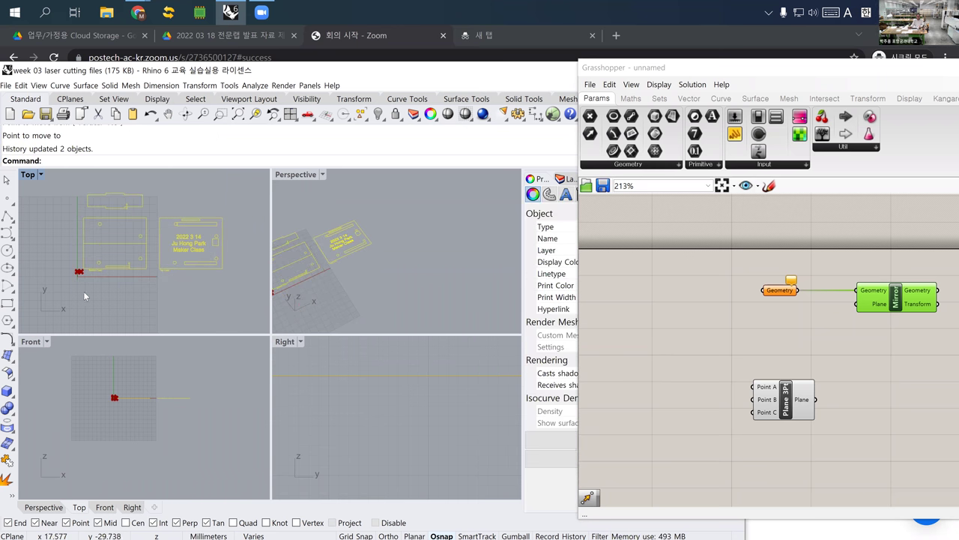
pyautogui.click(82, 282)
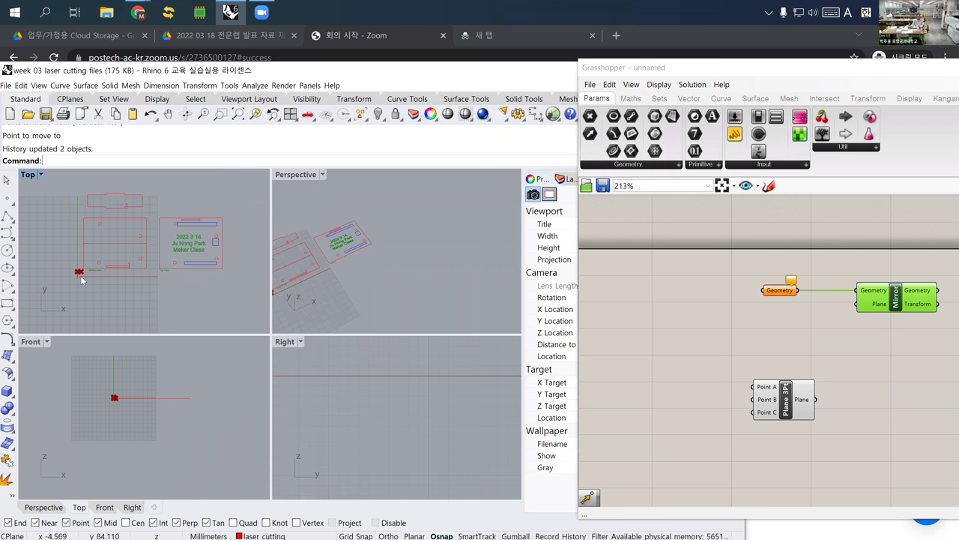
# Move the complete set of case drawings diagonally up and right once more, clear of the origin axes
pyautogui.moveTo(97, 219); pyautogui.dragTo(83, 237, button='right')
pyautogui.moveTo(47, 201); pyautogui.dragTo(216, 315)
pyautogui.write('M')
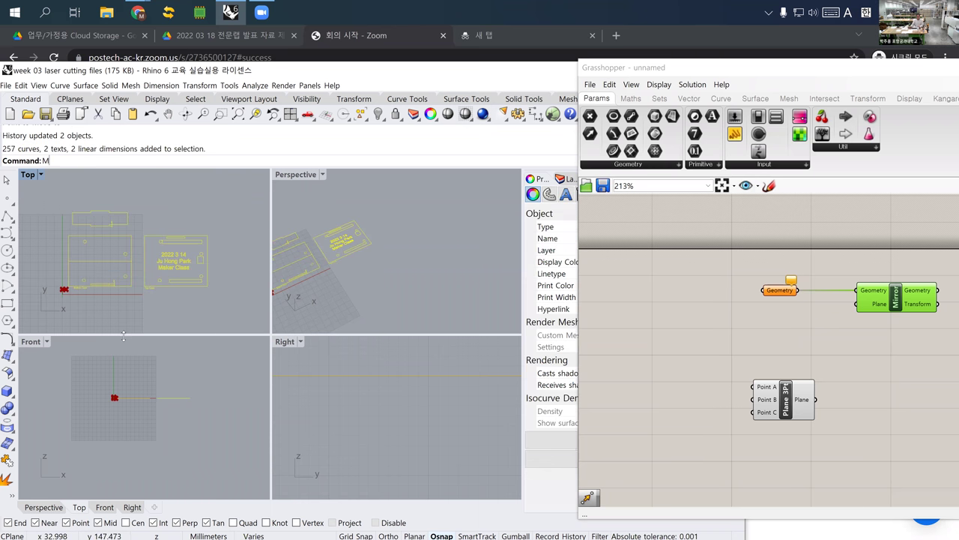
pyautogui.press('Return')
pyautogui.click(128, 305)
pyautogui.click(138, 297)
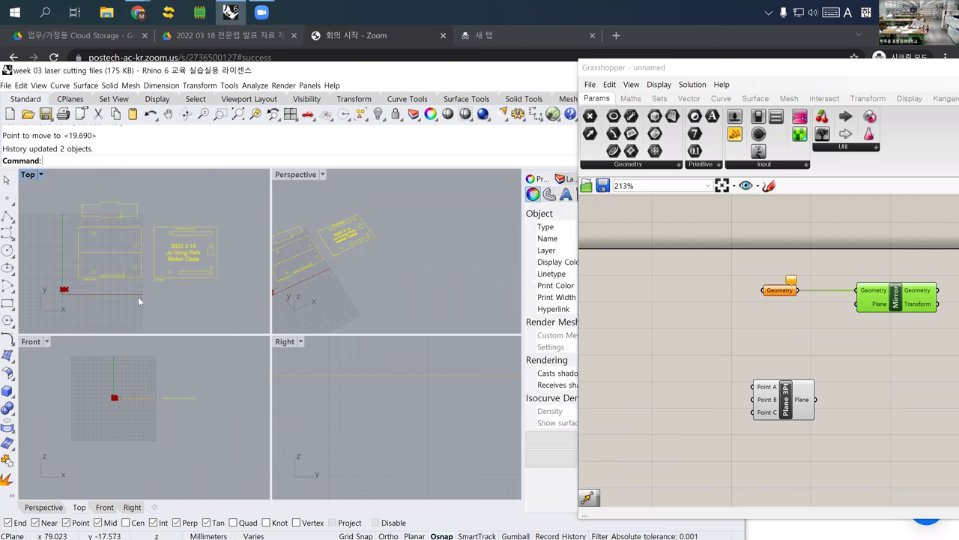
pyautogui.press('Escape')
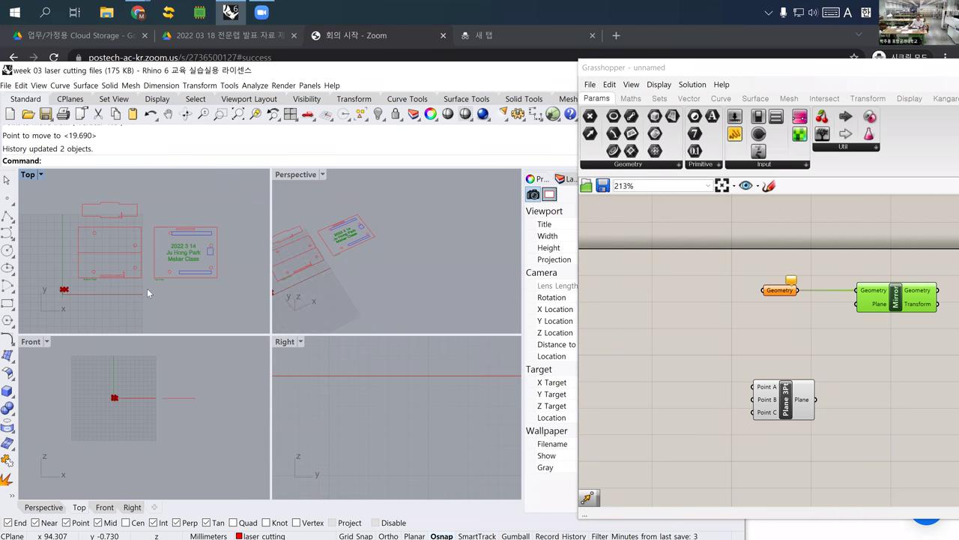
# Delete the Geometry, Mirror and Plane 3Pt components from the Grasshopper canvas
pyautogui.moveTo(127, 278)
pyautogui.mouseDown(button='right')
pyautogui.moveTo(91, 302)
pyautogui.moveTo(118, 282)
pyautogui.mouseUp(button='right')
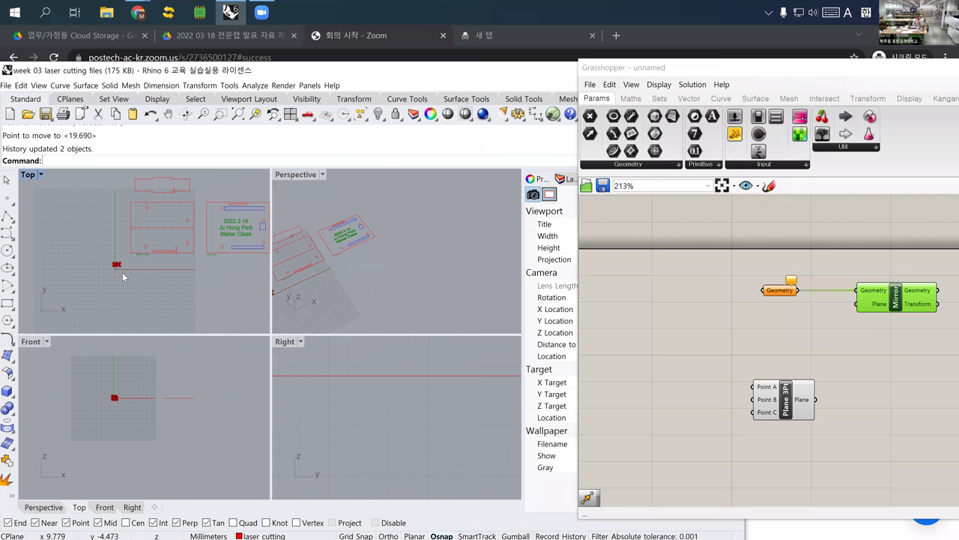
pyautogui.moveTo(153, 277); pyautogui.dragTo(90, 277, button='right')
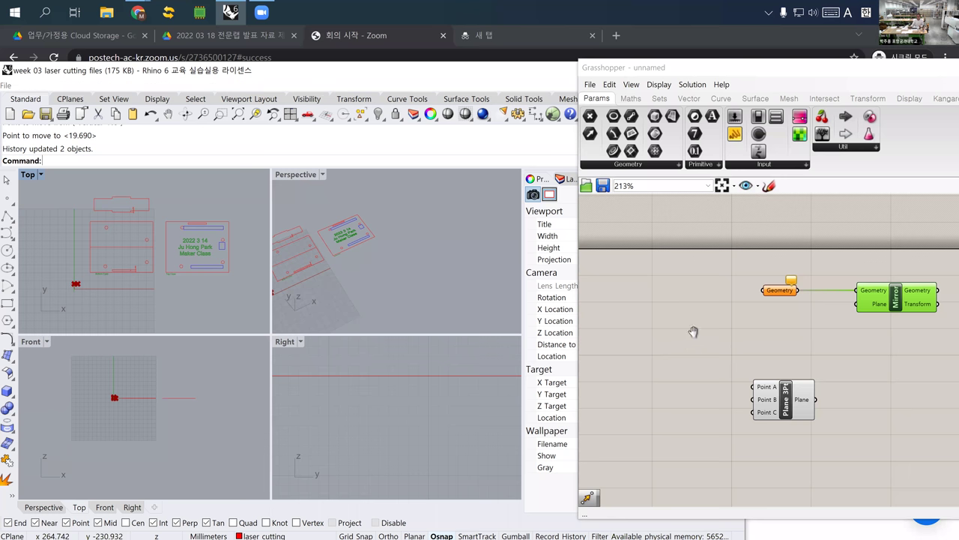
pyautogui.scroll(-3, 674, 301)
pyautogui.scroll(-2, 673, 297)
pyautogui.moveTo(666, 283); pyautogui.dragTo(782, 387)
pyautogui.press('Delete')
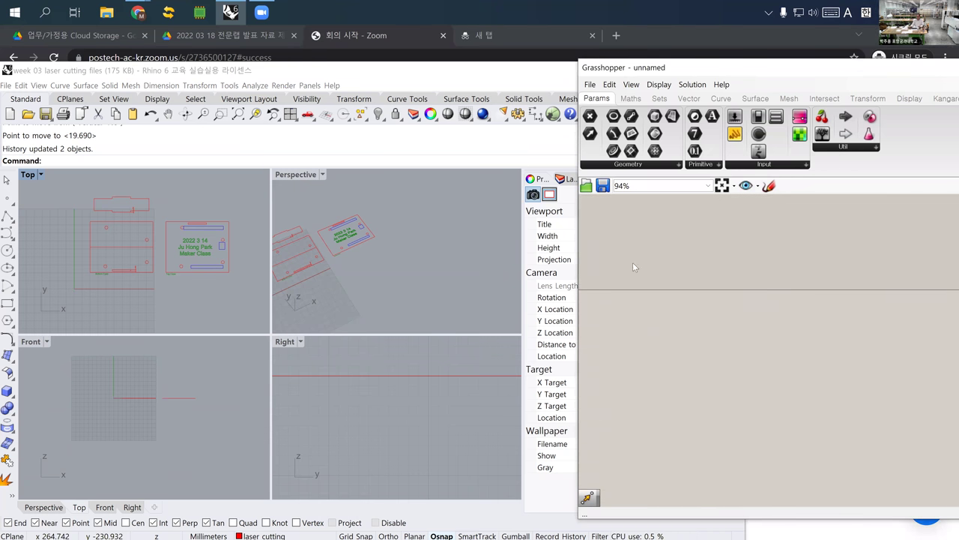
# Widen the Grasshopper window and select the narrow slot rectangle in the bottom case
pyautogui.moveTo(576, 254); pyautogui.dragTo(517, 255)
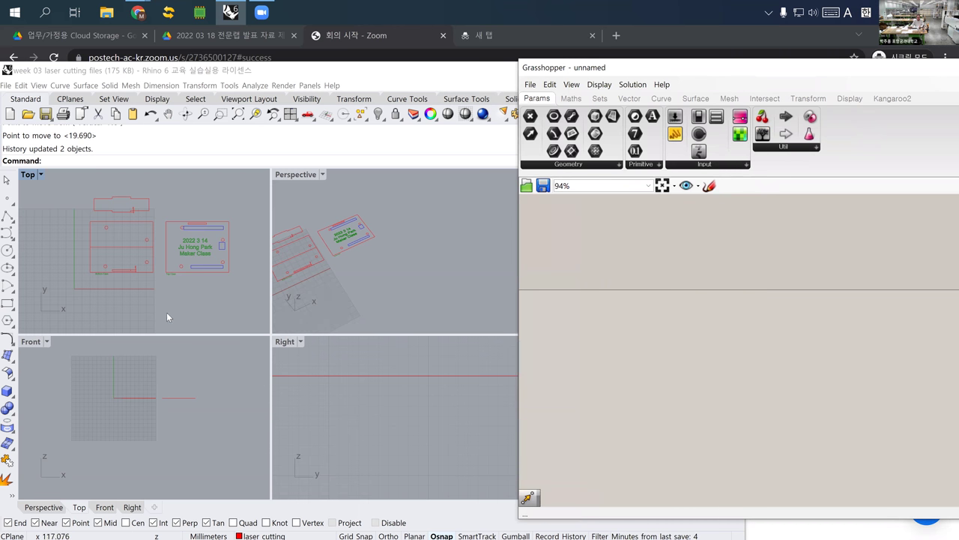
pyautogui.click(100, 283)
pyautogui.scroll(4, 105, 272)
pyautogui.scroll(2, 132, 279)
pyautogui.click(132, 282)
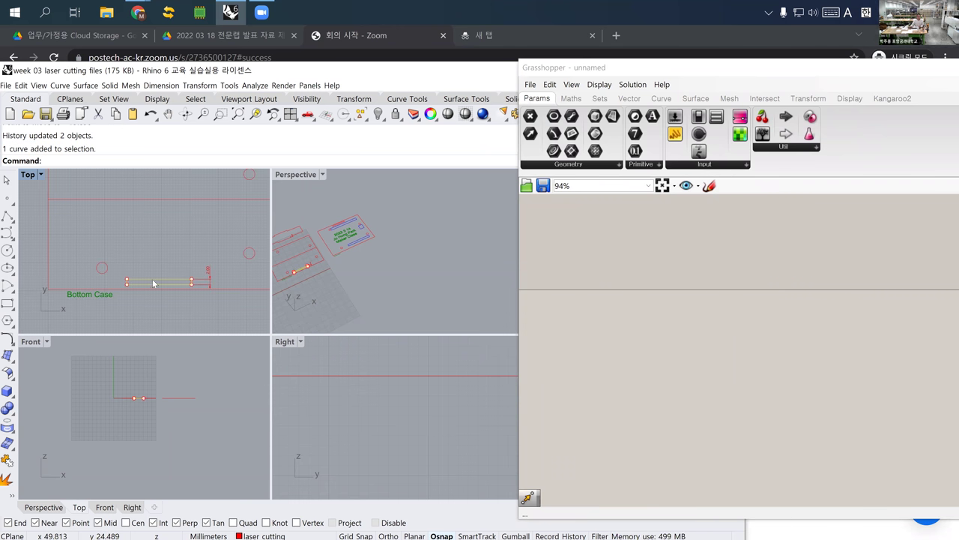
pyautogui.click(599, 319)
pyautogui.scroll(-4, 637, 254)
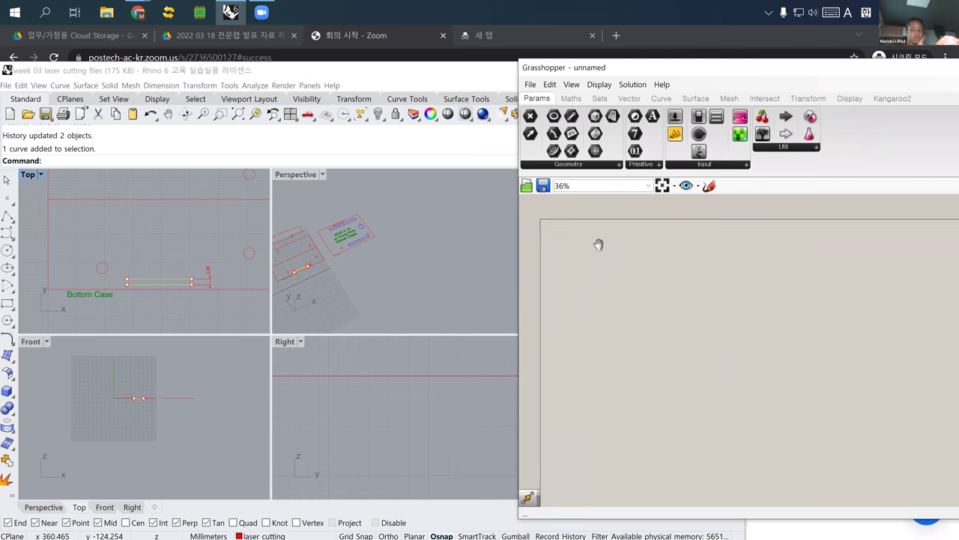
pyautogui.doubleClick(640, 279)
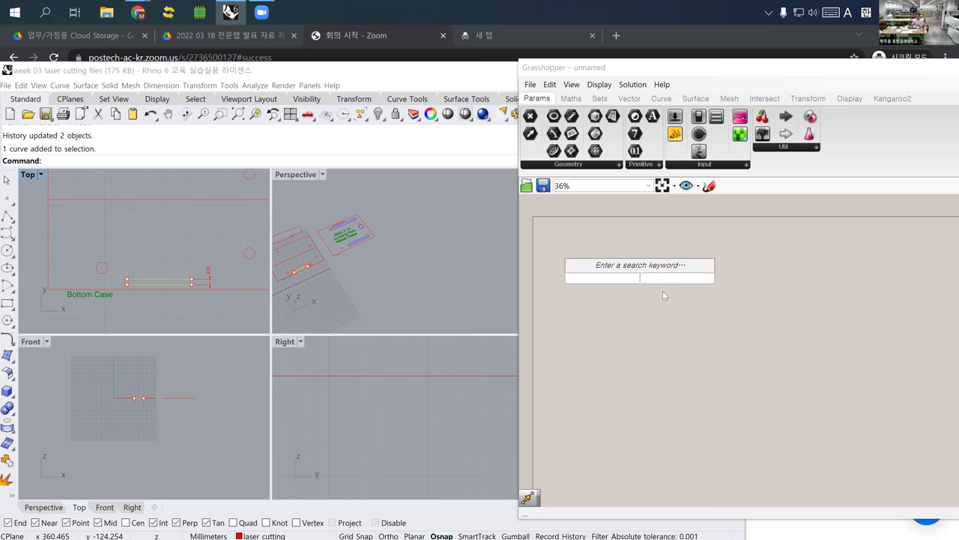
pyautogui.click(172, 278)
# Place point objects on all four corners of the narrow slot rectangle in the bottom case, in the Top view
pyautogui.scroll(3, 167, 259)
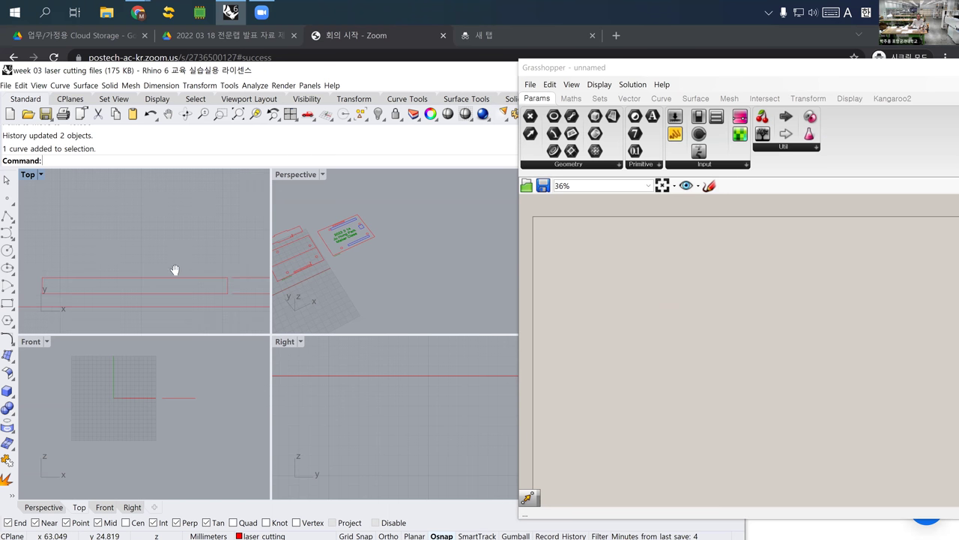
pyautogui.scroll(-2, 163, 253)
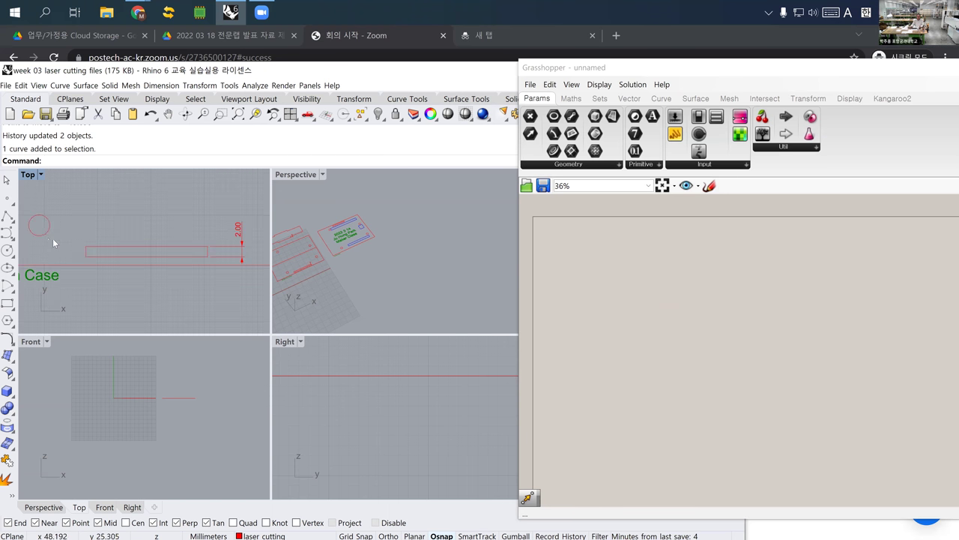
pyautogui.click(8, 199)
pyautogui.click(85, 257)
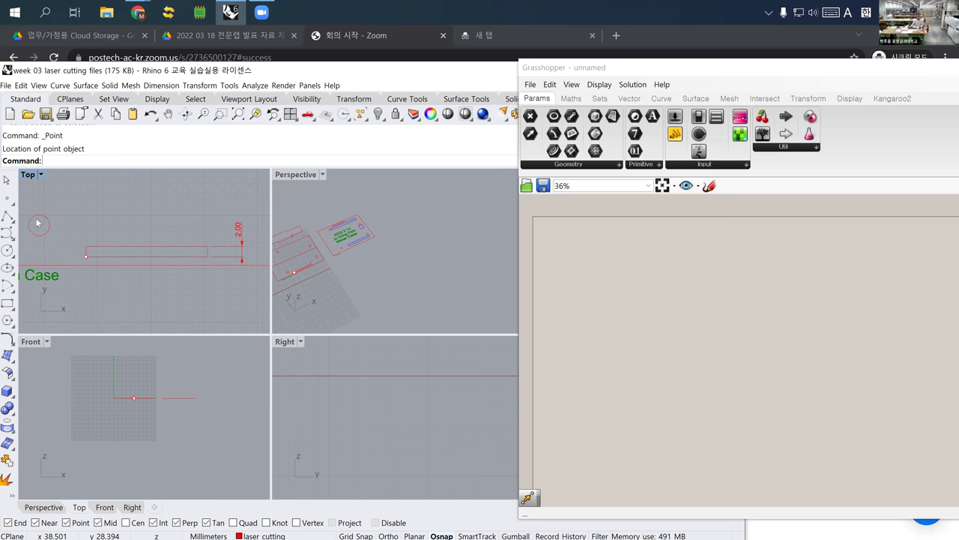
pyautogui.rightClick(7, 201)
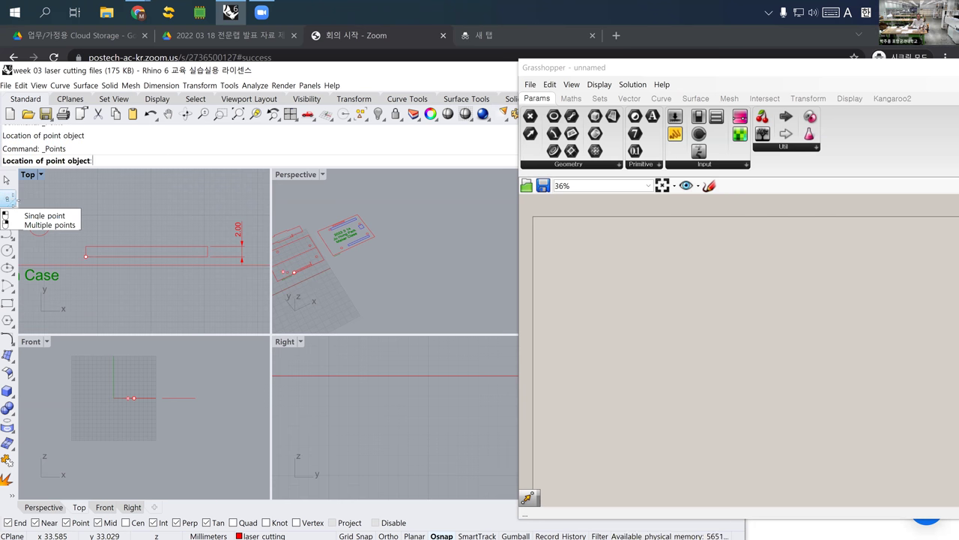
pyautogui.click(207, 255)
pyautogui.click(208, 257)
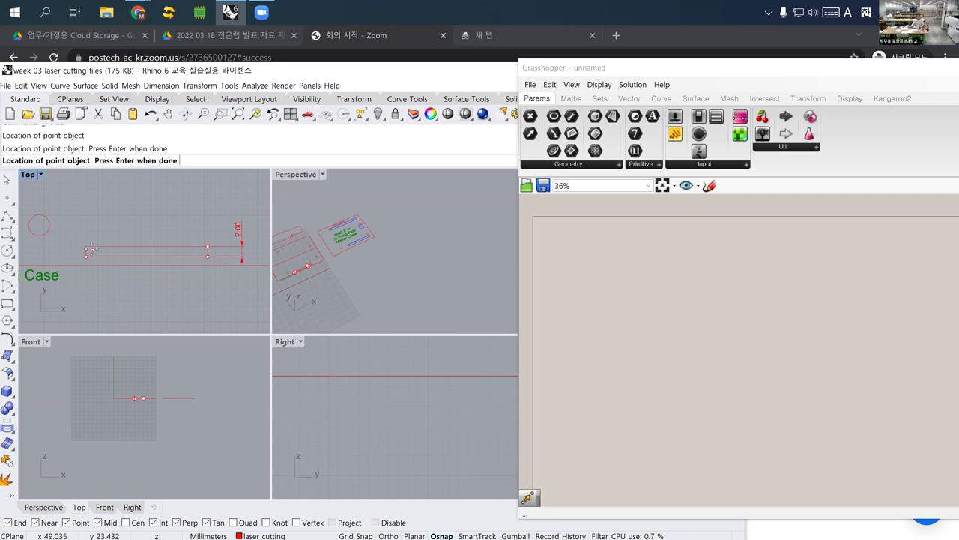
pyautogui.click(86, 246)
pyautogui.press('Return')
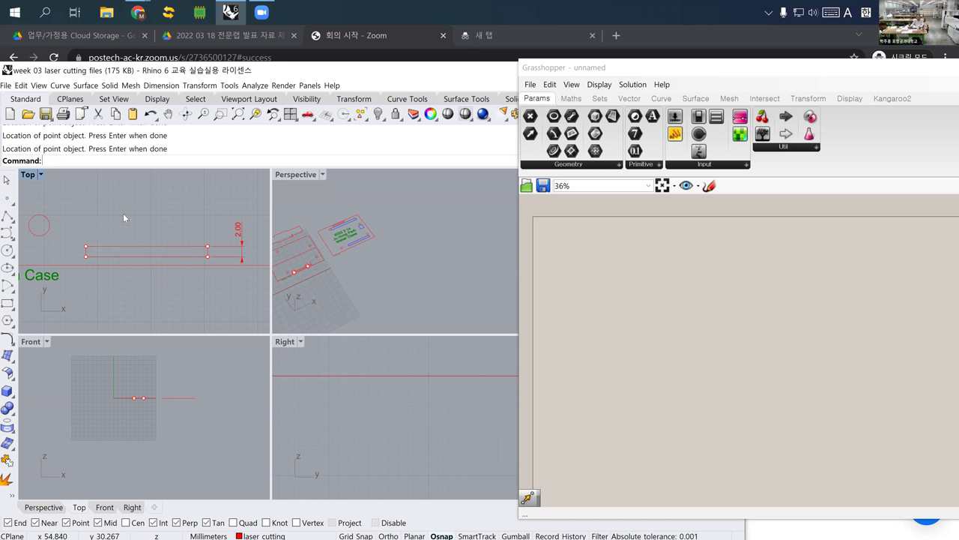
# Add a Geometry parameter to the empty Grasshopper canvas
pyautogui.scroll(-3, 582, 304)
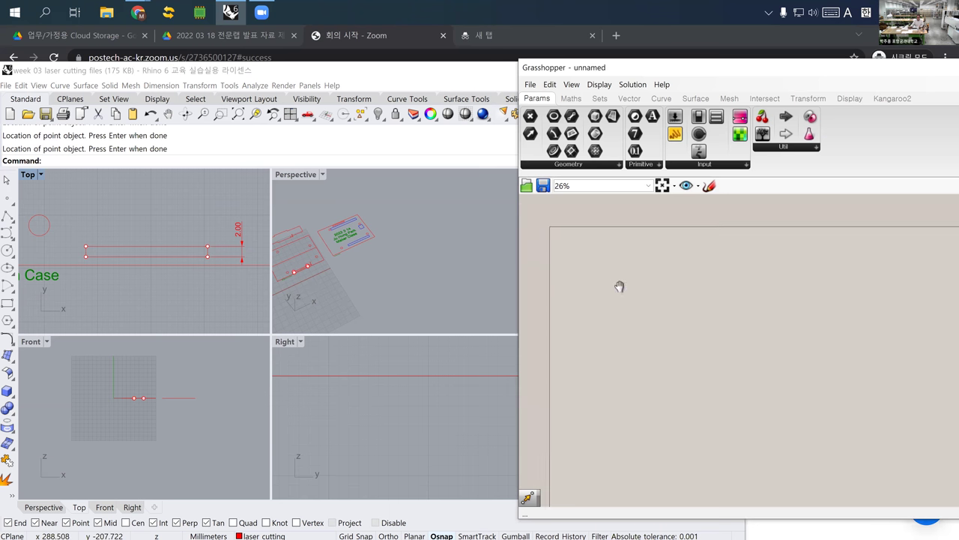
pyautogui.scroll(3, 614, 277)
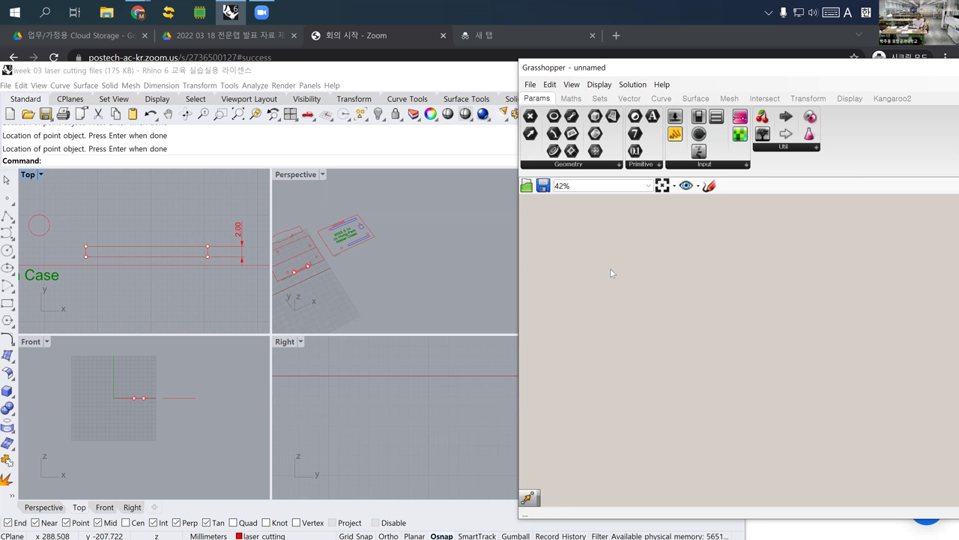
pyautogui.scroll(-3, 622, 278)
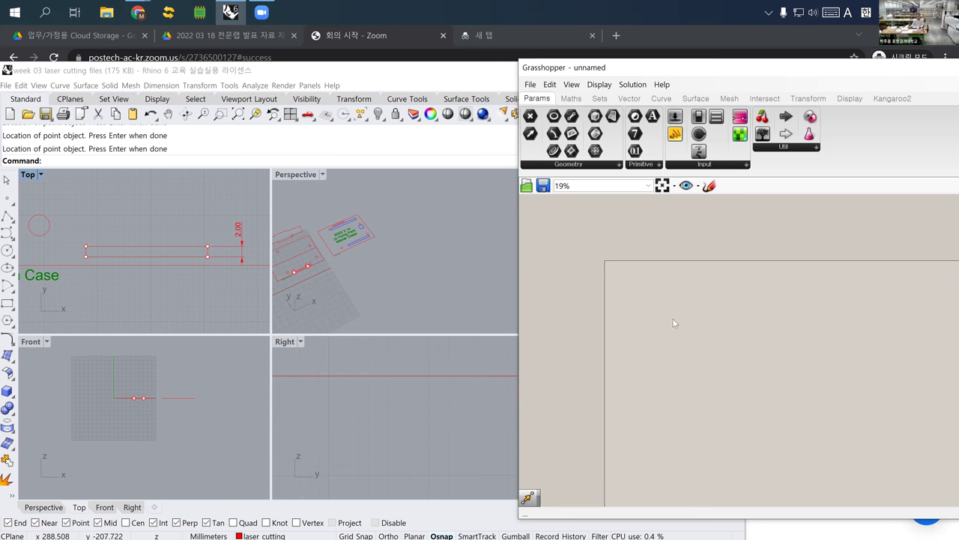
pyautogui.doubleClick(630, 284)
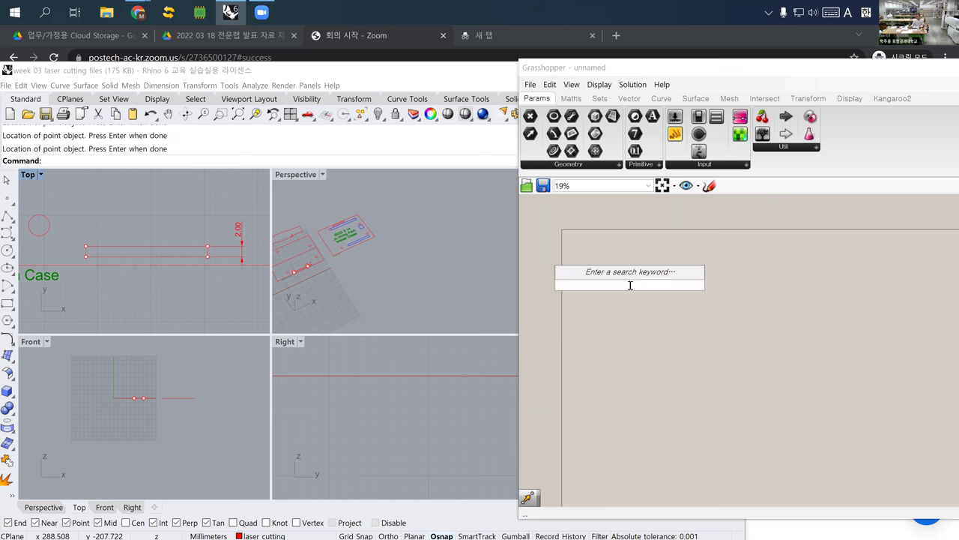
pyautogui.write('geo')
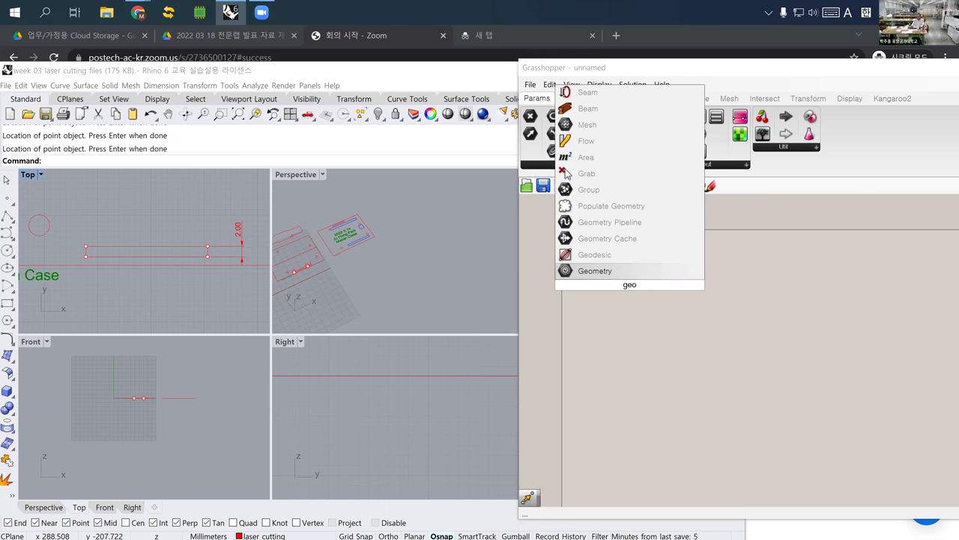
pyautogui.press('Return')
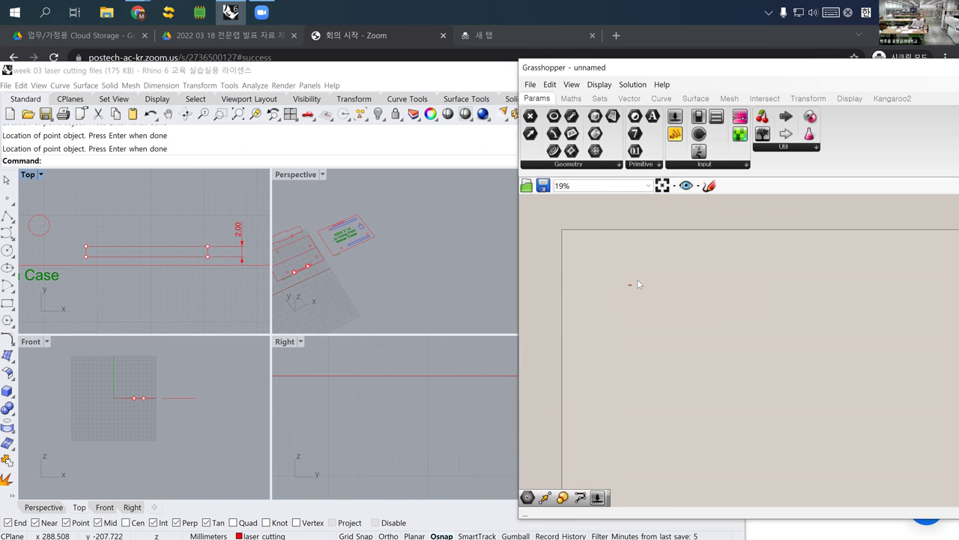
pyautogui.scroll(8, 621, 292)
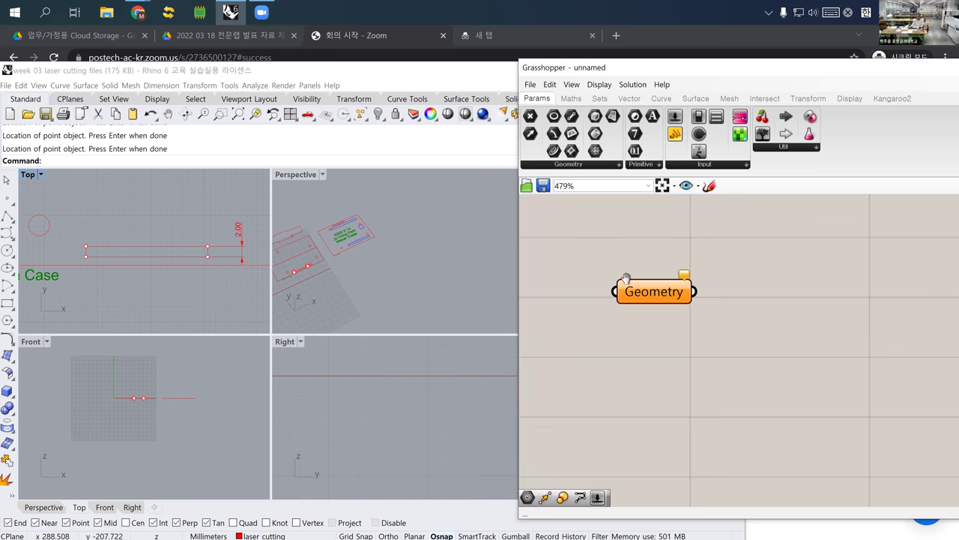
# Duplicate the Geometry parameter three times and spread the copies out in a column beneath the original
pyautogui.click(621, 266)
pyautogui.hotkey('ctrl', 'c')
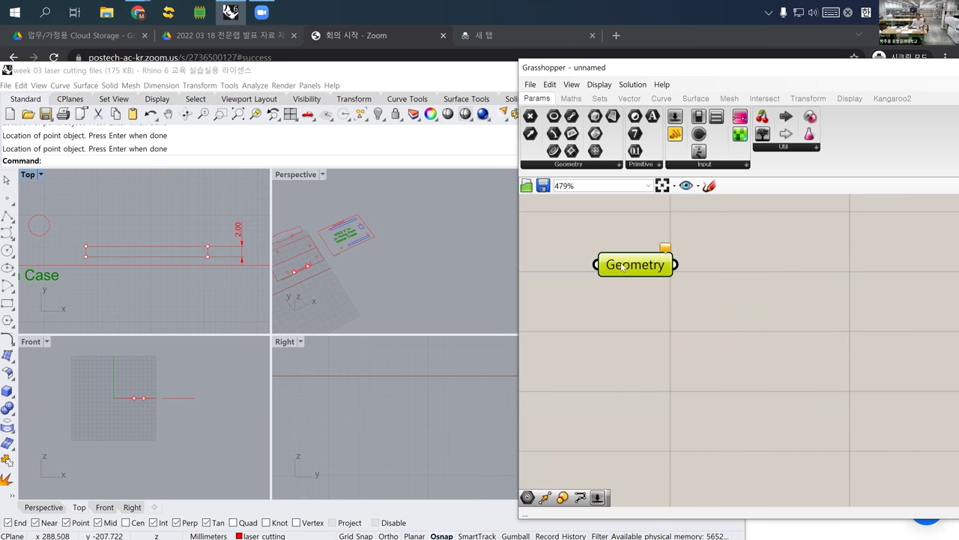
pyautogui.hotkey('ctrl', 'v')
pyautogui.hotkey('ctrl', 'v')
pyautogui.hotkey('ctrl', 'v')
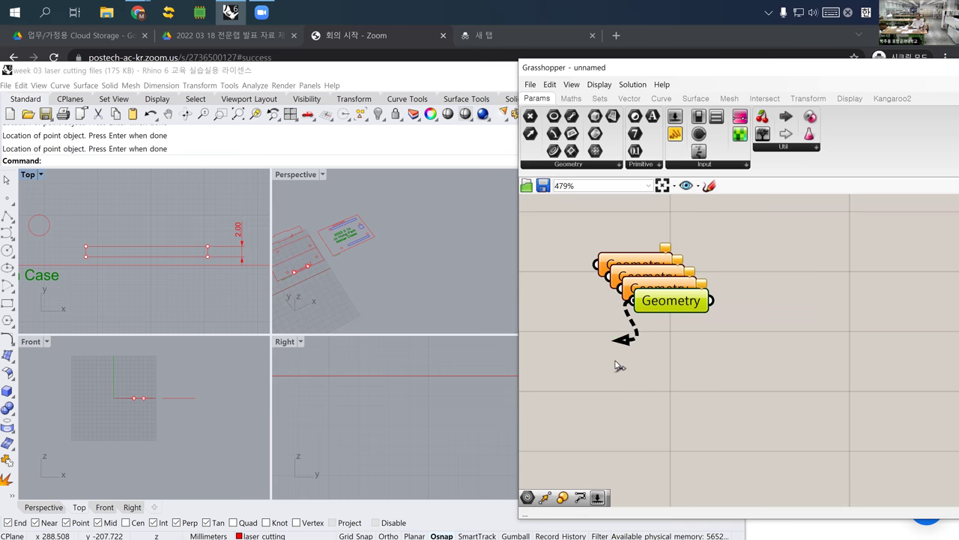
pyautogui.moveTo(673, 302); pyautogui.dragTo(647, 409)
pyautogui.moveTo(663, 295); pyautogui.dragTo(646, 371)
pyautogui.moveTo(652, 278); pyautogui.dragTo(645, 323)
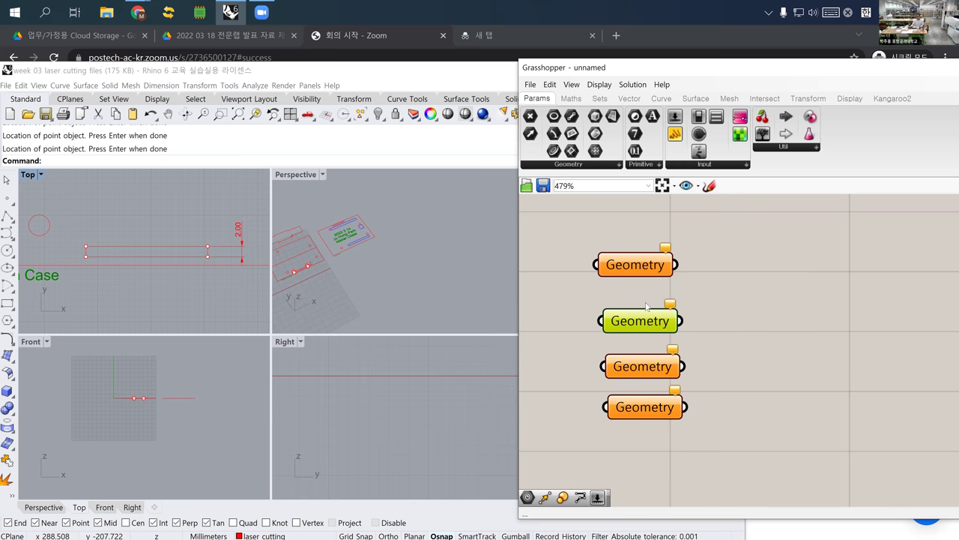
# Reference the point at the slot's upper-left corner as the single geometry of the first Geometry parameter
pyautogui.click(630, 271)
pyautogui.rightClick(628, 268)
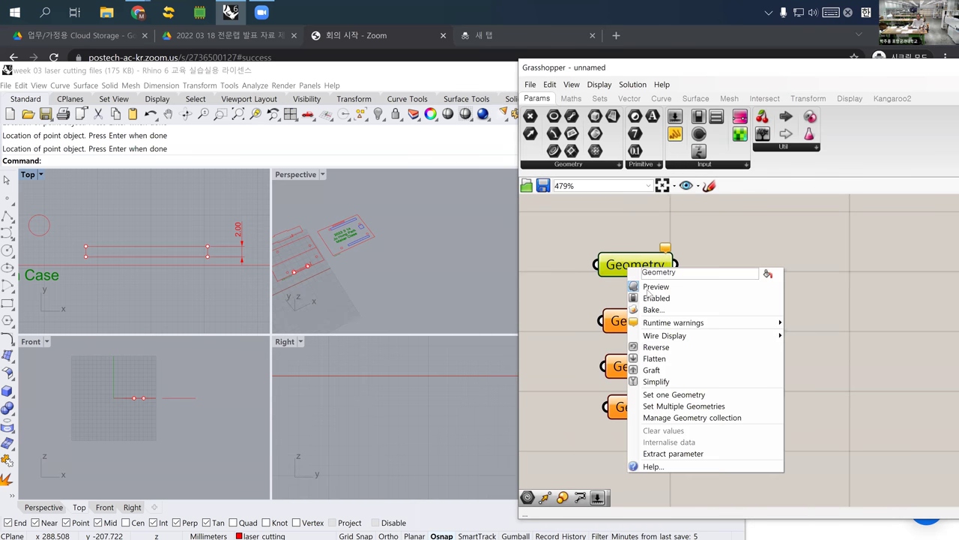
pyautogui.click(659, 394)
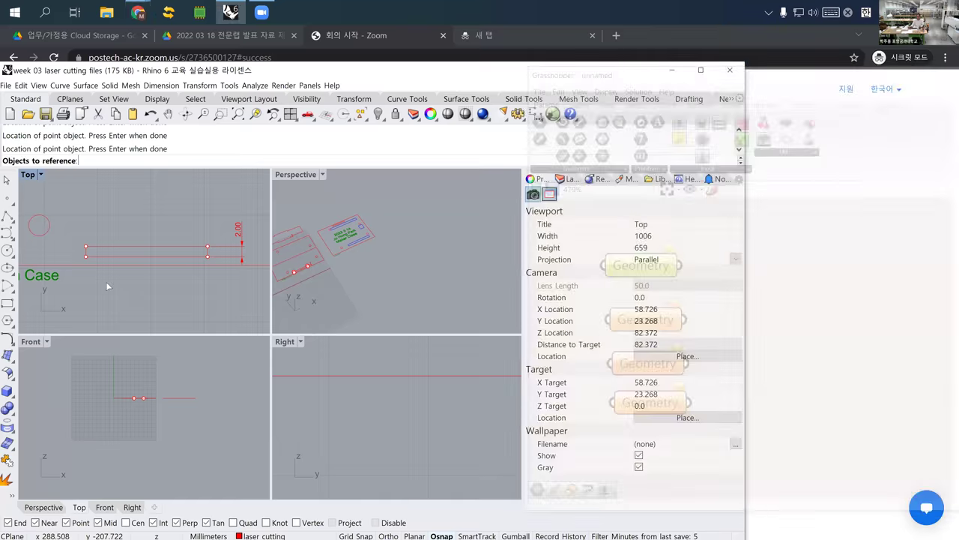
pyautogui.click(87, 247)
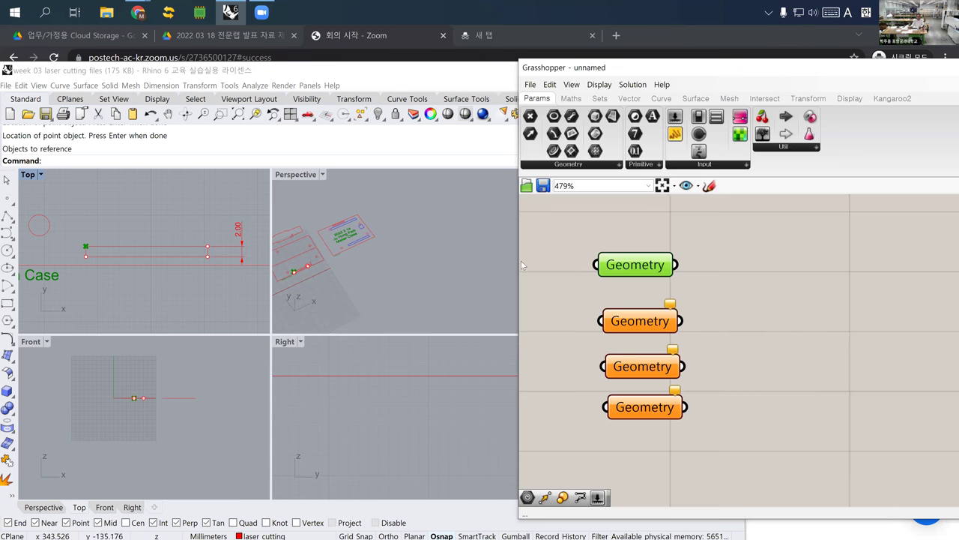
# Reference the point at the slot's upper-right corner as the single geometry of the second Geometry parameter
pyautogui.click(642, 322)
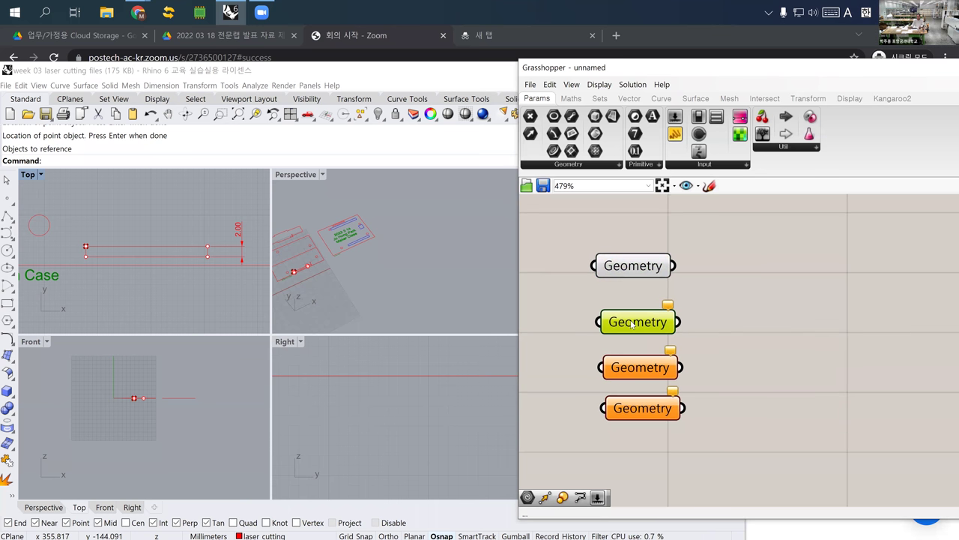
pyautogui.rightClick(630, 324)
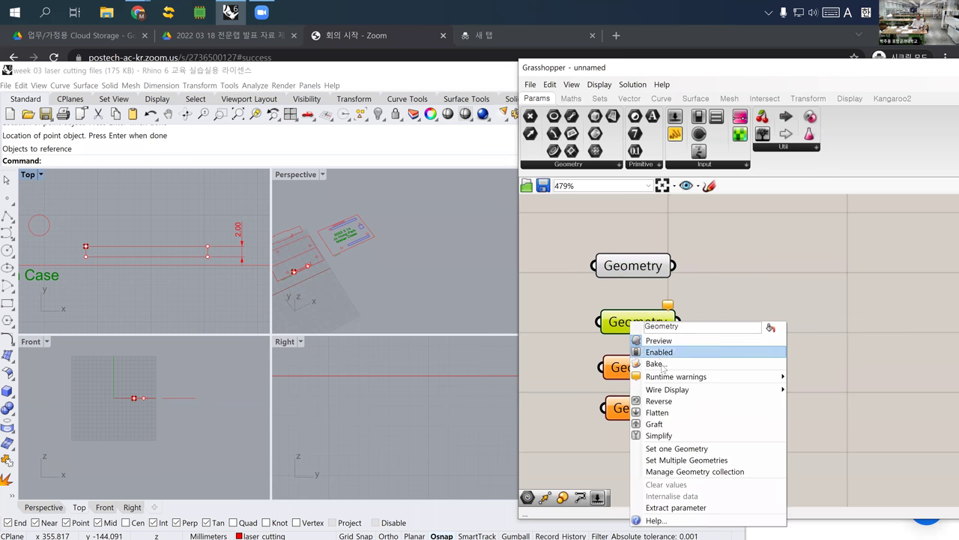
pyautogui.click(667, 450)
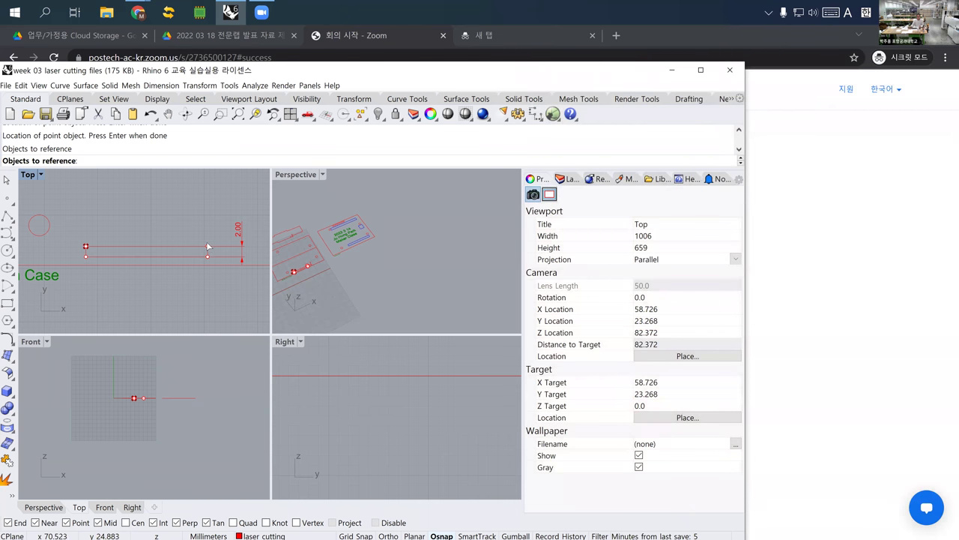
pyautogui.click(208, 245)
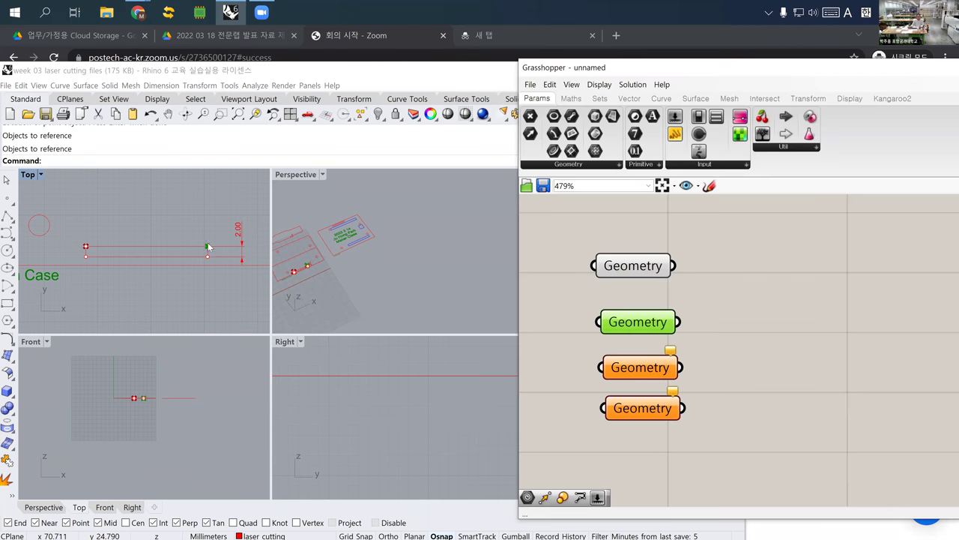
# Reference the point at the slot's lower-right corner as the single geometry of the third Geometry parameter
pyautogui.rightClick(637, 367)
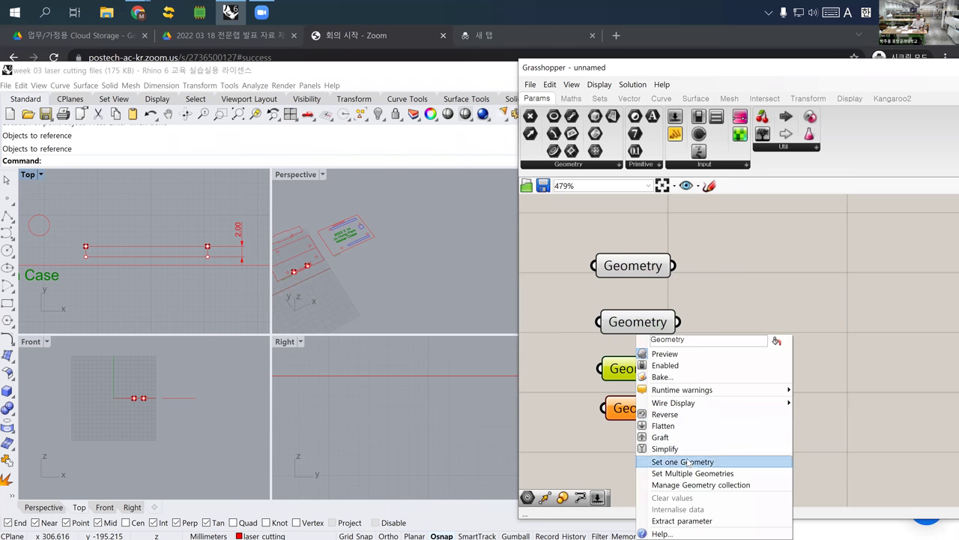
pyautogui.click(688, 462)
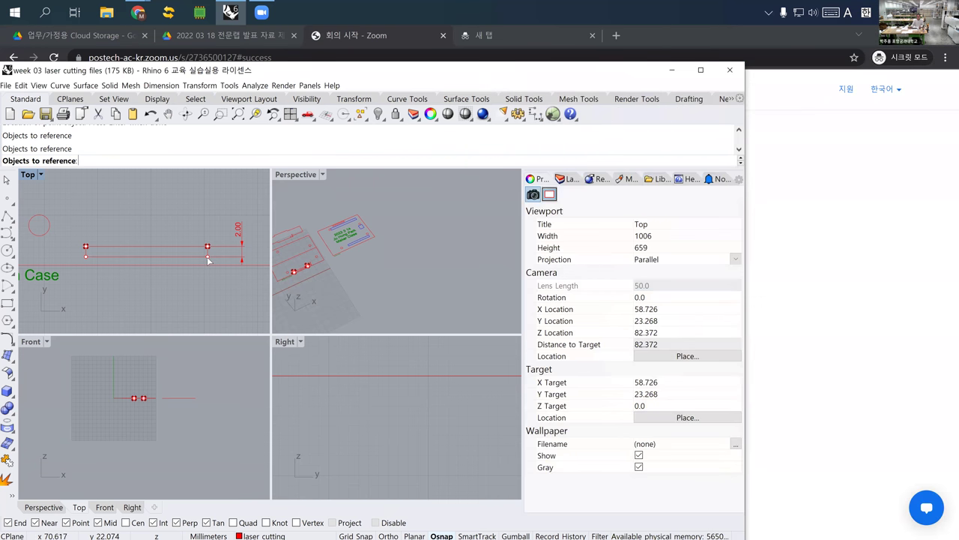
pyautogui.click(208, 258)
pyautogui.click(248, 293)
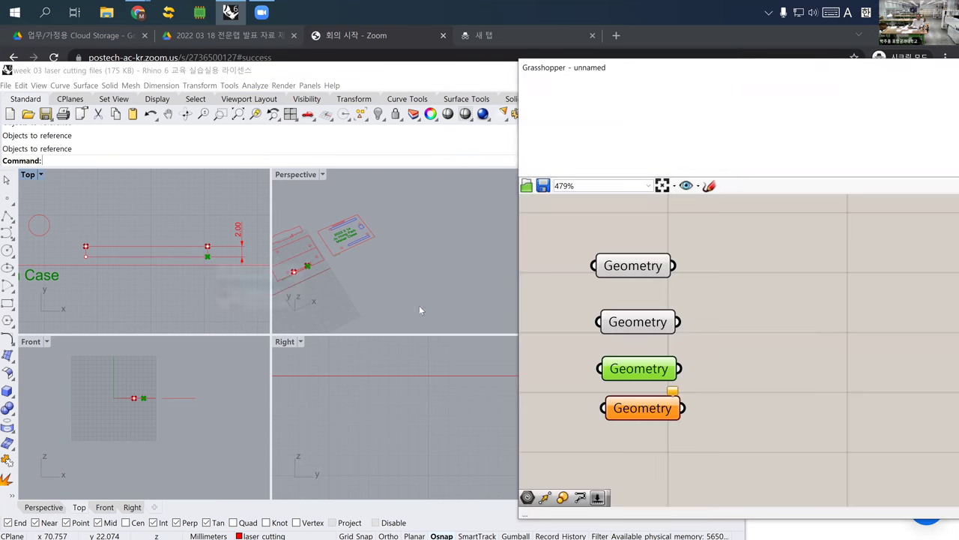
# Reference the point at the slot's lower-left corner as the single geometry of the fourth Geometry parameter
pyautogui.click(631, 412)
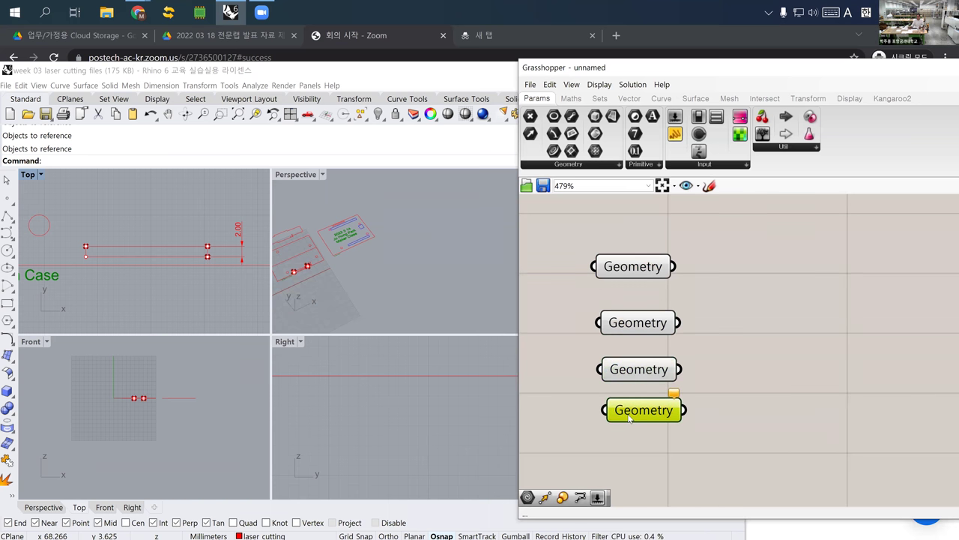
pyautogui.rightClick(634, 419)
pyautogui.click(658, 461)
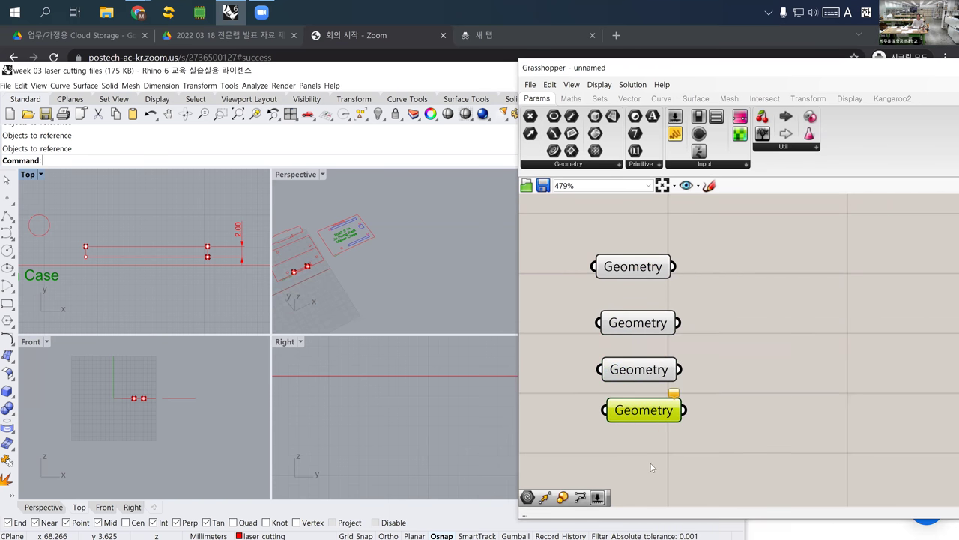
pyautogui.click(87, 256)
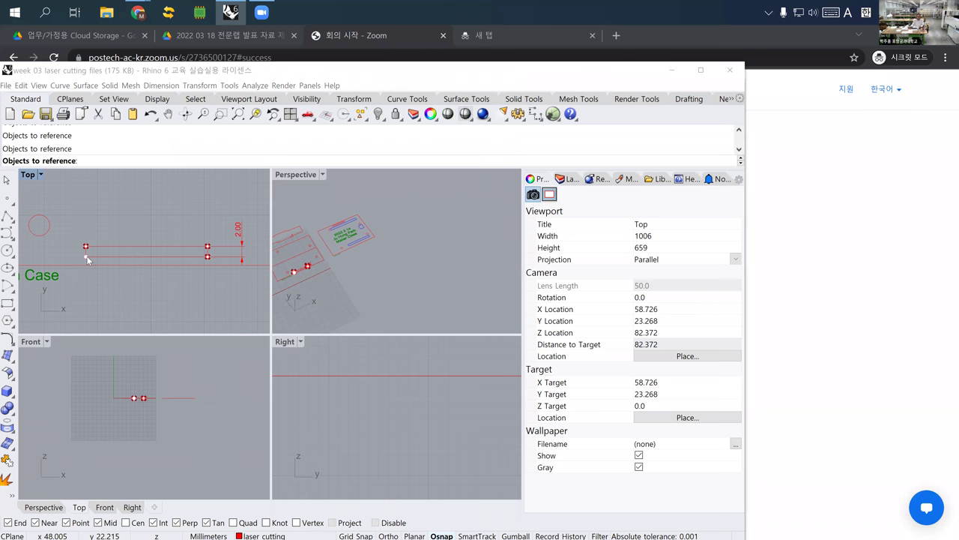
pyautogui.click(114, 283)
pyautogui.scroll(-1, 153, 240)
pyautogui.moveTo(158, 239); pyautogui.dragTo(151, 225, button='right')
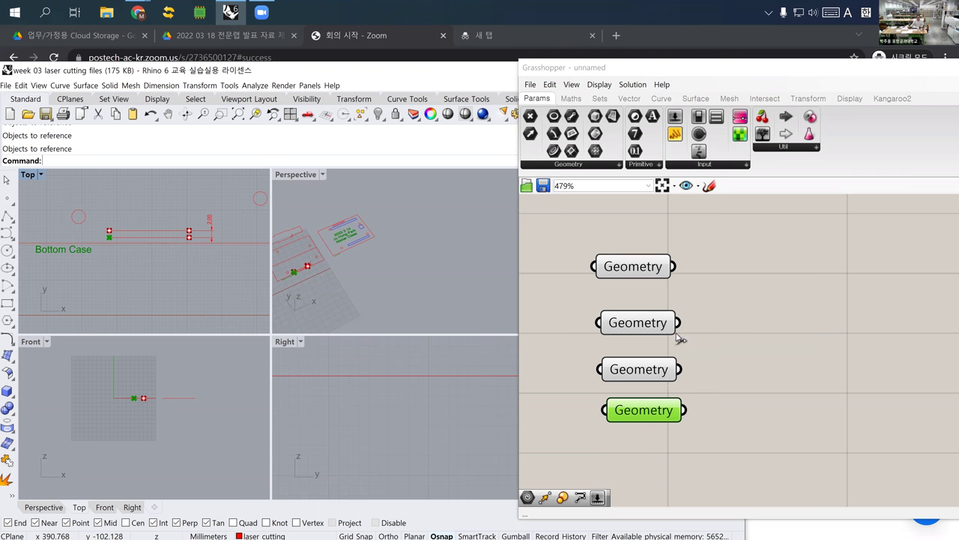
# Deselect the Geometry parameters and move the Grasshopper window over the Rhino viewports so that the whole window fits on screen
pyautogui.click(718, 324)
pyautogui.moveTo(692, 308); pyautogui.dragTo(677, 322, button='right')
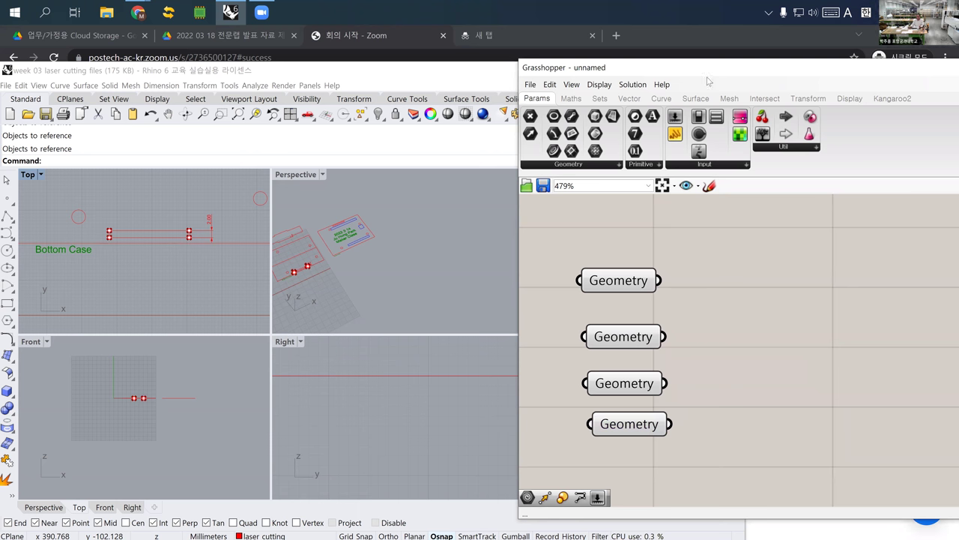
pyautogui.moveTo(706, 78); pyautogui.dragTo(498, 80)
pyautogui.scroll(-3, 554, 315)
pyautogui.moveTo(532, 317); pyautogui.dragTo(493, 333, button='right')
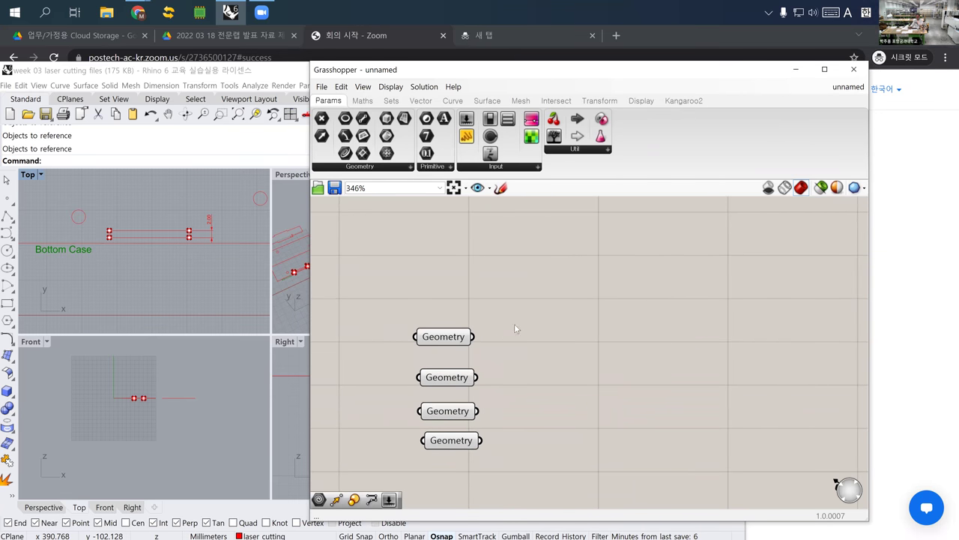
pyautogui.scroll(3, 518, 334)
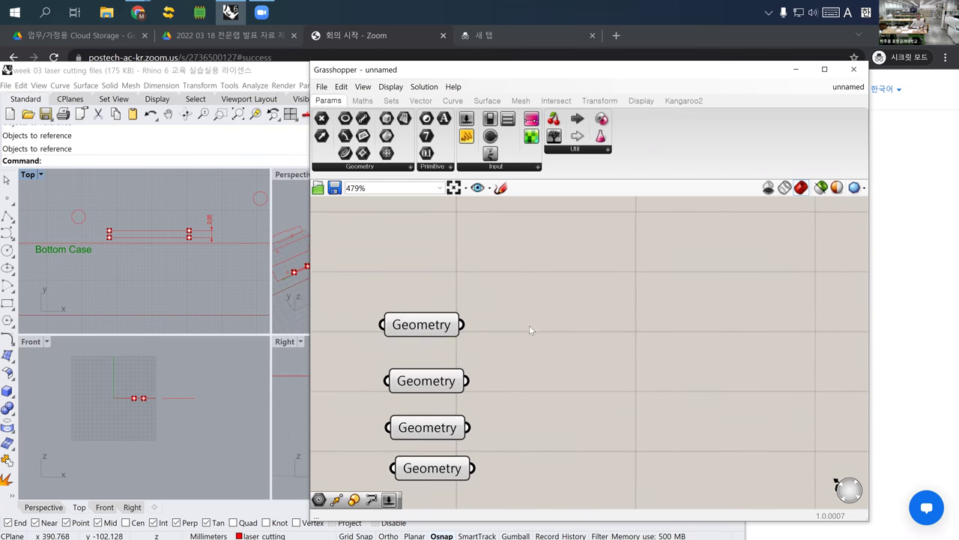
# Add a Move component to the canvas and place it above and beside the four Geometry parameters
pyautogui.doubleClick(603, 308)
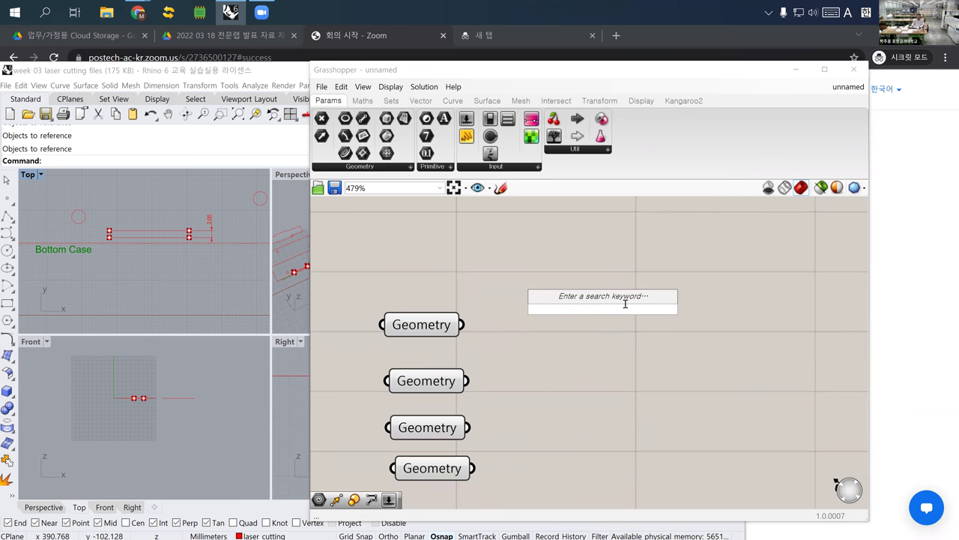
pyautogui.write('move')
pyautogui.press('Return')
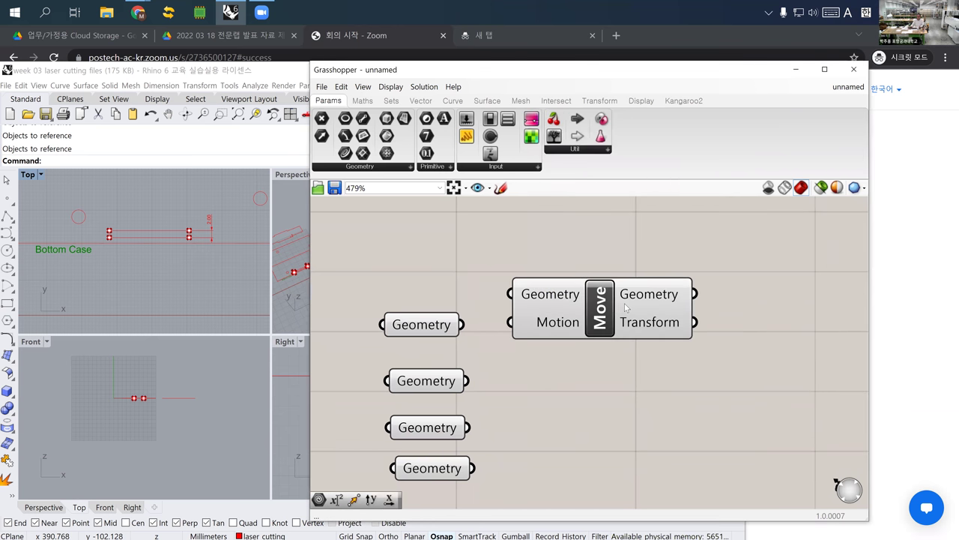
pyautogui.moveTo(605, 308); pyautogui.dragTo(643, 270)
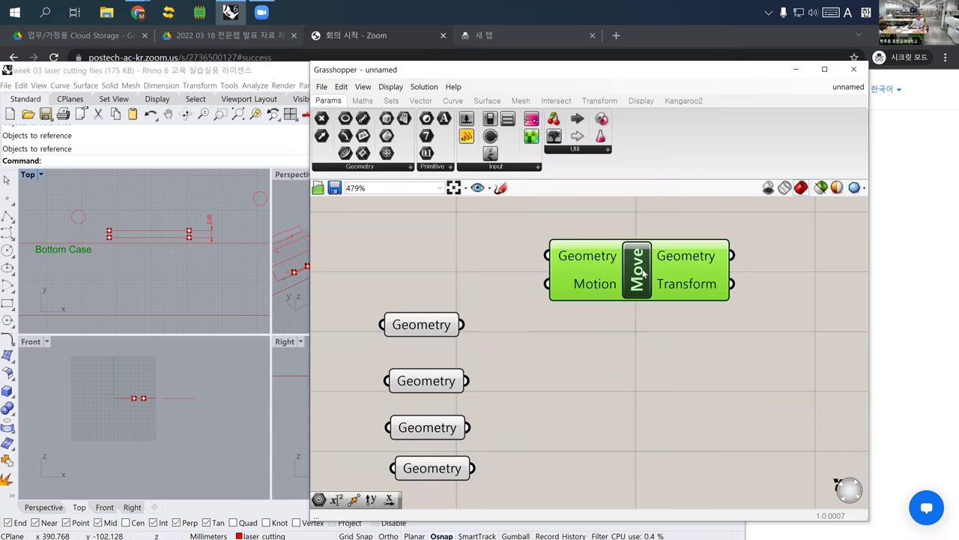
# Stack the first two Geometry parameters beside the Move component and wire both into its Geometry input
pyautogui.click(420, 324)
pyautogui.moveTo(420, 325); pyautogui.dragTo(406, 238)
pyautogui.moveTo(413, 384); pyautogui.dragTo(395, 276)
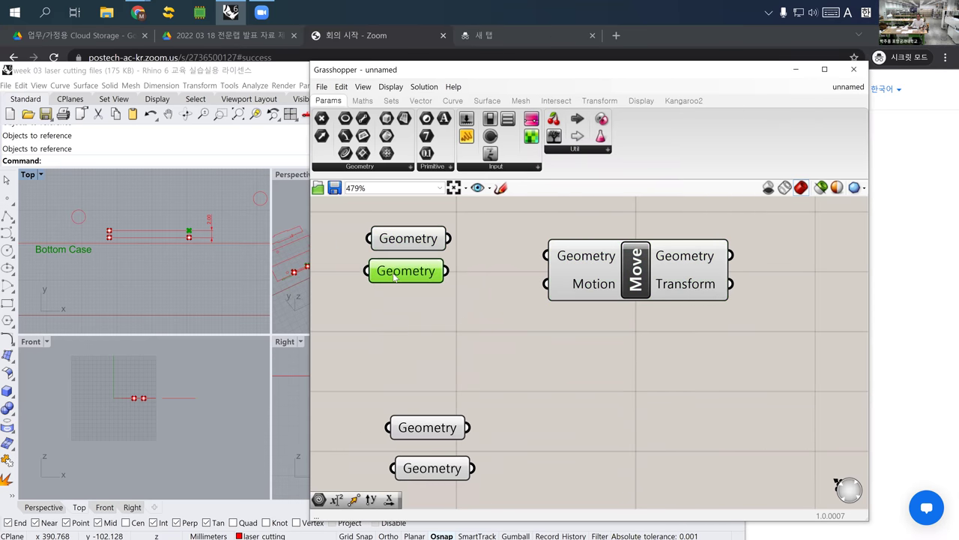
pyautogui.moveTo(449, 238); pyautogui.dragTo(546, 255)
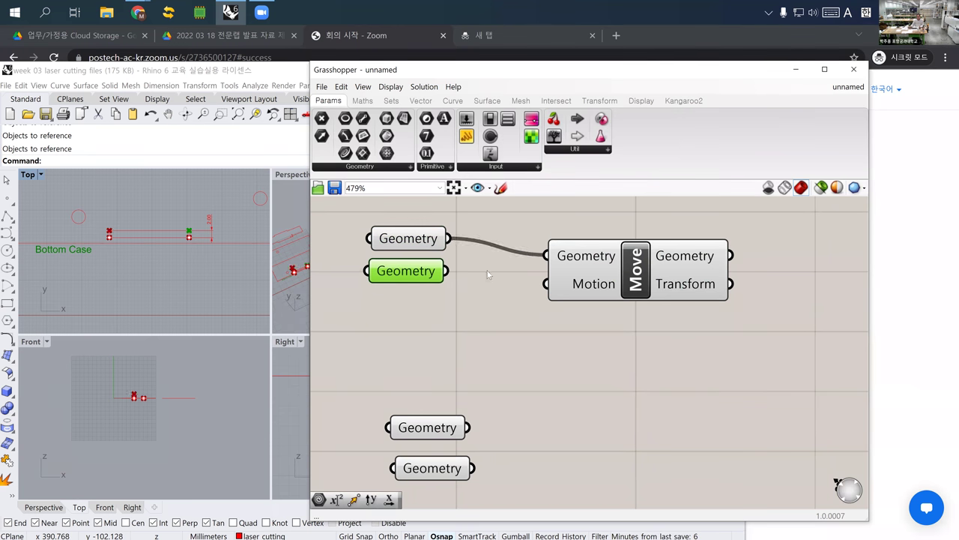
pyautogui.keyDown('shift'); pyautogui.moveTo(458, 280); pyautogui.dragTo(559, 257); pyautogui.keyUp('shift')
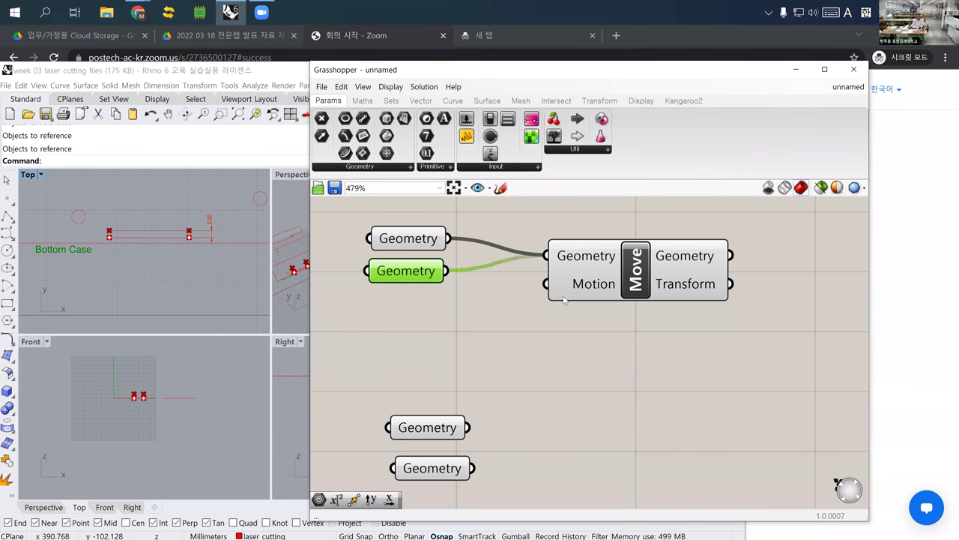
pyautogui.click(644, 292)
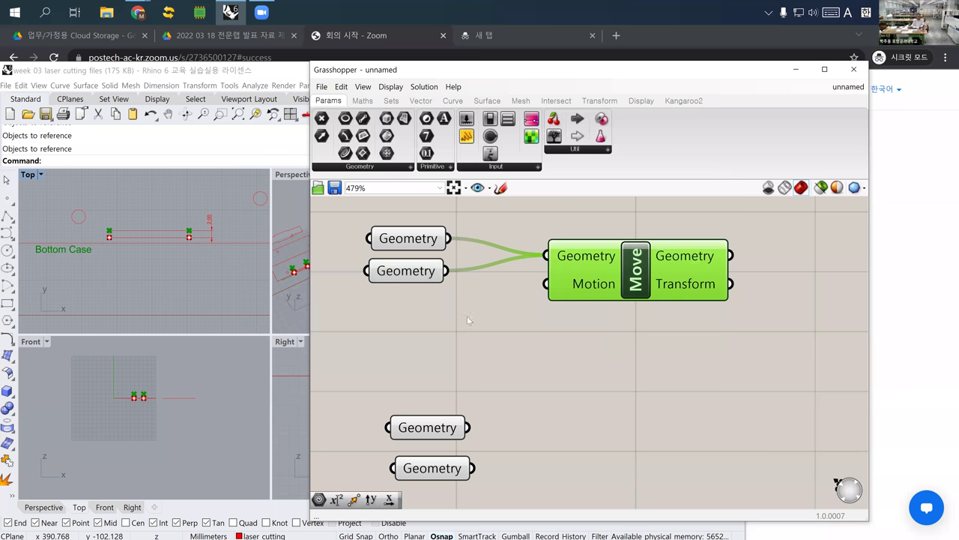
# Add a Unit Y component below the two upper Geometry parameters and wire its Unit vector output to the Move component's Motion input
pyautogui.doubleClick(432, 329)
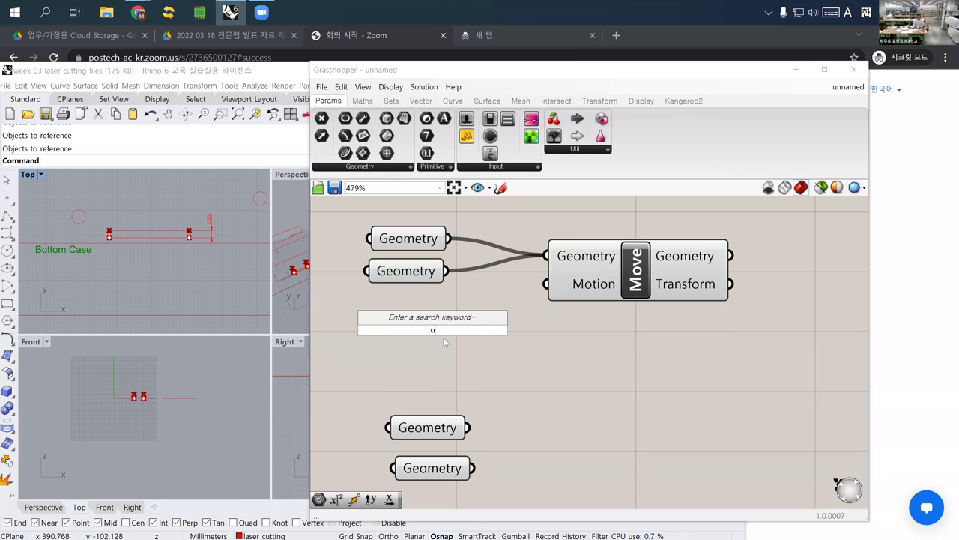
pyautogui.write('unit')
pyautogui.click(431, 285)
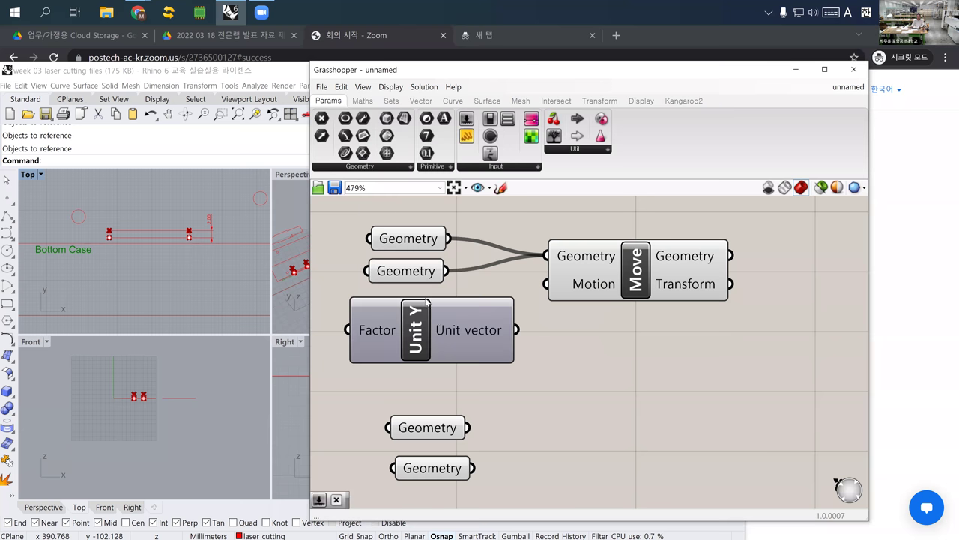
pyautogui.moveTo(422, 339); pyautogui.dragTo(409, 347)
pyautogui.moveTo(503, 338); pyautogui.dragTo(546, 283)
# Create a number slider set to 0.5 and wire it to the Factor input of the Unit Y component
pyautogui.moveTo(493, 297); pyautogui.dragTo(694, 301, button='right')
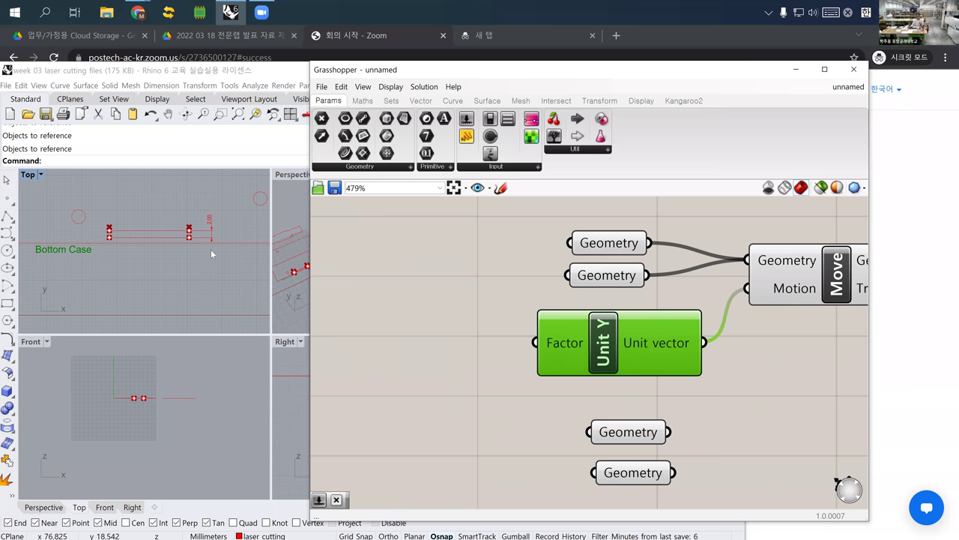
pyautogui.doubleClick(383, 349)
pyautogui.write('0.5')
pyautogui.press('Return')
pyautogui.moveTo(476, 357); pyautogui.dragTo(542, 343)
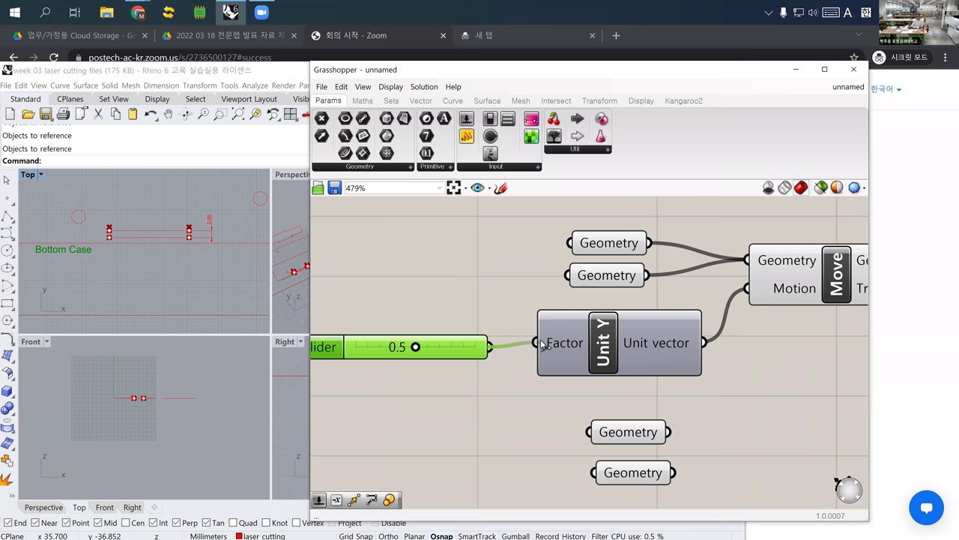
# Test the upper points' offset by setting the slider to 0.0 and back to 0.5, viewing the slot corner up close
pyautogui.moveTo(416, 346); pyautogui.dragTo(289, 333)
pyautogui.scroll(10, 106, 231)
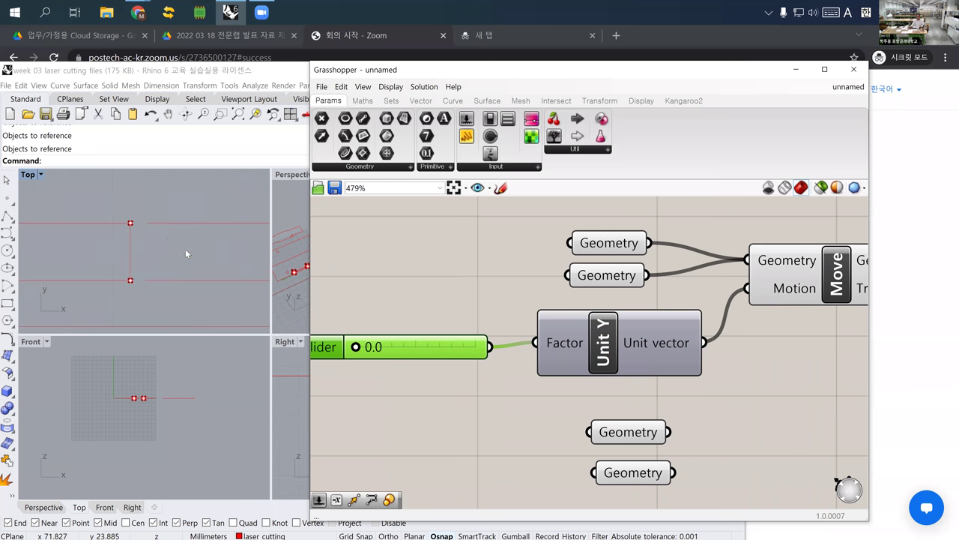
pyautogui.moveTo(359, 349); pyautogui.dragTo(420, 349)
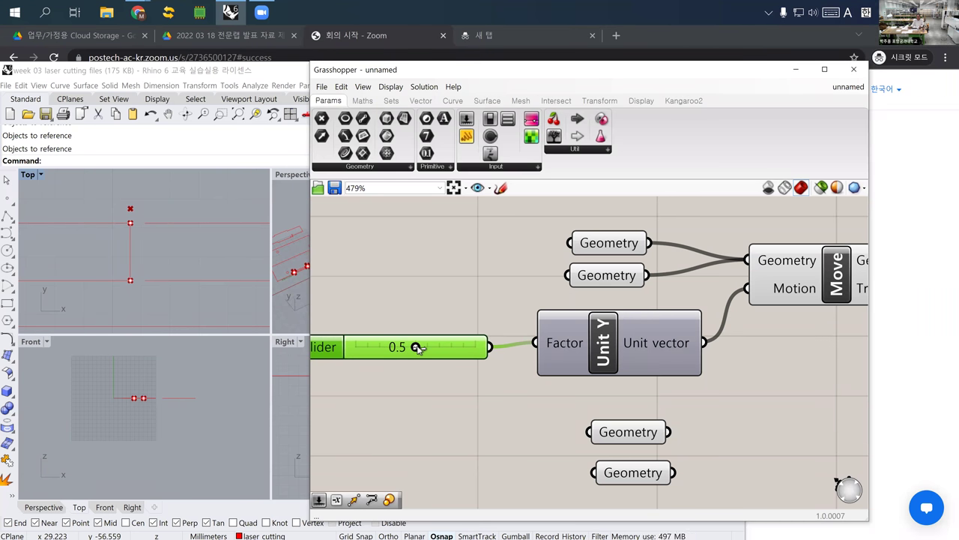
# Duplicate the Move component below the original and wire the two lower Geometry parameters into the copy's Geometry input
pyautogui.scroll(-4, 439, 312)
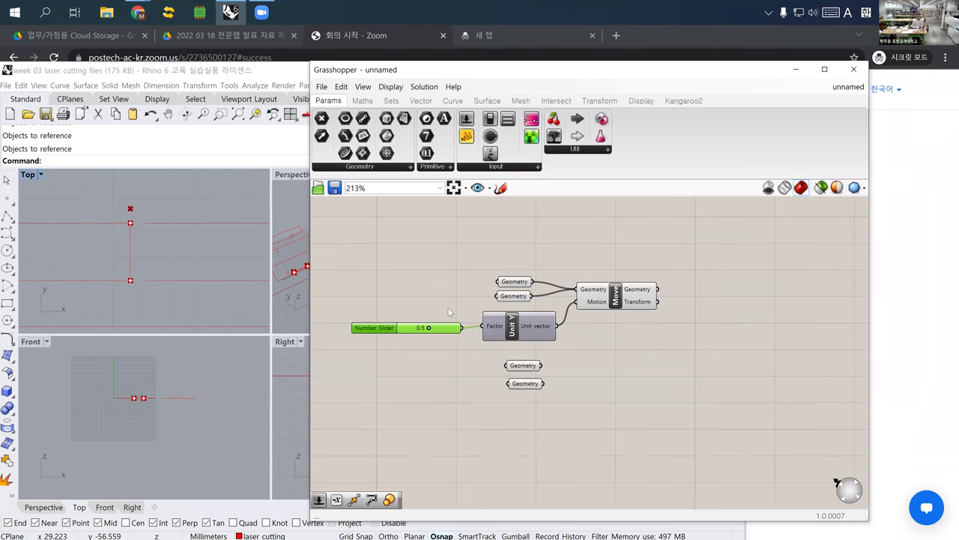
pyautogui.moveTo(577, 324); pyautogui.dragTo(542, 320, button='right')
pyautogui.moveTo(432, 253); pyautogui.dragTo(656, 358)
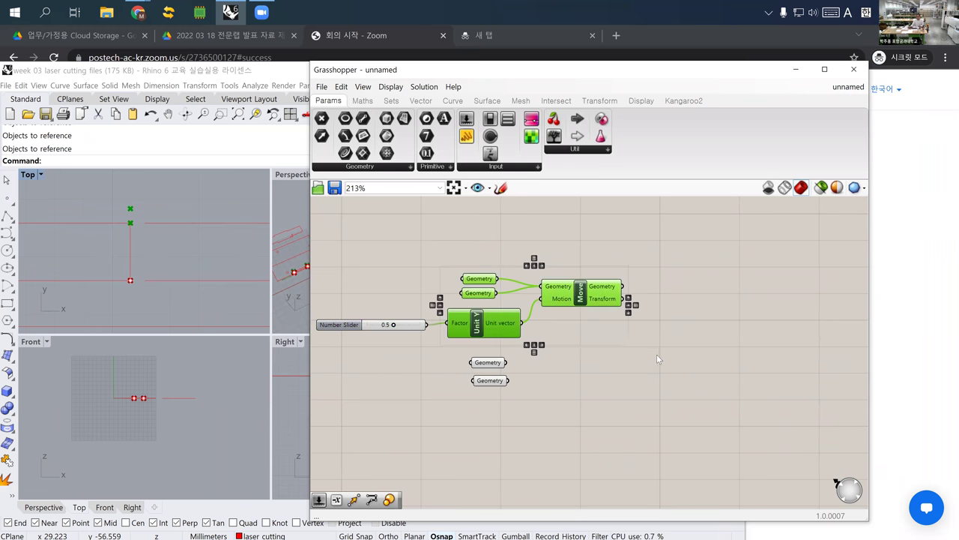
pyautogui.click(604, 349)
pyautogui.click(477, 332)
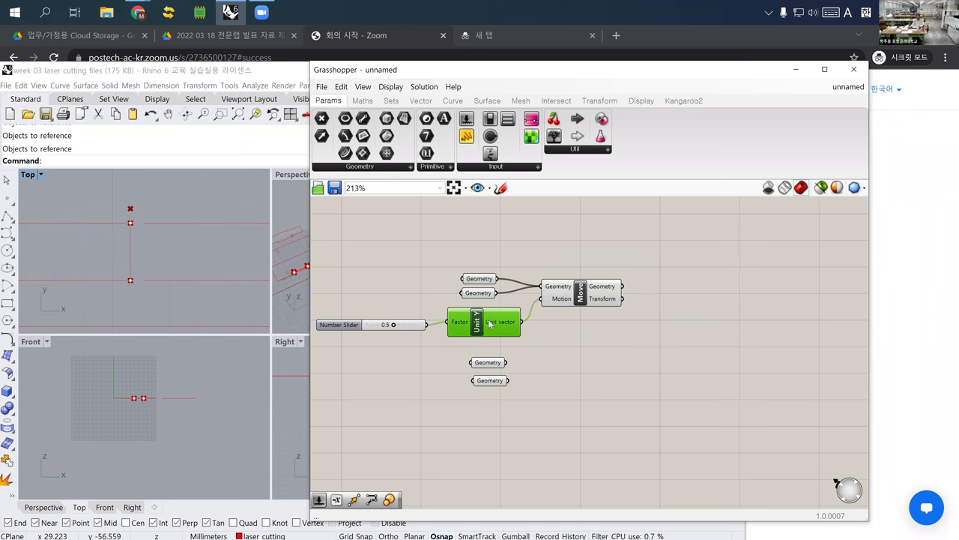
pyautogui.click(583, 297)
pyautogui.keyDown('alt'); pyautogui.moveTo(583, 297); pyautogui.dragTo(584, 395); pyautogui.keyUp('alt')
pyautogui.moveTo(510, 363); pyautogui.dragTo(544, 389)
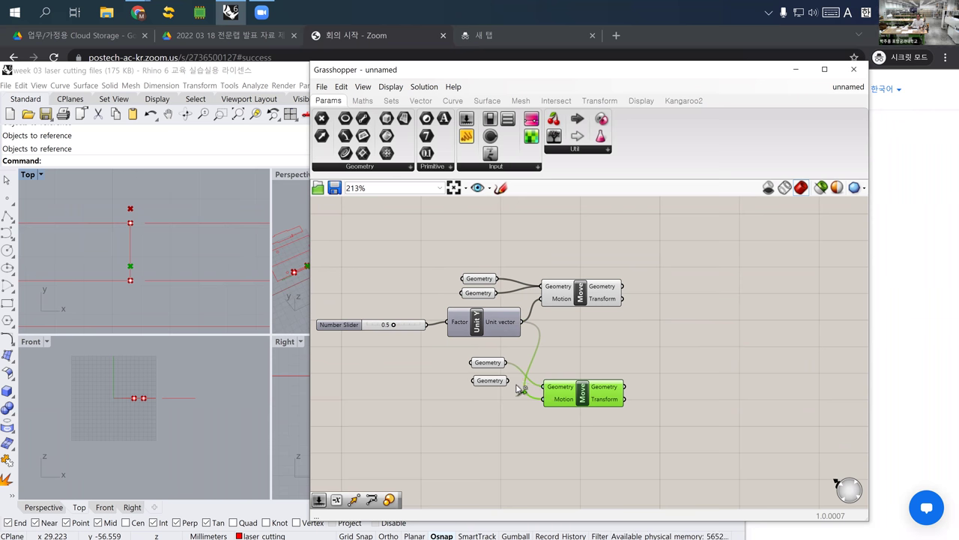
pyautogui.click(492, 417)
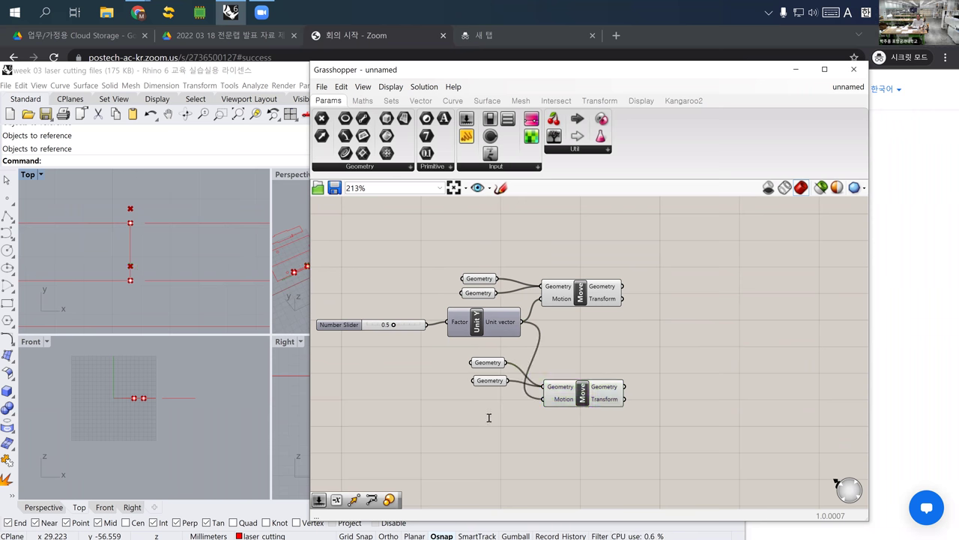
# Add a Negative component that takes the Unit Y vector as its Value and feeds its Result into the lower Move component's Motion
pyautogui.doubleClick(488, 418)
pyautogui.write('ne')
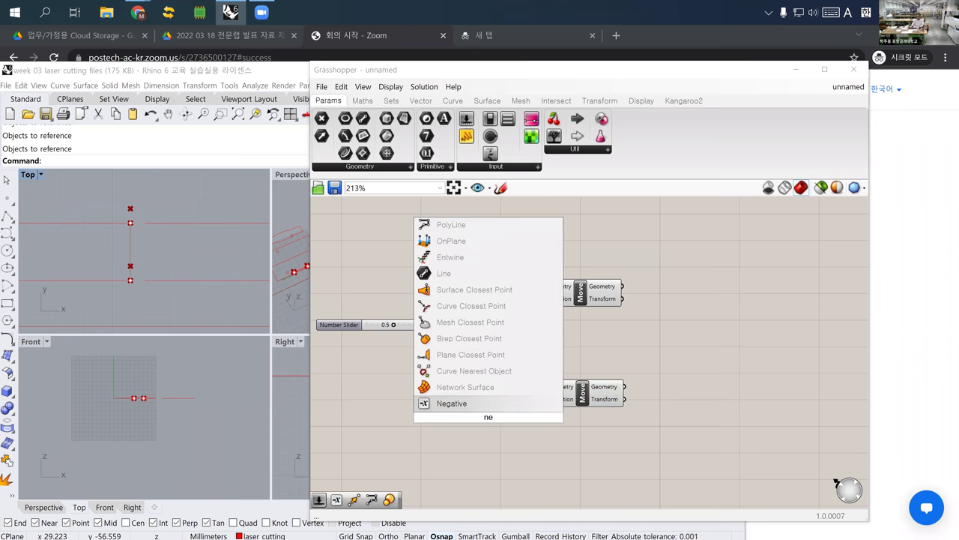
pyautogui.press('Return')
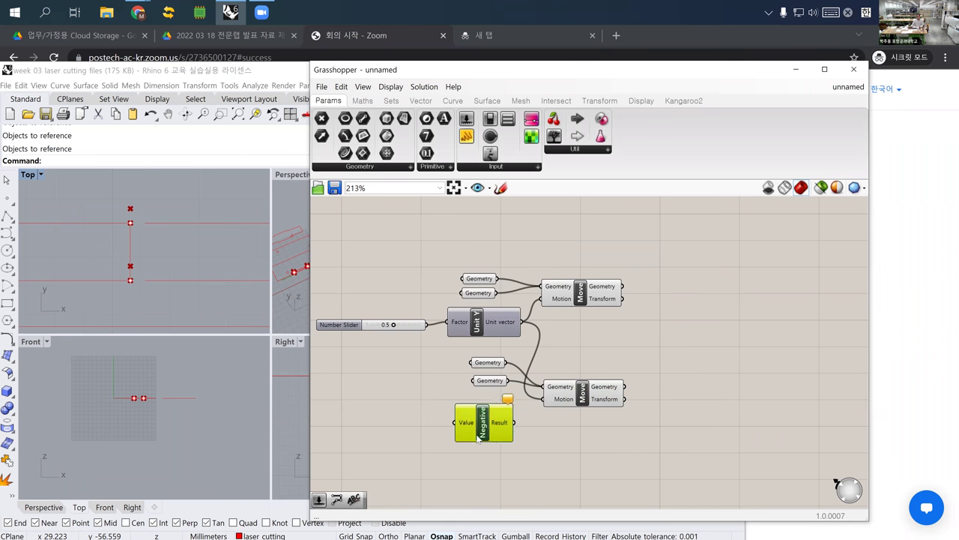
pyautogui.moveTo(521, 322); pyautogui.dragTo(428, 426)
pyautogui.moveTo(493, 425); pyautogui.dragTo(543, 399)
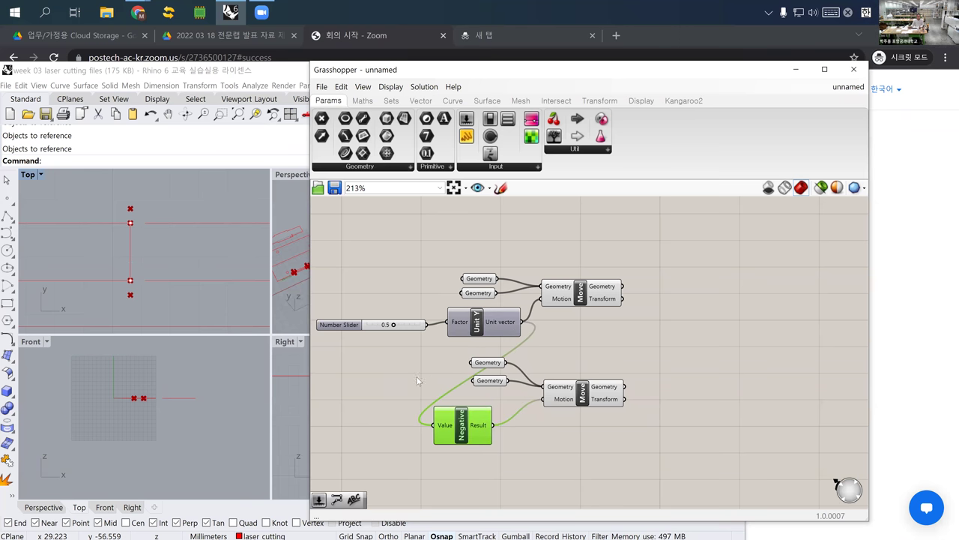
# Shift the lower Move component up closer to the first one and deselect it
pyautogui.moveTo(384, 336); pyautogui.dragTo(525, 386, button='right')
pyautogui.moveTo(535, 376)
pyautogui.mouseDown()
pyautogui.moveTo(574, 376)
pyautogui.moveTo(498, 378)
pyautogui.moveTo(588, 375)
pyautogui.moveTo(537, 377)
pyautogui.mouseUp()
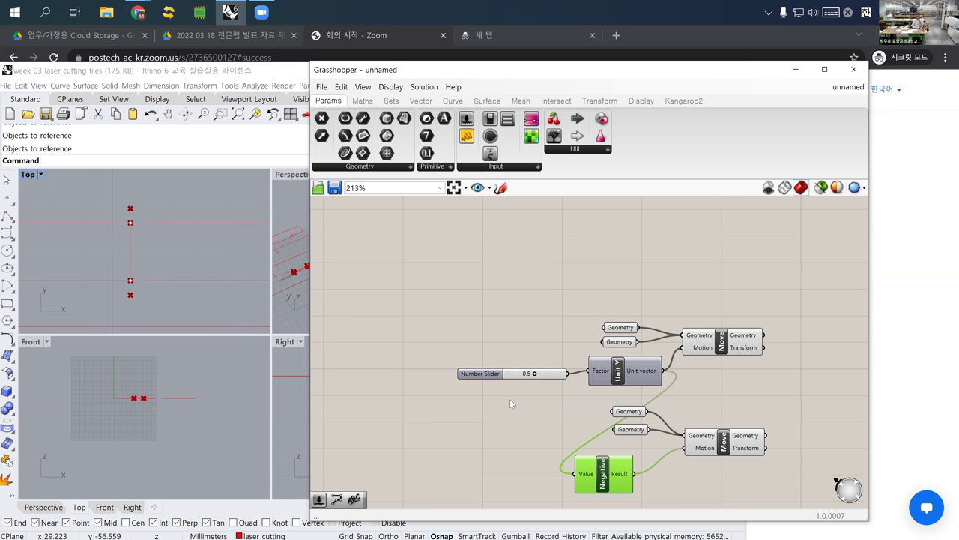
pyautogui.scroll(-3, 510, 403)
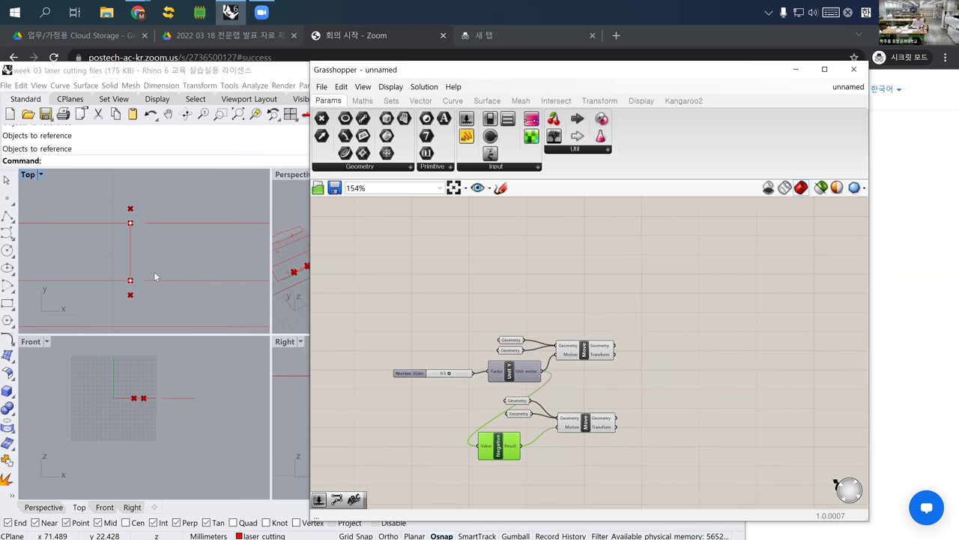
pyautogui.scroll(-2, 150, 276)
pyautogui.scroll(-4, 148, 278)
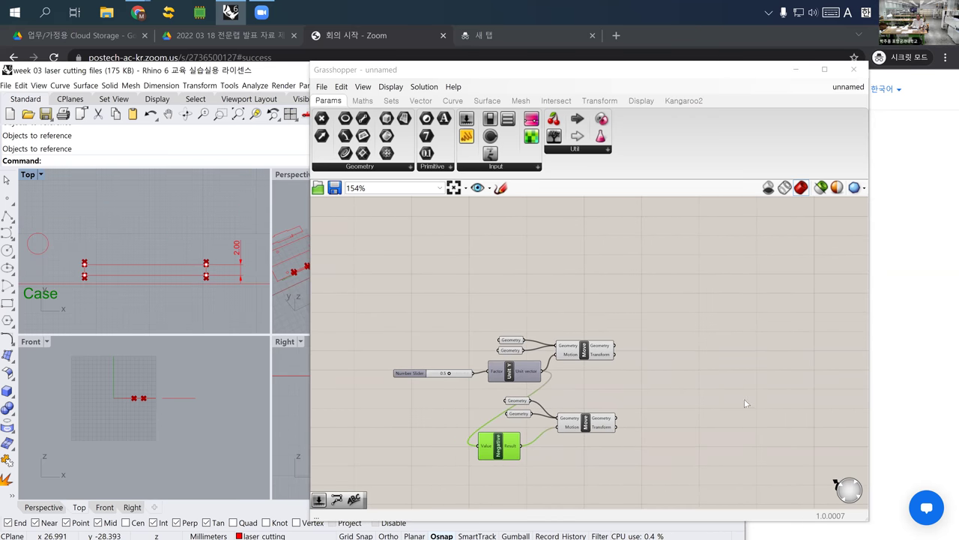
pyautogui.moveTo(638, 442); pyautogui.dragTo(576, 430, button='right')
pyautogui.moveTo(529, 414); pyautogui.dragTo(531, 382)
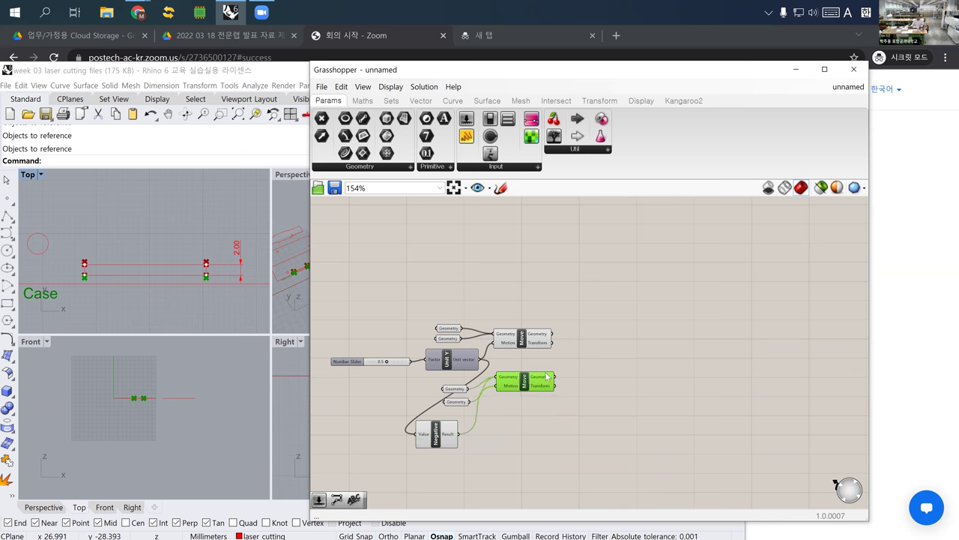
pyautogui.moveTo(595, 352); pyautogui.dragTo(539, 380, button='right')
pyautogui.click(547, 375)
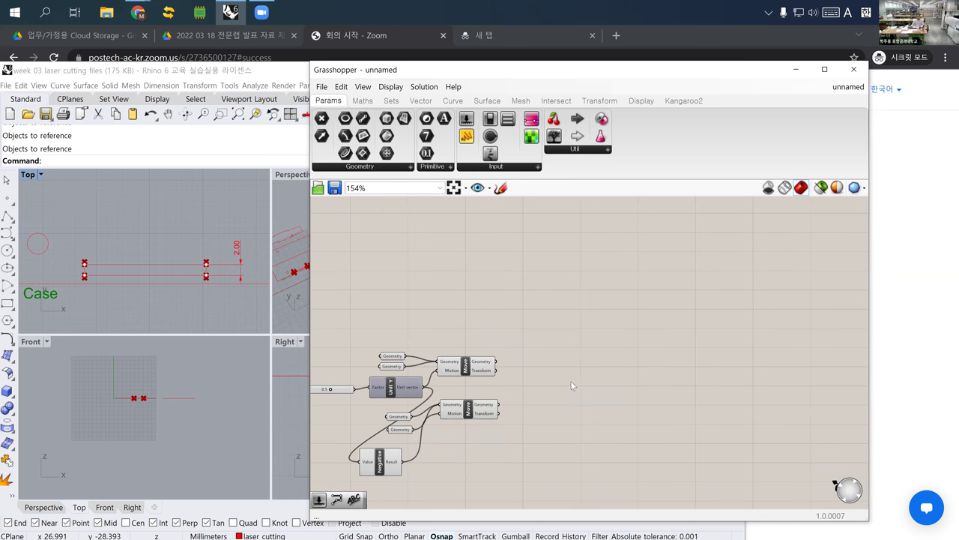
pyautogui.doubleClick(571, 385)
pyautogui.write('pol')
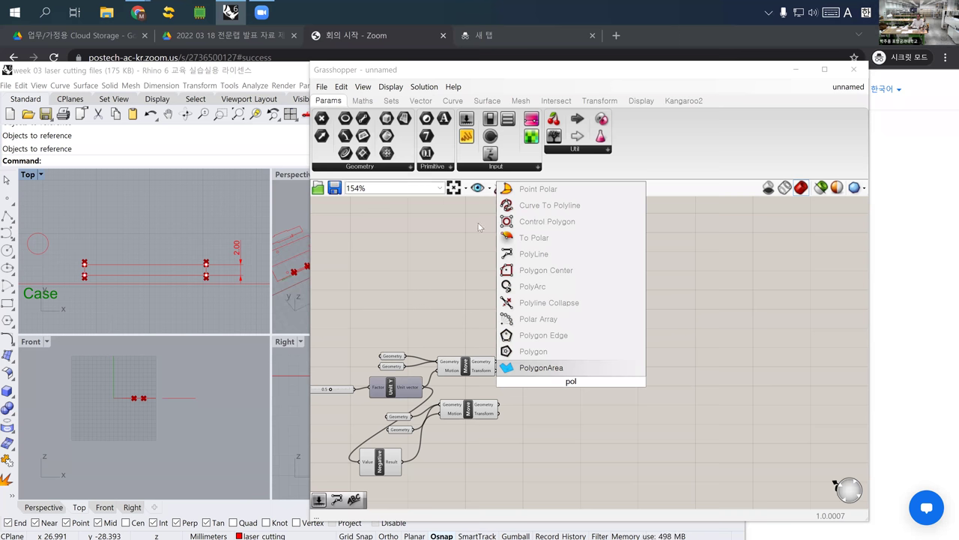
pyautogui.click(525, 237)
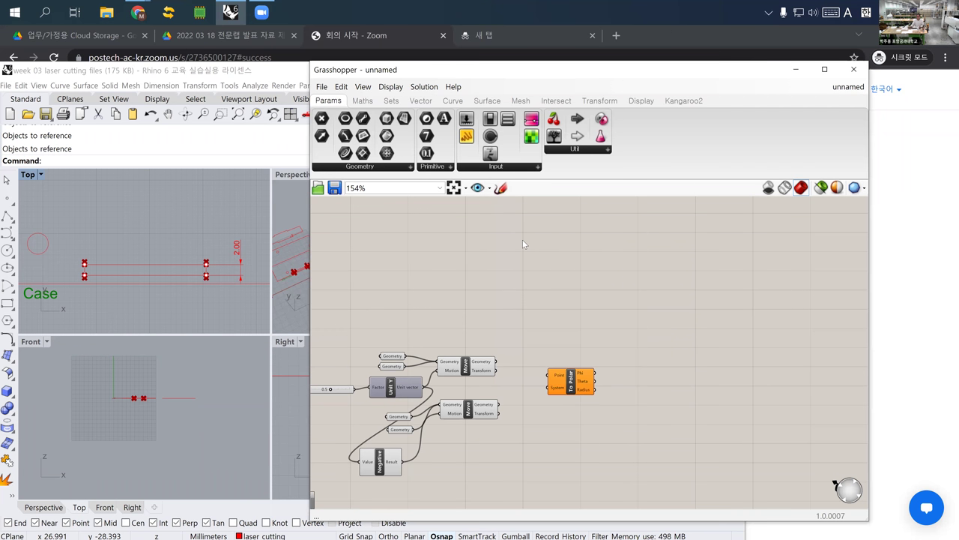
pyautogui.scroll(3, 581, 396)
pyautogui.click(563, 379)
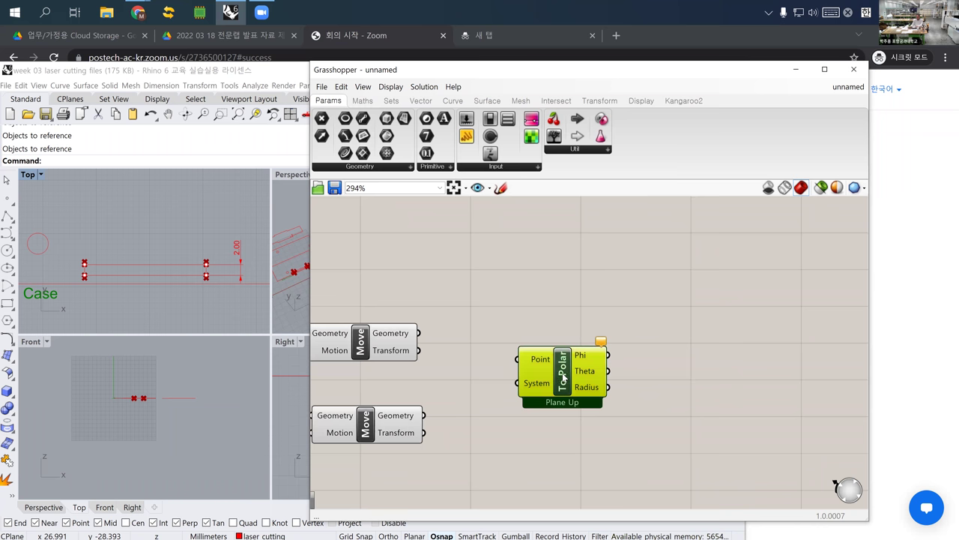
pyautogui.press('Delete')
# Add a PolyLine component to the canvas and place it beside the two Move components
pyautogui.doubleClick(566, 377)
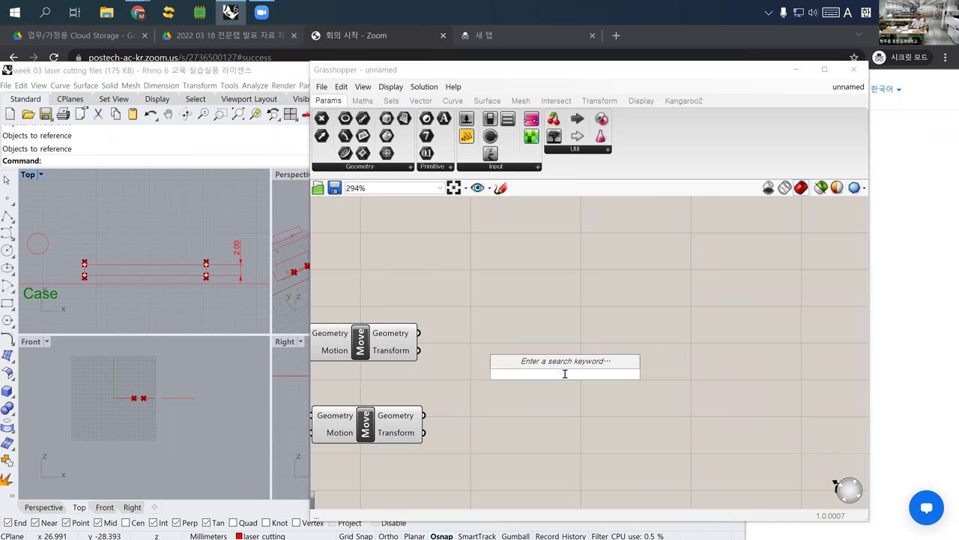
pyautogui.write('pol')
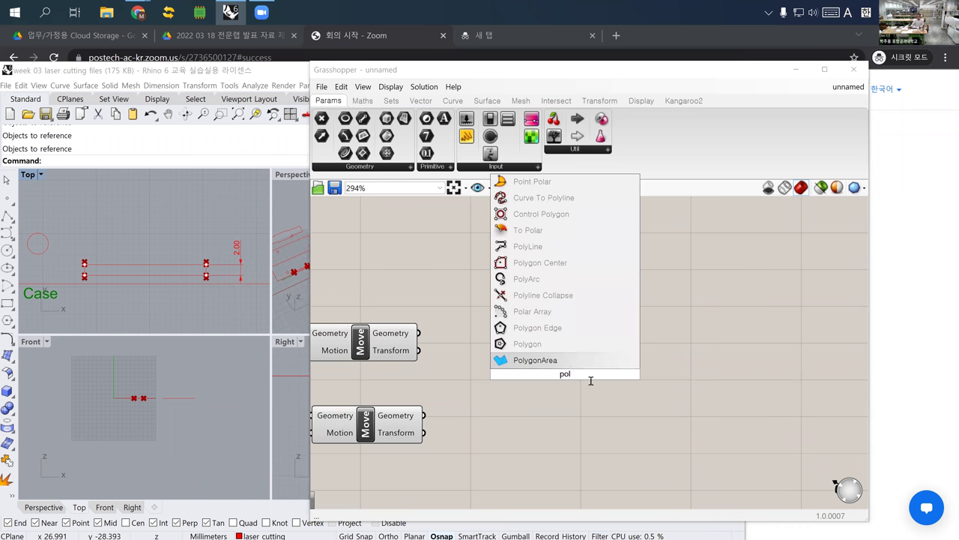
pyautogui.click(536, 246)
pyautogui.moveTo(562, 366); pyautogui.dragTo(582, 382)
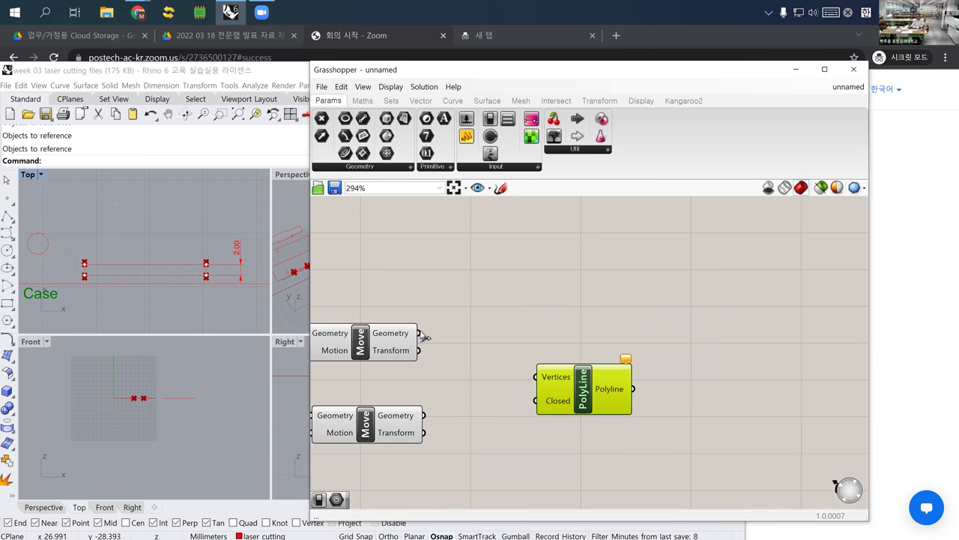
# Wire the Geometry outputs of both Move components into the PolyLine component's Vertices input
pyautogui.moveTo(421, 334); pyautogui.dragTo(521, 378)
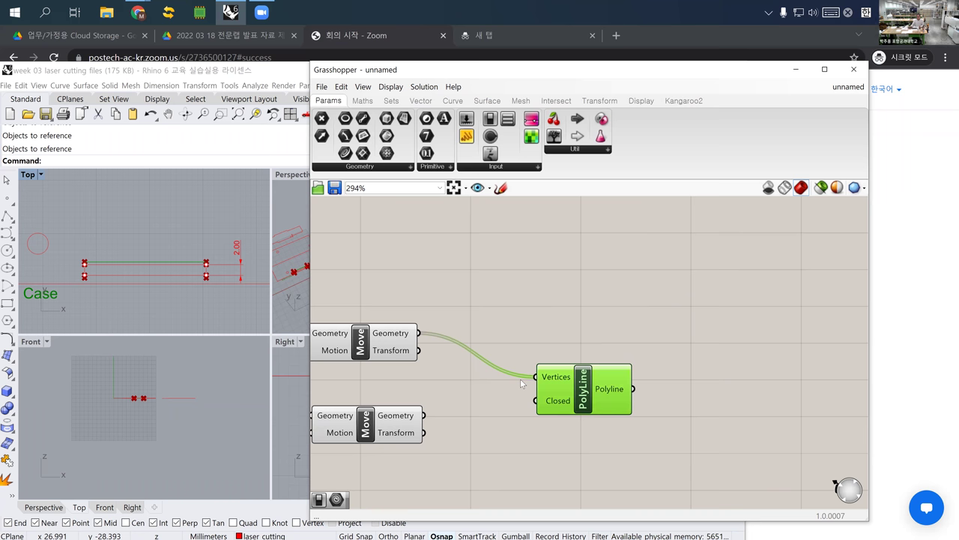
pyautogui.moveTo(484, 394); pyautogui.dragTo(499, 398, button='right')
pyautogui.keyDown('shift'); pyautogui.moveTo(478, 414); pyautogui.dragTo(574, 368); pyautogui.keyUp('shift')
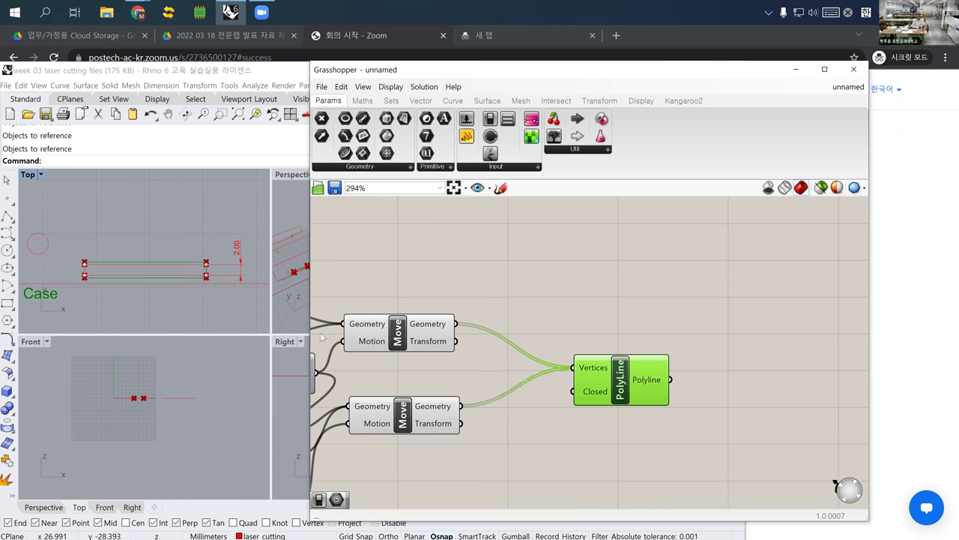
pyautogui.scroll(3, 121, 267)
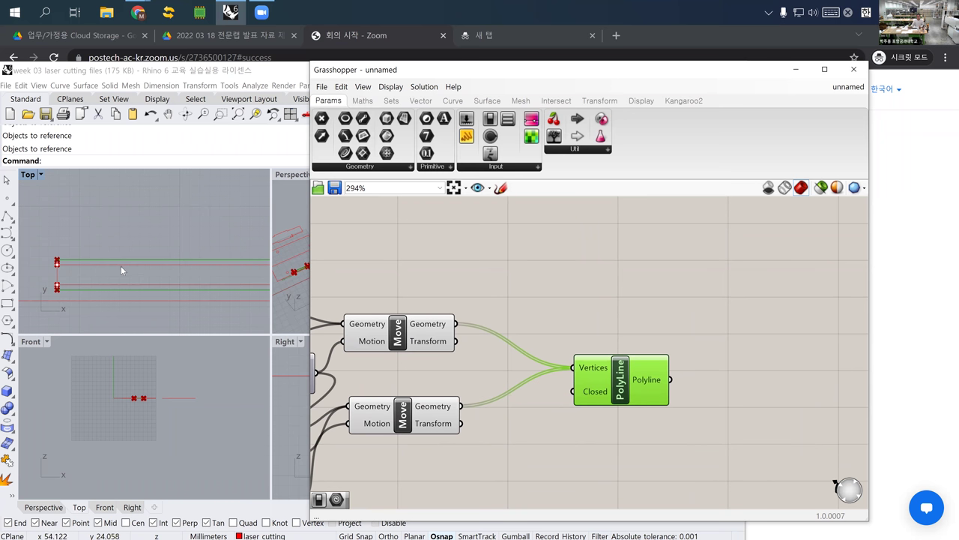
# Add a Boolean Toggle set to True and wire it into the PolyLine component's Closed input
pyautogui.click(74, 246)
pyautogui.scroll(-2, 62, 248)
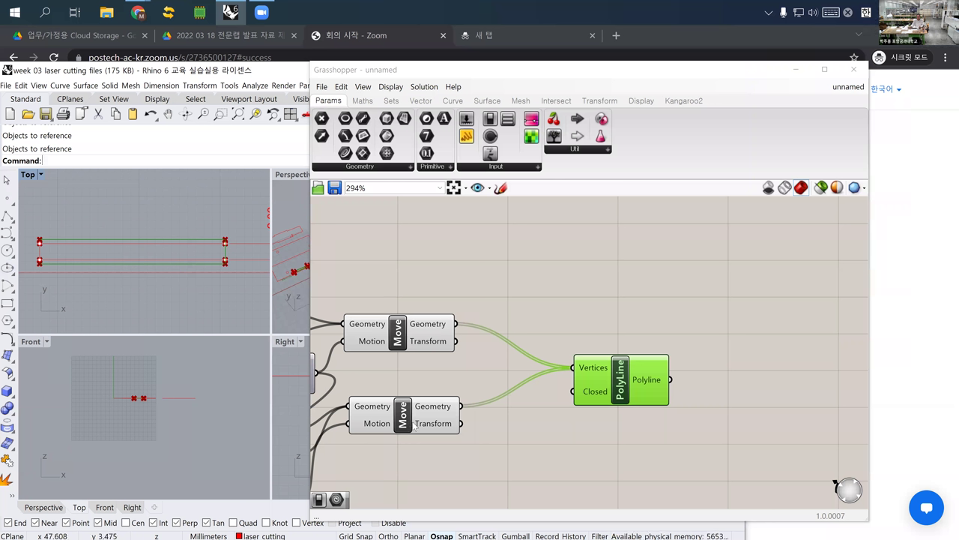
pyautogui.moveTo(488, 408); pyautogui.dragTo(516, 331, button='right')
pyautogui.click(475, 426)
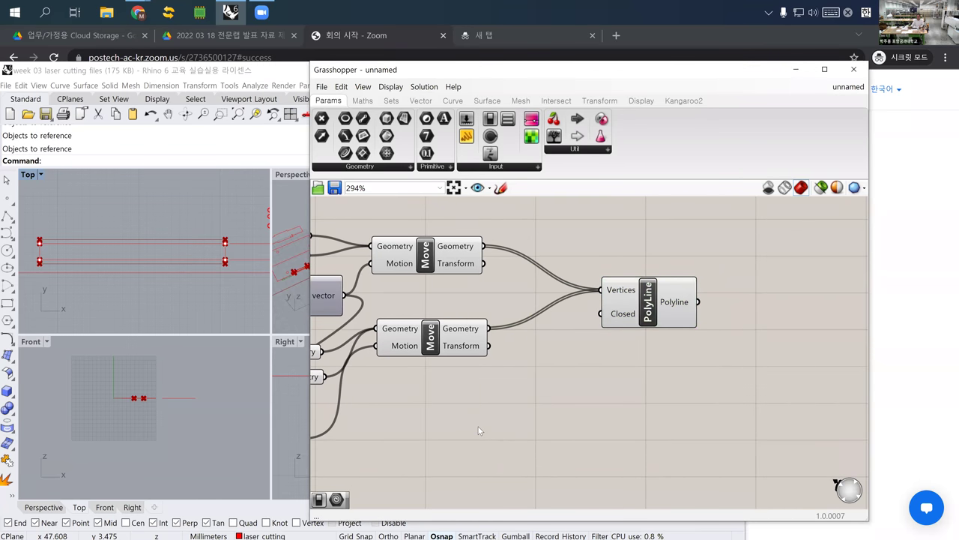
pyautogui.doubleClick(478, 426)
pyautogui.write('bool')
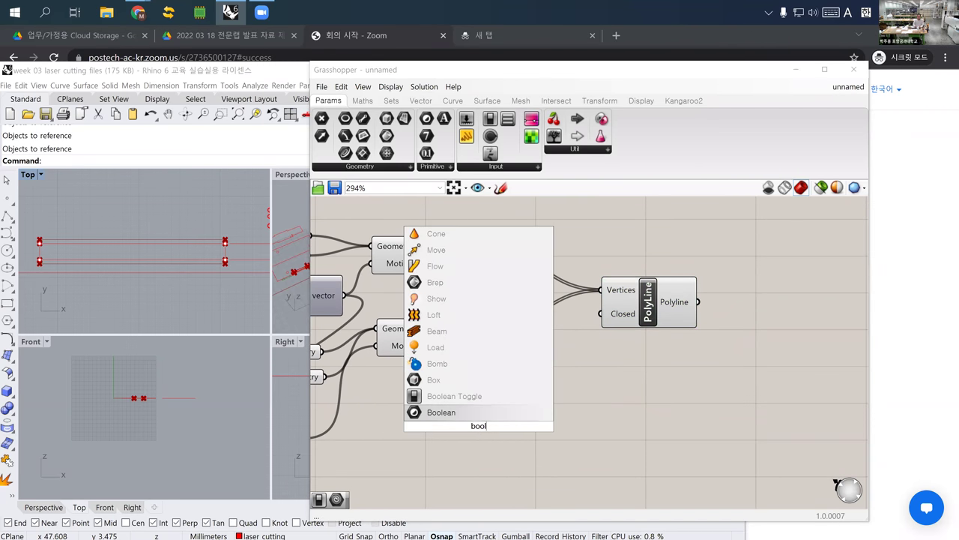
pyautogui.click(495, 397)
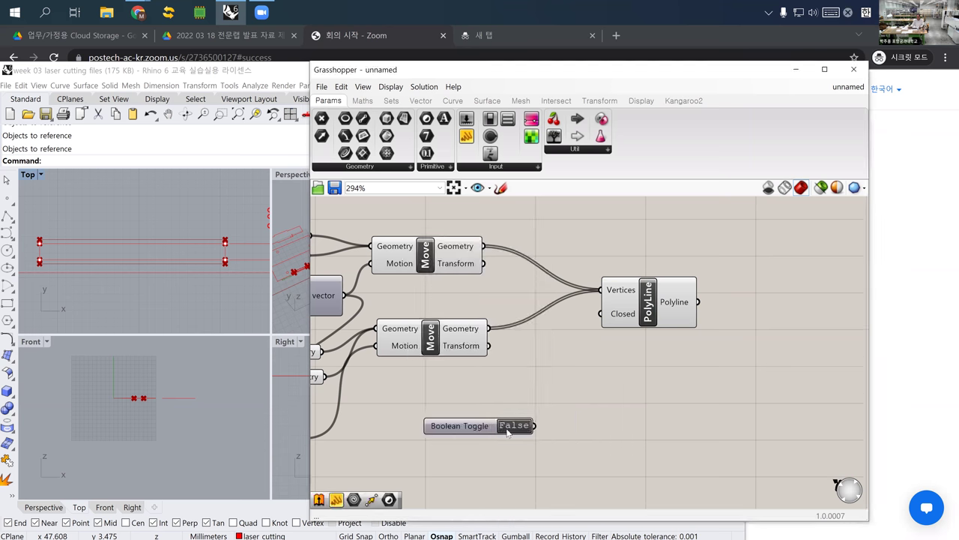
pyautogui.doubleClick(513, 426)
pyautogui.moveTo(534, 426); pyautogui.dragTo(602, 313)
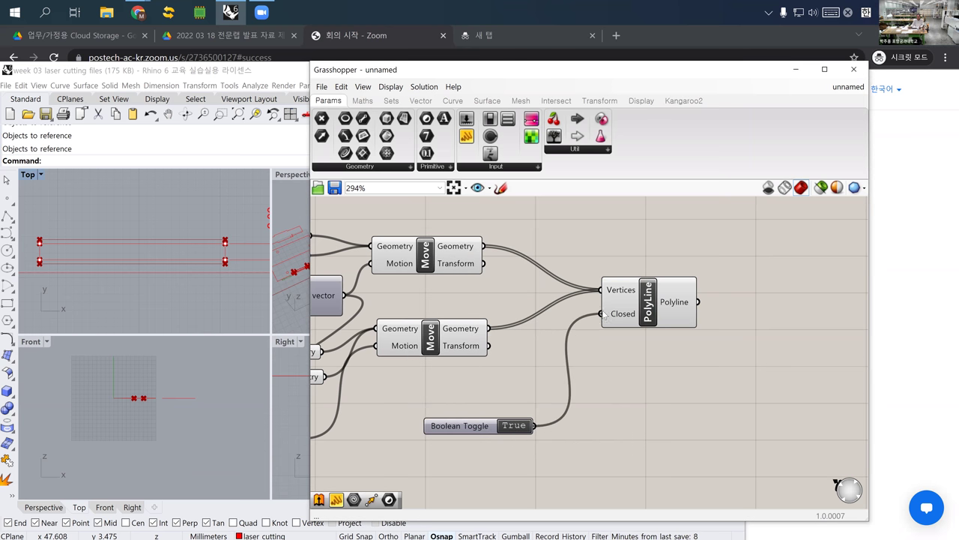
# Highlight the PolyLine component's output and examine the closed outline around the bottom case slot
pyautogui.moveTo(146, 251); pyautogui.dragTo(217, 269, button='right')
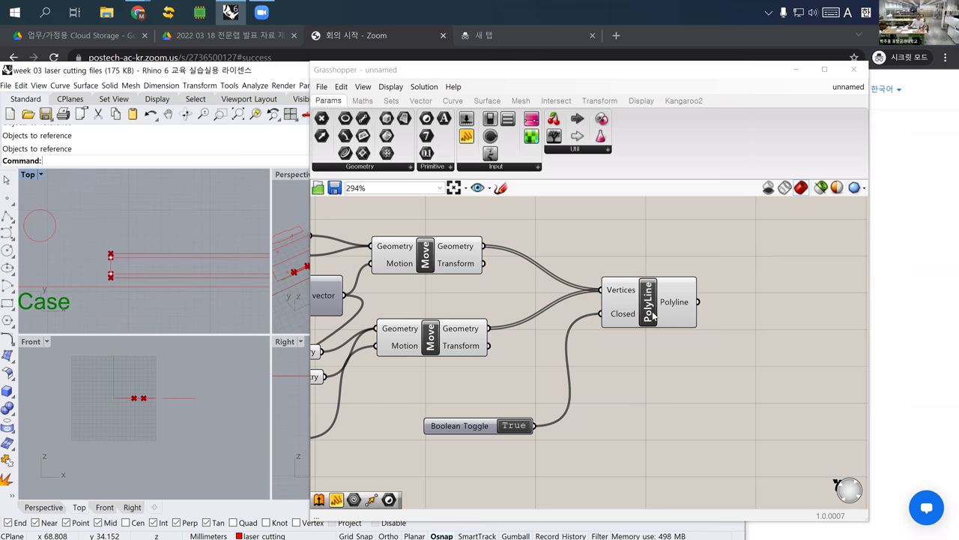
pyautogui.click(653, 316)
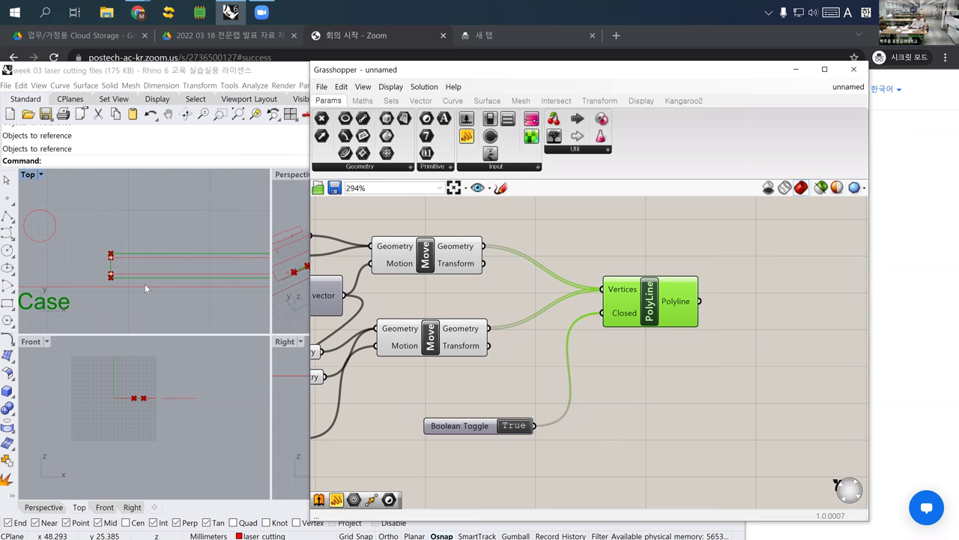
pyautogui.scroll(-5, 142, 257)
pyautogui.moveTo(140, 267); pyautogui.dragTo(124, 300, button='right')
pyautogui.click(645, 309)
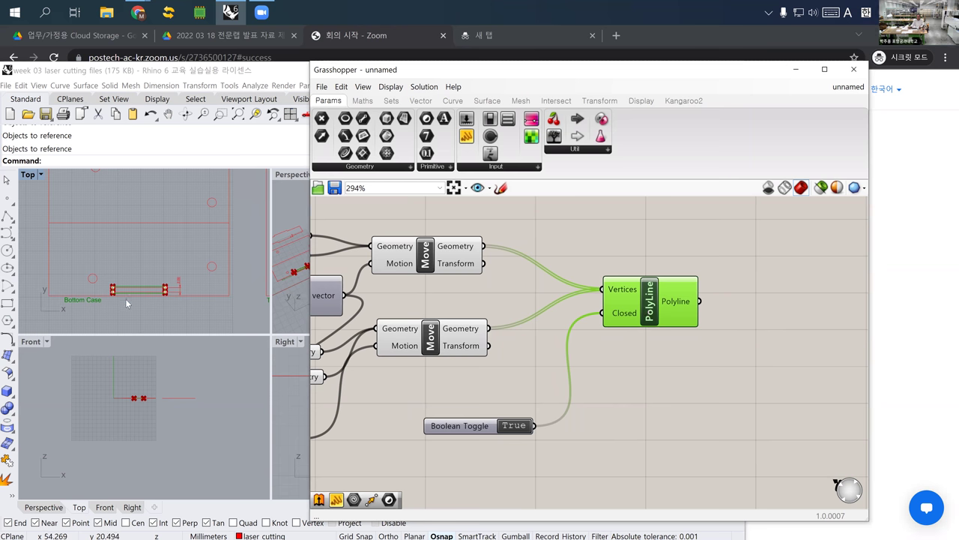
pyautogui.scroll(3, 125, 298)
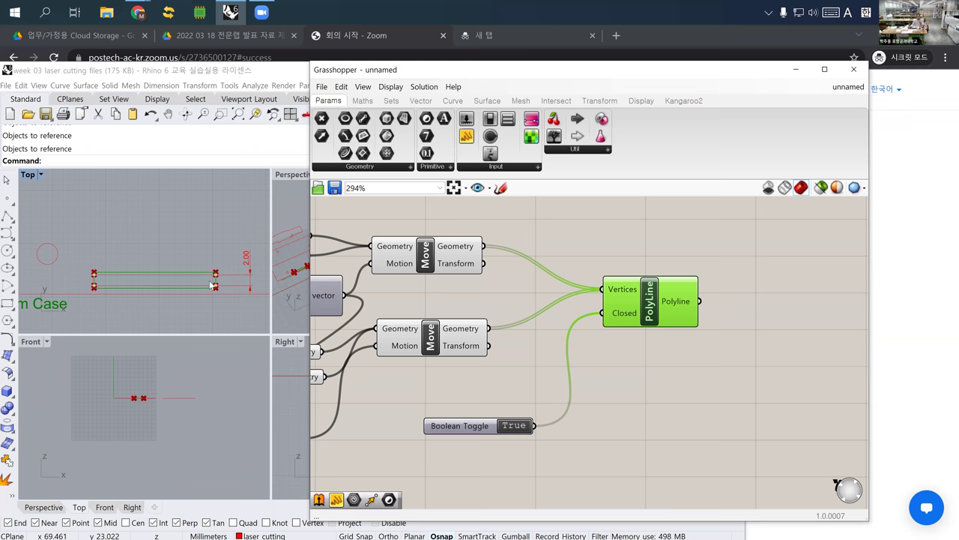
# Spread out the definition by repositioning the Geometry parameters, Unit Y component and Number Slider ahead of the Move components
pyautogui.scroll(-3, 515, 324)
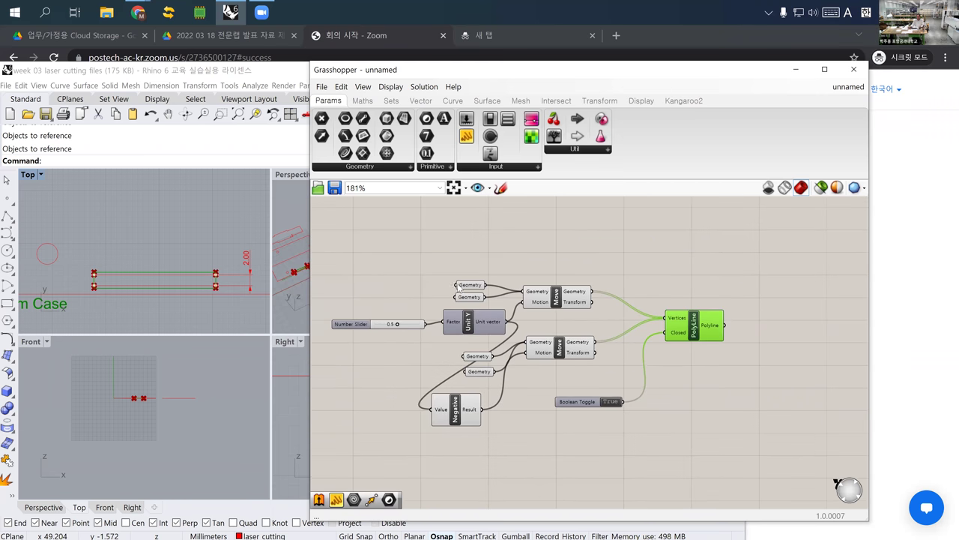
pyautogui.moveTo(470, 290); pyautogui.dragTo(454, 278)
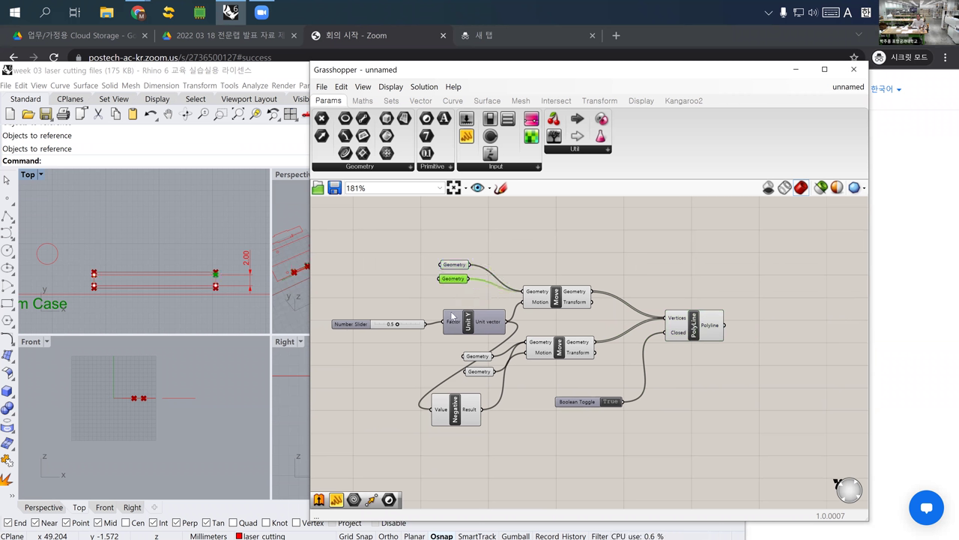
pyautogui.moveTo(468, 328); pyautogui.dragTo(346, 315)
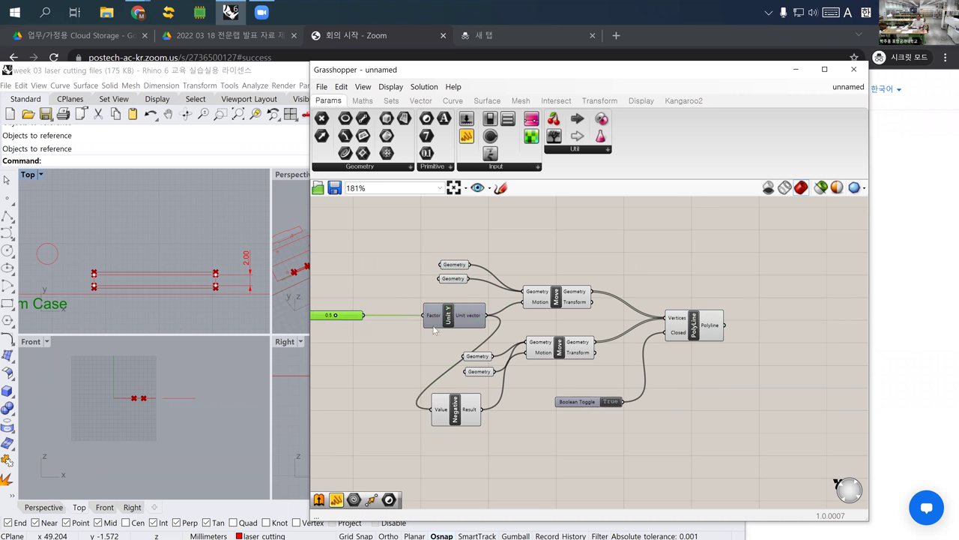
pyautogui.moveTo(449, 321); pyautogui.dragTo(378, 320)
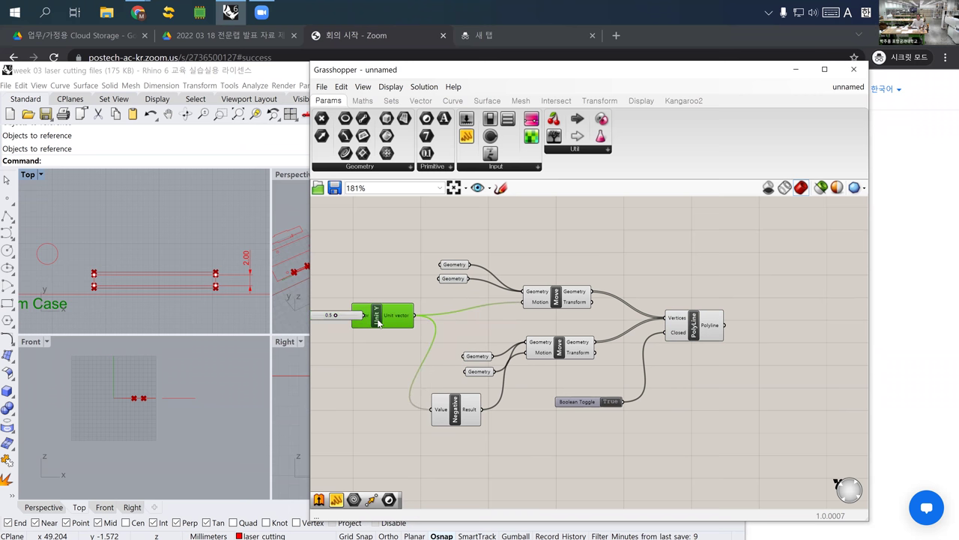
pyautogui.moveTo(471, 357); pyautogui.dragTo(445, 343)
pyautogui.moveTo(484, 372); pyautogui.dragTo(456, 362)
pyautogui.moveTo(361, 348); pyautogui.dragTo(447, 335, button='right')
pyautogui.moveTo(436, 301); pyautogui.dragTo(396, 301)
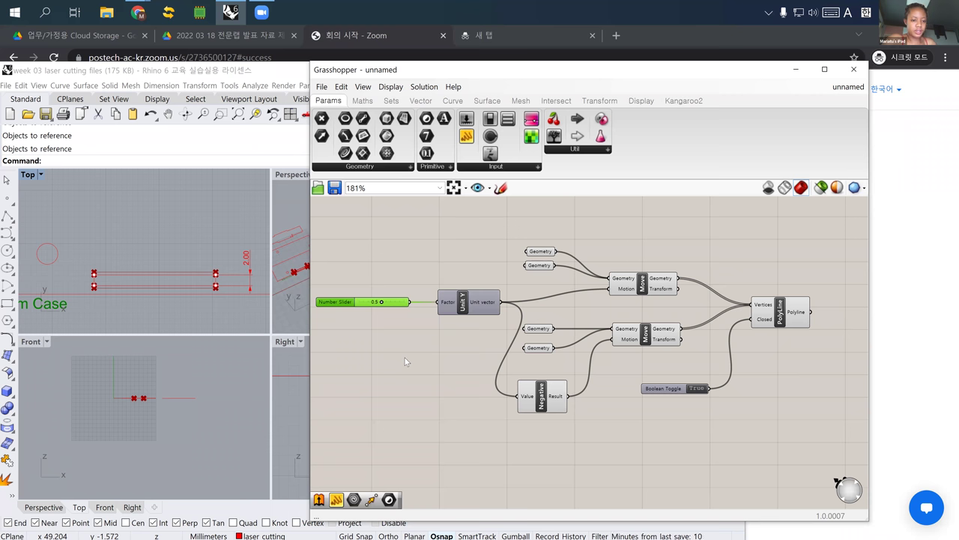
# Centre-align the four Geometry parameters with the Negative component, and the two Move components with the Boolean Toggle
pyautogui.scroll(-2, 481, 360)
pyautogui.moveTo(473, 307)
pyautogui.mouseDown(button='right')
pyautogui.moveTo(437, 294)
pyautogui.moveTo(468, 299)
pyautogui.moveTo(462, 310)
pyautogui.mouseUp(button='right')
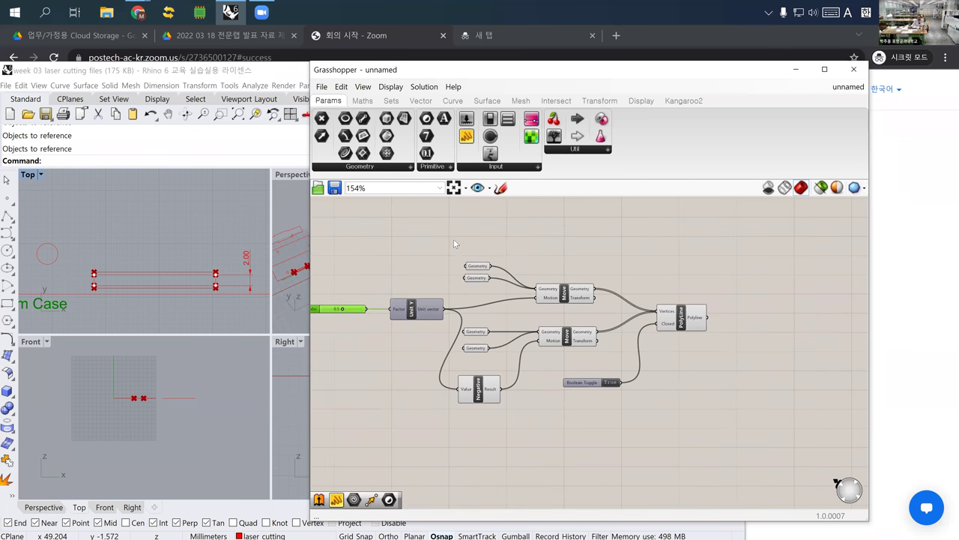
pyautogui.moveTo(440, 236); pyautogui.dragTo(510, 430)
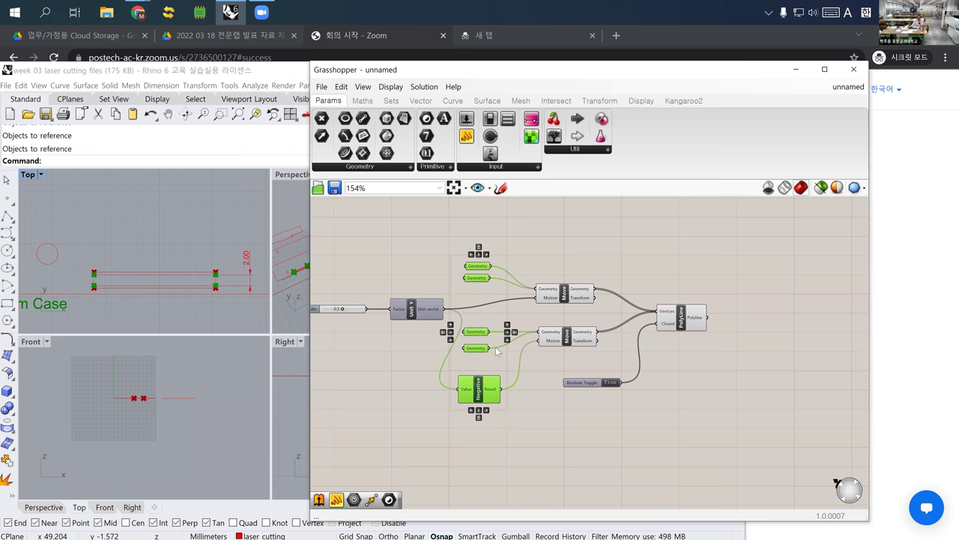
pyautogui.click(480, 257)
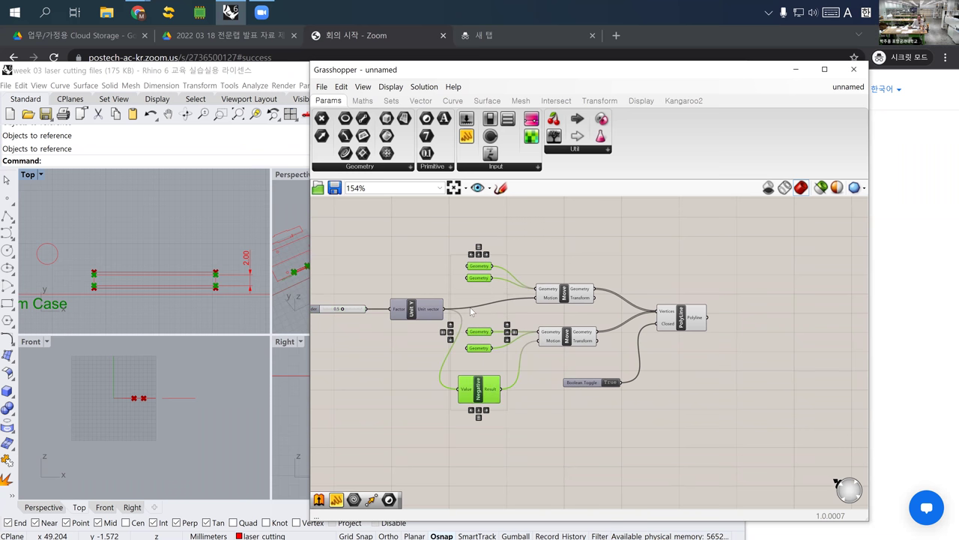
pyautogui.moveTo(522, 229); pyautogui.dragTo(624, 431)
pyautogui.click(578, 277)
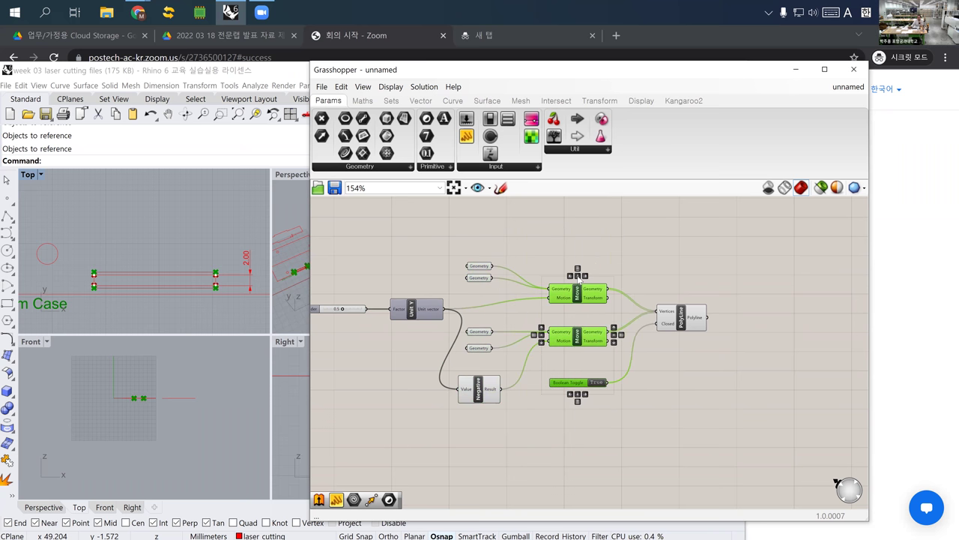
pyautogui.click(553, 246)
# Add a Geometry parameter after the PolyLine component and wire the Polyline output into it
pyautogui.scroll(-5, 114, 247)
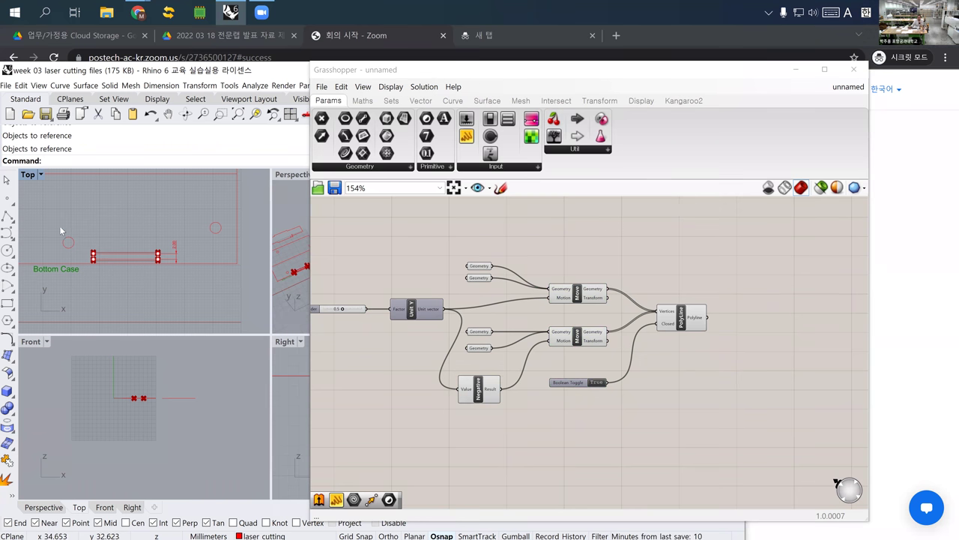
pyautogui.scroll(-5, 132, 258)
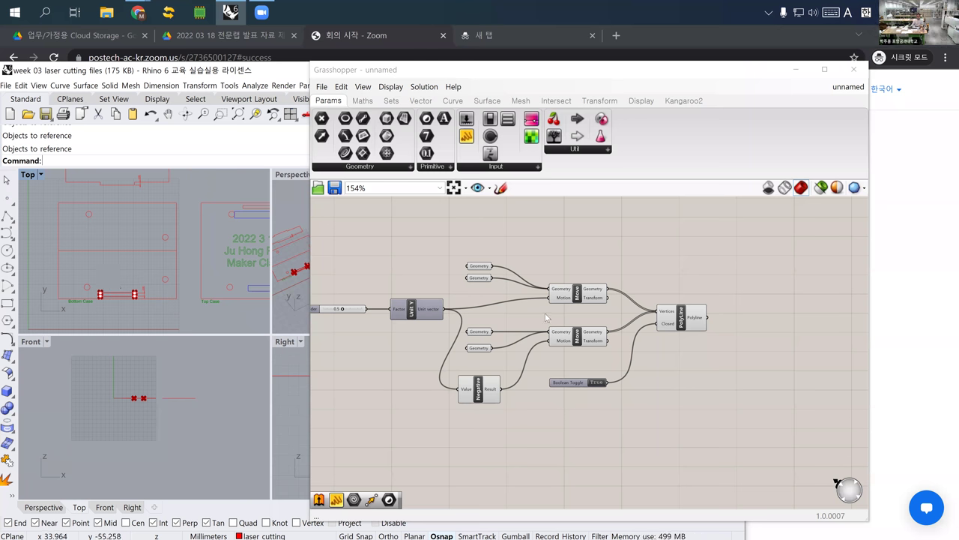
pyautogui.moveTo(545, 312); pyautogui.dragTo(580, 317, button='right')
pyautogui.moveTo(761, 356); pyautogui.dragTo(634, 356, button='right')
pyautogui.doubleClick(673, 338)
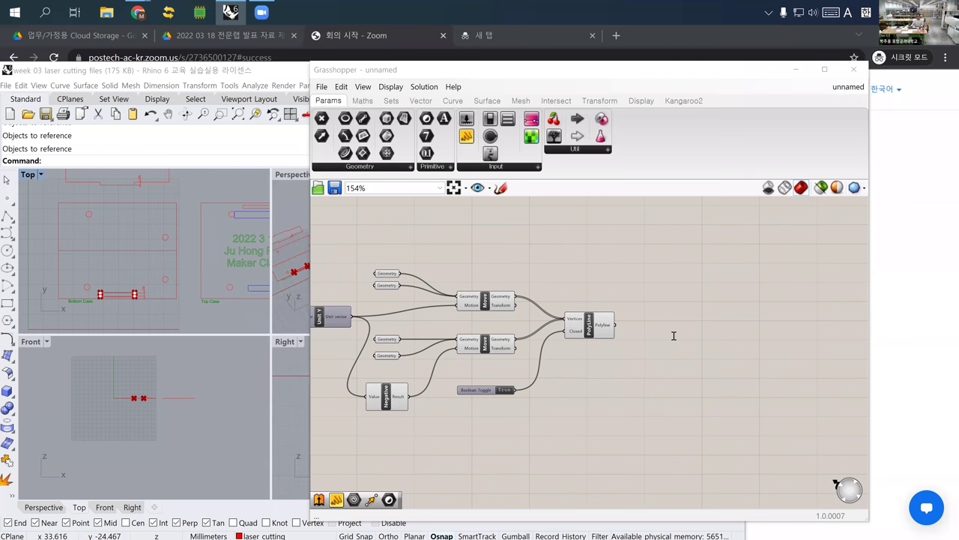
pyautogui.write('geo')
pyautogui.press('Return')
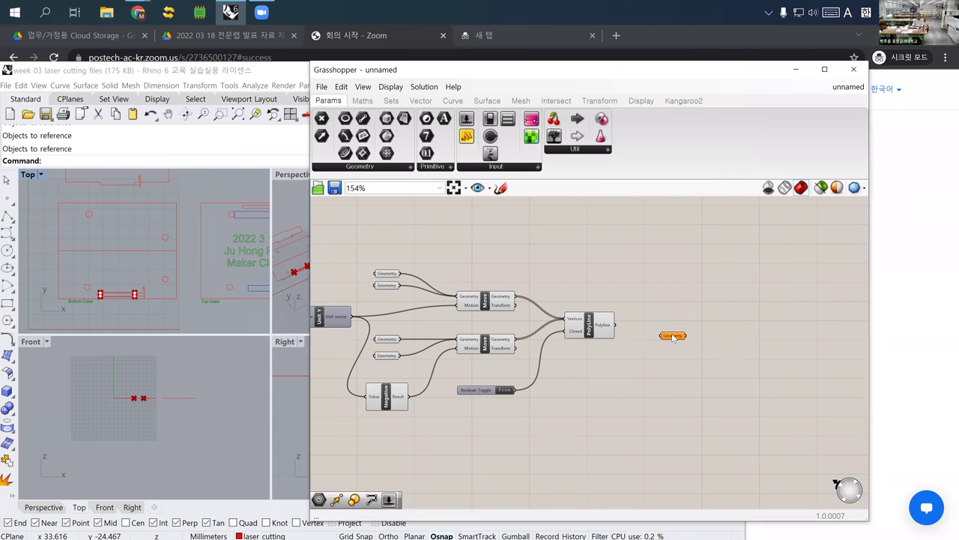
pyautogui.moveTo(615, 325); pyautogui.dragTo(655, 326)
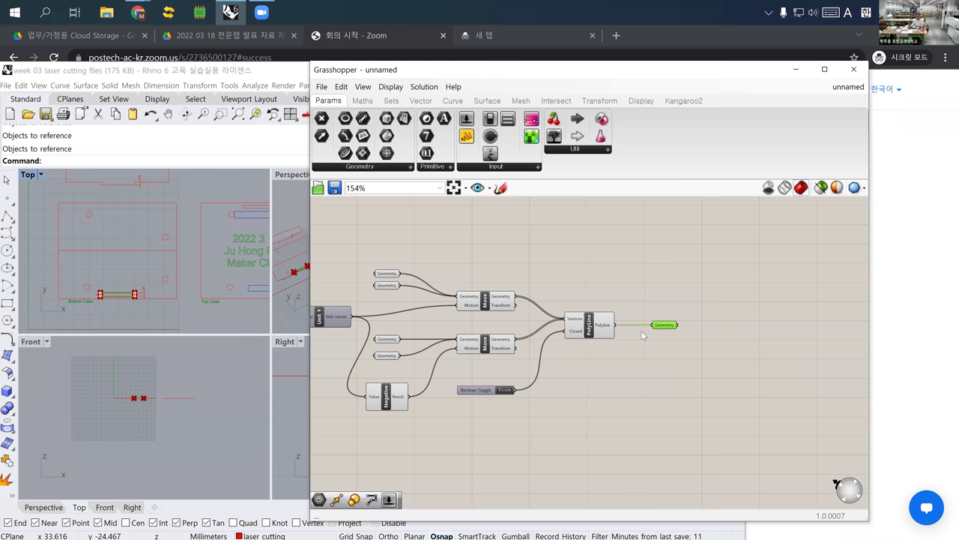
# Cluster all components between the Number Slider and the final Geometry parameter, and arrange the cluster and that parameter close to the slider
pyautogui.scroll(-2, 642, 332)
pyautogui.scroll(2, 479, 361)
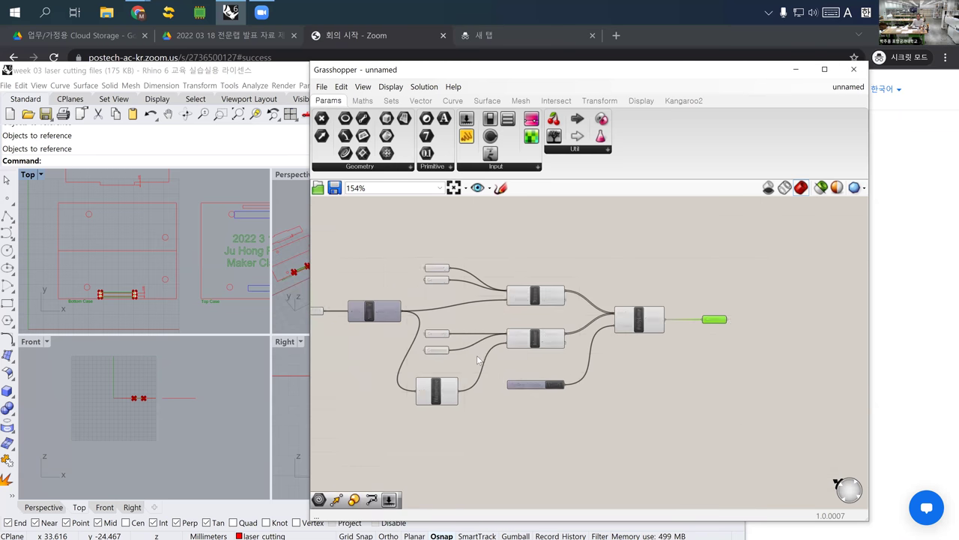
pyautogui.moveTo(360, 223); pyautogui.dragTo(707, 425)
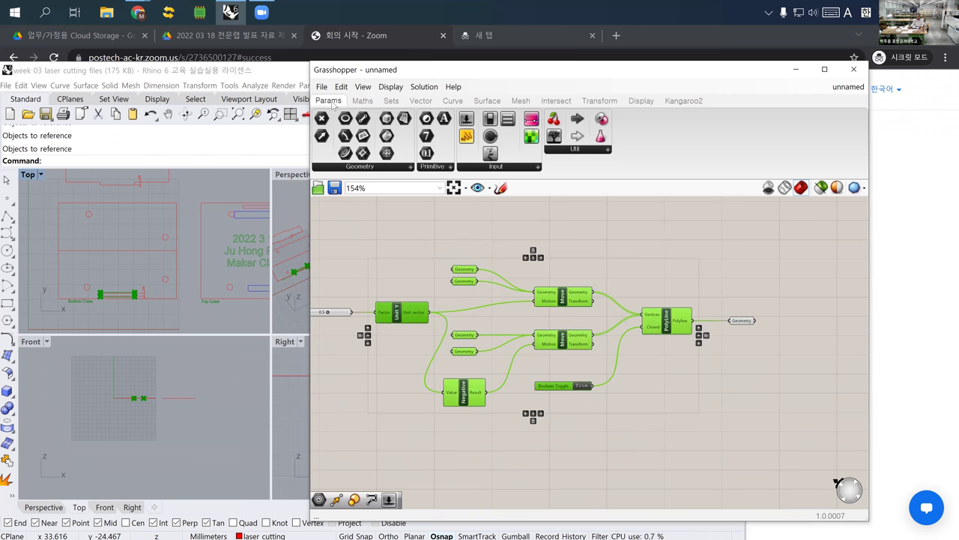
pyautogui.click(341, 87)
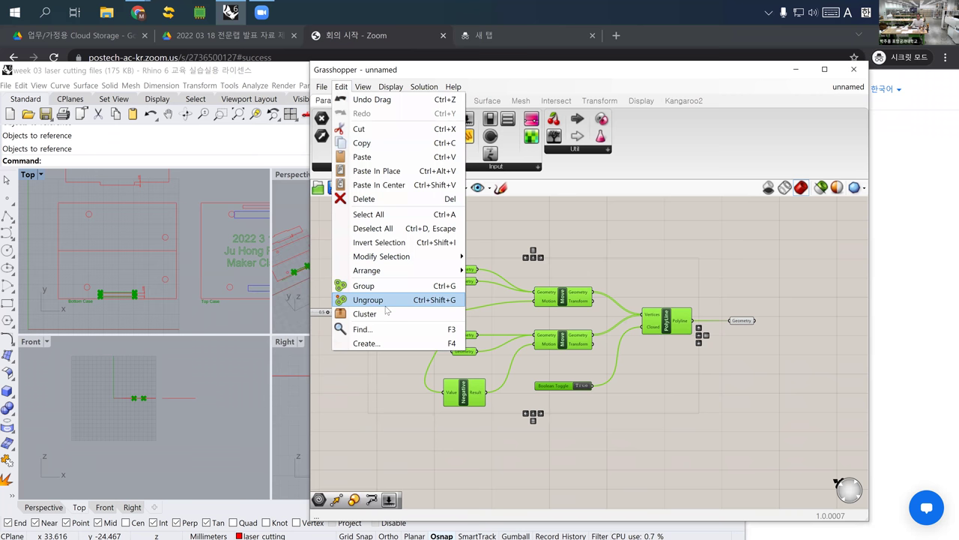
pyautogui.click(359, 313)
pyautogui.moveTo(531, 344); pyautogui.dragTo(404, 321)
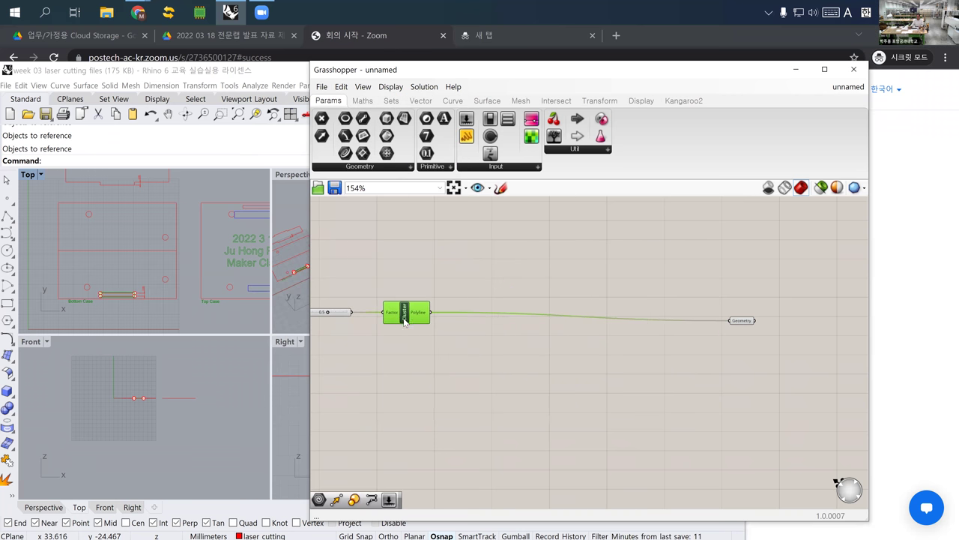
pyautogui.moveTo(733, 321); pyautogui.dragTo(444, 318)
# Rename the cluster as "Generate a slit"
pyautogui.scroll(4, 338, 314)
pyautogui.click(503, 323)
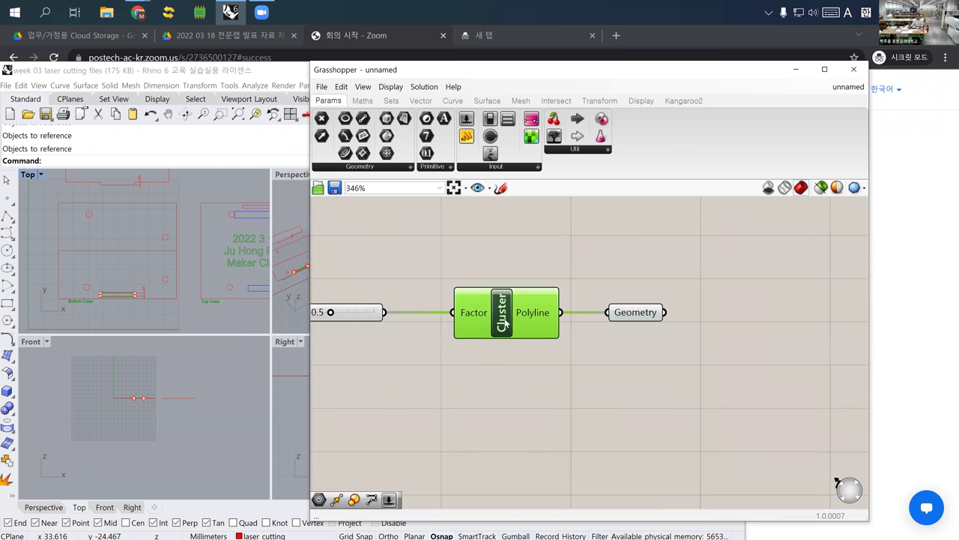
pyautogui.rightClick(504, 323)
pyautogui.doubleClick(538, 325)
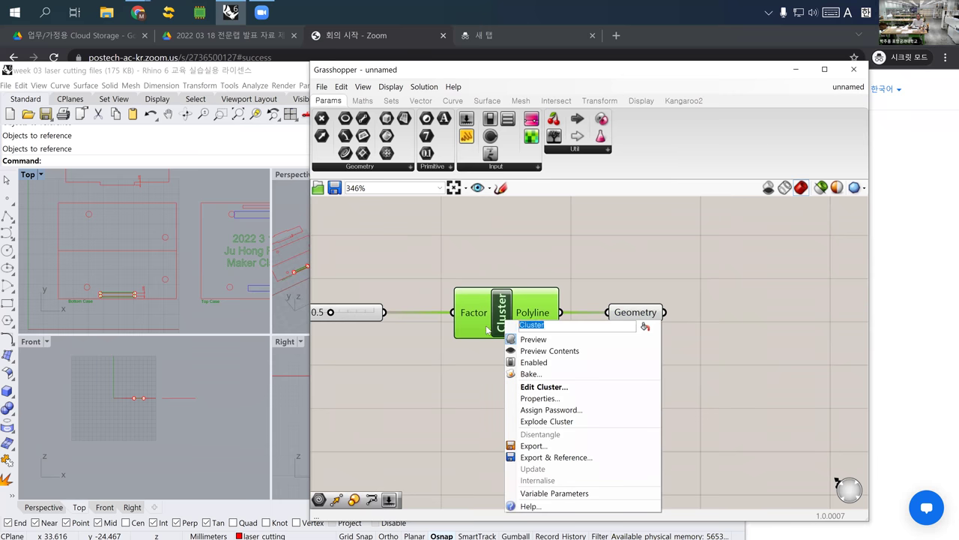
pyautogui.write('Gener')
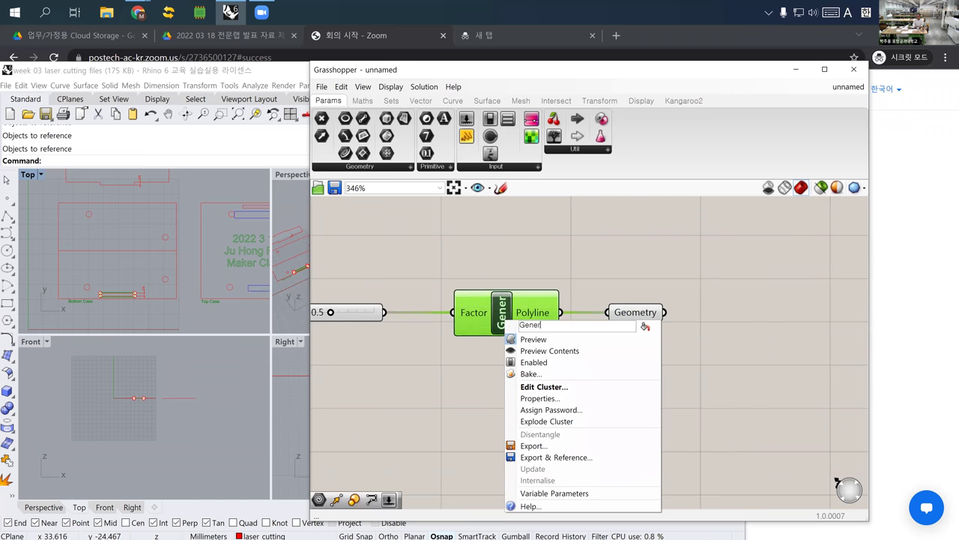
pyautogui.write('ate Hole')
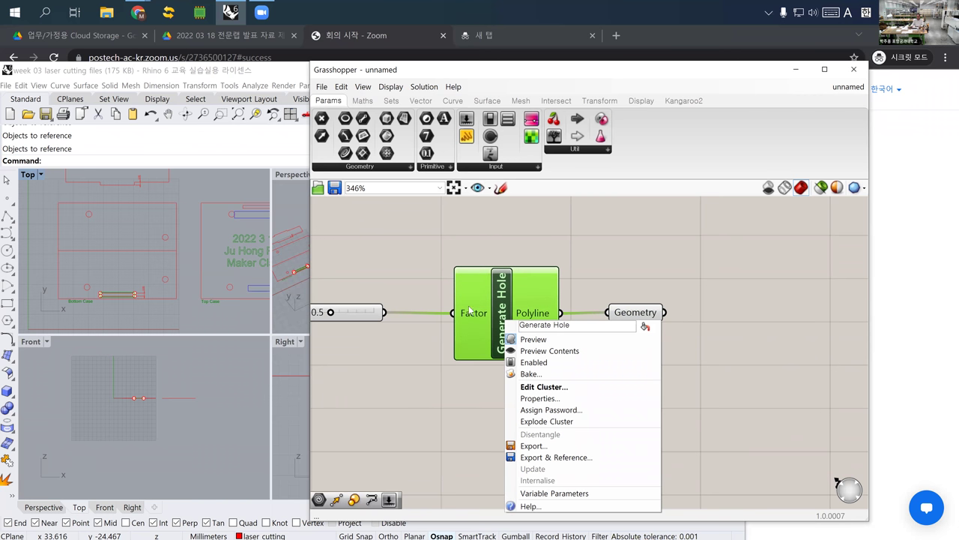
pyautogui.click(554, 326)
pyautogui.write('a')
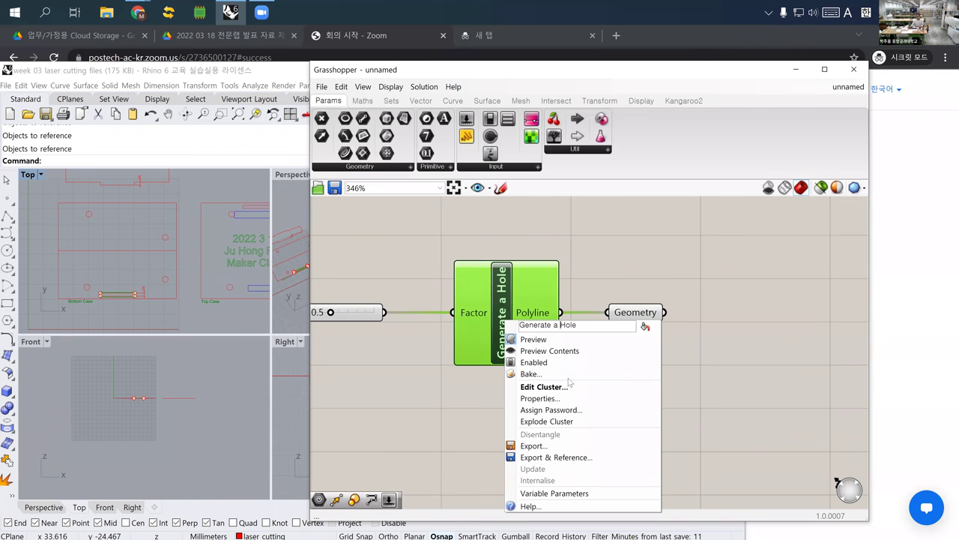
pyautogui.doubleClick(567, 324)
pyautogui.write('slite')
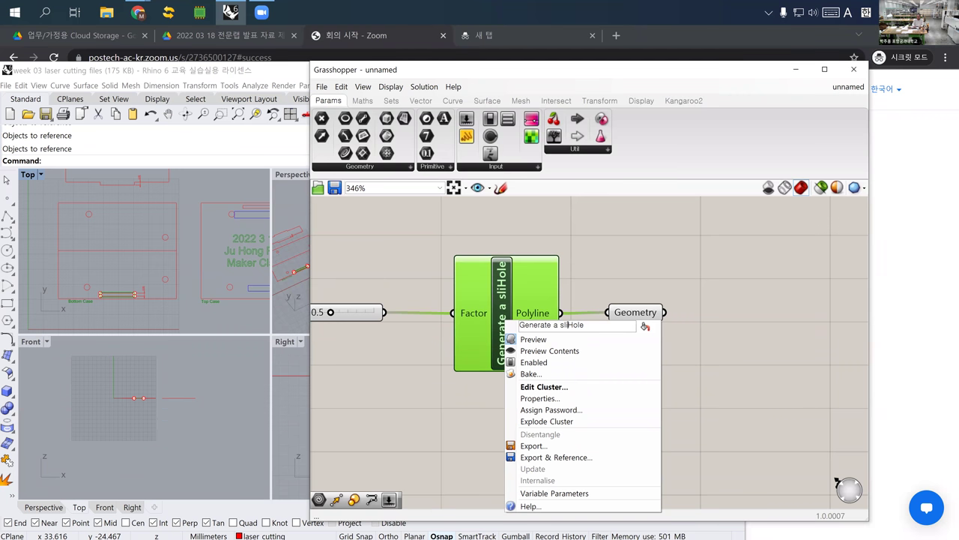
pyautogui.press('BackSpace')
pyautogui.press('Return')
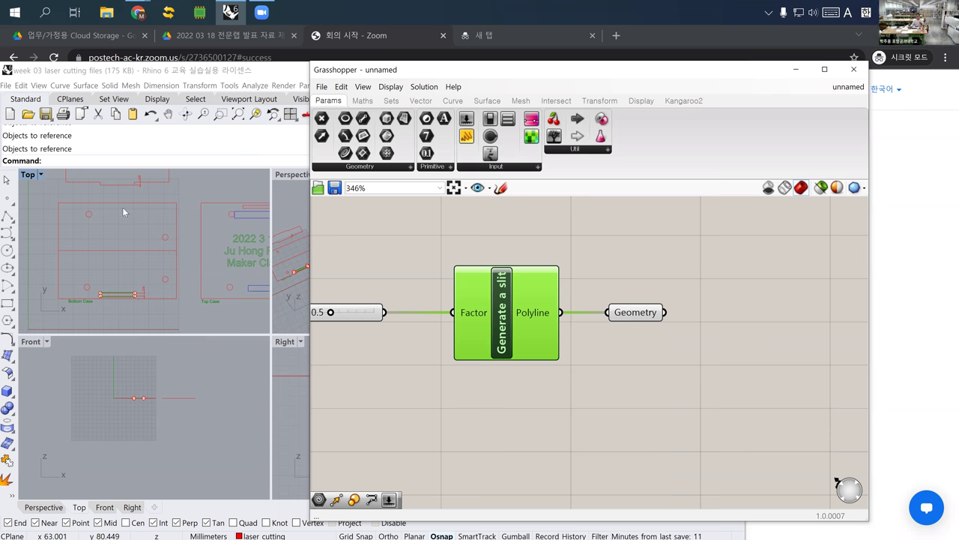
pyautogui.scroll(-3, 470, 378)
pyautogui.moveTo(470, 378); pyautogui.dragTo(416, 353, button='right')
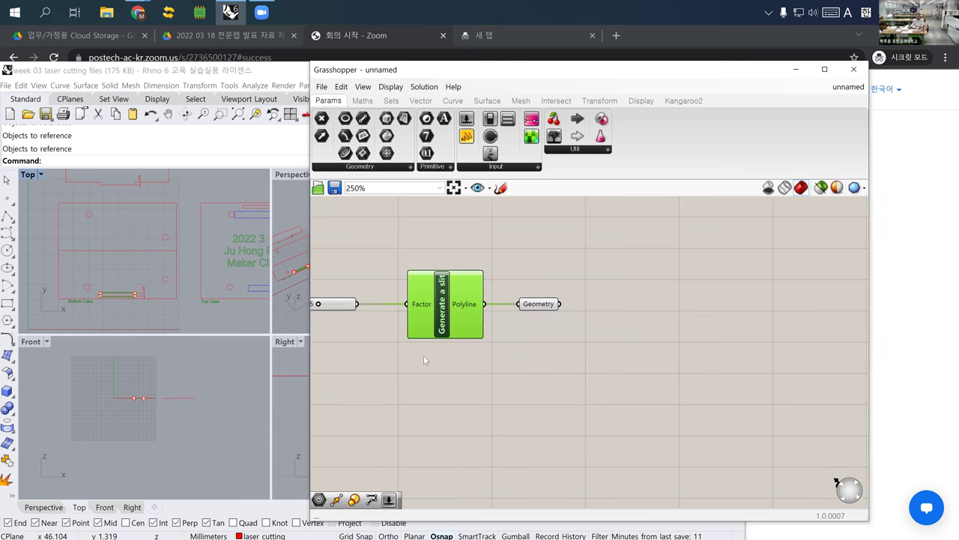
# Add a Mirror component after the Geometry parameter and wire that parameter into its Geometry input
pyautogui.click(551, 387)
pyautogui.doubleClick(552, 387)
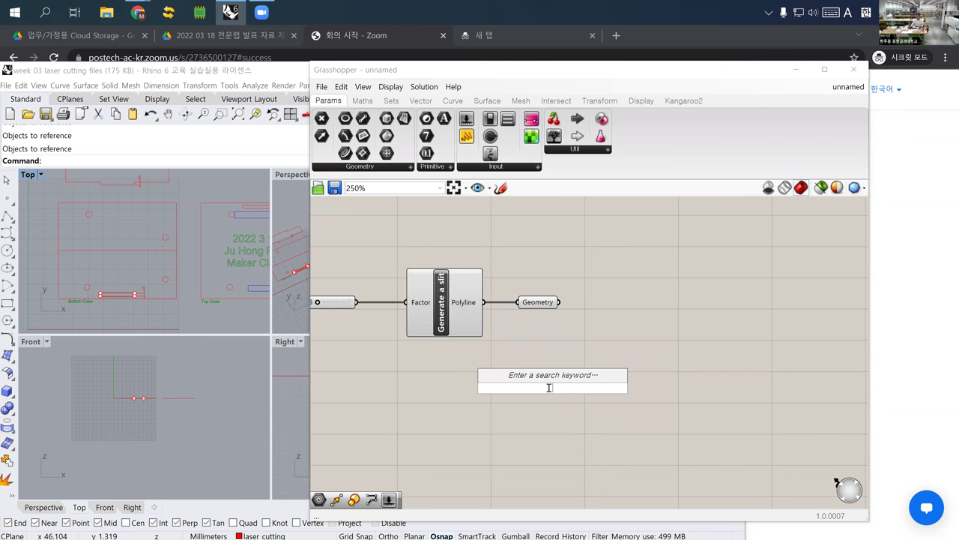
pyautogui.write('mirror')
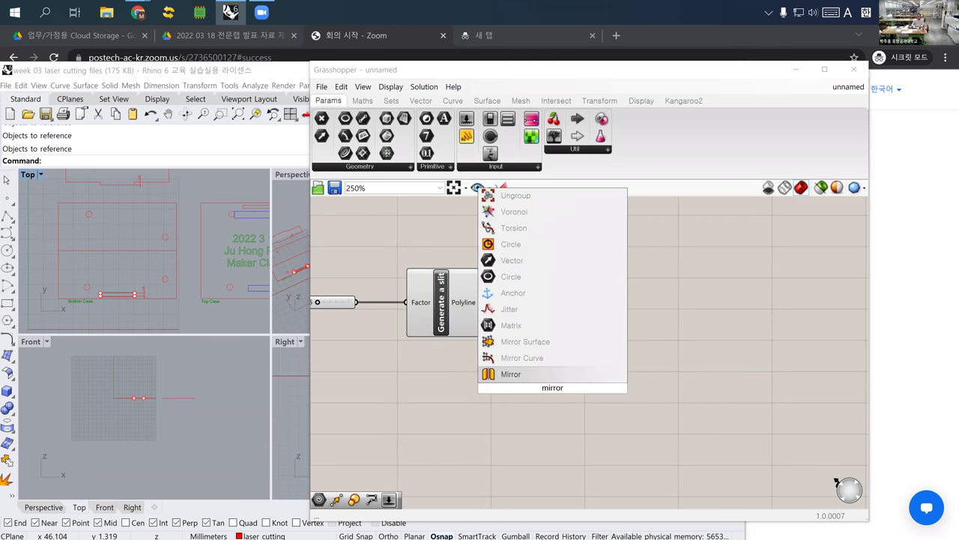
pyautogui.press('Return')
pyautogui.moveTo(552, 387); pyautogui.dragTo(647, 367)
pyautogui.moveTo(560, 302); pyautogui.dragTo(601, 360)
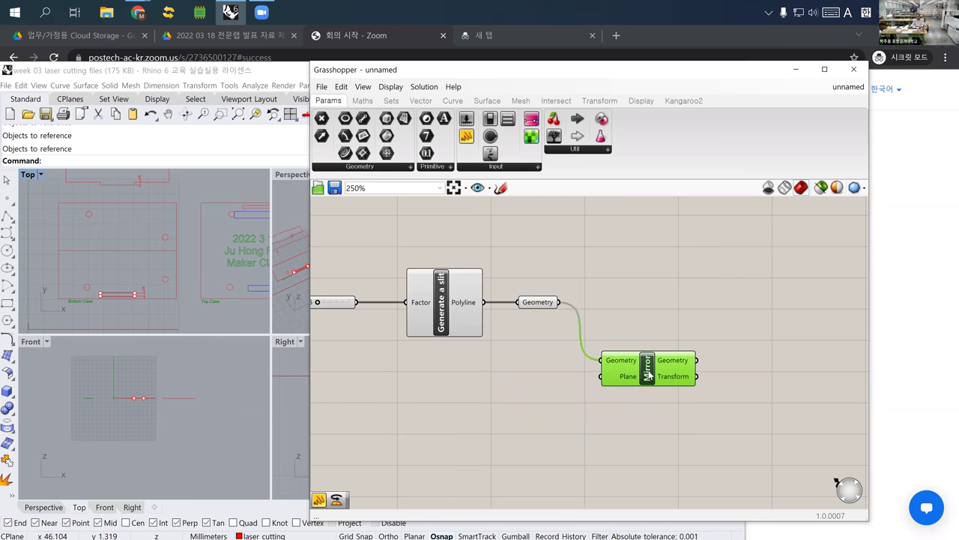
# Extract the Mirror component's Plane input as a separate Plane parameter wired into it
pyautogui.click(184, 266)
pyautogui.scroll(-3, 184, 266)
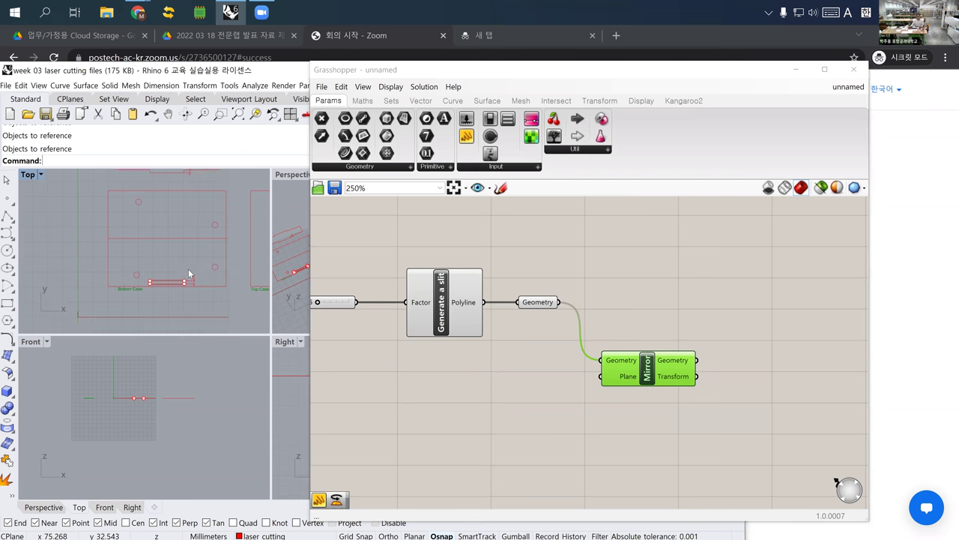
pyautogui.scroll(3, 183, 268)
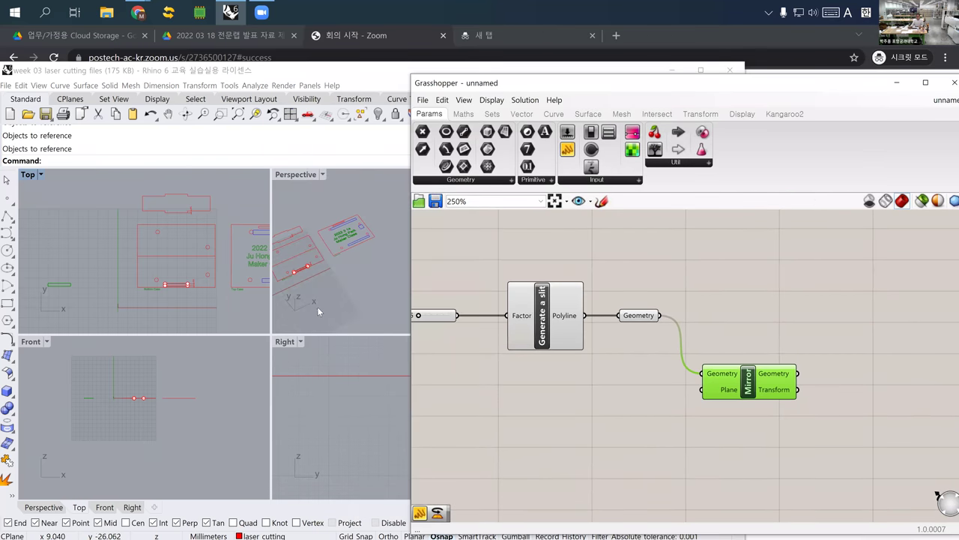
pyautogui.keyDown('shift'); pyautogui.moveTo(317, 306); pyautogui.dragTo(364, 256, button='right'); pyautogui.keyUp('shift')
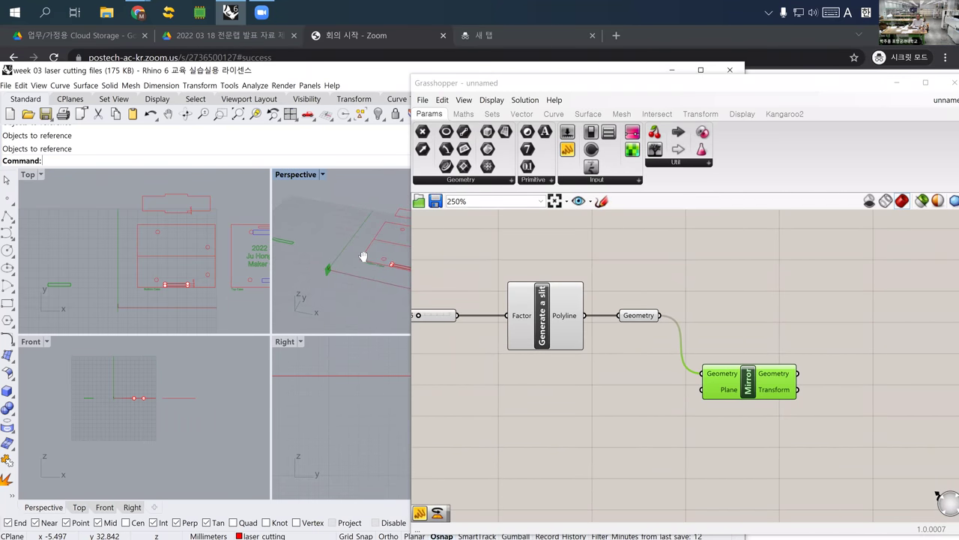
pyautogui.click(727, 396)
pyautogui.rightClick(727, 396)
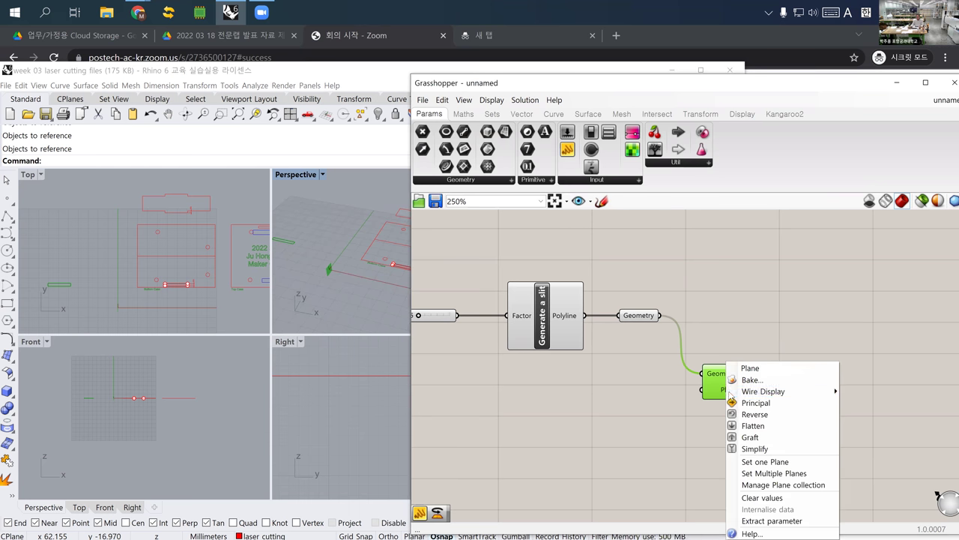
pyautogui.click(730, 395)
pyautogui.click(730, 395)
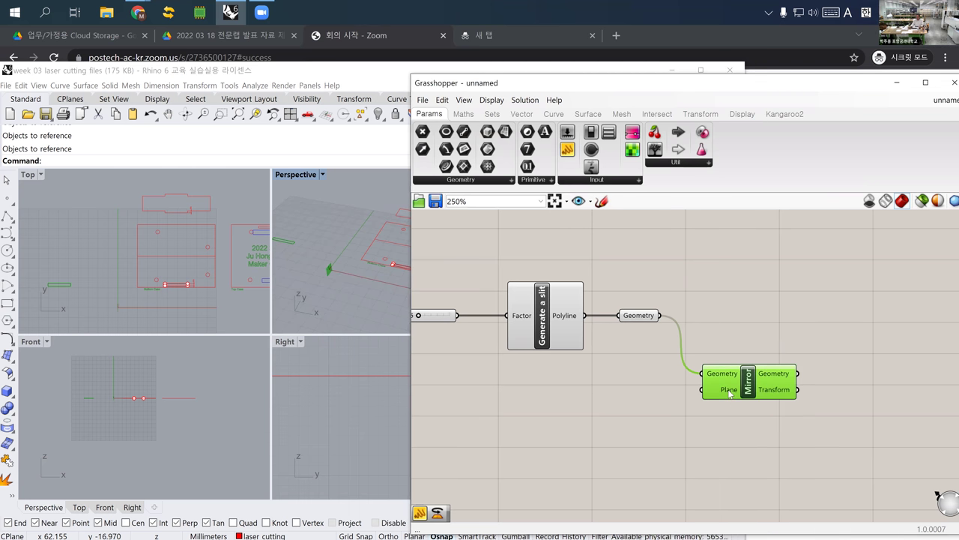
pyautogui.rightClick(729, 395)
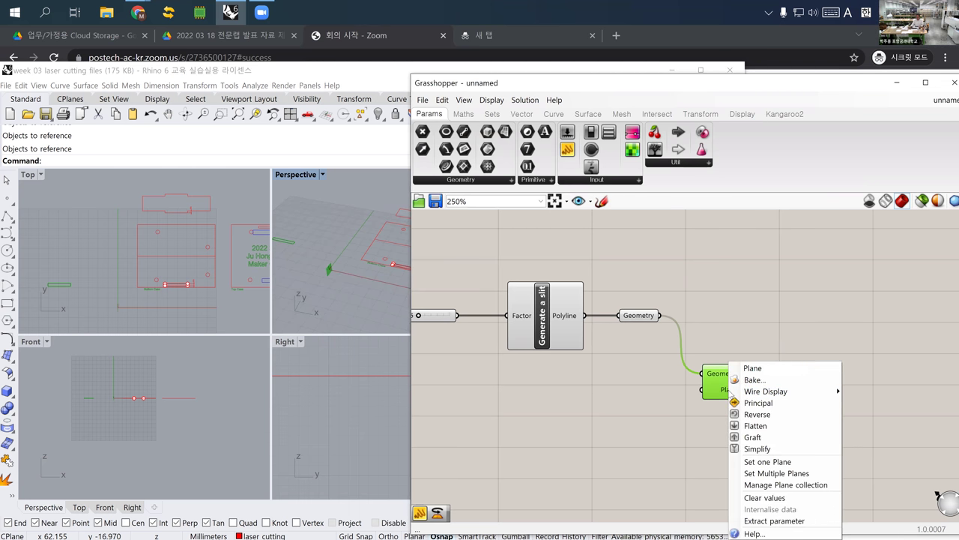
pyautogui.click(772, 521)
pyautogui.click(647, 393)
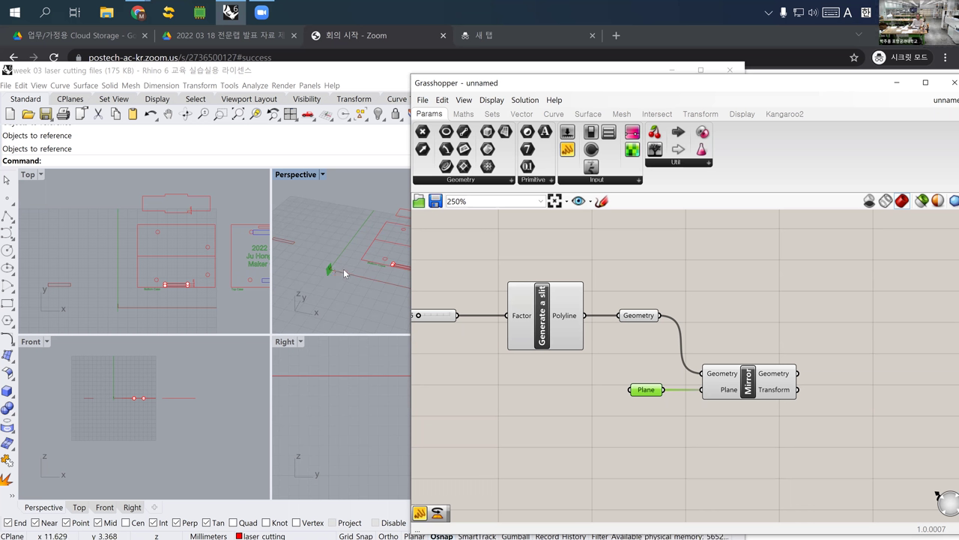
# Add a Plane 3Pt component beneath the Generate a slit cluster
pyautogui.moveTo(357, 254); pyautogui.dragTo(367, 263, button='right')
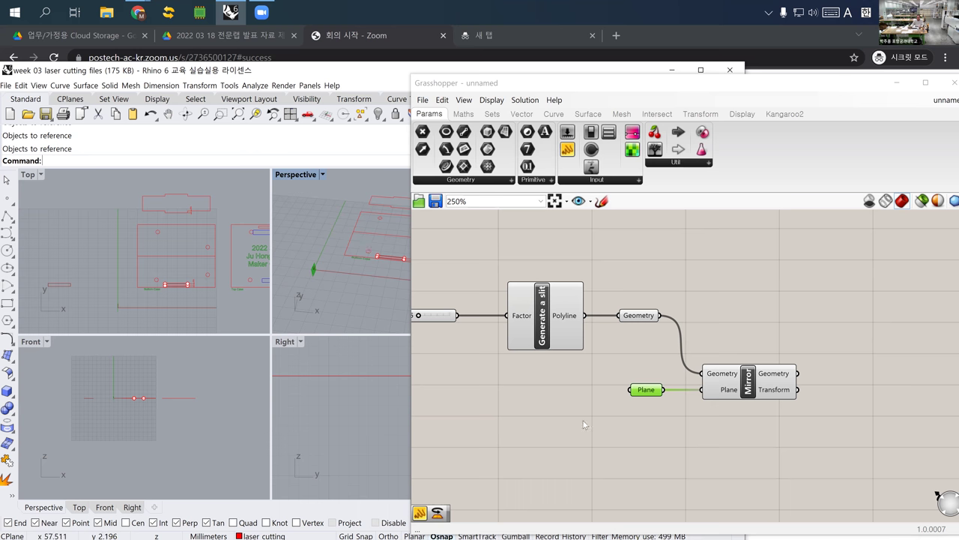
pyautogui.moveTo(652, 395)
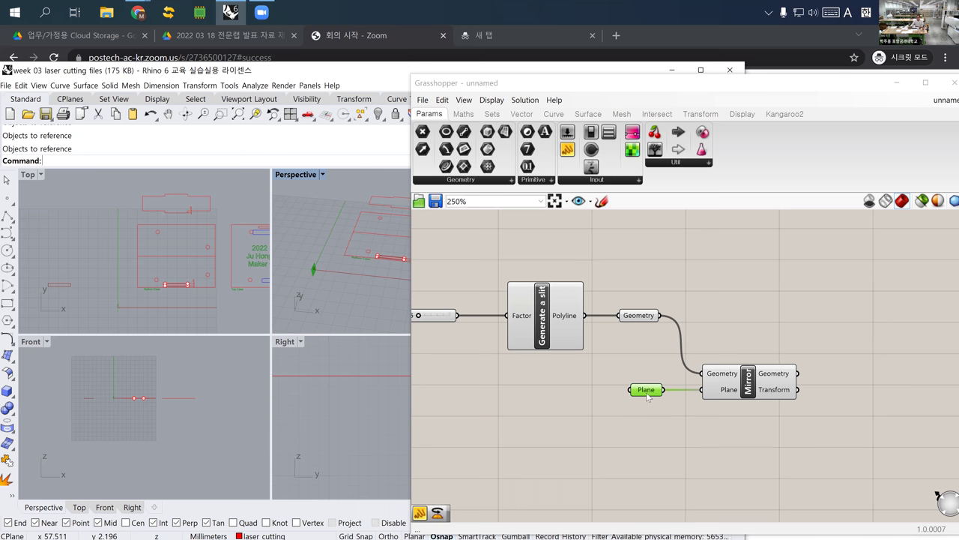
pyautogui.click(565, 429)
pyautogui.doubleClick(565, 429)
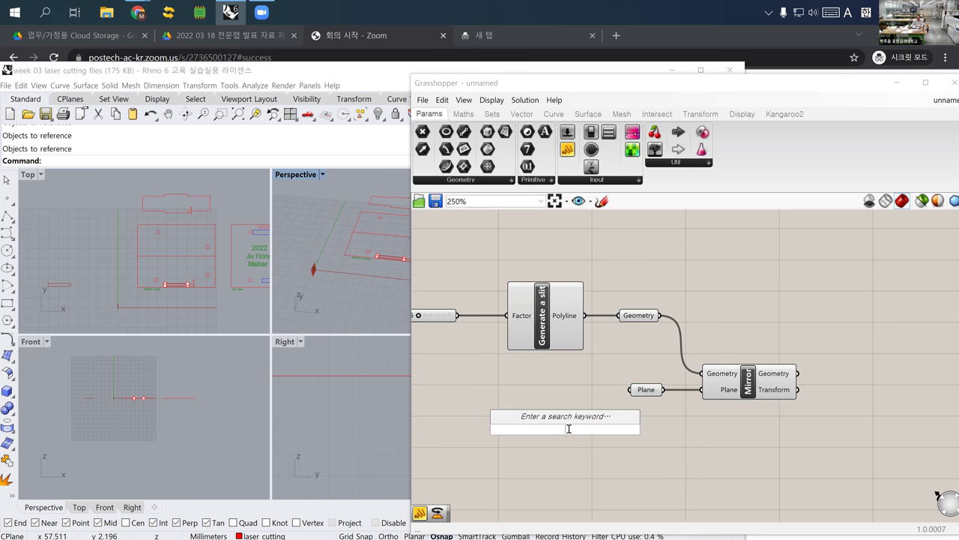
pyautogui.write('plane')
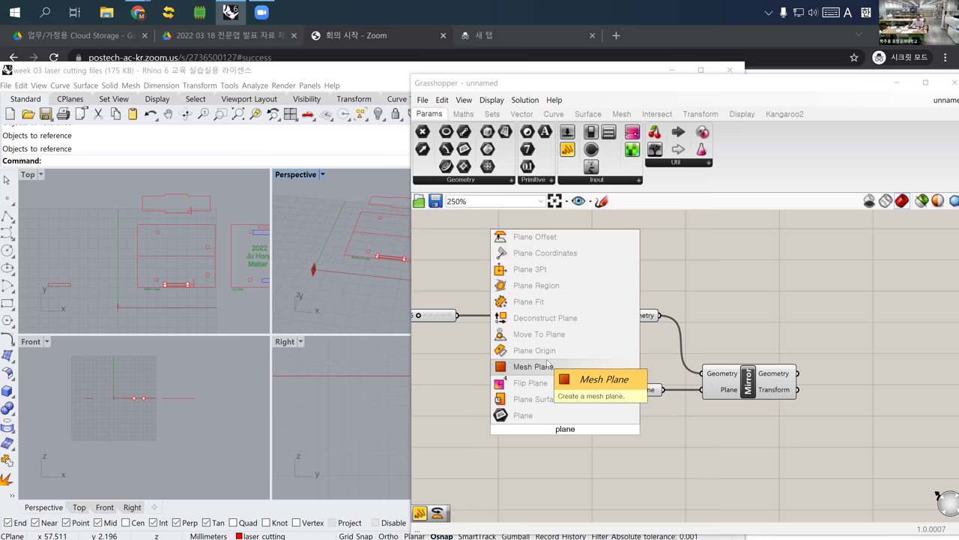
pyautogui.click(563, 270)
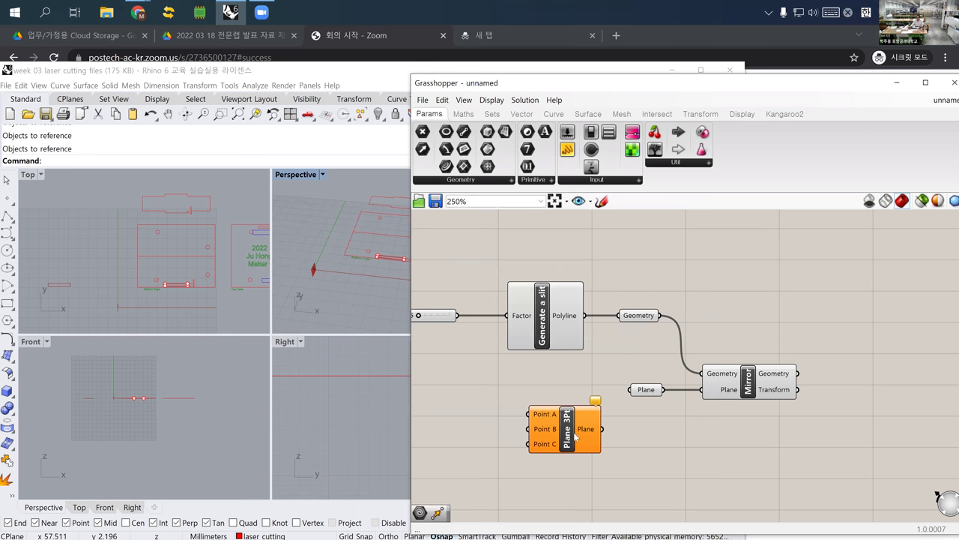
pyautogui.click(571, 435)
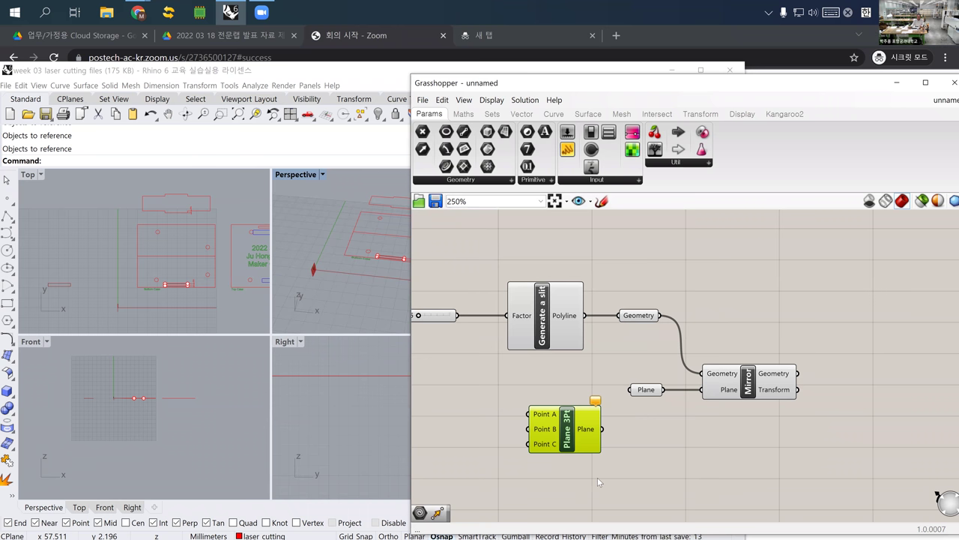
# Read the Plane 3Pt component's help to check what its three point inputs define
pyautogui.rightClick(567, 440)
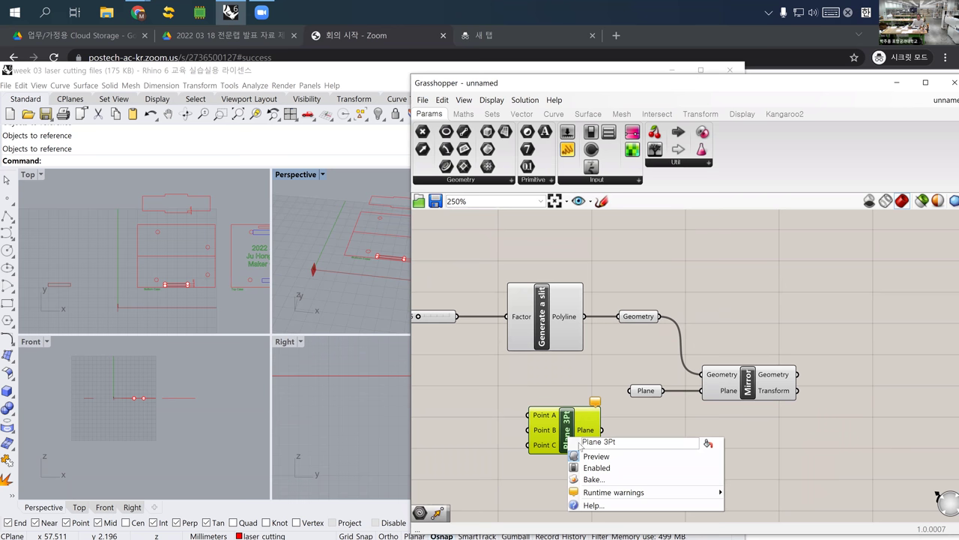
pyautogui.click(613, 505)
pyautogui.moveTo(568, 289); pyautogui.dragTo(563, 206)
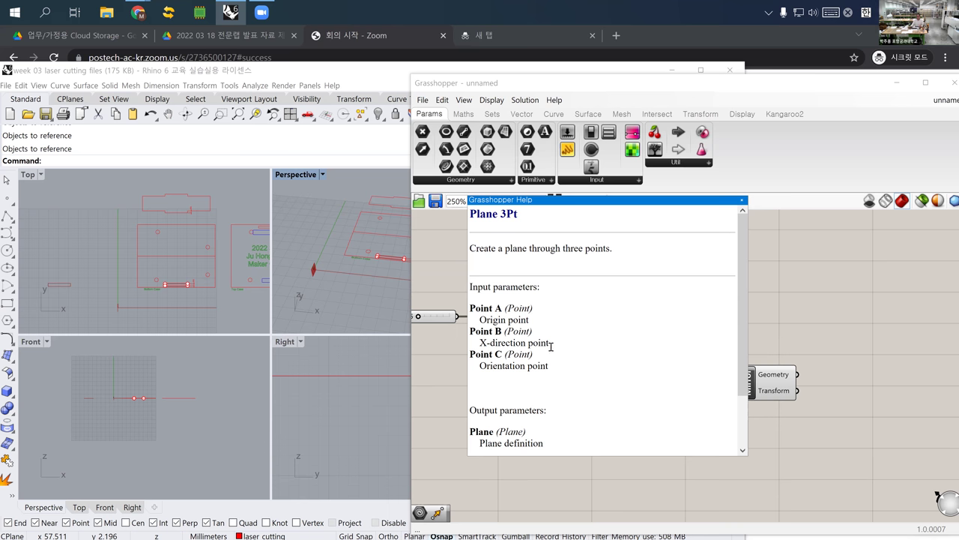
pyautogui.click(743, 201)
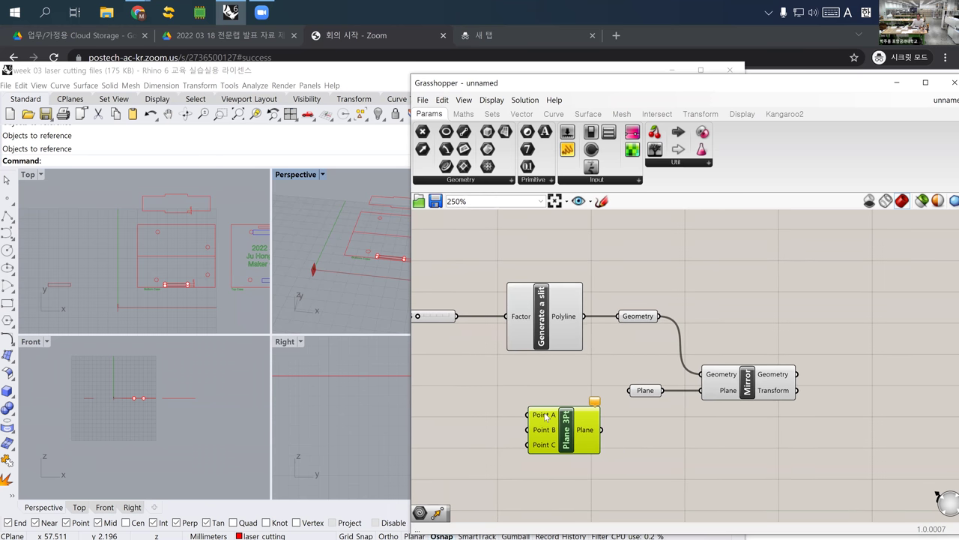
# Rename the Plane 3Pt inputs Point A, Point B and Point C as "Origin", "X dir point" and "Z dir point"
pyautogui.rightClick(545, 416)
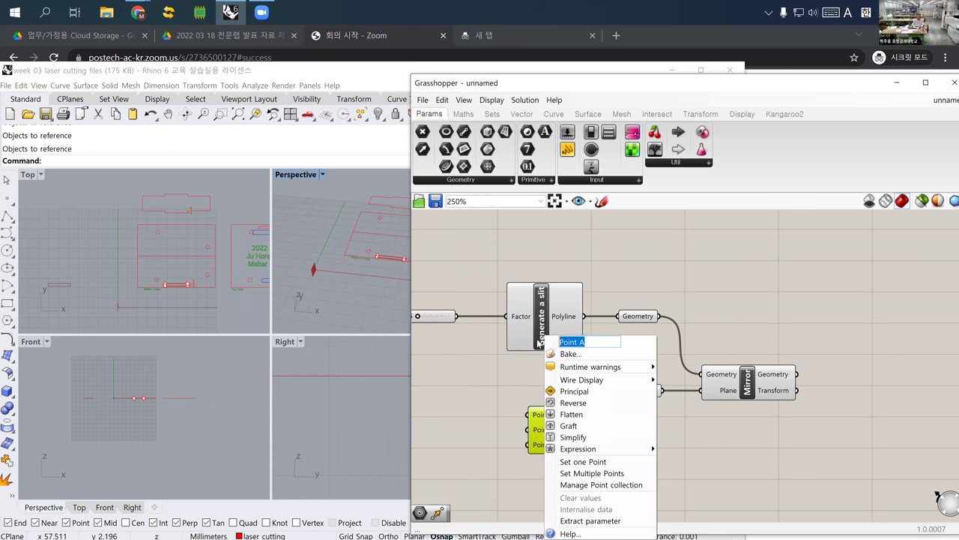
pyautogui.write('Origin')
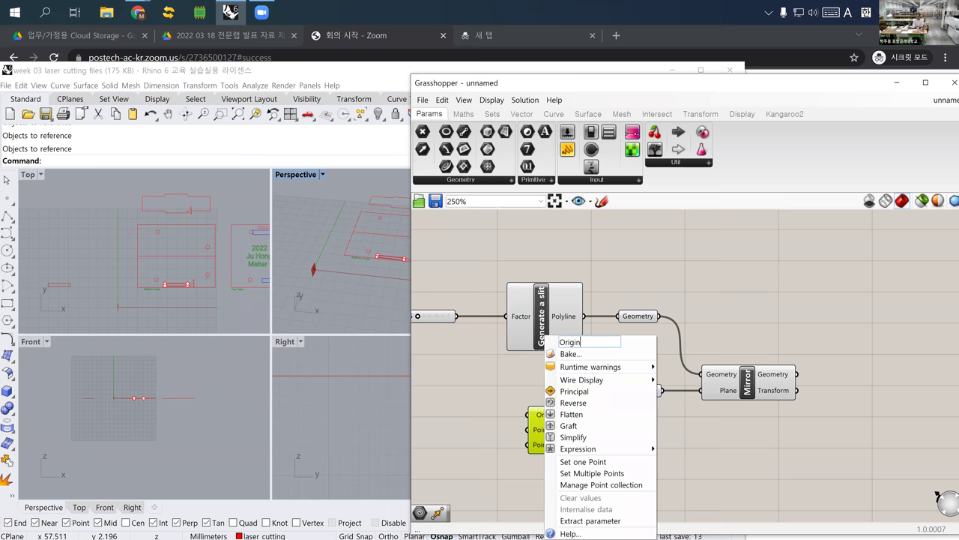
pyautogui.press('Return')
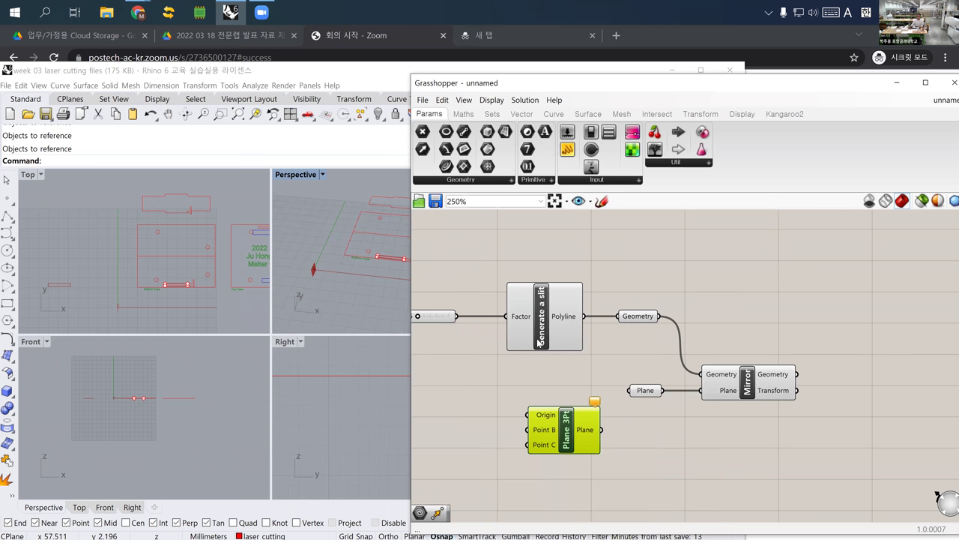
pyautogui.rightClick(544, 433)
pyautogui.click(586, 343)
pyautogui.write('X dir point')
pyautogui.press('Return')
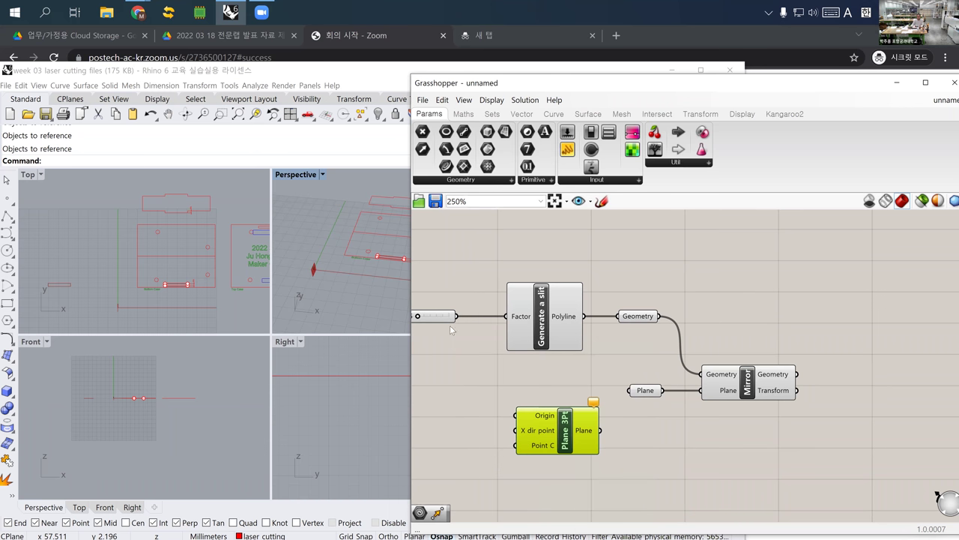
pyautogui.rightClick(540, 448)
pyautogui.write('Z dir')
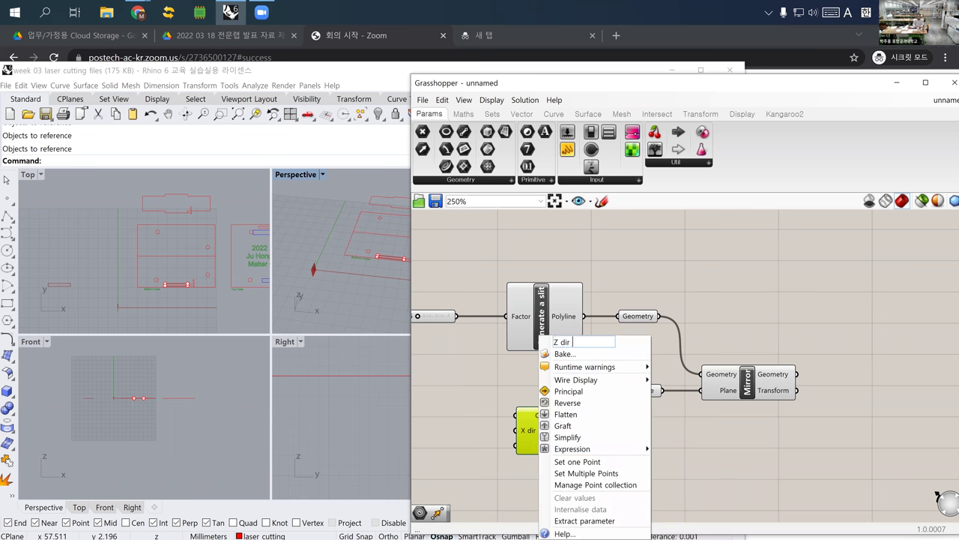
pyautogui.write(' poin')
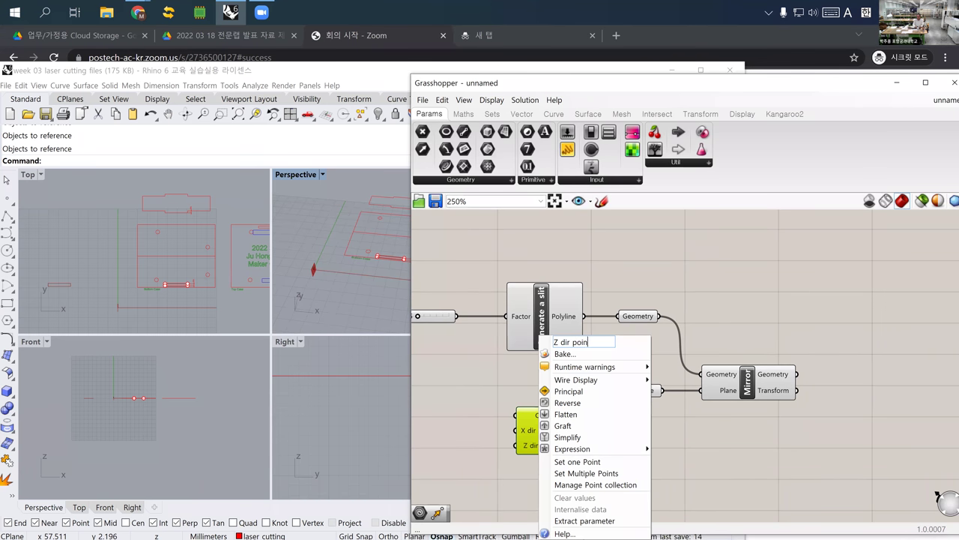
pyautogui.write('t')
pyautogui.press('Return')
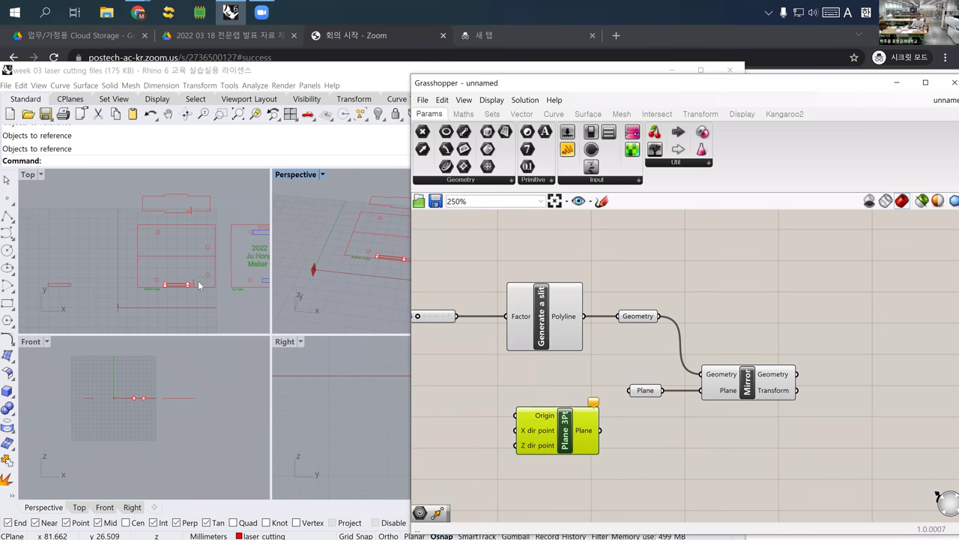
# Delete the horizontal line that divides the bottom case outline in Rhino
pyautogui.keyDown('shift'); pyautogui.moveTo(356, 257); pyautogui.dragTo(336, 272, button='right'); pyautogui.keyUp('shift')
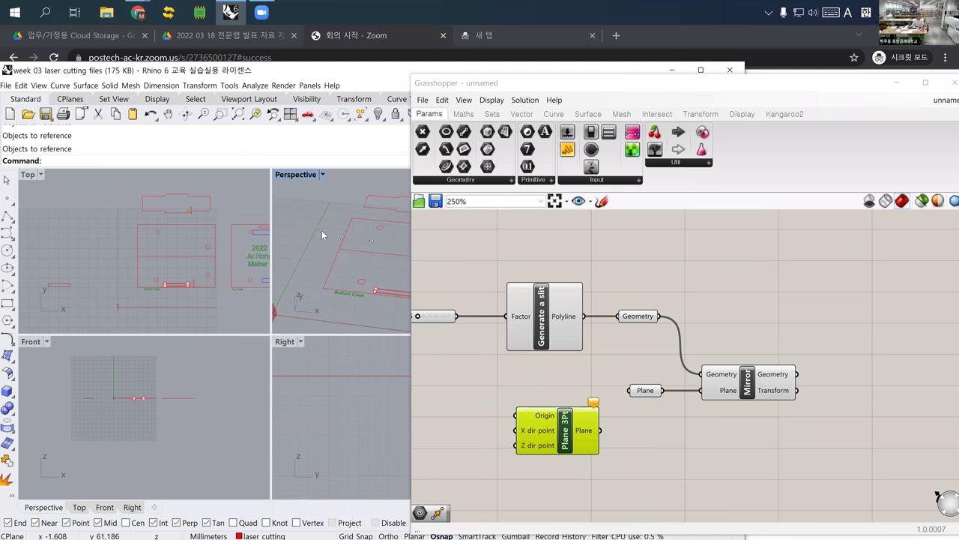
pyautogui.click(357, 249)
pyautogui.press('Delete')
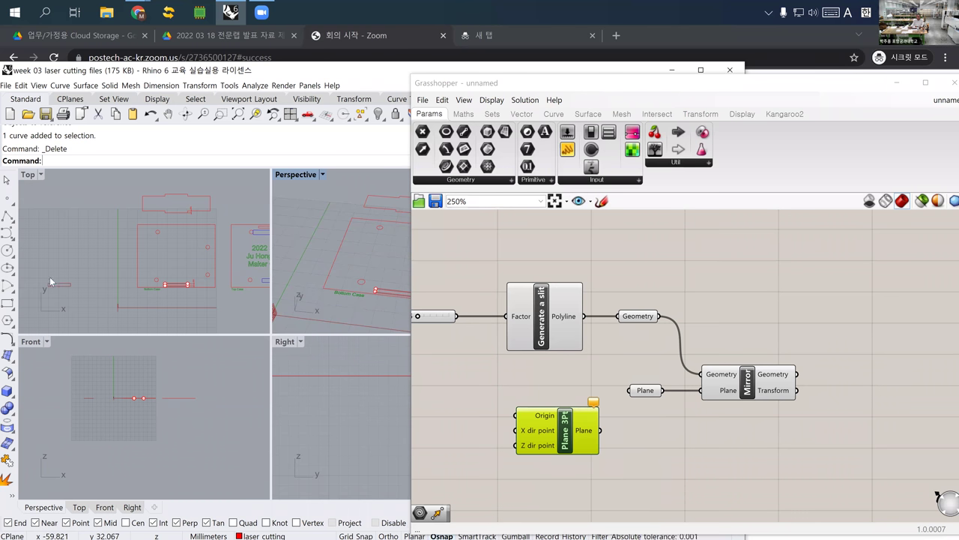
# Draw a short straight polyline from the midpoint of the bottom case's left edge inward along the X direction
pyautogui.click(8, 217)
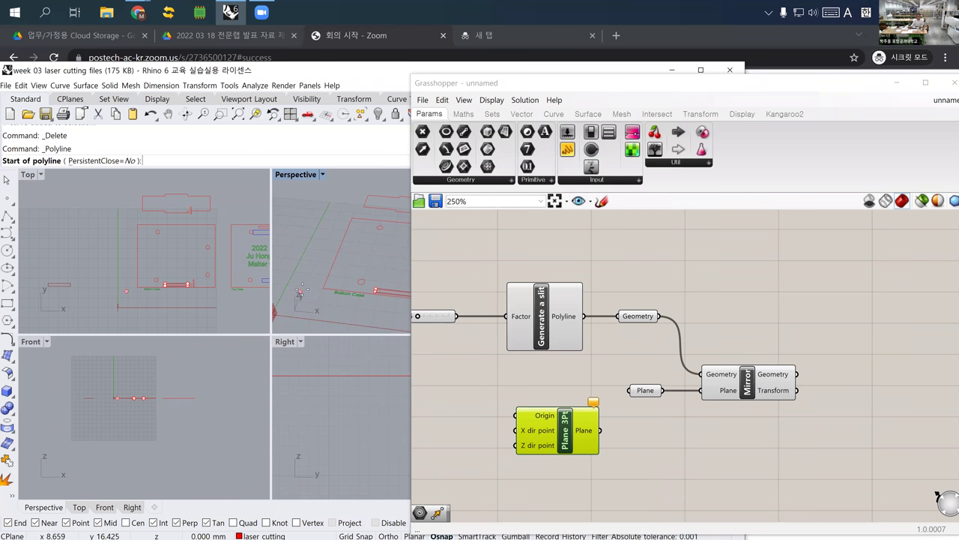
pyautogui.click(357, 255)
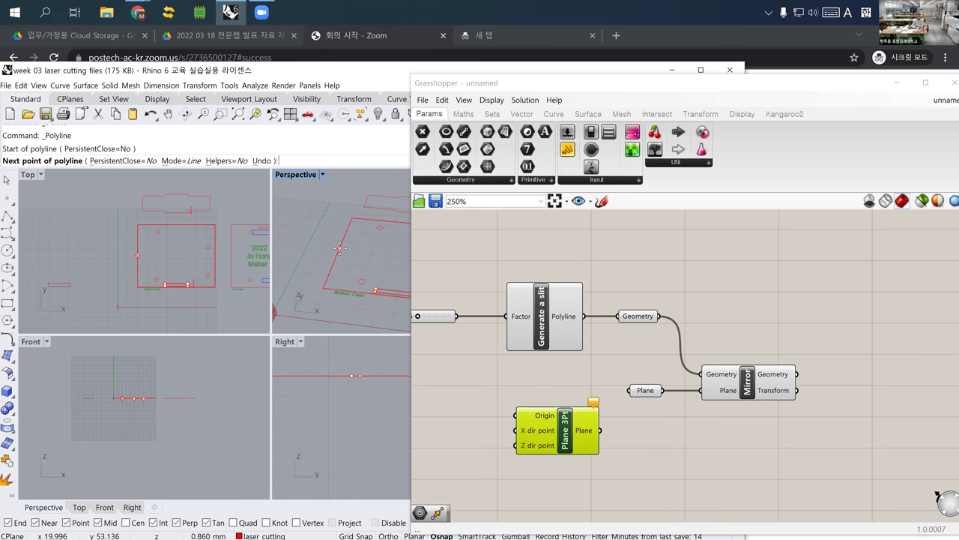
pyautogui.press('shift')
pyautogui.click(364, 255)
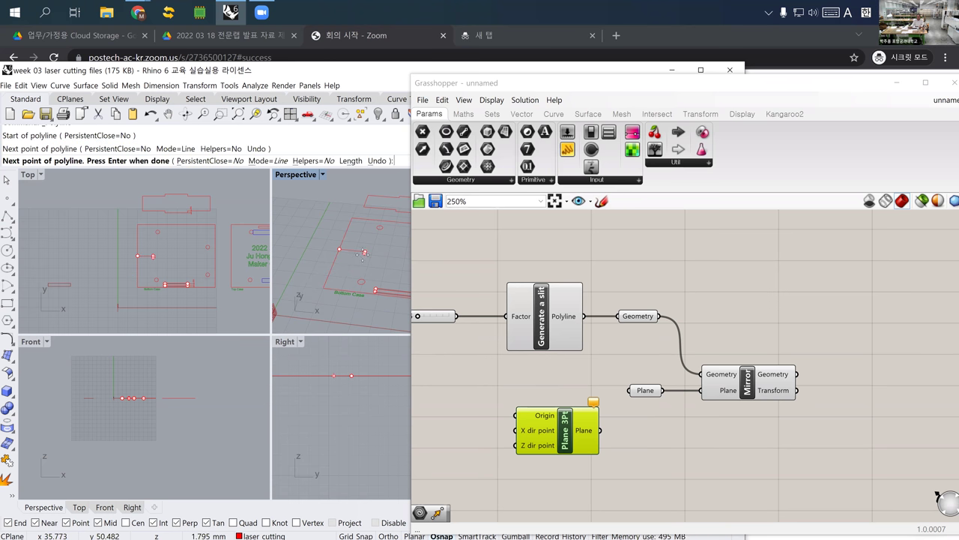
pyautogui.press('Return')
# Draw a second polyline from the same edge midpoint straight up along the Z direction
pyautogui.press('Return')
pyautogui.click(339, 249)
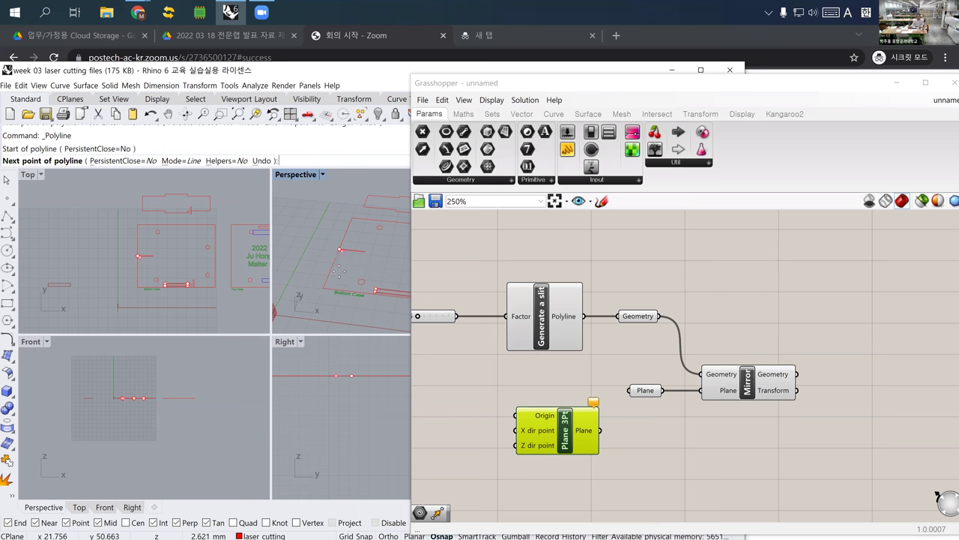
pyautogui.click(352, 349)
pyautogui.press('Return')
pyautogui.moveTo(333, 280); pyautogui.dragTo(309, 293, button='right')
pyautogui.scroll(3, 309, 293)
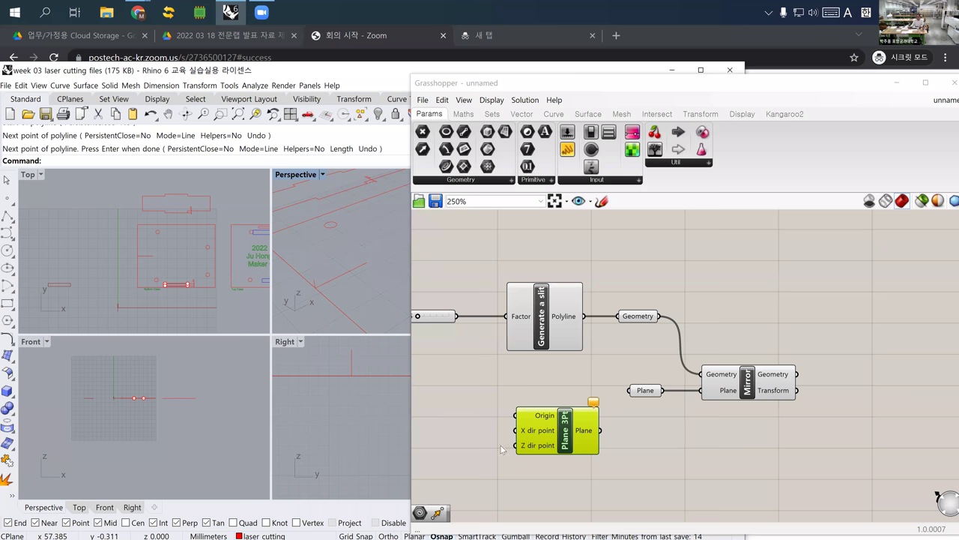
# Extract the Origin, X dir point and Z dir point inputs of the Plane 3Pt component as separate parameters
pyautogui.rightClick(545, 418)
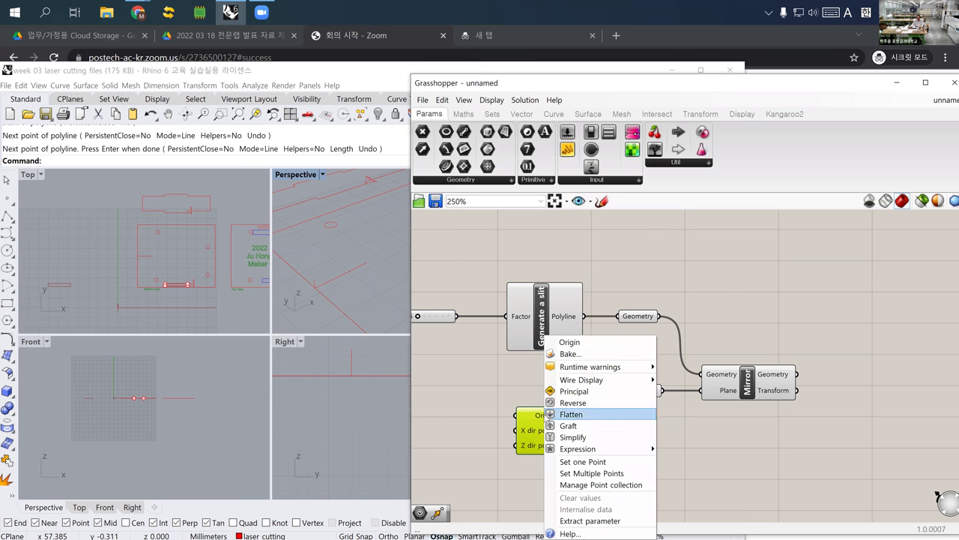
pyautogui.click(592, 521)
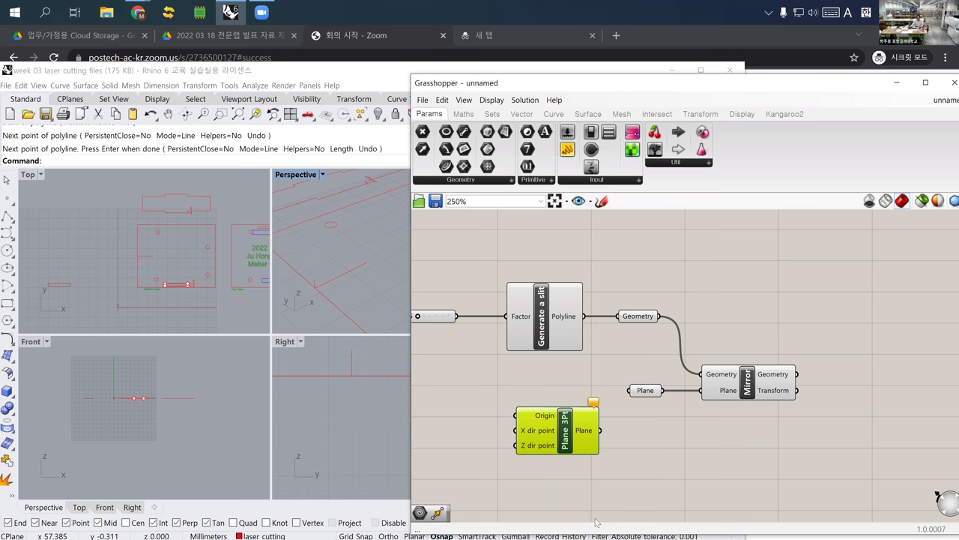
pyautogui.rightClick(537, 435)
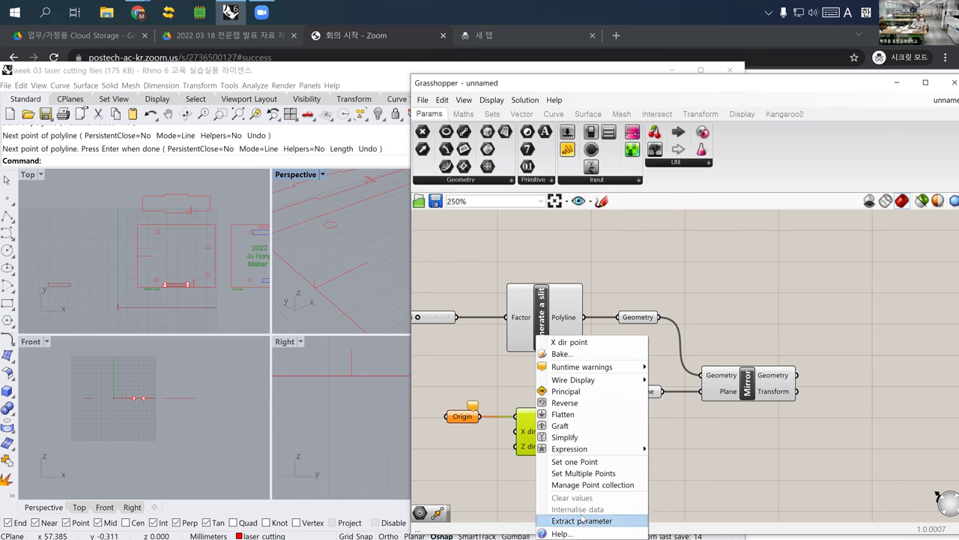
pyautogui.click(583, 520)
pyautogui.rightClick(529, 450)
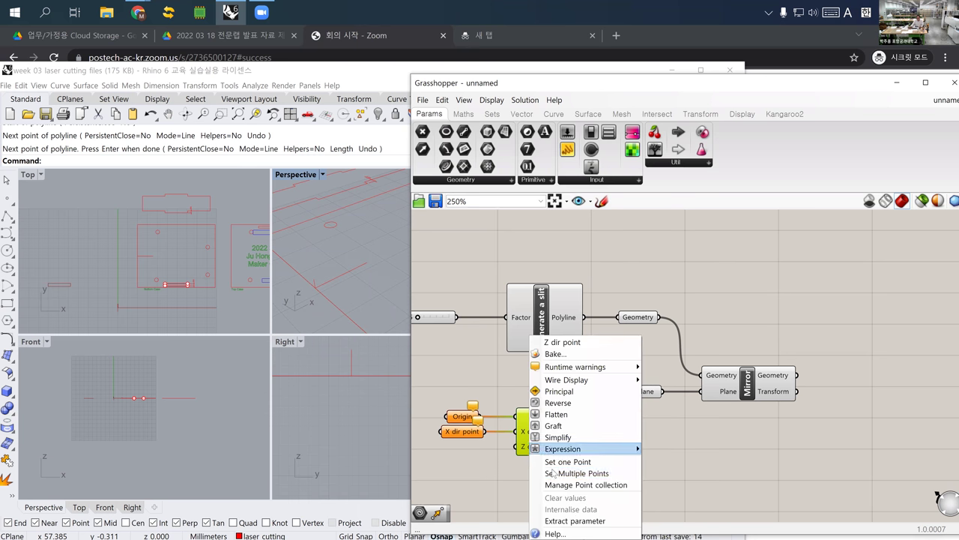
pyautogui.click(577, 519)
# Place a Rhino point object at the midpoint of the bottom case's edge where the two guide lines meet
pyautogui.click(461, 417)
pyautogui.rightClick(462, 417)
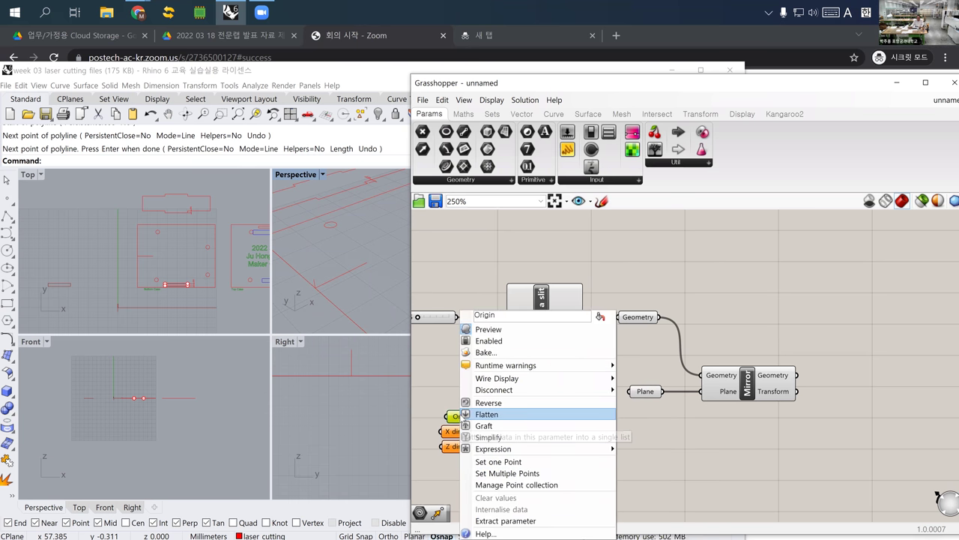
pyautogui.click(488, 460)
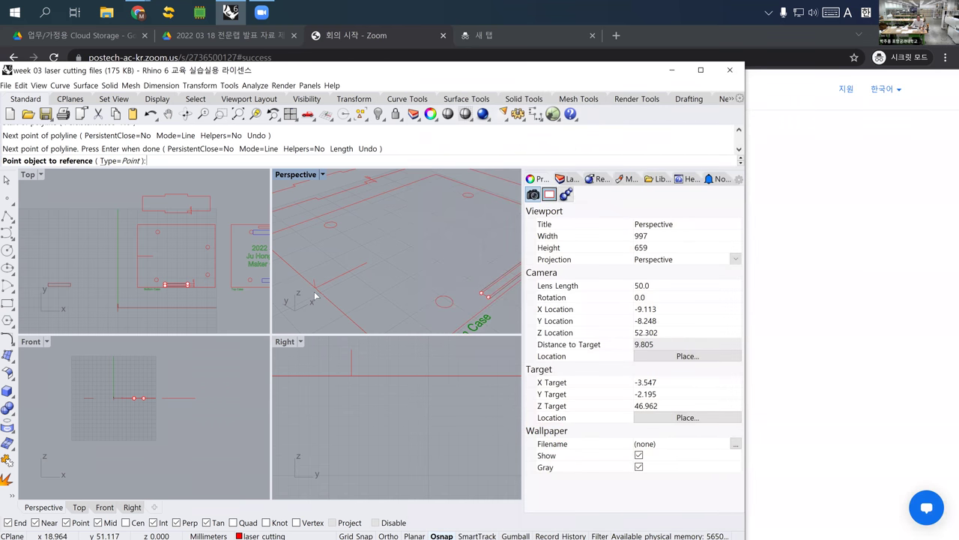
pyautogui.scroll(2, 314, 292)
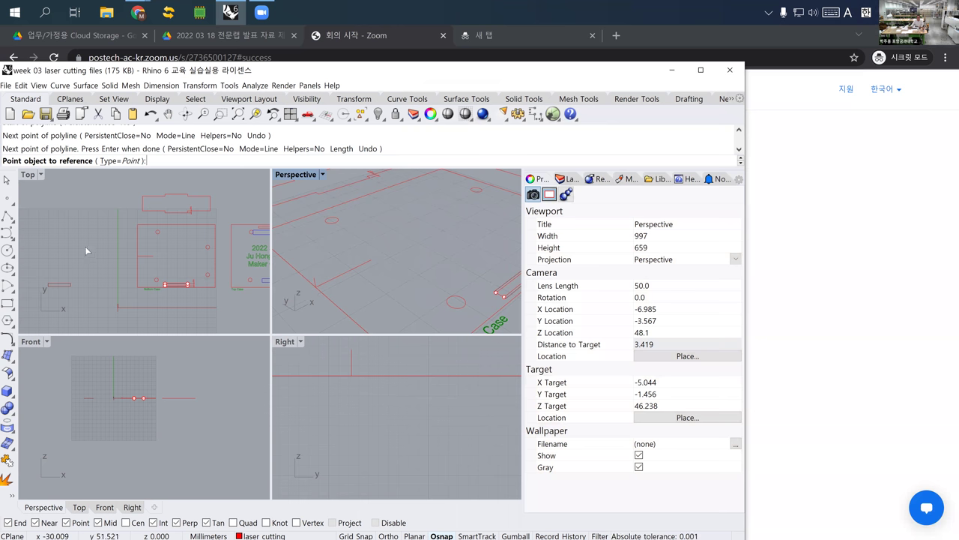
pyautogui.click(7, 197)
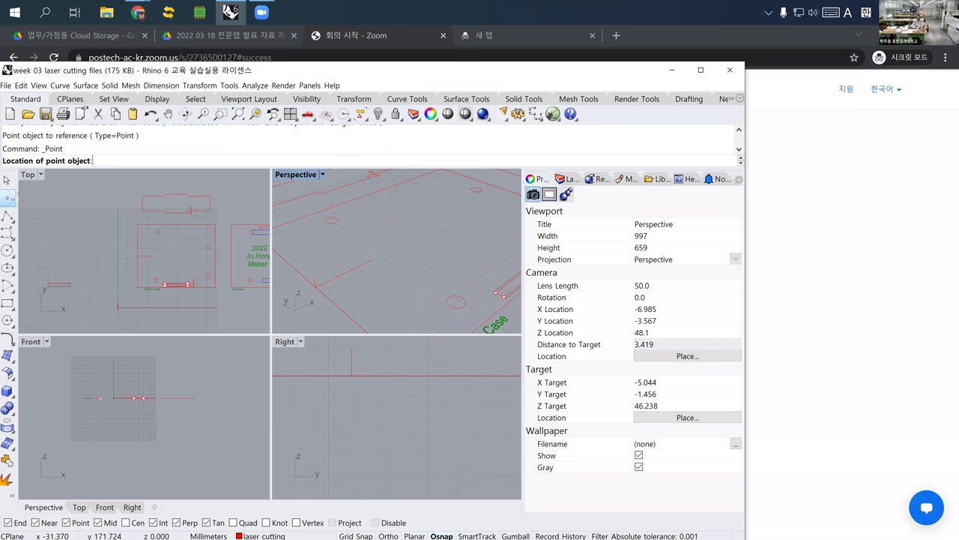
pyautogui.click(315, 287)
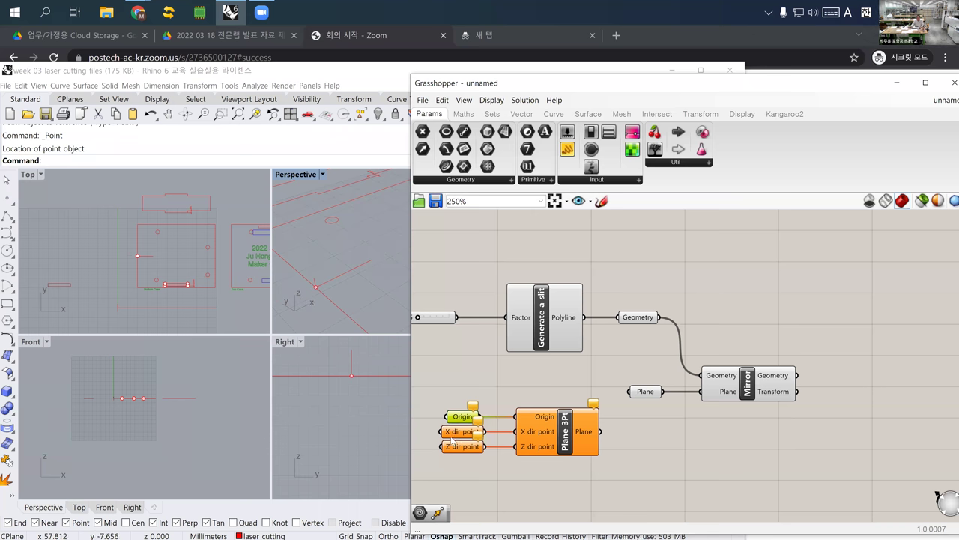
# Place a second Rhino point object at the inner end of the X-direction guide line
pyautogui.rightClick(452, 435)
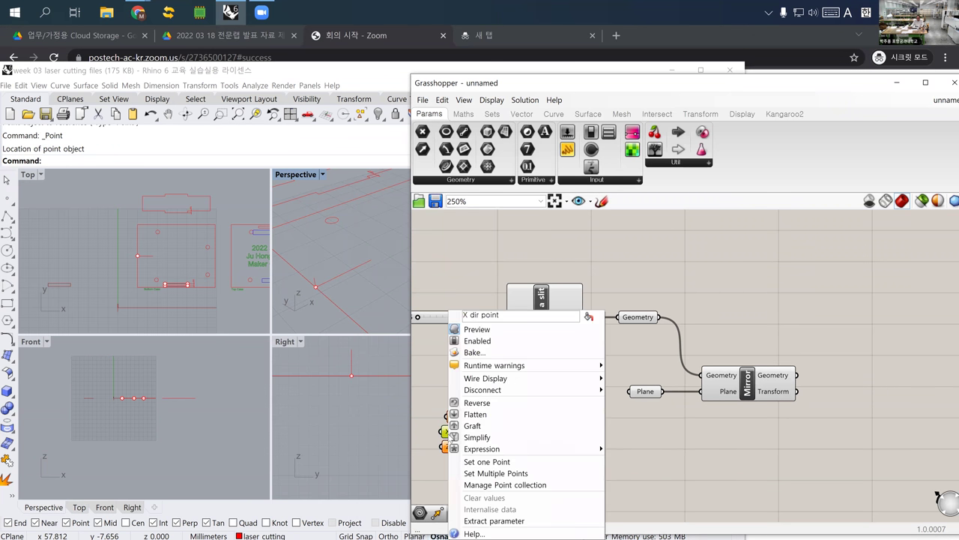
pyautogui.click(480, 461)
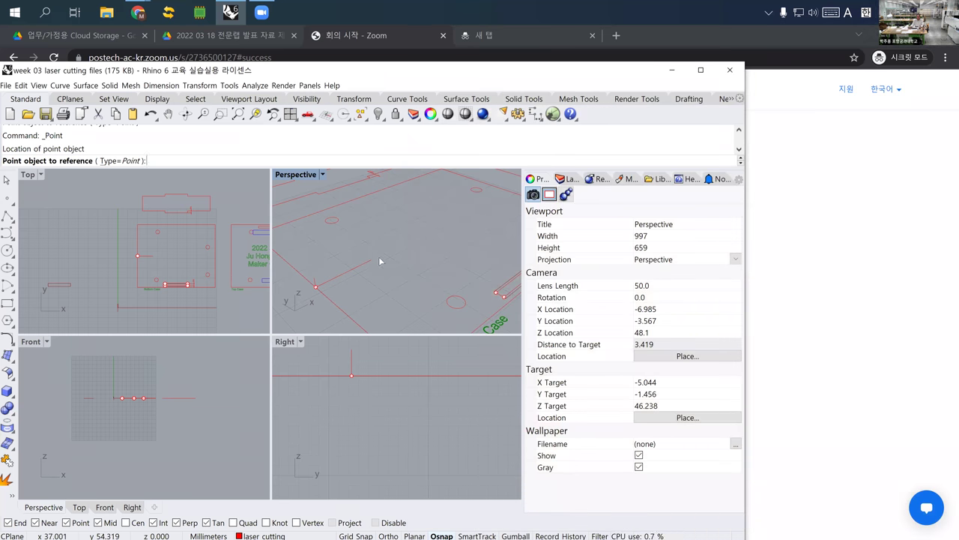
pyautogui.click(8, 199)
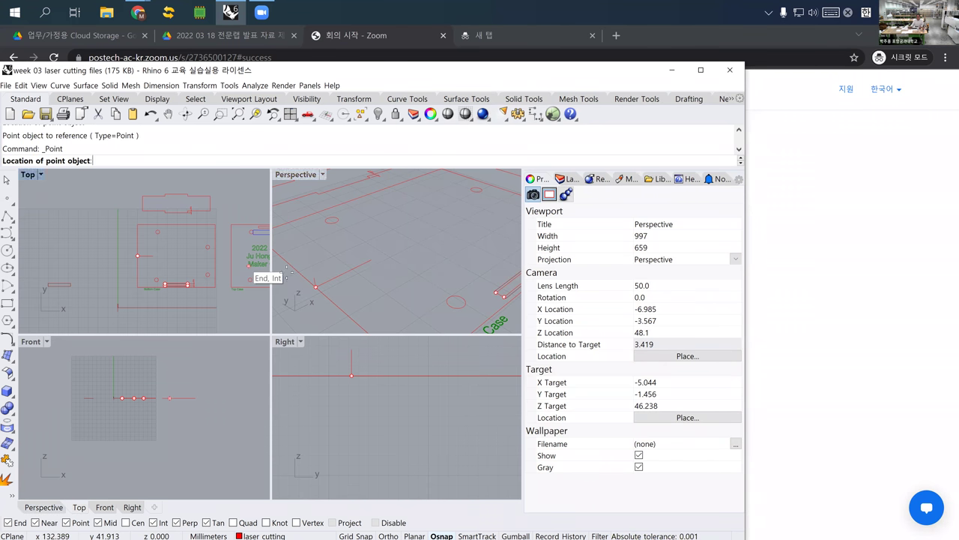
pyautogui.click(368, 262)
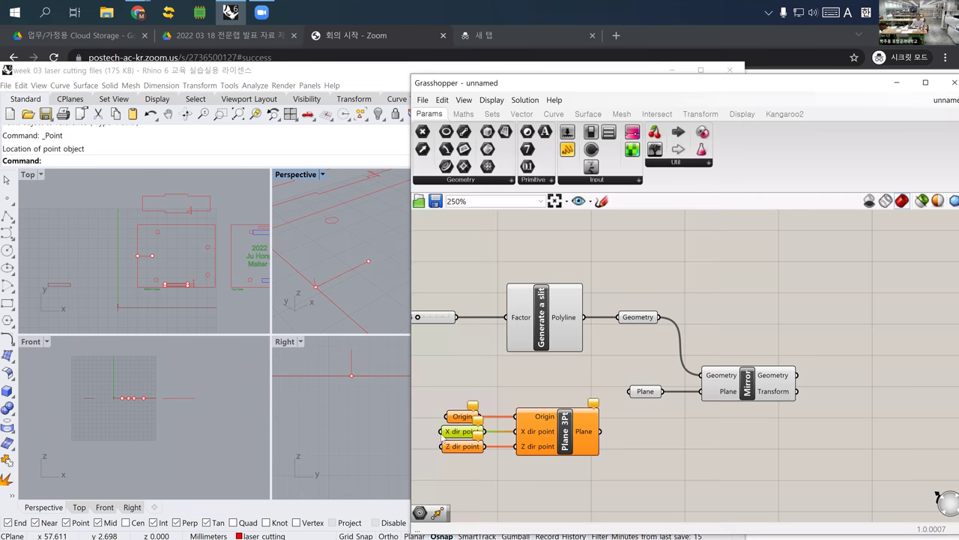
pyautogui.click(458, 449)
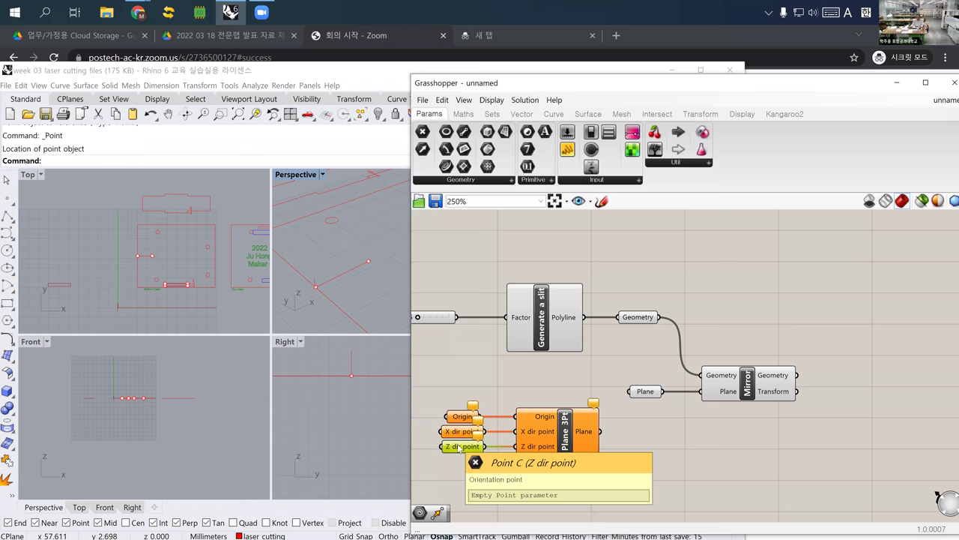
pyautogui.rightClick(461, 448)
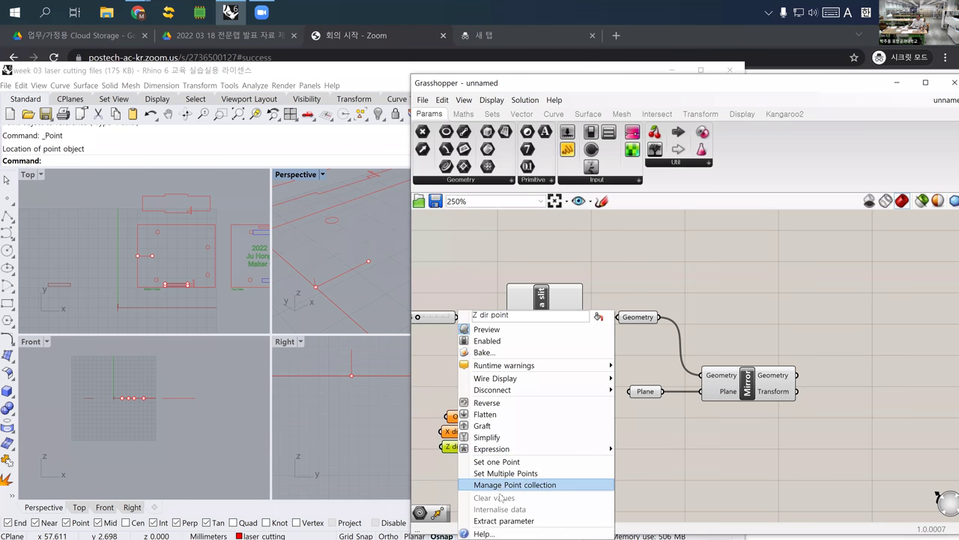
pyautogui.click(443, 467)
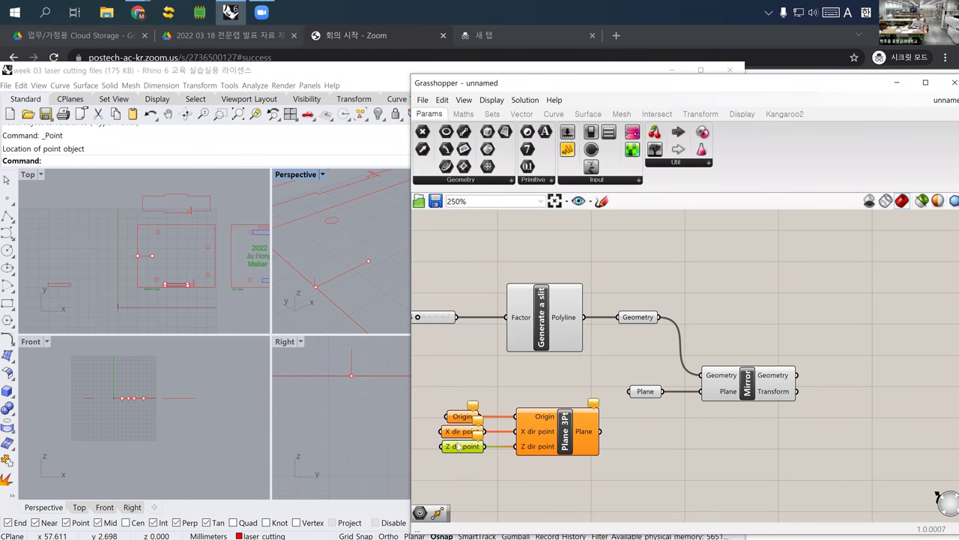
# Reference the point at the bottom case's edge midpoint in the Origin parameter
pyautogui.click(461, 417)
pyautogui.rightClick(461, 417)
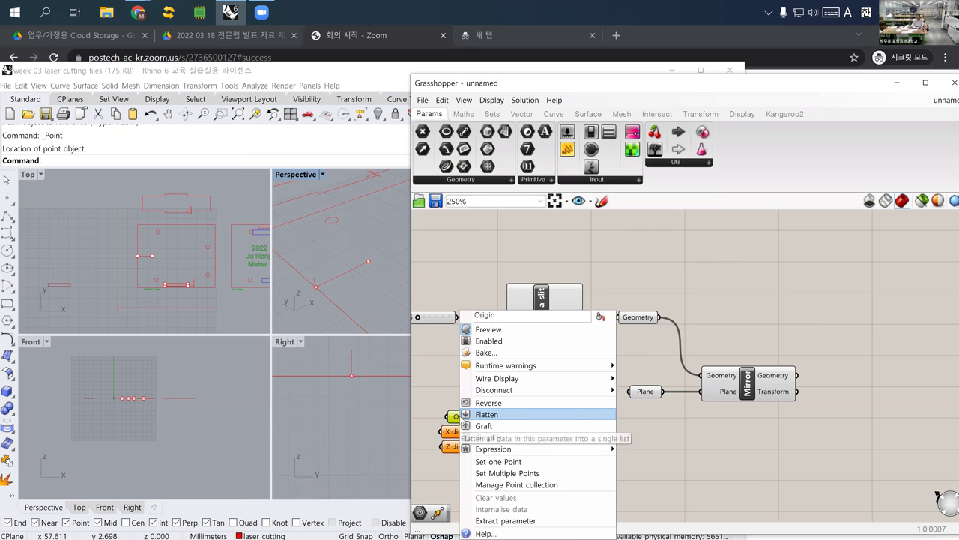
pyautogui.click(495, 462)
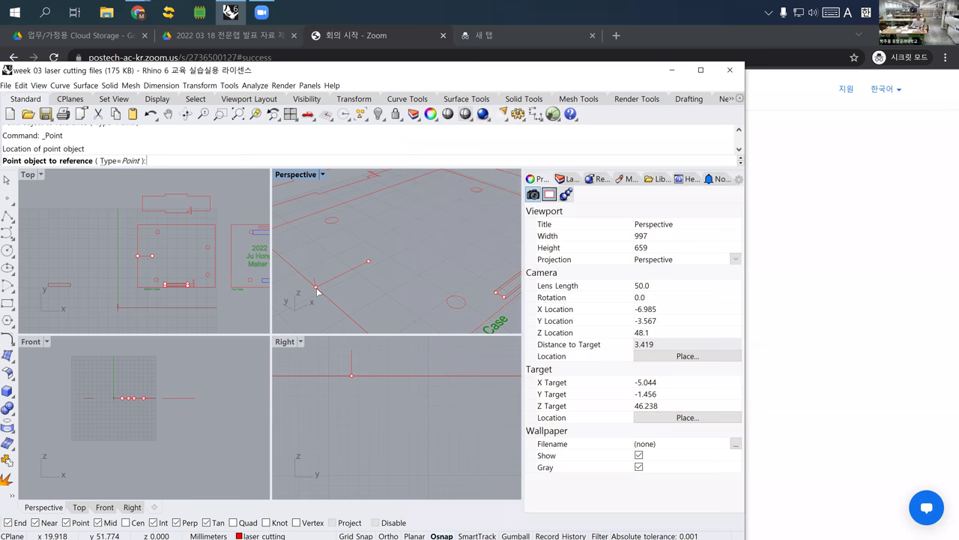
pyautogui.click(316, 289)
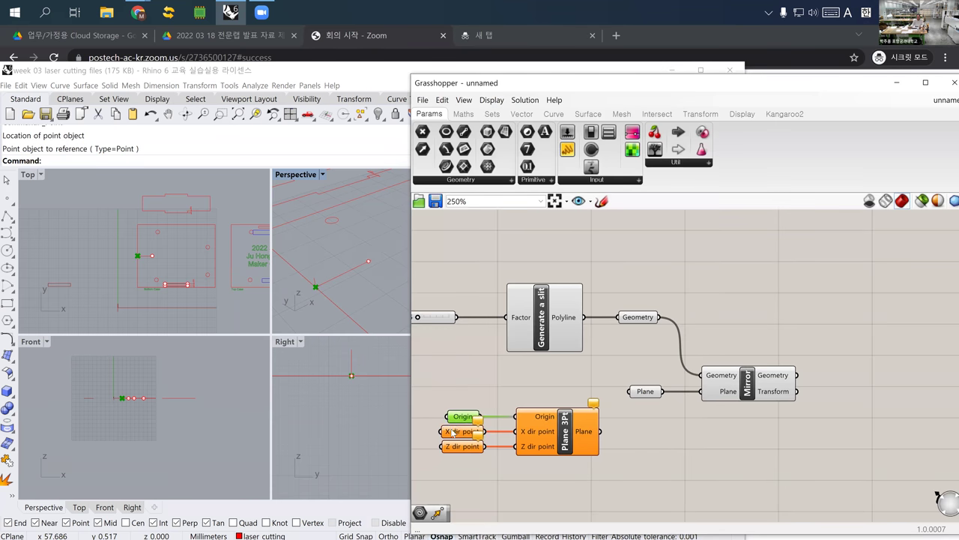
# Reference the point at the inner end of the X-direction guide line in the X dir point parameter
pyautogui.click(452, 433)
pyautogui.moveTo(450, 436); pyautogui.dragTo(448, 434, button='right')
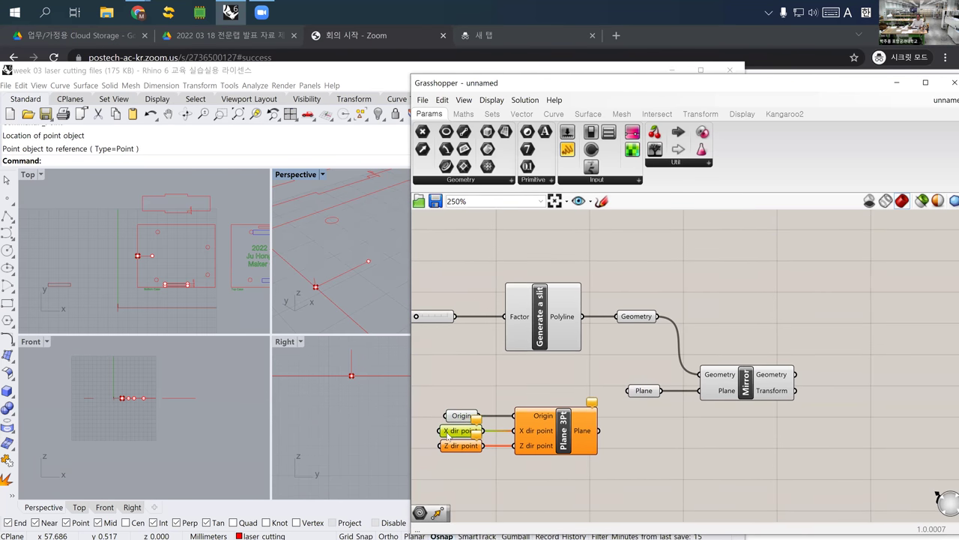
pyautogui.rightClick(450, 435)
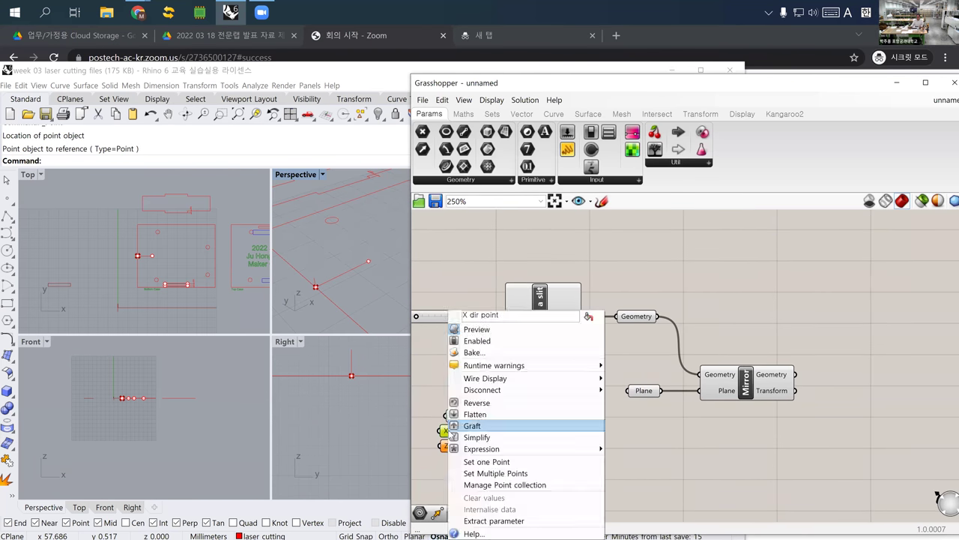
pyautogui.click(480, 460)
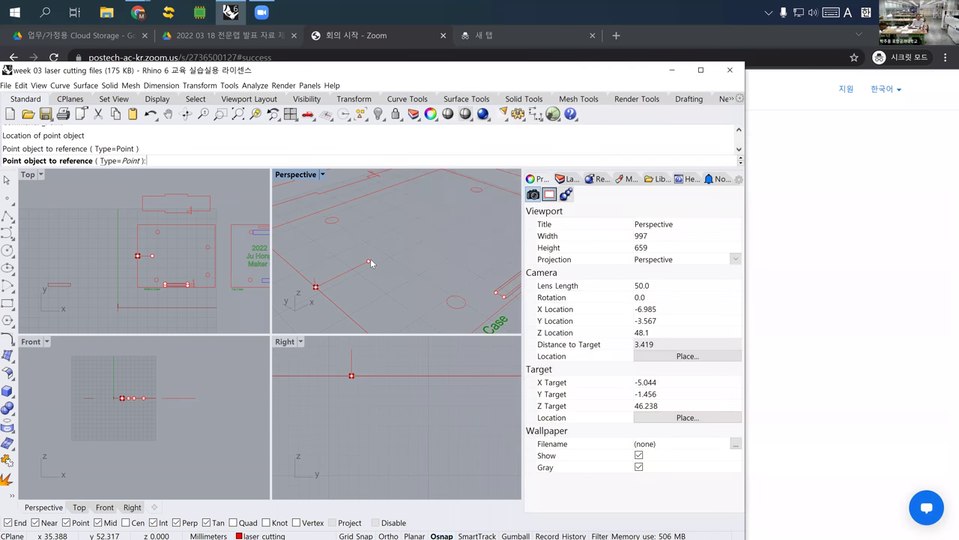
pyautogui.click(370, 262)
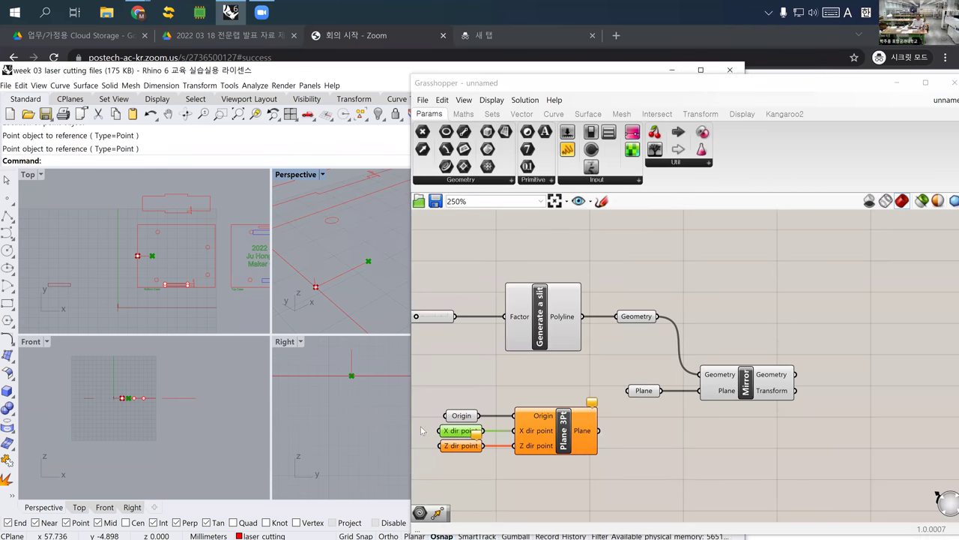
# Place a point object at the upper end of the Z-direction guide line and reference it in the Z dir point parameter
pyautogui.click(8, 199)
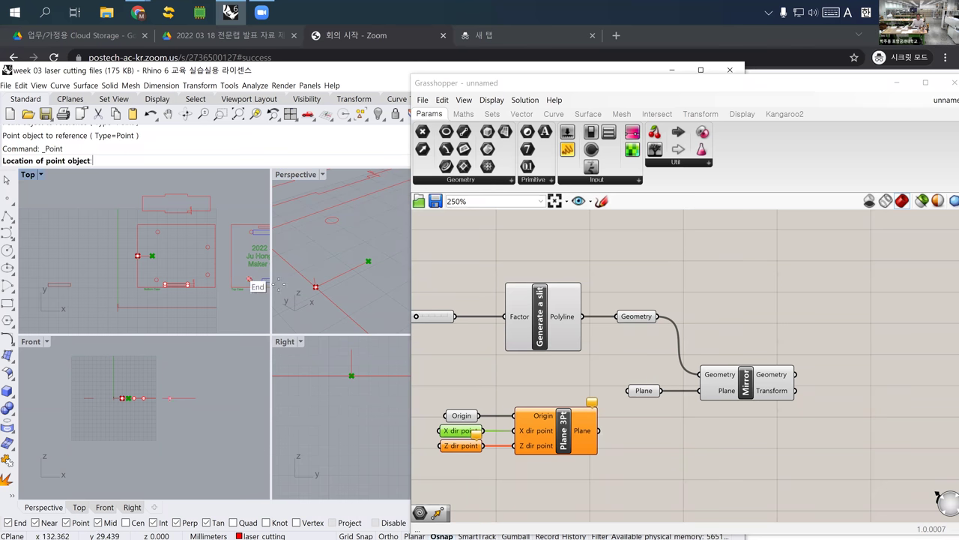
pyautogui.click(315, 280)
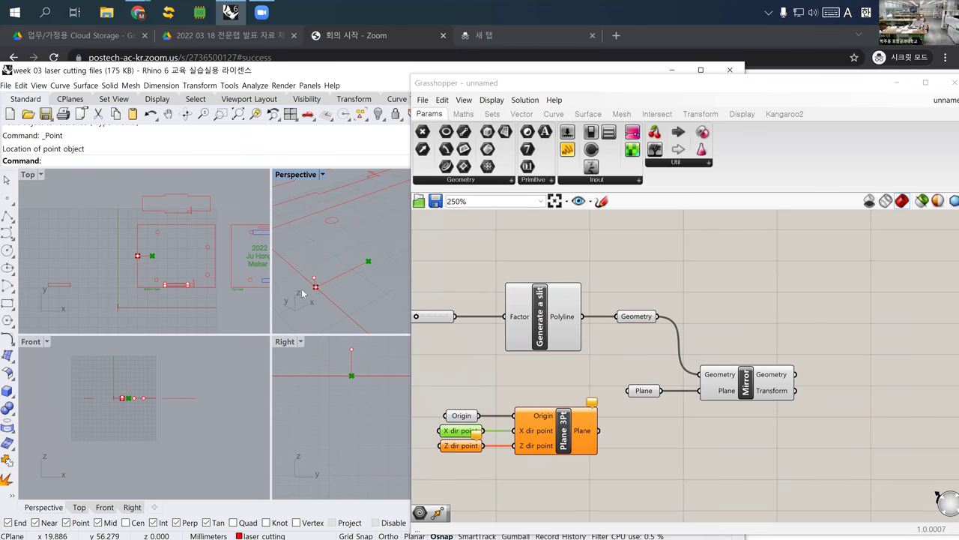
pyautogui.click(457, 447)
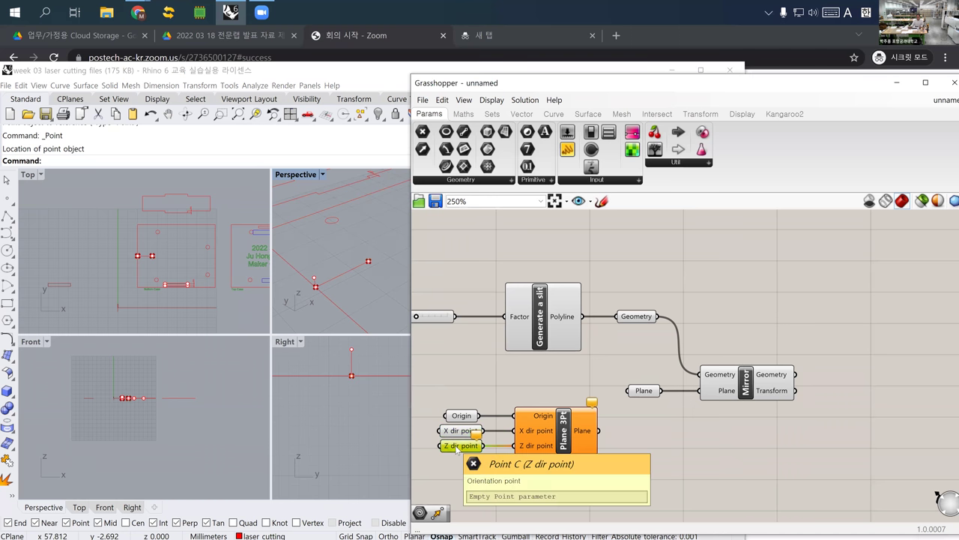
pyautogui.rightClick(458, 447)
pyautogui.click(487, 462)
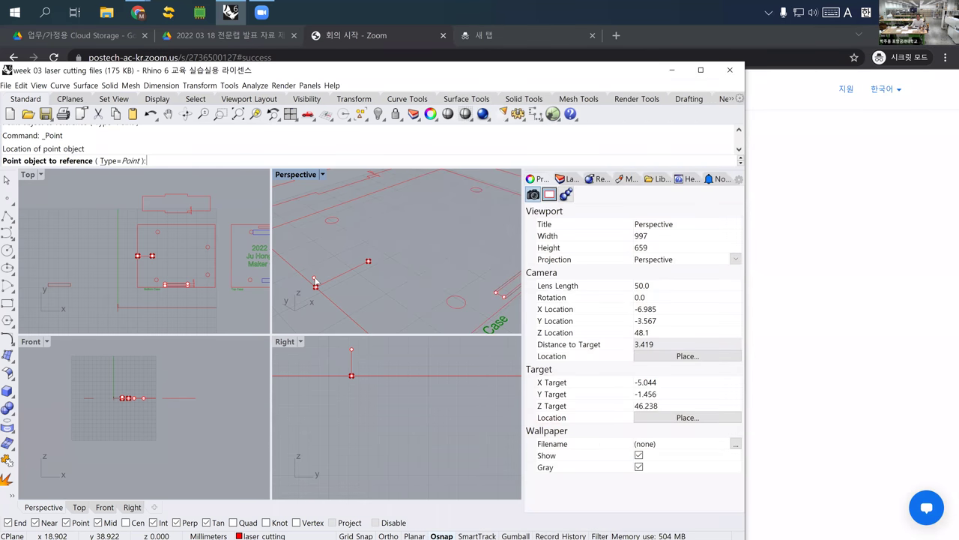
pyautogui.click(316, 284)
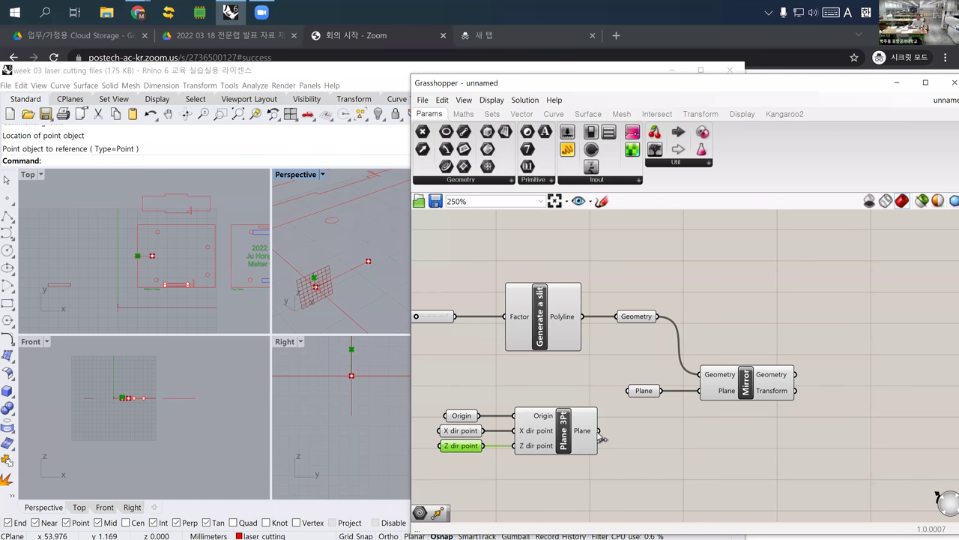
# Connect the Plane 3Pt output to the Mirror component's Plane input and inspect the mirrored slit in the Rhino views
pyautogui.moveTo(601, 434); pyautogui.dragTo(725, 389)
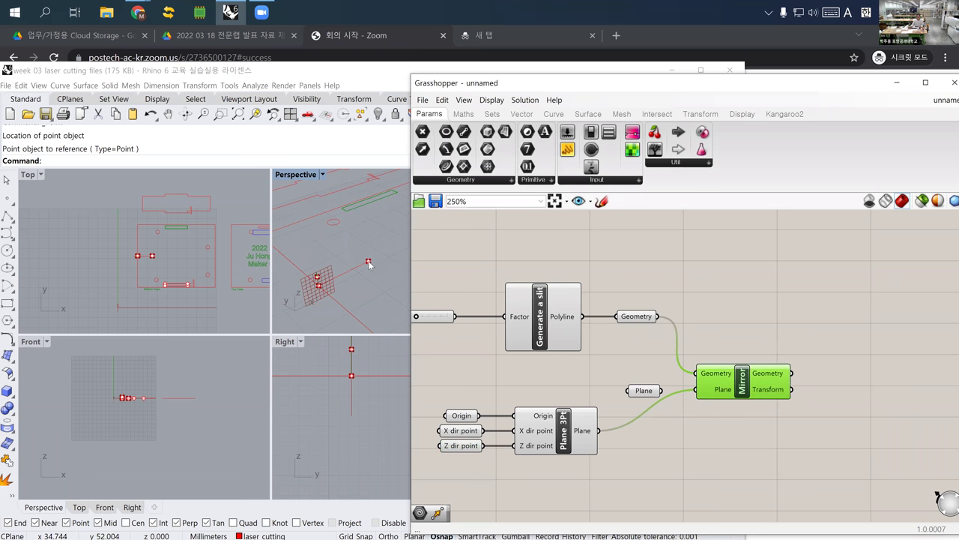
pyautogui.moveTo(367, 266); pyautogui.dragTo(351, 272, button='right')
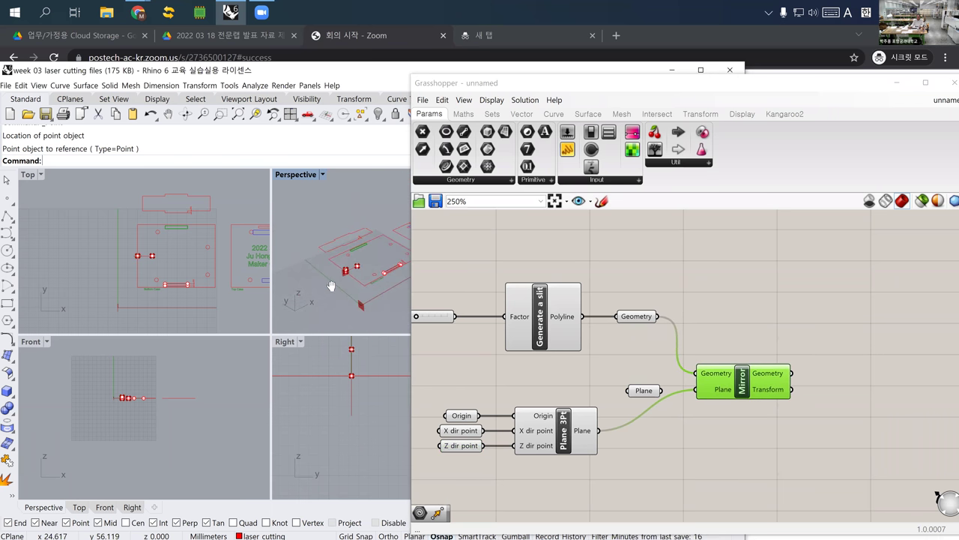
pyautogui.scroll(2, 184, 279)
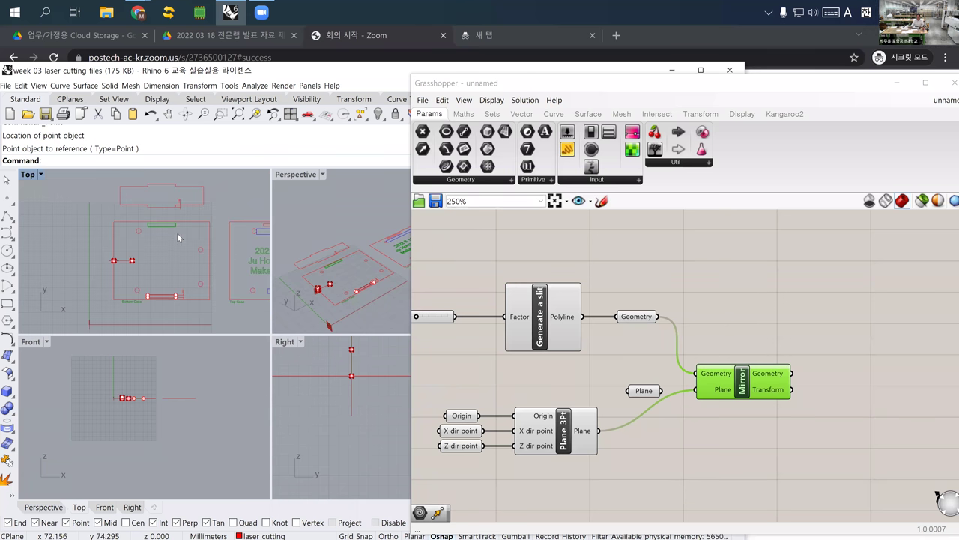
pyautogui.scroll(3, 159, 301)
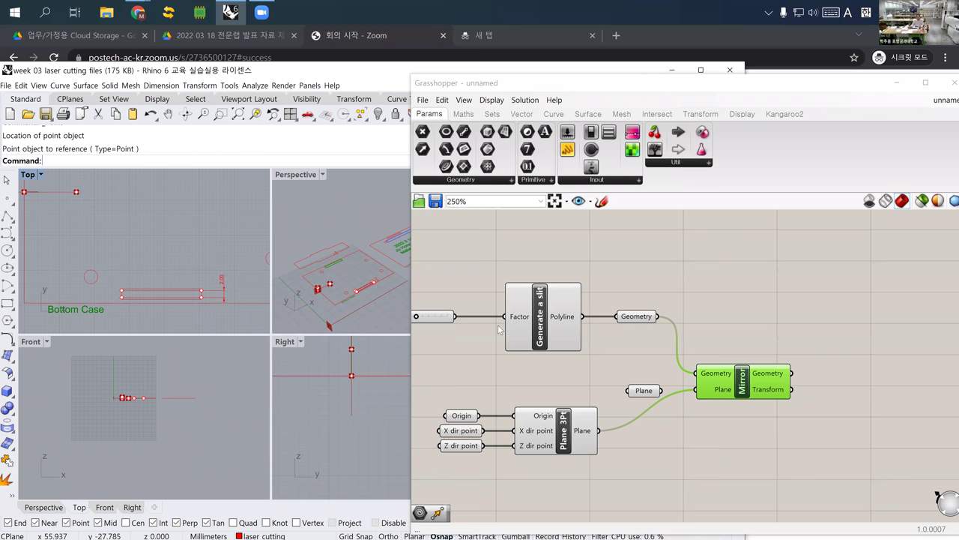
# Delete the disconnected Plane parameter beside Mirror and select the Geometry parameter that feeds it
pyautogui.click(628, 318)
pyautogui.scroll(-3, 160, 277)
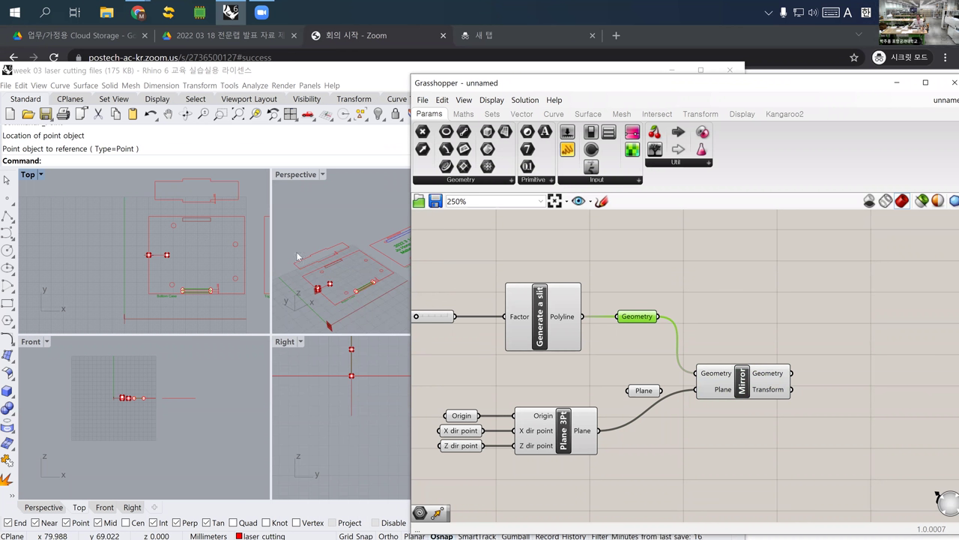
pyautogui.click(638, 391)
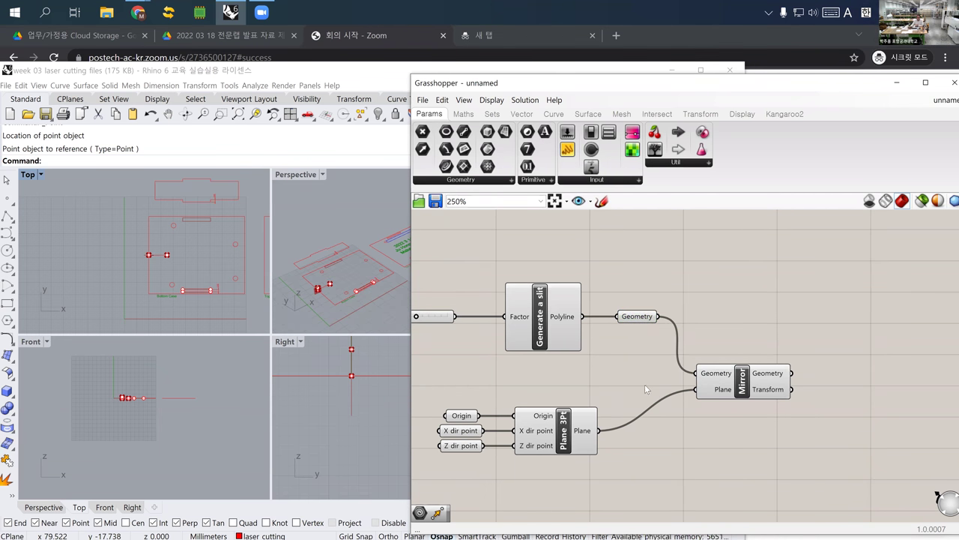
pyautogui.click(638, 317)
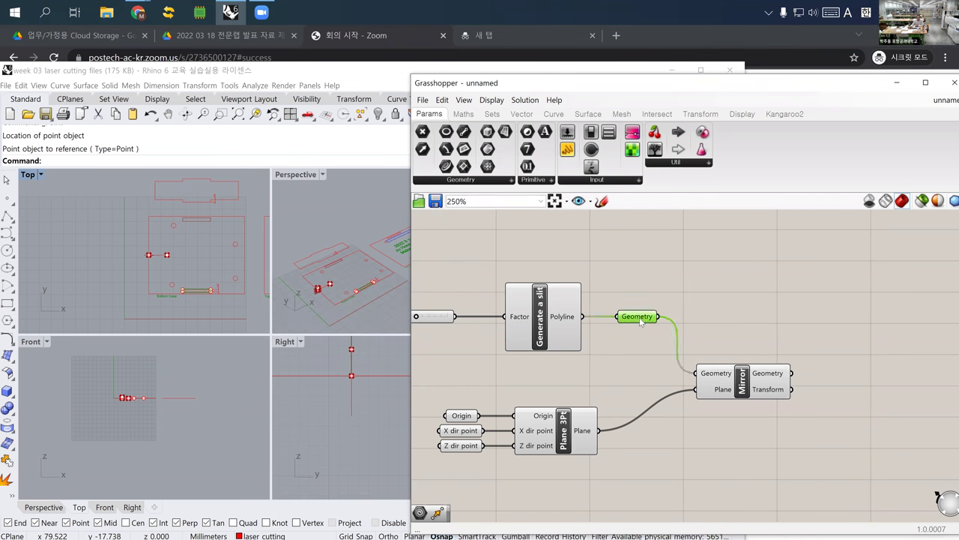
# Examine the Mirror and Plane 3Pt components' previews in the Rhino views, enlarging the plane preview in the Perspective view
pyautogui.moveTo(621, 330); pyautogui.dragTo(702, 327, button='right')
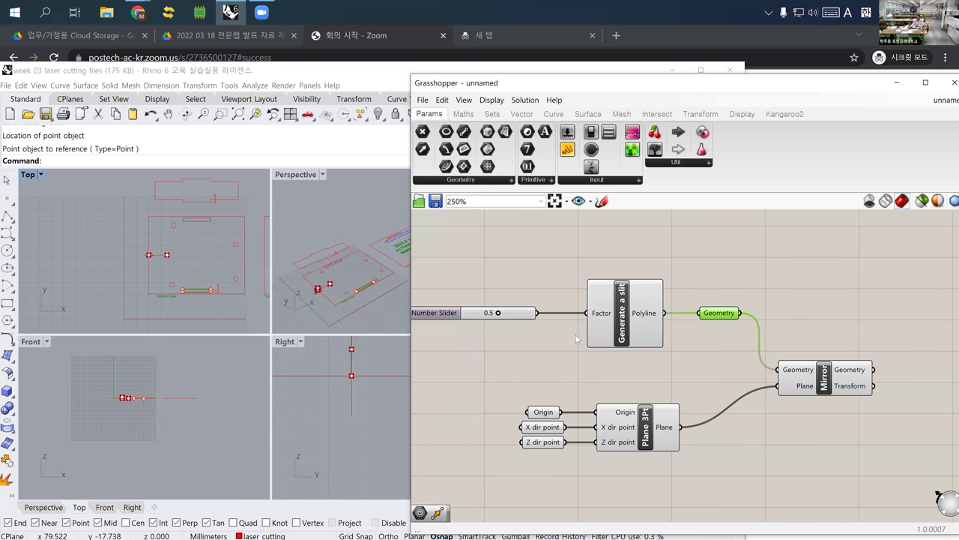
pyautogui.scroll(3, 198, 304)
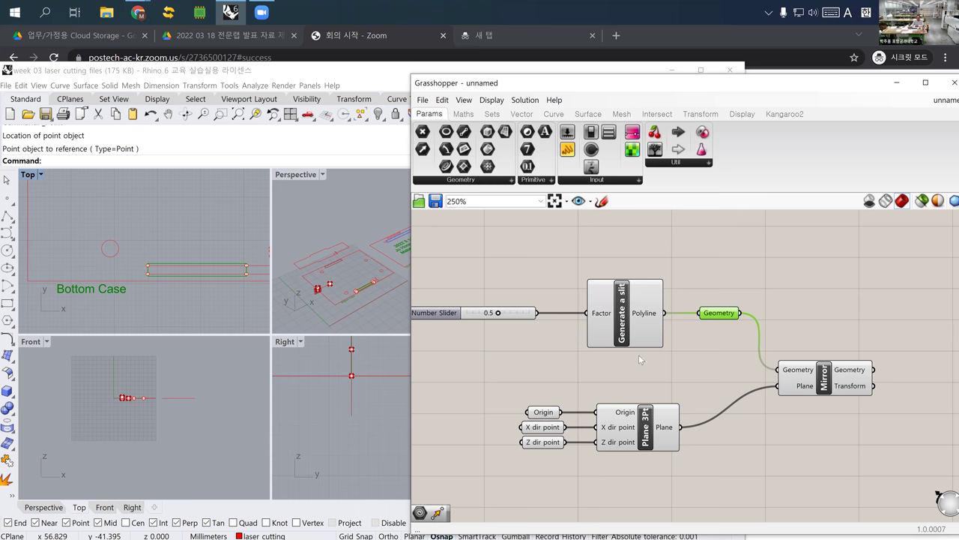
pyautogui.moveTo(874, 412); pyautogui.dragTo(782, 400, button='right')
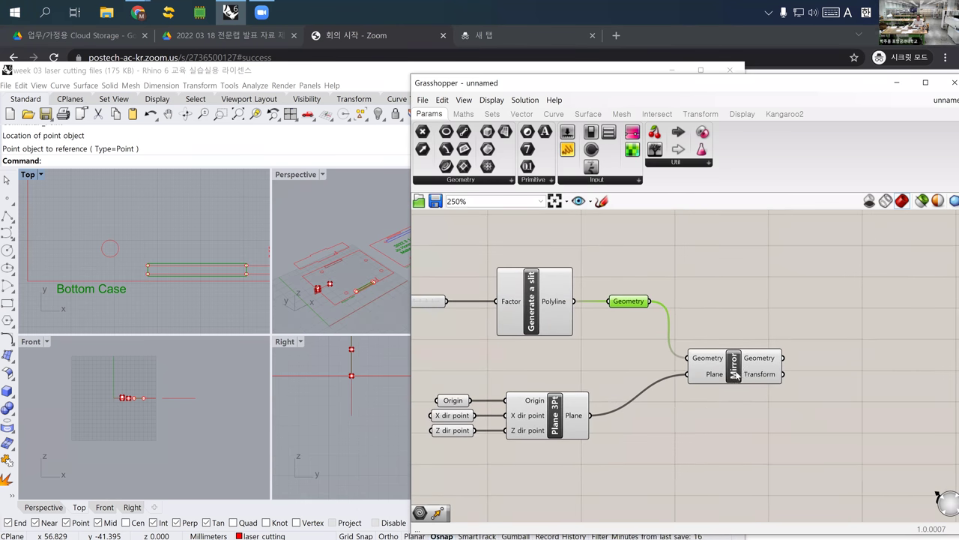
pyautogui.click(735, 375)
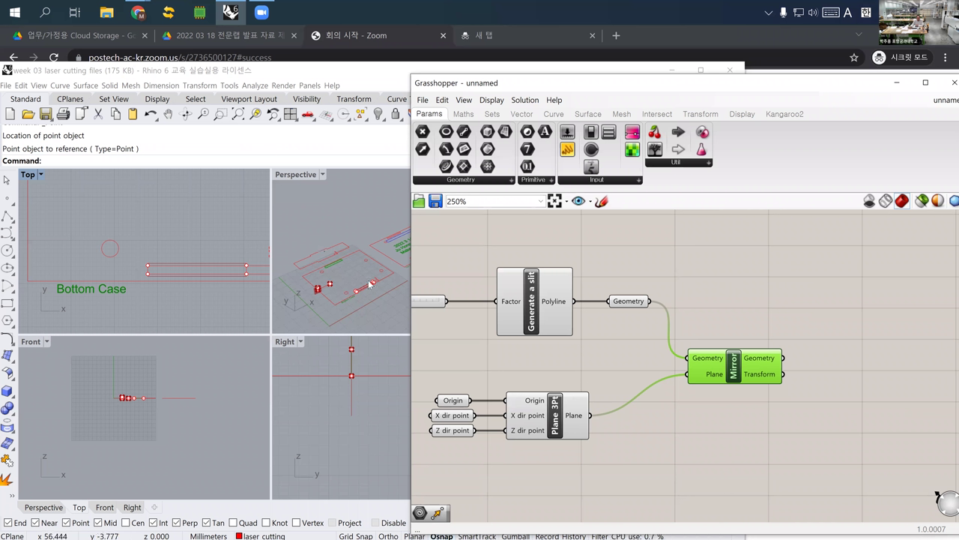
pyautogui.click(555, 429)
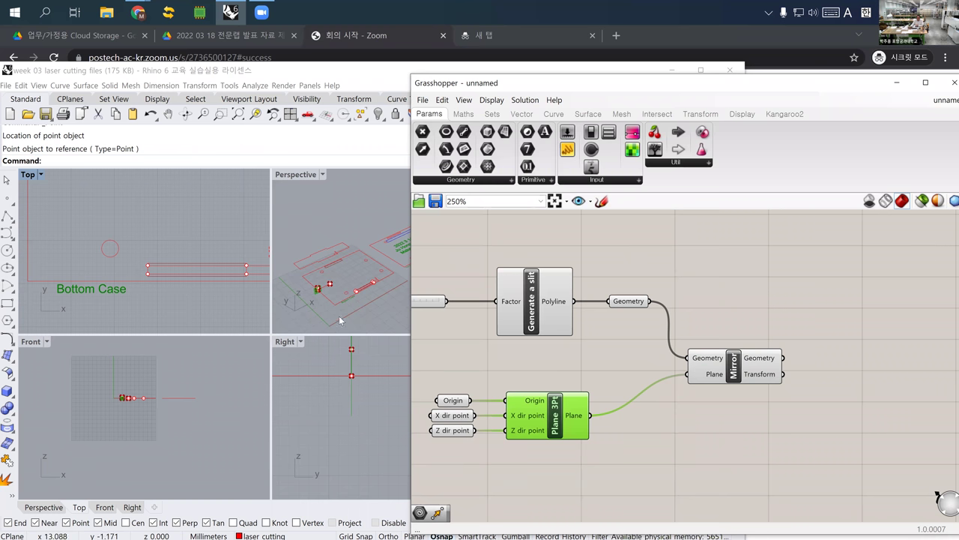
pyautogui.click(315, 300)
pyautogui.scroll(3, 315, 292)
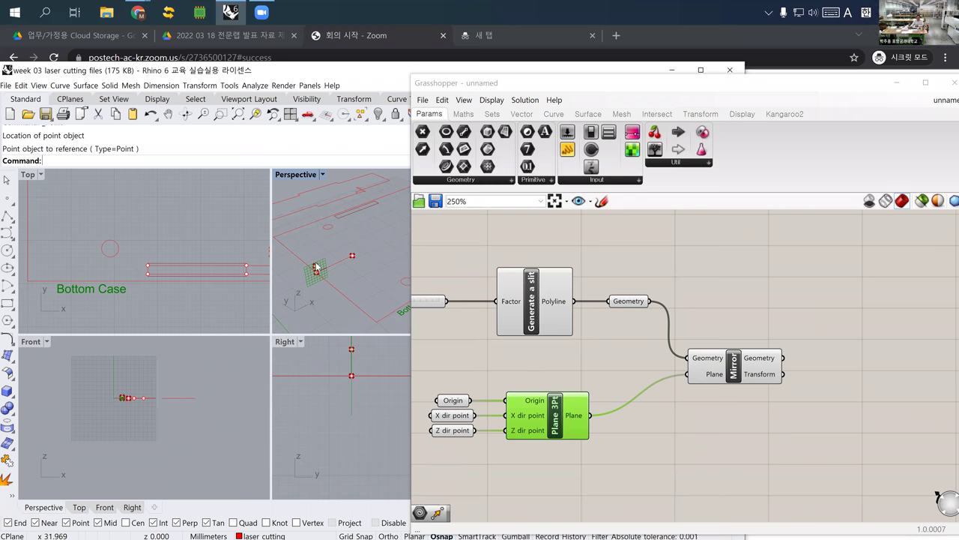
# Select the Origin, X dir point and Z dir point parameters together to examine their referenced points in the Rhino views
pyautogui.moveTo(534, 402); pyautogui.dragTo(521, 398)
pyautogui.scroll(-3, 534, 388)
pyautogui.moveTo(504, 294); pyautogui.dragTo(575, 454)
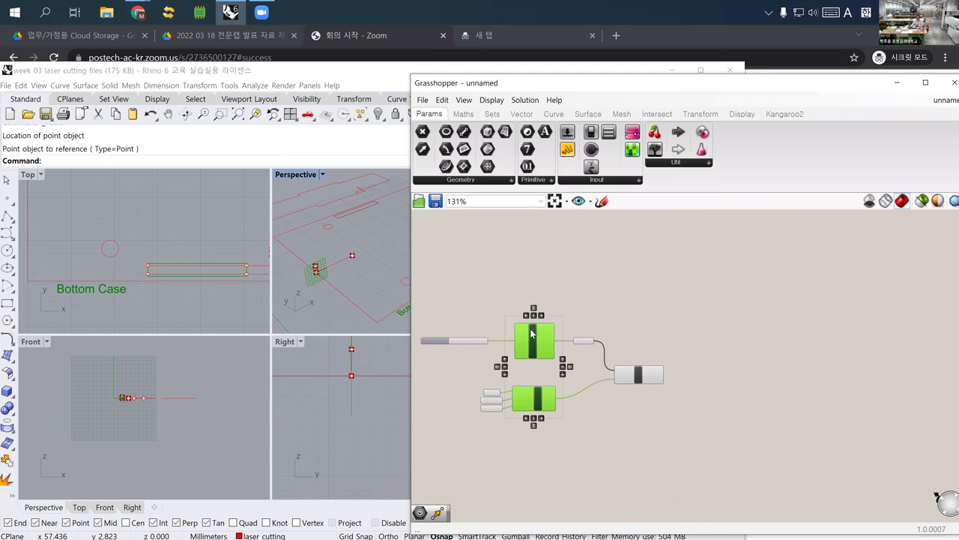
pyautogui.click(454, 383)
pyautogui.moveTo(462, 377); pyautogui.dragTo(520, 437)
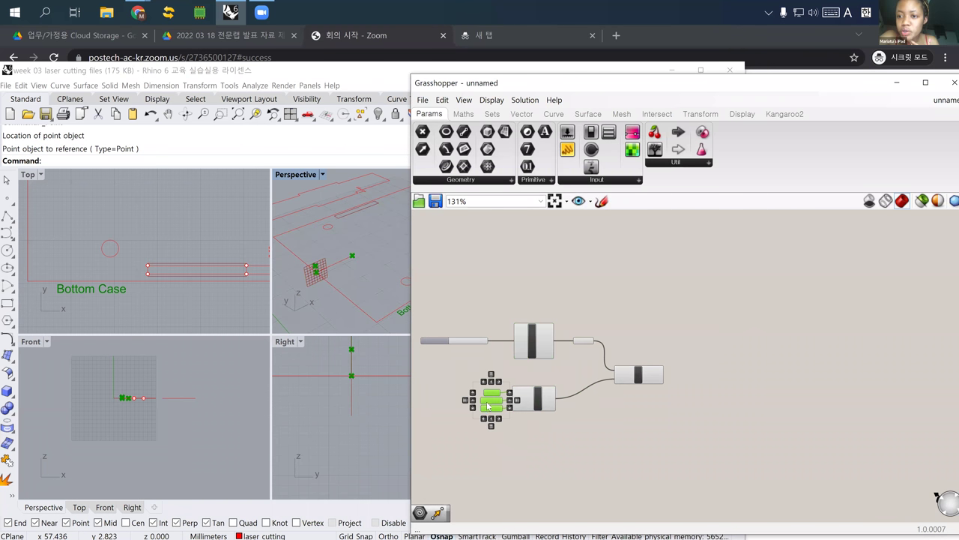
pyautogui.scroll(5, 488, 405)
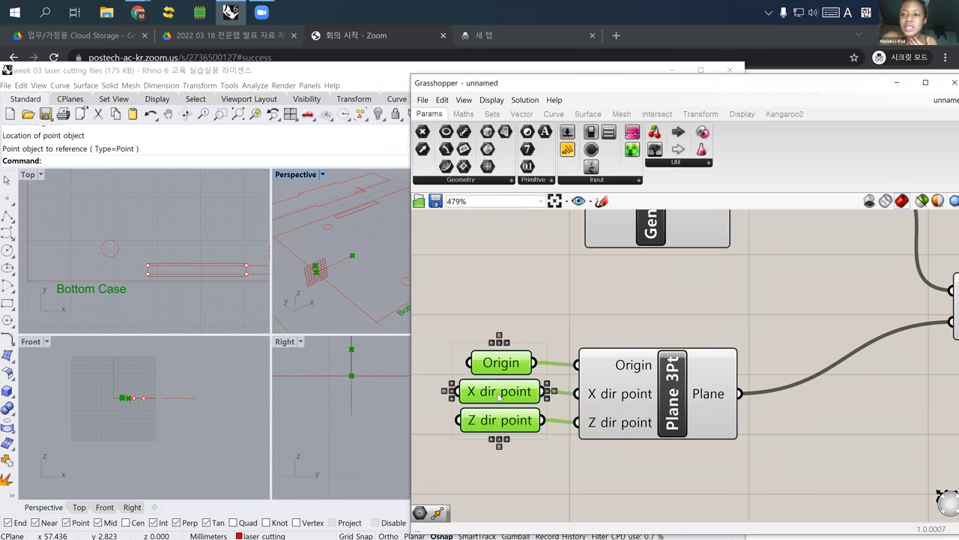
pyautogui.click(559, 300)
pyautogui.scroll(-3, 563, 304)
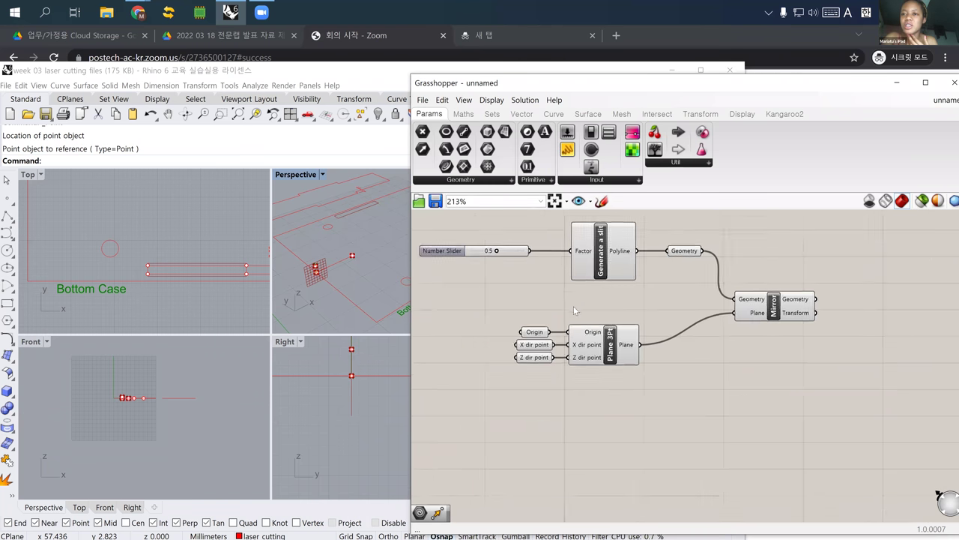
# Check the Geometry parameter that feeds Mirror and open the Generate a slit cluster for editing
pyautogui.moveTo(574, 306); pyautogui.dragTo(563, 363, button='right')
pyautogui.click(649, 314)
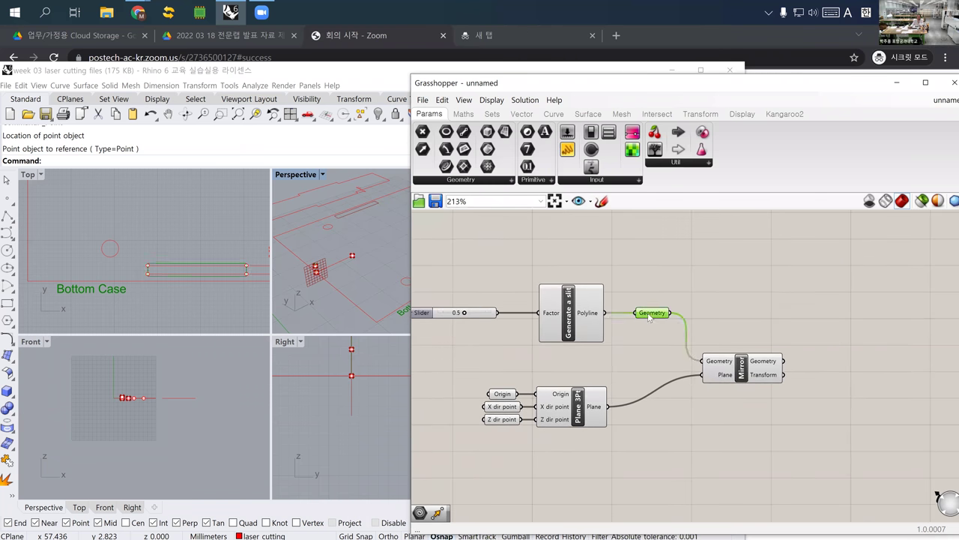
pyautogui.click(637, 341)
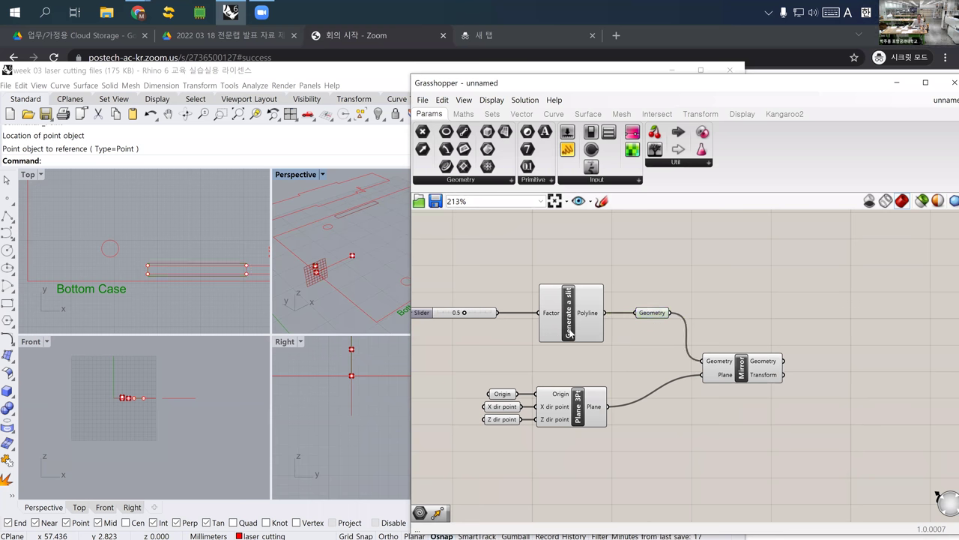
pyautogui.moveTo(570, 333)
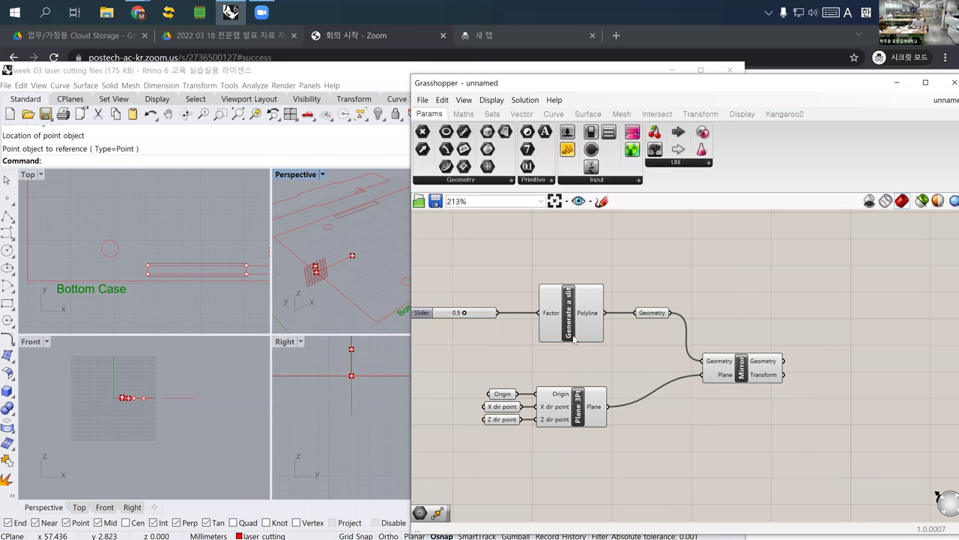
pyautogui.click(569, 330)
pyautogui.doubleClick(571, 330)
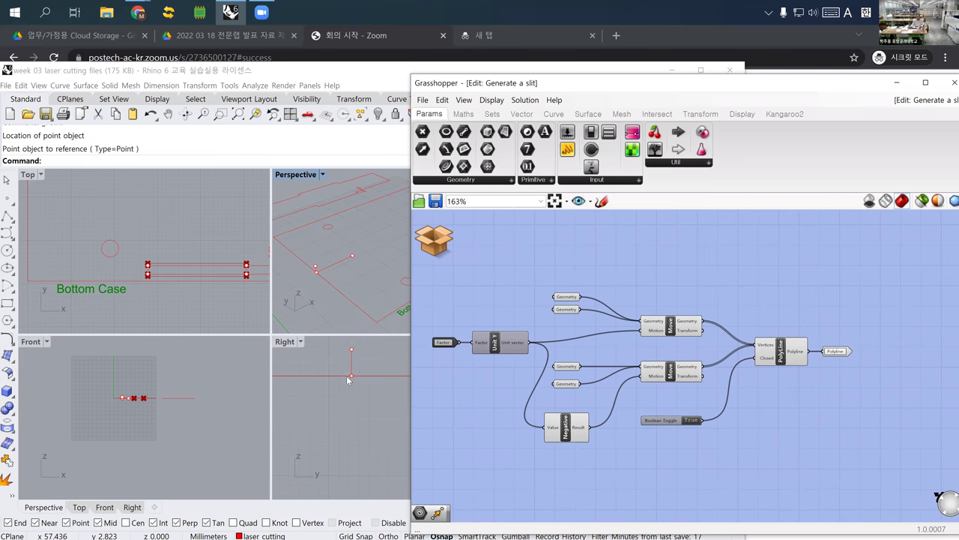
# Examine the Unit Y, Negative, Move and PolyLine components inside the Generate a slit cluster and return to the main definition
pyautogui.moveTo(548, 87); pyautogui.dragTo(418, 95)
pyautogui.scroll(5, 571, 336)
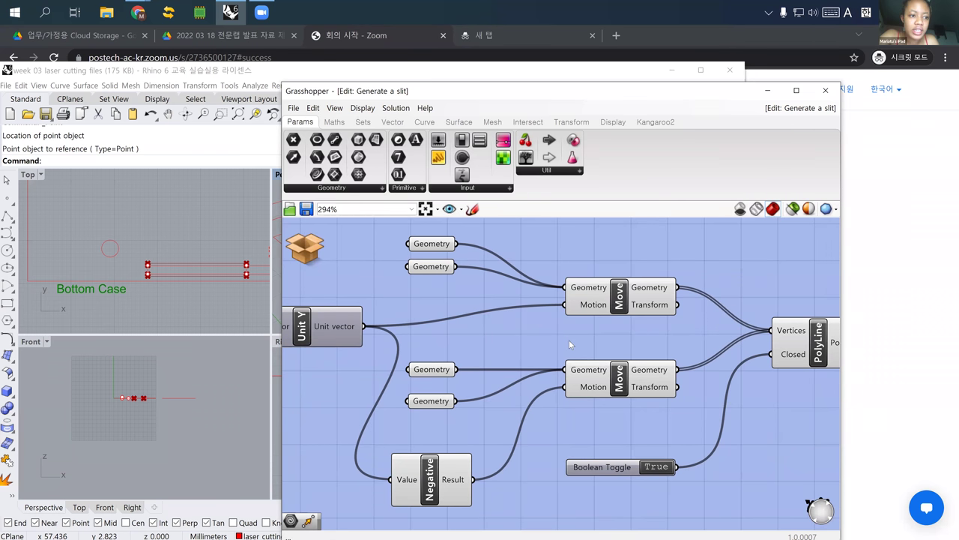
pyautogui.scroll(-4, 570, 343)
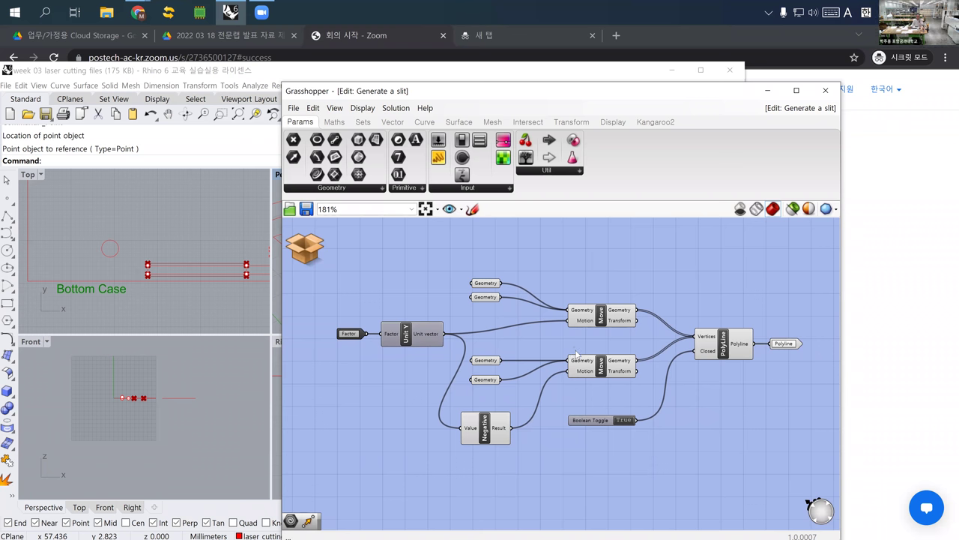
pyautogui.moveTo(575, 362)
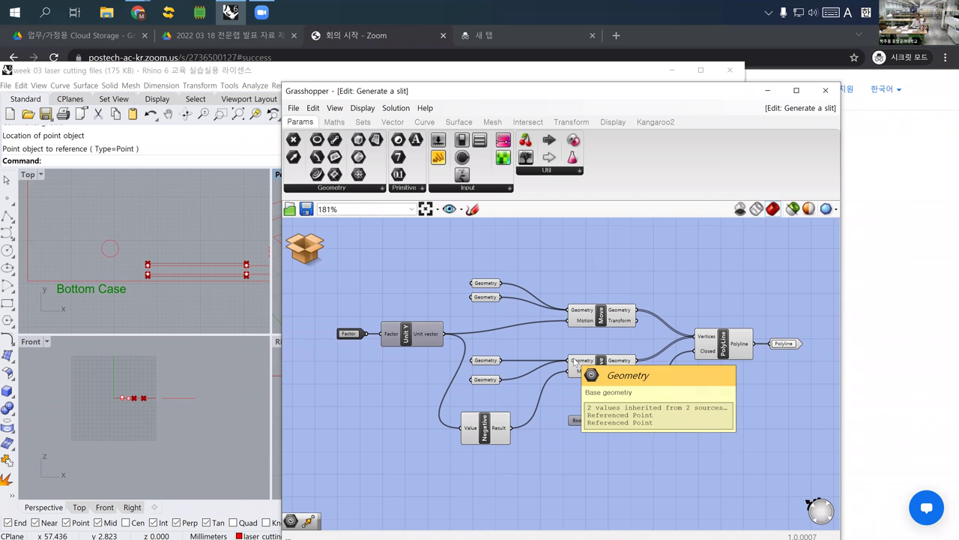
pyautogui.moveTo(467, 449); pyautogui.dragTo(419, 447, button='right')
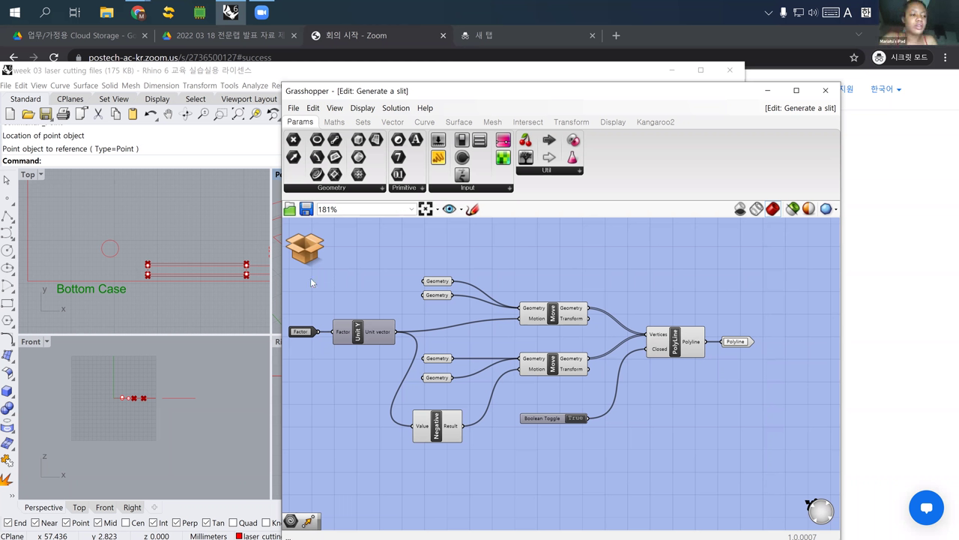
pyautogui.click(330, 254)
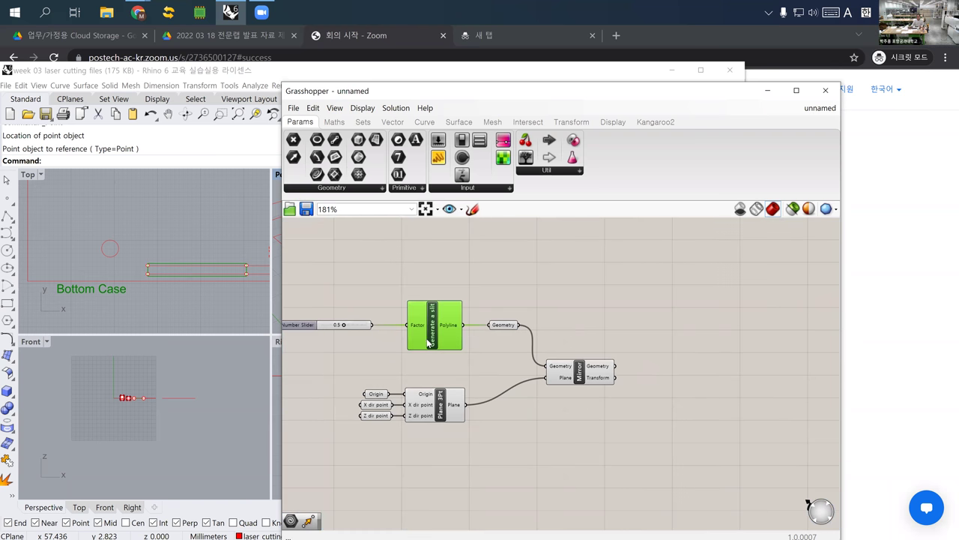
# Select the Mirror component and compare the mirrored slit with the original in the bottom case in the Top view
pyautogui.scroll(2, 435, 337)
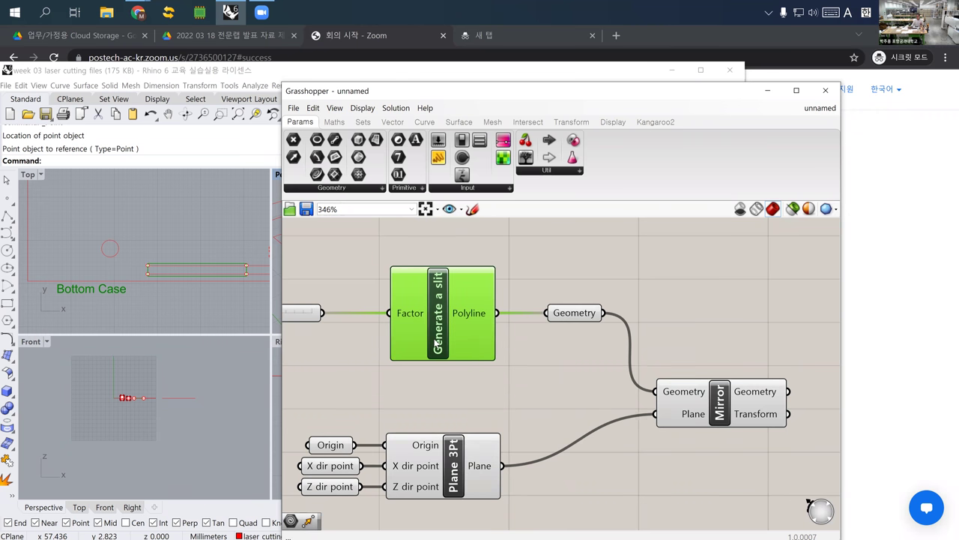
pyautogui.scroll(-1, 533, 416)
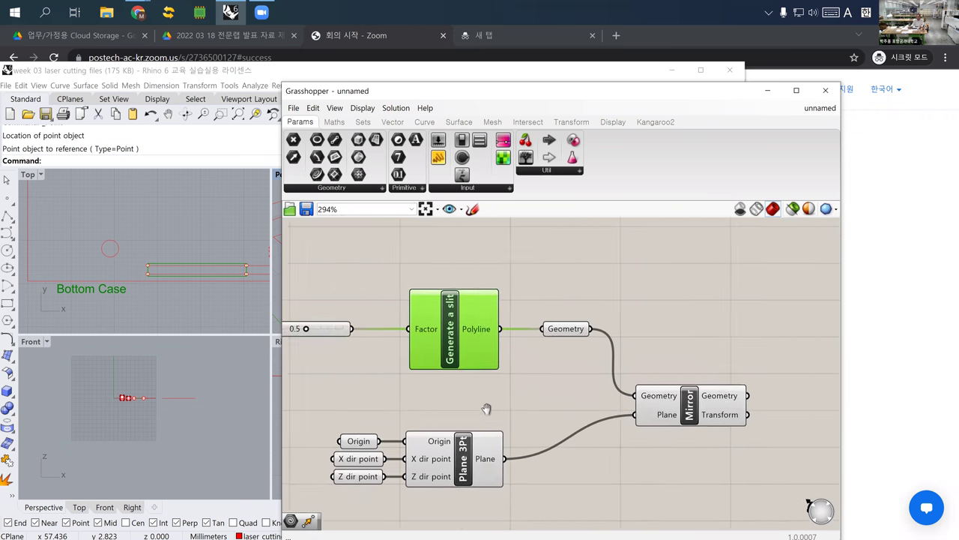
pyautogui.click(637, 417)
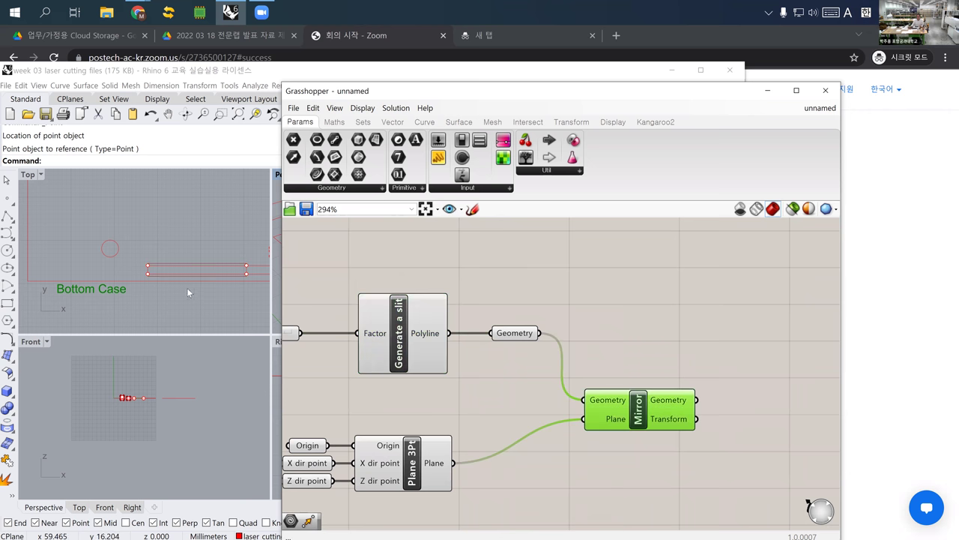
pyautogui.scroll(-3, 187, 287)
pyautogui.moveTo(388, 387); pyautogui.dragTo(367, 386, button='right')
pyautogui.moveTo(153, 249); pyautogui.dragTo(133, 274, button='right')
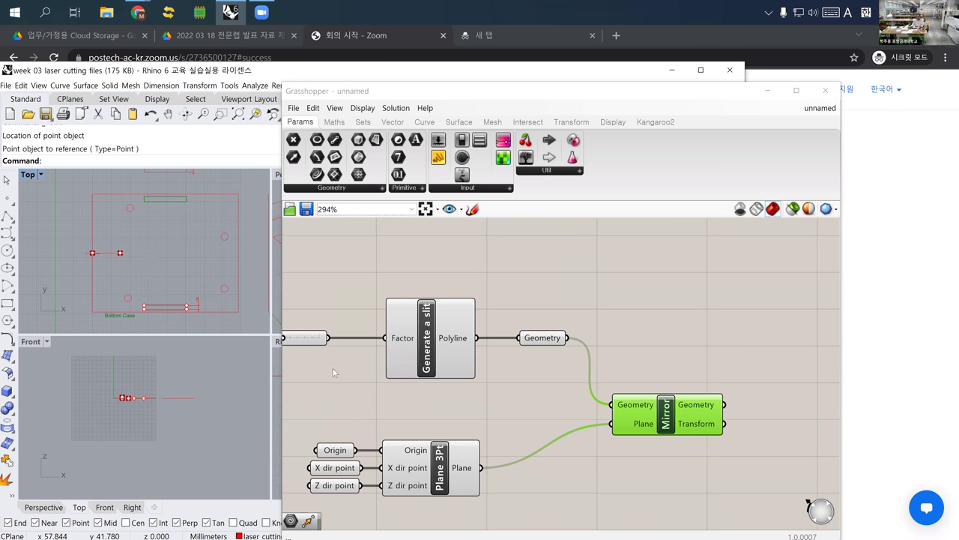
# Inspect the Number Slider feeding the Factor input alongside a close view of the mirrored slit
pyautogui.click(387, 344)
pyautogui.scroll(5, 388, 344)
pyautogui.moveTo(132, 211); pyautogui.dragTo(135, 189, button='right')
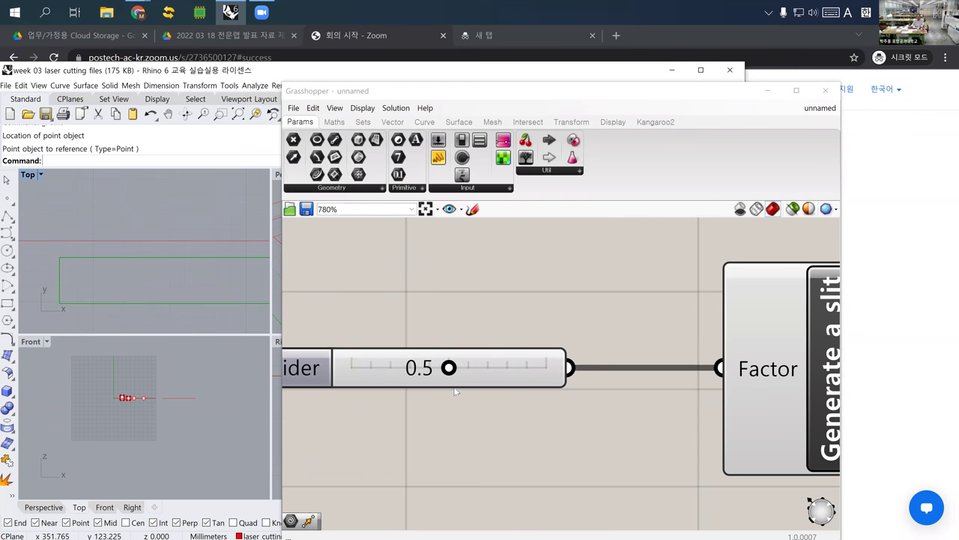
pyautogui.moveTo(449, 368)
pyautogui.mouseDown()
pyautogui.moveTo(539, 368)
pyautogui.moveTo(350, 367)
pyautogui.moveTo(553, 377)
pyautogui.moveTo(544, 368)
pyautogui.moveTo(457, 373)
pyautogui.mouseUp()
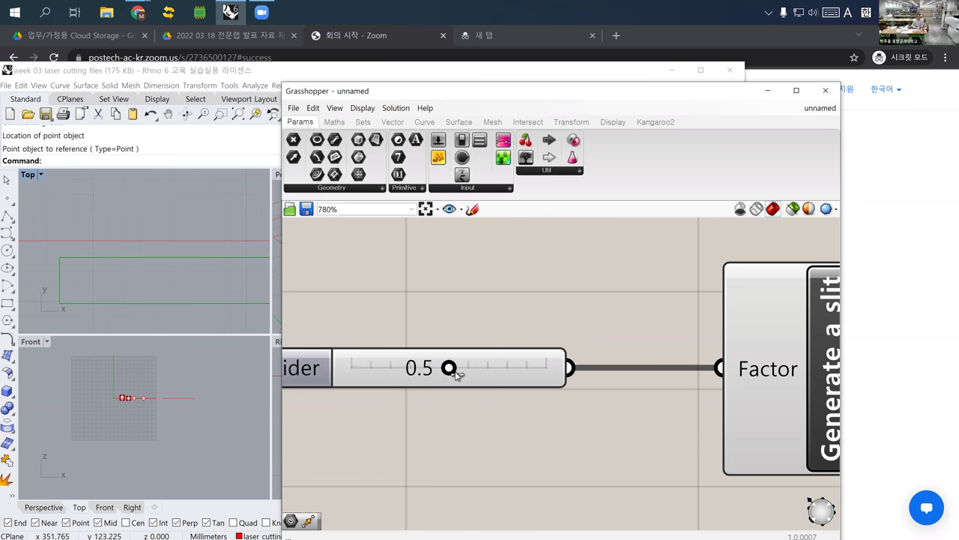
# Examine the side panel, bottom case and top case outlines around the slits in the Top view
pyautogui.scroll(-4, 159, 272)
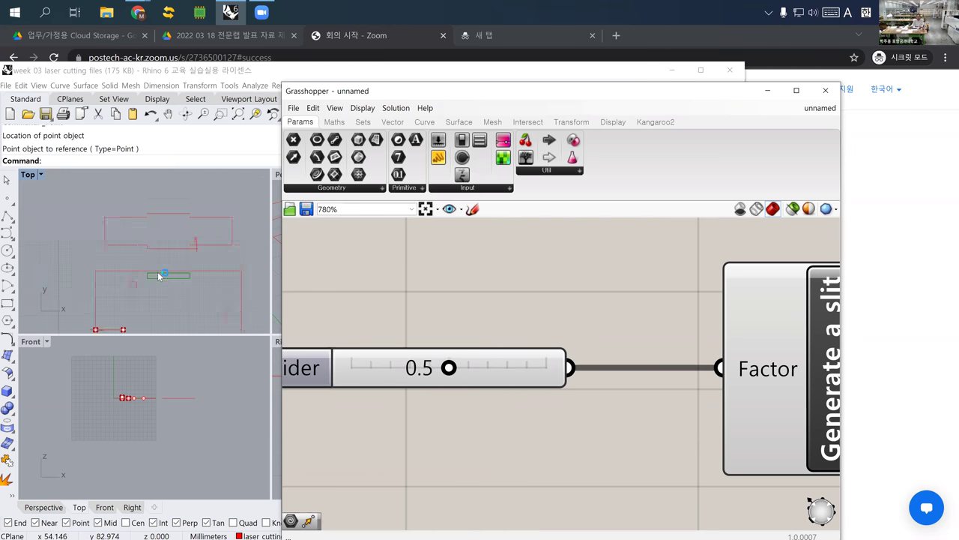
pyautogui.scroll(-3, 159, 276)
pyautogui.click(147, 255)
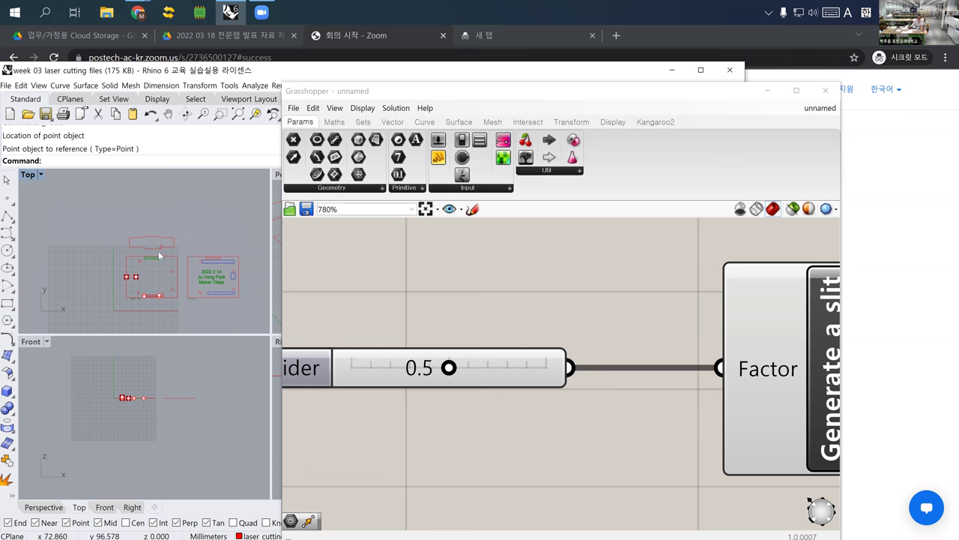
pyautogui.scroll(6, 151, 243)
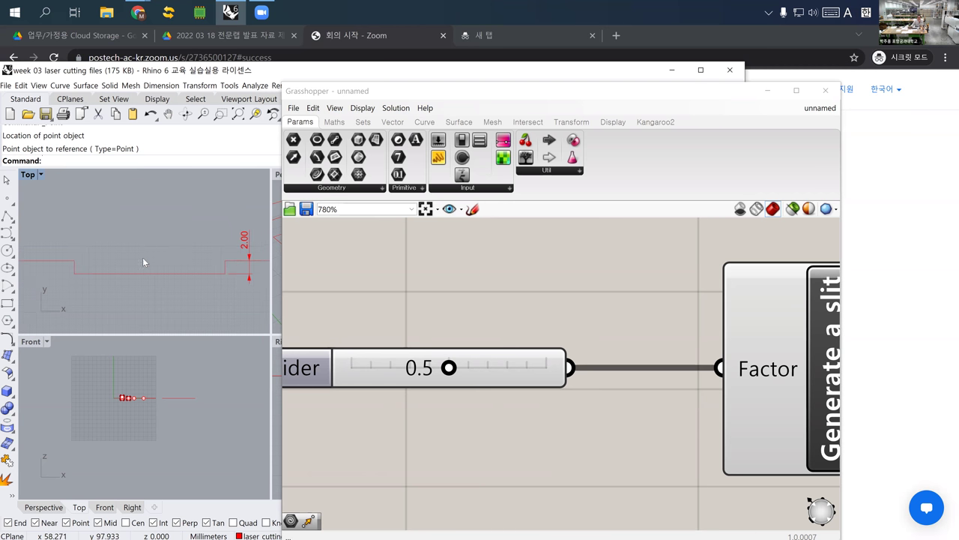
pyautogui.scroll(-5, 157, 283)
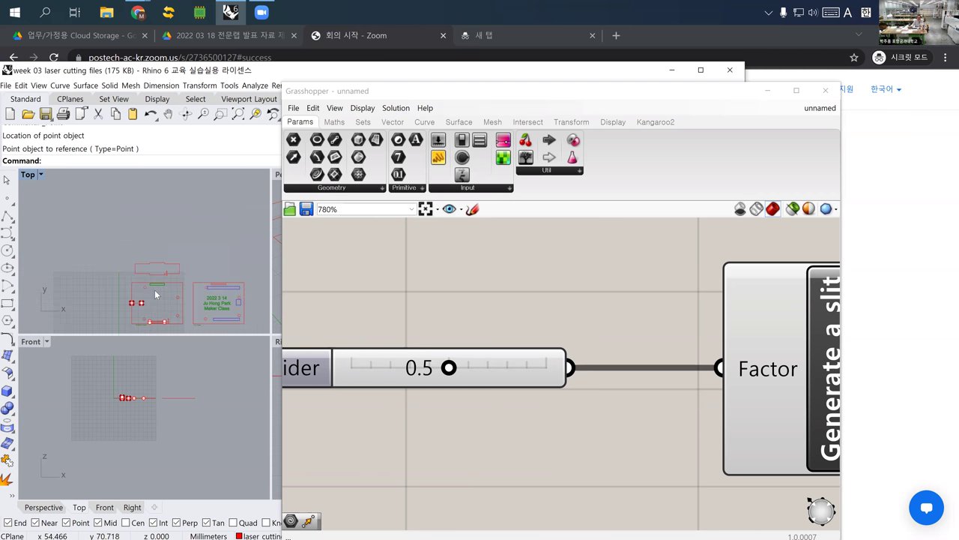
pyautogui.moveTo(194, 283); pyautogui.dragTo(161, 234, button='right')
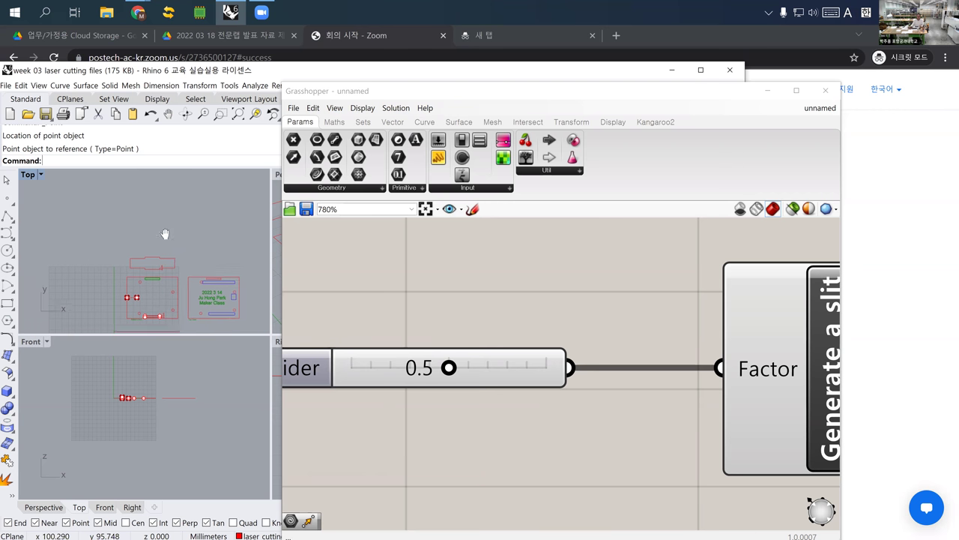
pyautogui.scroll(5, 194, 267)
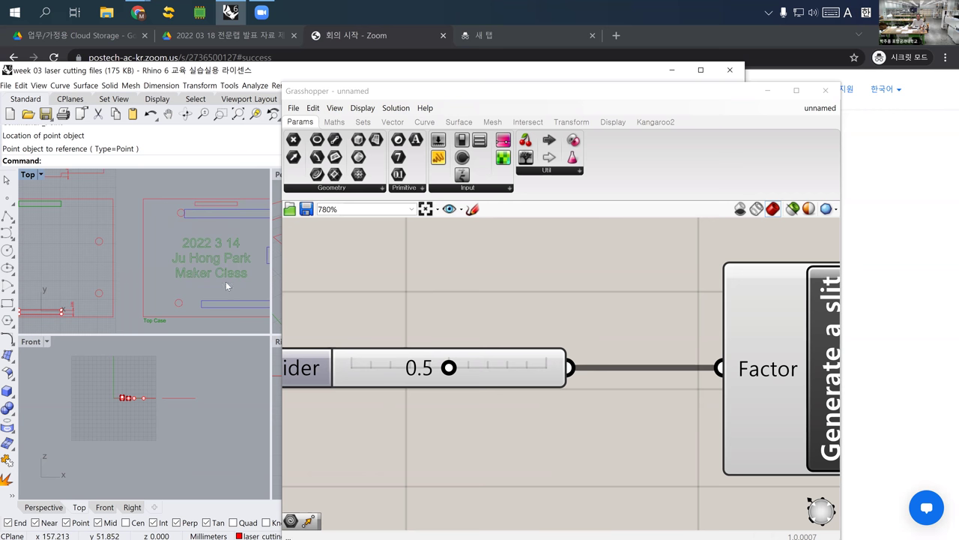
pyautogui.scroll(-4, 197, 274)
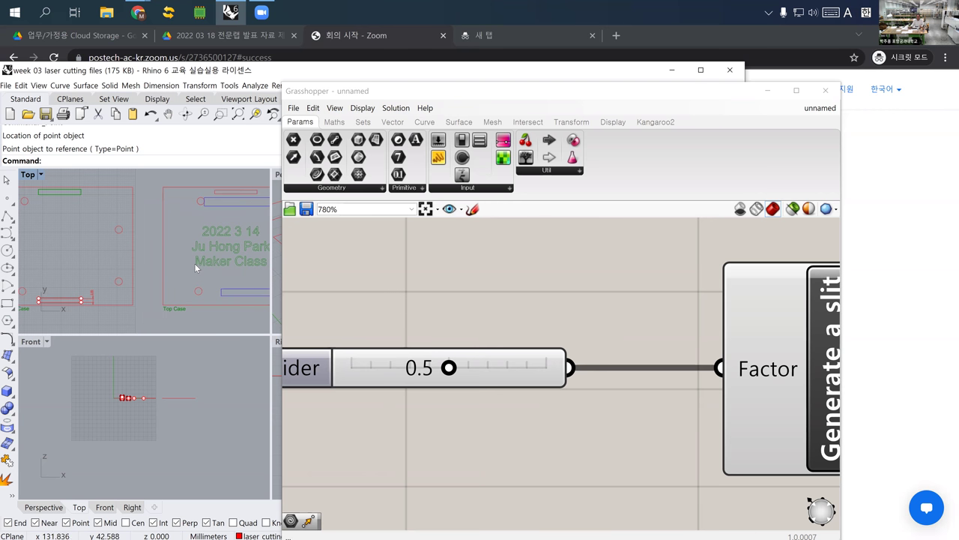
pyautogui.scroll(5, 181, 295)
pyautogui.scroll(-5, 188, 299)
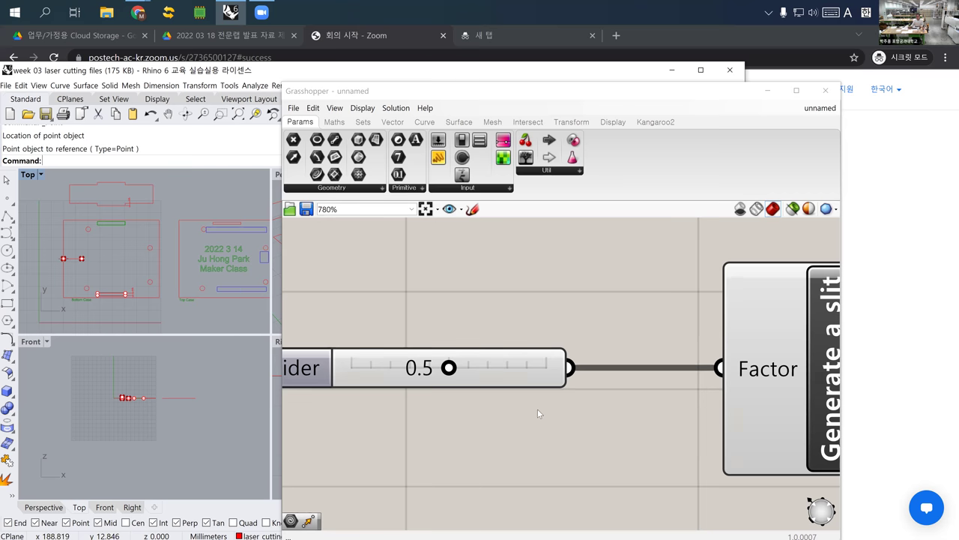
# Return to the Mirror component on the canvas, show the empty space beyond its outputs and deselect it
pyautogui.scroll(-8, 537, 409)
pyautogui.click(485, 421)
pyautogui.scroll(3, 485, 421)
pyautogui.scroll(1, 517, 422)
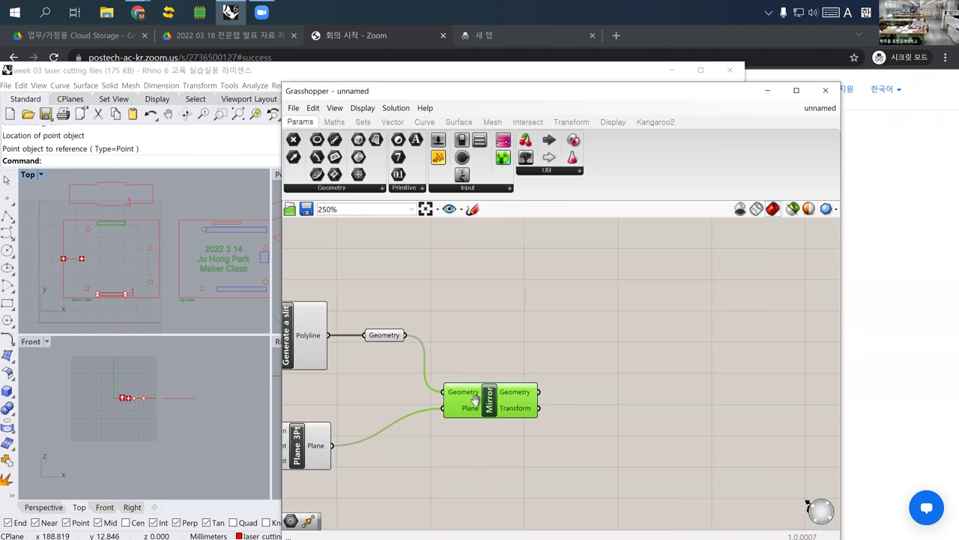
pyautogui.doubleClick(539, 410)
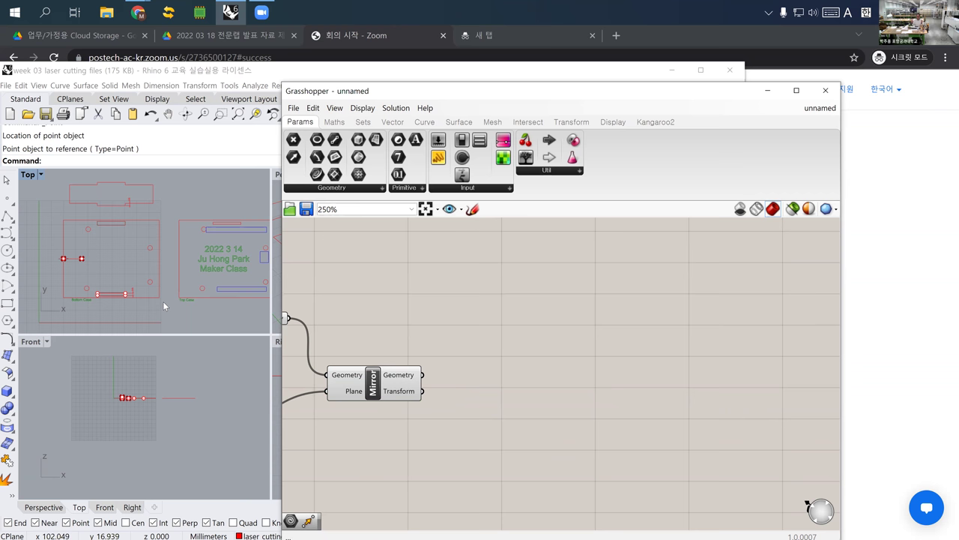
# Draw a polyline from the bottom case's lower-left corner to the top case's lower-left corner in the Top view and select it
pyautogui.click(8, 216)
pyautogui.click(60, 300)
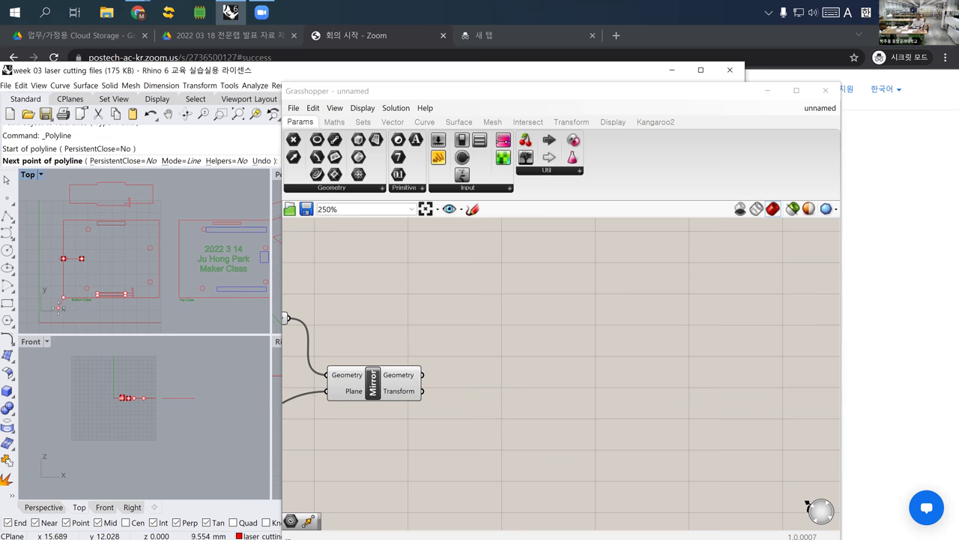
pyautogui.scroll(5, 171, 286)
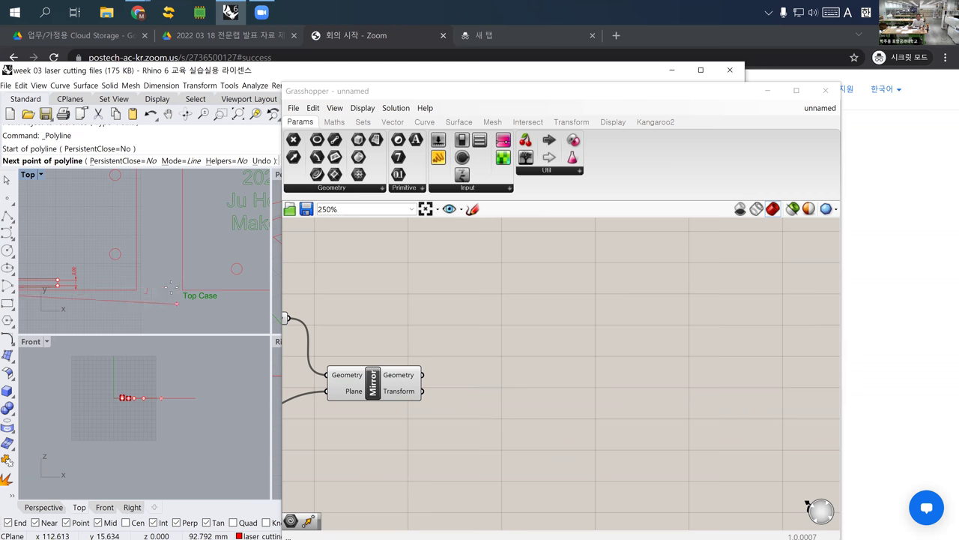
pyautogui.click(177, 290)
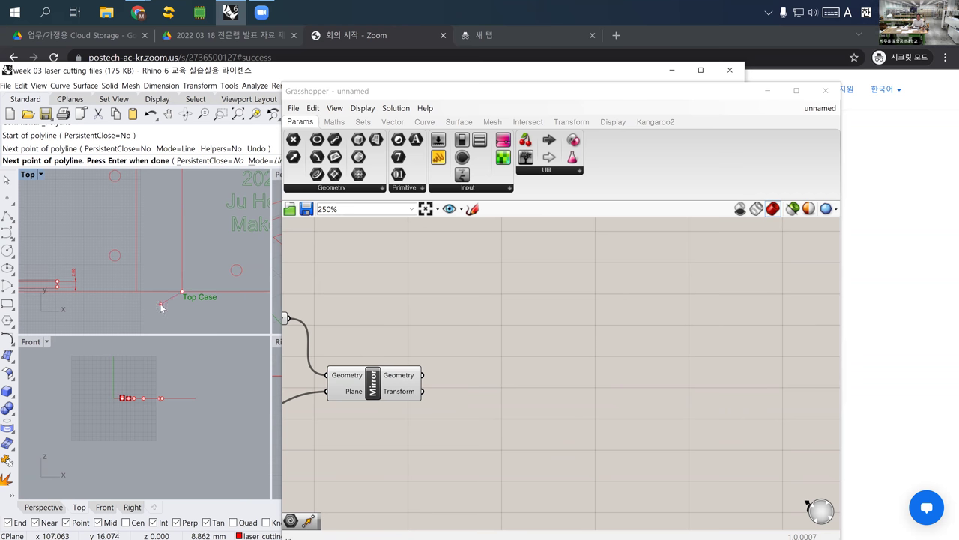
pyautogui.press('Return')
pyautogui.click(161, 291)
pyautogui.scroll(-5, 159, 294)
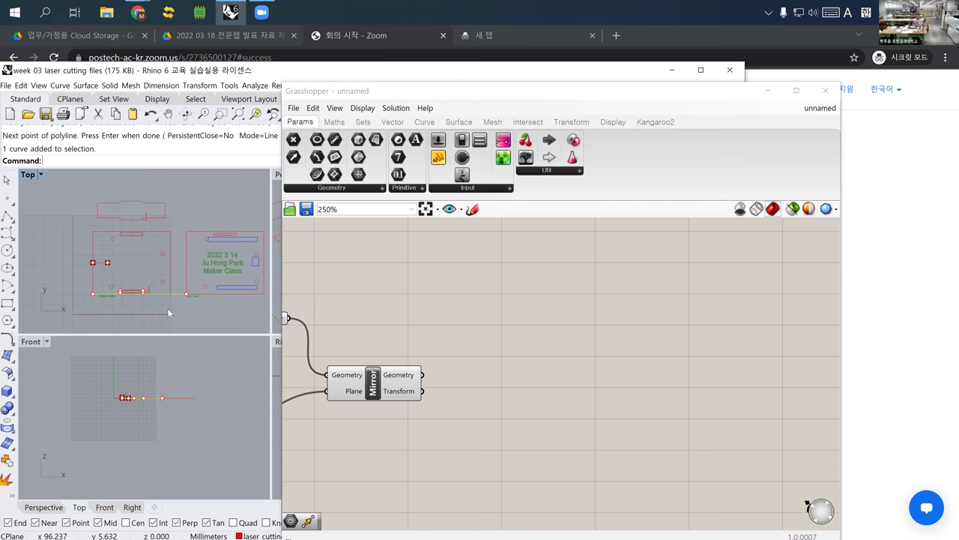
# Add a Move component beyond Mirror and connect Mirror's Geometry output to its Geometry input
pyautogui.doubleClick(535, 408)
pyautogui.write('move')
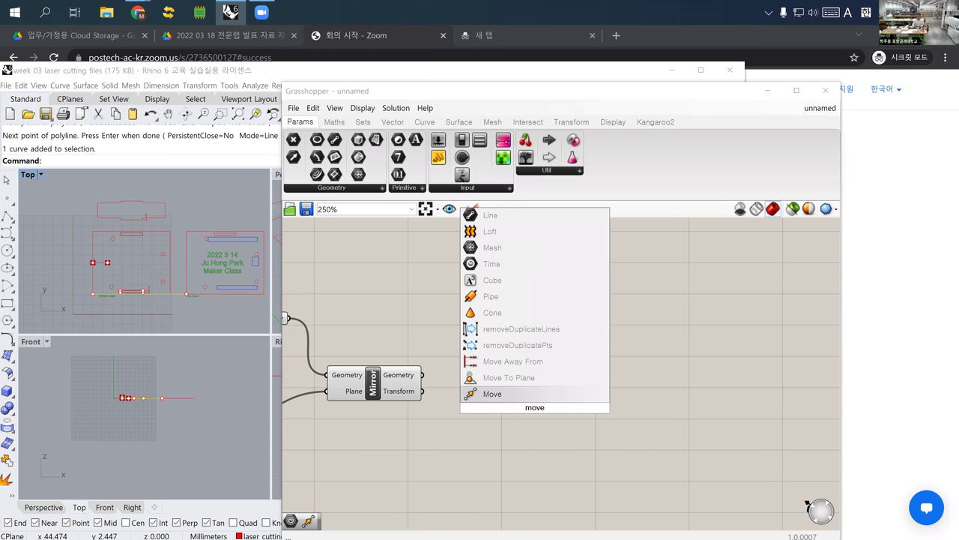
pyautogui.press('Return')
pyautogui.moveTo(421, 376); pyautogui.dragTo(529, 450)
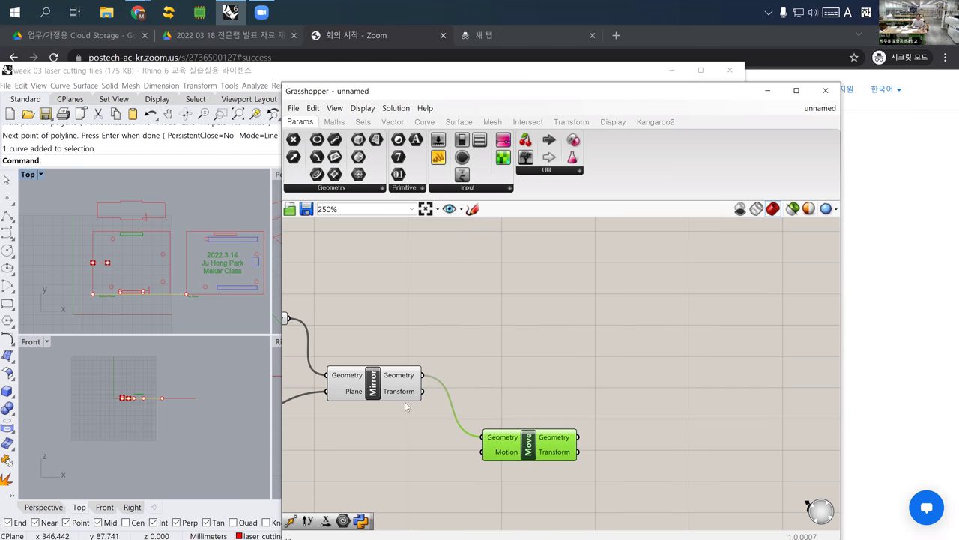
# Connect the original slit's Geometry parameter to Move's Geometry input as a second source and place Move level with Mirror
pyautogui.scroll(-3, 519, 358)
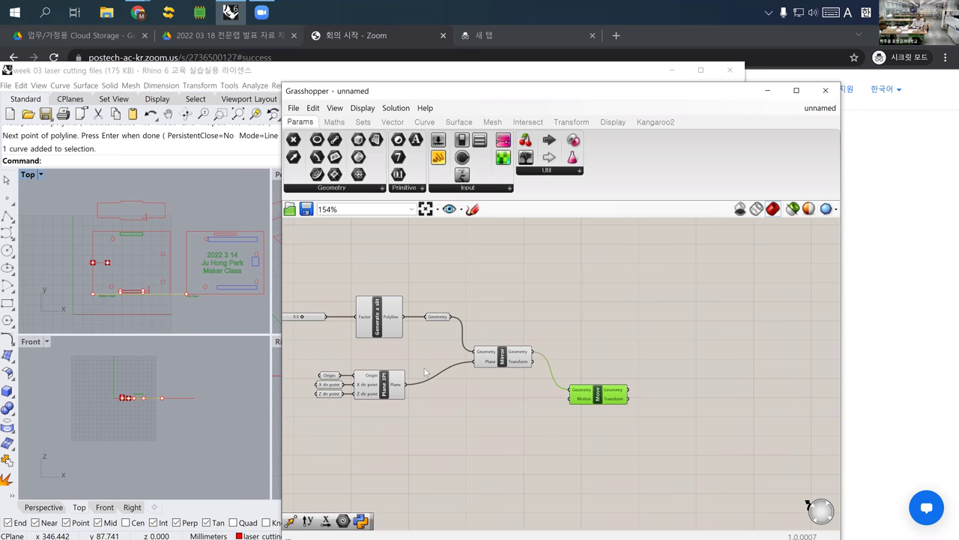
pyautogui.click(504, 366)
pyautogui.scroll(3, 484, 385)
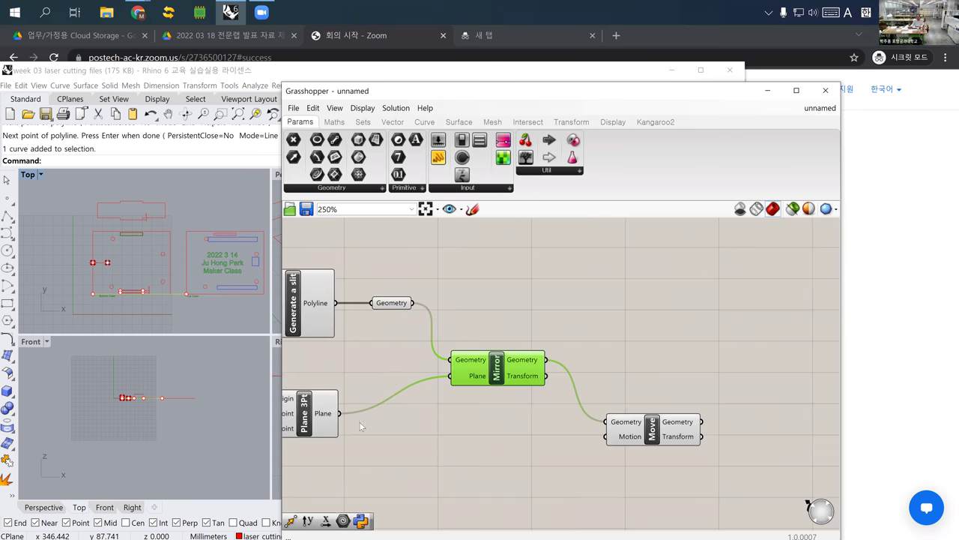
pyautogui.moveTo(413, 302); pyautogui.dragTo(676, 354)
pyautogui.moveTo(696, 378); pyautogui.dragTo(698, 380)
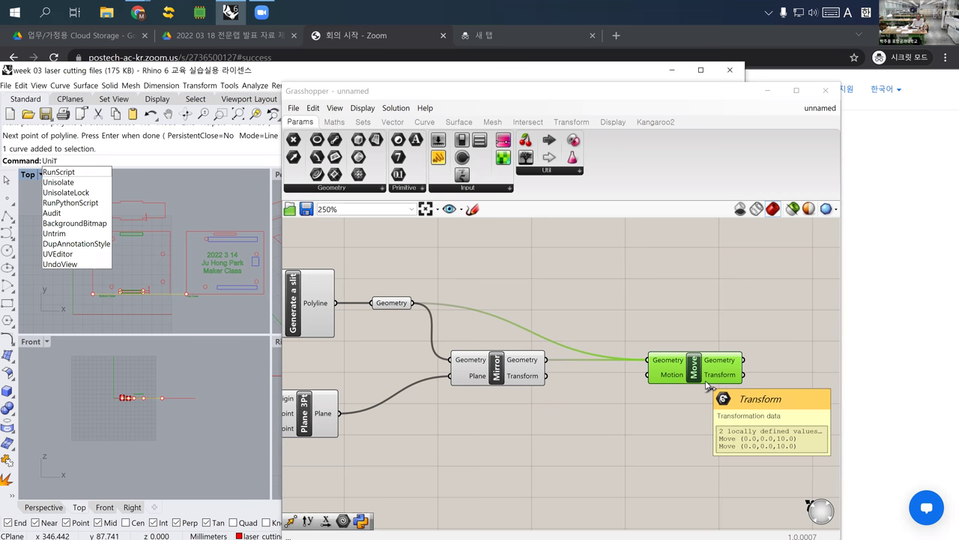
# Try to drive Move's Motion input with a Unit X component, and delete that component
pyautogui.press('Escape')
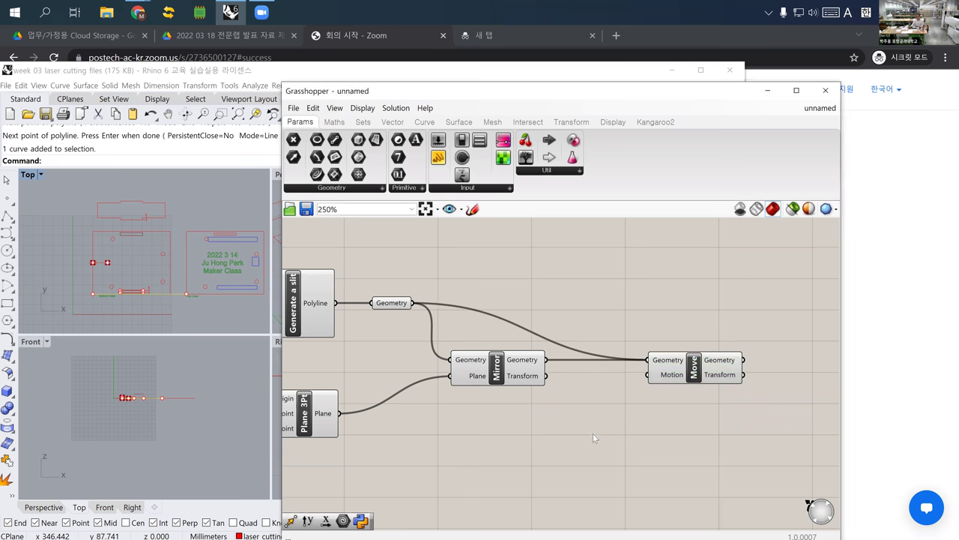
pyautogui.doubleClick(593, 433)
pyautogui.write('unit')
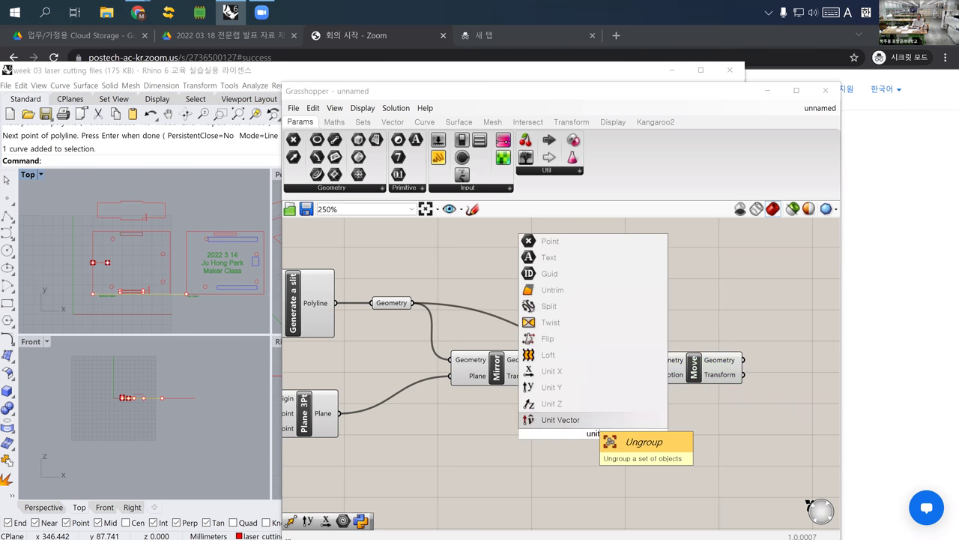
pyautogui.click(556, 371)
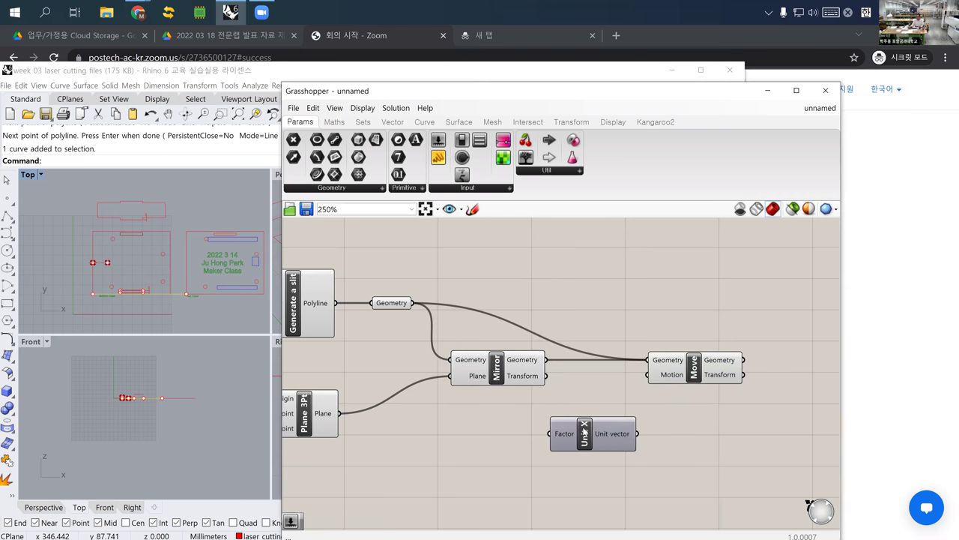
pyautogui.moveTo(574, 450); pyautogui.dragTo(643, 376)
pyautogui.click(548, 466)
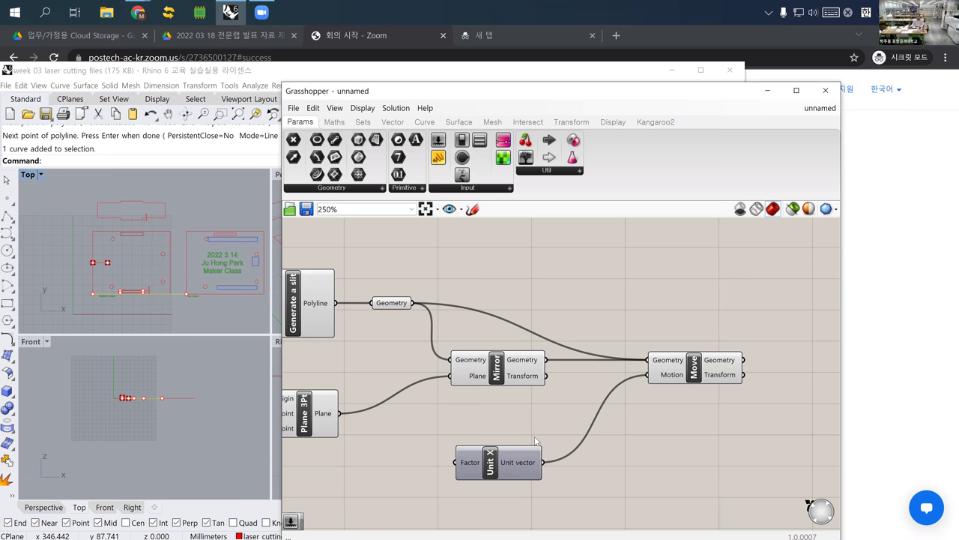
pyautogui.click(497, 465)
pyautogui.press('Delete')
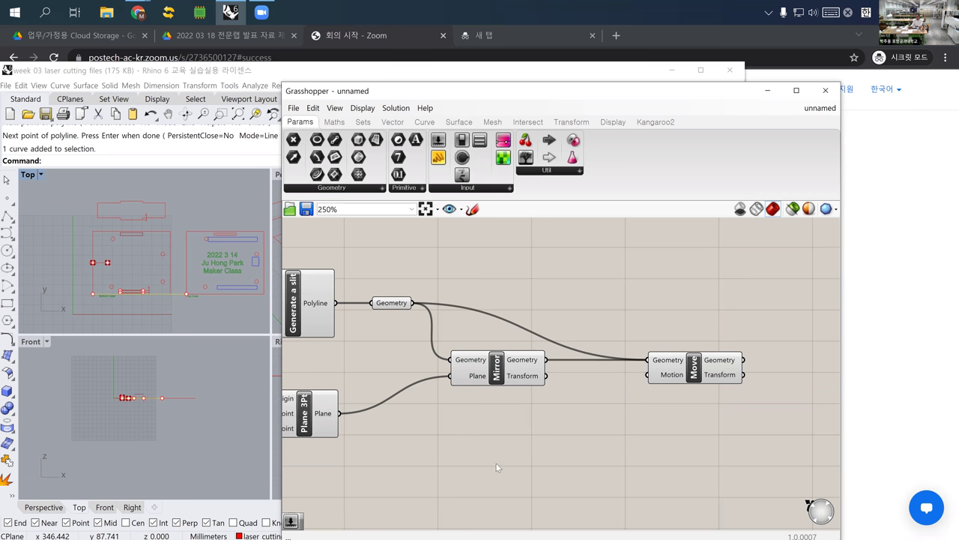
# Extract the Motion input of Move as a separate parameter and place it below the Mirror component
pyautogui.click(670, 380)
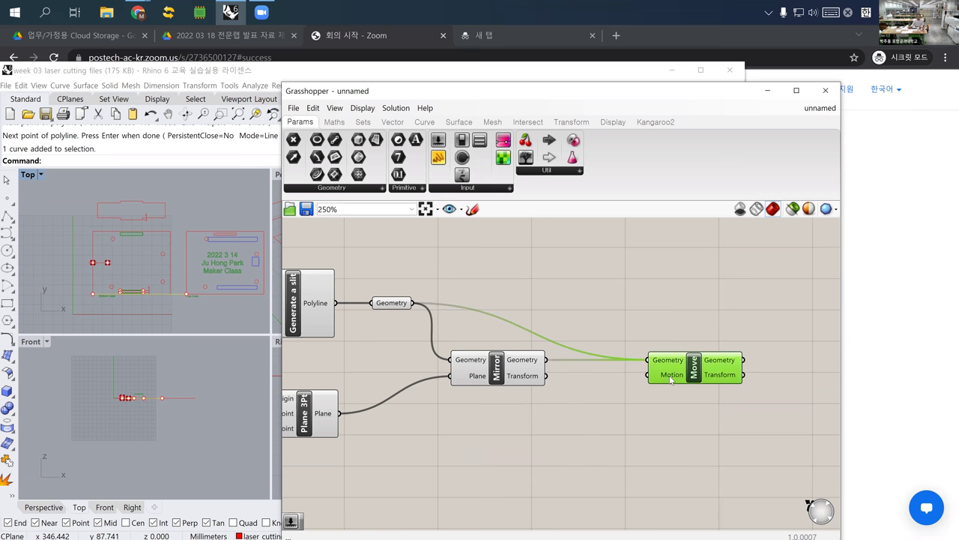
pyautogui.rightClick(671, 380)
pyautogui.click(697, 519)
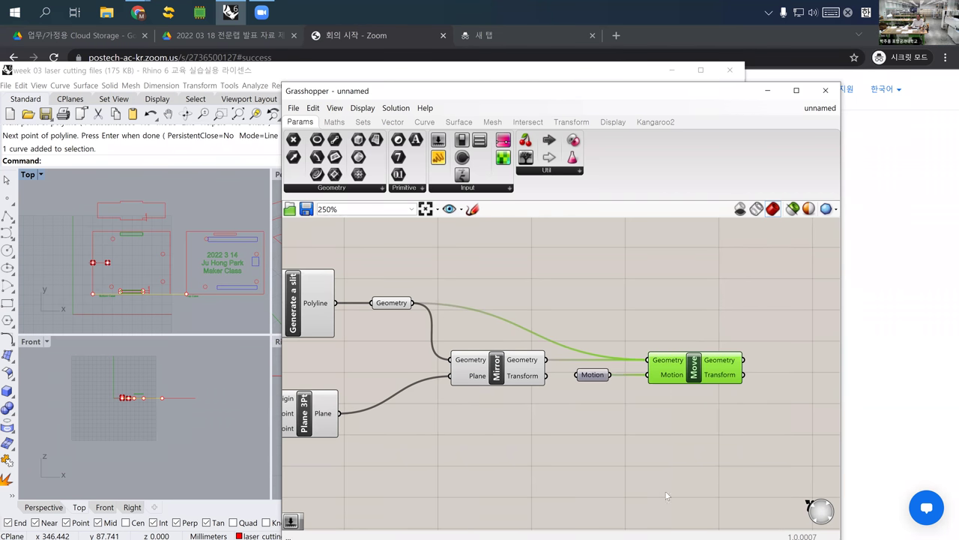
pyautogui.moveTo(590, 377); pyautogui.dragTo(495, 455)
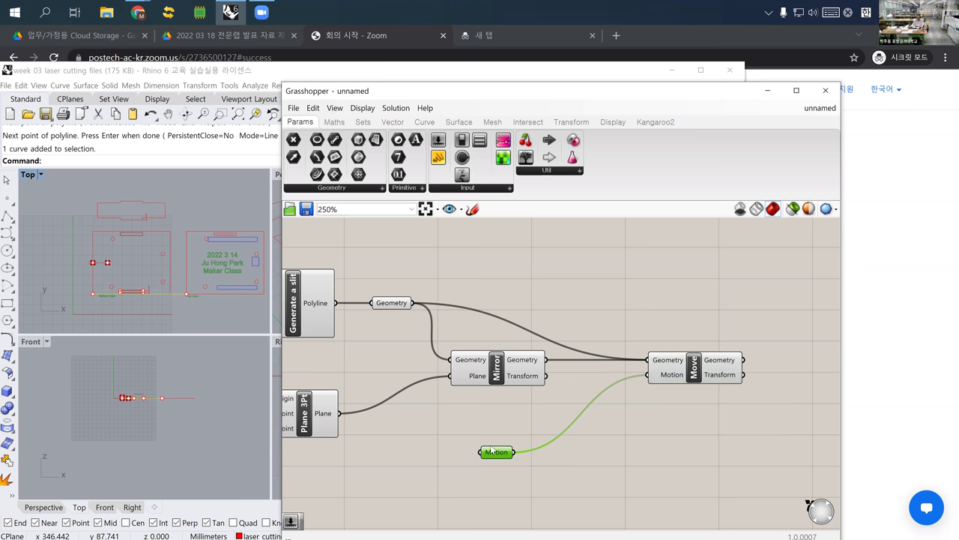
# Try to set one vector on the Motion parameter by picking its end point near the bottom case in the Top view
pyautogui.rightClick(494, 453)
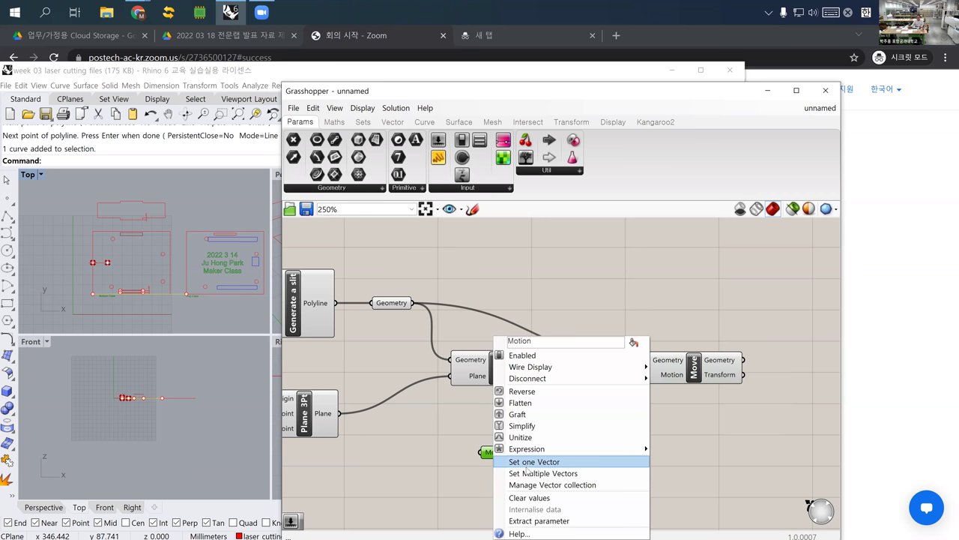
pyautogui.click(525, 463)
pyautogui.click(73, 313)
pyautogui.moveTo(113, 232); pyautogui.dragTo(138, 177, button='right')
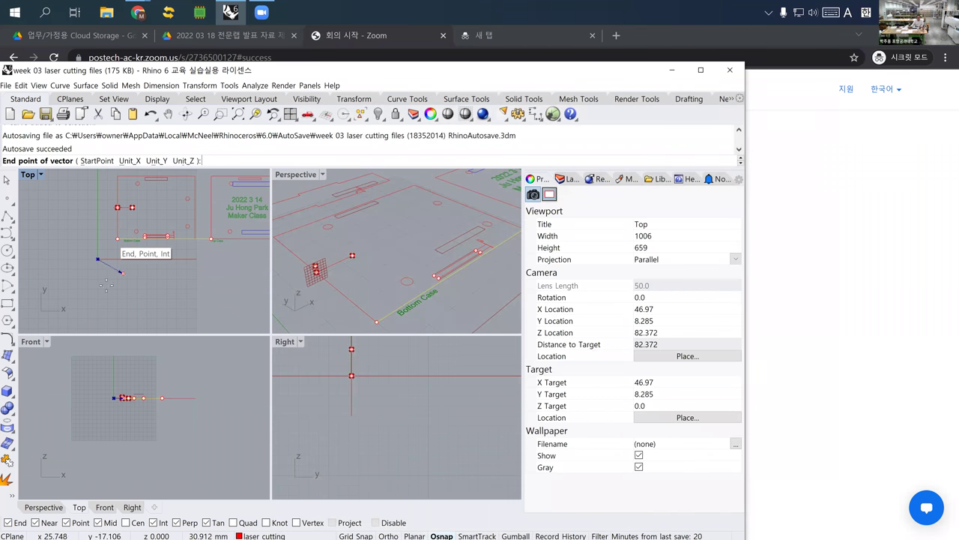
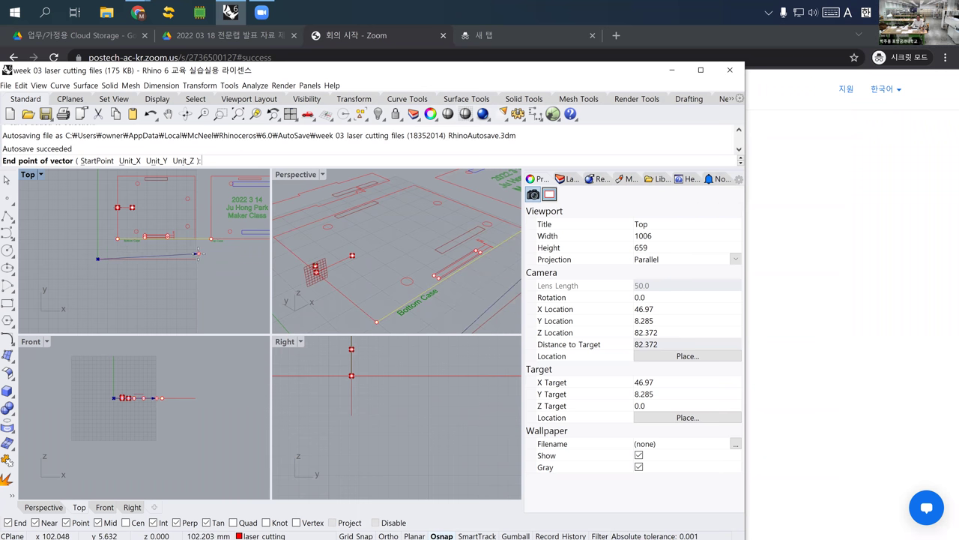
pyautogui.click(190, 250)
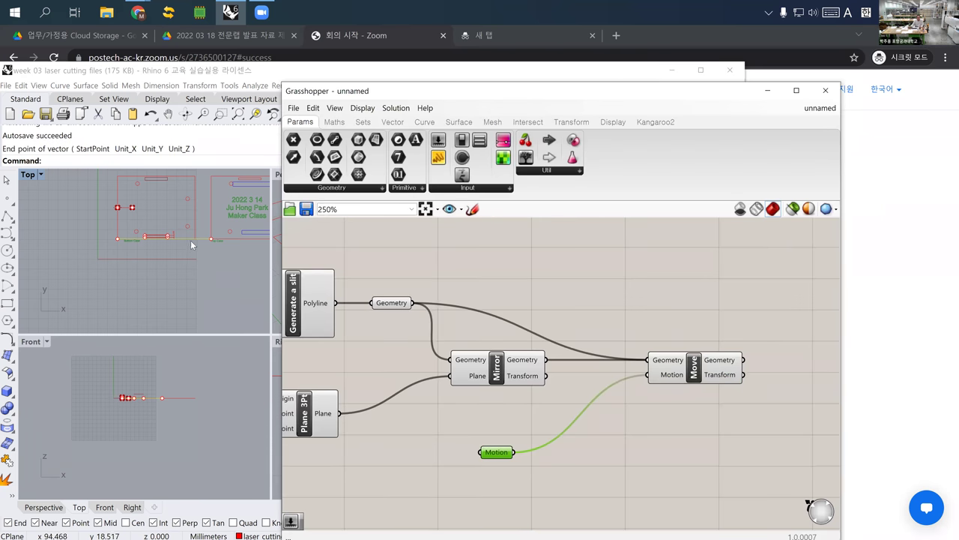
# Move the line between the two cases from its left endpoint to the origin (0)
pyautogui.press('space')
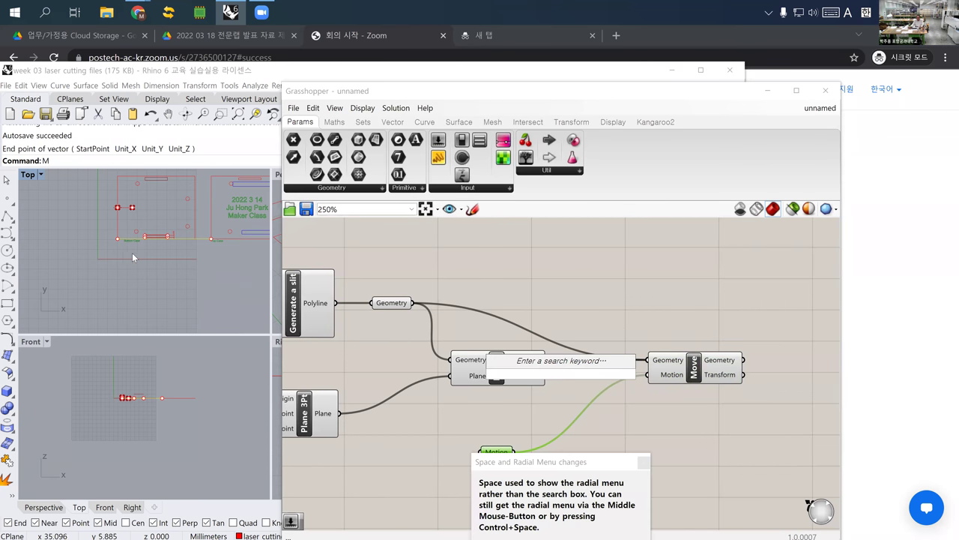
pyautogui.click(132, 252)
pyautogui.write('M')
pyautogui.click(188, 253)
pyautogui.click(202, 239)
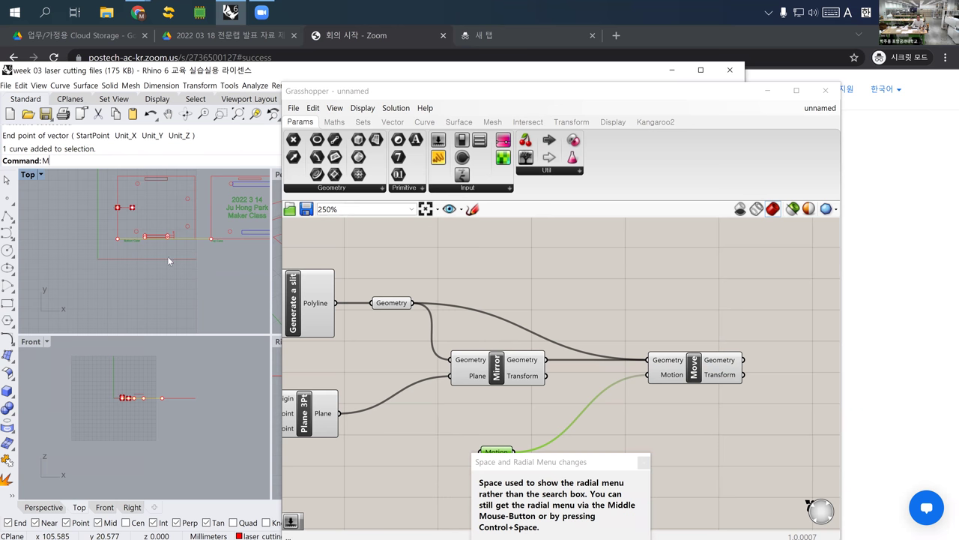
pyautogui.write('m')
pyautogui.press('Return')
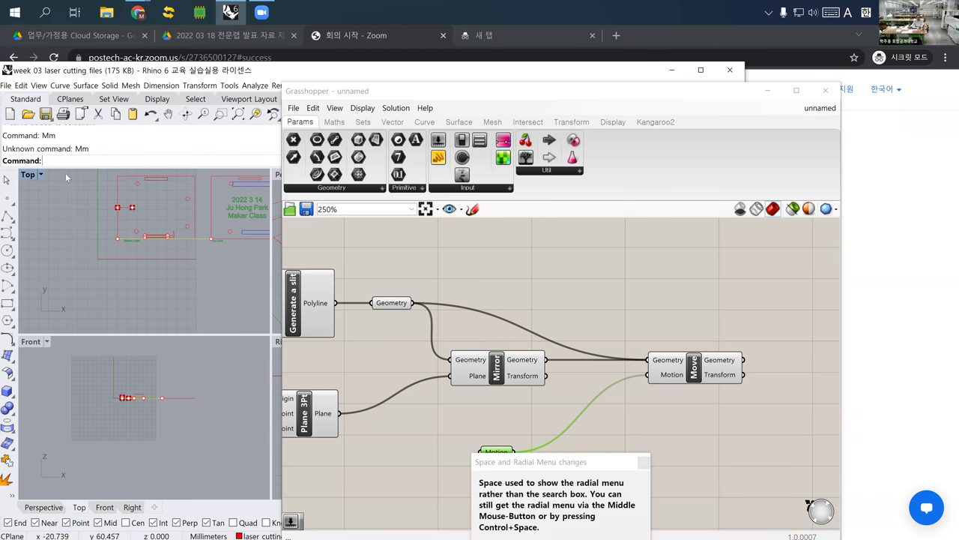
pyautogui.write('m')
pyautogui.press('Return')
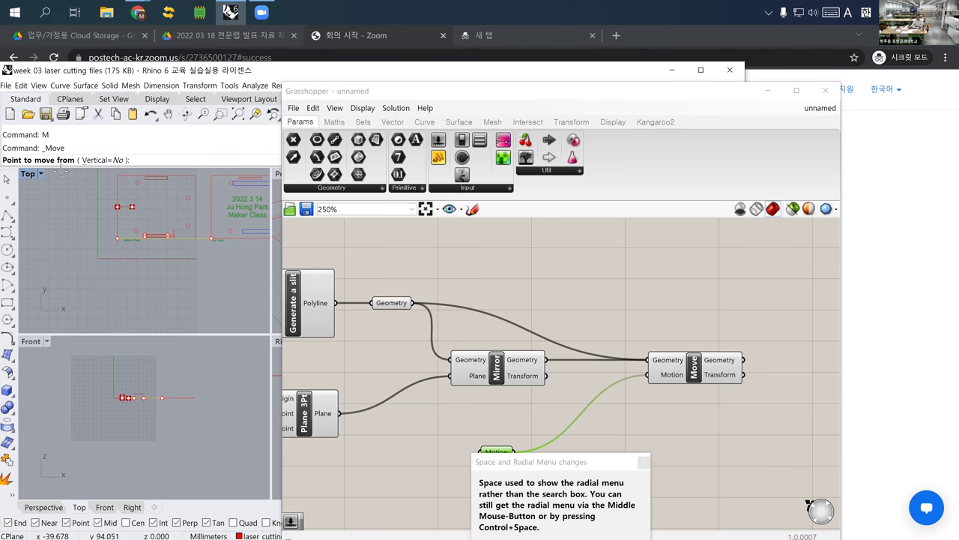
pyautogui.scroll(5, 97, 233)
pyautogui.click(139, 242)
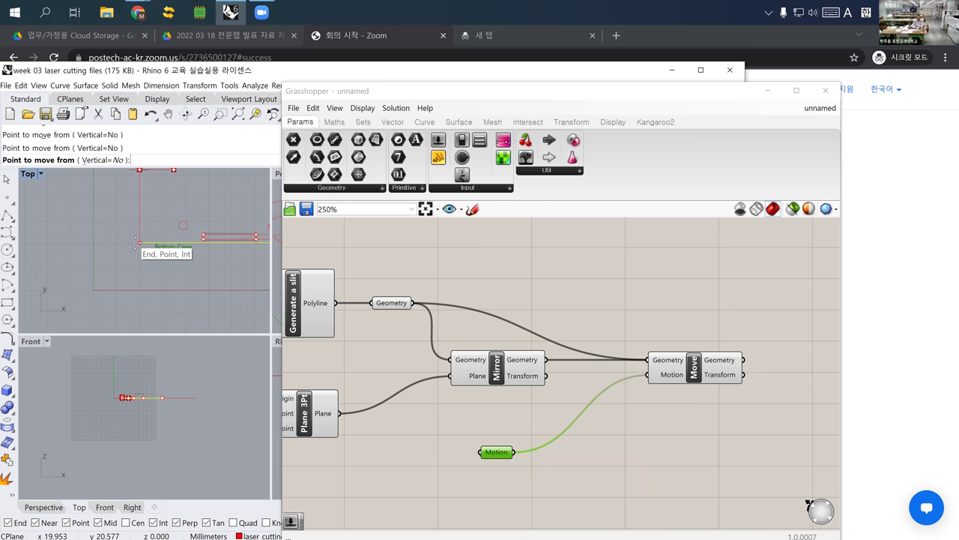
pyautogui.write('0')
pyautogui.press('Return')
pyautogui.scroll(-3, 88, 304)
pyautogui.click(137, 283)
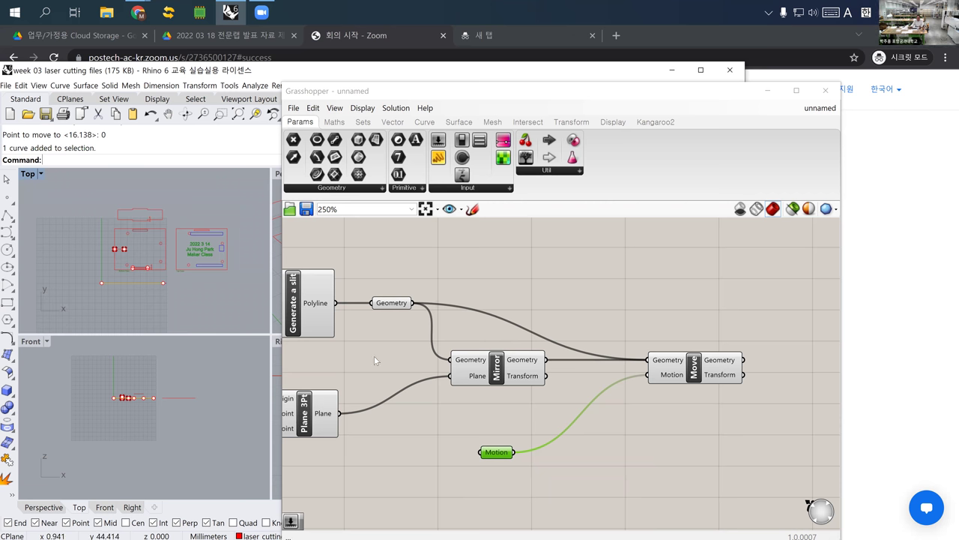
# Set one vector on the Motion parameter, using the far endpoint of the line at the origin as its end point
pyautogui.click(422, 434)
pyautogui.click(496, 454)
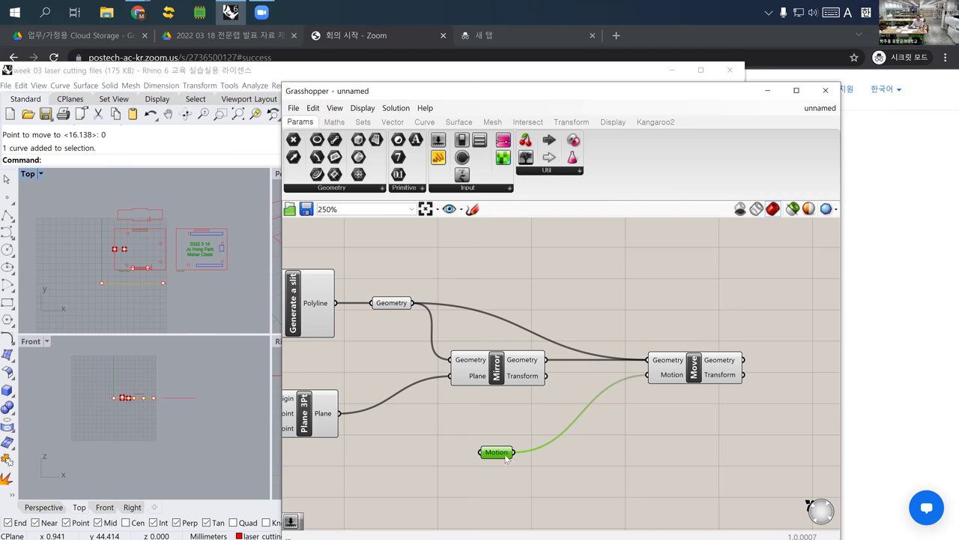
pyautogui.rightClick(505, 456)
pyautogui.click(528, 462)
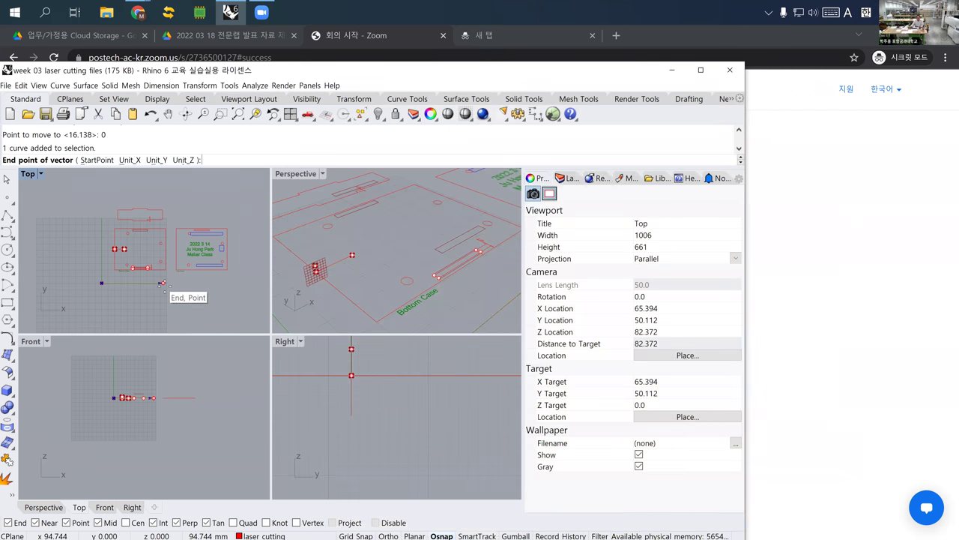
pyautogui.click(165, 290)
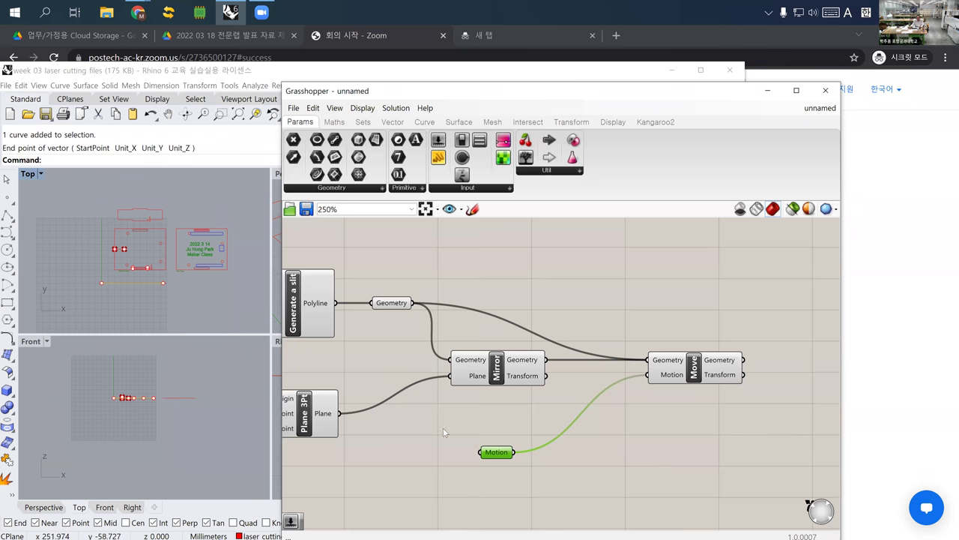
# Select the Move component to check the copied slits on the top case, and delete the old slit curve near its upper edge
pyautogui.click(697, 378)
pyautogui.scroll(5, 210, 247)
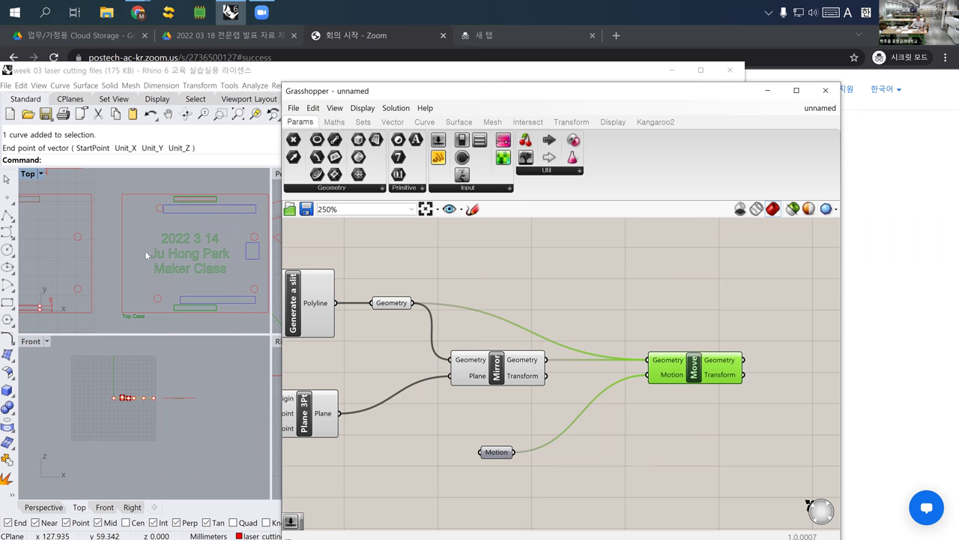
pyautogui.moveTo(145, 250); pyautogui.dragTo(177, 241, button='right')
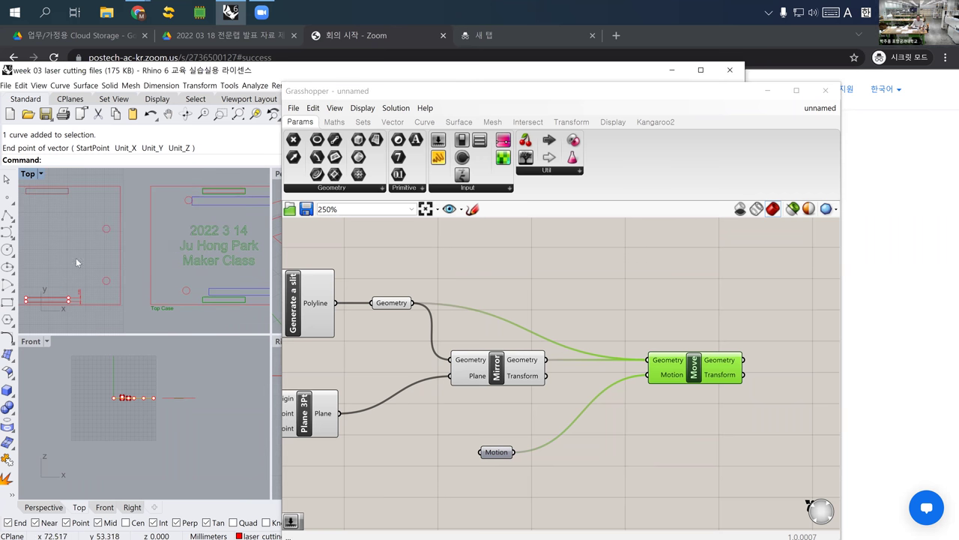
pyautogui.scroll(4, 155, 240)
pyautogui.scroll(2, 172, 224)
pyautogui.click(177, 221)
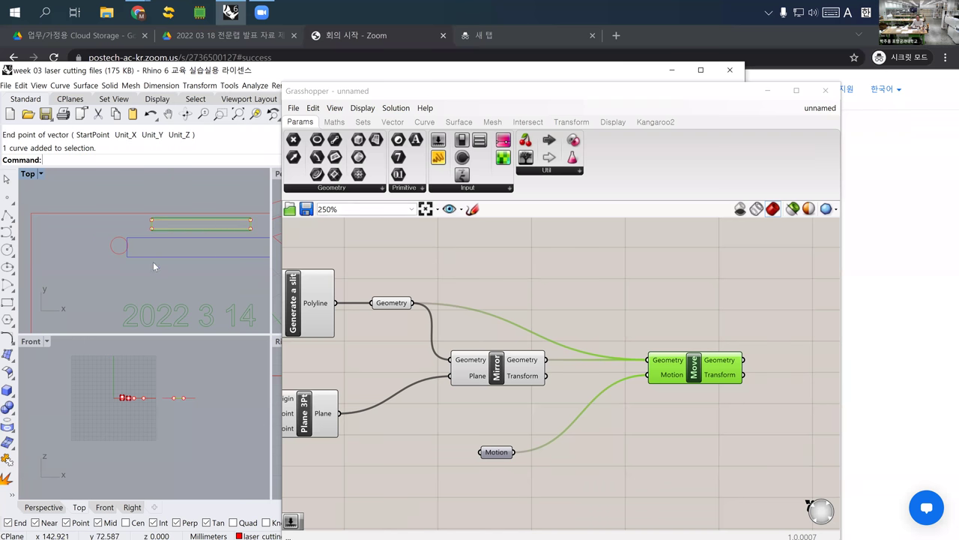
pyautogui.press('Delete')
pyautogui.scroll(-5, 148, 263)
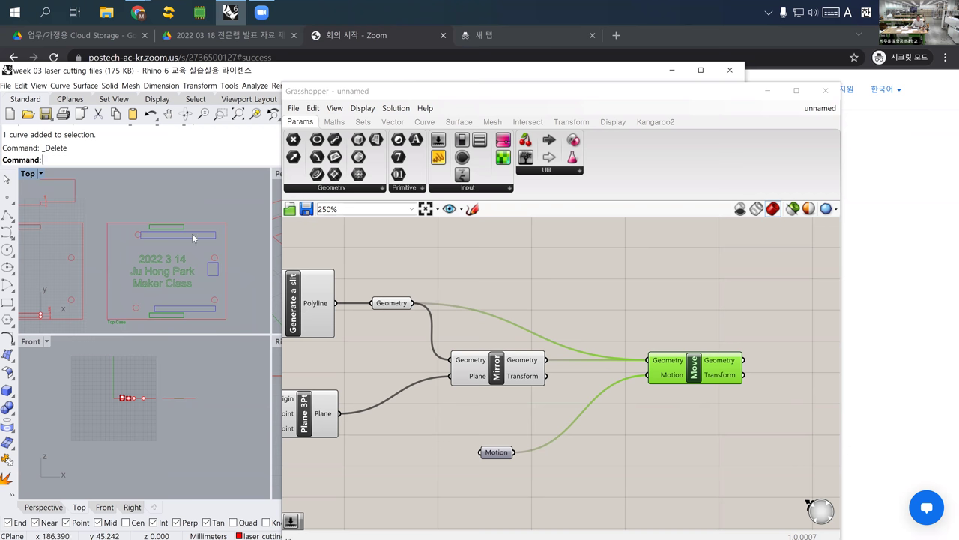
pyautogui.scroll(2, 146, 273)
pyautogui.scroll(-2, 140, 263)
pyautogui.scroll(5, 140, 264)
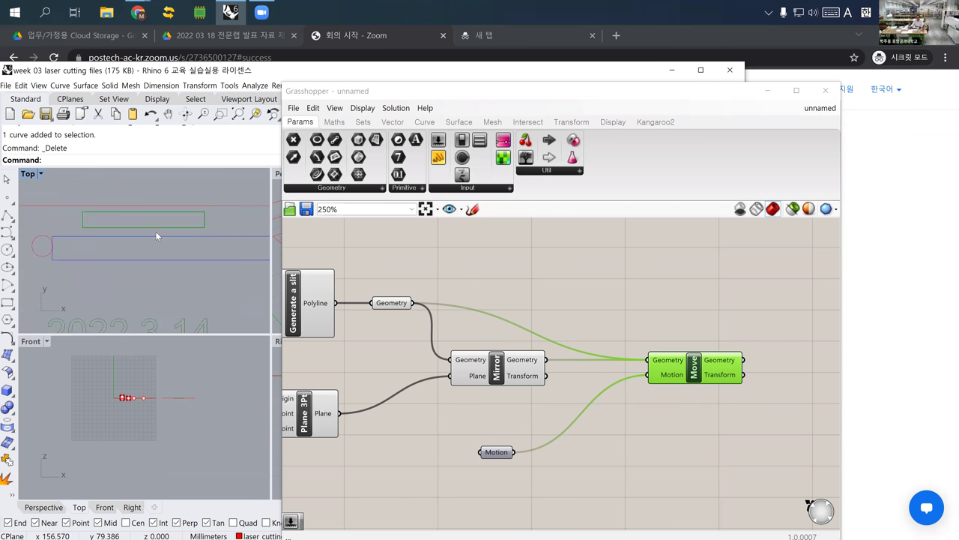
# Set the number slider feeding the slit generator's Factor input to 1.0
pyautogui.moveTo(295, 341); pyautogui.dragTo(409, 351, button='right')
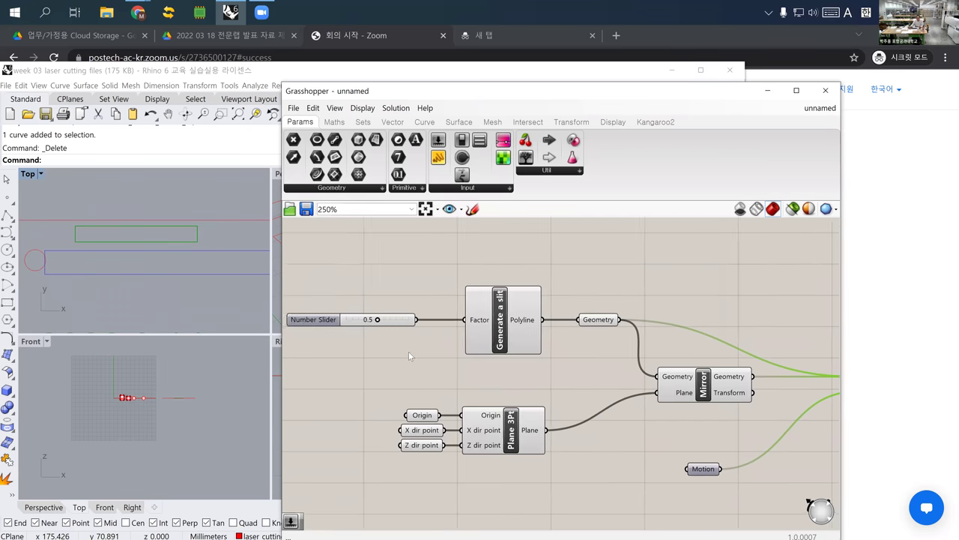
pyautogui.scroll(4, 420, 349)
pyautogui.moveTo(457, 354); pyautogui.dragTo(605, 377)
pyautogui.moveTo(457, 354); pyautogui.dragTo(568, 378)
pyautogui.scroll(-10, 502, 416)
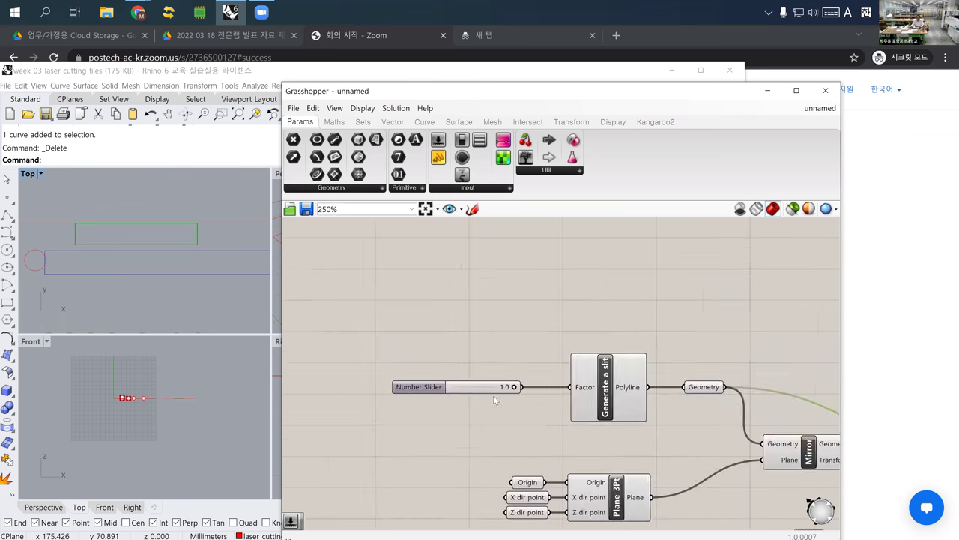
# Examine the panel outline above the bottom case and its tab dimension in the Top view, and deselect the Move component
pyautogui.click(205, 276)
pyautogui.scroll(-5, 180, 262)
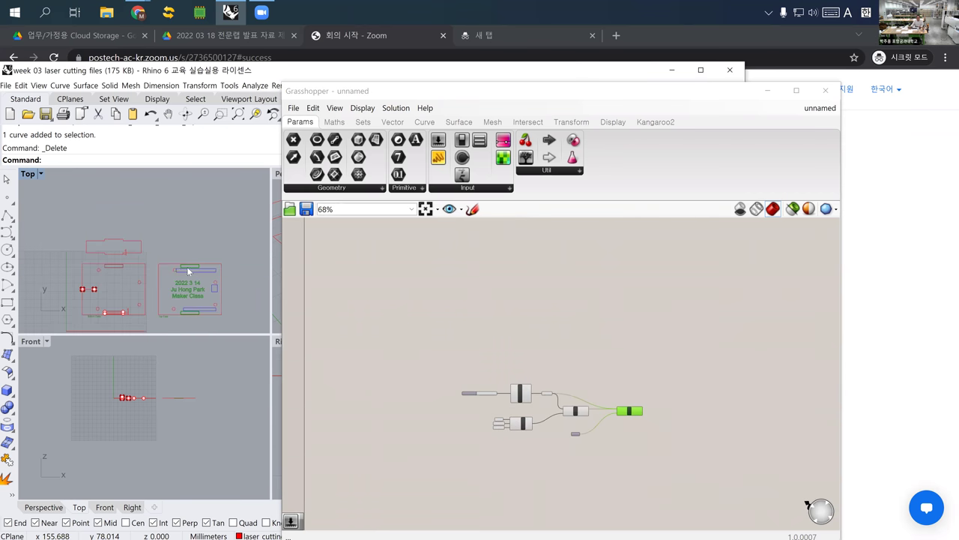
pyautogui.scroll(3, 147, 262)
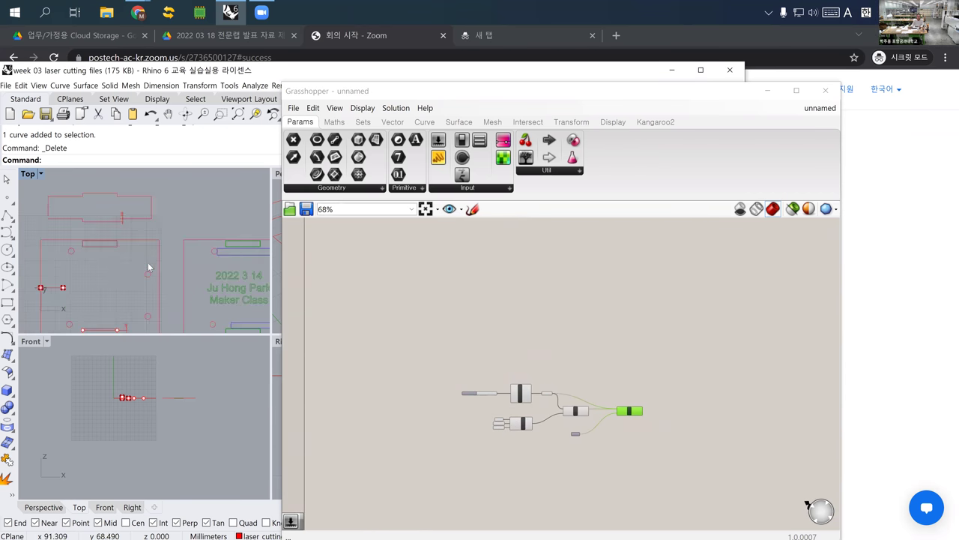
pyautogui.scroll(-3, 131, 262)
pyautogui.scroll(3, 90, 201)
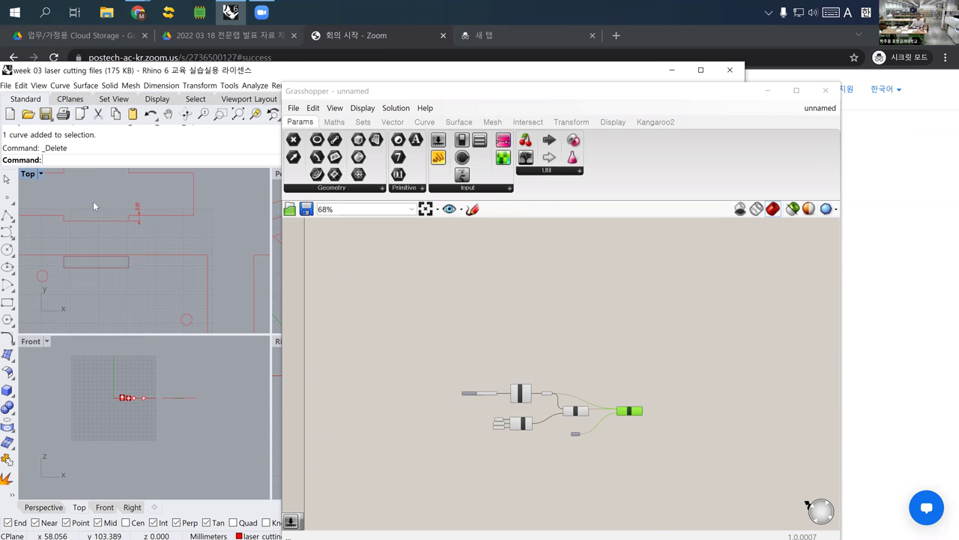
pyautogui.click(169, 215)
pyautogui.scroll(-2, 157, 232)
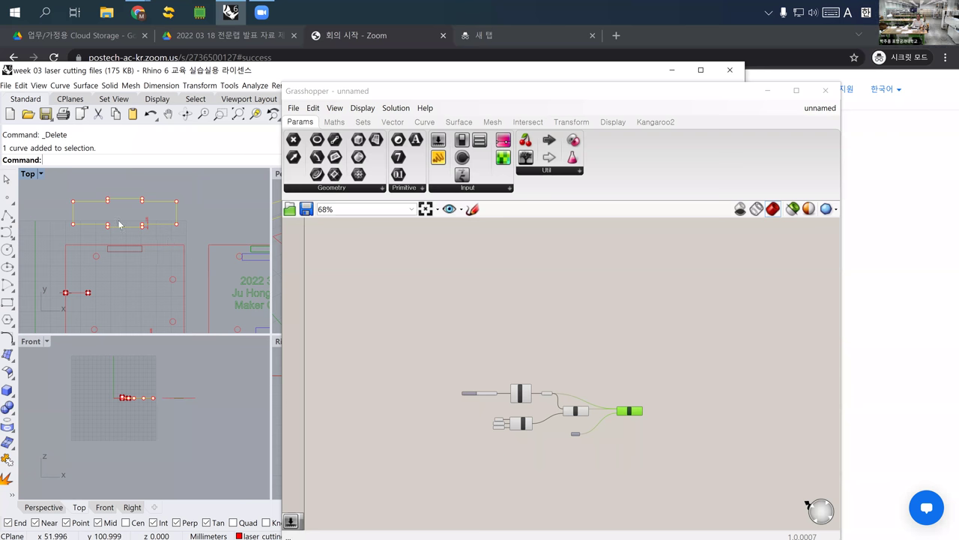
pyautogui.click(552, 378)
pyautogui.scroll(3, 552, 379)
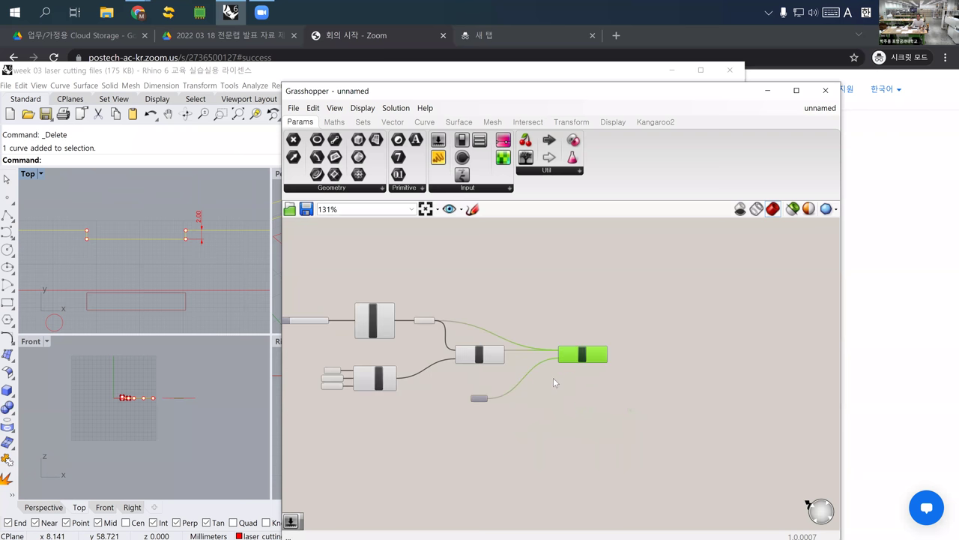
pyautogui.click(555, 392)
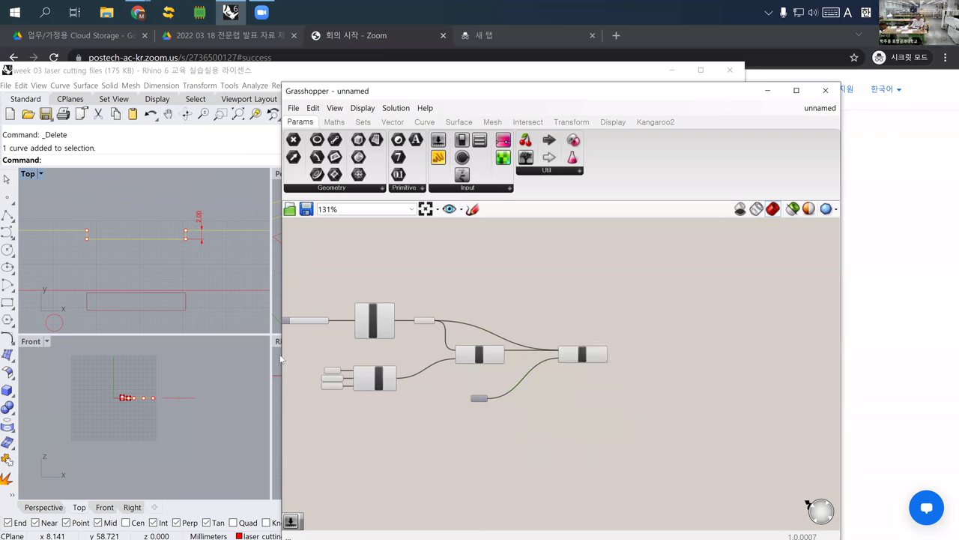
# Add a Geometry parameter to the canvas after the Move component
pyautogui.moveTo(573, 389)
pyautogui.mouseDown(button='right')
pyautogui.moveTo(618, 374)
pyautogui.moveTo(584, 374)
pyautogui.mouseUp(button='right')
pyautogui.scroll(4, 518, 371)
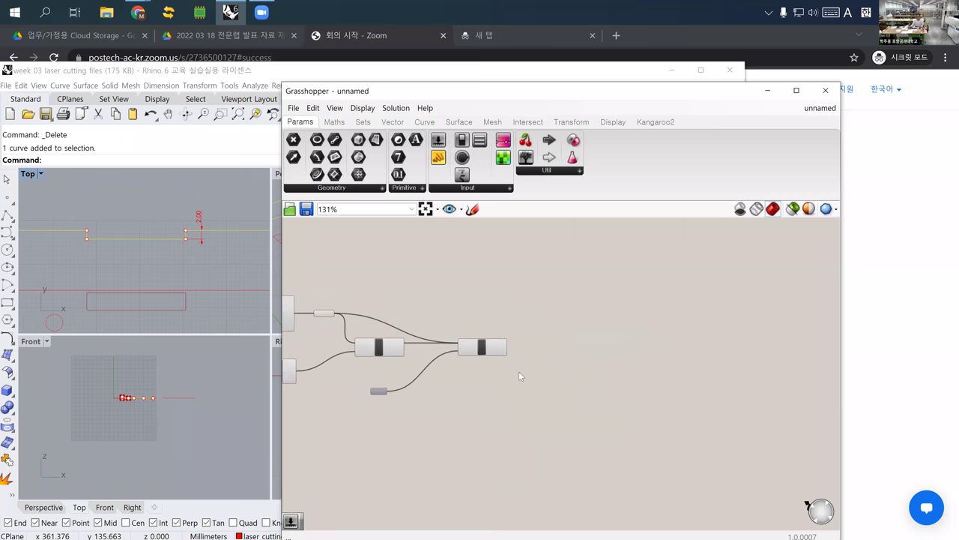
pyautogui.doubleClick(579, 321)
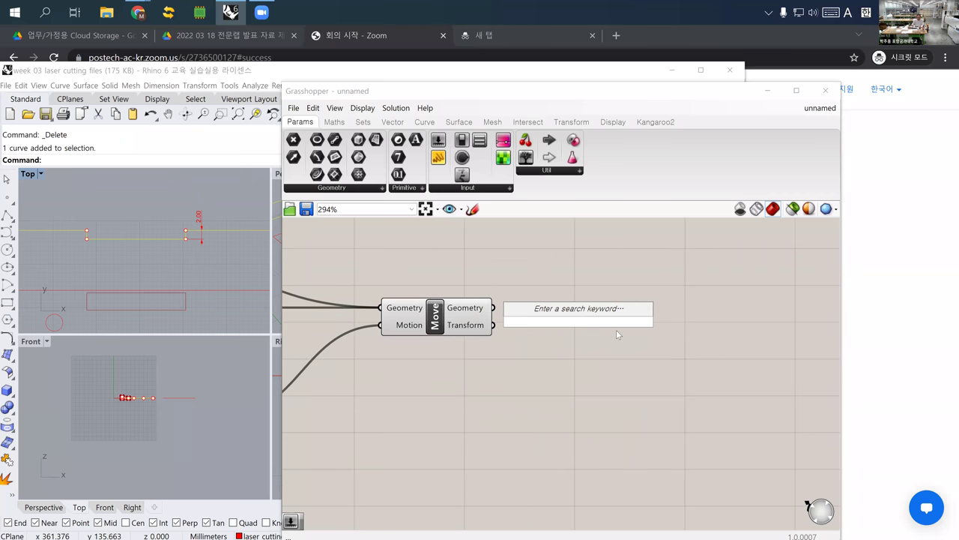
pyautogui.write('geo')
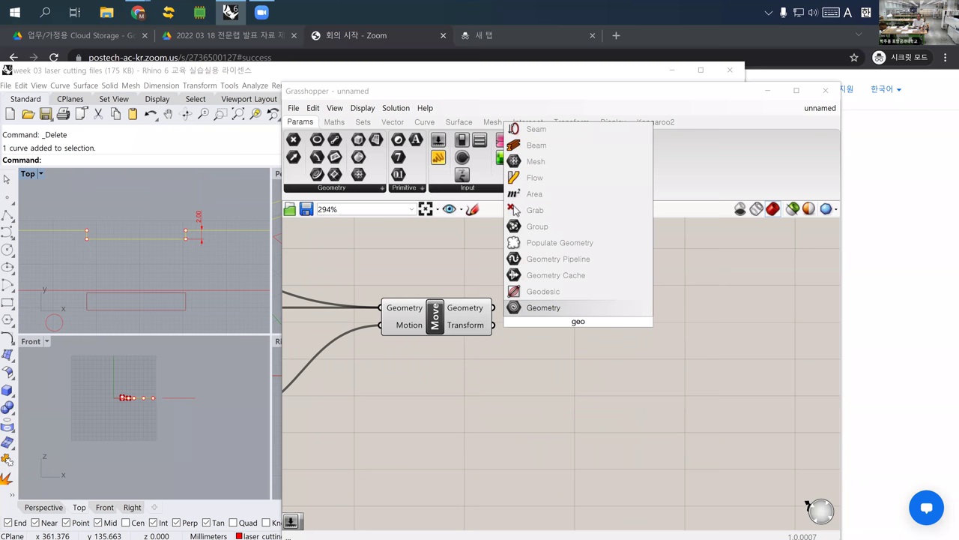
pyautogui.press('Return')
pyautogui.click(591, 322)
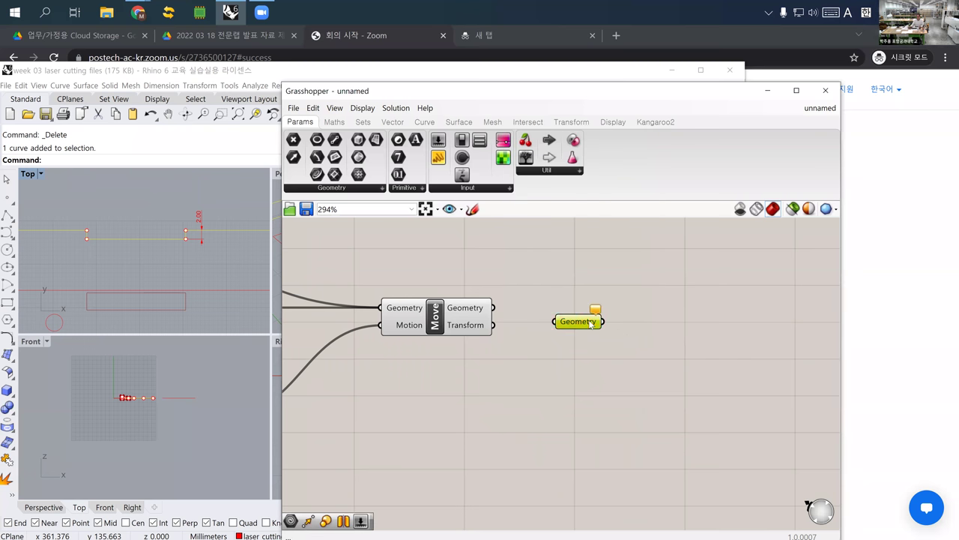
# Rename the new Geometry parameter as Slits and connect the Move component's Geometry output to it
pyautogui.rightClick(590, 328)
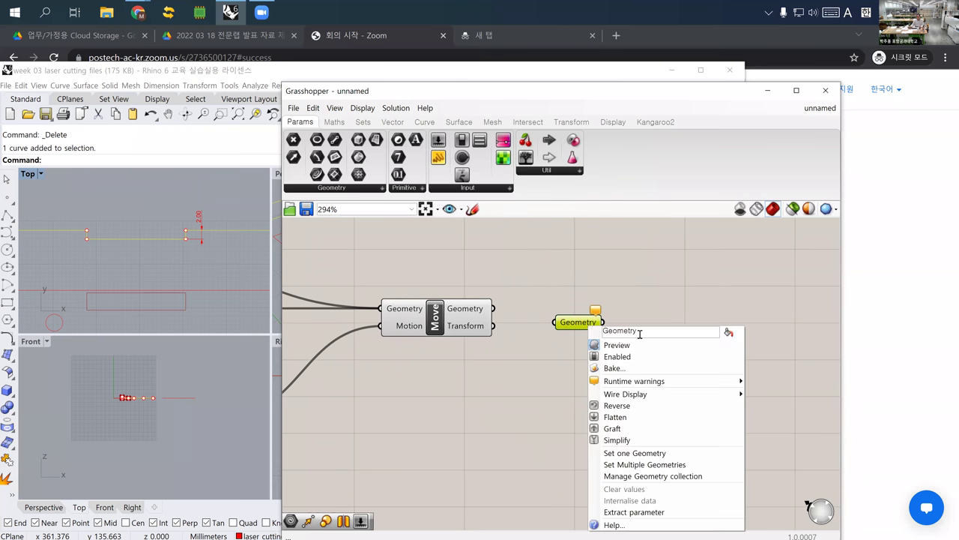
pyautogui.write('Sli')
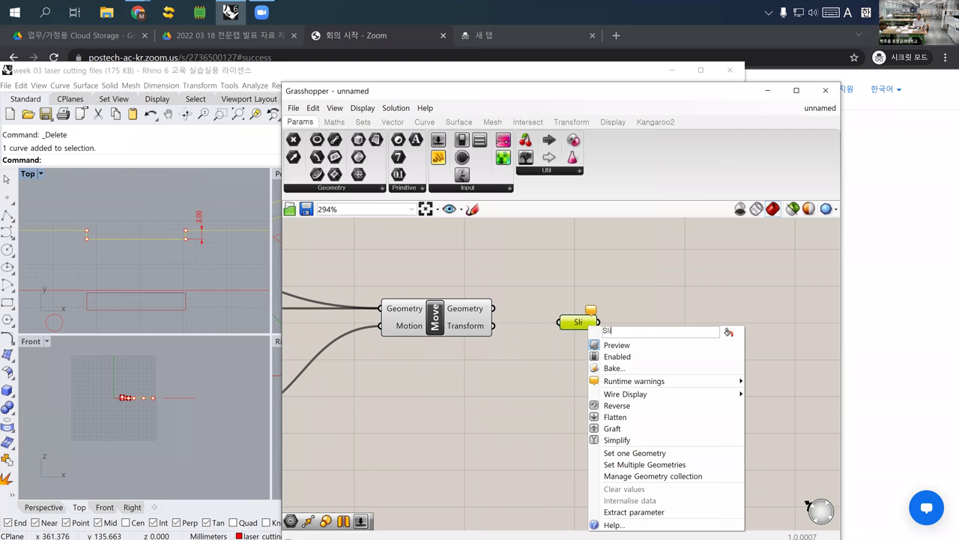
pyautogui.write('ts')
pyautogui.press('Return')
pyautogui.moveTo(494, 314); pyautogui.dragTo(672, 314)
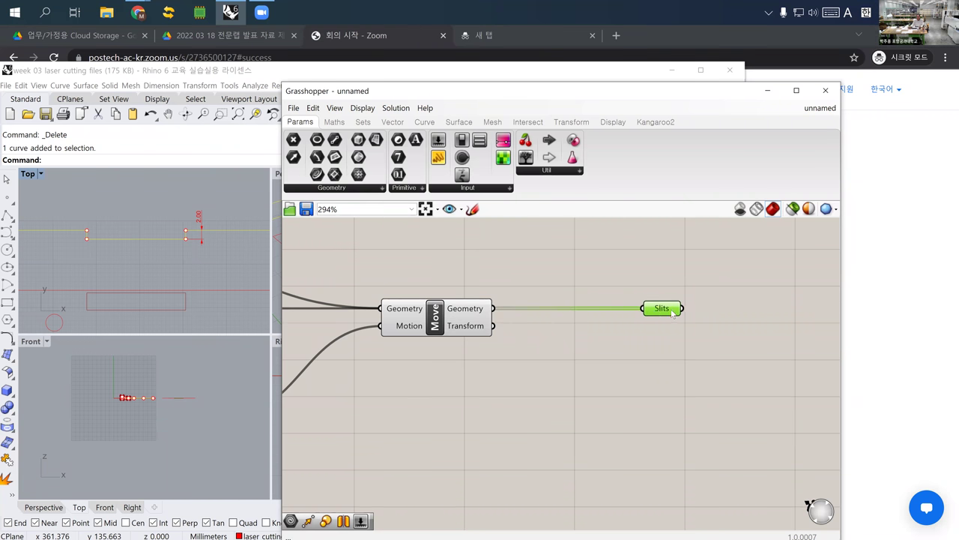
# Extend the name of the Slits parameter to Slits for Cover
pyautogui.scroll(-5, 195, 248)
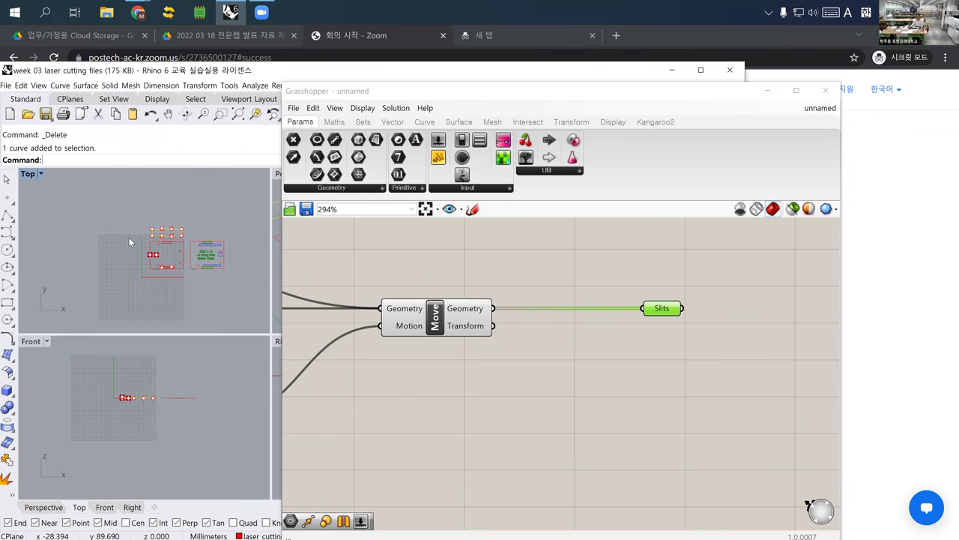
pyautogui.moveTo(593, 368); pyautogui.dragTo(614, 419, button='right')
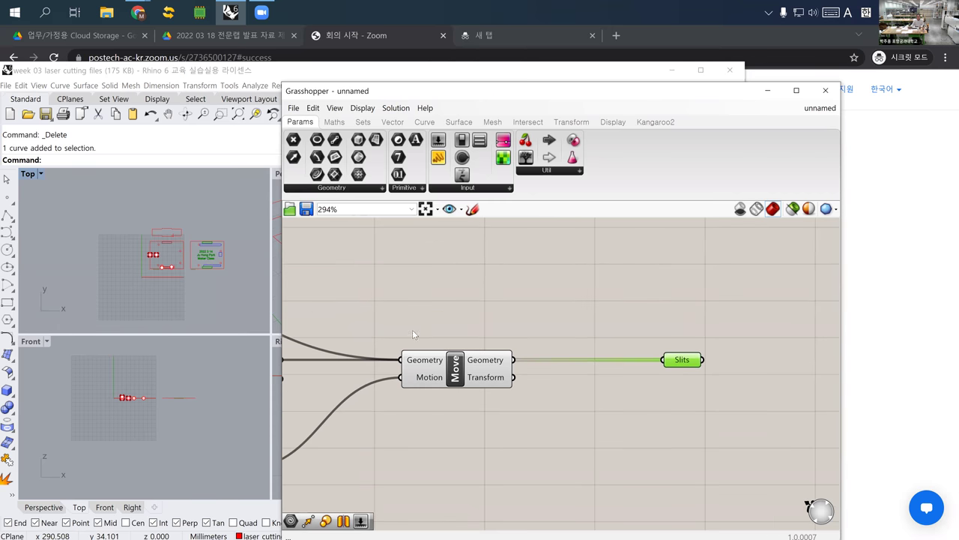
pyautogui.rightClick(681, 361)
pyautogui.write('f')
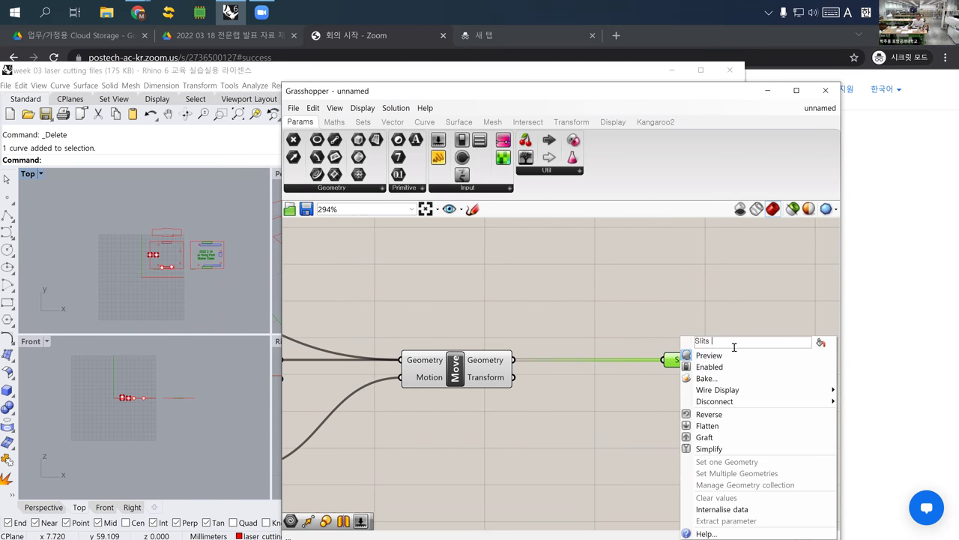
pyautogui.write('or Cover')
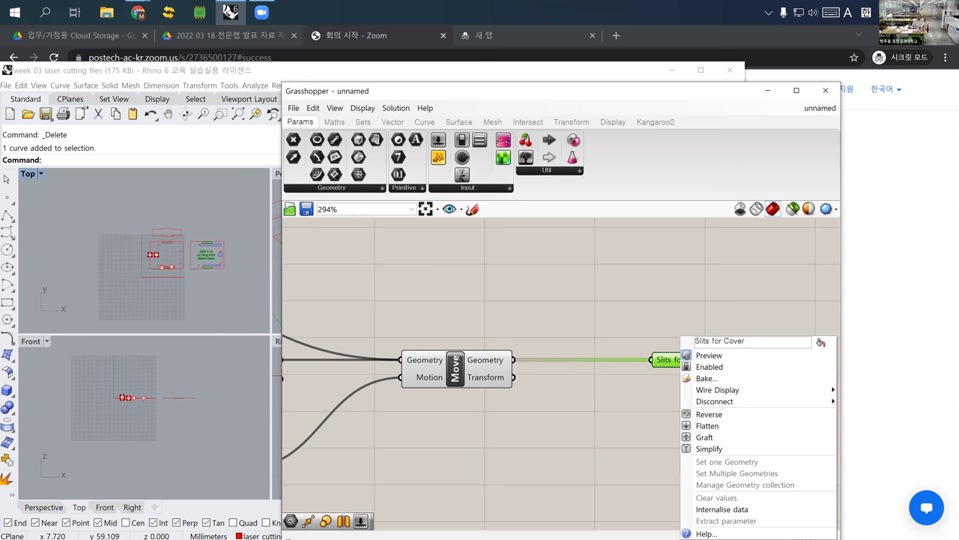
pyautogui.press('Return')
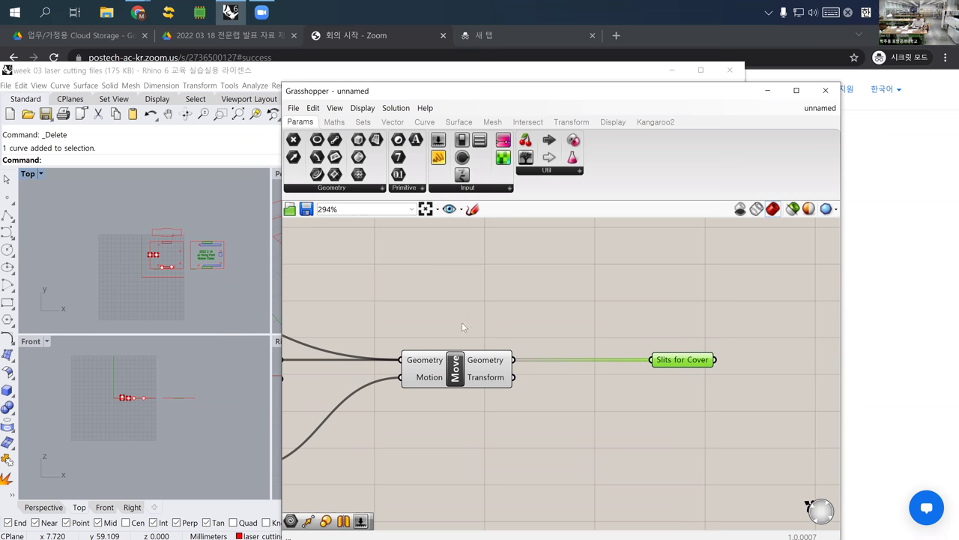
# Add another Geometry parameter above the Move component and rename it as Slits for Bottom
pyautogui.moveTo(462, 327); pyautogui.dragTo(475, 354, button='right')
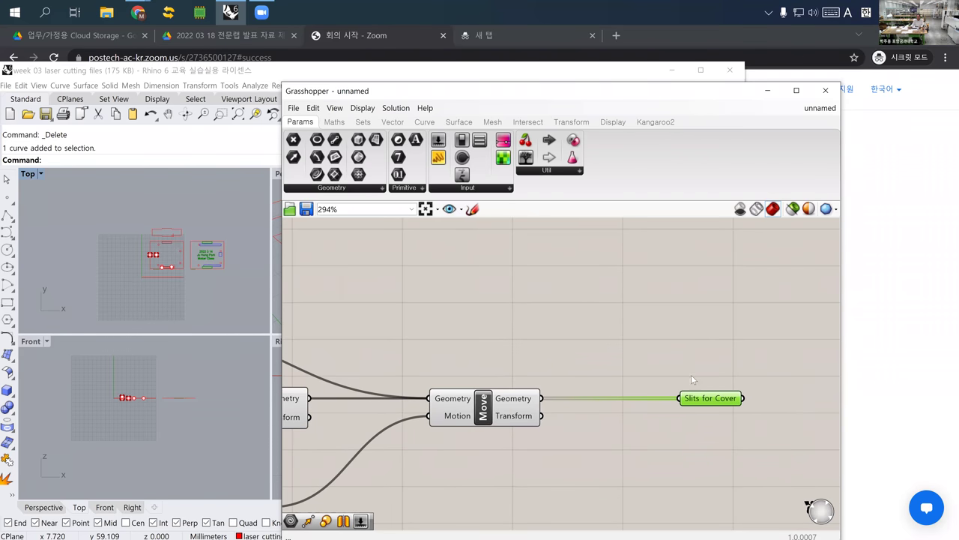
pyautogui.click(585, 317)
pyautogui.doubleClick(582, 319)
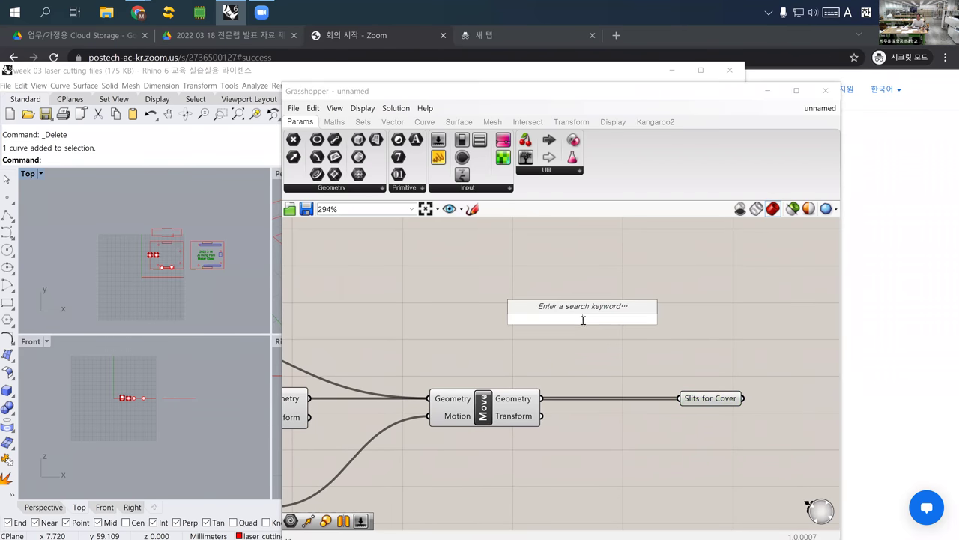
pyautogui.write('ge')
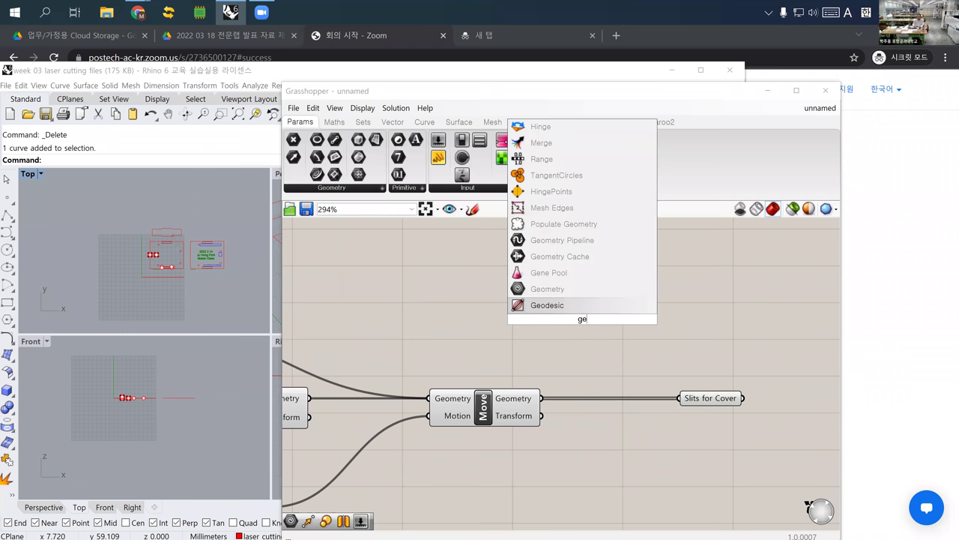
pyautogui.click(548, 289)
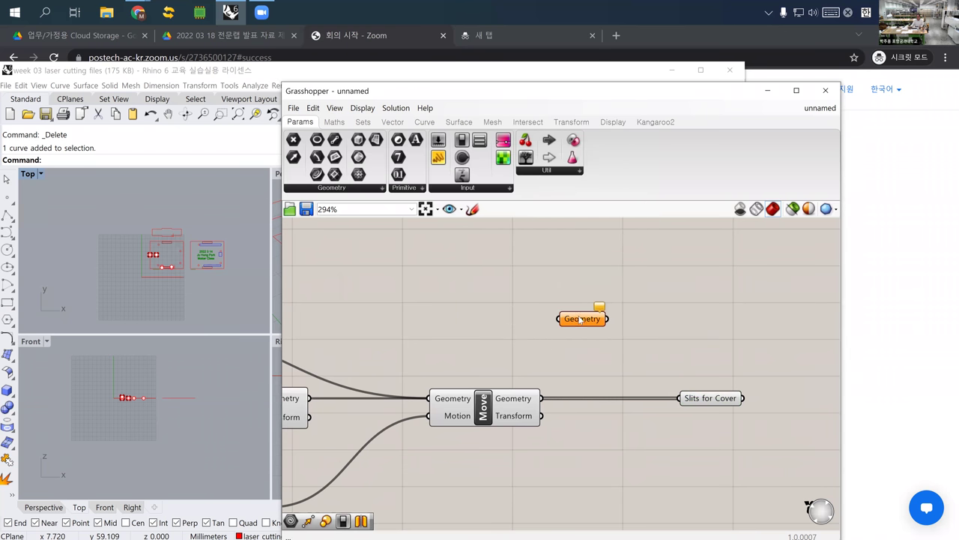
pyautogui.rightClick(587, 324)
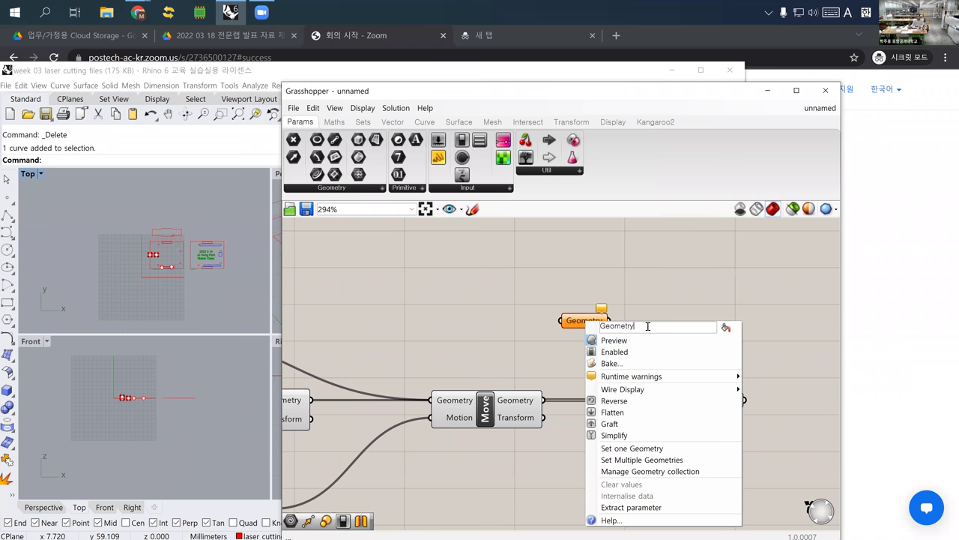
pyautogui.write('Slits for Bot')
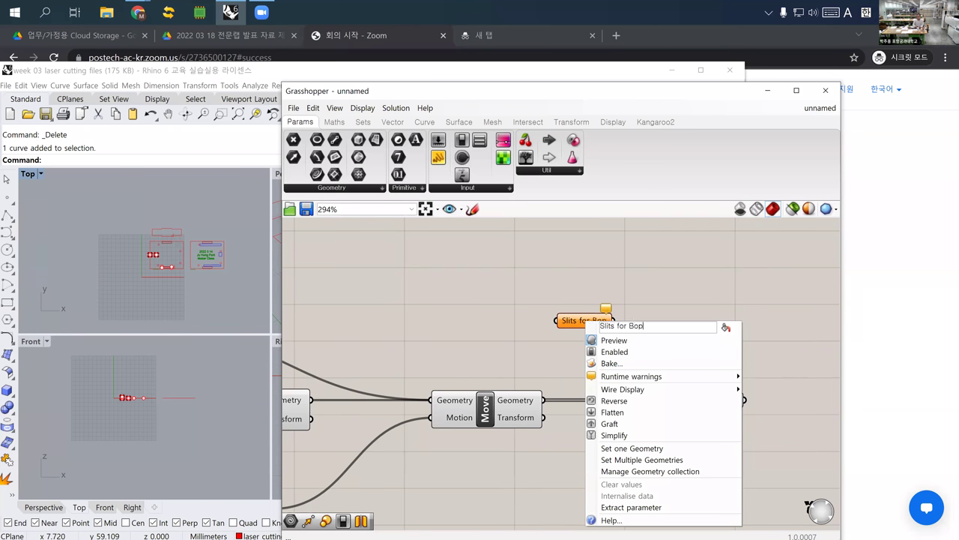
pyautogui.write('tom')
pyautogui.press('Return')
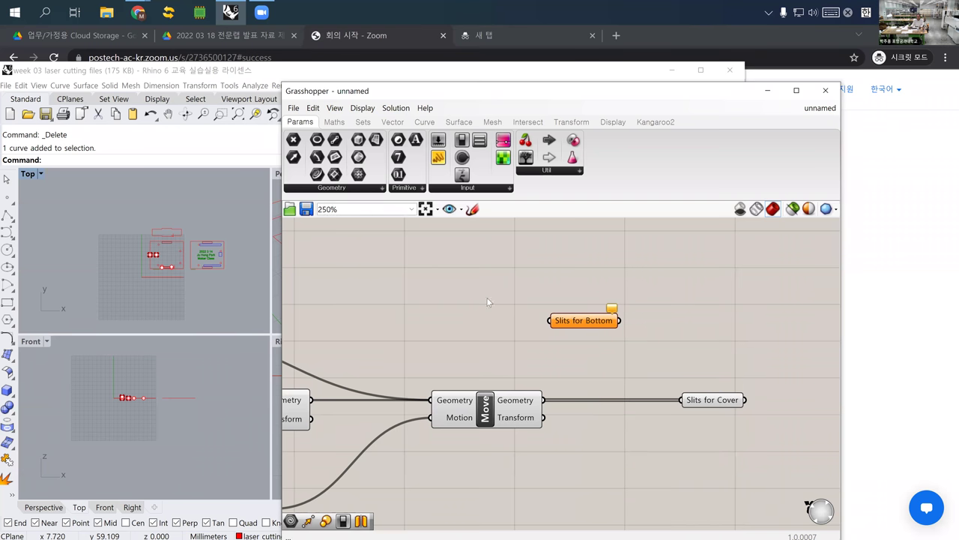
# Shift the Slits for Bottom parameter past the Move component and connect the Mirror component's Geometry output to it
pyautogui.scroll(-3, 486, 299)
pyautogui.moveTo(540, 317); pyautogui.dragTo(616, 318)
pyautogui.moveTo(416, 364); pyautogui.dragTo(504, 400, button='right')
pyautogui.scroll(4, 495, 409)
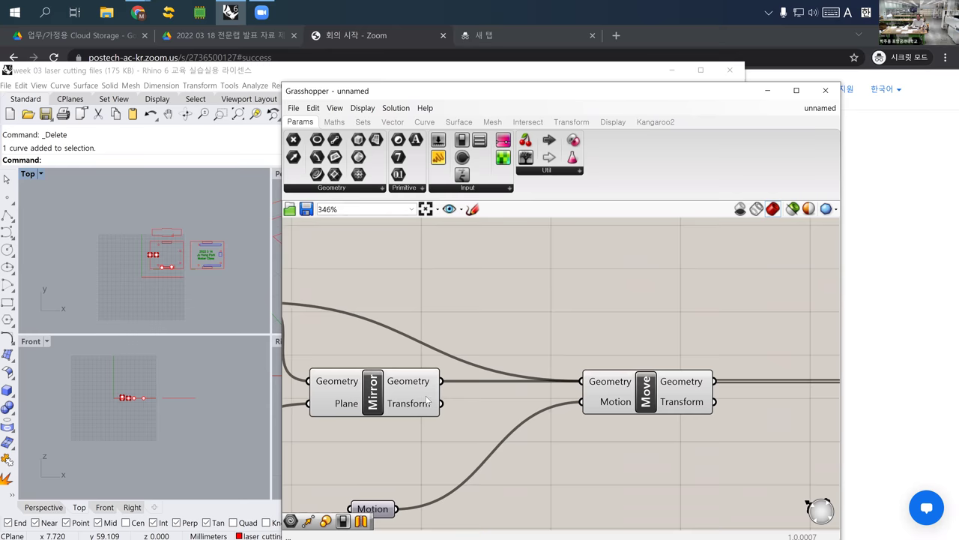
pyautogui.scroll(-2, 427, 401)
pyautogui.moveTo(350, 418); pyautogui.dragTo(656, 350)
pyautogui.moveTo(507, 332); pyautogui.dragTo(595, 347, button='right')
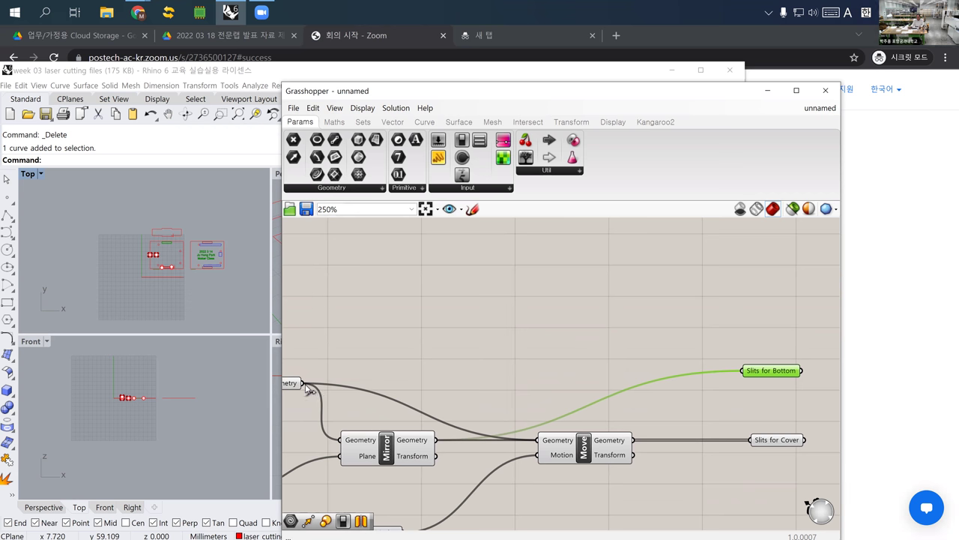
# Connect the original slit's Geometry parameter to Slits for Bottom and place that parameter just above Slits for Cover
pyautogui.moveTo(303, 384); pyautogui.dragTo(740, 371)
pyautogui.moveTo(707, 396); pyautogui.dragTo(479, 354, button='right')
pyautogui.moveTo(506, 344); pyautogui.dragTo(514, 383)
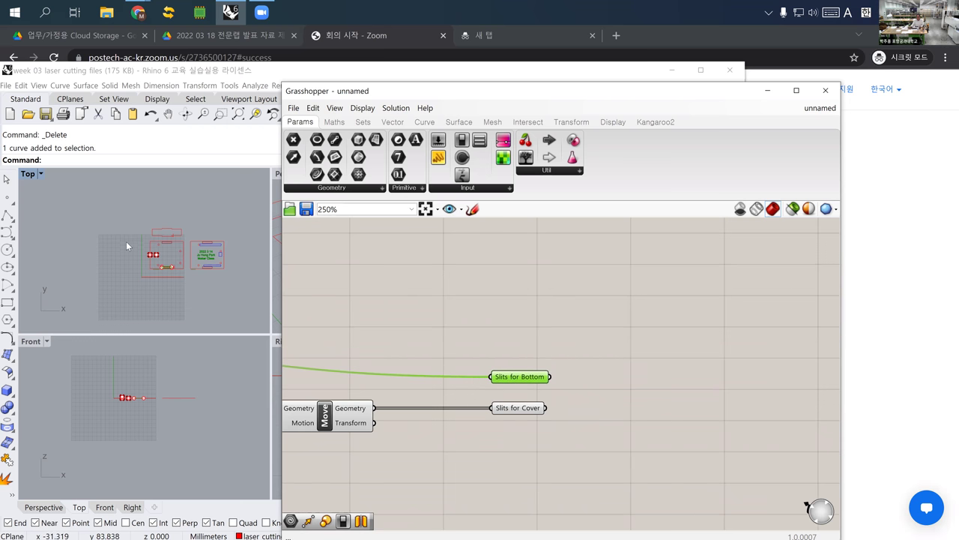
# Add the Mirror component's Geometry output as a second source of Slits for Bottom, and select Slits for Cover to check its slits
pyautogui.scroll(4, 183, 252)
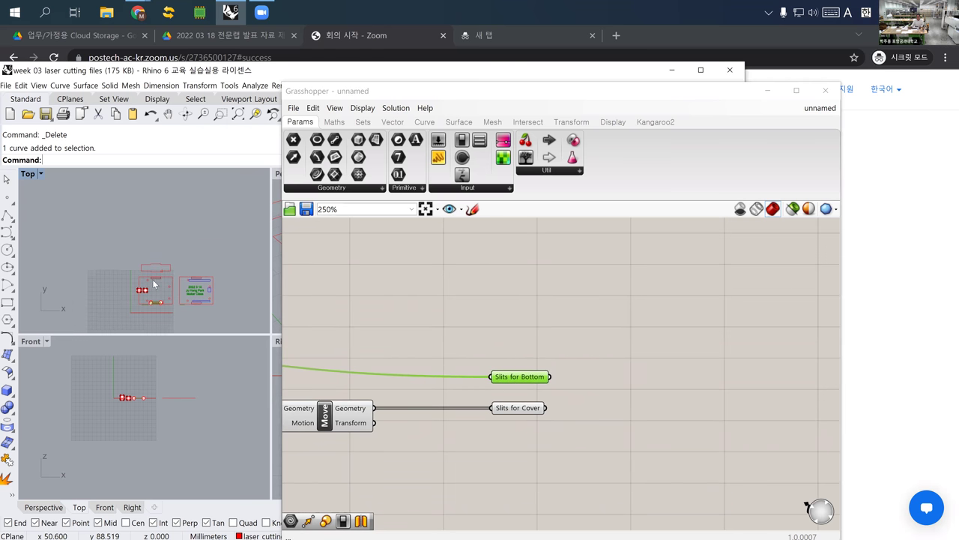
pyautogui.click(530, 383)
pyautogui.scroll(3, 126, 299)
pyautogui.moveTo(348, 323); pyautogui.dragTo(525, 340, button='right')
pyautogui.scroll(5, 623, 361)
pyautogui.moveTo(623, 361); pyautogui.dragTo(490, 357, button='right')
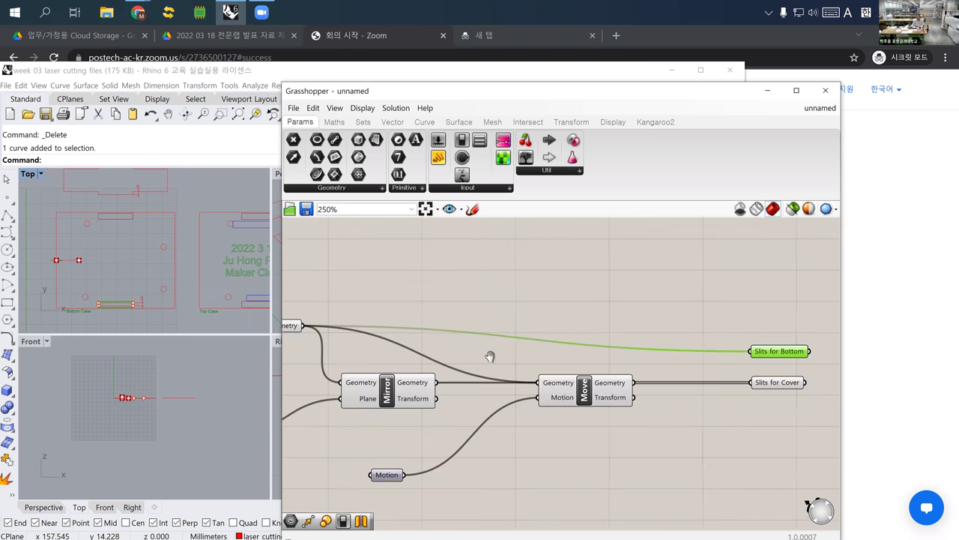
pyautogui.moveTo(435, 392); pyautogui.dragTo(740, 358)
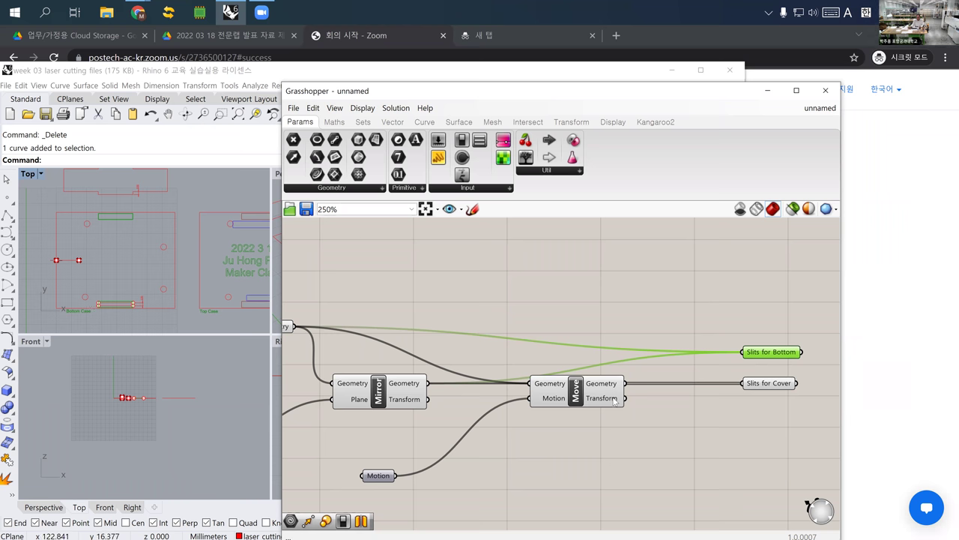
pyautogui.click(763, 386)
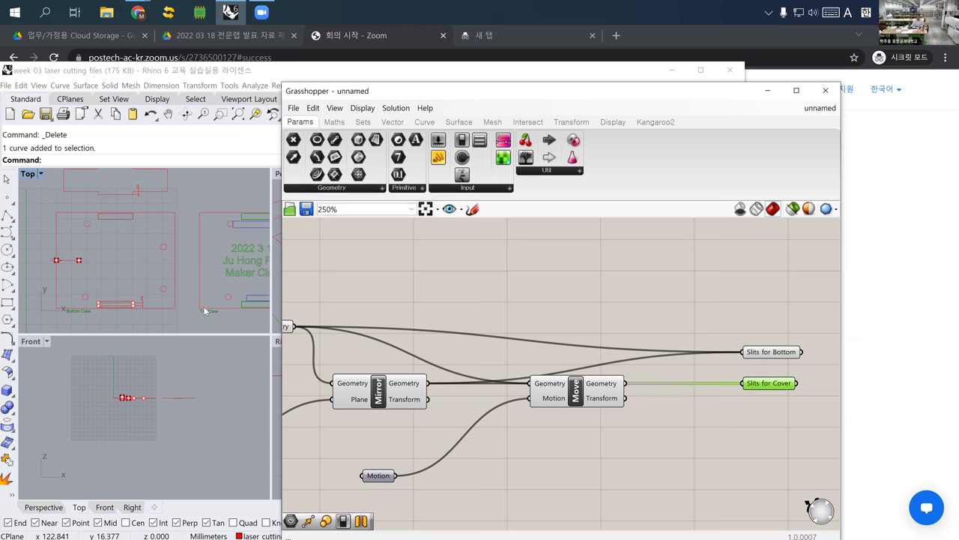
pyautogui.moveTo(87, 253); pyautogui.dragTo(151, 265, button='right')
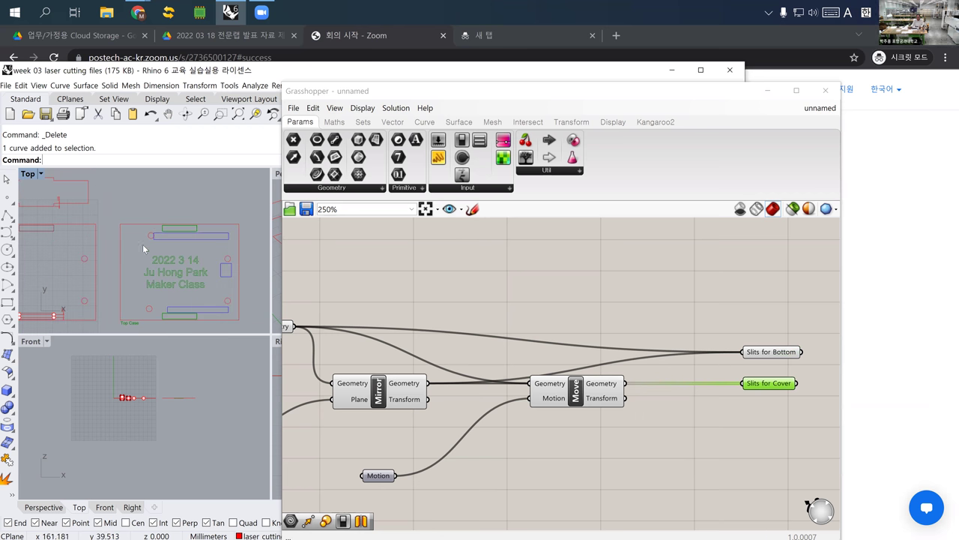
# Group the scaling, mirror plane, Mirror, Move and Motion components between the number slider and the two slit output parameters into one cluster
pyautogui.click(618, 468)
pyautogui.scroll(-3, 549, 450)
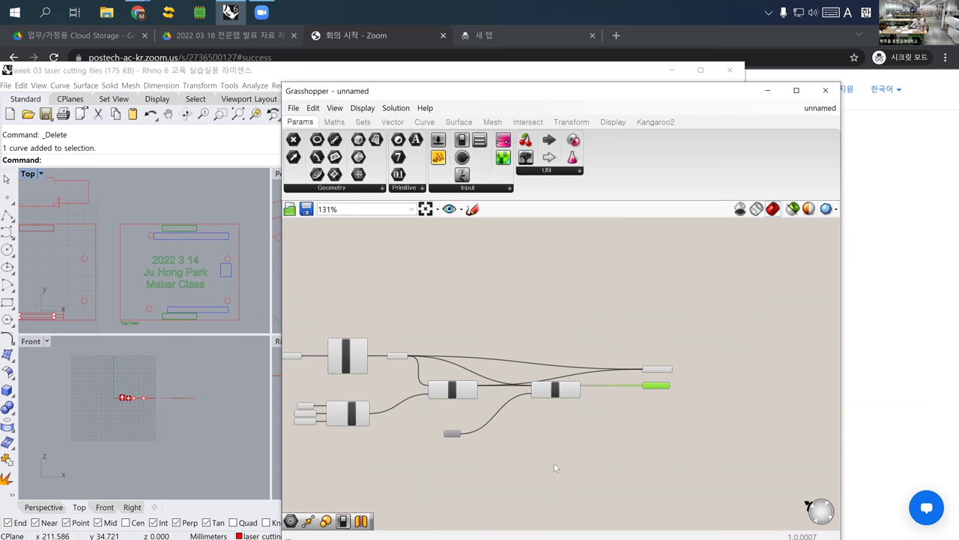
pyautogui.moveTo(634, 420); pyautogui.dragTo(640, 400, button='right')
pyautogui.moveTo(122, 229); pyautogui.dragTo(189, 262, button='right')
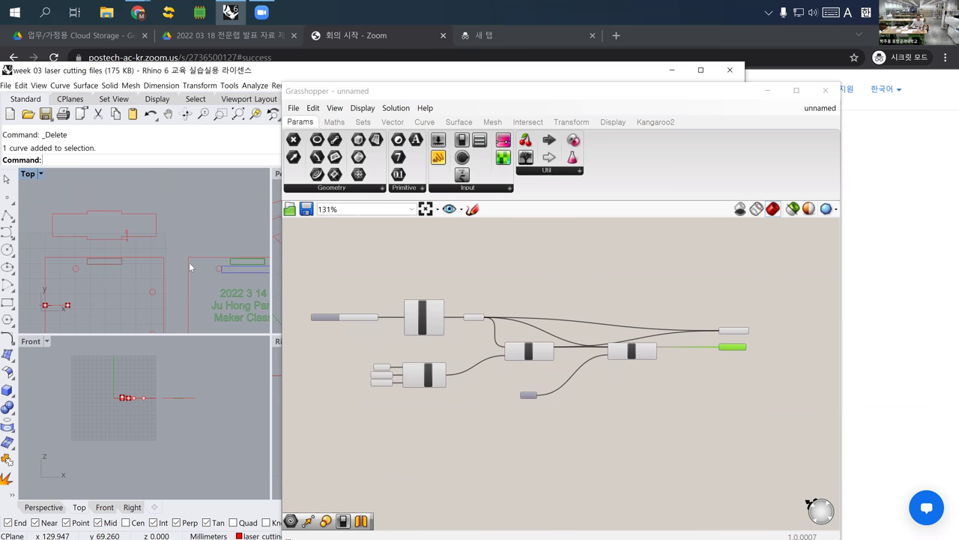
pyautogui.moveTo(420, 359); pyautogui.dragTo(397, 352, button='right')
pyautogui.moveTo(328, 260); pyautogui.dragTo(648, 412)
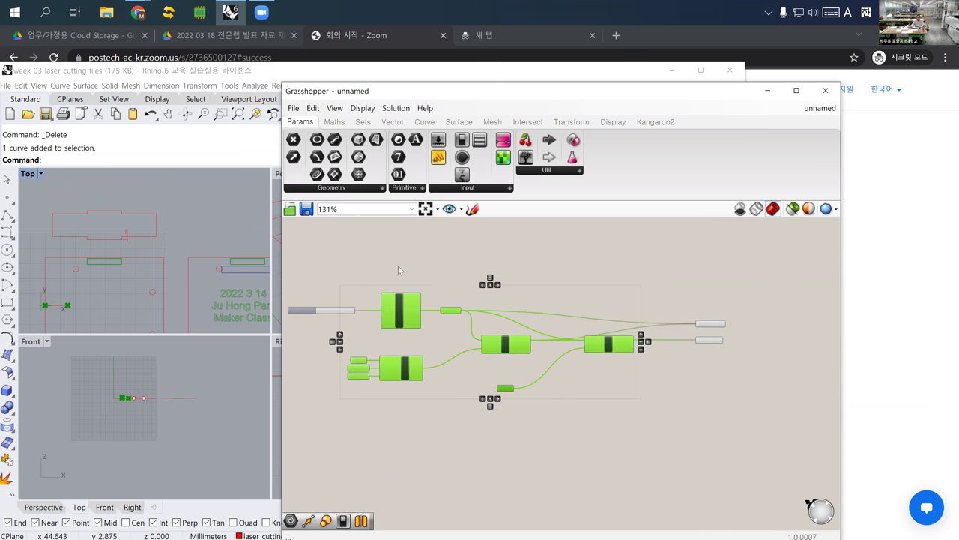
pyautogui.click(313, 109)
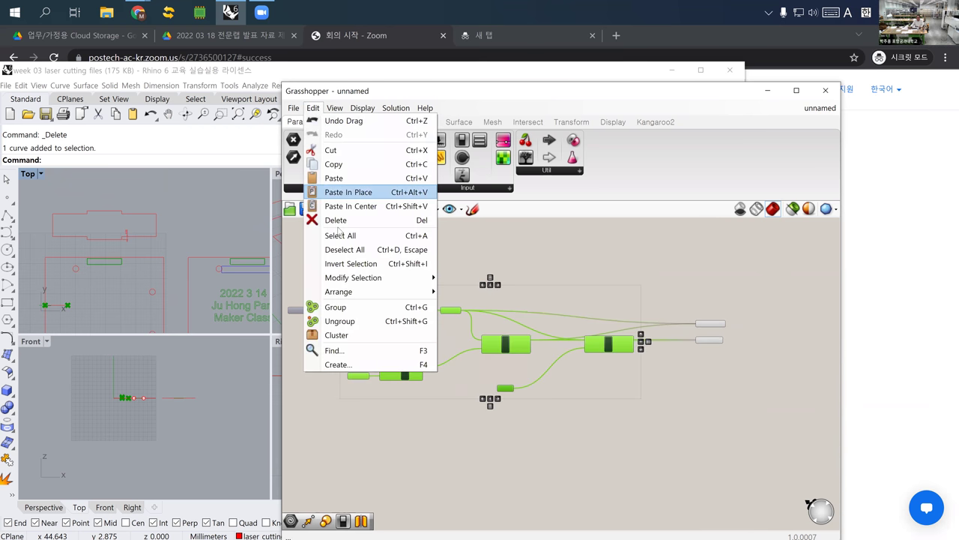
pyautogui.click(355, 335)
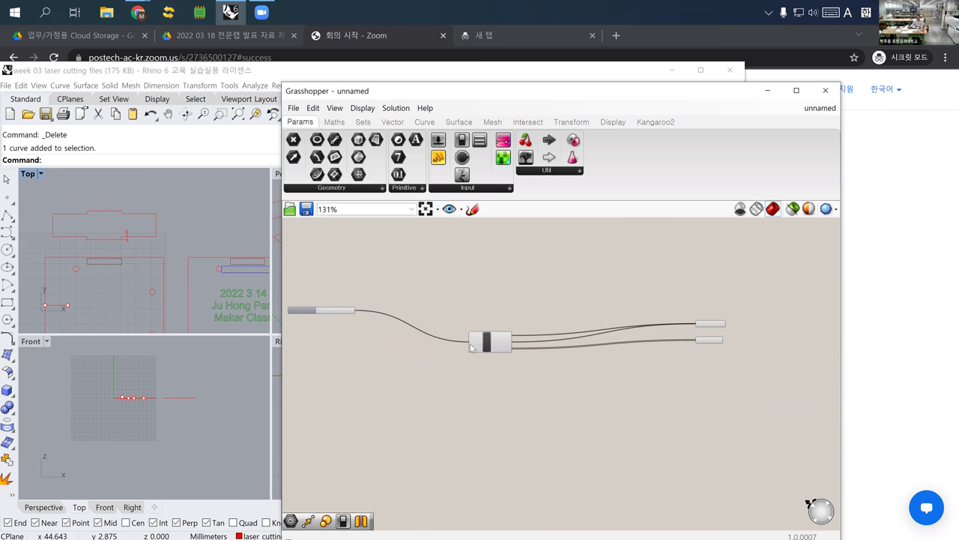
# Place the cluster just after the number slider and bring Slits for Cover and Slits for Bottom close to its outputs
pyautogui.moveTo(485, 349); pyautogui.dragTo(405, 315)
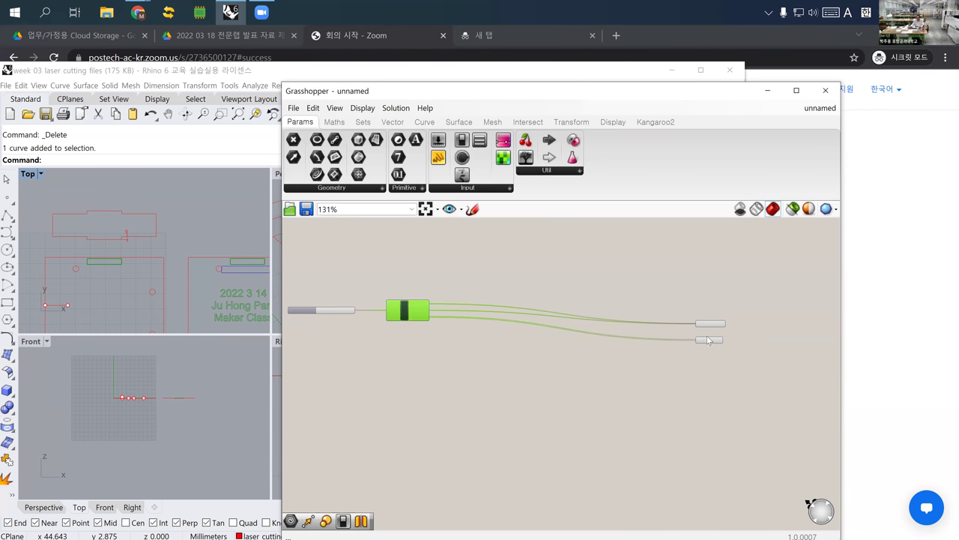
pyautogui.moveTo(710, 340); pyautogui.dragTo(481, 324)
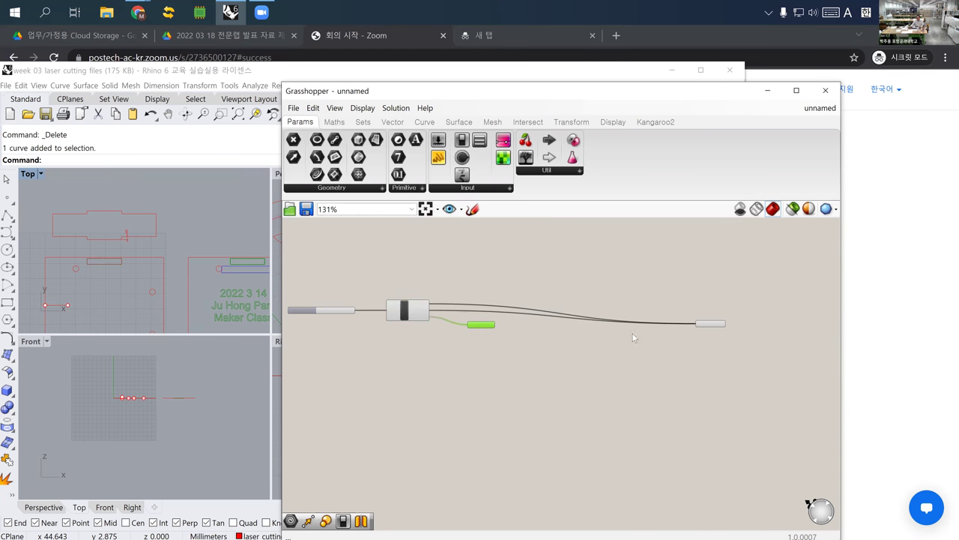
pyautogui.moveTo(721, 327); pyautogui.dragTo(489, 307)
# Rename the cluster as Generate 4 Slits and shift it slightly toward the output parameters
pyautogui.scroll(5, 399, 308)
pyautogui.click(432, 314)
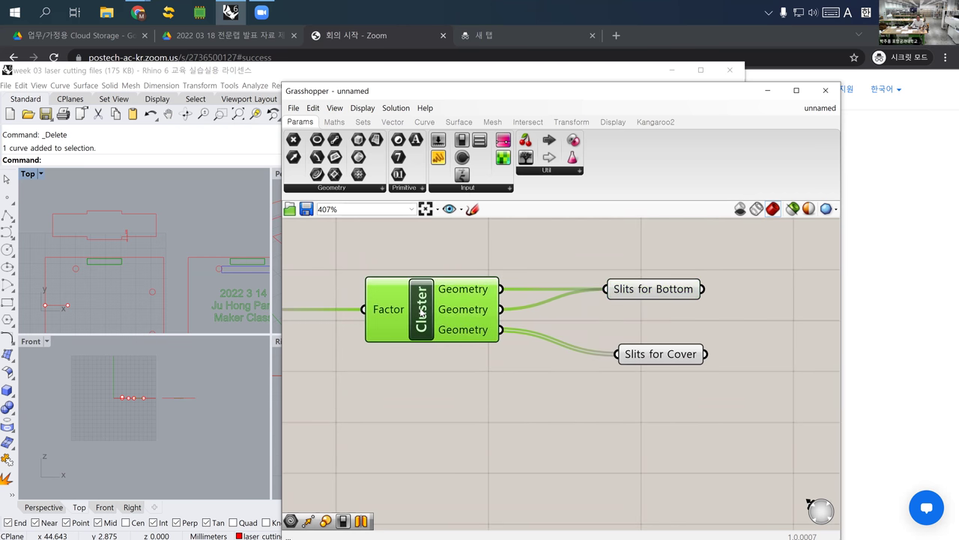
pyautogui.rightClick(433, 314)
pyautogui.moveTo(450, 313); pyautogui.dragTo(470, 325)
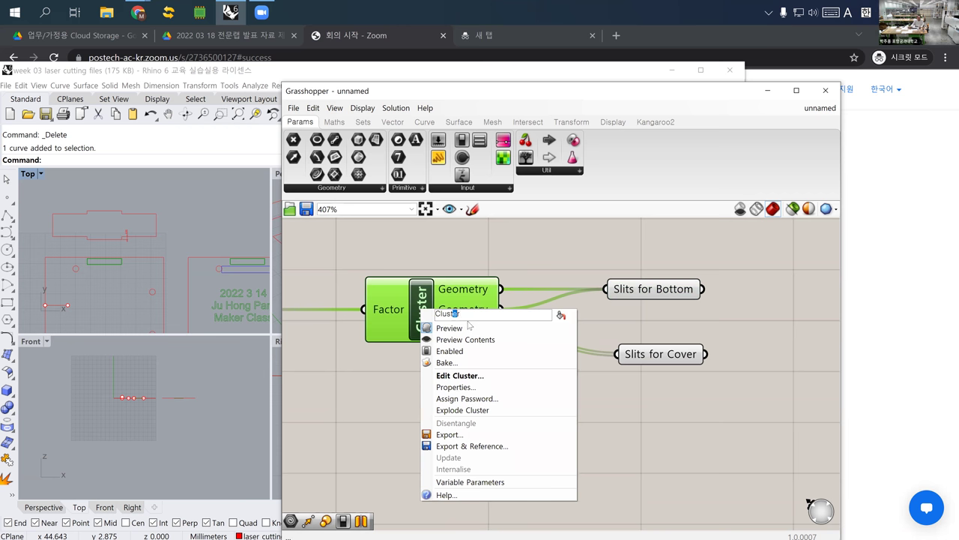
pyautogui.hotkey('ctrl', 'a')
pyautogui.write('Generate')
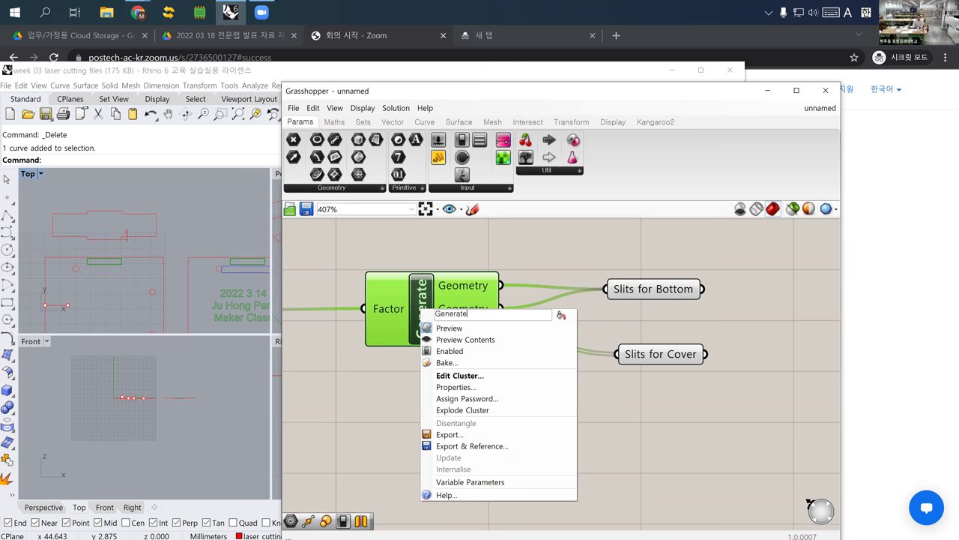
pyautogui.write(' 4 S')
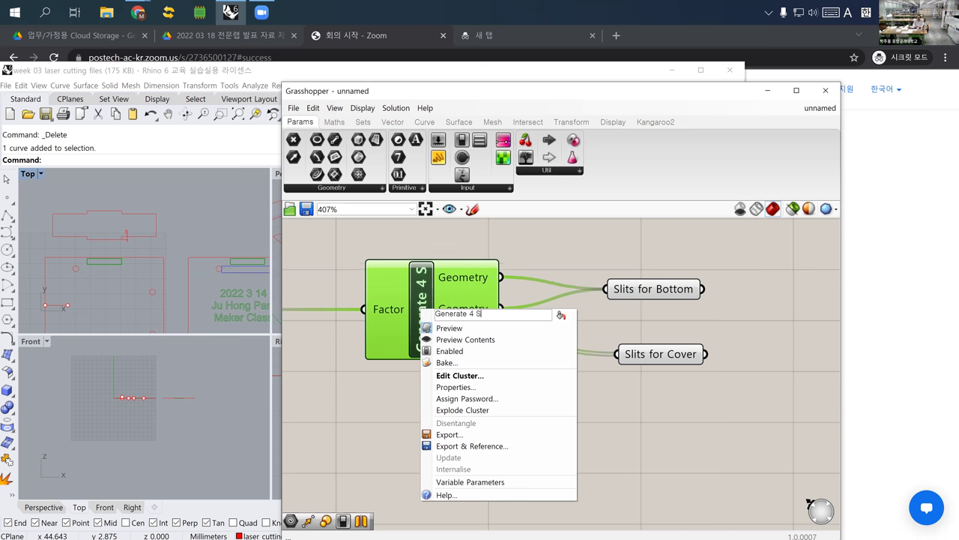
pyautogui.write('lits')
pyautogui.press('Return')
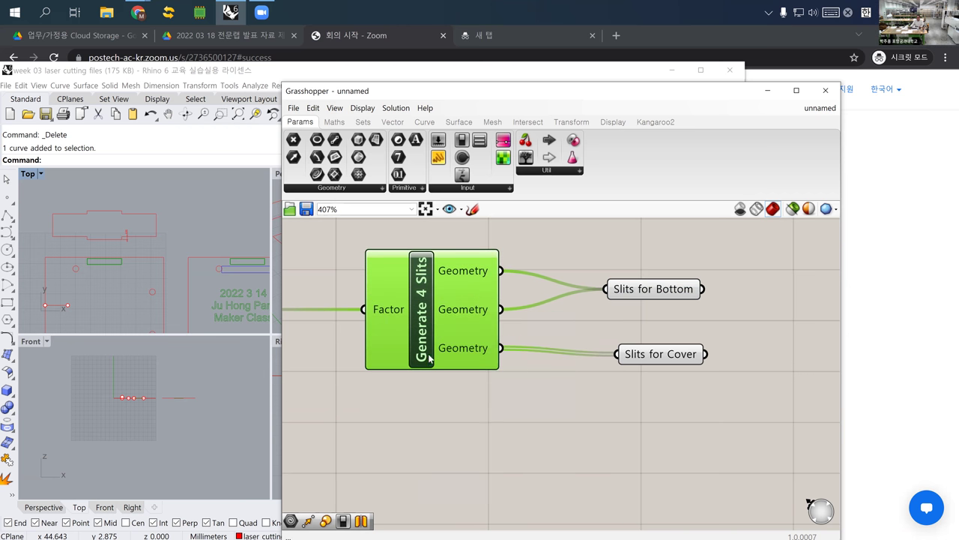
pyautogui.moveTo(431, 360); pyautogui.dragTo(450, 350)
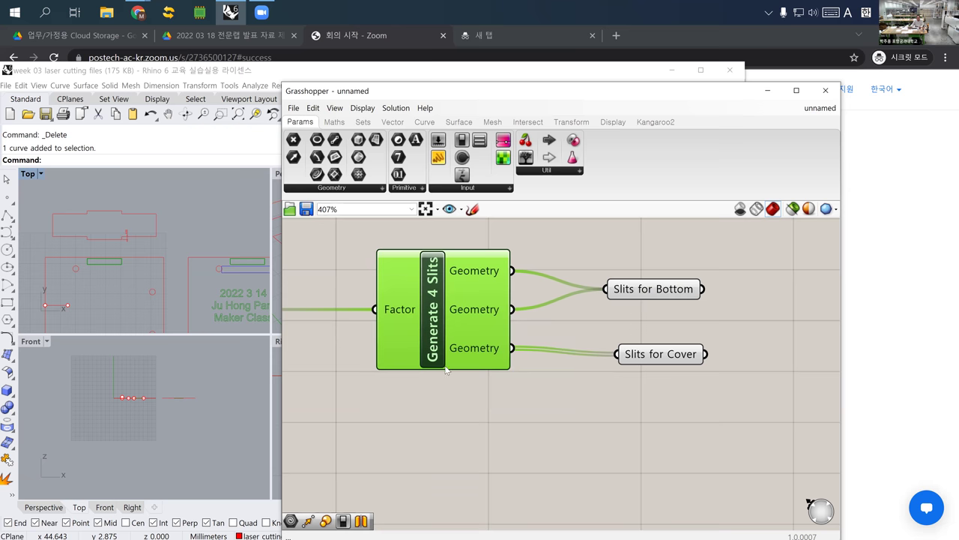
pyautogui.scroll(-3, 433, 378)
pyautogui.moveTo(431, 377); pyautogui.dragTo(505, 360, button='right')
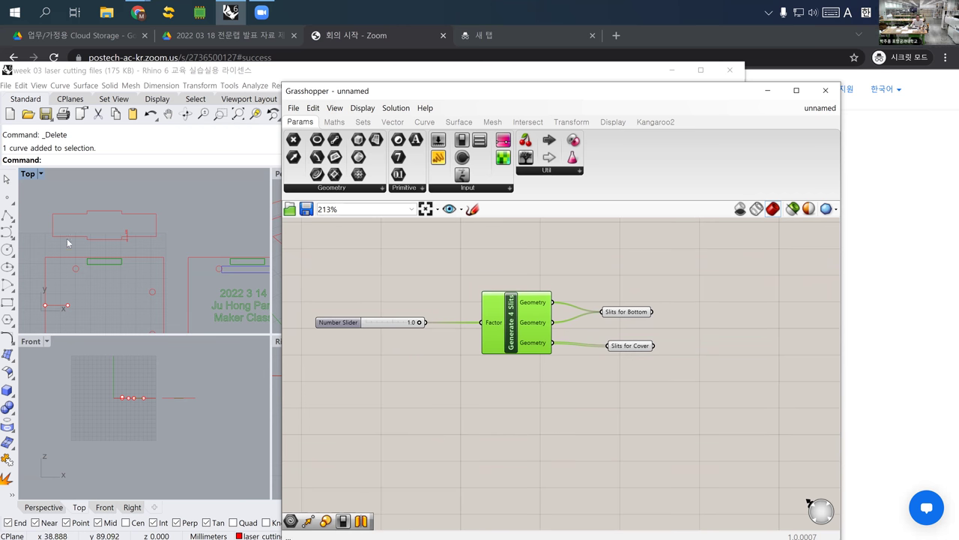
pyautogui.click(95, 231)
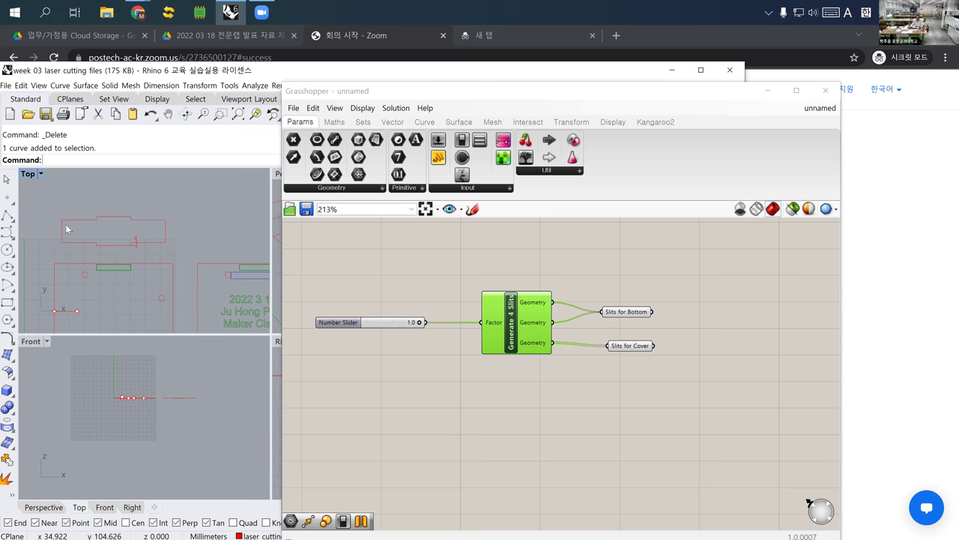
pyautogui.click(74, 218)
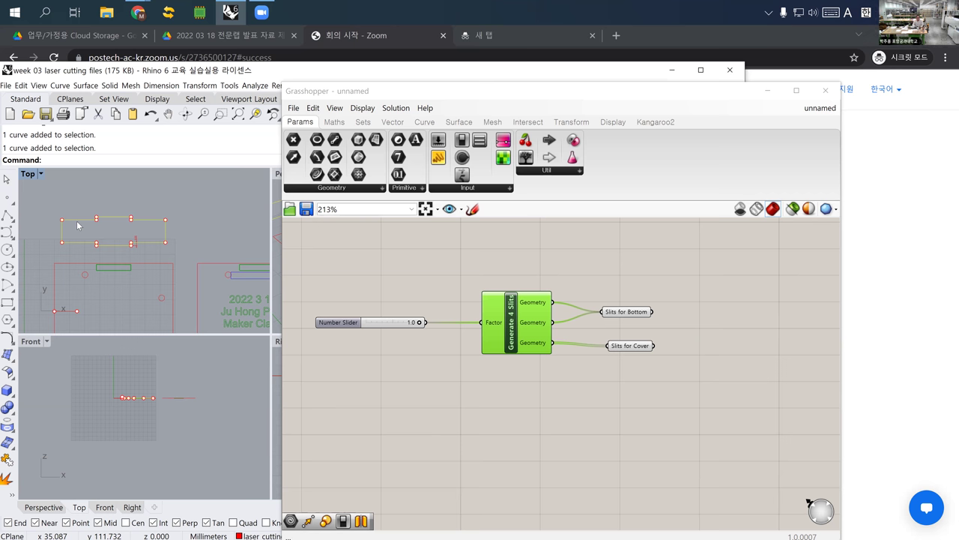
pyautogui.write('Inter')
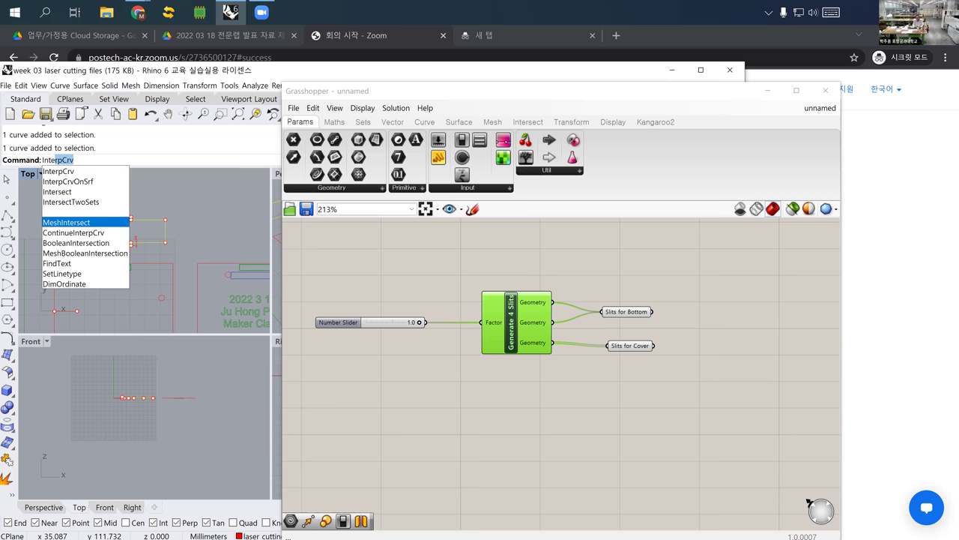
pyautogui.write('sect')
pyautogui.press('Return')
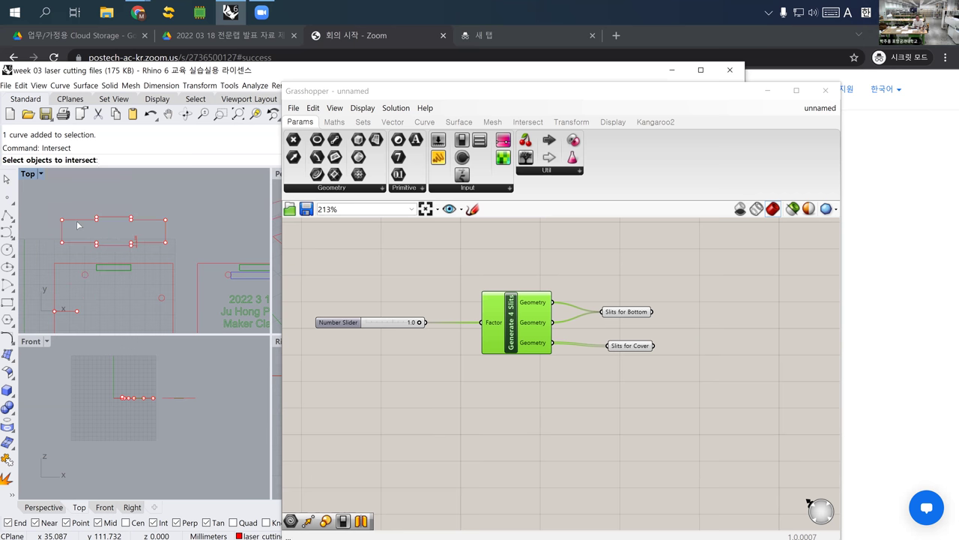
pyautogui.press('Return')
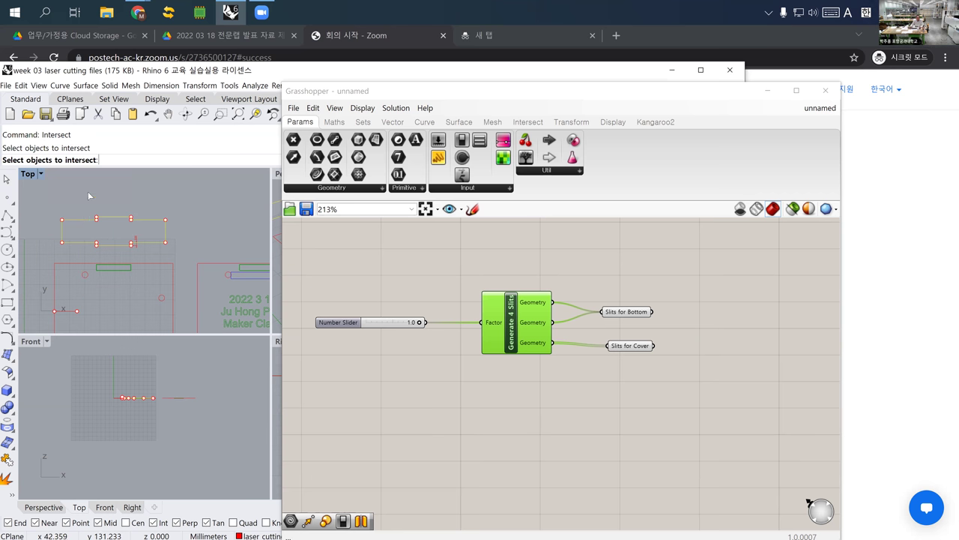
pyautogui.press('Return')
pyautogui.press('Escape')
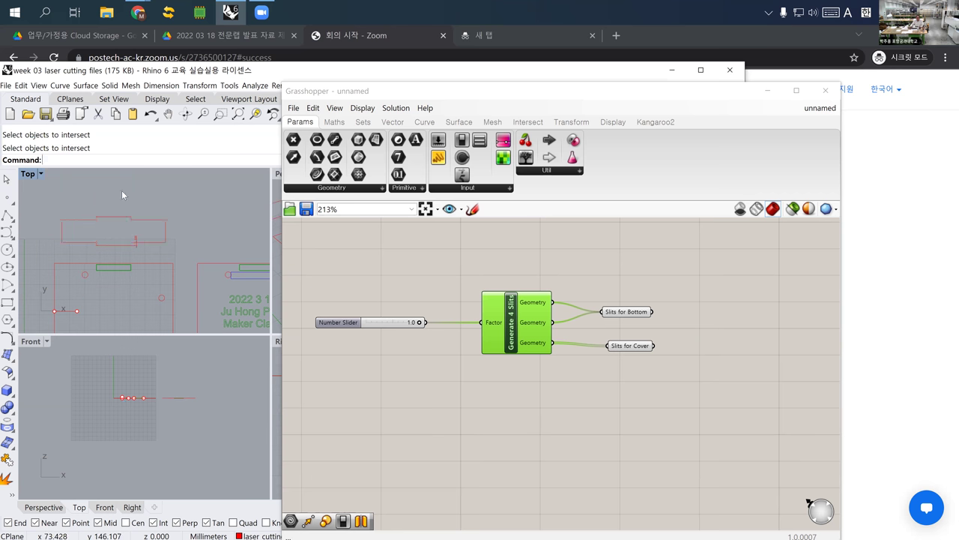
# Start placing multiple point objects in the Top view, with one at the upper-left corner of the notched panel outline
pyautogui.click(8, 197)
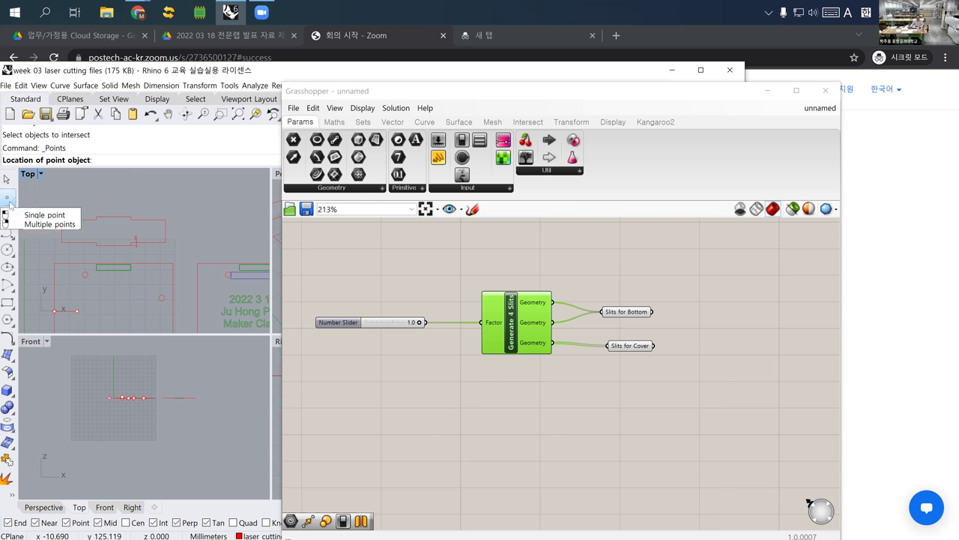
pyautogui.click(62, 219)
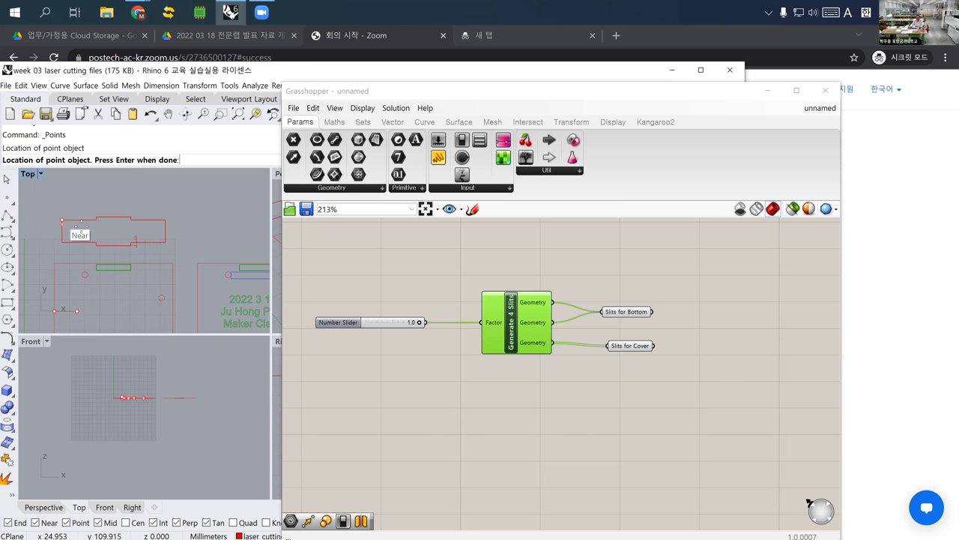
# Place point objects on the remaining corners of the tabbed side-panel outline above the bottom case, including its upper and lower tabs
pyautogui.click(96, 219)
pyautogui.scroll(5, 96, 219)
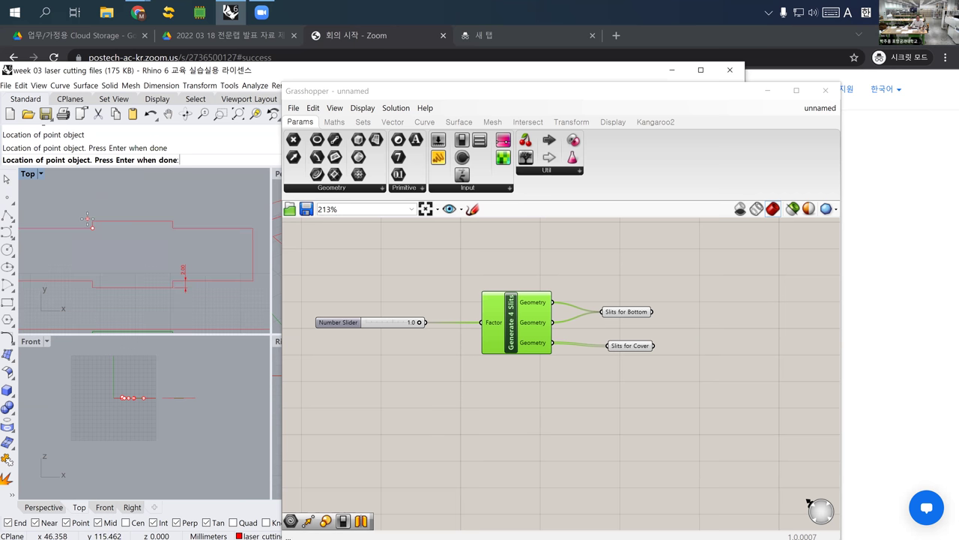
pyautogui.click(172, 222)
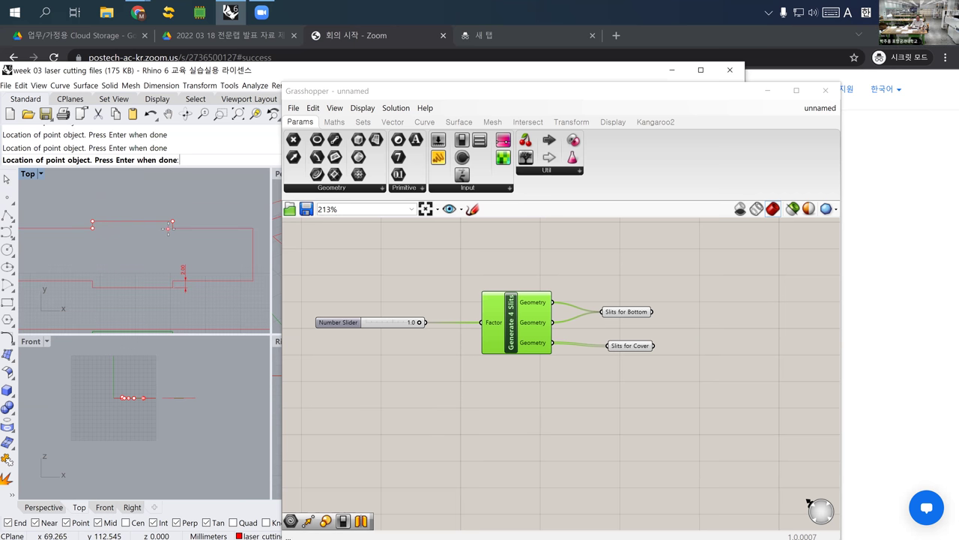
pyautogui.click(253, 228)
pyautogui.click(252, 281)
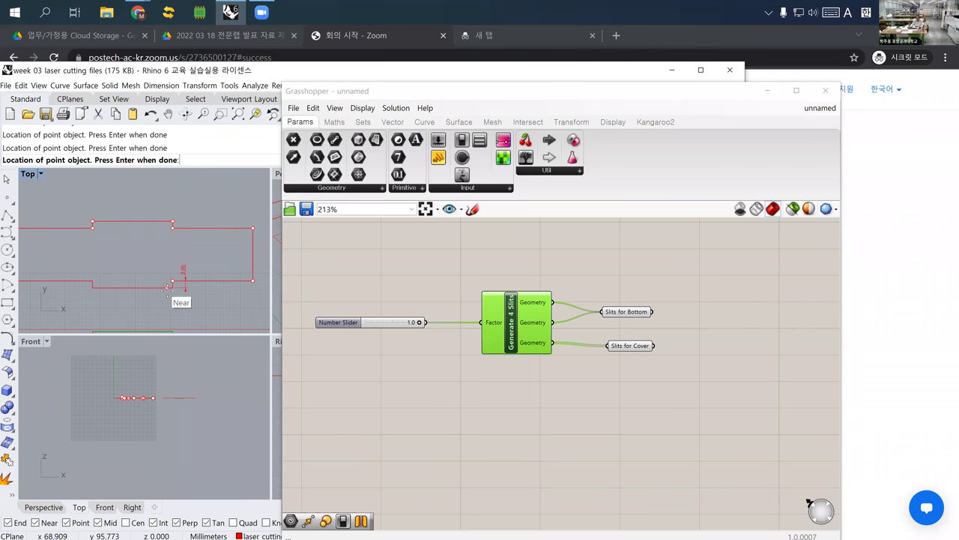
pyautogui.click(173, 287)
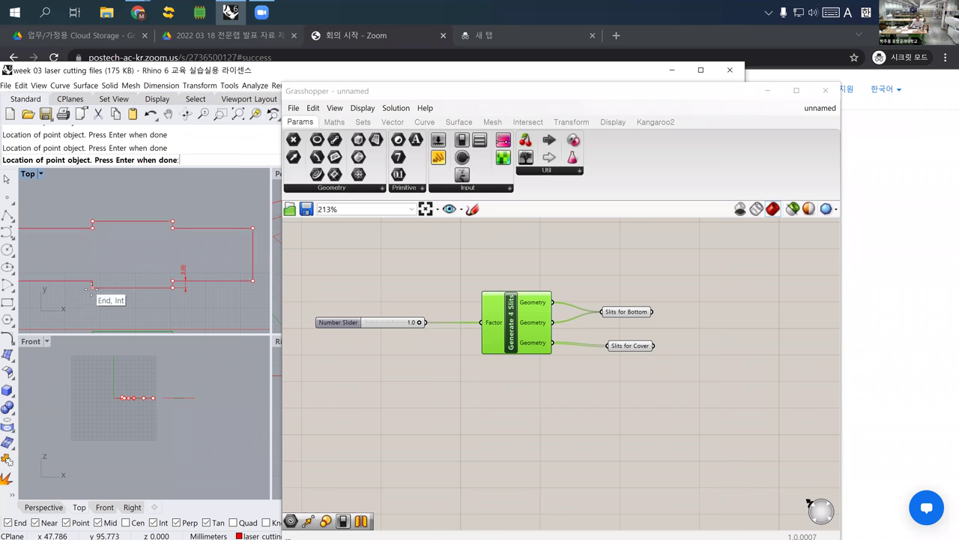
pyautogui.press('Left')
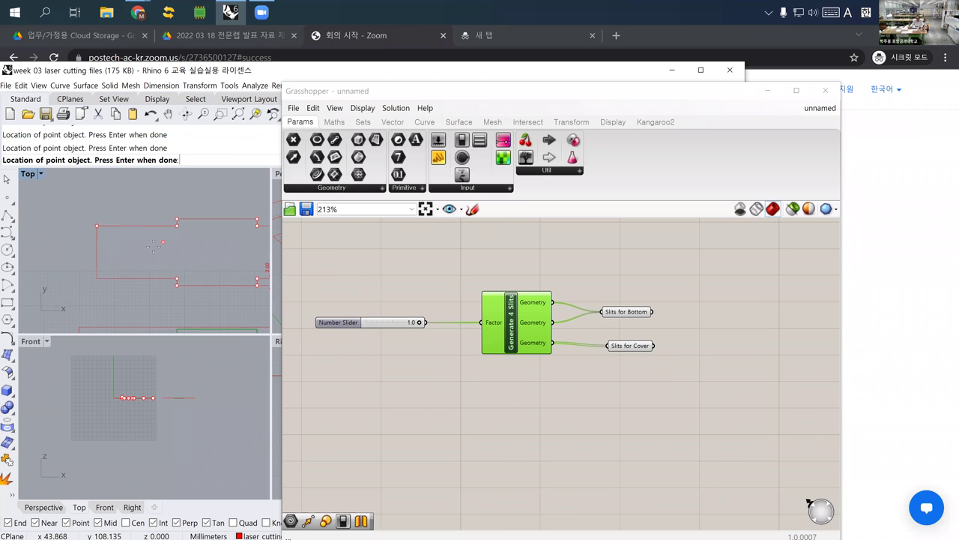
pyautogui.rightClick(115, 259)
pyautogui.moveTo(115, 258); pyautogui.dragTo(93, 237, button='right')
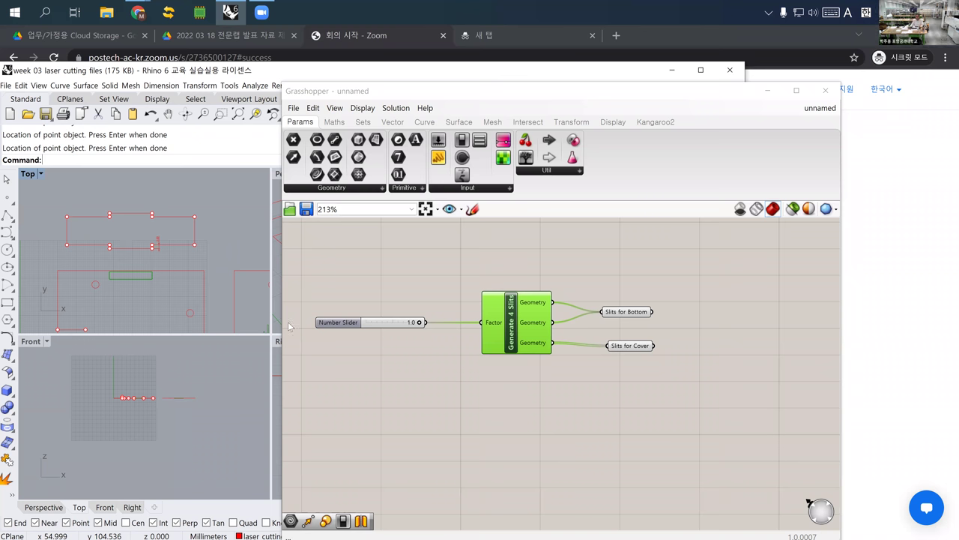
# Add a Geometry parameter to the Grasshopper canvas and place it below the Generate 4 Slits component
pyautogui.click(470, 392)
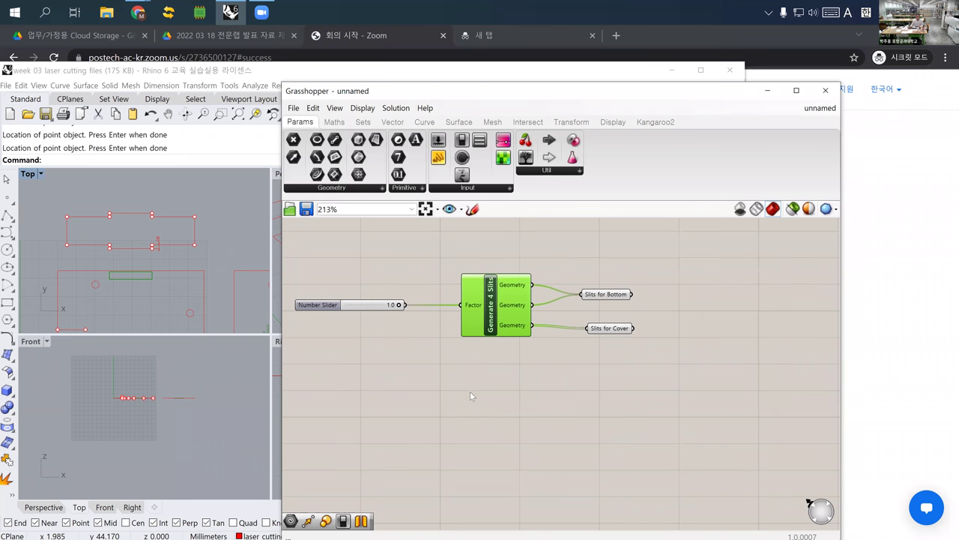
pyautogui.click(470, 392)
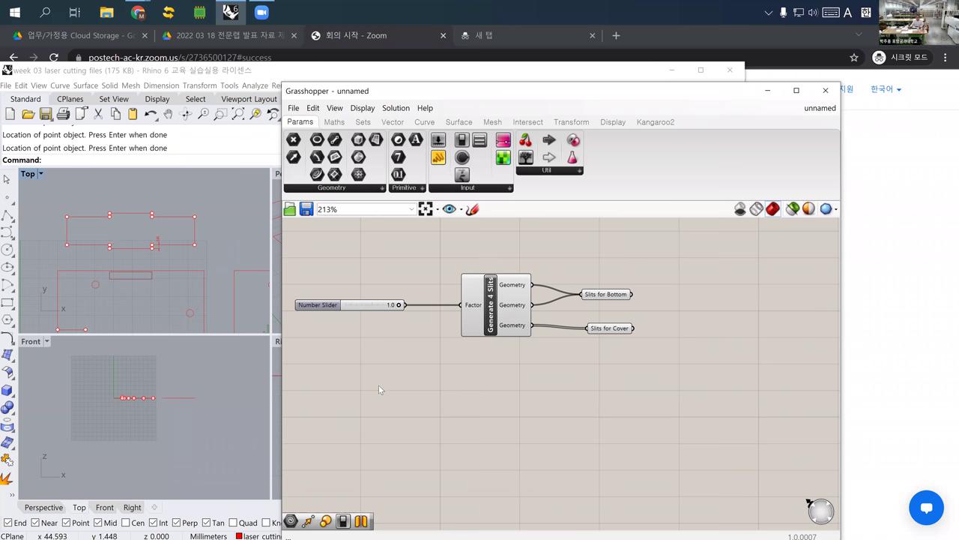
pyautogui.doubleClick(425, 381)
pyautogui.write('ge')
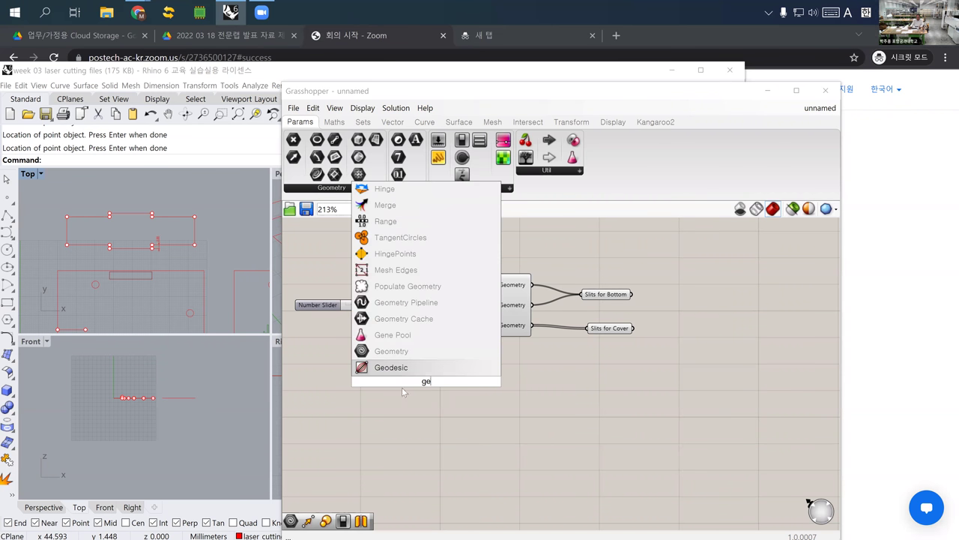
pyautogui.click(395, 351)
pyautogui.moveTo(428, 383); pyautogui.dragTo(477, 405)
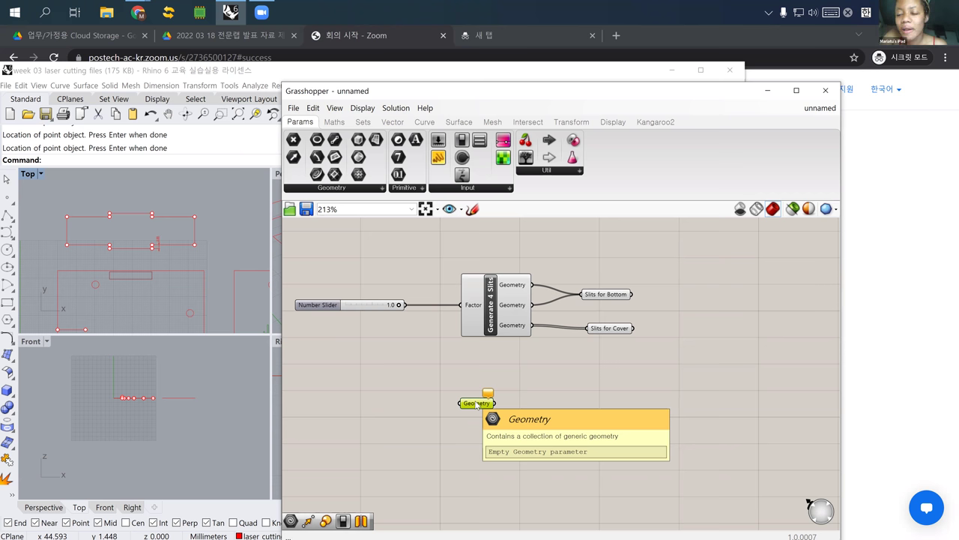
# Examine the individual corner points around the upper and lower tabs of the side-panel outline
pyautogui.click(170, 187)
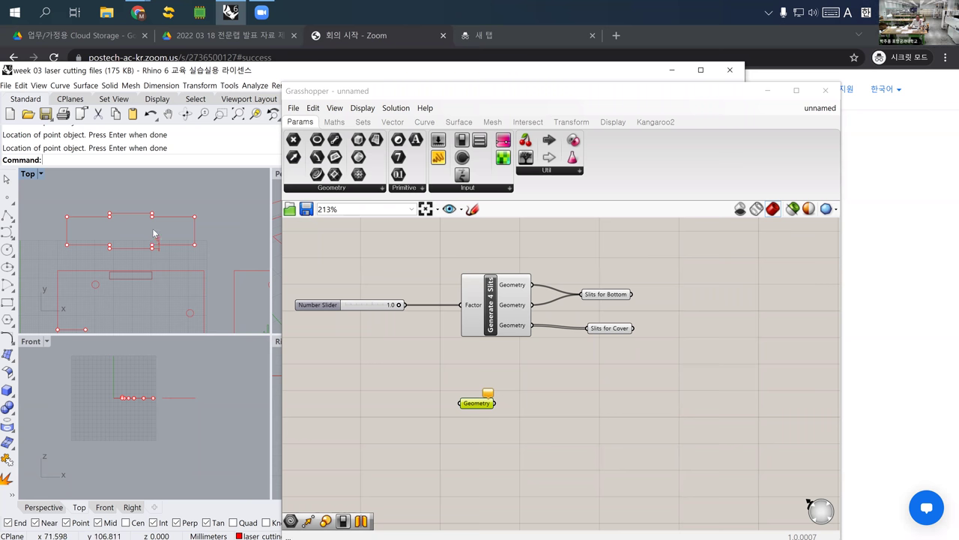
pyautogui.scroll(1, 127, 225)
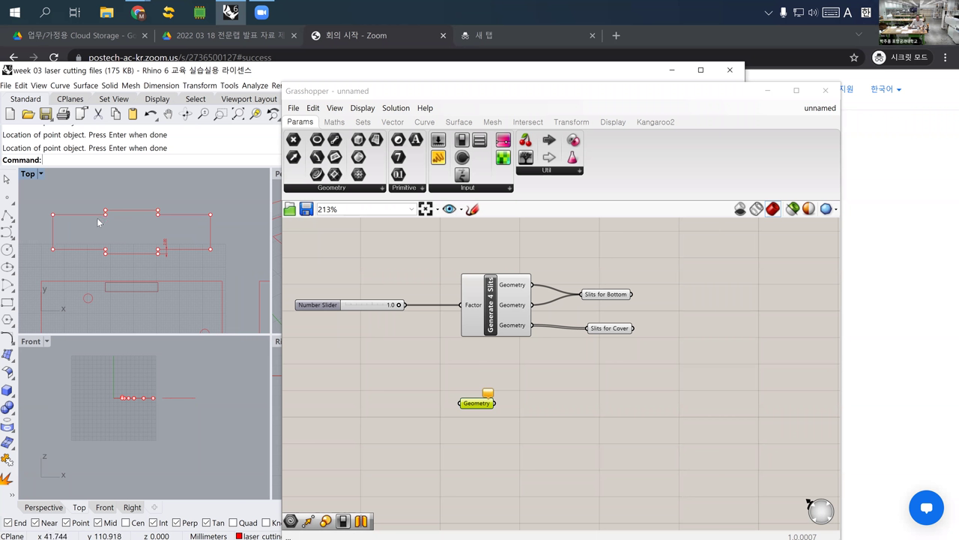
pyautogui.click(107, 217)
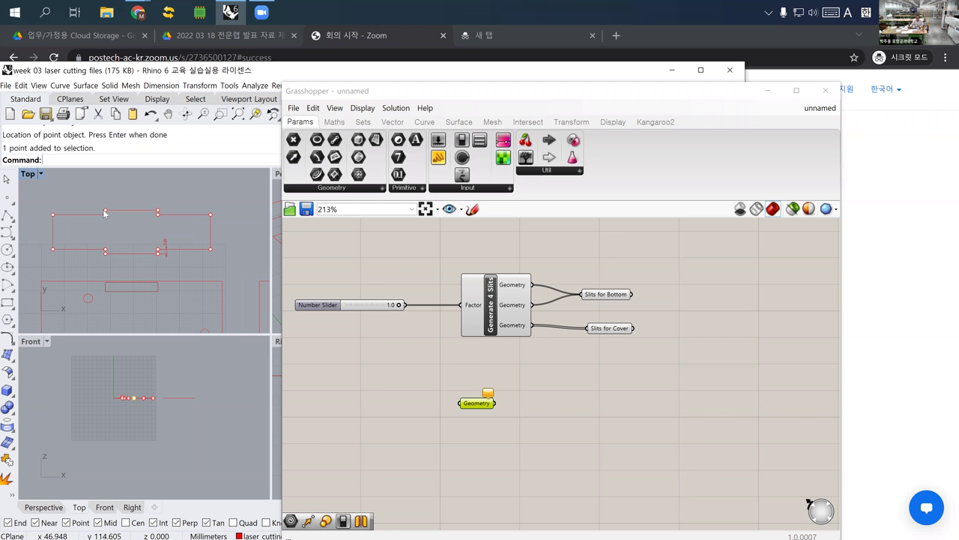
pyautogui.click(105, 213)
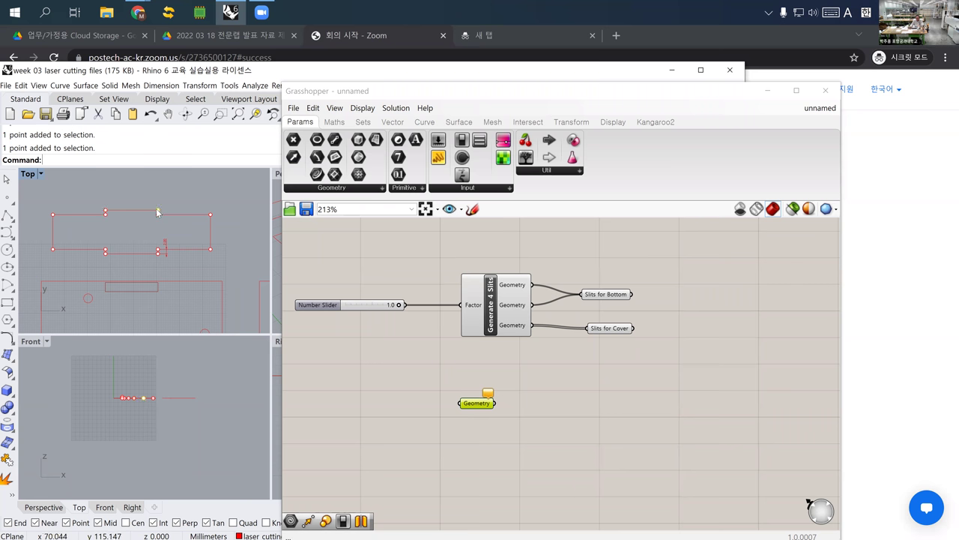
pyautogui.click(157, 211)
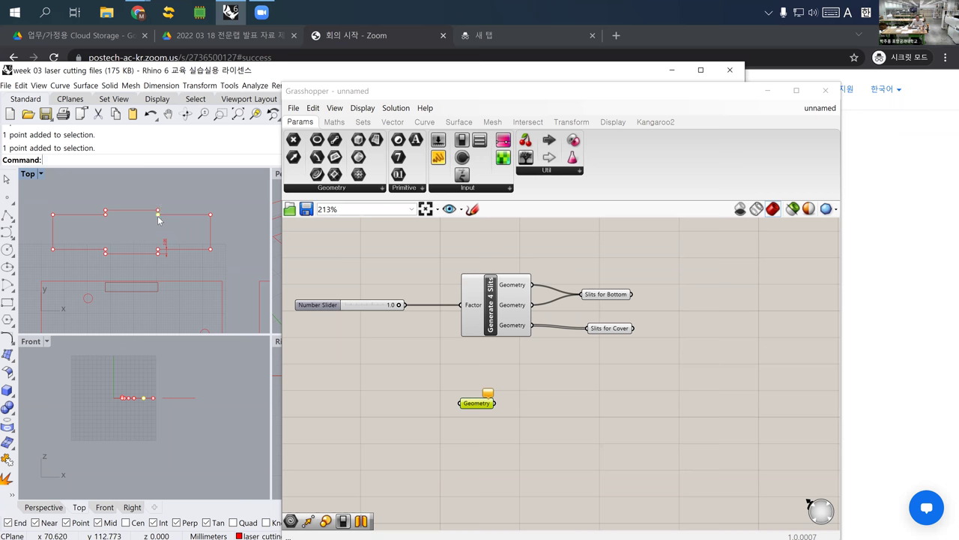
pyautogui.click(158, 257)
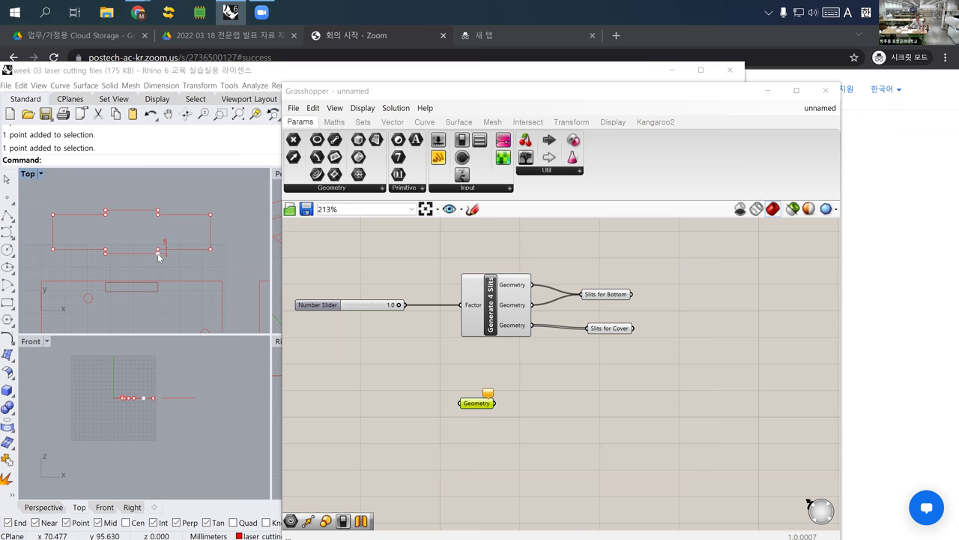
pyautogui.press('Return')
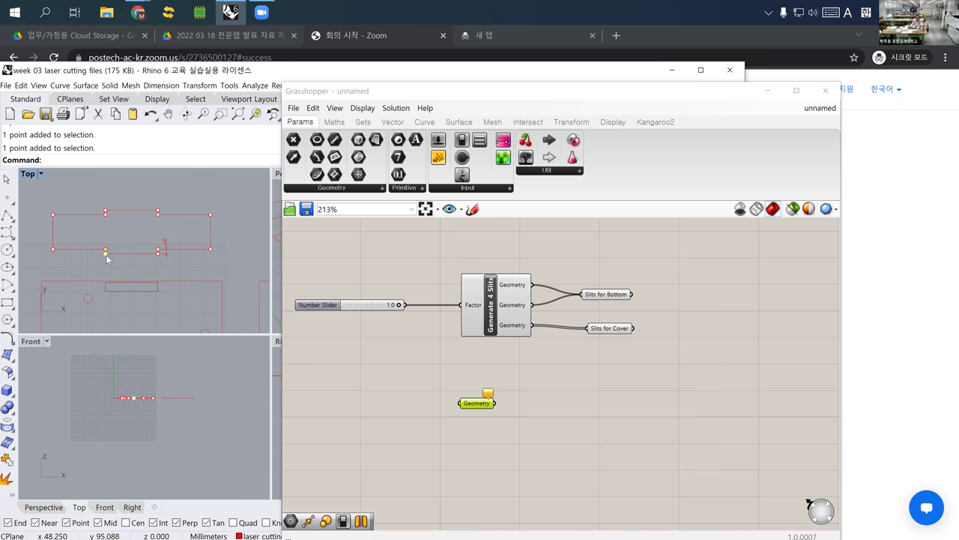
# Make three copies of the Geometry parameter and stack all four in a column
pyautogui.click(484, 417)
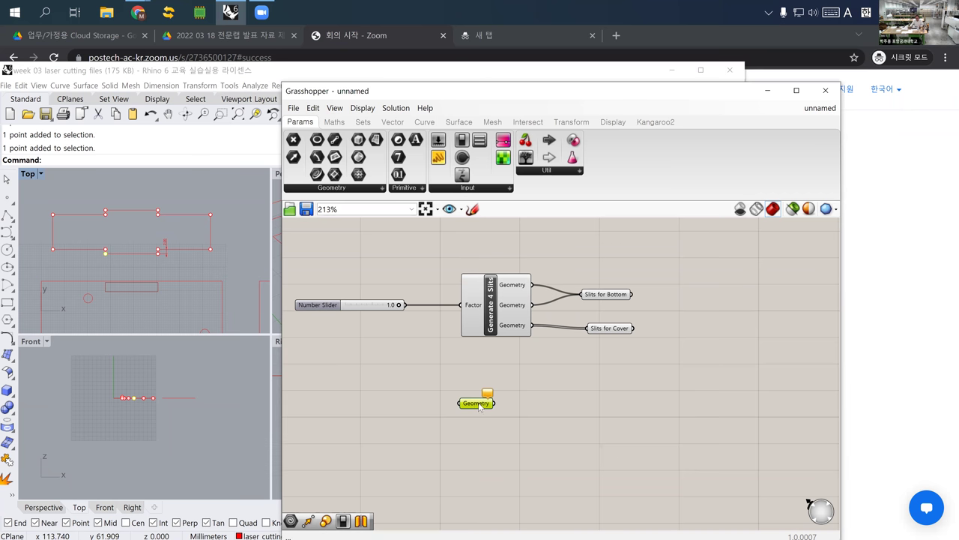
pyautogui.click(480, 405)
pyautogui.moveTo(478, 409); pyautogui.dragTo(474, 477)
pyautogui.moveTo(485, 415); pyautogui.dragTo(474, 450)
pyautogui.moveTo(479, 404); pyautogui.dragTo(473, 416)
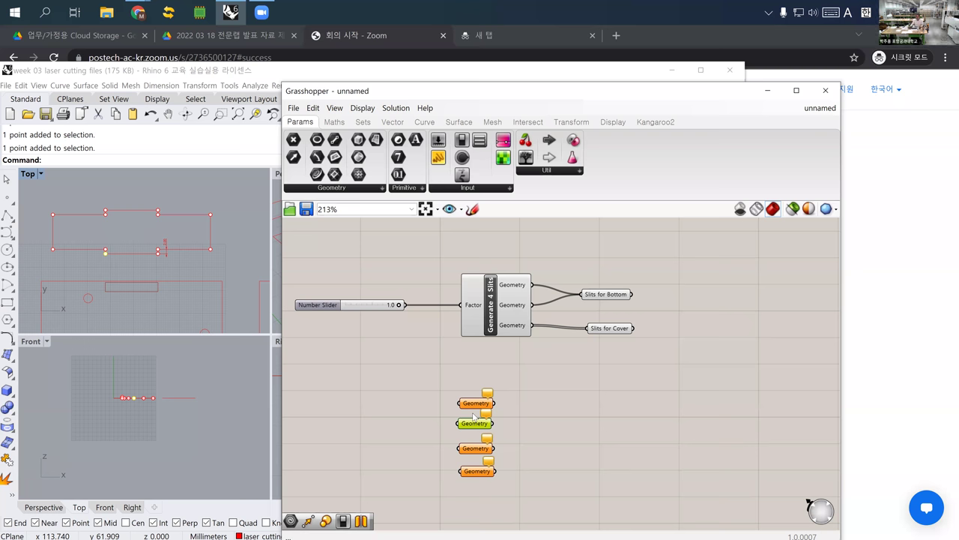
# Reference the selected lower-left tab corner point as a single geometry in the first Geometry parameter
pyautogui.scroll(4, 463, 399)
pyautogui.click(473, 403)
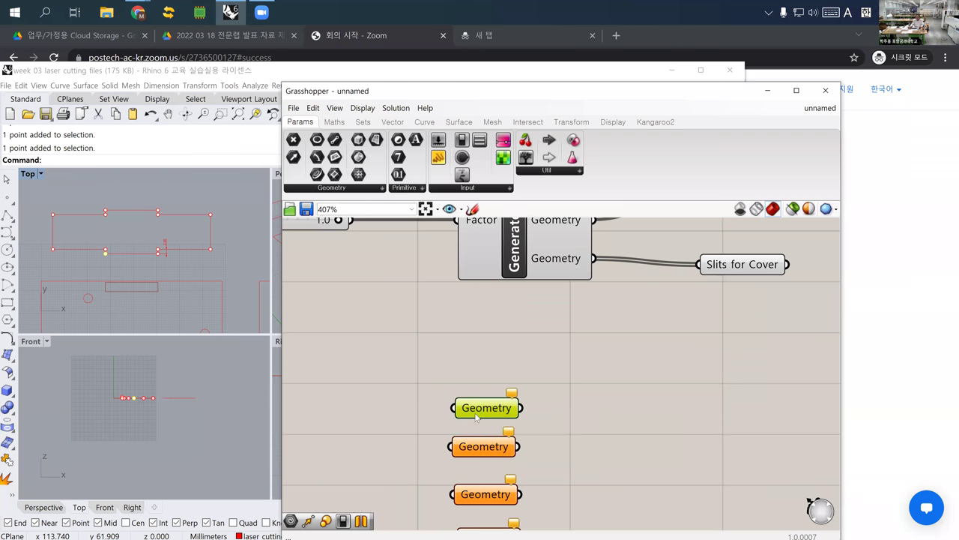
pyautogui.rightClick(476, 416)
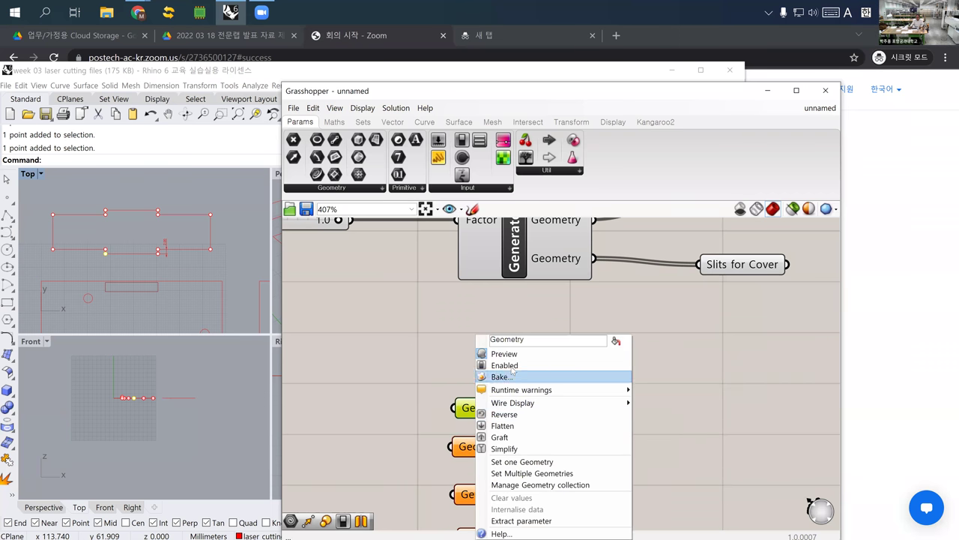
pyautogui.click(509, 463)
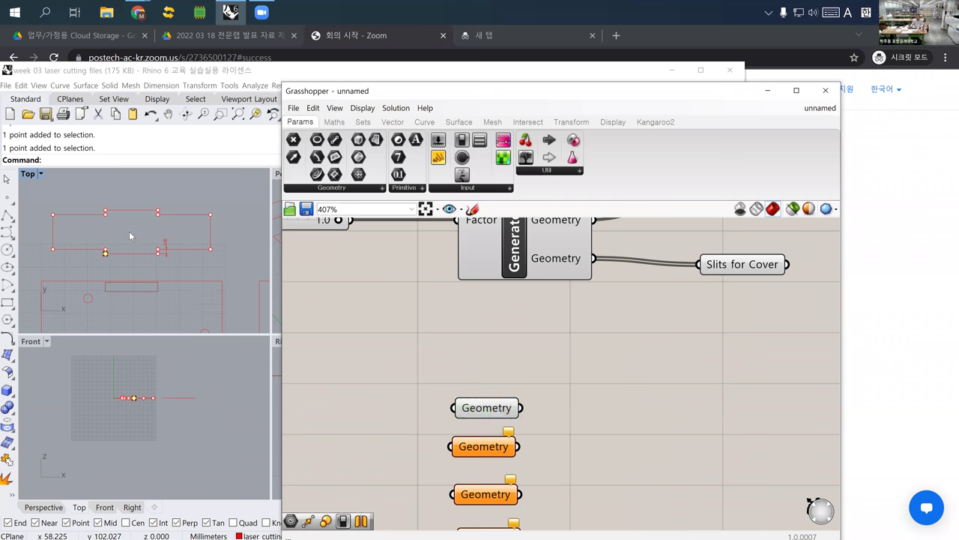
pyautogui.click(105, 253)
# Reference the four corner points of the outline's left section as multiple geometries in the first Geometry parameter
pyautogui.click(473, 408)
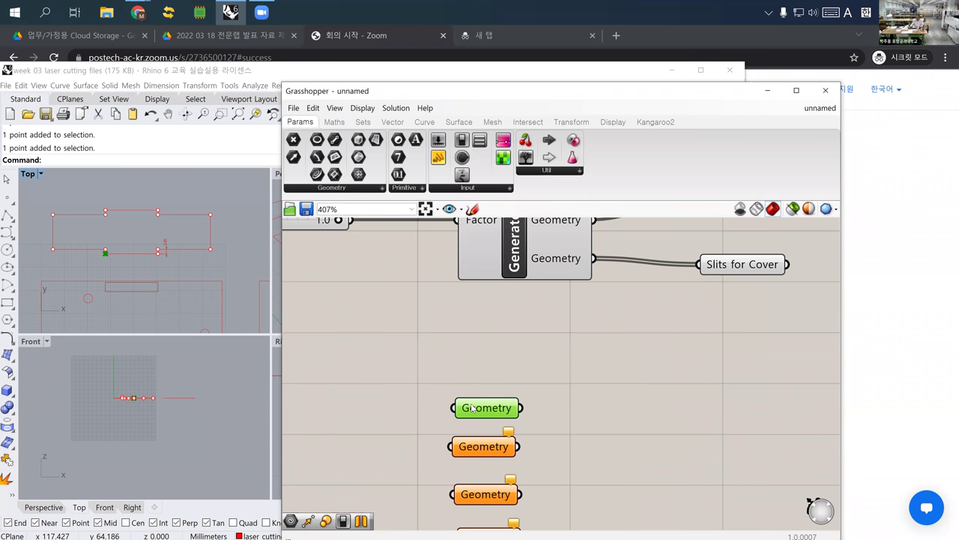
pyautogui.rightClick(472, 408)
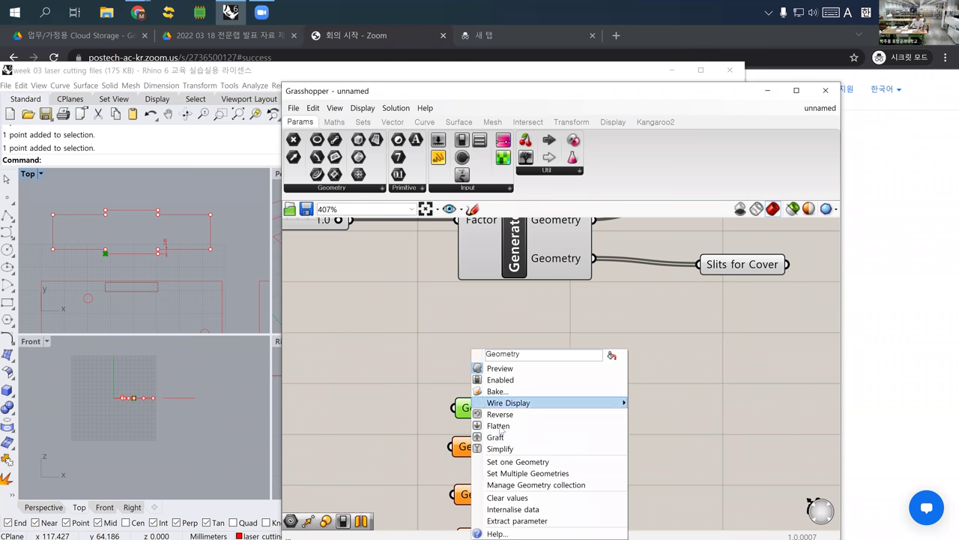
pyautogui.click(511, 474)
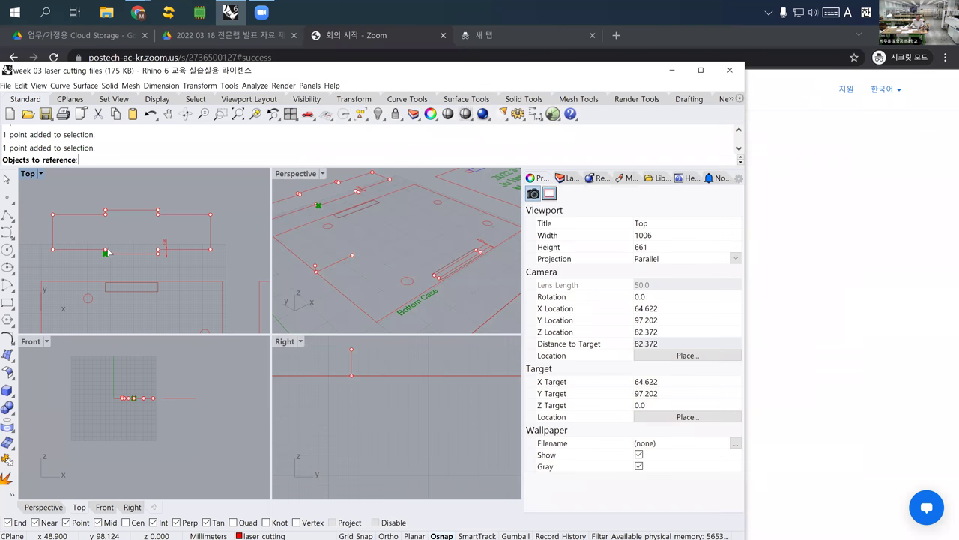
pyautogui.click(106, 252)
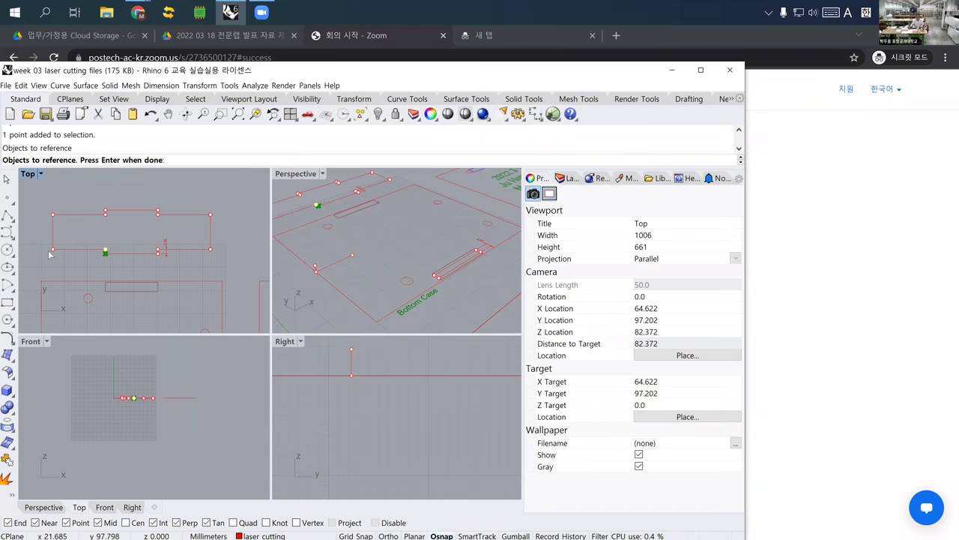
pyautogui.click(53, 215)
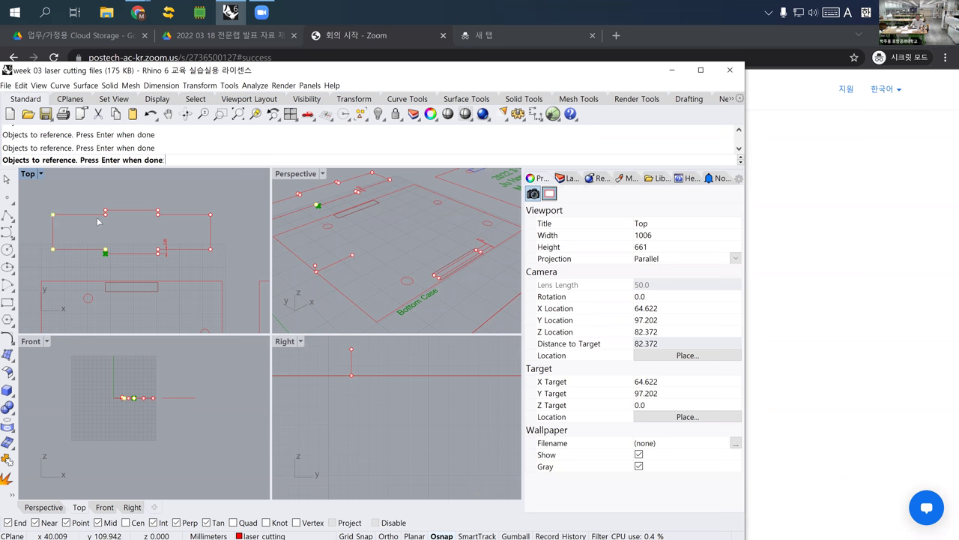
pyautogui.click(105, 217)
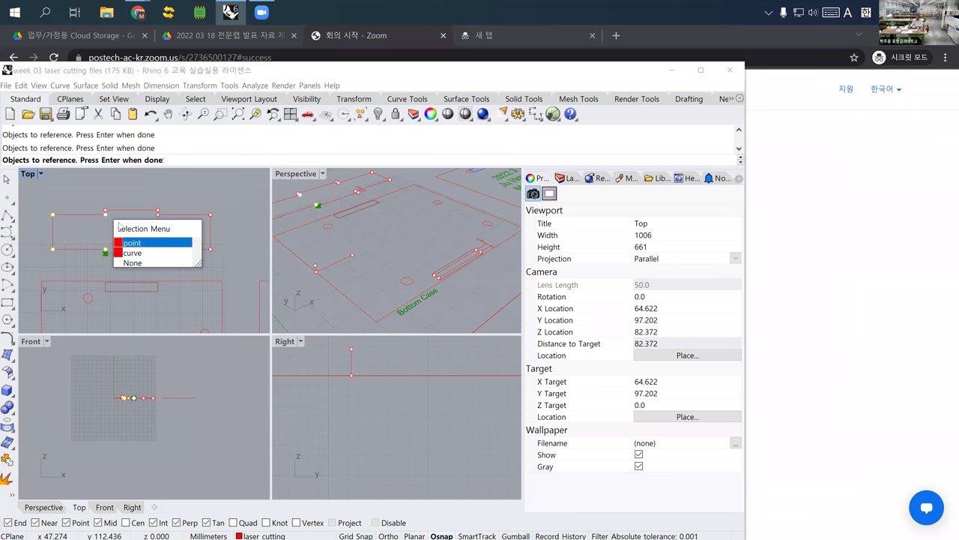
pyautogui.click(133, 243)
pyautogui.press('Return')
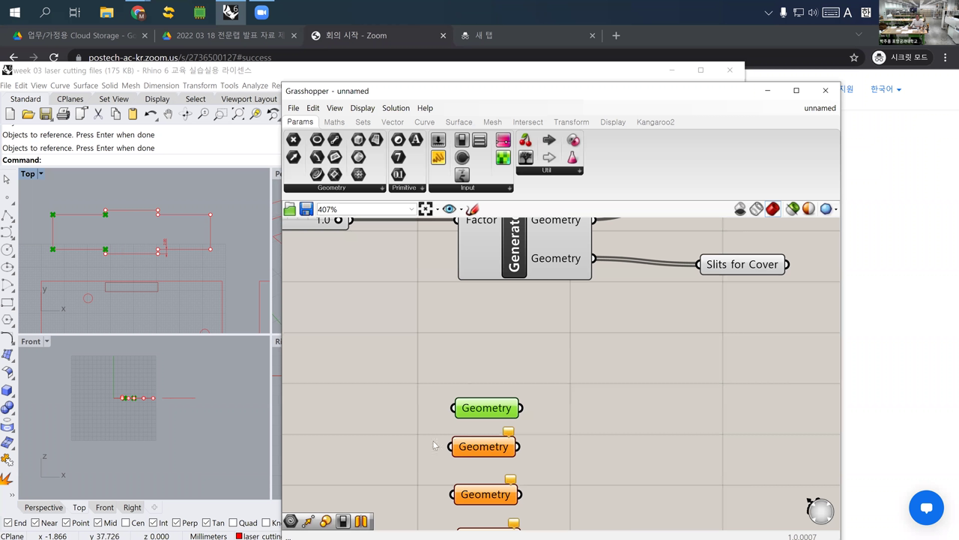
# Rename the first Geometry parameter to "Left 4 points"
pyautogui.rightClick(470, 414)
pyautogui.moveTo(526, 354); pyautogui.dragTo(465, 356)
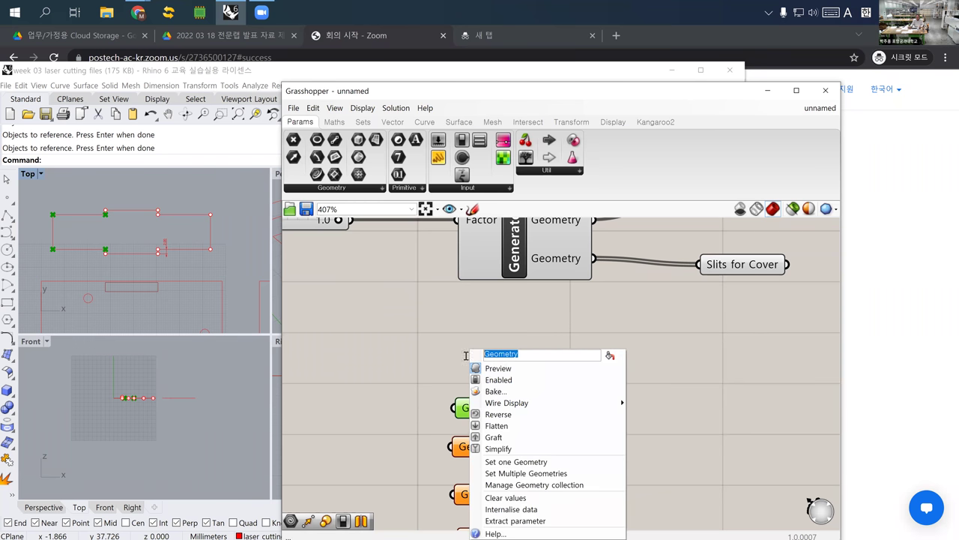
pyautogui.write('Left 4 points')
pyautogui.press('Return')
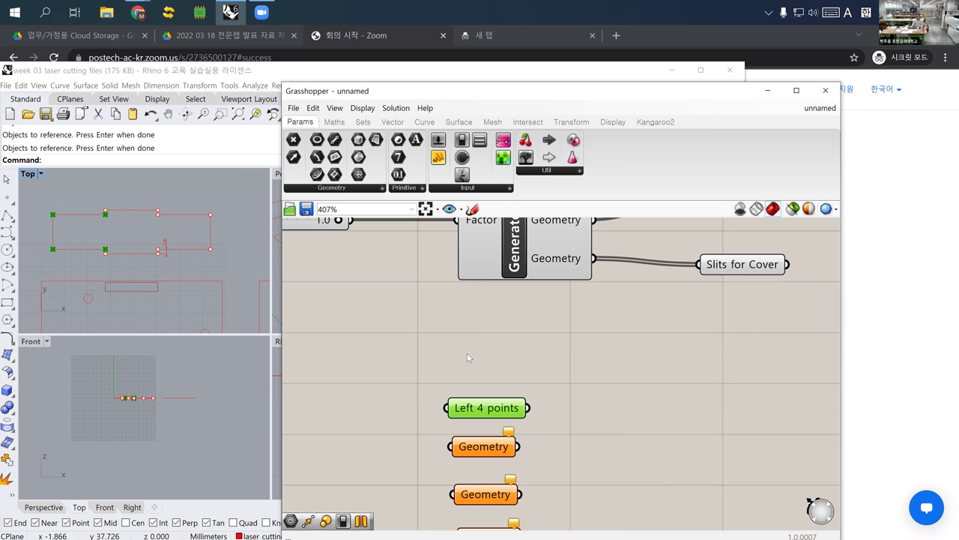
# Reference the two upper corner points of the outline's top tab as multiple geometries in the second Geometry parameter
pyautogui.click(474, 446)
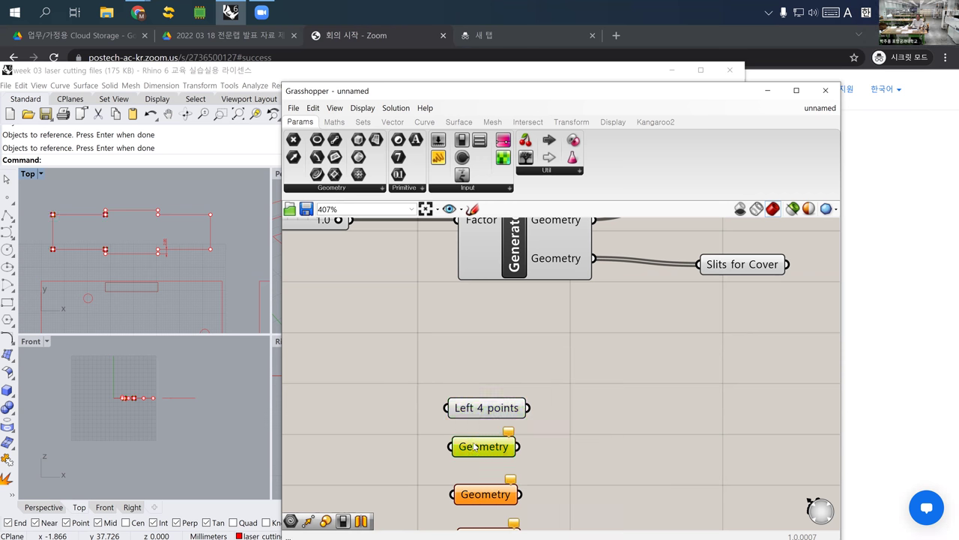
pyautogui.rightClick(475, 445)
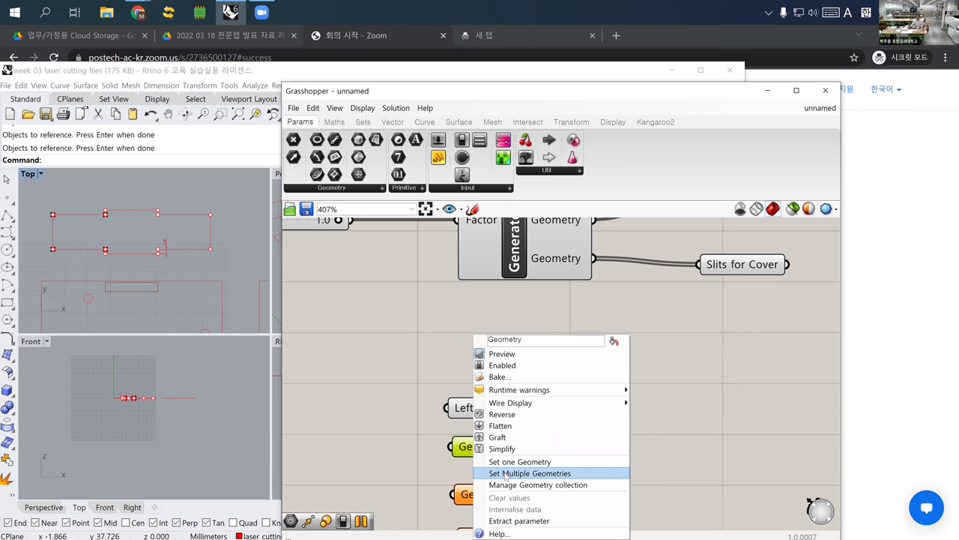
pyautogui.click(506, 474)
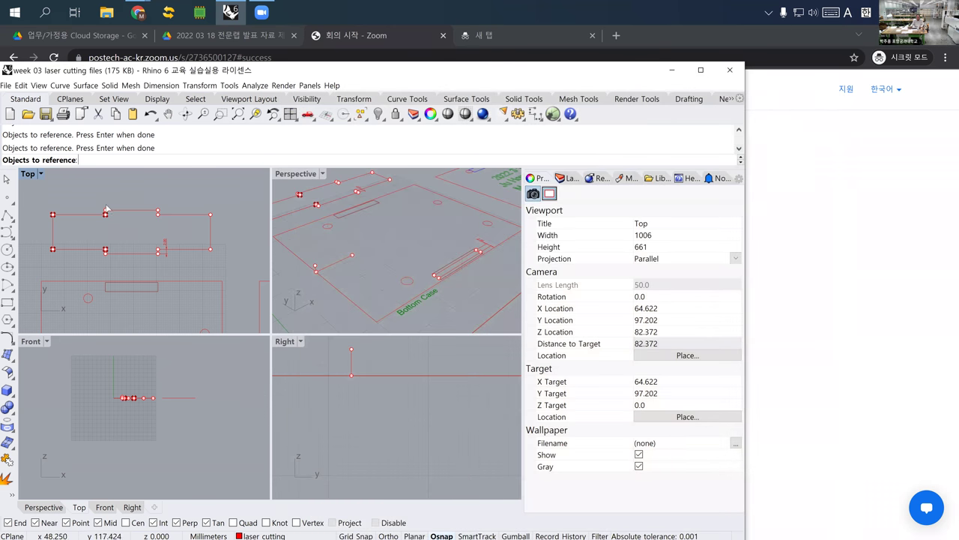
pyautogui.click(106, 213)
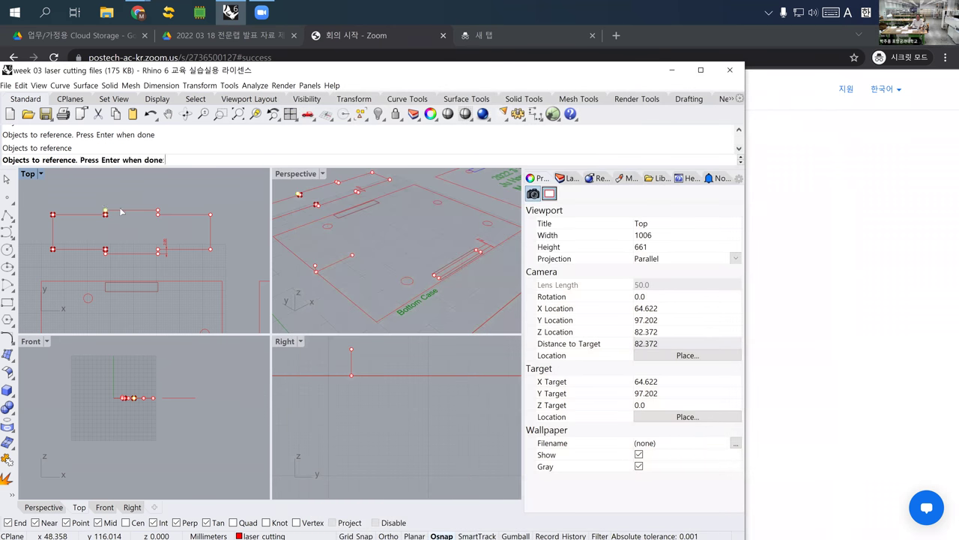
pyautogui.click(161, 215)
pyautogui.click(197, 238)
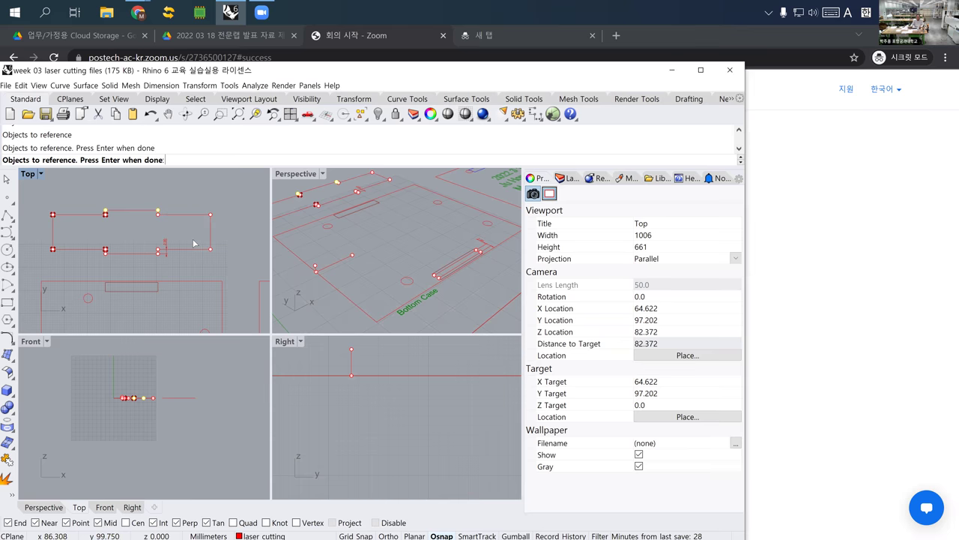
pyautogui.press('Return')
# Rename the second Geometry parameter to "Top 2 points"
pyautogui.rightClick(488, 450)
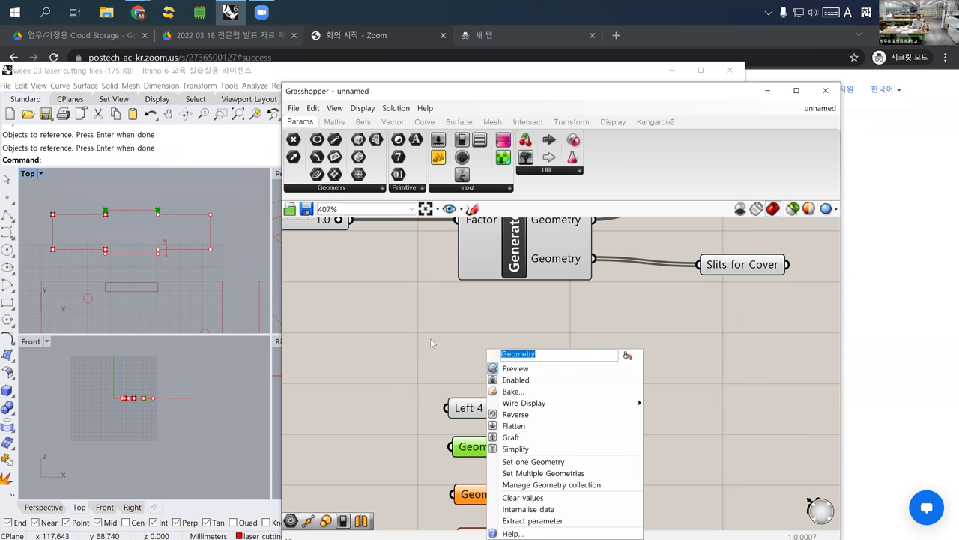
pyautogui.write('Top 3 points')
pyautogui.press('Return')
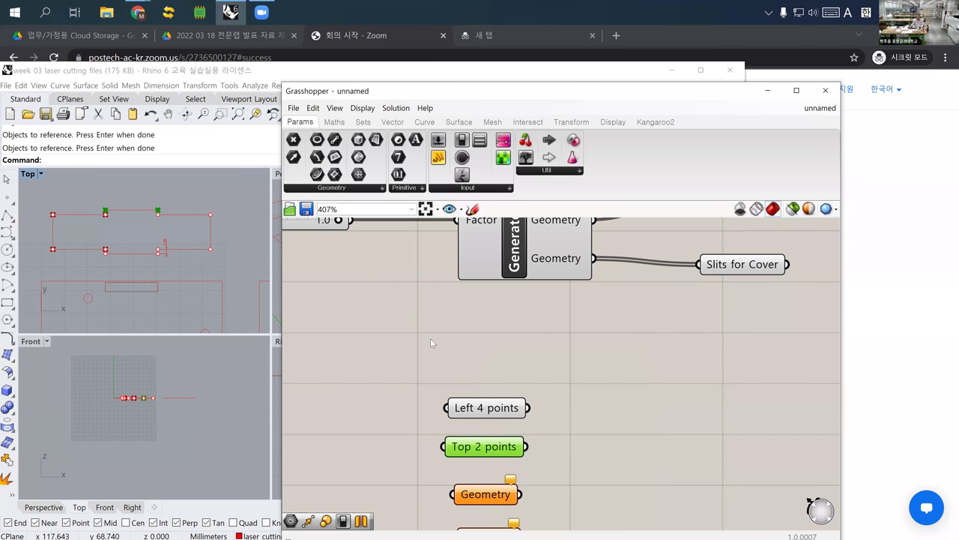
# Reference the four corner points of the outline's right section as multiple geometries in the third Geometry parameter
pyautogui.click(480, 494)
pyautogui.rightClick(477, 494)
pyautogui.click(532, 473)
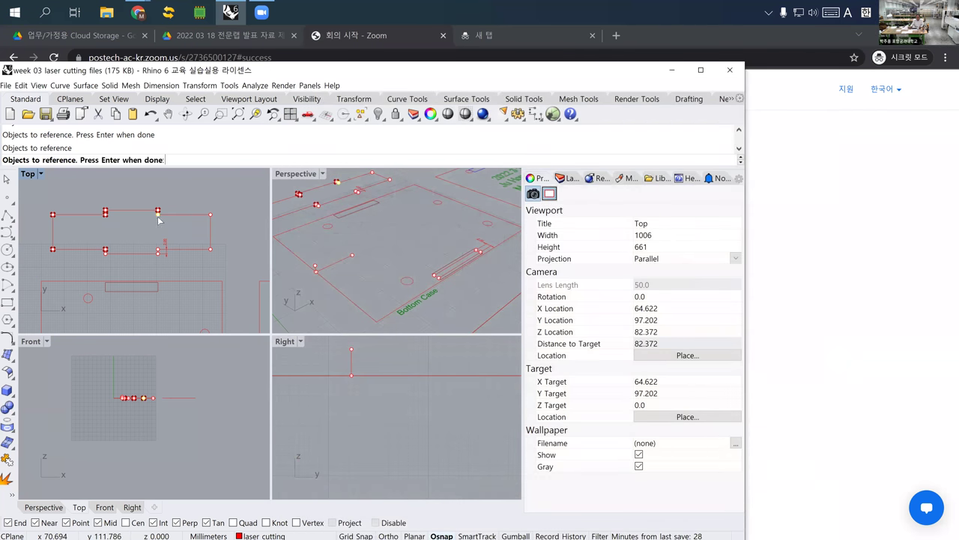
pyautogui.click(207, 246)
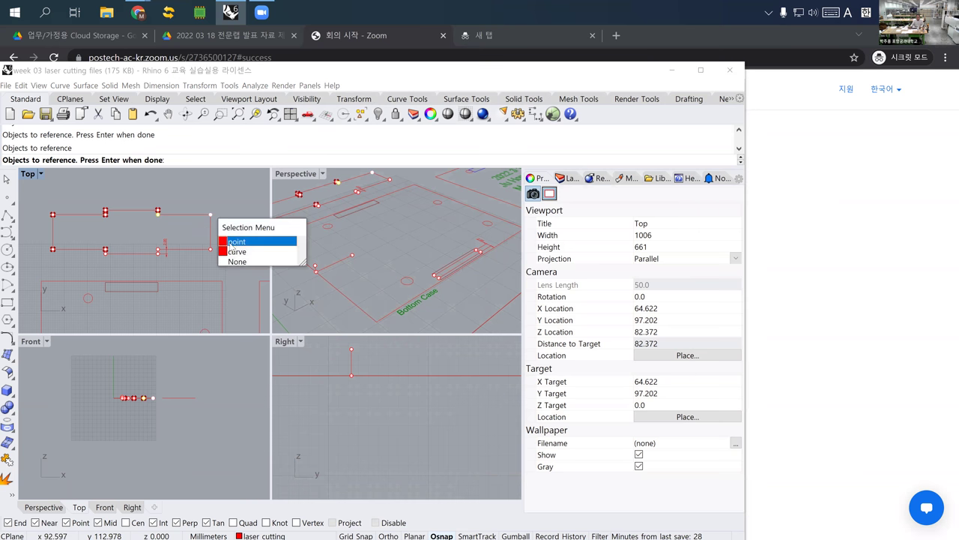
pyautogui.click(236, 251)
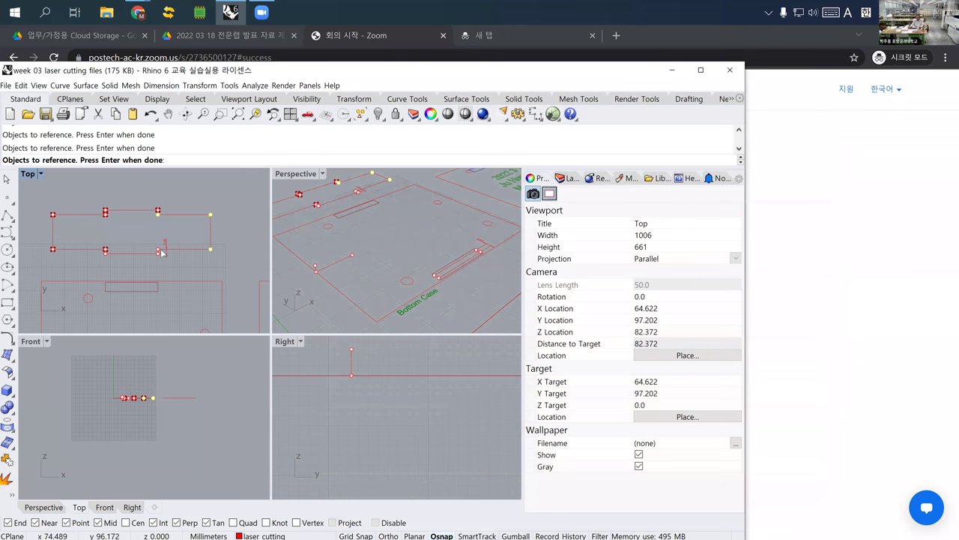
pyautogui.press('Return')
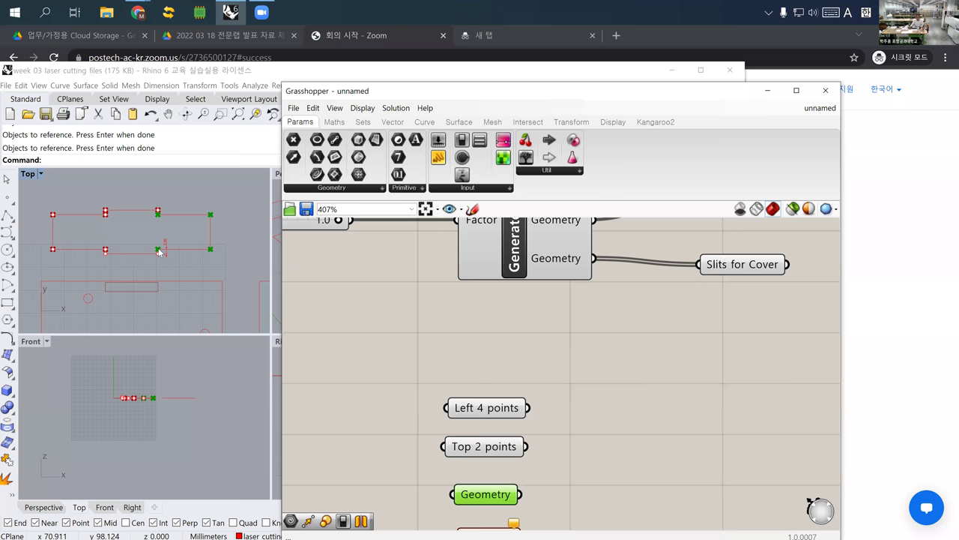
# Rename the third Geometry parameter to "right 4 points"
pyautogui.scroll(-5, 418, 315)
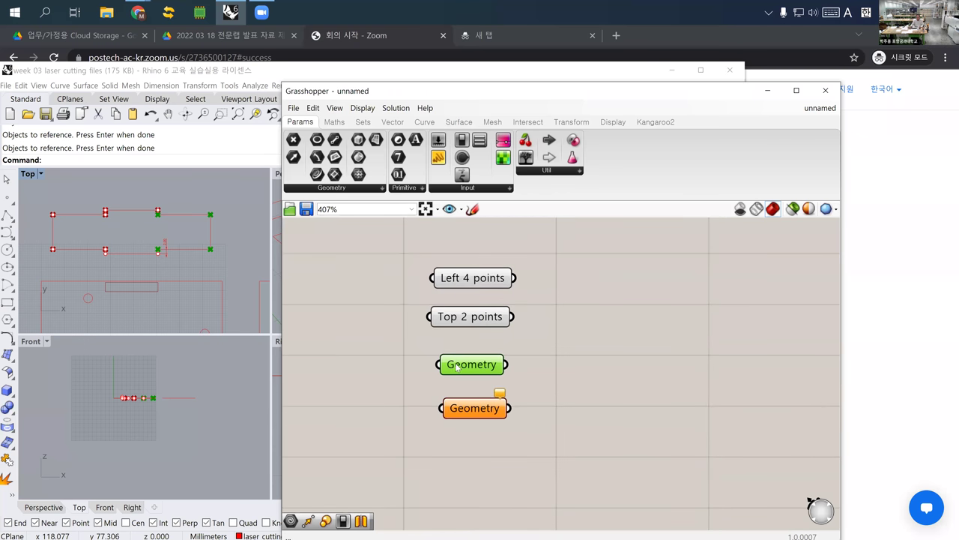
pyautogui.rightClick(460, 370)
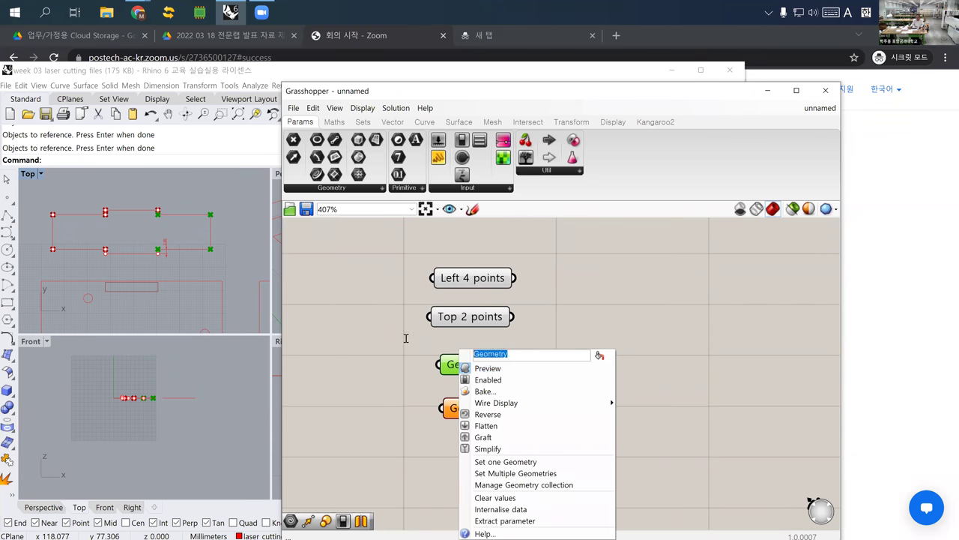
pyautogui.write('right')
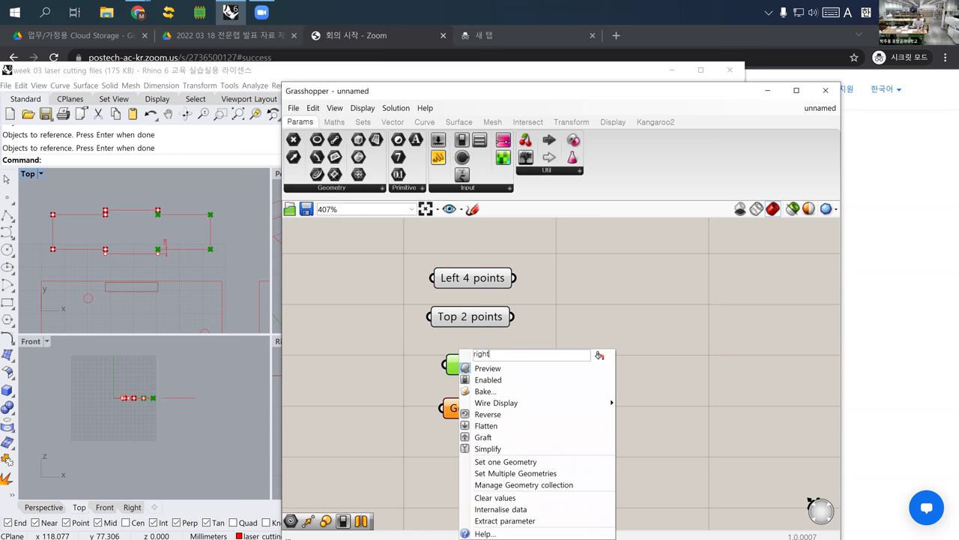
pyautogui.write(' 4 points')
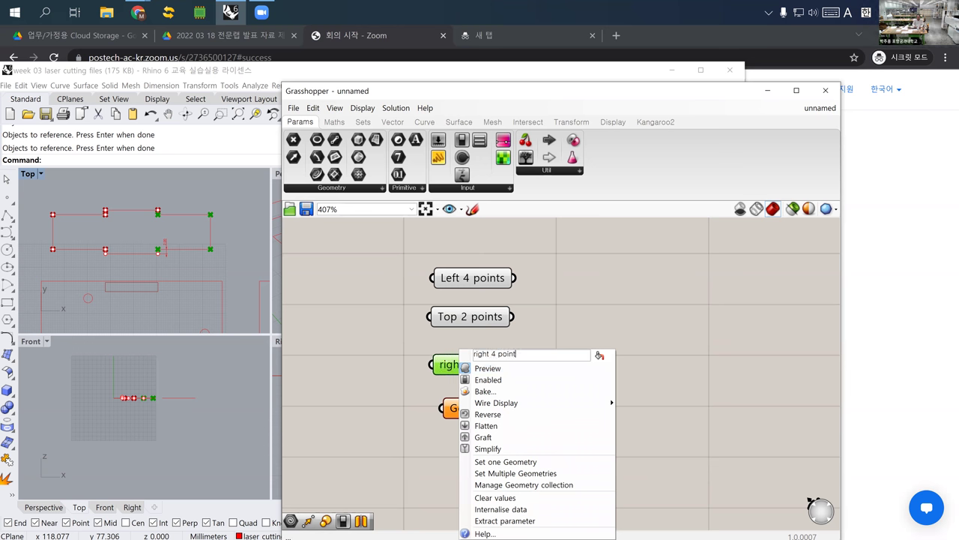
pyautogui.press('Return')
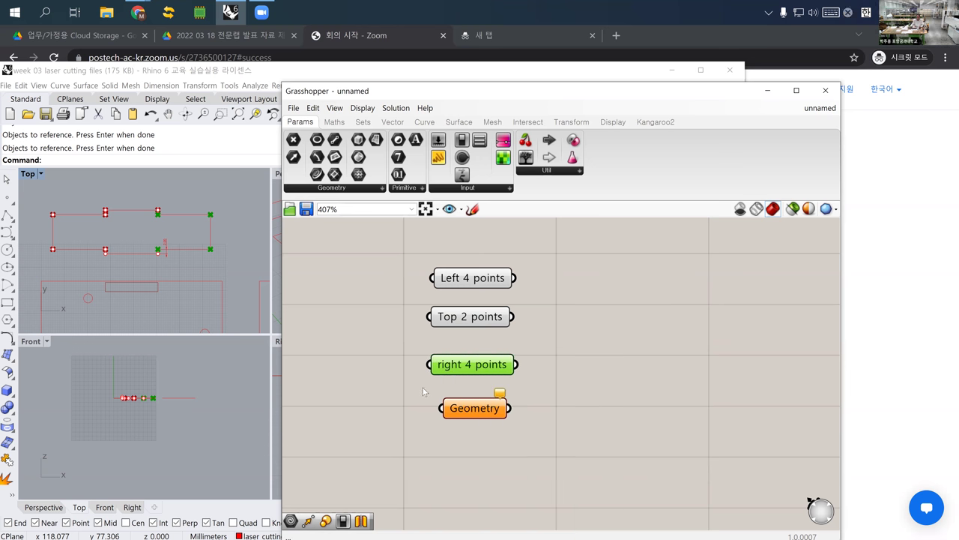
# Reference the two lower corner points of the outline's bottom tab as multiple geometries in the fourth Geometry parameter
pyautogui.click(460, 413)
pyautogui.rightClick(471, 417)
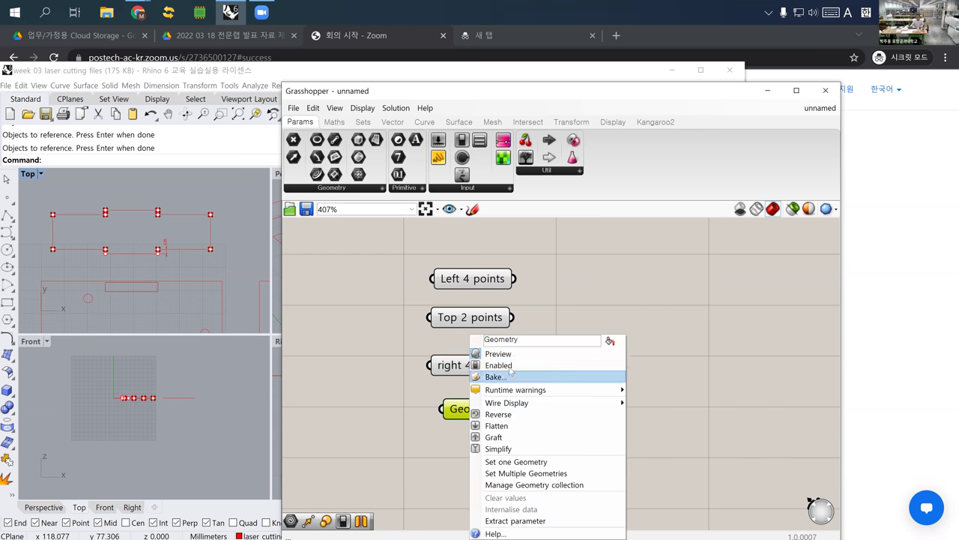
pyautogui.click(507, 475)
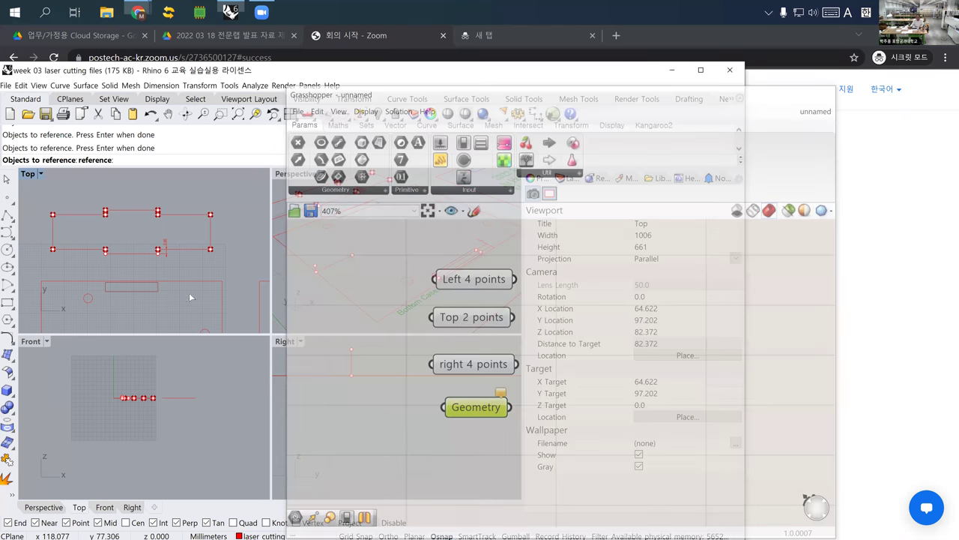
pyautogui.click(159, 255)
pyautogui.click(107, 256)
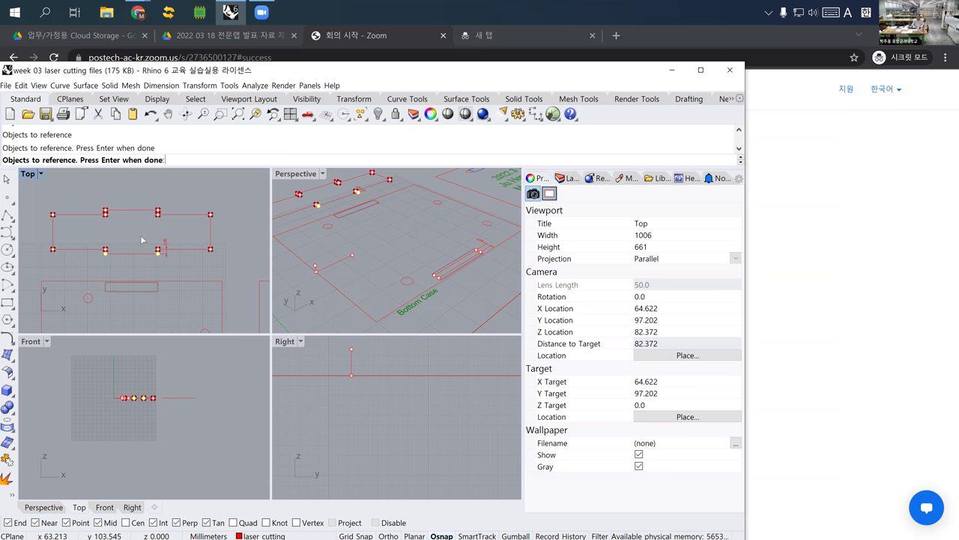
pyautogui.press('Return')
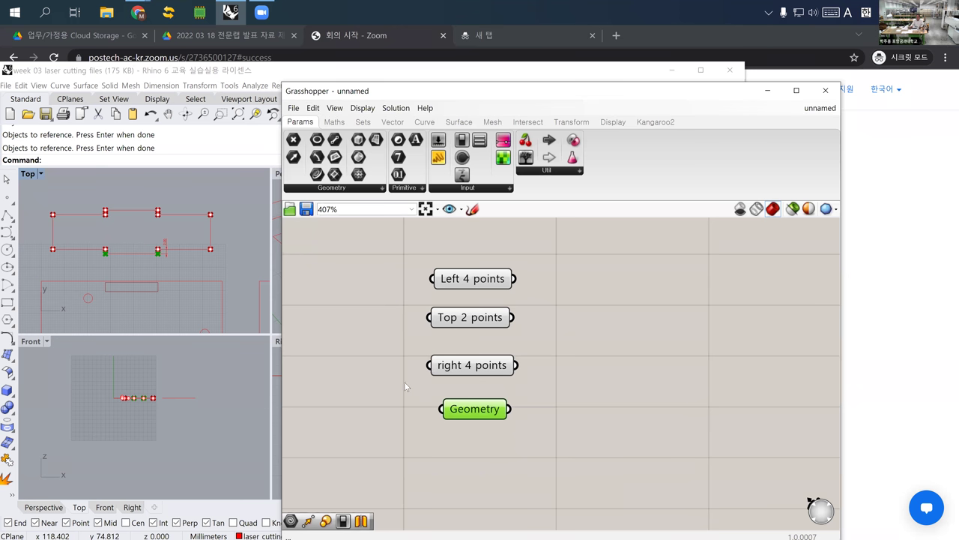
# Rename the fourth Geometry parameter to "bottom 2 points"
pyautogui.rightClick(475, 416)
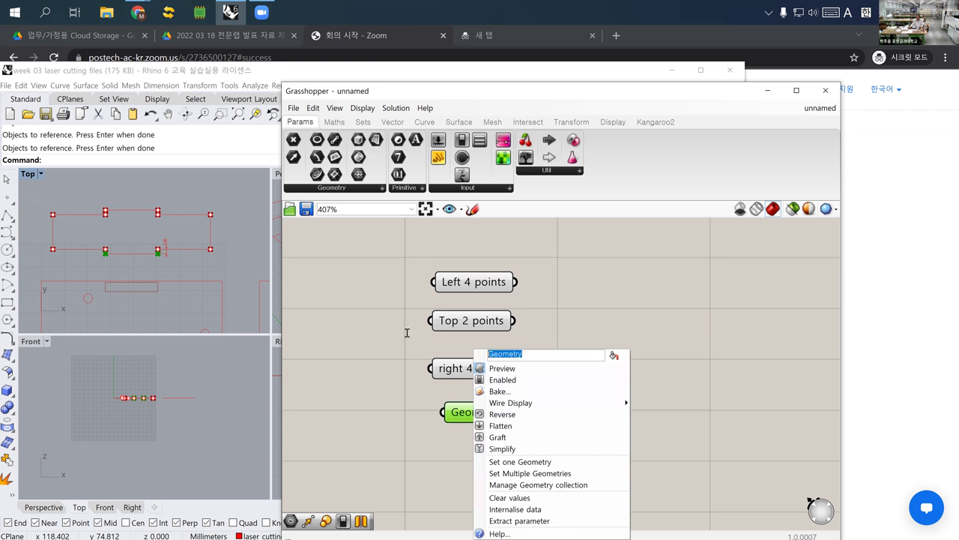
pyautogui.write('oo')
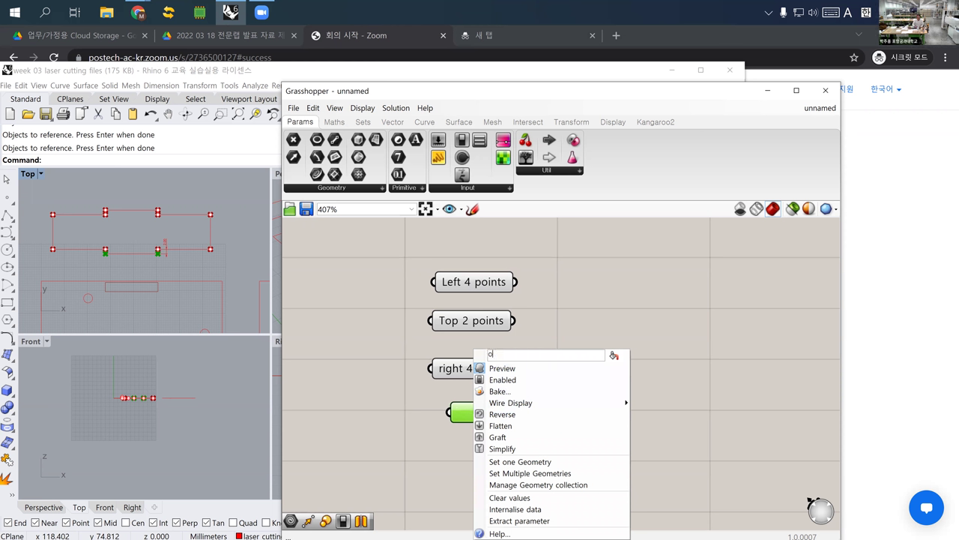
pyautogui.press('BackSpace')
pyautogui.press('BackSpace')
pyautogui.write('bottom 2 points')
pyautogui.press('Return')
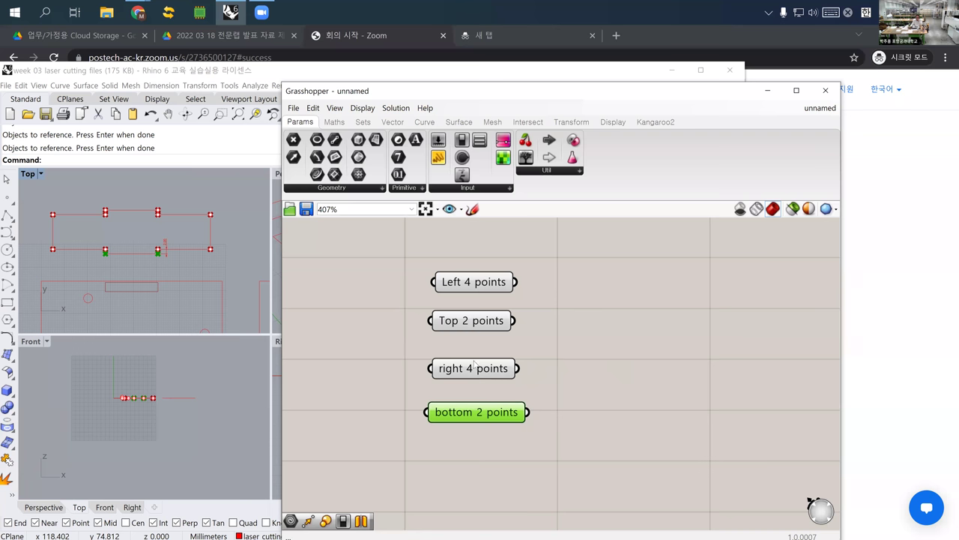
# Add a Move component beside the parameters and connect "Top 2 points" to its Geometry input
pyautogui.scroll(3, 102, 222)
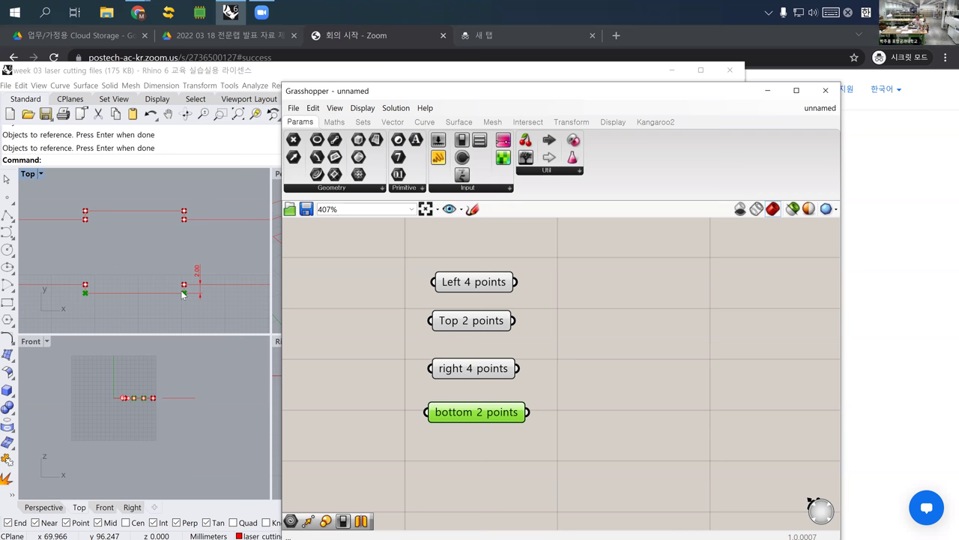
pyautogui.scroll(-3, 574, 345)
pyautogui.click(572, 339)
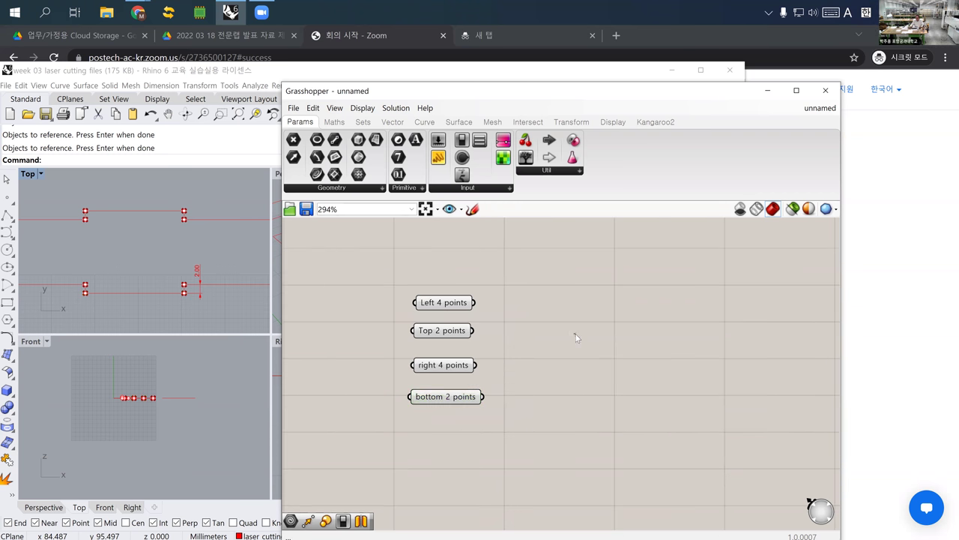
pyautogui.doubleClick(577, 335)
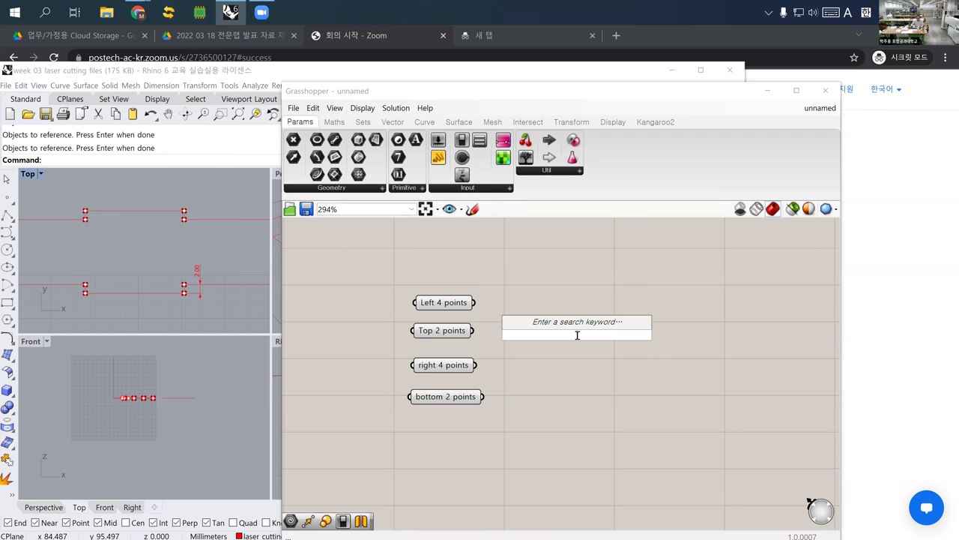
pyautogui.write('move')
pyautogui.press('Return')
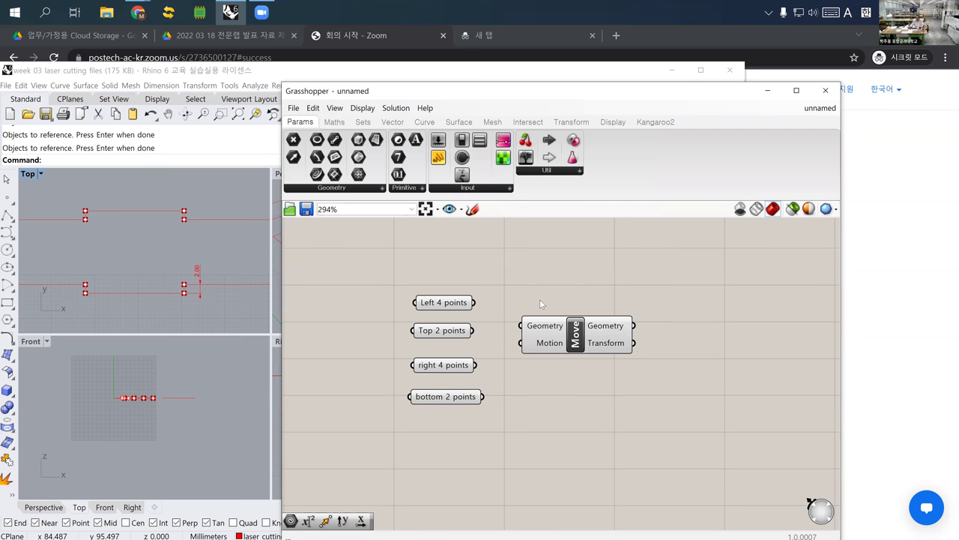
pyautogui.moveTo(473, 331); pyautogui.dragTo(522, 325)
# Spread out the parameters, placing "Left 4 points" higher and "right 4 points" and "bottom 2 points" lower, to make room around "Top 2 points"
pyautogui.moveTo(453, 302); pyautogui.dragTo(444, 251)
pyautogui.moveTo(457, 396); pyautogui.dragTo(461, 493)
pyautogui.moveTo(454, 367); pyautogui.dragTo(465, 462)
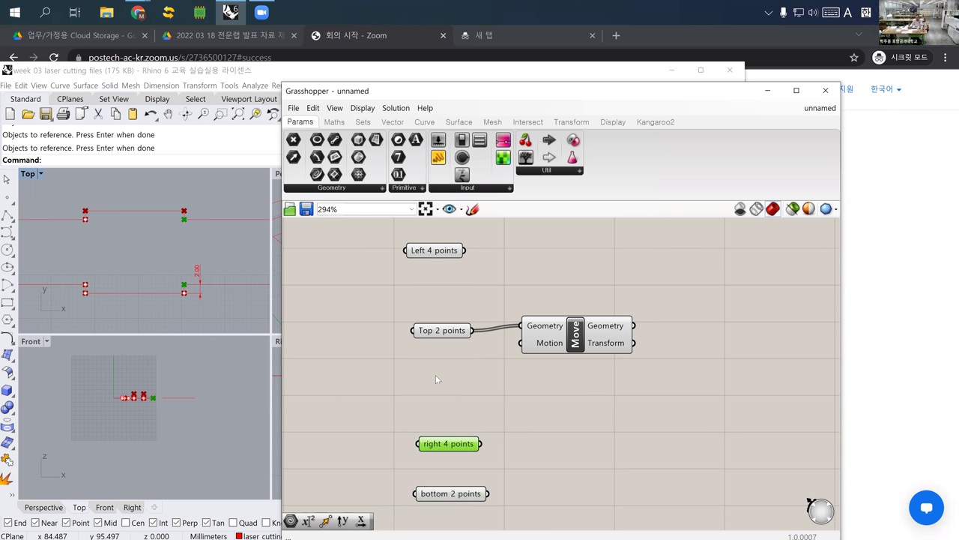
pyautogui.click(436, 376)
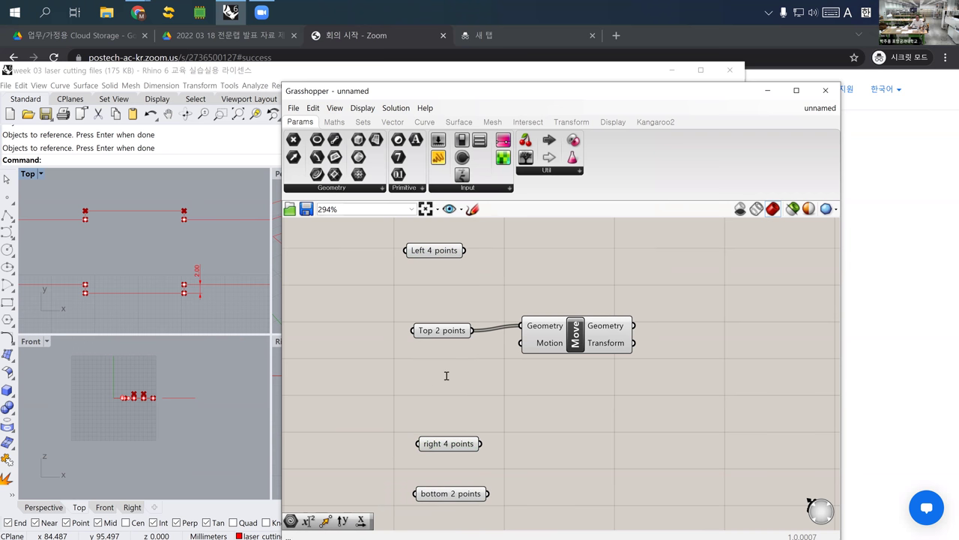
# Add a Unit Y vector below "Top 2 points" and connect it to the Move component's Motion input
pyautogui.doubleClick(446, 376)
pyautogui.write('unit')
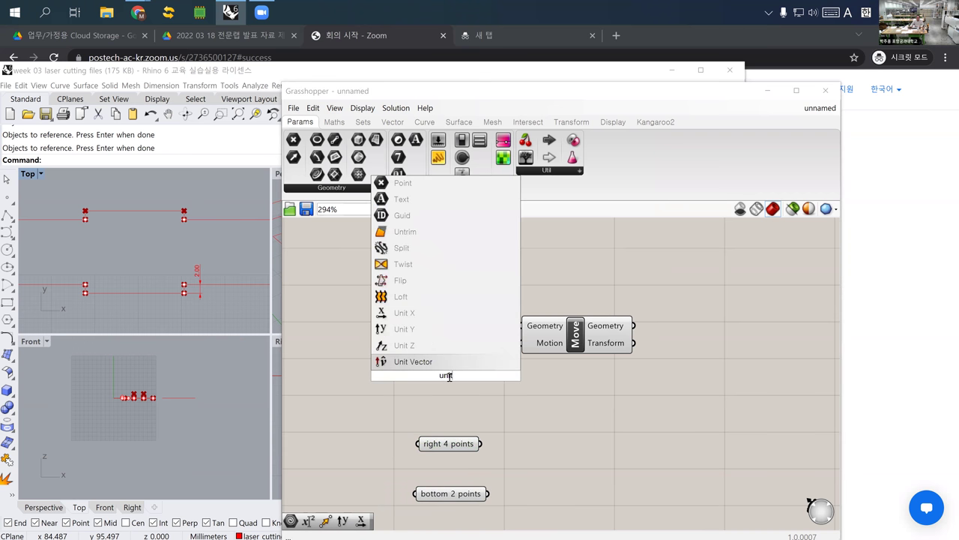
pyautogui.click(433, 330)
pyautogui.moveTo(498, 375); pyautogui.dragTo(521, 343)
# Connect the existing number slider that drives Generate 4 Slits to the Unit Y component's Factor input as well
pyautogui.moveTo(405, 399); pyautogui.dragTo(485, 347, button='right')
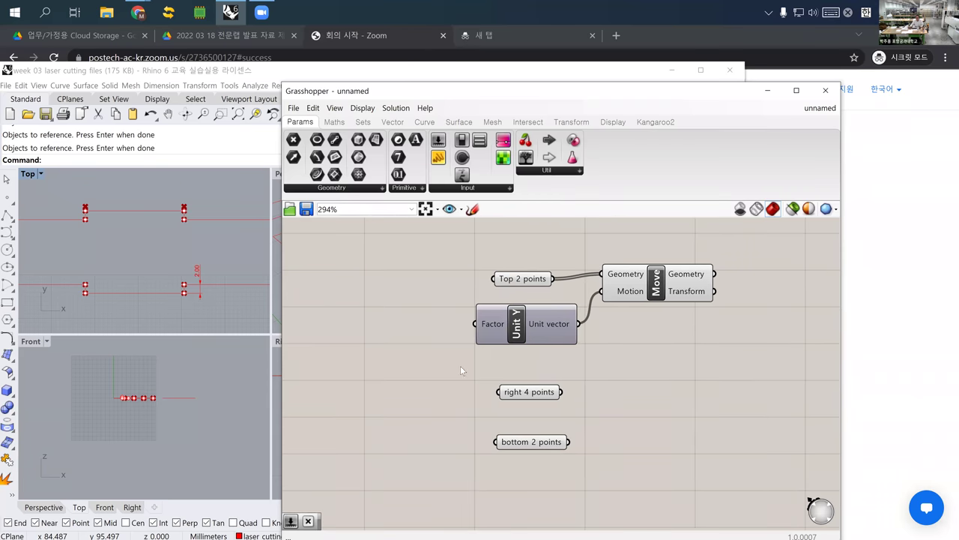
pyautogui.scroll(-4, 431, 381)
pyautogui.scroll(4, 431, 277)
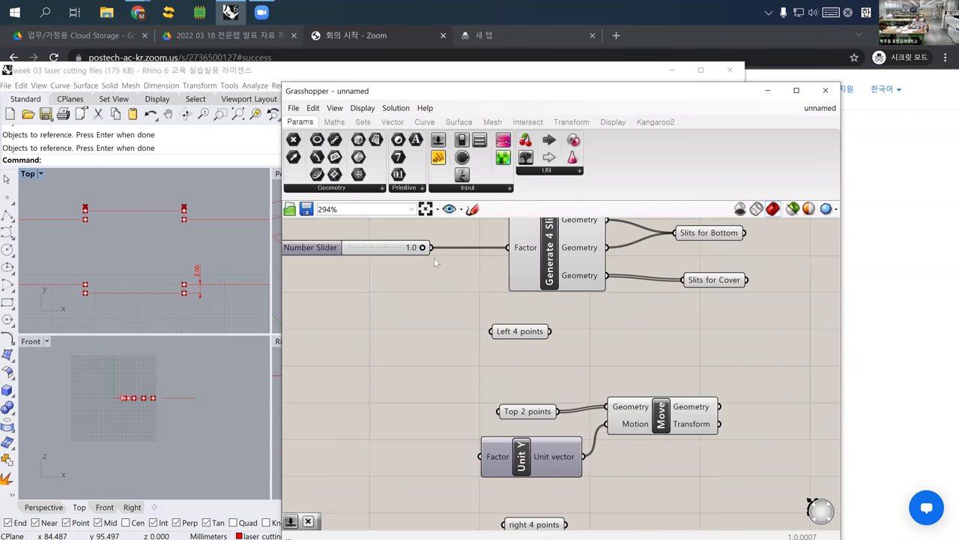
pyautogui.moveTo(424, 247); pyautogui.dragTo(480, 457)
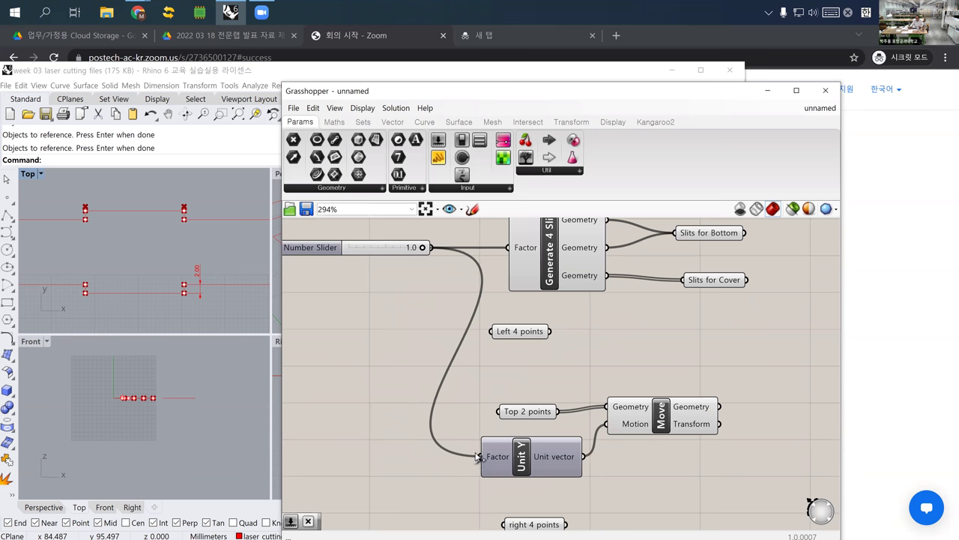
pyautogui.moveTo(398, 314); pyautogui.dragTo(426, 357, button='right')
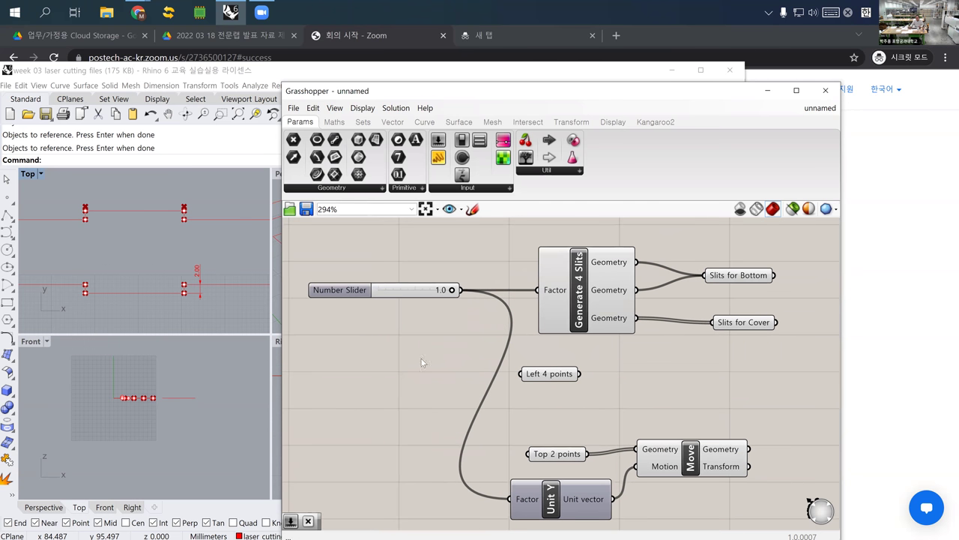
pyautogui.moveTo(79, 211); pyautogui.dragTo(80, 233, button='right')
pyautogui.scroll(3, 82, 235)
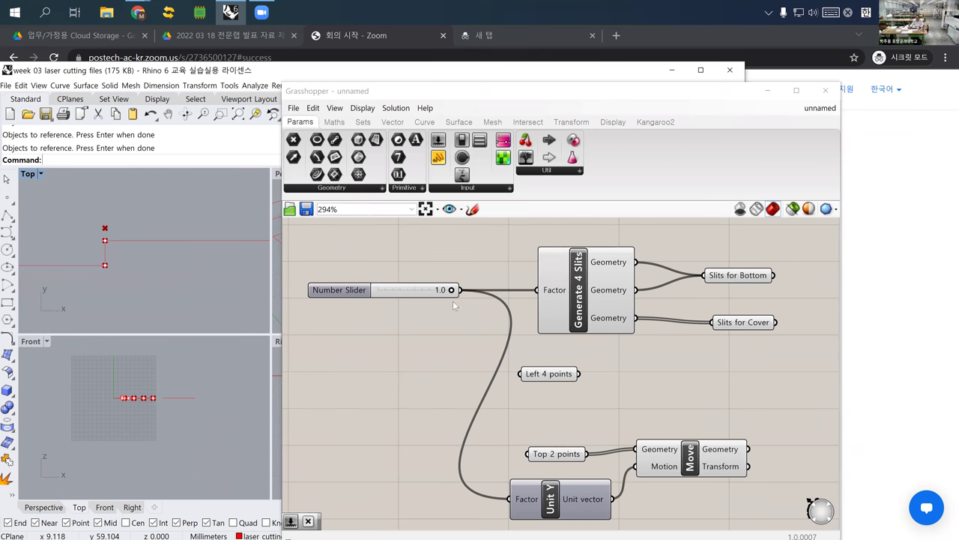
# Set the number slider to 0.5 and compare the moved top points with the panel outline and slit rectangle in the Top viewport
pyautogui.scroll(2, 454, 298)
pyautogui.moveTo(460, 296); pyautogui.dragTo(405, 296)
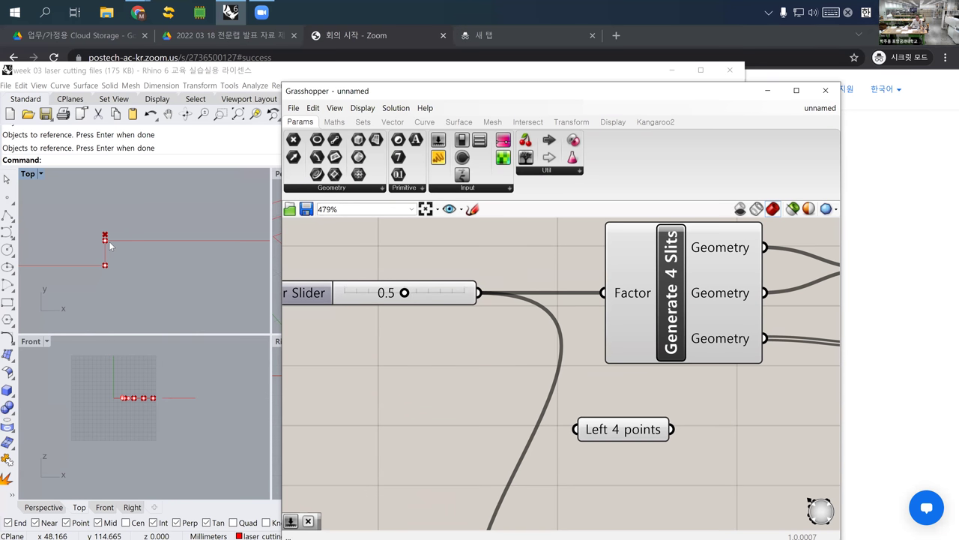
pyautogui.scroll(-2, 109, 245)
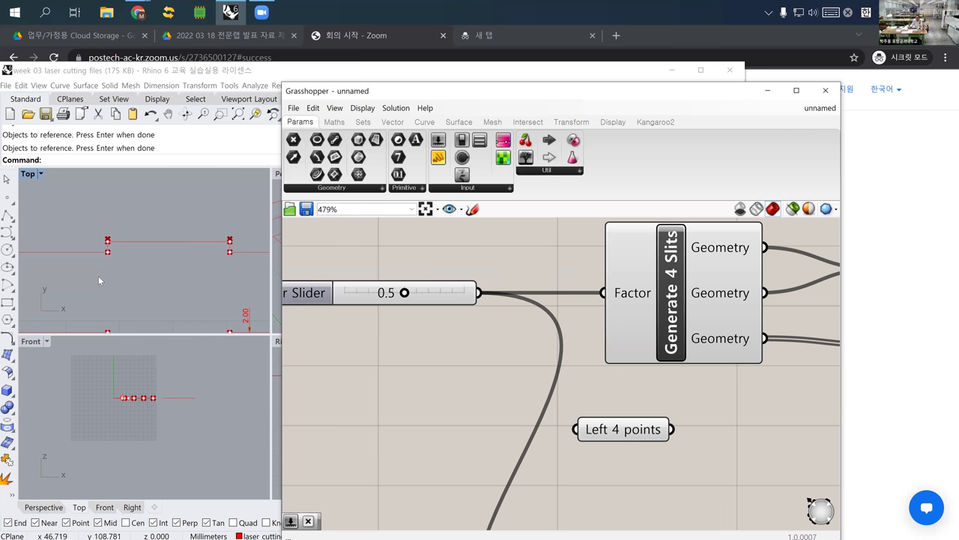
pyautogui.scroll(-2, 98, 276)
pyautogui.scroll(3, 144, 268)
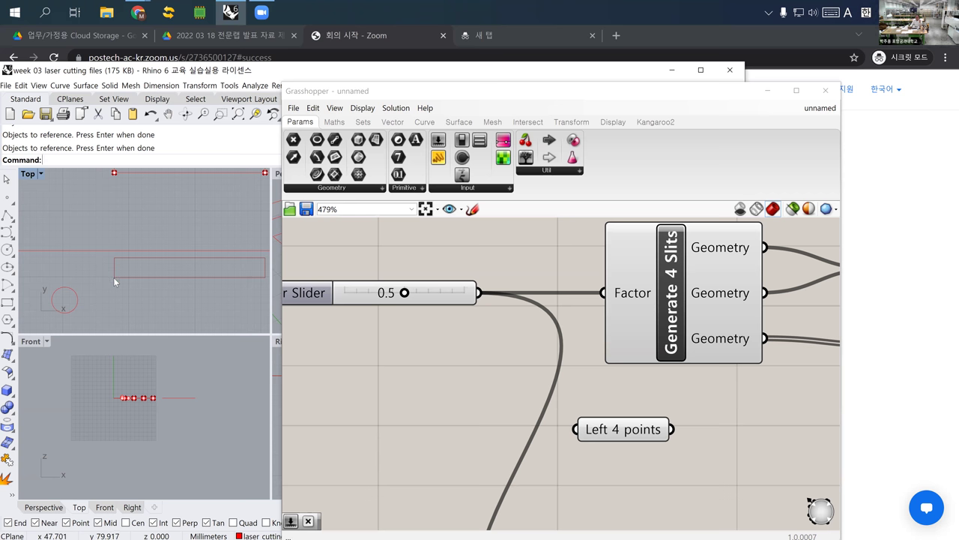
pyautogui.scroll(2, 114, 258)
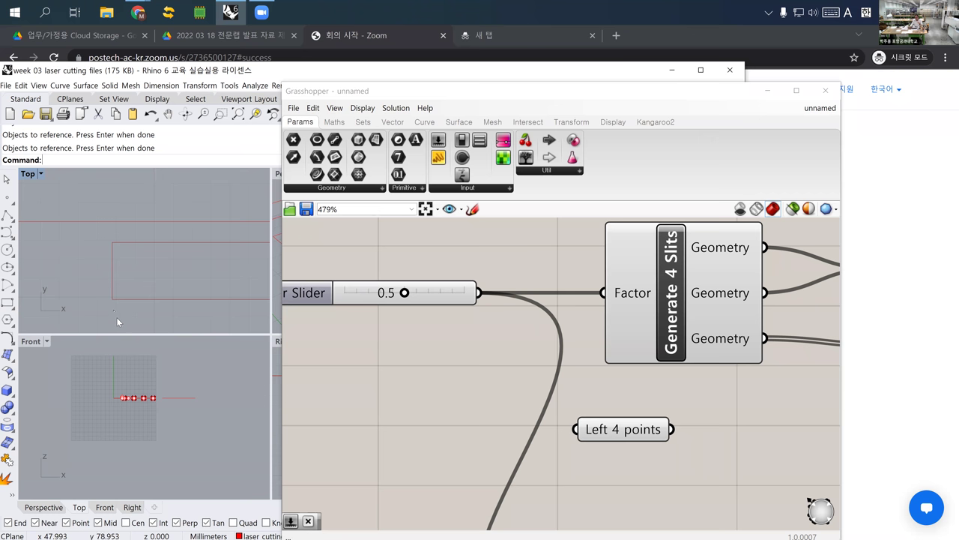
pyautogui.scroll(-5, 121, 302)
pyautogui.scroll(3, 121, 298)
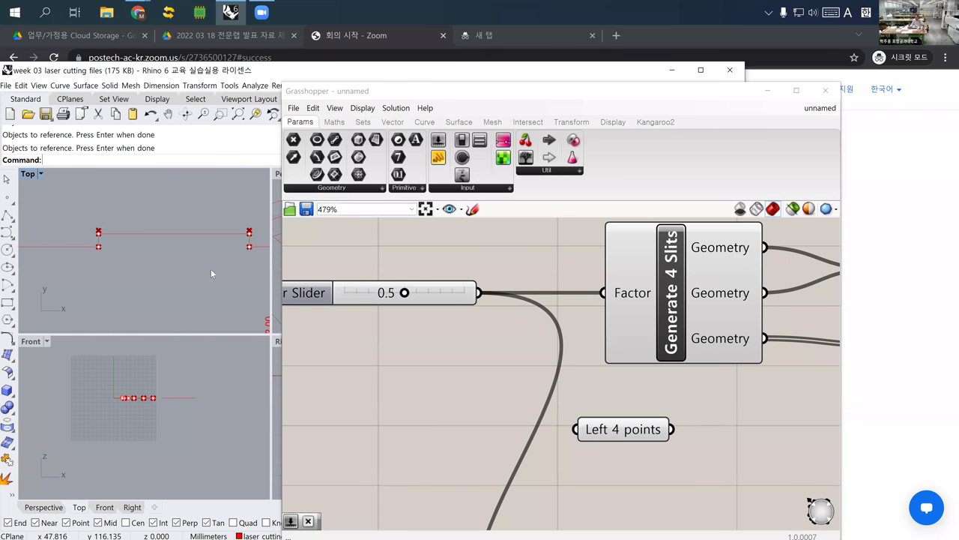
# Add a Multiplication component to the canvas on the input side of the Unit Y component
pyautogui.click(422, 334)
pyautogui.moveTo(377, 235); pyautogui.dragTo(389, 295, button='right')
pyautogui.scroll(-2, 392, 297)
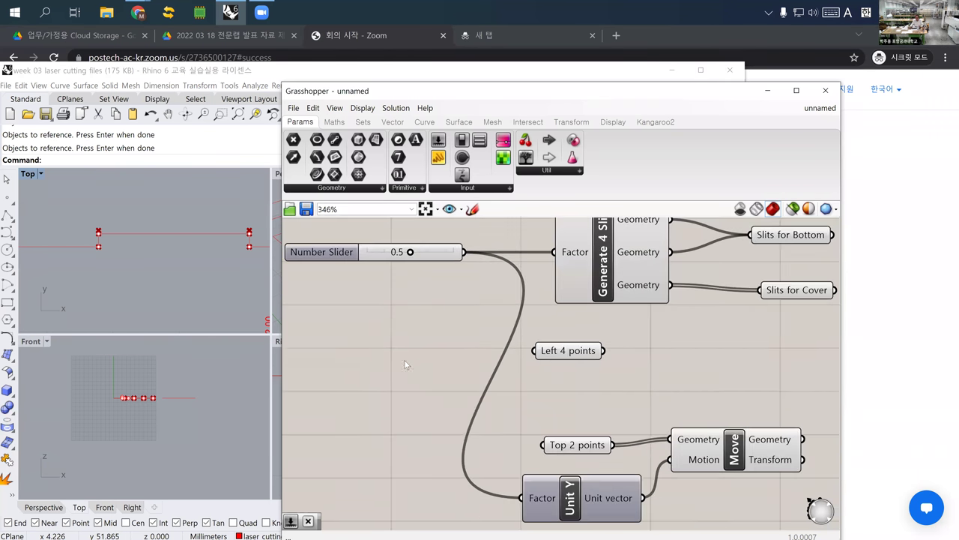
pyautogui.moveTo(405, 361); pyautogui.dragTo(383, 357, button='right')
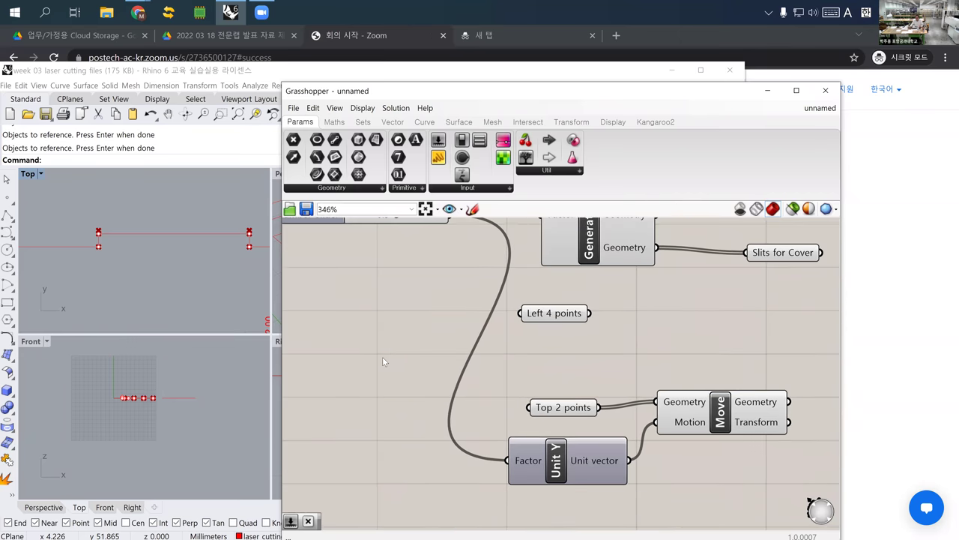
pyautogui.doubleClick(367, 417)
pyautogui.write('multi')
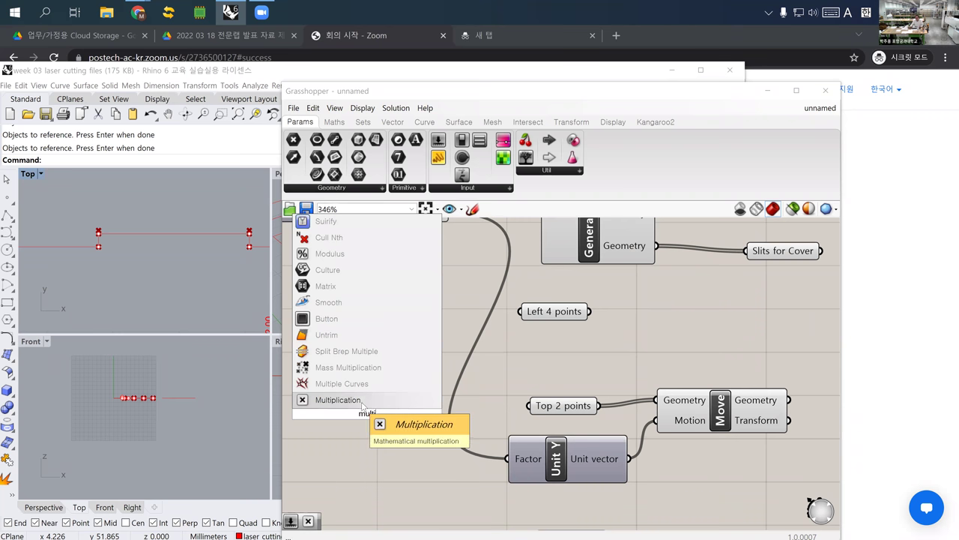
pyautogui.press('Return')
# Try adding an integer number slider with value 2 beside Multiplication's B input, and delete it again
pyautogui.moveTo(285, 448); pyautogui.dragTo(386, 437, button='right')
pyautogui.doubleClick(387, 433)
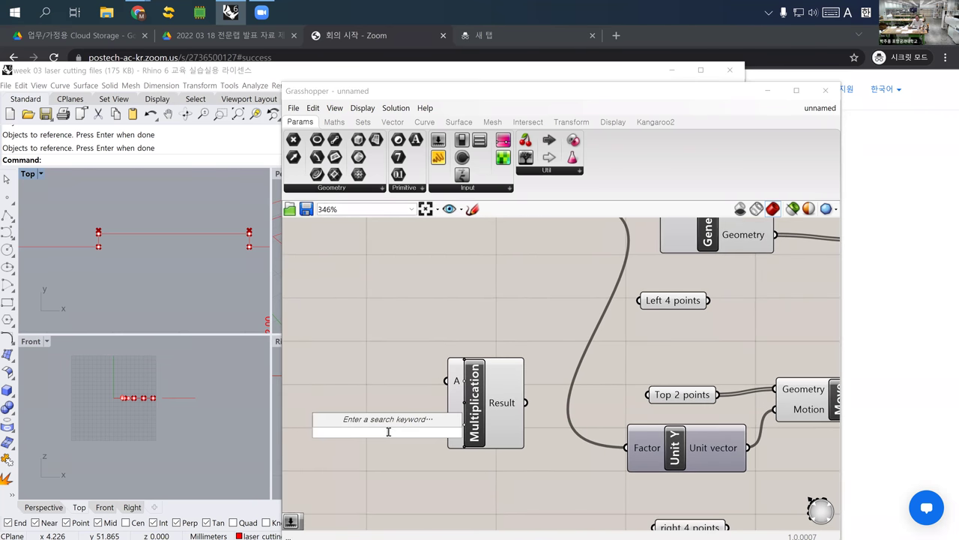
pyautogui.write('2')
pyautogui.press('Return')
pyautogui.moveTo(431, 435); pyautogui.dragTo(359, 429)
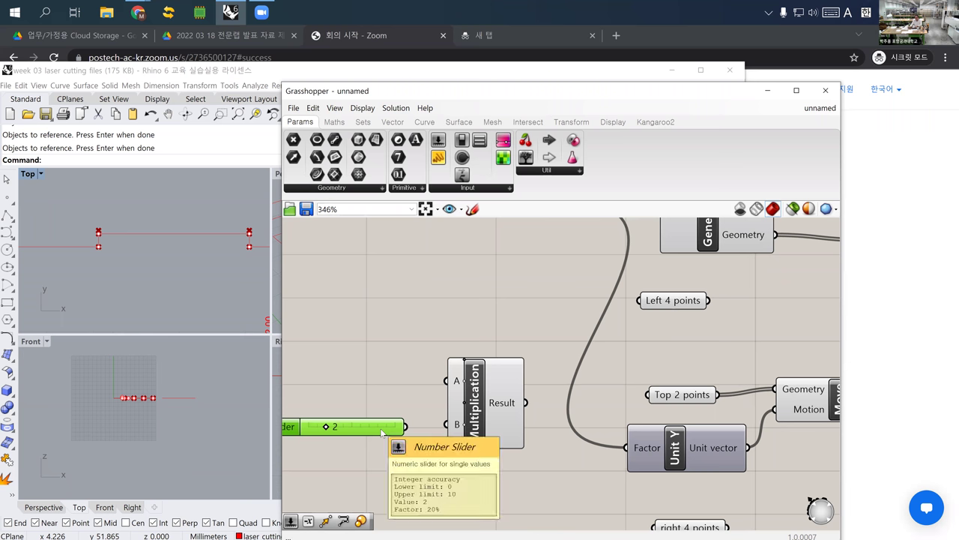
pyautogui.press('Delete')
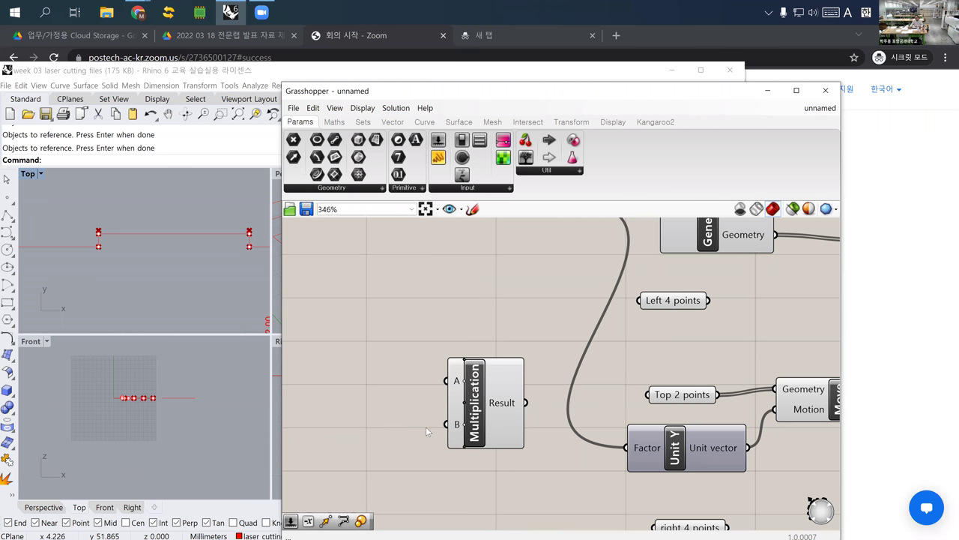
# Extract Multiplication's B input as a separate parameter and set its data item to 2
pyautogui.rightClick(456, 423)
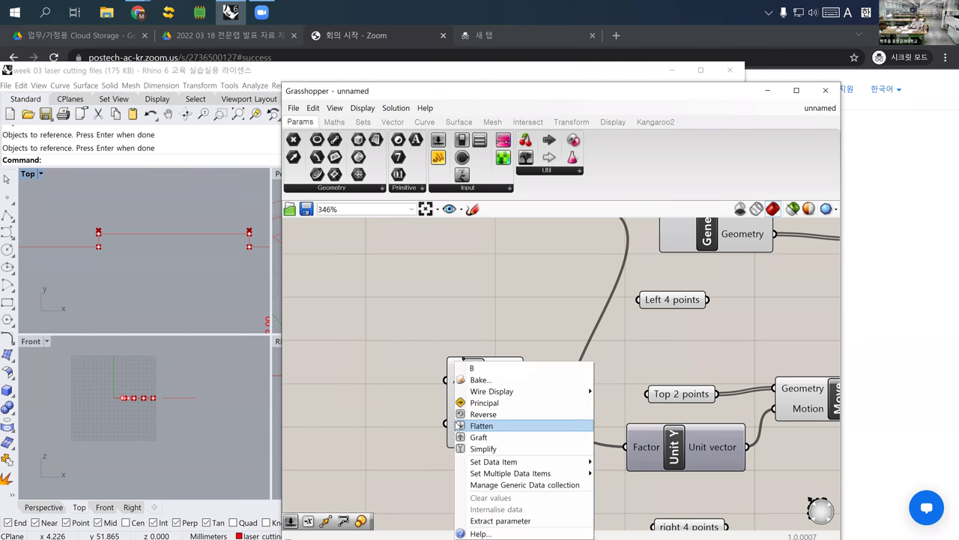
pyautogui.click(486, 521)
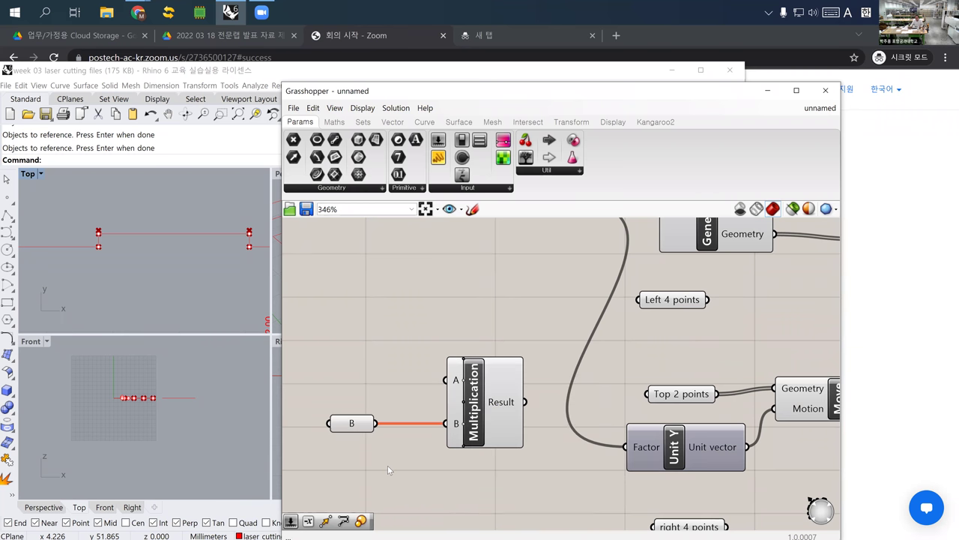
pyautogui.click(352, 424)
pyautogui.rightClick(352, 424)
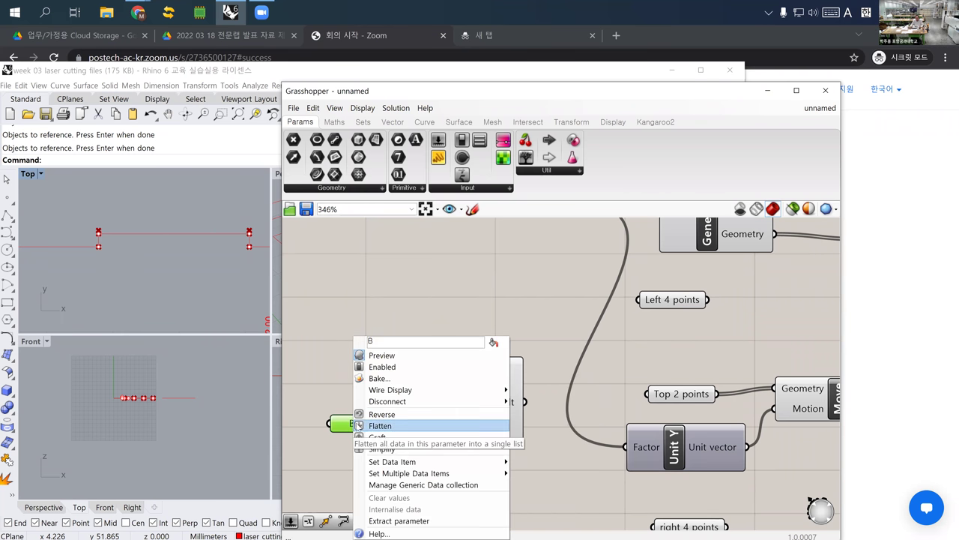
pyautogui.moveTo(437, 465)
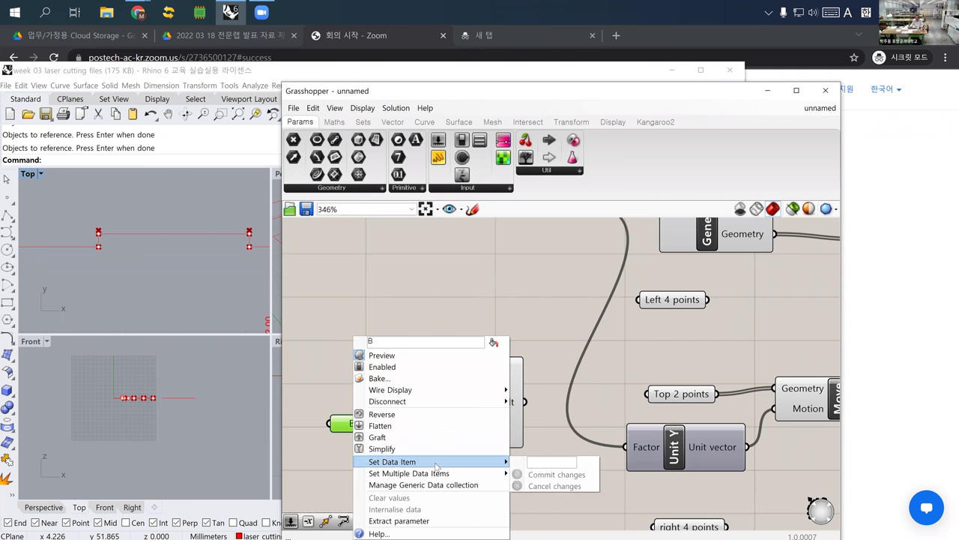
pyautogui.click(541, 465)
pyautogui.write('2')
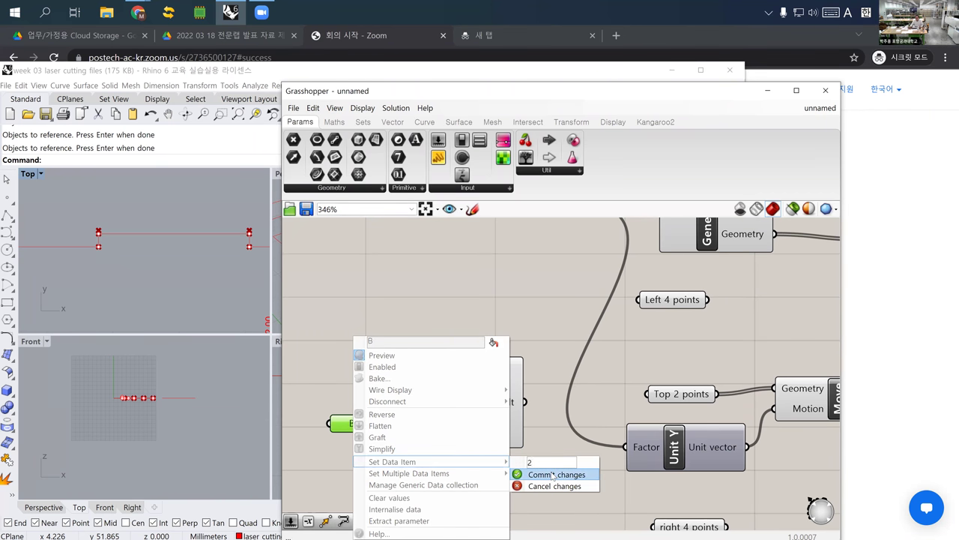
pyautogui.click(553, 475)
# Check the options and stored value of the extracted B parameter and delete it
pyautogui.rightClick(366, 427)
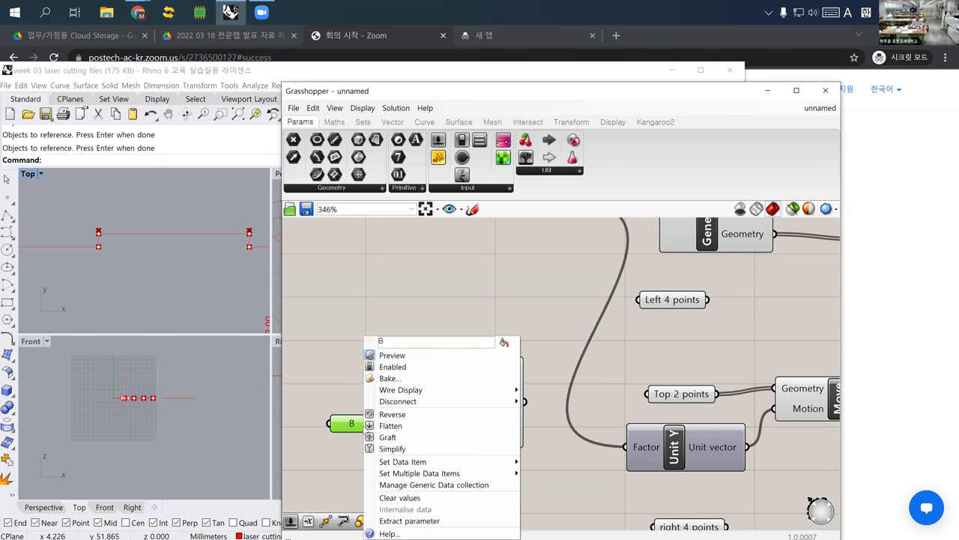
pyautogui.moveTo(418, 403)
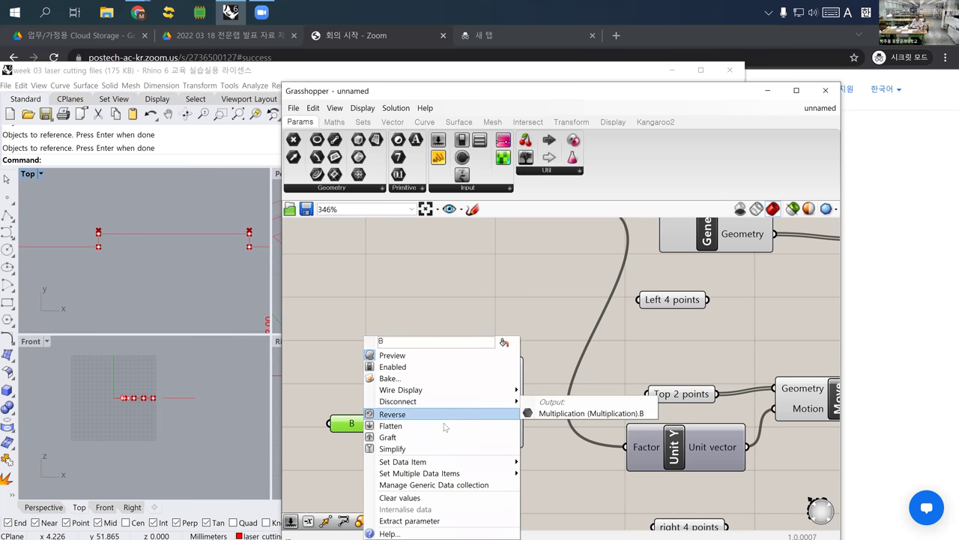
pyautogui.moveTo(480, 466)
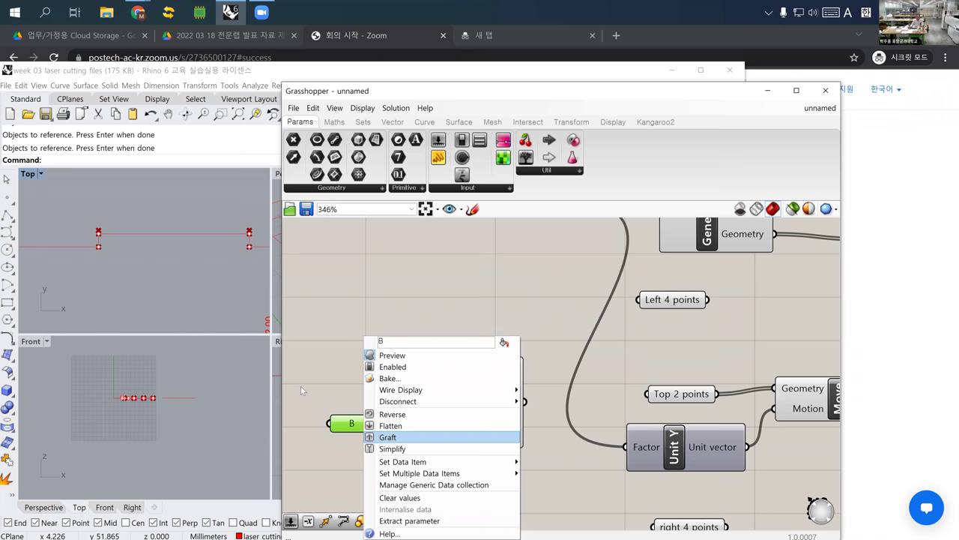
pyautogui.click(330, 427)
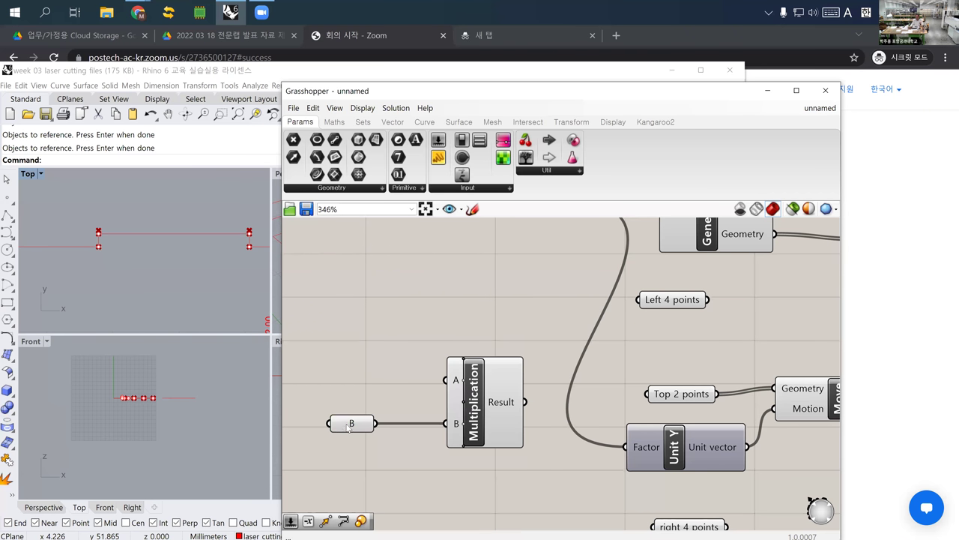
pyautogui.moveTo(349, 425)
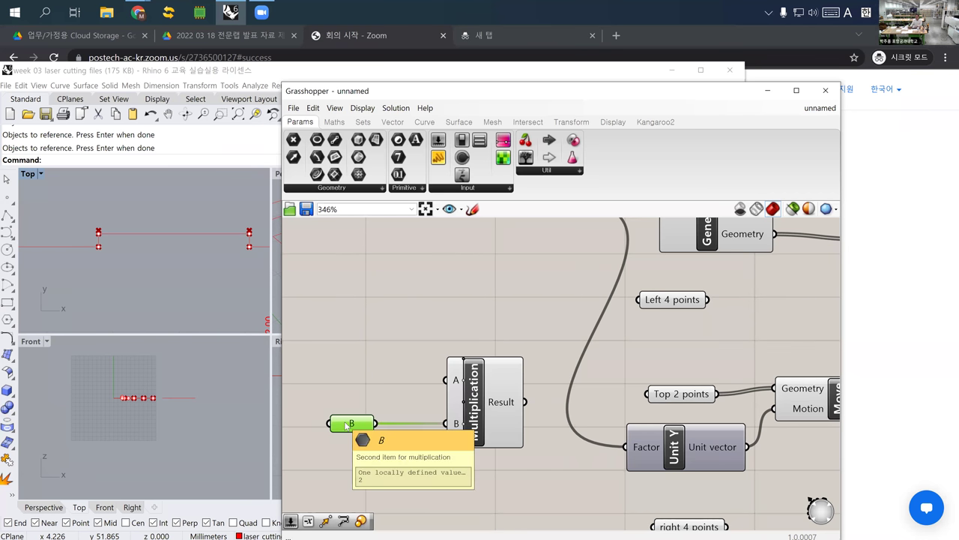
pyautogui.press('Delete')
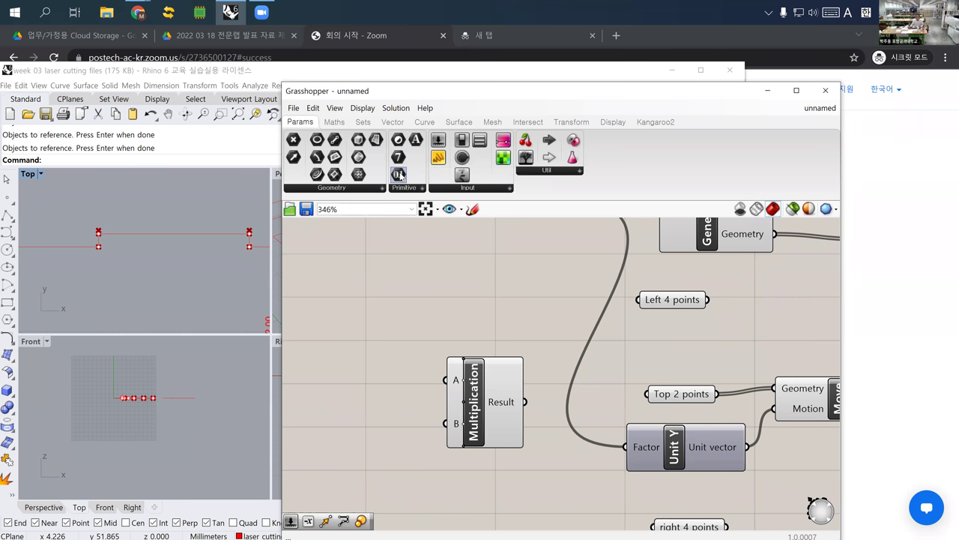
# Add an Integer parameter connected to Multiplication's B input and set its value to 2
pyautogui.moveTo(400, 158); pyautogui.dragTo(446, 423)
pyautogui.moveTo(360, 428); pyautogui.dragTo(358, 425)
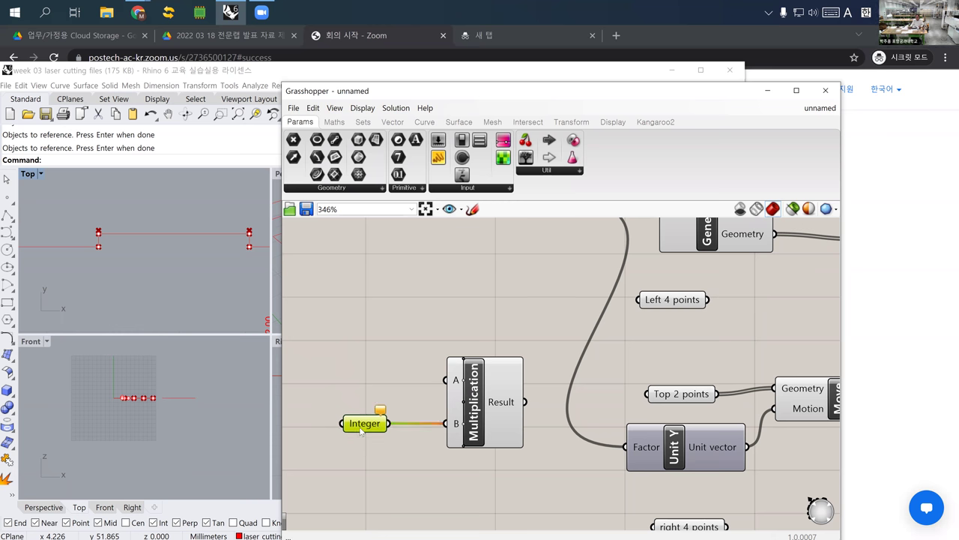
pyautogui.moveTo(358, 424); pyautogui.dragTo(356, 428, button='right')
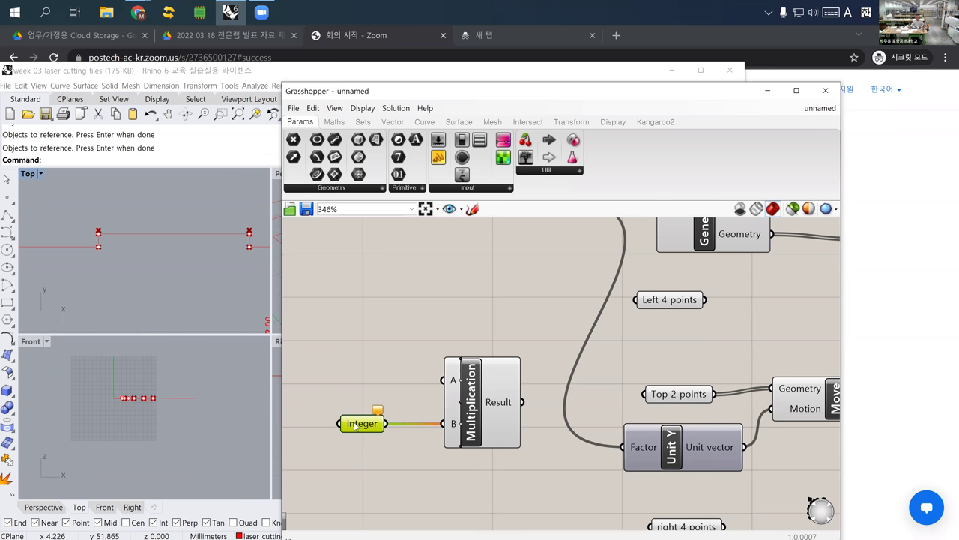
pyautogui.rightClick(357, 427)
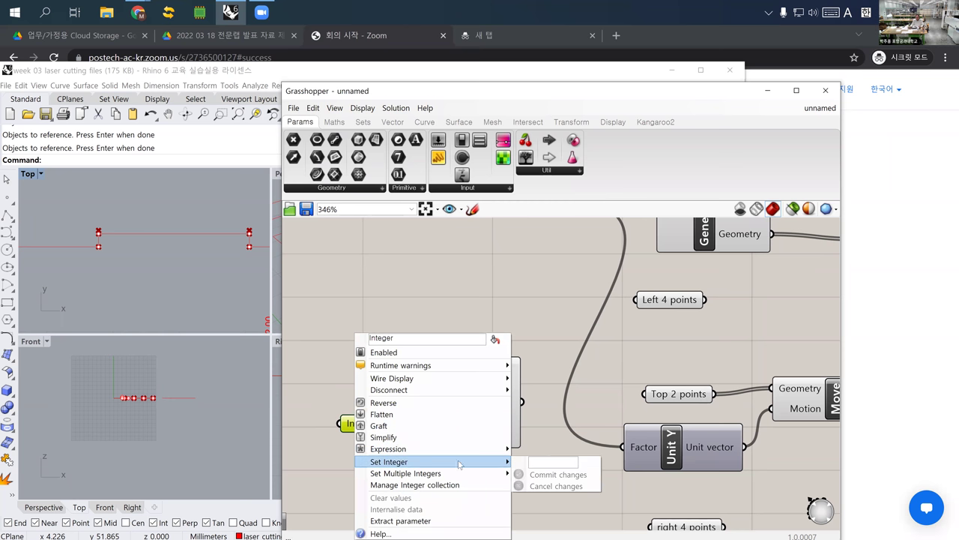
pyautogui.click(540, 464)
pyautogui.write('2')
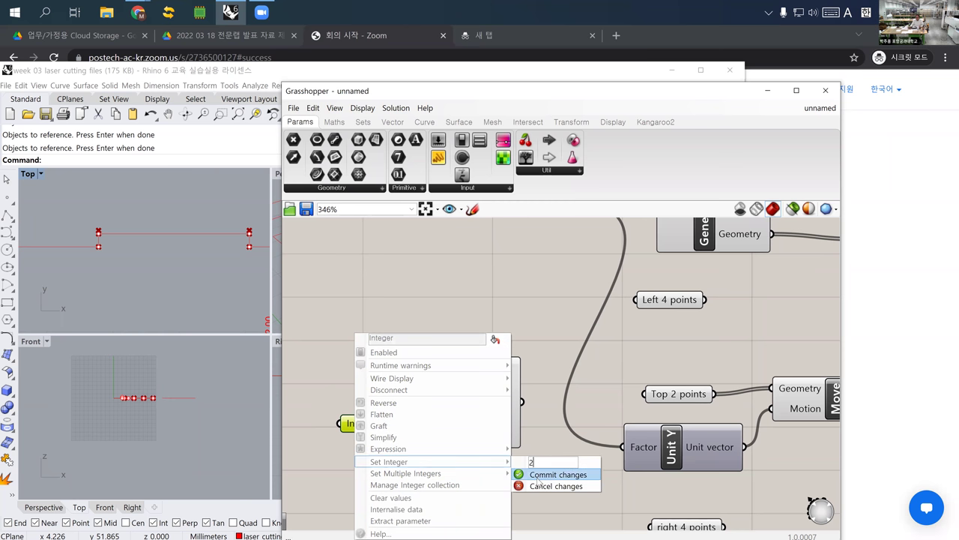
pyautogui.click(519, 474)
# Connect the number slider to Multiplication's A input and its Result to Unit Y's Factor, and check the moved points in the Top viewport
pyautogui.scroll(-2, 372, 377)
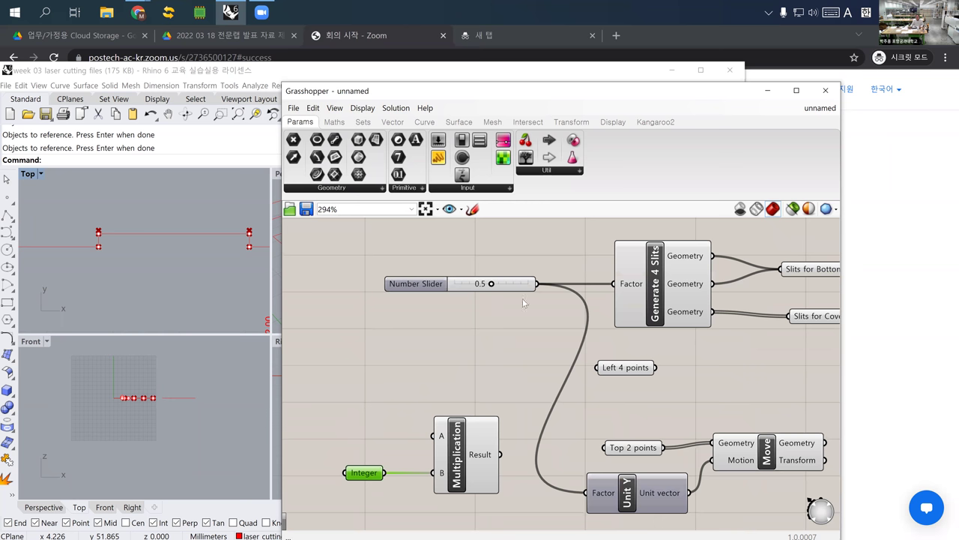
pyautogui.moveTo(536, 284); pyautogui.dragTo(435, 436)
pyautogui.moveTo(500, 454); pyautogui.dragTo(588, 492)
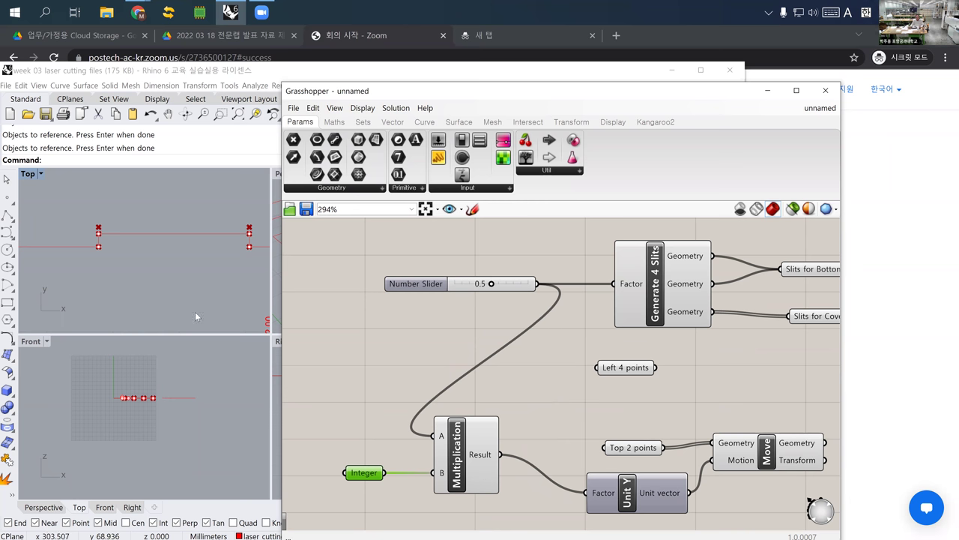
pyautogui.click(128, 284)
pyautogui.scroll(5, 128, 284)
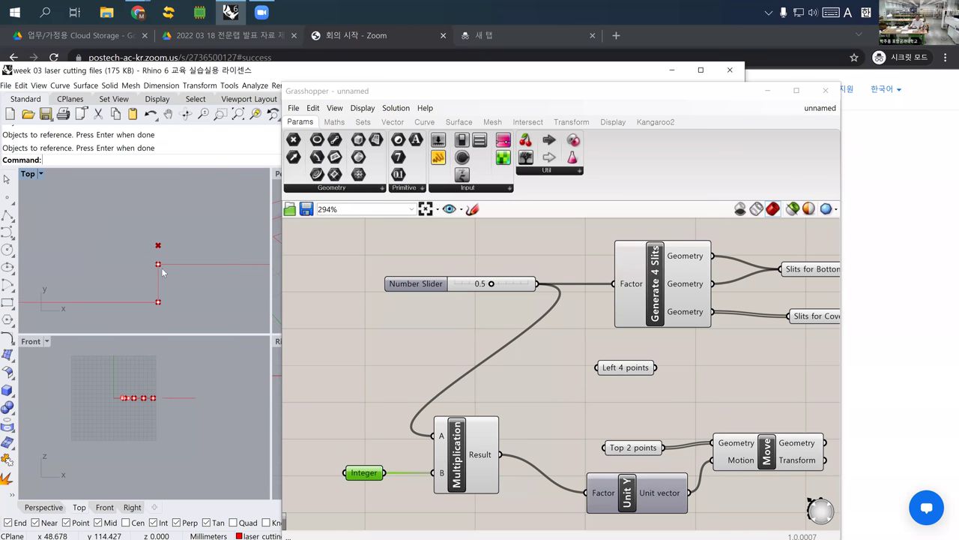
pyautogui.moveTo(492, 284)
pyautogui.mouseDown()
pyautogui.moveTo(456, 285)
pyautogui.moveTo(491, 286)
pyautogui.mouseUp()
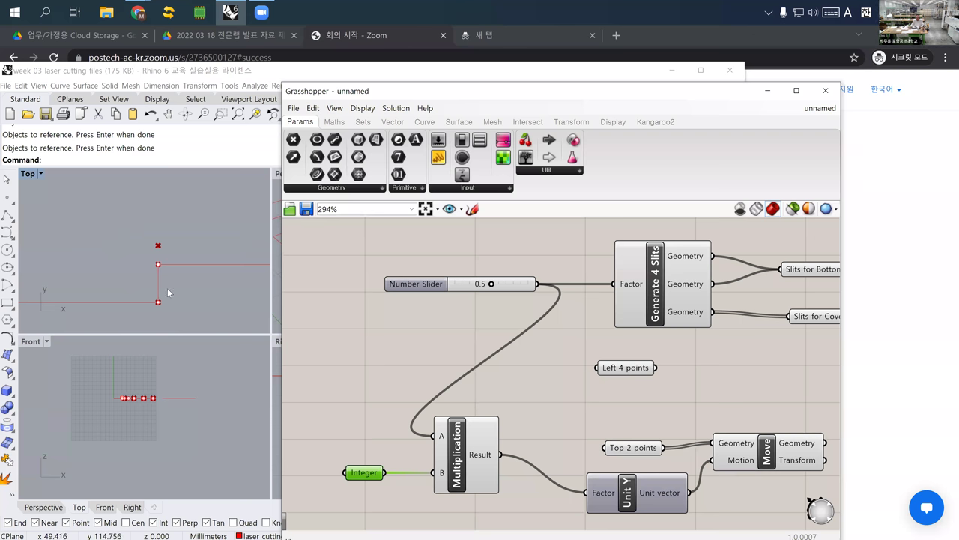
pyautogui.scroll(3, 181, 278)
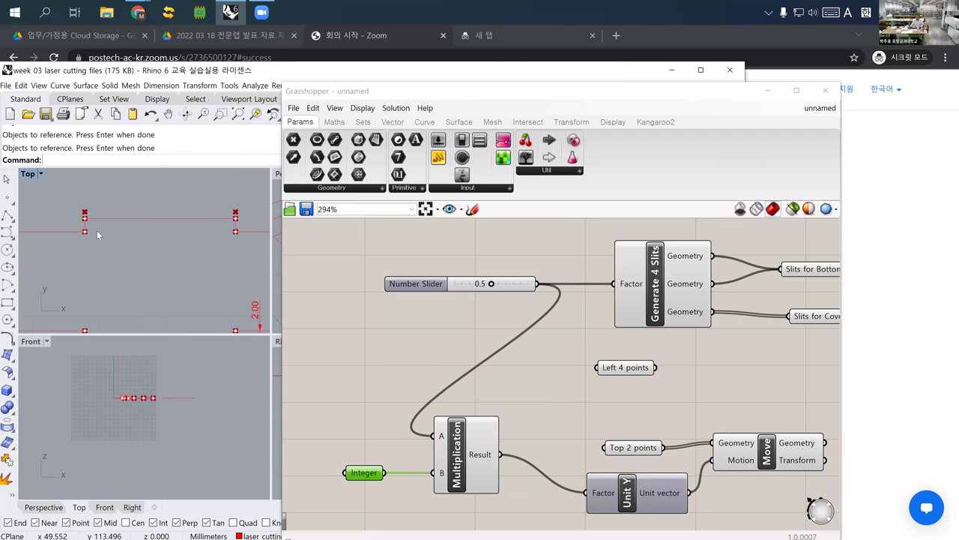
pyautogui.scroll(-3, 160, 266)
# Duplicate the Move component below the original and connect "bottom 2 points" to the copy's Geometry input
pyautogui.moveTo(671, 481); pyautogui.dragTo(472, 350, button='right')
pyautogui.click(585, 353)
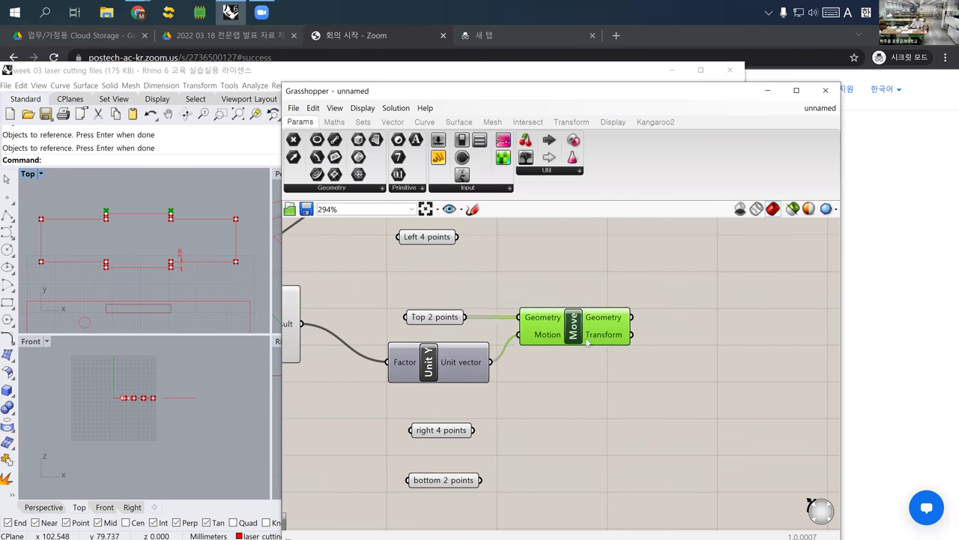
pyautogui.moveTo(585, 353); pyautogui.dragTo(587, 451)
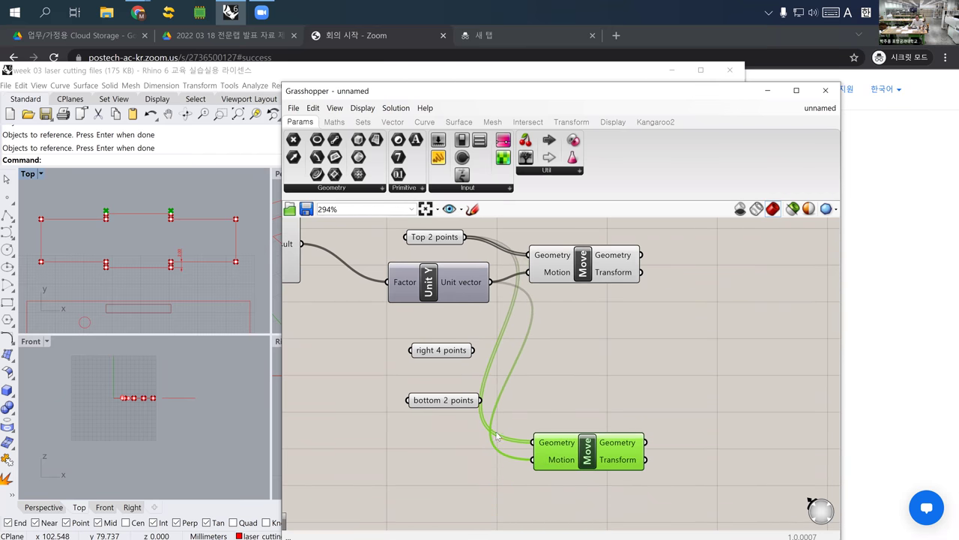
pyautogui.moveTo(481, 400); pyautogui.dragTo(542, 445)
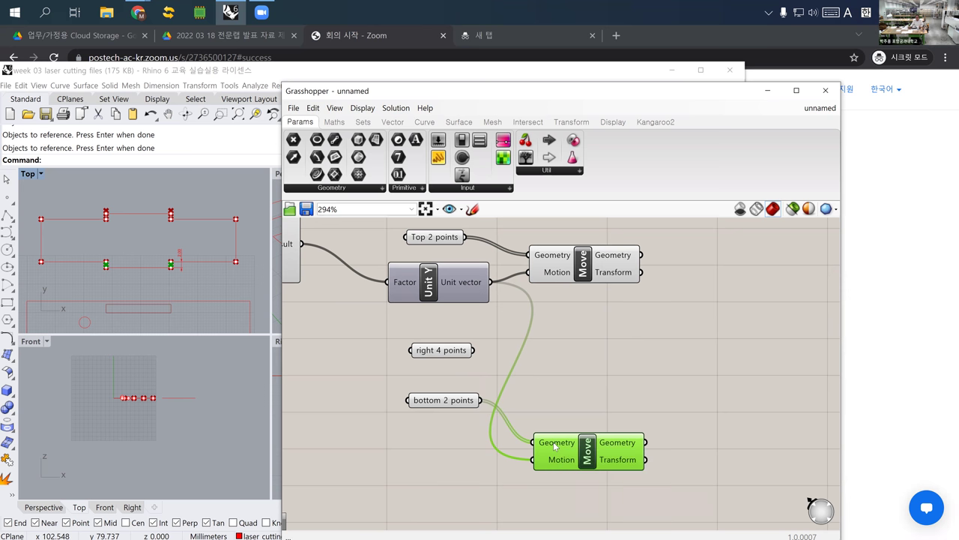
# Add a Negative component and route Unit Y's Unit vector through it into the lower Move's Motion input
pyautogui.doubleClick(429, 468)
pyautogui.write('neg')
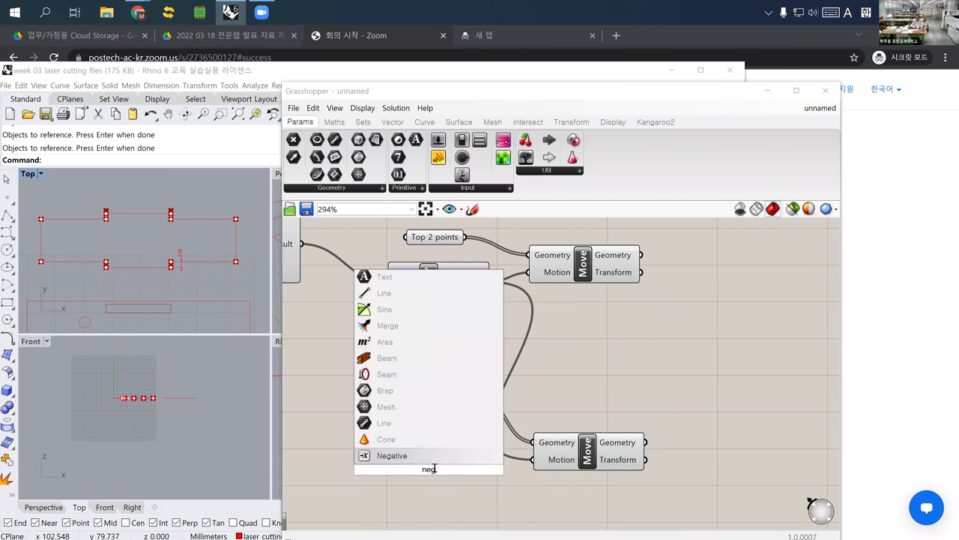
pyautogui.click(432, 459)
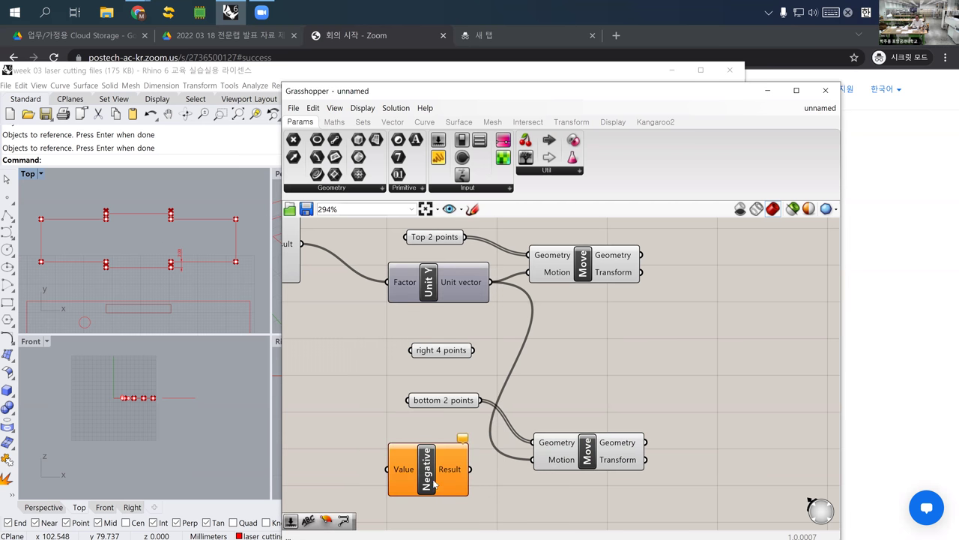
pyautogui.click(437, 487)
pyautogui.moveTo(477, 482); pyautogui.dragTo(534, 460)
pyautogui.moveTo(490, 282); pyautogui.dragTo(394, 482)
pyautogui.scroll(4, 98, 250)
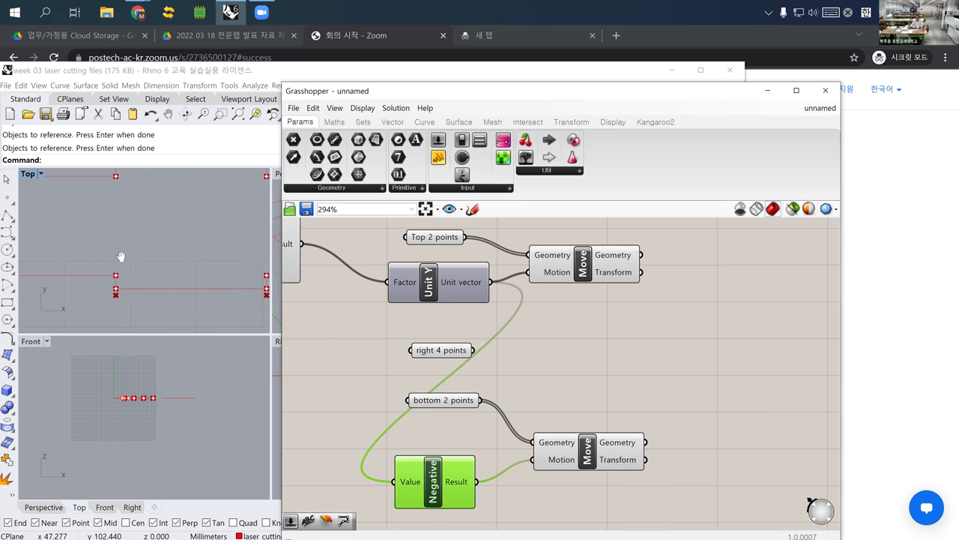
# Vary the number slider to test how the moved points respond, and return it to 0.5
pyautogui.moveTo(597, 354); pyautogui.dragTo(784, 370, button='right')
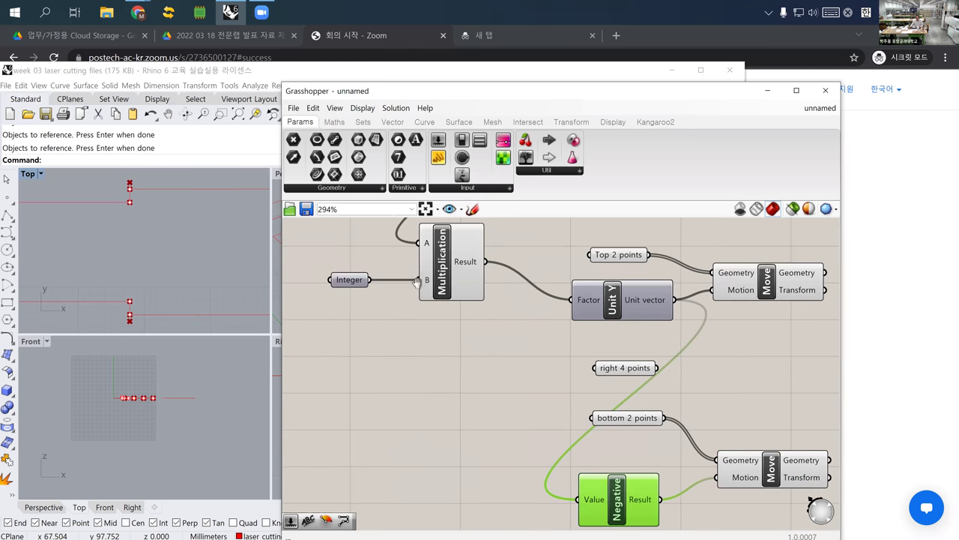
pyautogui.moveTo(416, 281); pyautogui.dragTo(480, 485, button='right')
pyautogui.moveTo(545, 316); pyautogui.dragTo(545, 349, button='right')
pyautogui.scroll(4, 545, 349)
pyautogui.moveTo(514, 332); pyautogui.dragTo(645, 333)
pyautogui.moveTo(555, 342); pyautogui.dragTo(522, 335)
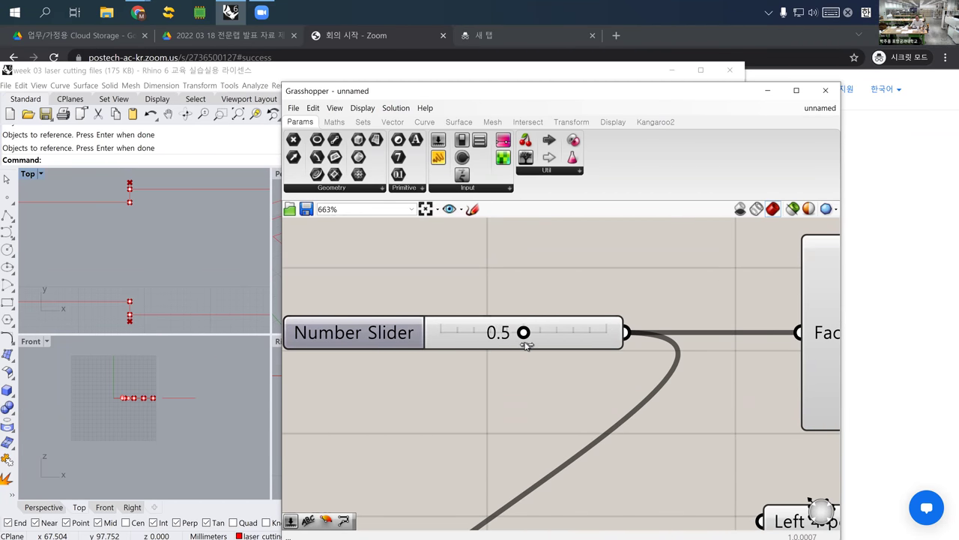
pyautogui.scroll(-6, 520, 405)
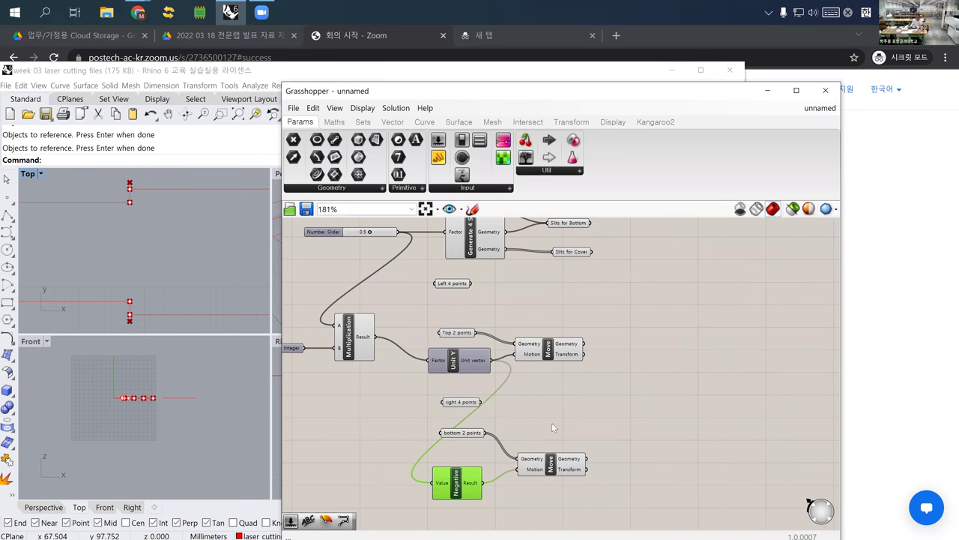
# Highlight the points of both Move components and reposition "Left 4 points" just above "Top 2 points"
pyautogui.moveTo(564, 402); pyautogui.dragTo(531, 396, button='right')
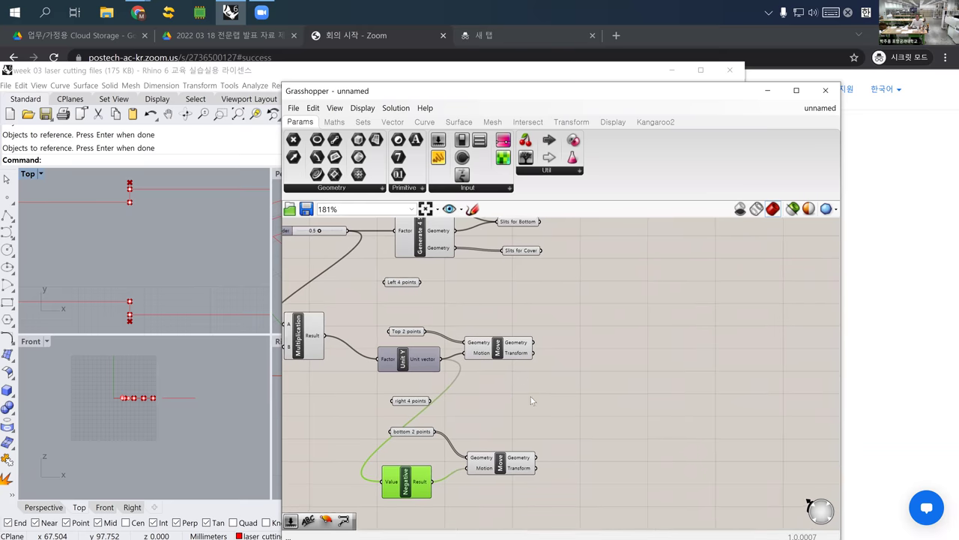
pyautogui.click(506, 355)
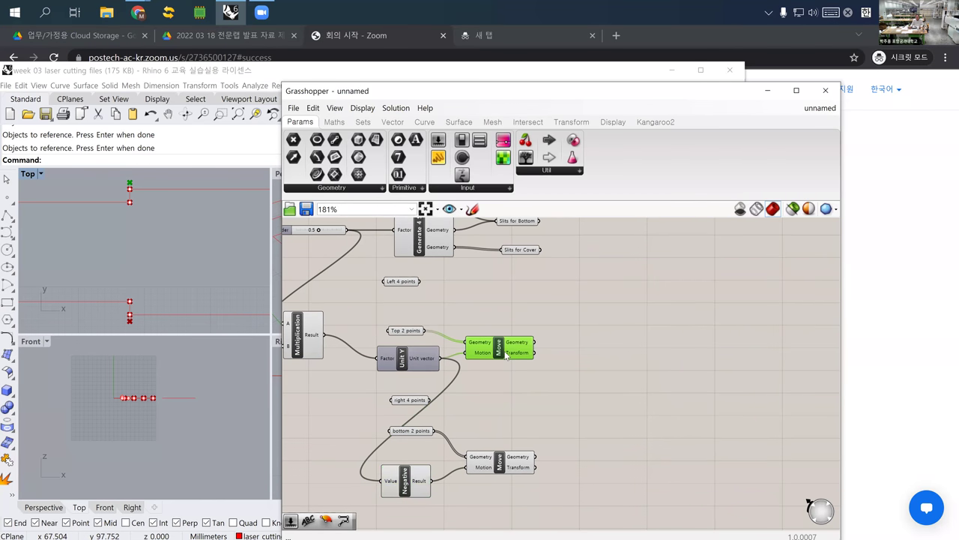
pyautogui.click(504, 475)
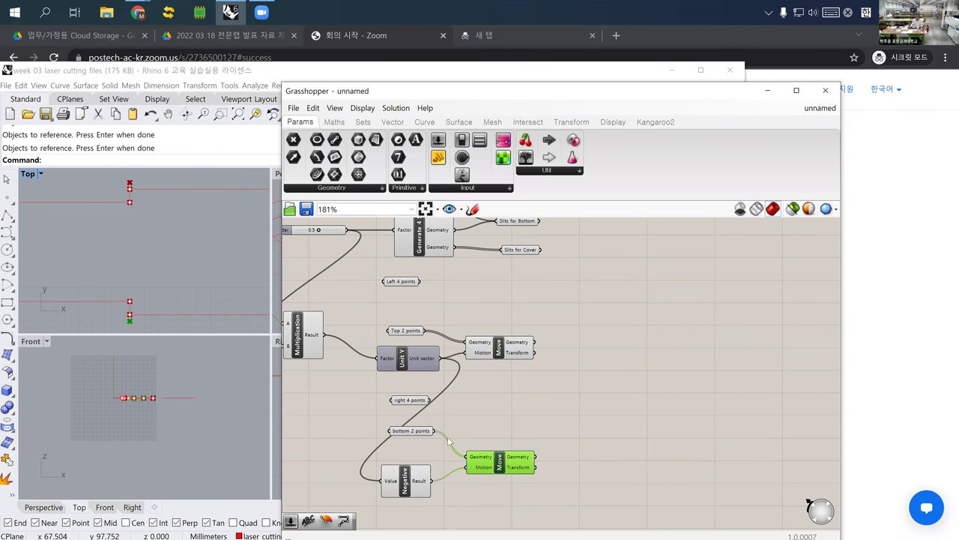
pyautogui.click(409, 282)
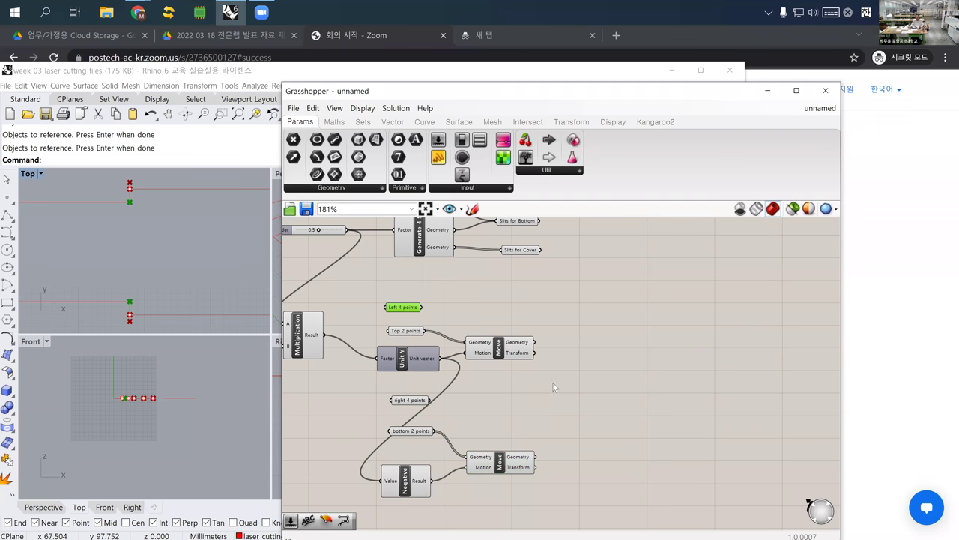
pyautogui.click(604, 391)
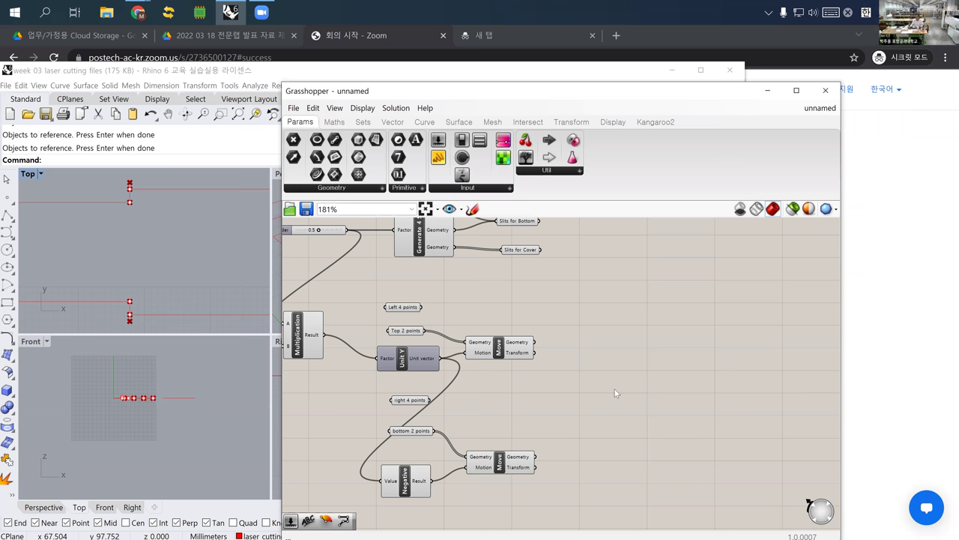
# Add a PolyLine component on the canvas between and beyond the two Move components
pyautogui.doubleClick(613, 385)
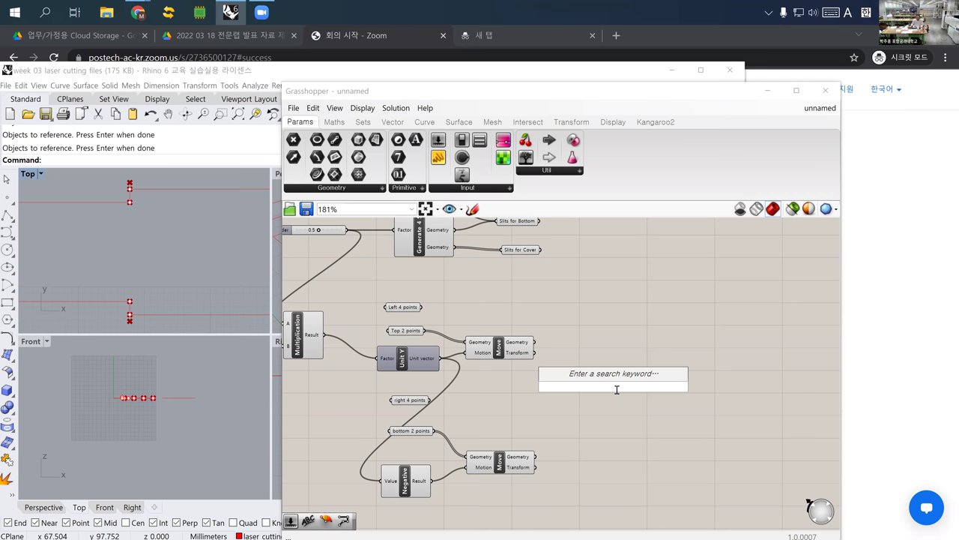
pyautogui.write('pol')
pyautogui.press('Up')
pyautogui.press('Up')
pyautogui.press('Up')
pyautogui.press('Up')
pyautogui.press('Up')
pyautogui.press('Up')
pyautogui.press('Up')
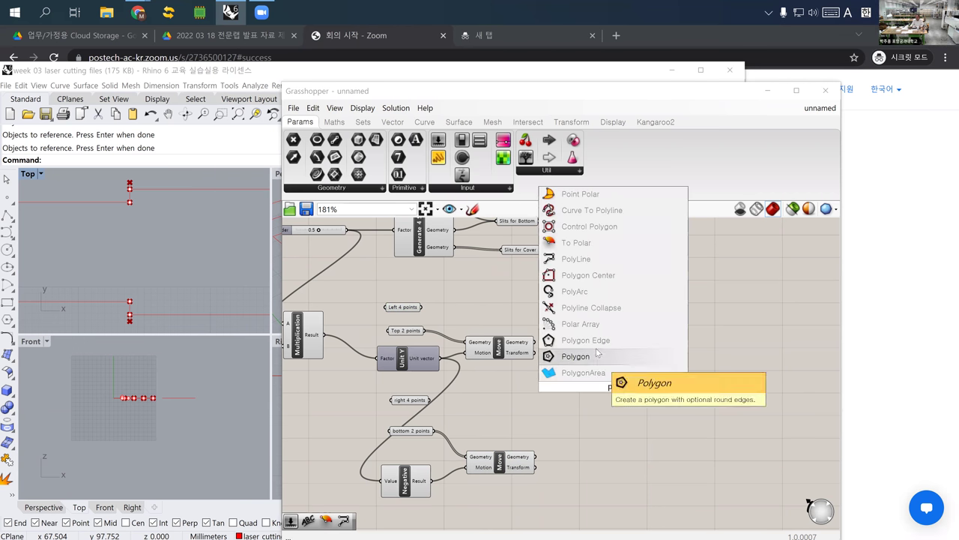
pyautogui.press('Return')
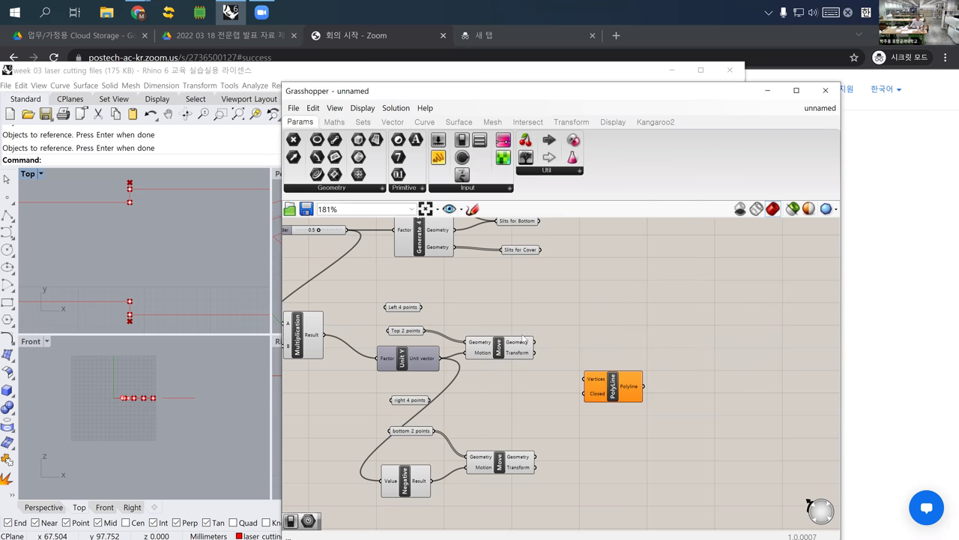
# Connect "Left 4 points", the upper Move's Geometry, "right 4 points" and the lower Move's Geometry, in that order, to PolyLine's Vertices
pyautogui.scroll(-6, 163, 263)
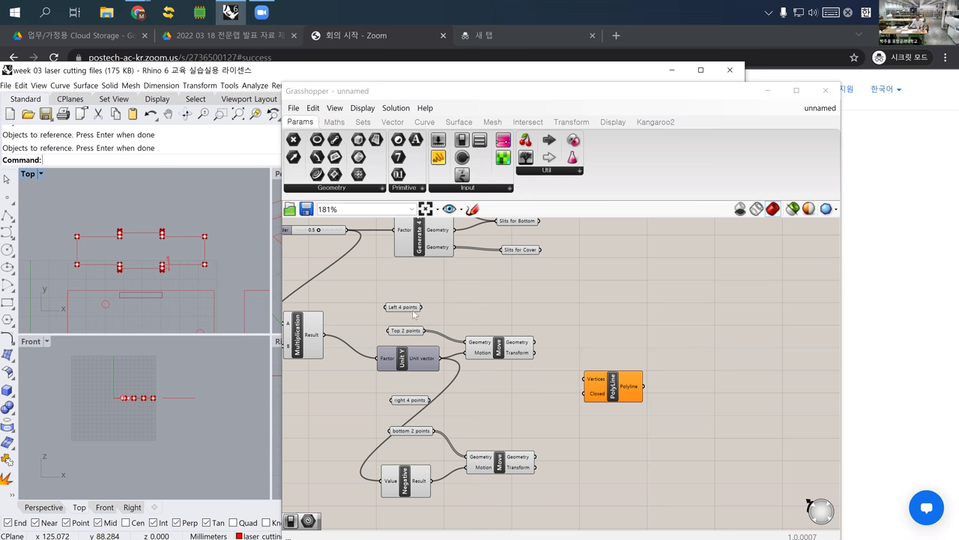
pyautogui.moveTo(422, 307); pyautogui.dragTo(577, 377)
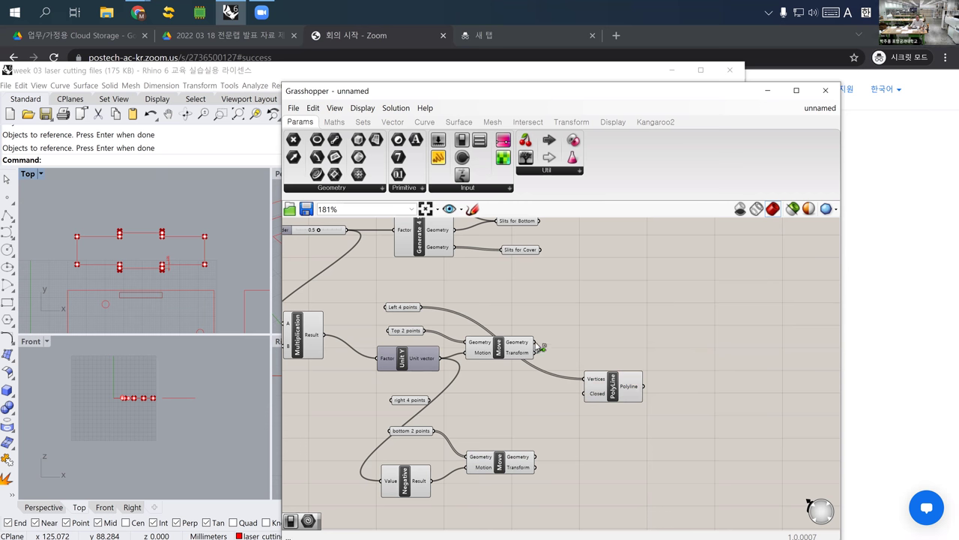
pyautogui.moveTo(537, 343); pyautogui.dragTo(589, 379)
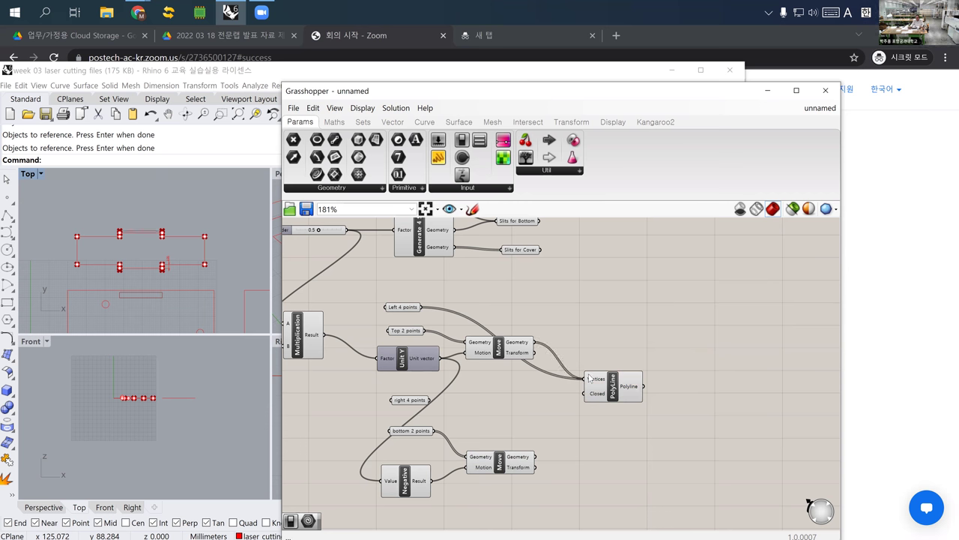
pyautogui.keyDown('shift'); pyautogui.moveTo(431, 401); pyautogui.dragTo(586, 380); pyautogui.keyUp('shift')
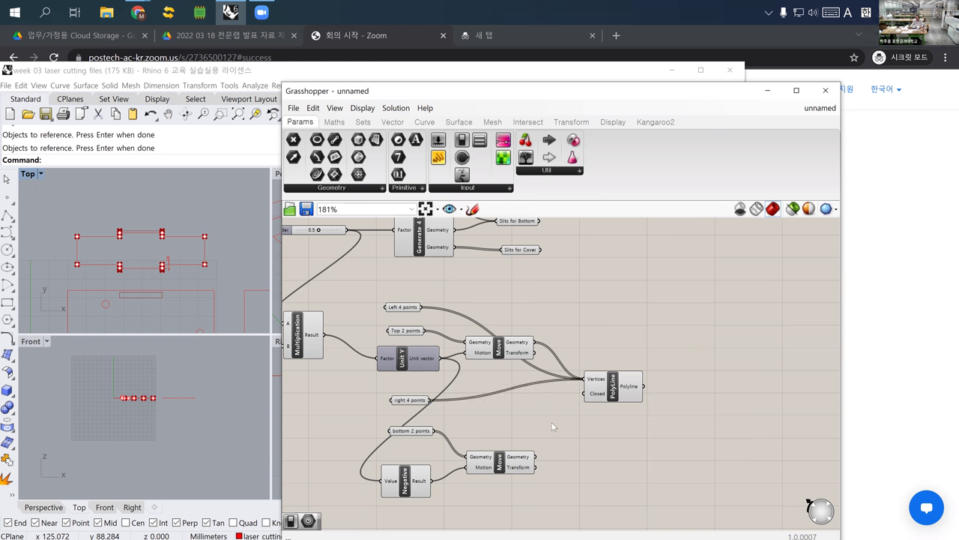
pyautogui.keyDown('shift'); pyautogui.moveTo(536, 456); pyautogui.dragTo(594, 388); pyautogui.keyUp('shift')
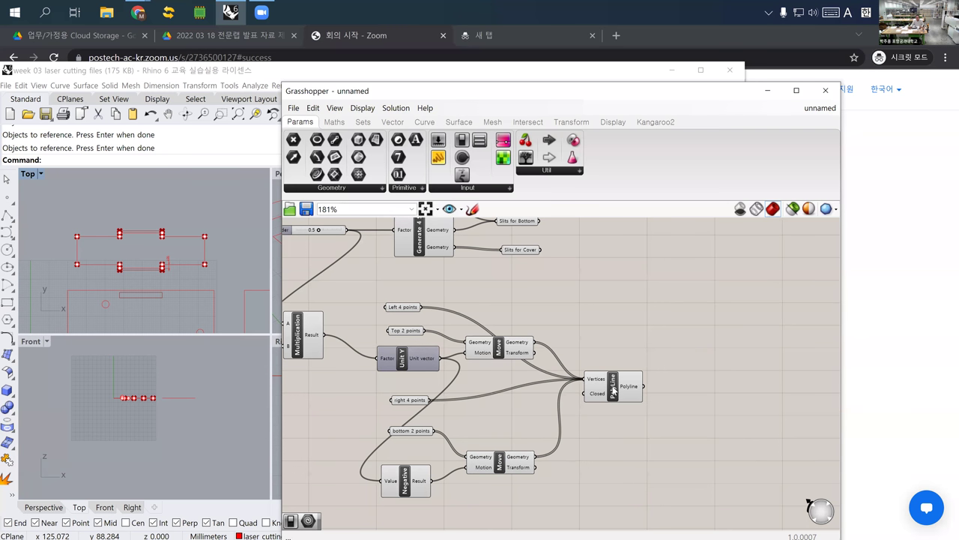
# Check the polyline in the Top viewport and place the PolyLine component slightly farther from the Move components
pyautogui.click(613, 387)
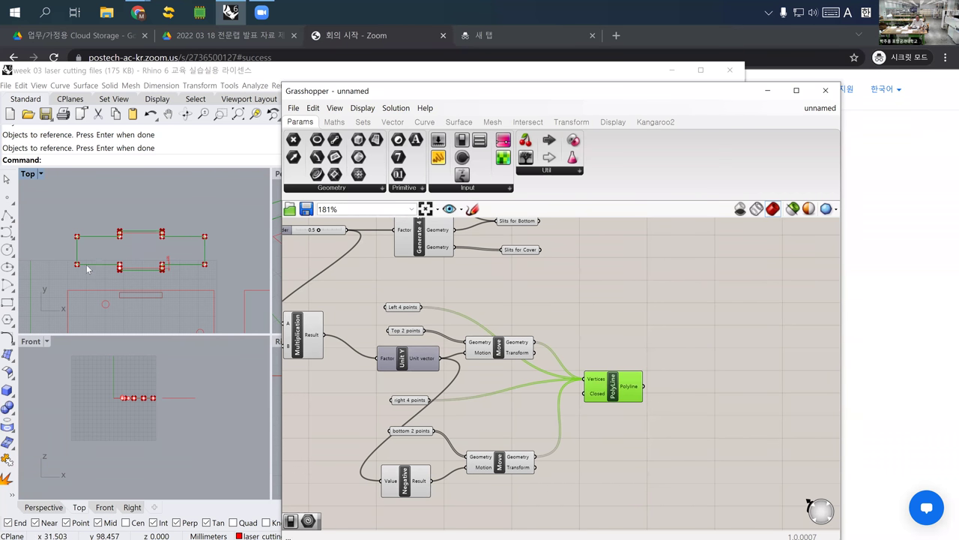
pyautogui.scroll(3, 87, 269)
pyautogui.moveTo(611, 403); pyautogui.dragTo(638, 406)
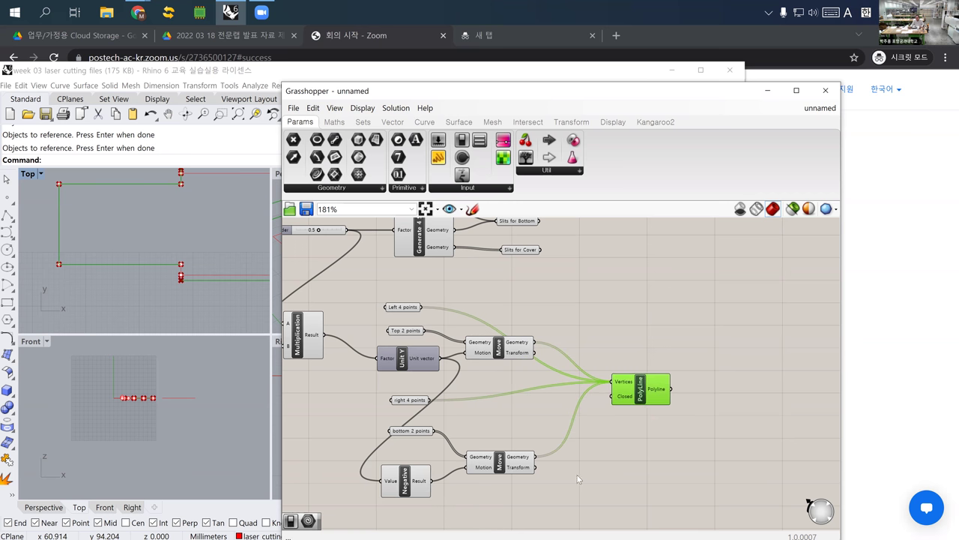
# Add a Boolean Toggle connected to PolyLine's Closed input, set it to True, and check the outline in the Top viewport
pyautogui.moveTo(576, 473); pyautogui.dragTo(592, 410, button='right')
pyautogui.click(549, 443)
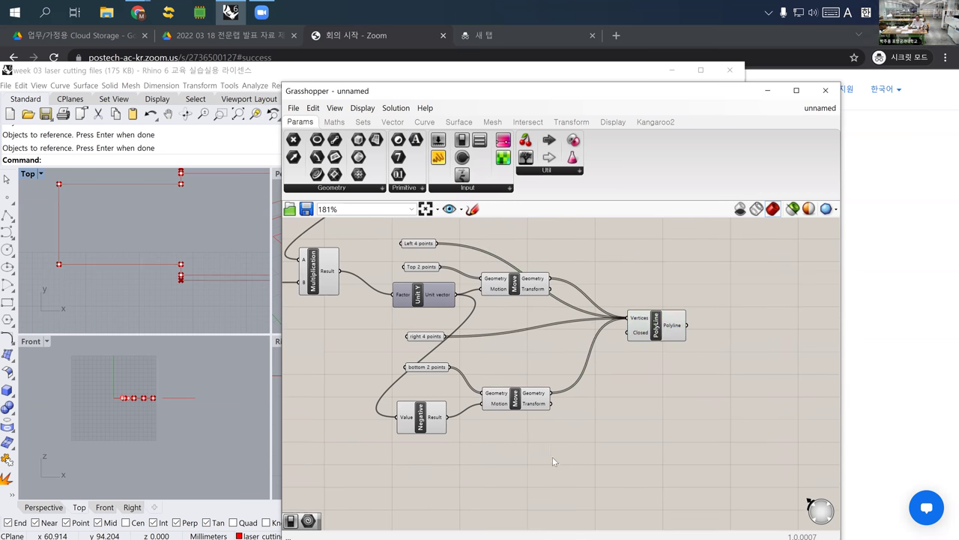
pyautogui.doubleClick(555, 455)
pyautogui.write('boo')
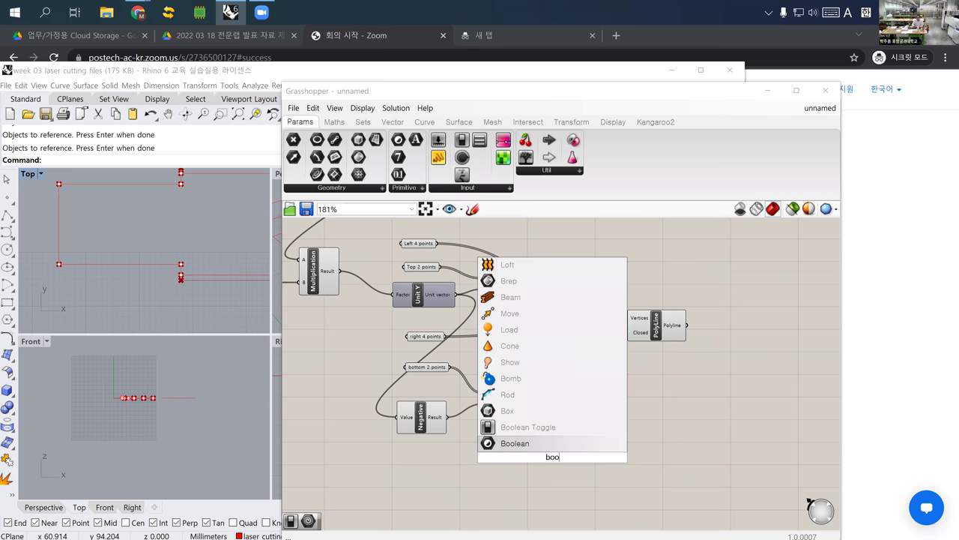
pyautogui.click(558, 427)
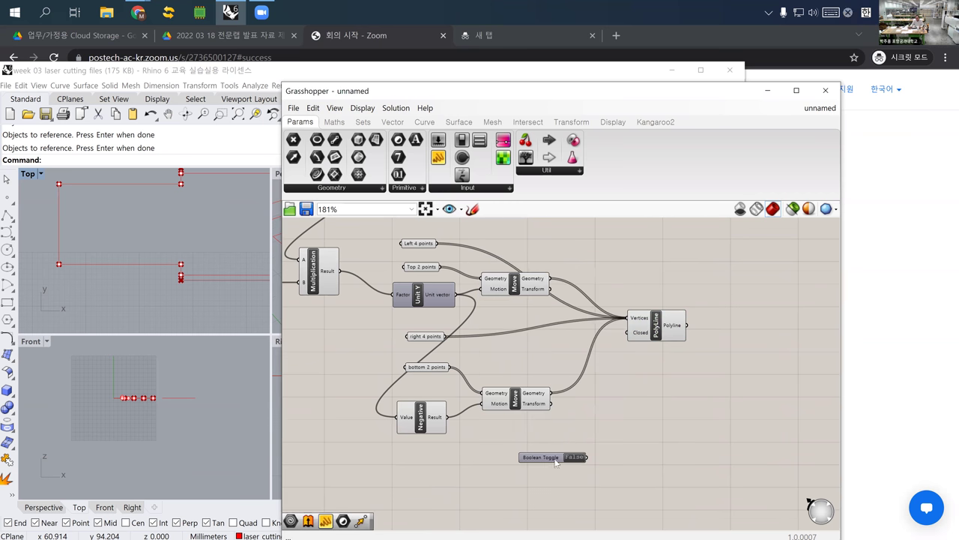
pyautogui.moveTo(528, 461); pyautogui.dragTo(629, 346)
pyautogui.doubleClick(540, 453)
pyautogui.click(655, 333)
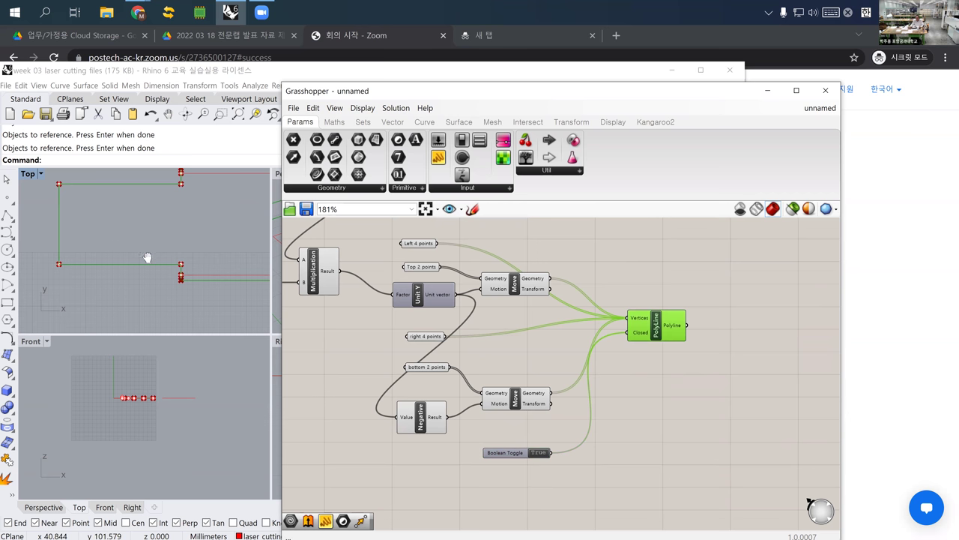
pyautogui.scroll(-3, 114, 269)
pyautogui.scroll(-4, 180, 267)
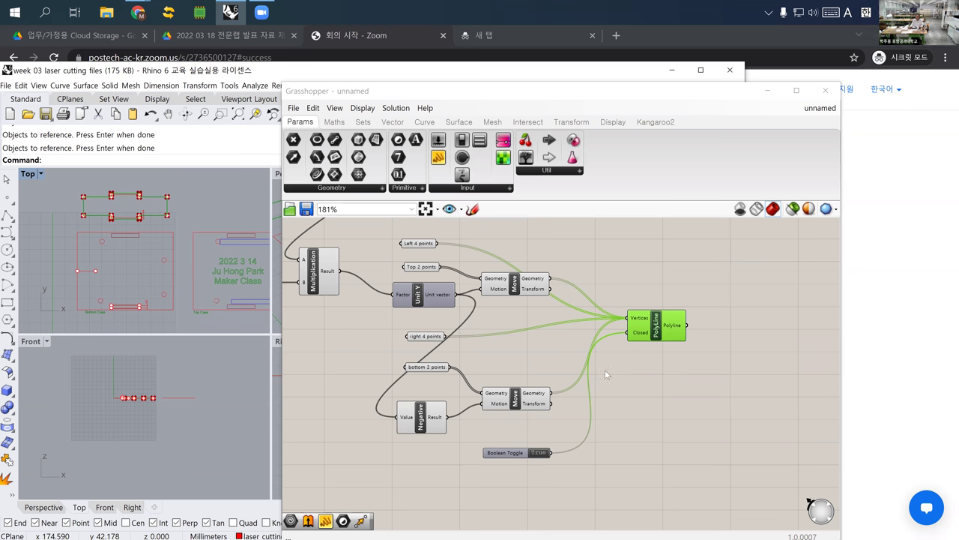
# Shift Multiplication and all its downstream components away from the number slider, and place the Integer parameter beside Multiplication's B input
pyautogui.scroll(-2, 605, 370)
pyautogui.moveTo(554, 373); pyautogui.dragTo(511, 359, button='right')
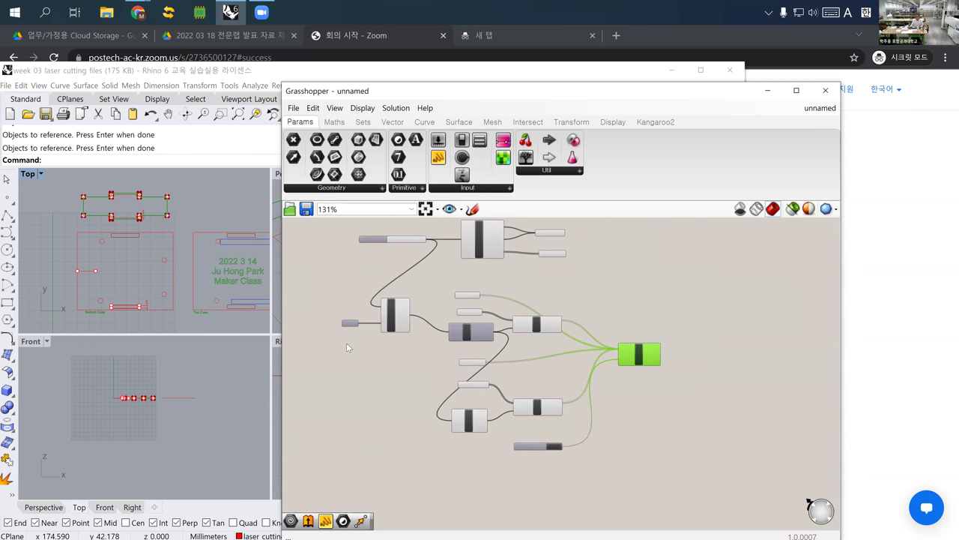
pyautogui.moveTo(398, 319); pyautogui.dragTo(411, 336)
pyautogui.moveTo(387, 275); pyautogui.dragTo(684, 463)
pyautogui.moveTo(644, 357); pyautogui.dragTo(717, 357)
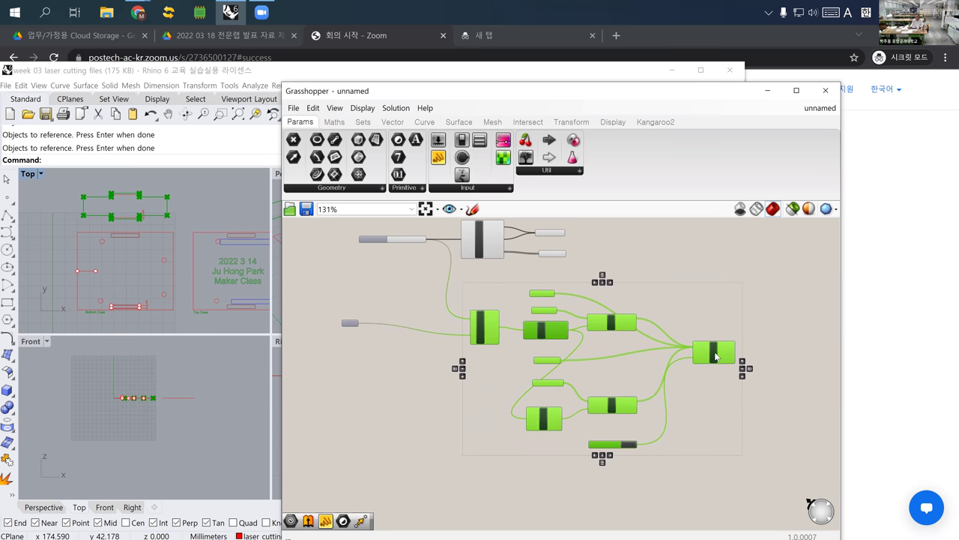
pyautogui.click(359, 341)
pyautogui.moveTo(350, 327); pyautogui.dragTo(375, 334)
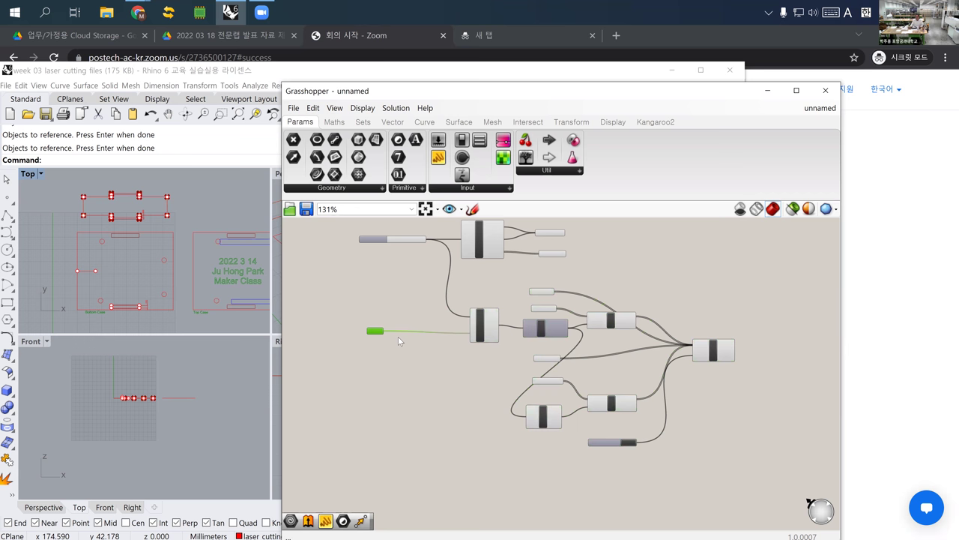
pyautogui.scroll(4, 403, 363)
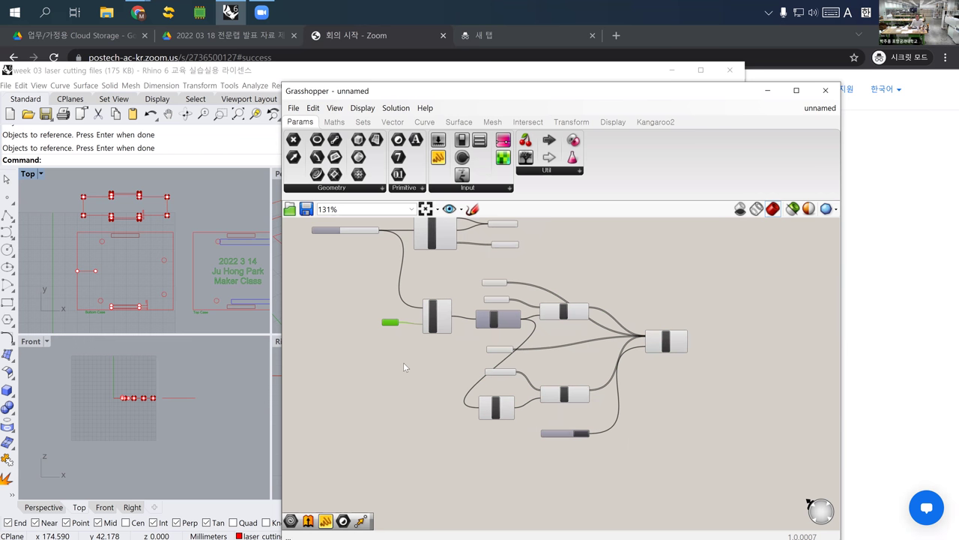
pyautogui.moveTo(379, 291); pyautogui.dragTo(380, 293)
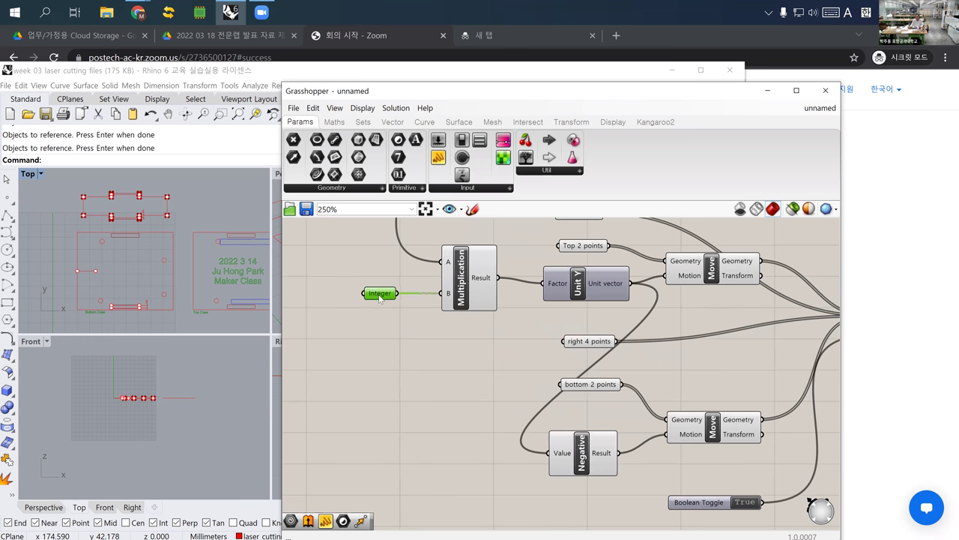
pyautogui.scroll(-3, 418, 381)
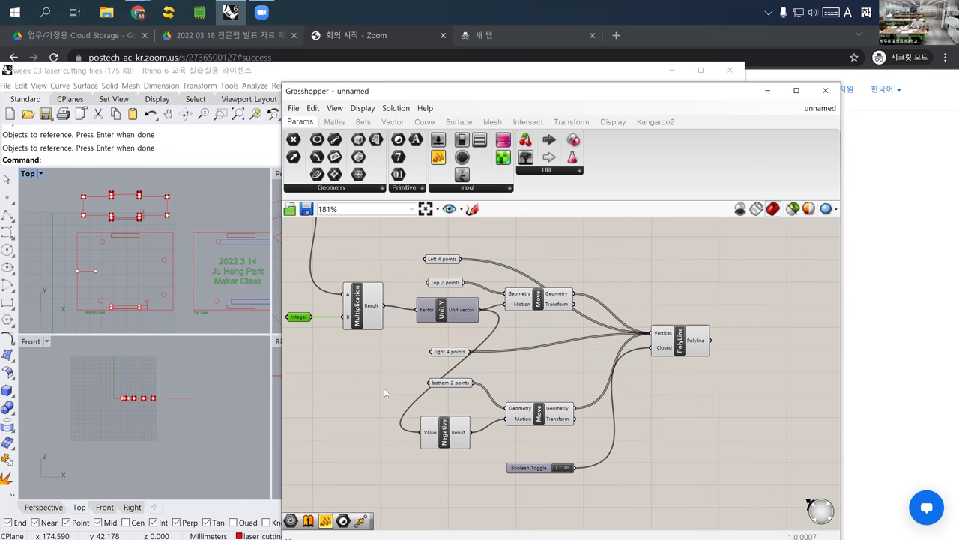
# Move "Left 4 points" and "right 4 points" into the Move column, and center-align the Unit Y column and the Move column
pyautogui.moveTo(459, 257); pyautogui.dragTo(552, 268)
pyautogui.moveTo(455, 351); pyautogui.dragTo(544, 350)
pyautogui.moveTo(398, 264); pyautogui.dragTo(496, 477)
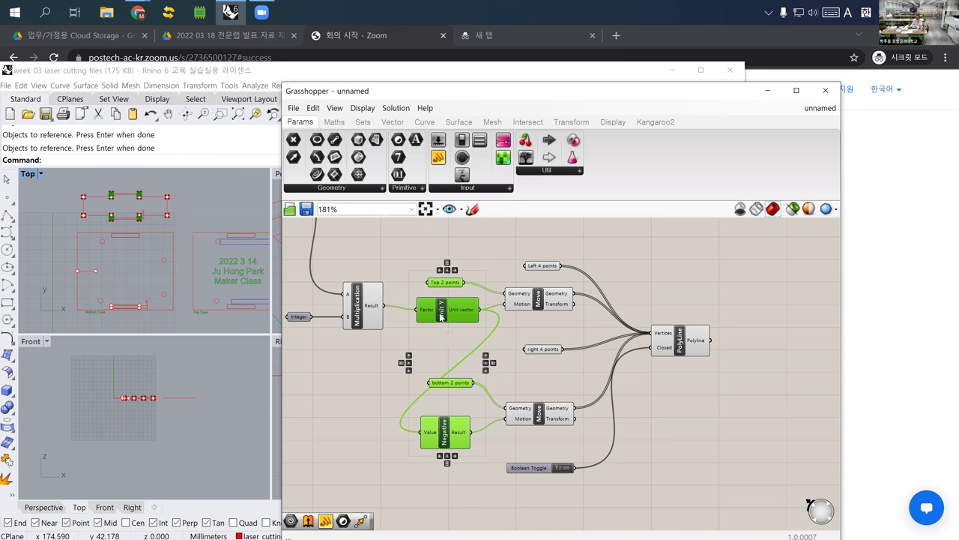
pyautogui.click(454, 271)
pyautogui.moveTo(494, 244); pyautogui.dragTo(616, 521)
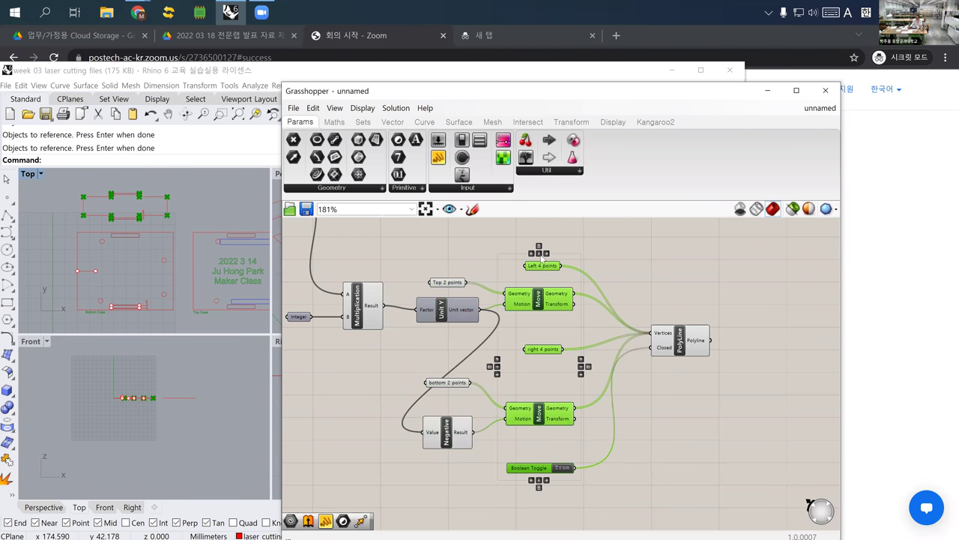
pyautogui.click(540, 254)
pyautogui.click(628, 284)
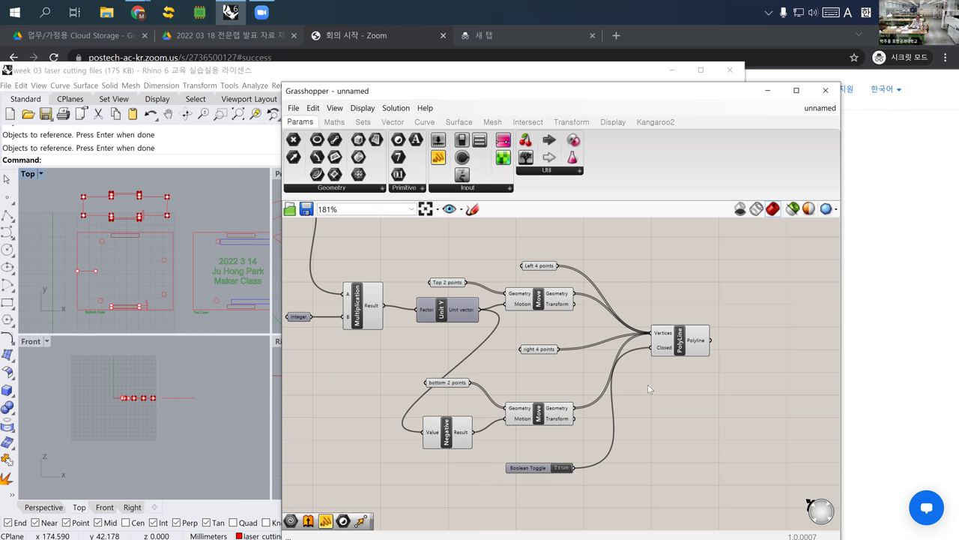
pyautogui.click(683, 349)
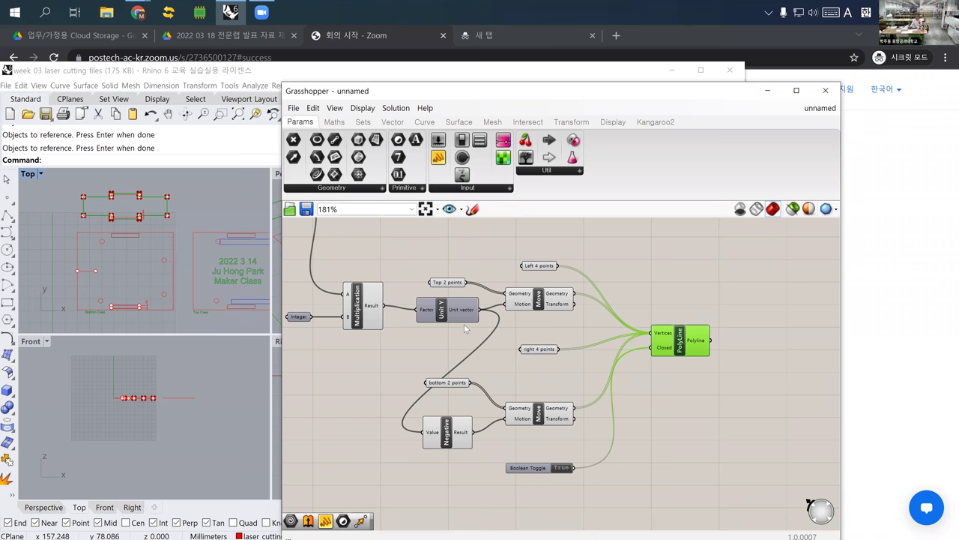
pyautogui.moveTo(459, 343); pyautogui.dragTo(490, 354, button='right')
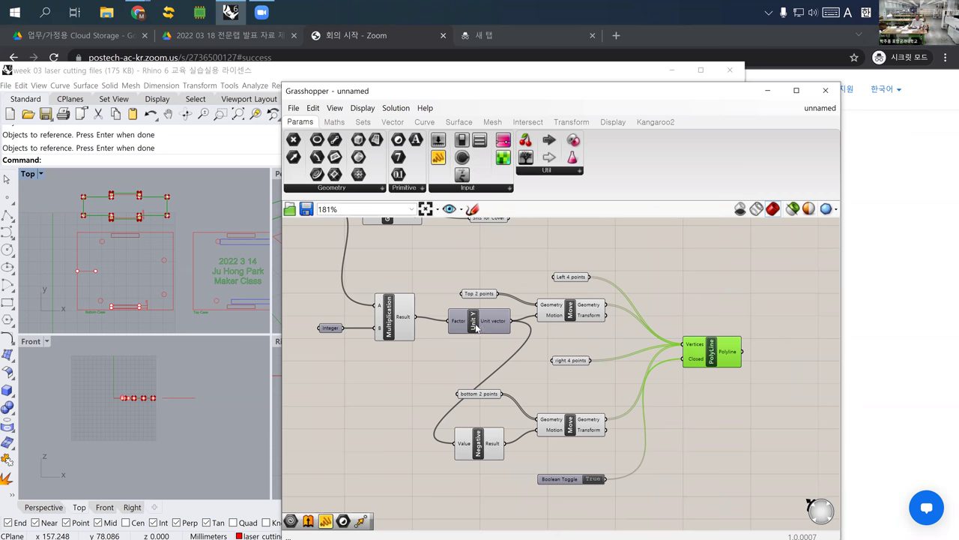
pyautogui.moveTo(396, 331); pyautogui.dragTo(395, 343, button='right')
pyautogui.click(389, 341)
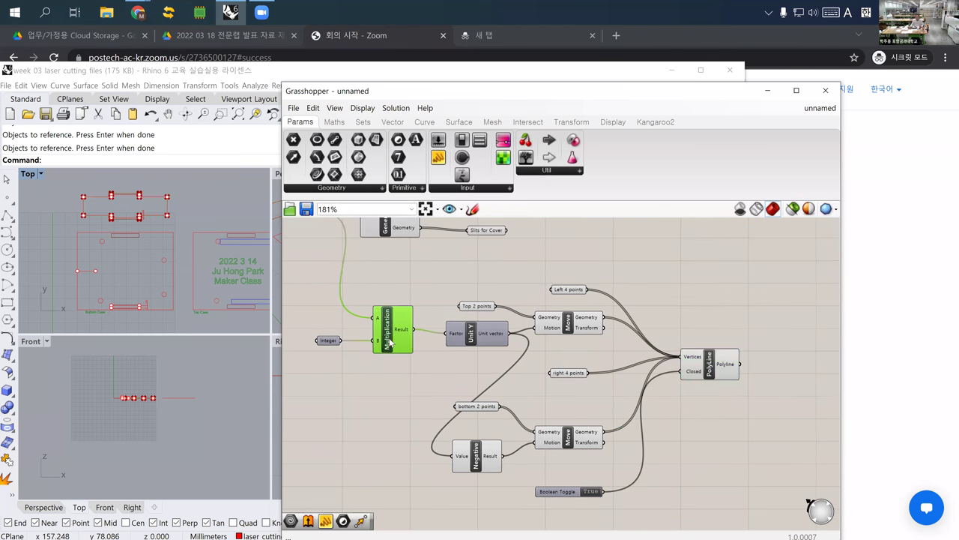
pyautogui.click(474, 342)
pyautogui.moveTo(295, 229); pyautogui.dragTo(331, 271, button='right')
# Add a Geometry parameter after the PolyLine component and connect the Polyline output to it
pyautogui.moveTo(785, 398); pyautogui.dragTo(727, 370, button='right')
pyautogui.doubleClick(729, 369)
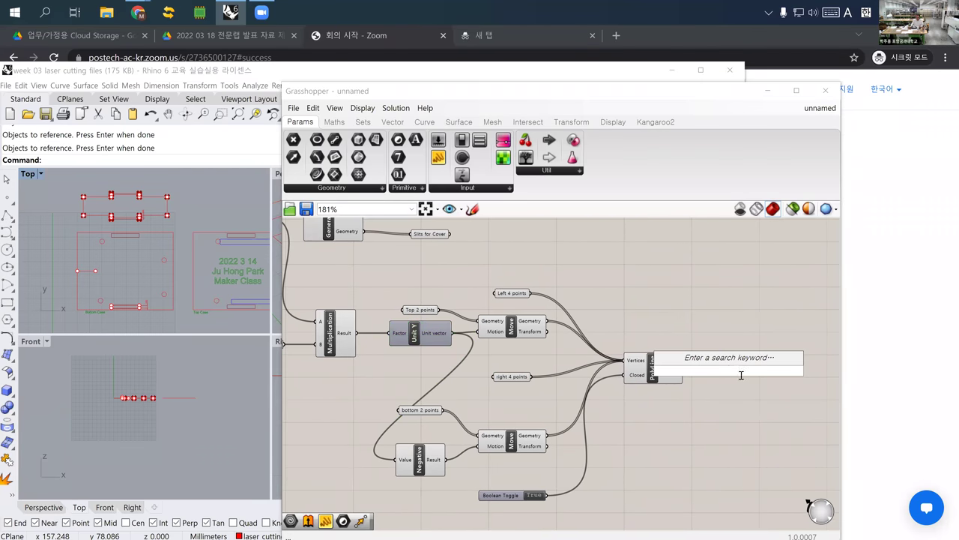
pyautogui.write('geo')
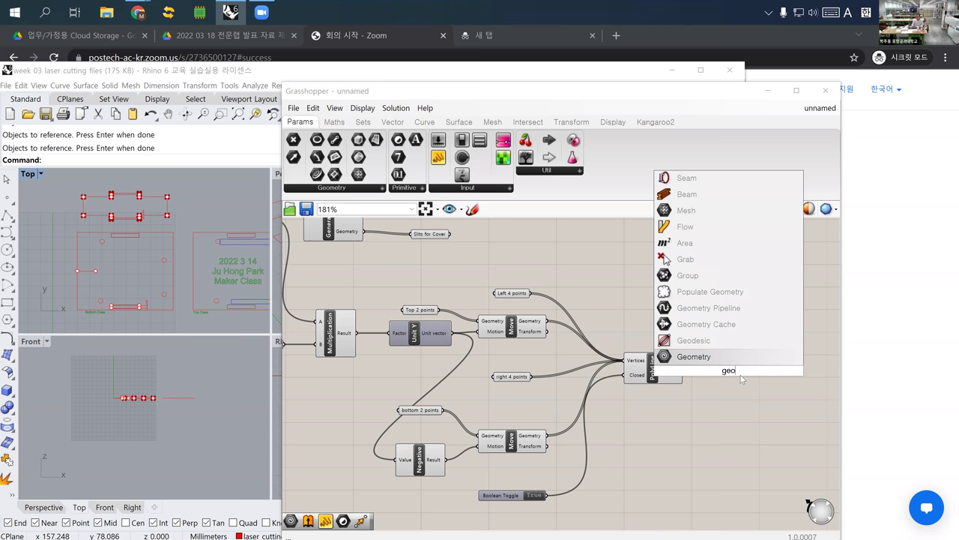
pyautogui.press('Return')
pyautogui.moveTo(682, 367); pyautogui.dragTo(734, 367)
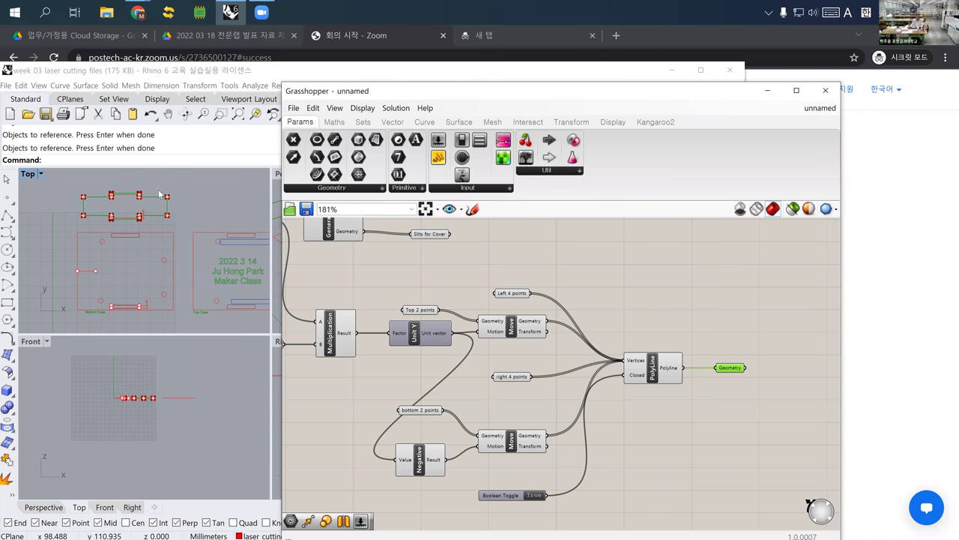
# Cluster all components from Multiplication through PolyLine, and place the cluster and its output Geometry parameter beneath the Generate 4 Slits cluster
pyautogui.scroll(-3, 413, 339)
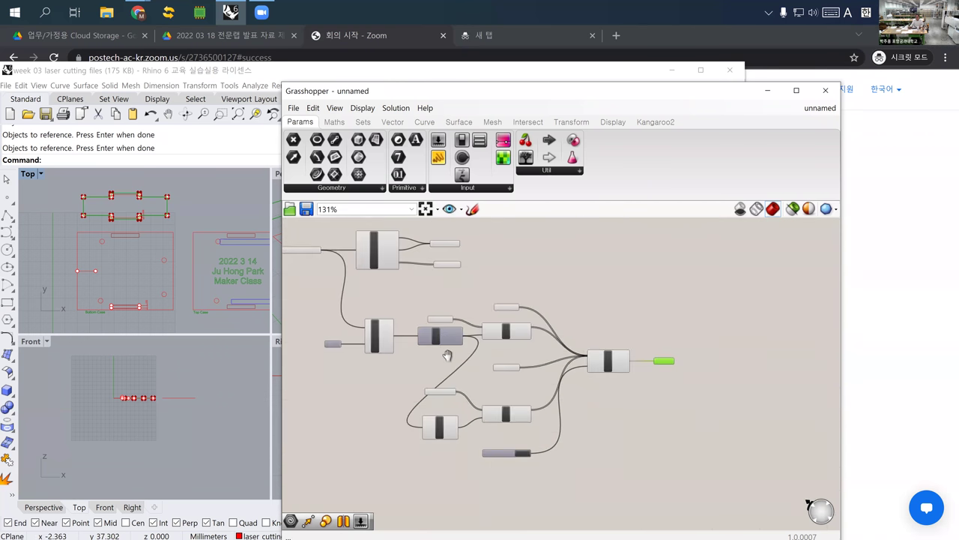
pyautogui.moveTo(290, 275); pyautogui.dragTo(610, 484)
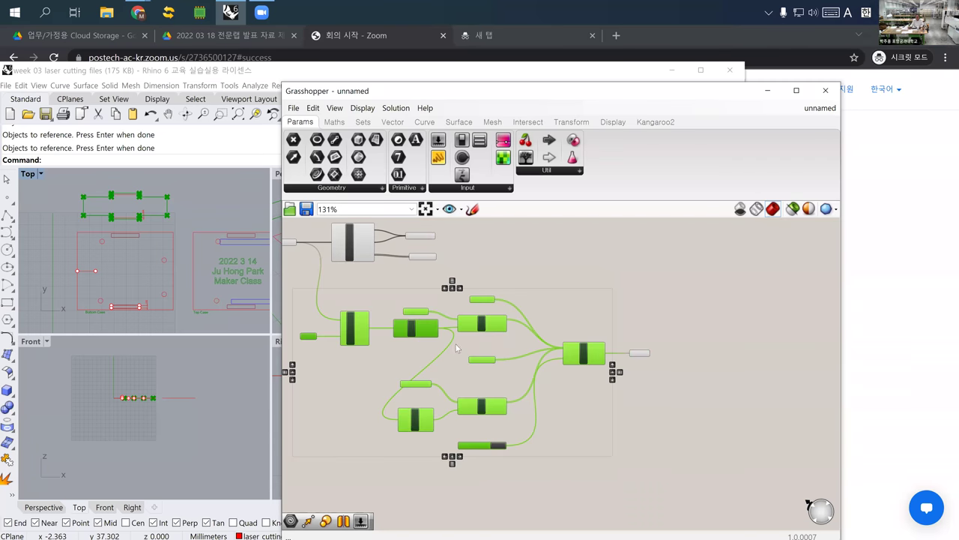
pyautogui.click(313, 108)
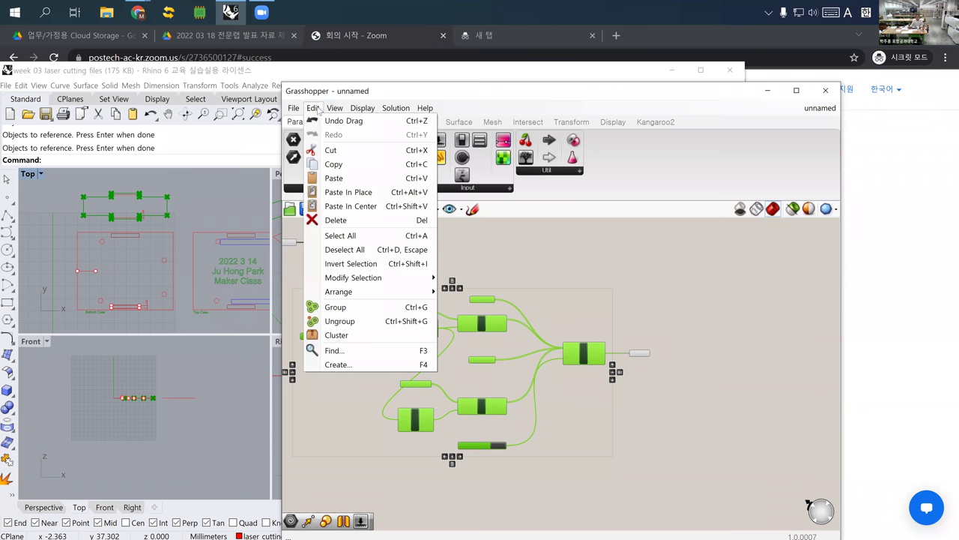
pyautogui.click(336, 335)
pyautogui.moveTo(454, 373); pyautogui.dragTo(352, 296)
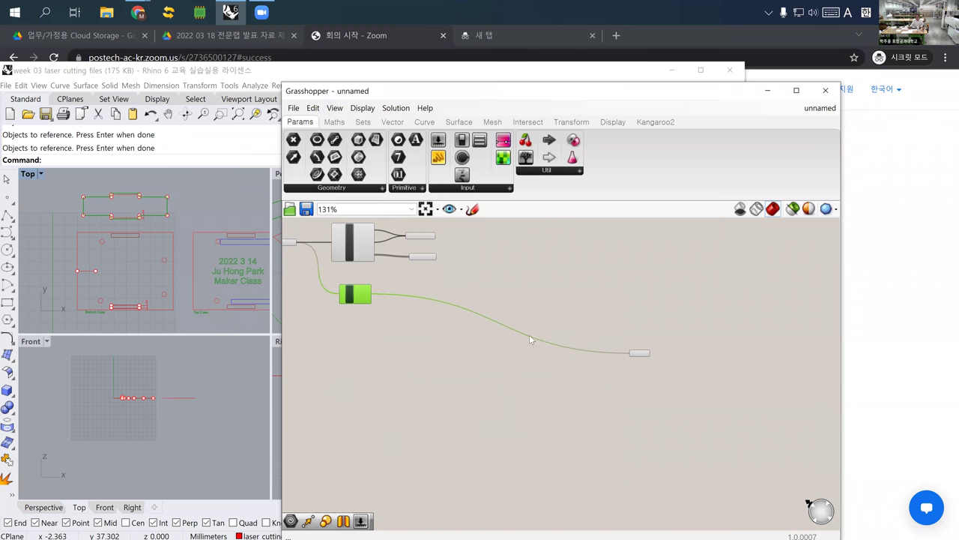
pyautogui.click(636, 353)
pyautogui.moveTo(635, 355); pyautogui.dragTo(415, 296)
# Rename the new cluster as "Generate a Side Panel"
pyautogui.scroll(5, 420, 300)
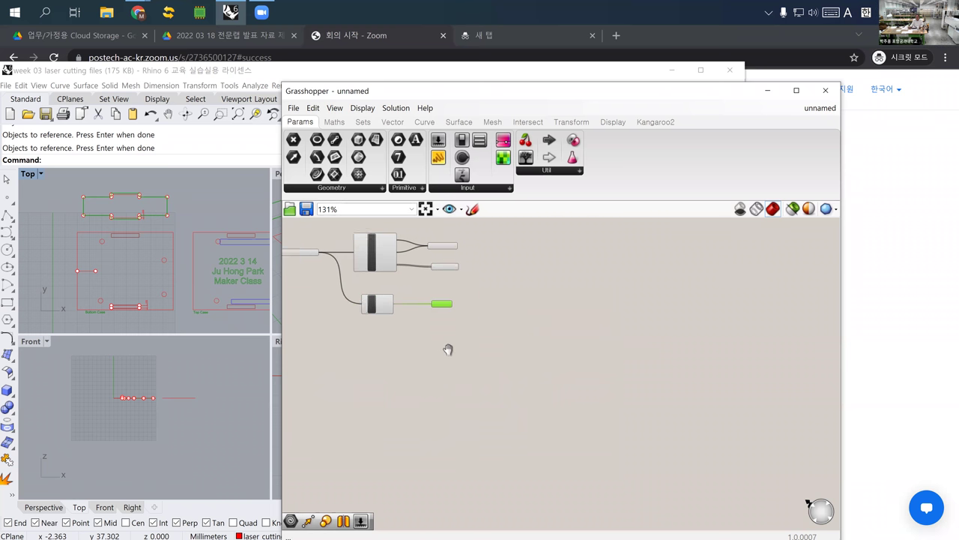
pyautogui.rightClick(430, 330)
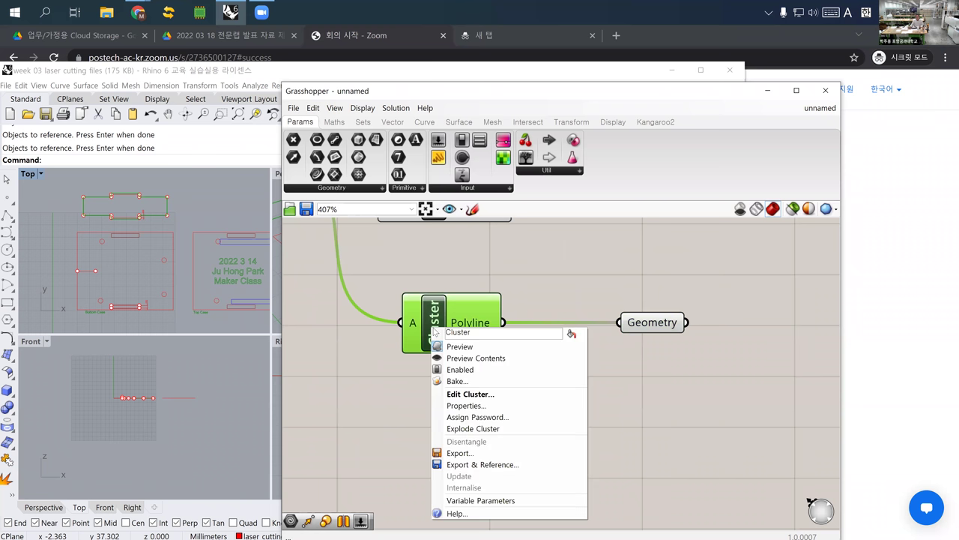
pyautogui.moveTo(480, 332); pyautogui.dragTo(405, 327)
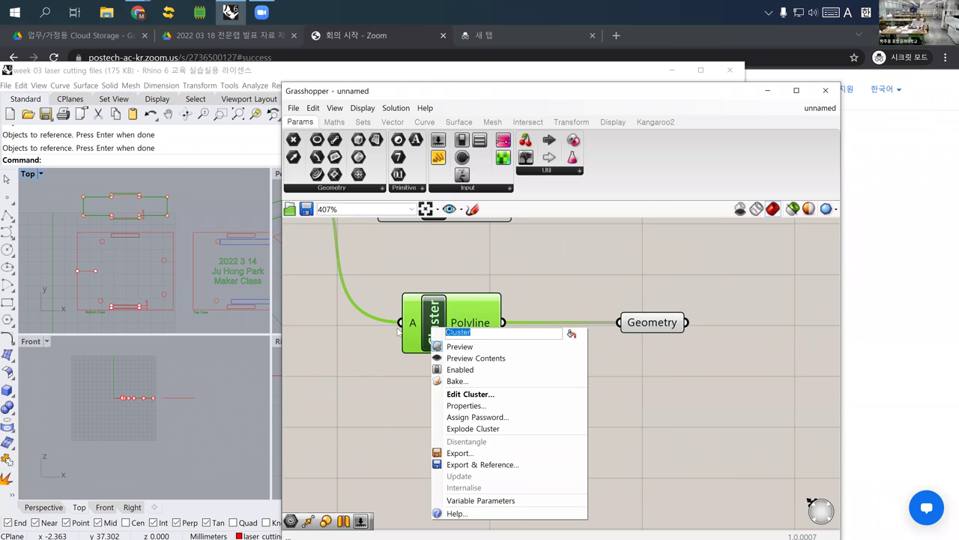
pyautogui.write('Gen')
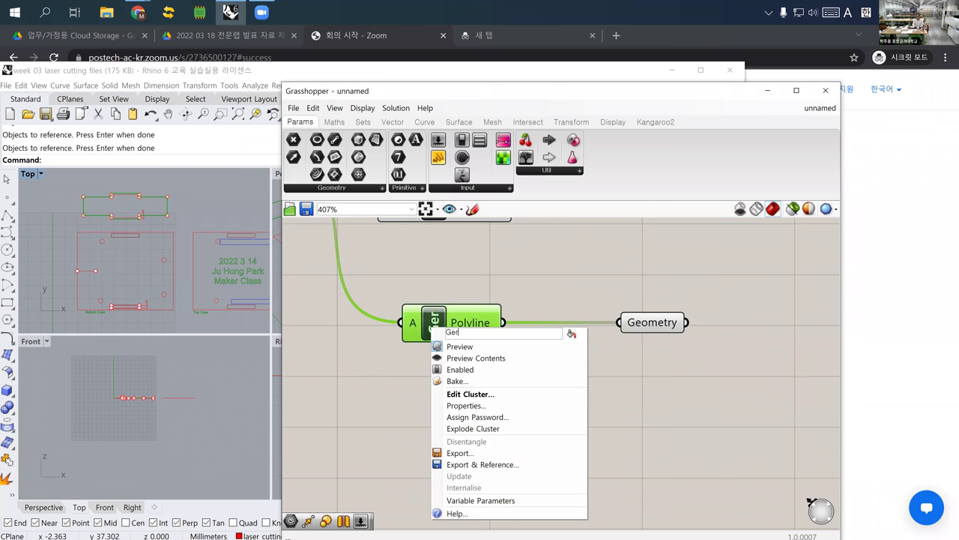
pyautogui.write('erate a ')
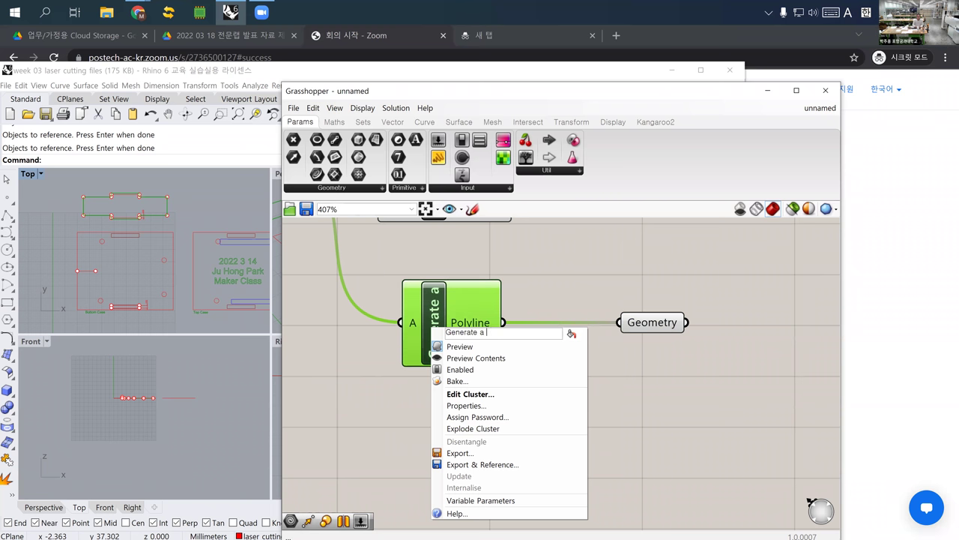
pyautogui.write('Side Panel')
pyautogui.press('Return')
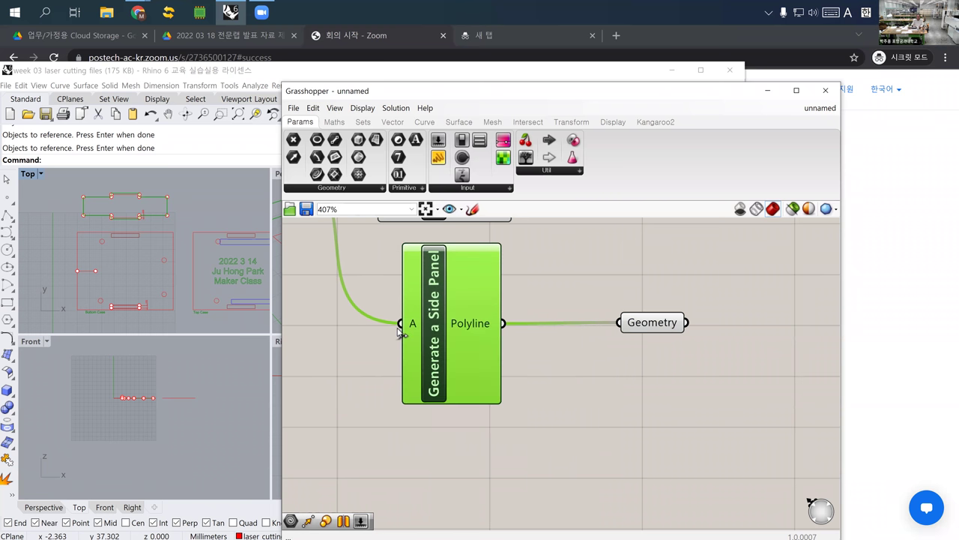
# Shift the Slits for Cover parameter slightly to line up under Slits for Bottom, and highlight the side-panel Geometry parameter
pyautogui.scroll(-2, 459, 340)
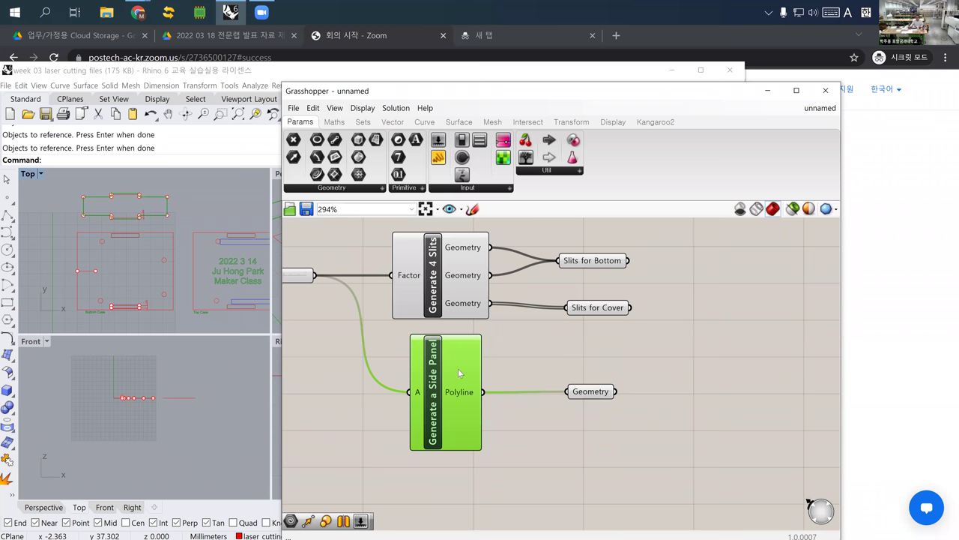
pyautogui.moveTo(598, 313); pyautogui.dragTo(587, 312)
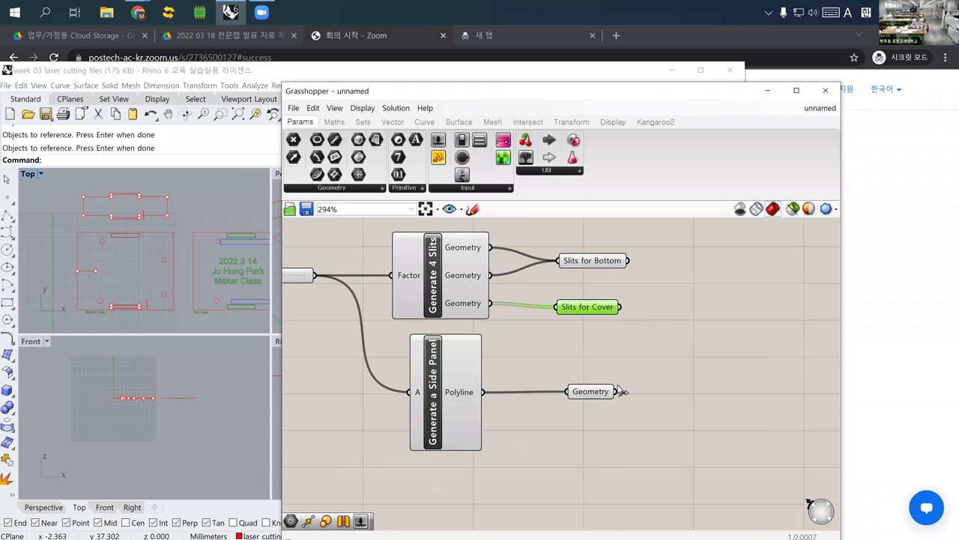
pyautogui.click(606, 392)
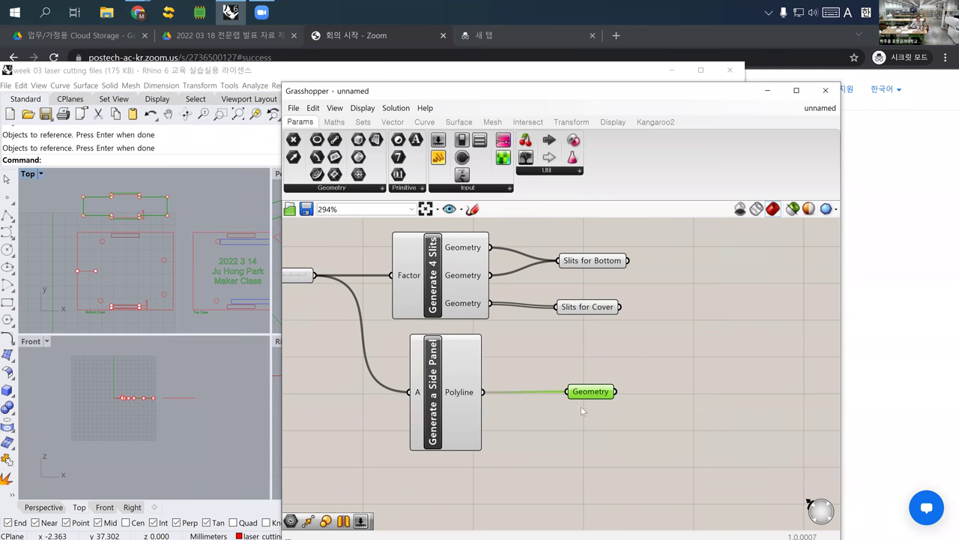
# Add a Move component below the side-panel Geometry parameter and connect that parameter to its Geometry input
pyautogui.moveTo(121, 212); pyautogui.dragTo(78, 195, button='right')
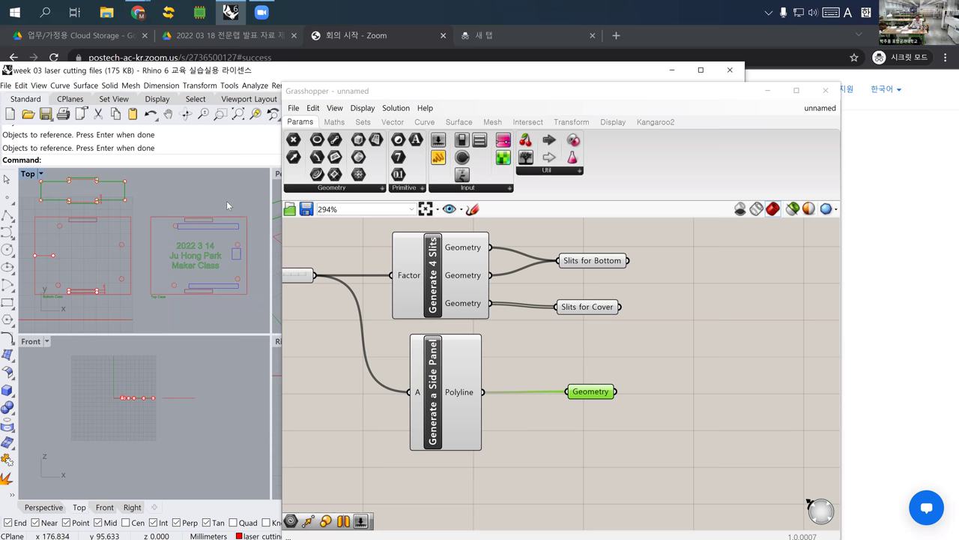
pyautogui.moveTo(623, 501); pyautogui.dragTo(634, 468, button='right')
pyautogui.click(672, 446)
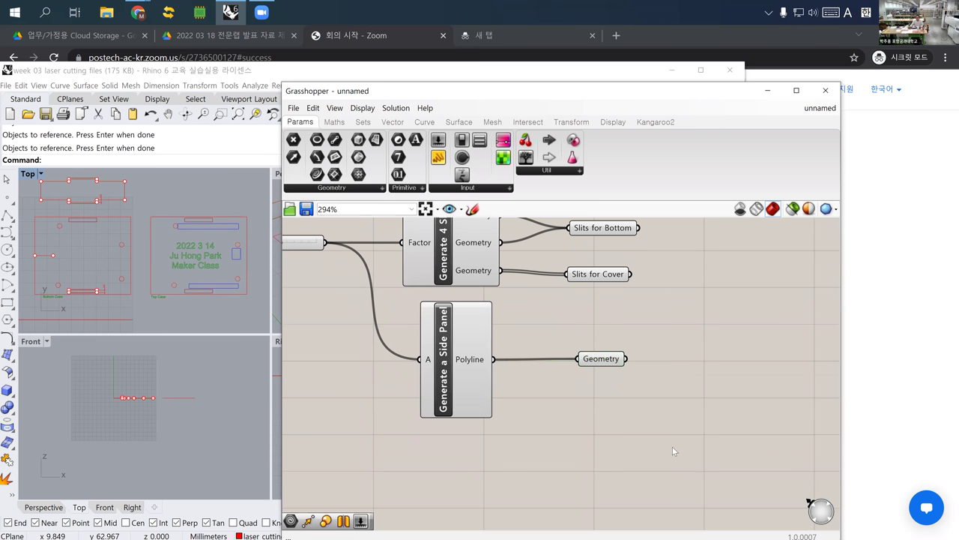
pyautogui.doubleClick(669, 458)
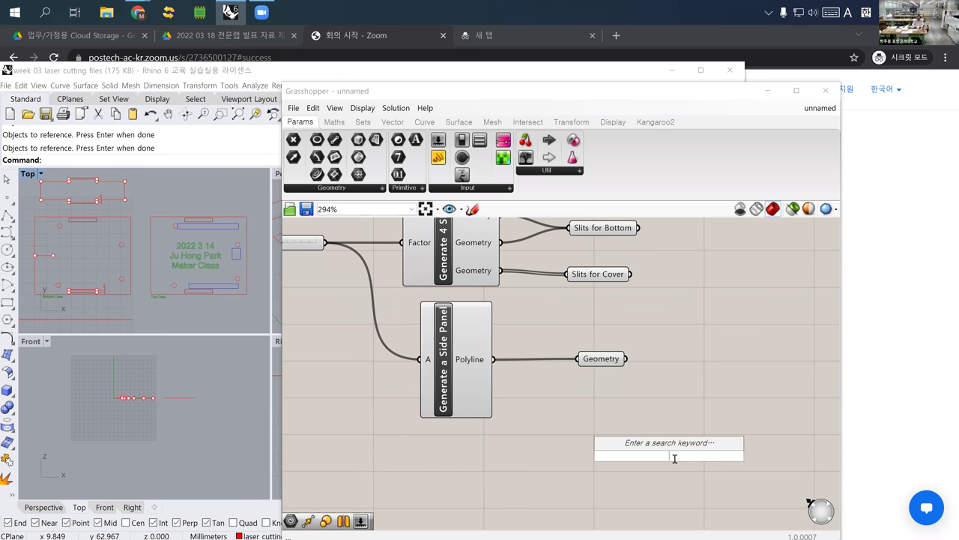
pyautogui.write('nove')
pyautogui.press('Return')
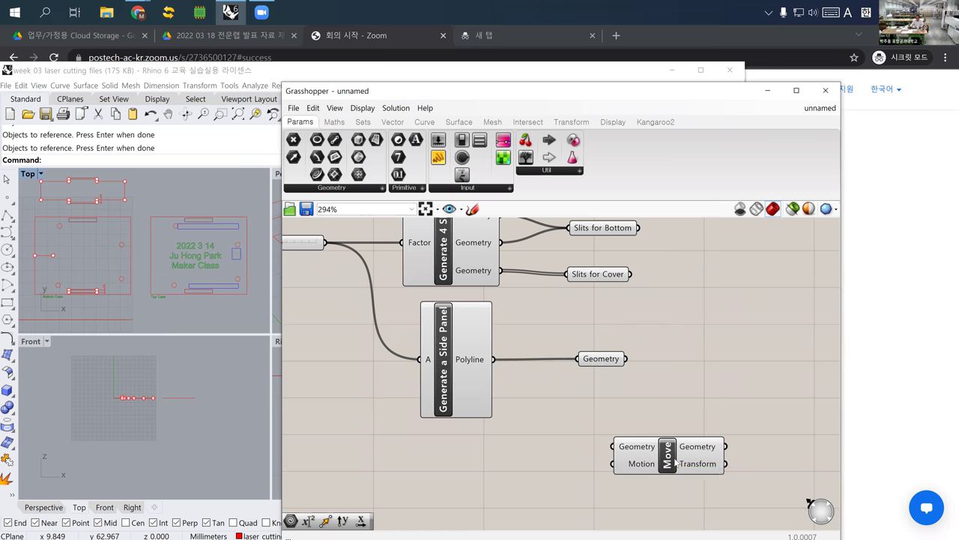
pyautogui.moveTo(673, 460); pyautogui.dragTo(699, 459)
pyautogui.moveTo(628, 359); pyautogui.dragTo(631, 444)
# Extract the Move component's Motion input as a separate parameter
pyautogui.moveTo(631, 443); pyautogui.dragTo(645, 411, button='right')
pyautogui.rightClick(675, 434)
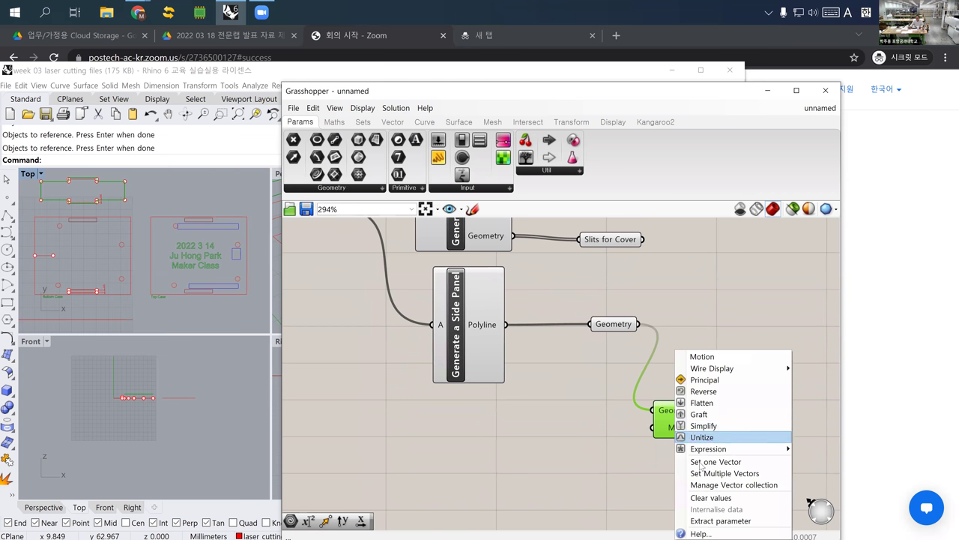
pyautogui.click(719, 520)
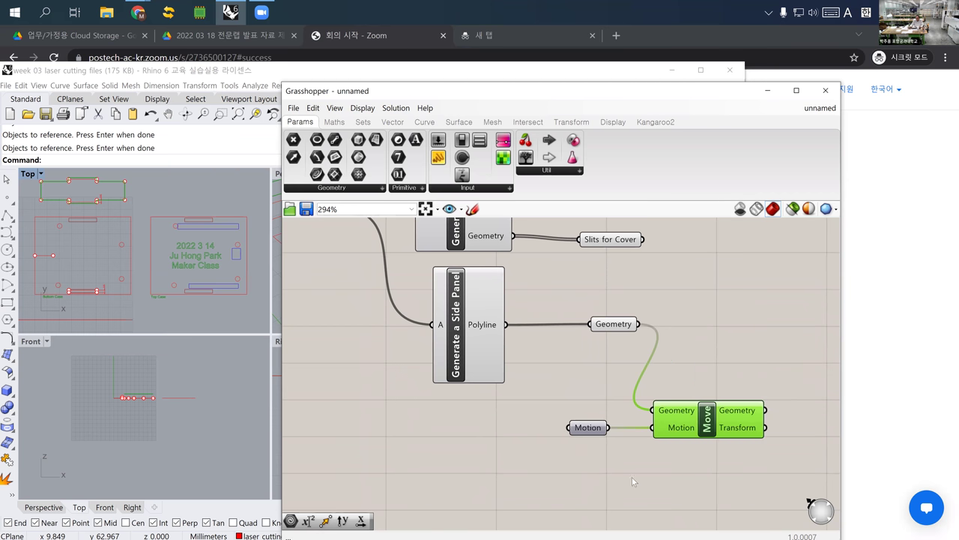
pyautogui.click(596, 432)
# Set one vector for the Motion parameter, 94.744 mm along X, by picking the snapped end point in the Top viewport
pyautogui.moveTo(158, 276); pyautogui.dragTo(195, 283, button='right')
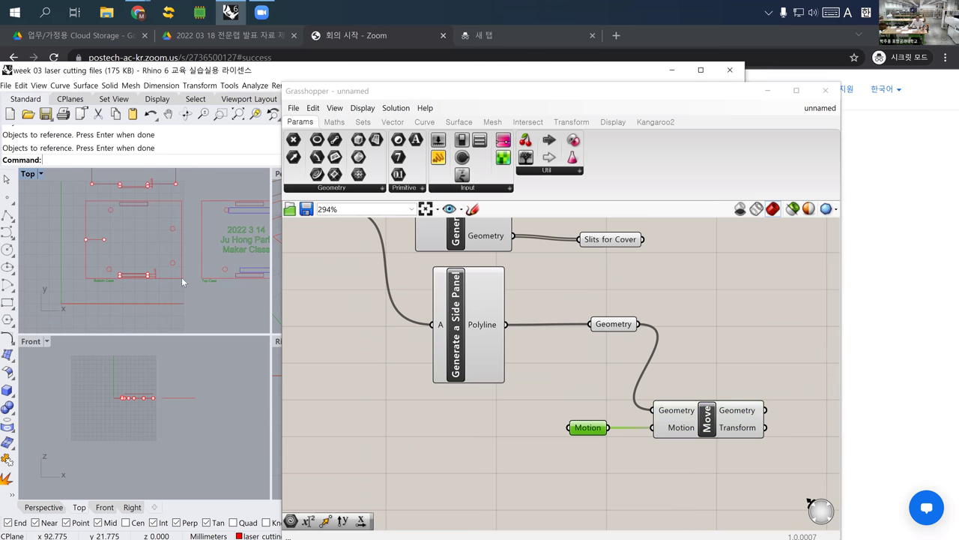
pyautogui.moveTo(589, 430); pyautogui.dragTo(592, 431)
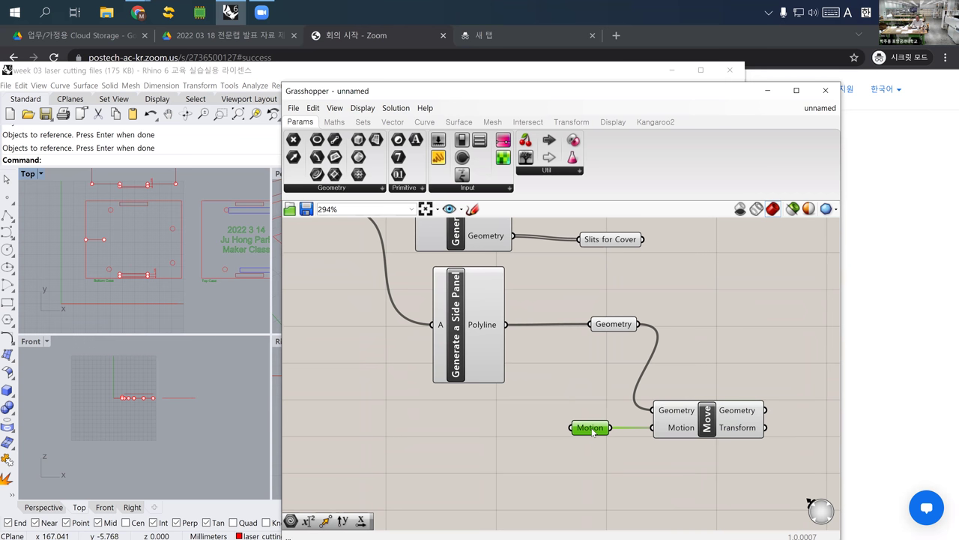
pyautogui.rightClick(592, 431)
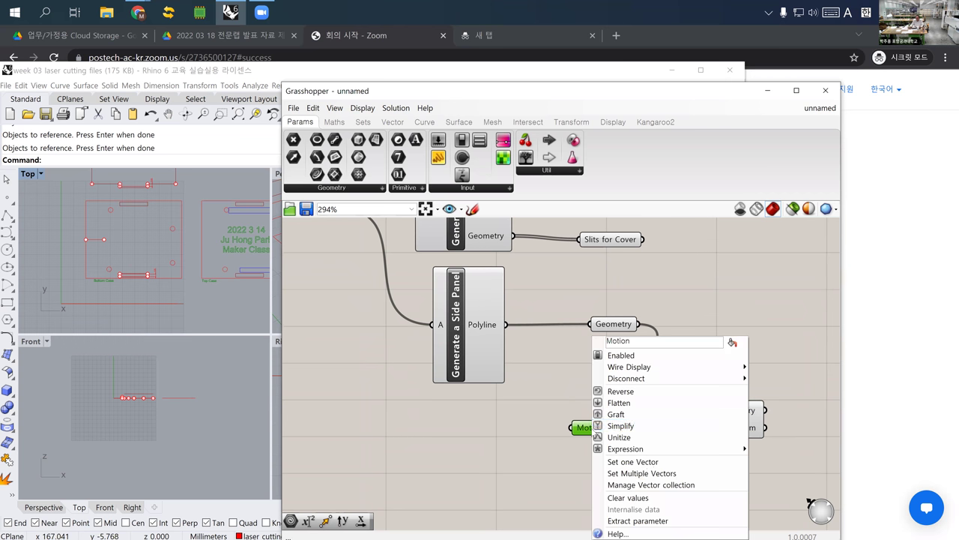
pyautogui.click(642, 462)
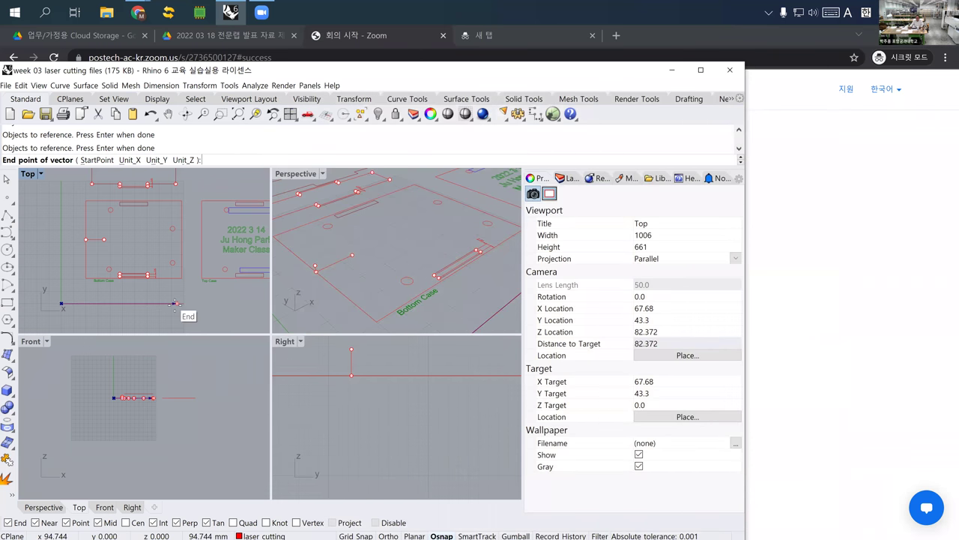
pyautogui.click(175, 303)
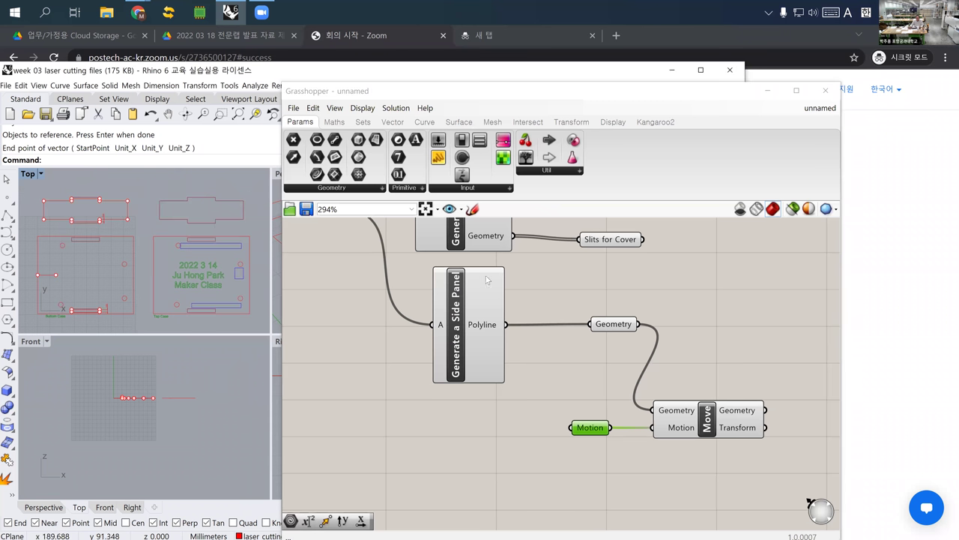
# Check the moved side-panel outline in the Top viewport and place the Move component slightly higher, nearer the Geometry parameter
pyautogui.click(699, 412)
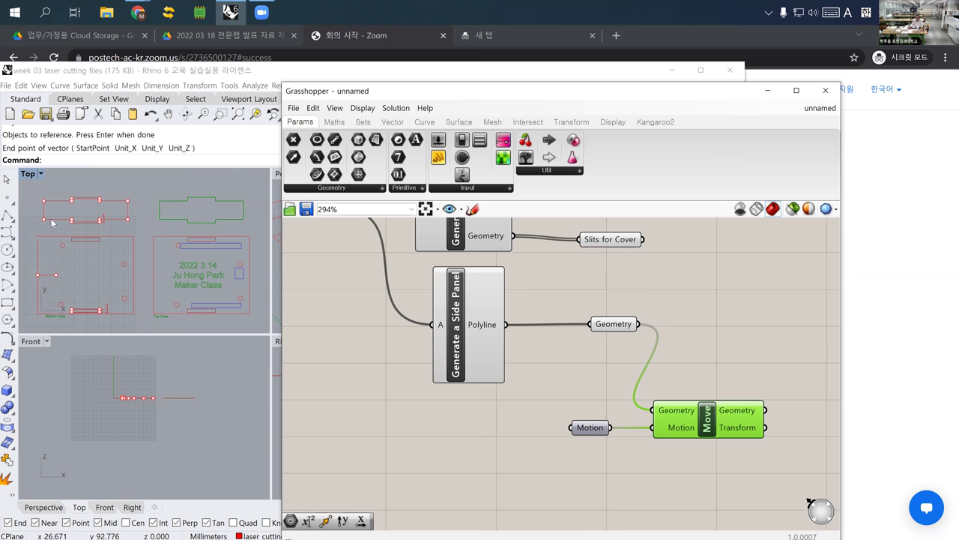
pyautogui.scroll(5, 70, 222)
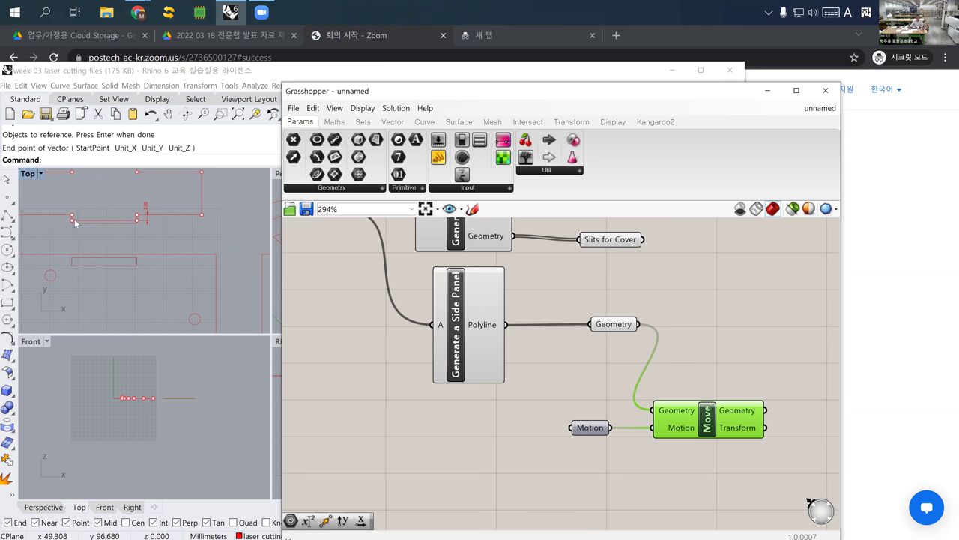
pyautogui.moveTo(639, 393); pyautogui.dragTo(801, 469, button='right')
pyautogui.moveTo(452, 290)
pyautogui.mouseDown()
pyautogui.moveTo(487, 288)
pyautogui.moveTo(404, 291)
pyautogui.moveTo(489, 292)
pyautogui.moveTo(452, 292)
pyautogui.mouseUp()
pyautogui.scroll(-5, 466, 360)
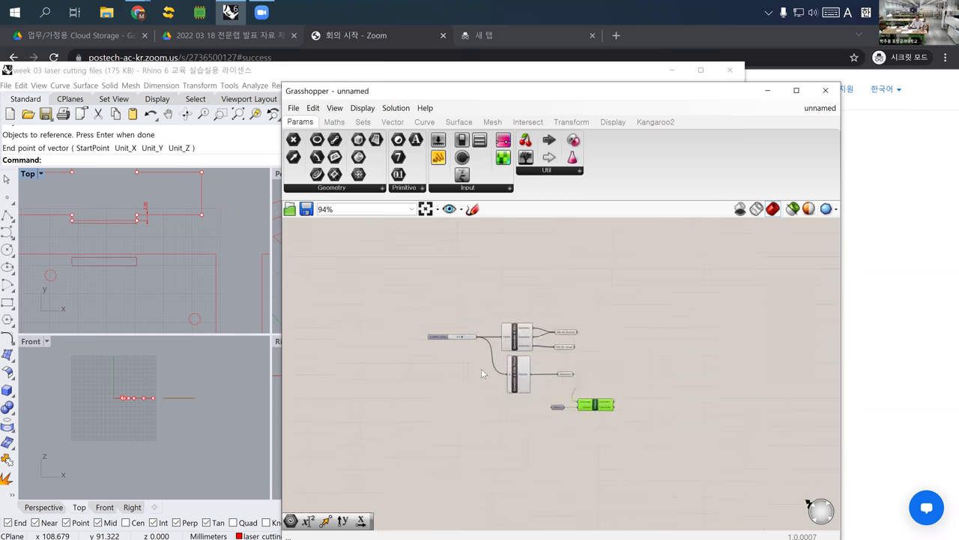
pyautogui.click(168, 288)
pyautogui.scroll(-5, 171, 286)
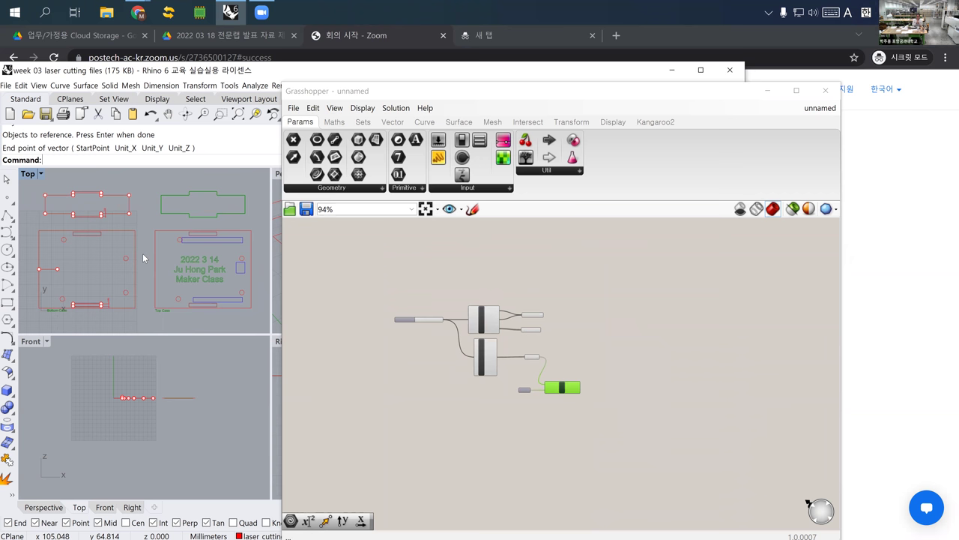
pyautogui.scroll(3, 463, 356)
pyautogui.moveTo(646, 418); pyautogui.dragTo(665, 371)
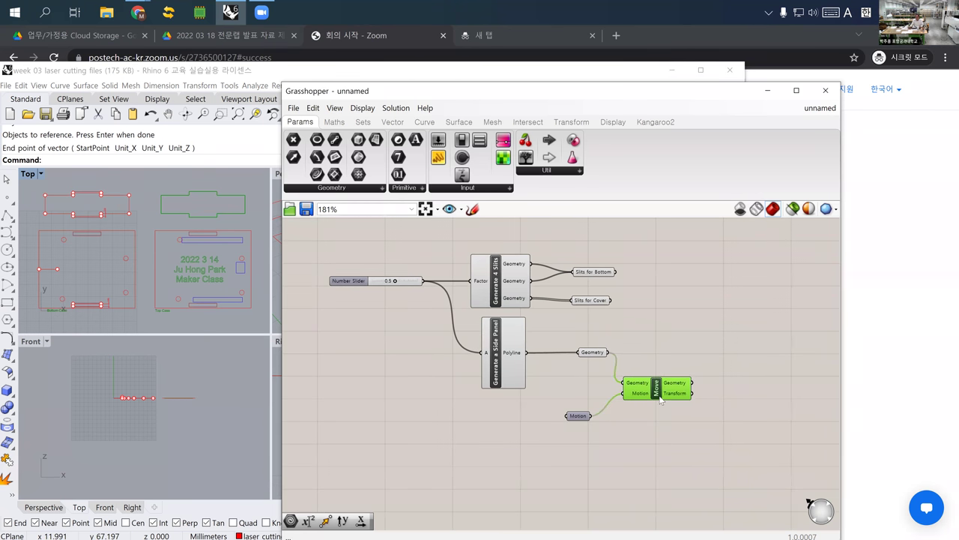
# Add a Geometry parameter after the Move component and feed it both the moved geometry and the original side-panel Geometry parameter
pyautogui.moveTo(604, 334); pyautogui.dragTo(475, 331, button='right')
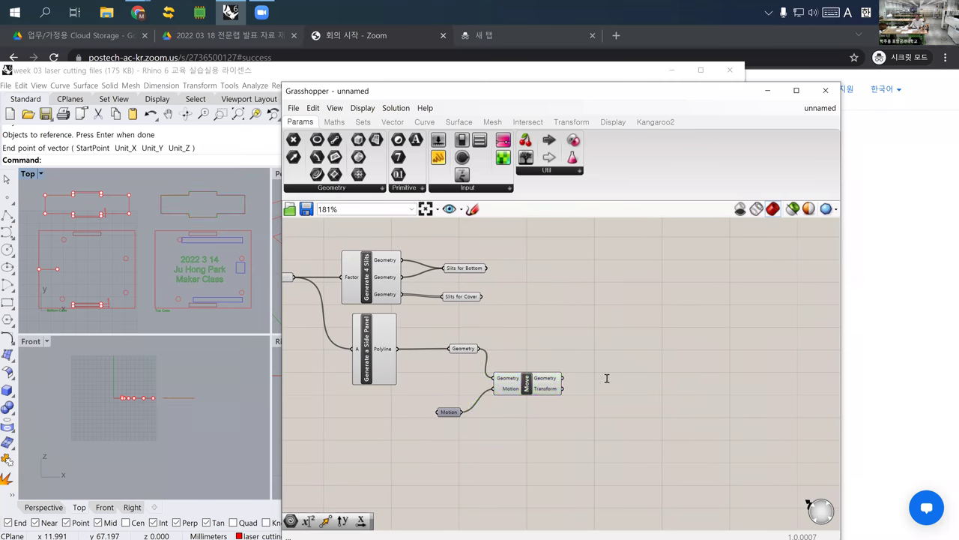
pyautogui.doubleClick(606, 376)
pyautogui.write('ge')
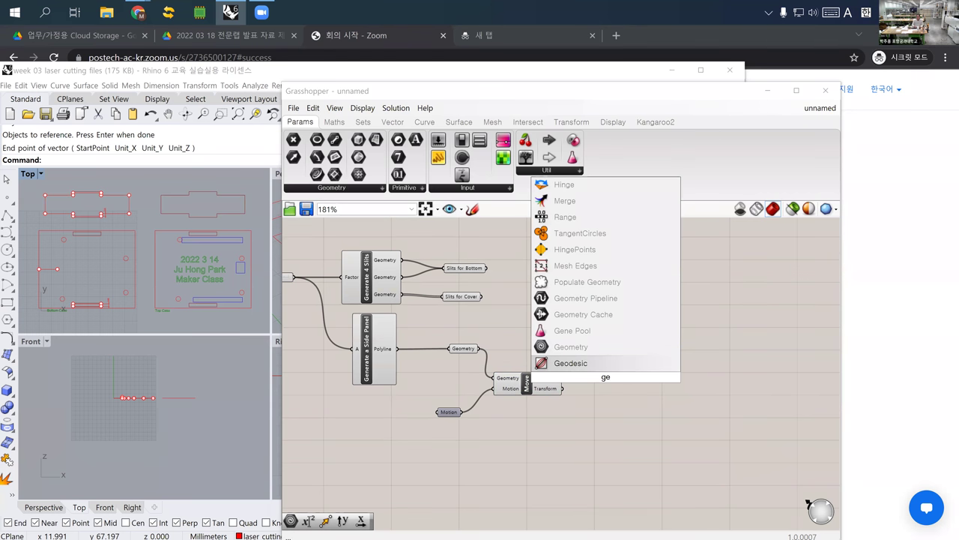
pyautogui.press('Return')
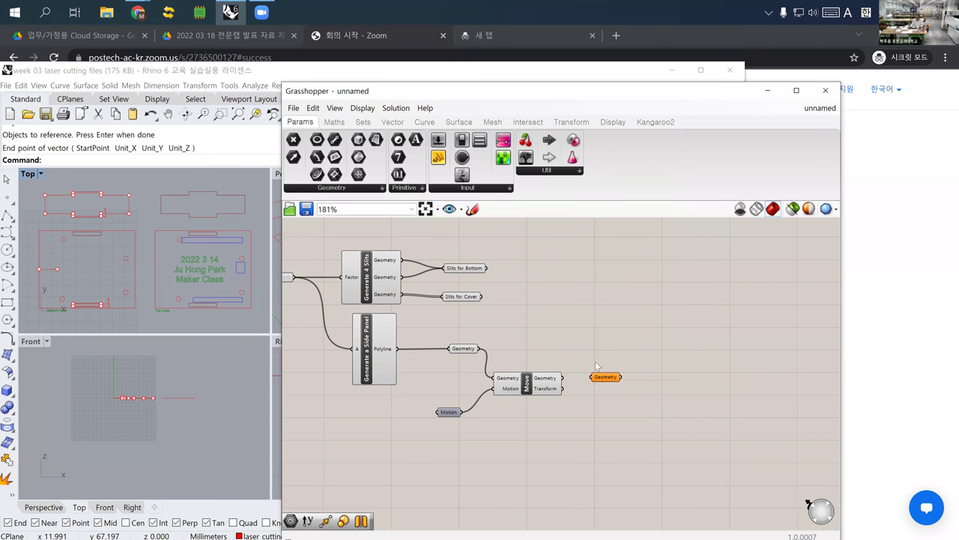
pyautogui.moveTo(606, 377); pyautogui.dragTo(616, 352)
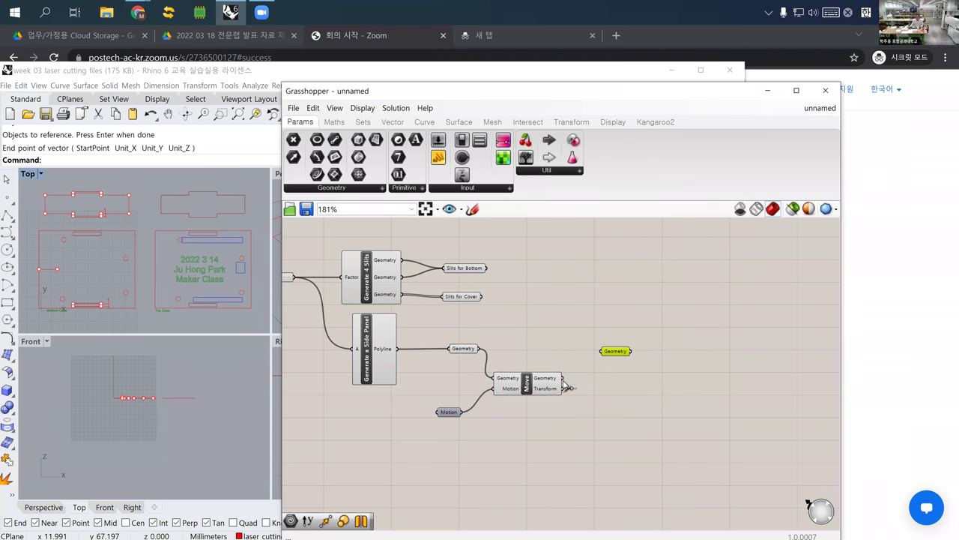
pyautogui.moveTo(563, 378); pyautogui.dragTo(602, 351)
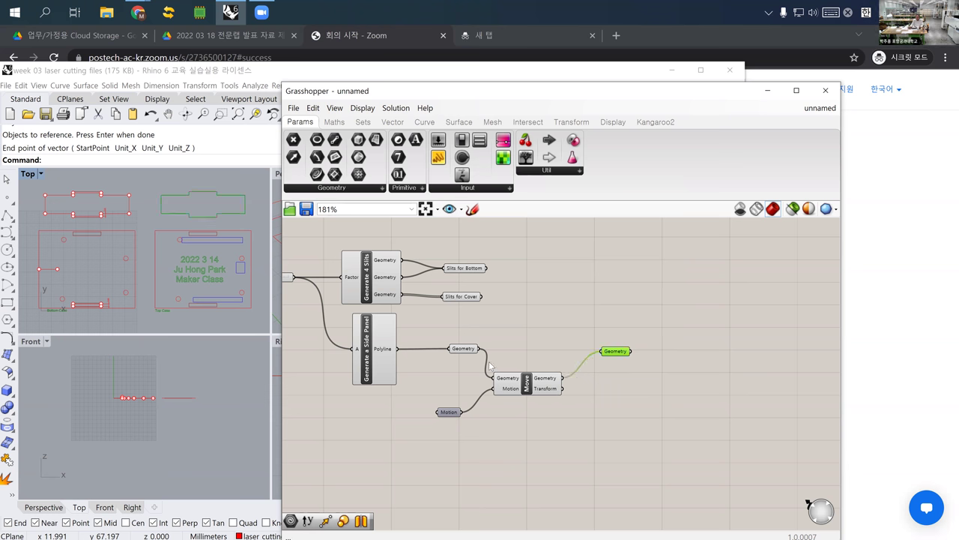
pyautogui.moveTo(480, 348); pyautogui.dragTo(599, 353)
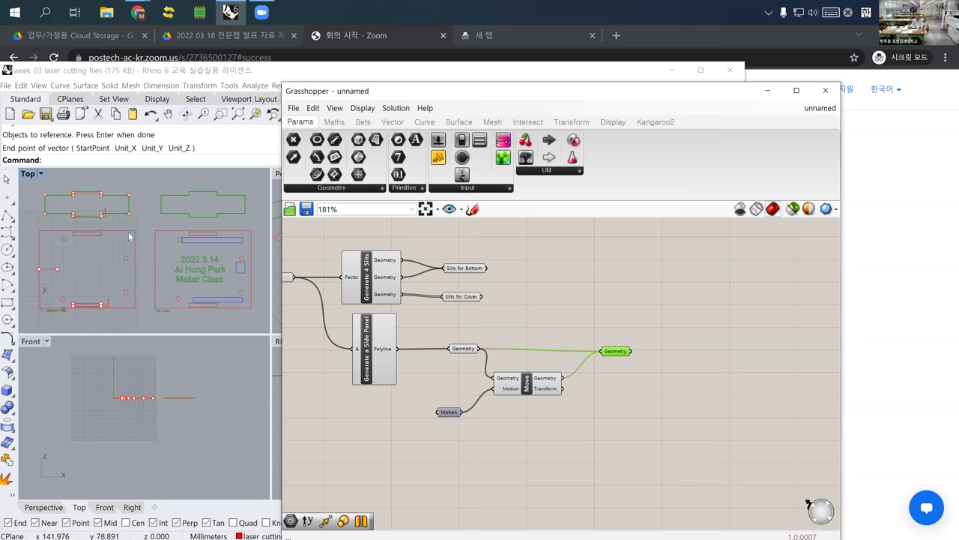
# Combine the side-panel cluster, its Geometry and Motion parameters and the Move component into one cluster, and place it close to the output Geometry parameter
pyautogui.moveTo(399, 364); pyautogui.dragTo(459, 381, button='right')
pyautogui.moveTo(363, 324); pyautogui.dragTo(658, 488)
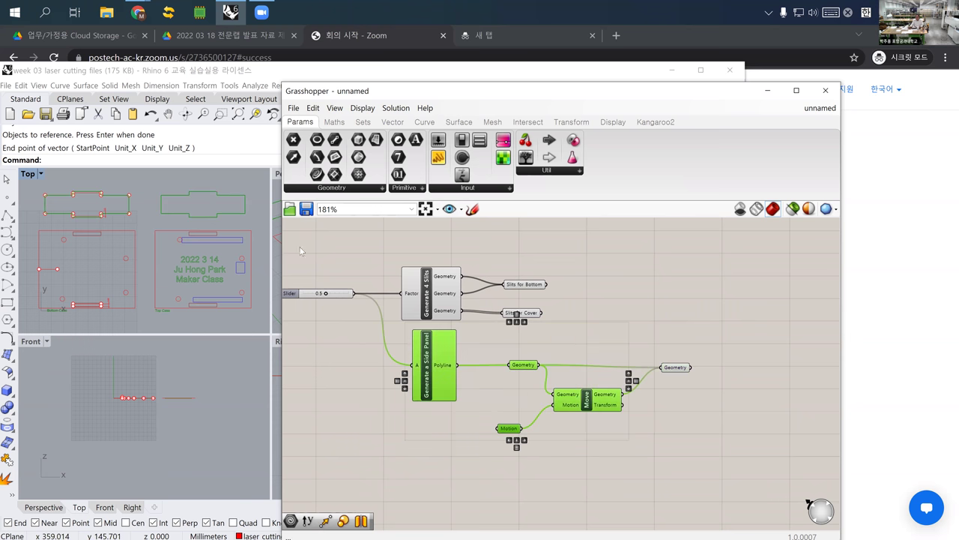
pyautogui.click(335, 122)
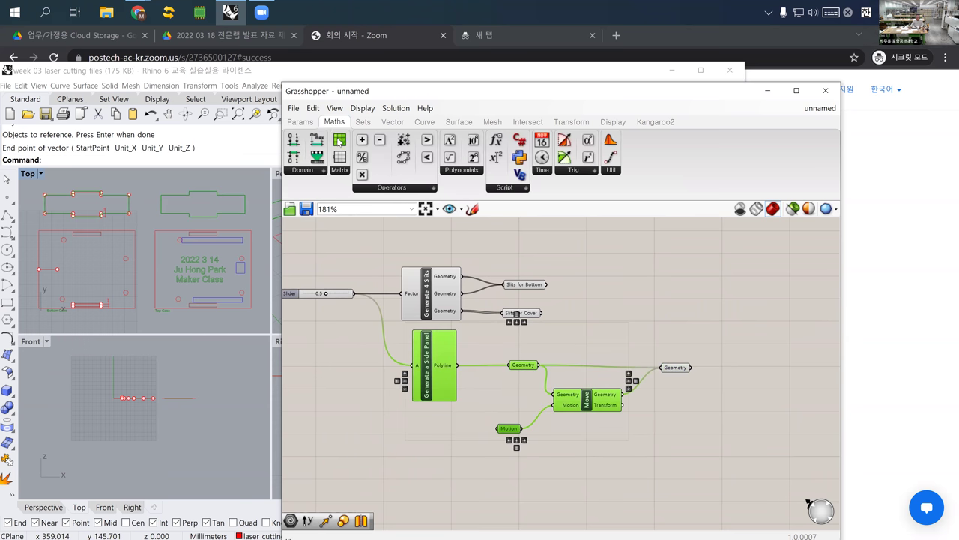
pyautogui.click(313, 108)
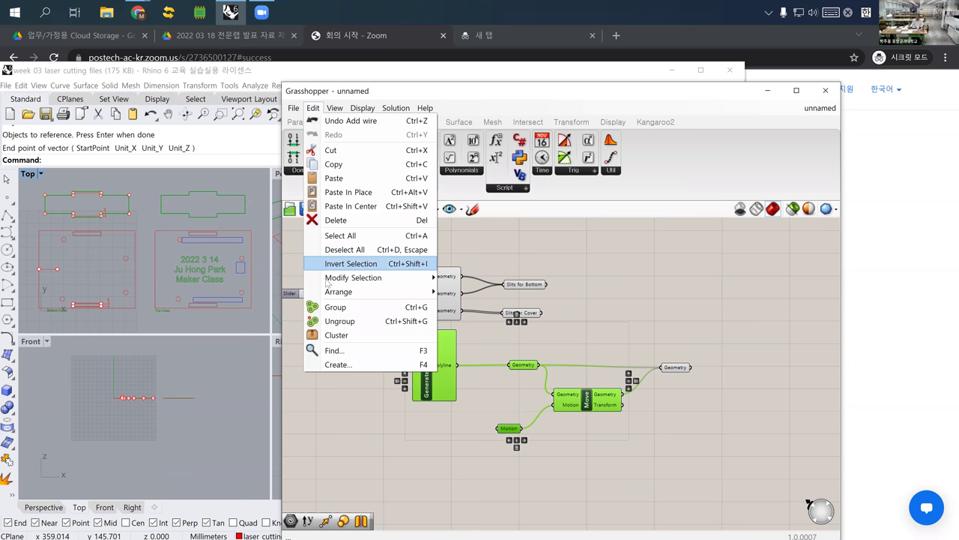
pyautogui.click(339, 335)
pyautogui.moveTo(503, 386); pyautogui.dragTo(423, 367)
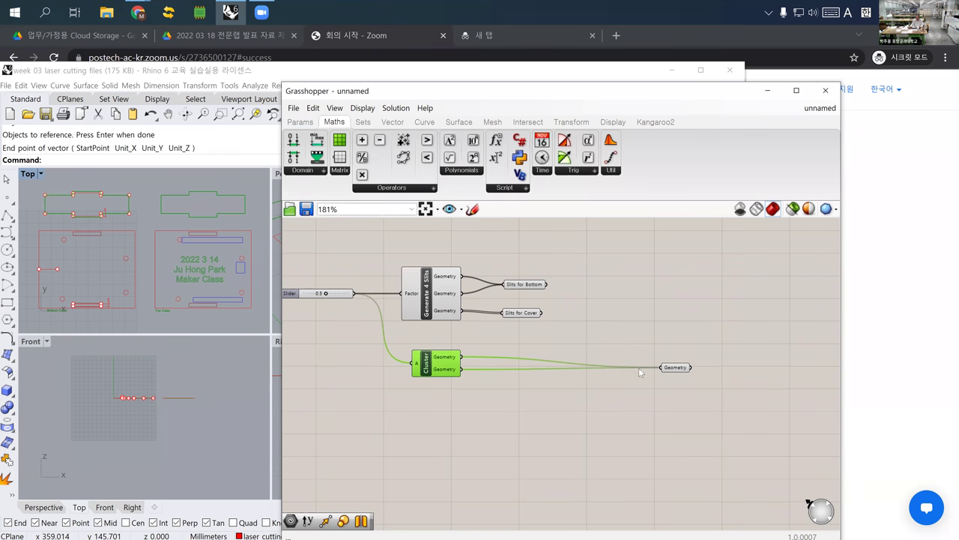
pyautogui.moveTo(673, 367); pyautogui.dragTo(524, 356)
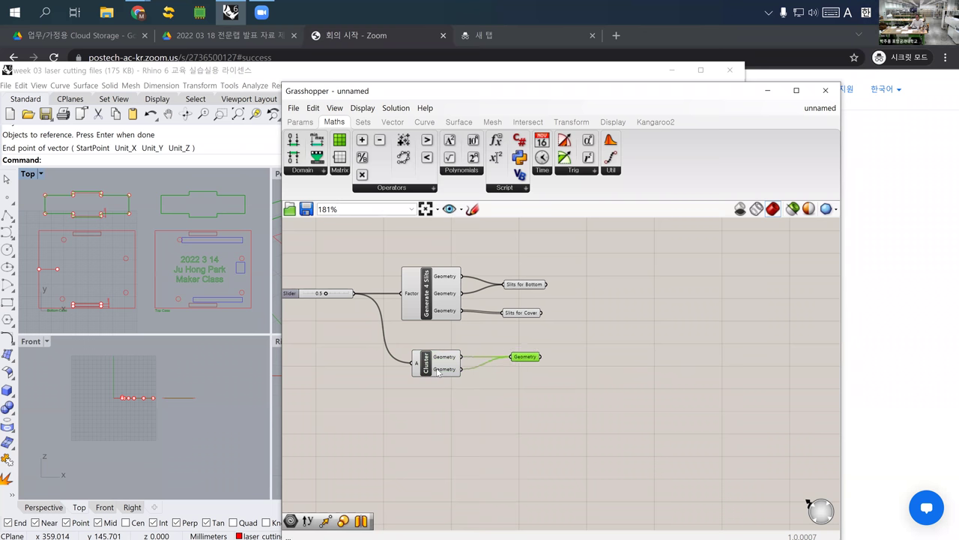
# Rename the new cluster as "Generate two side panels" and arrange it with its output Geometry parameter below the slits cluster
pyautogui.click(437, 372)
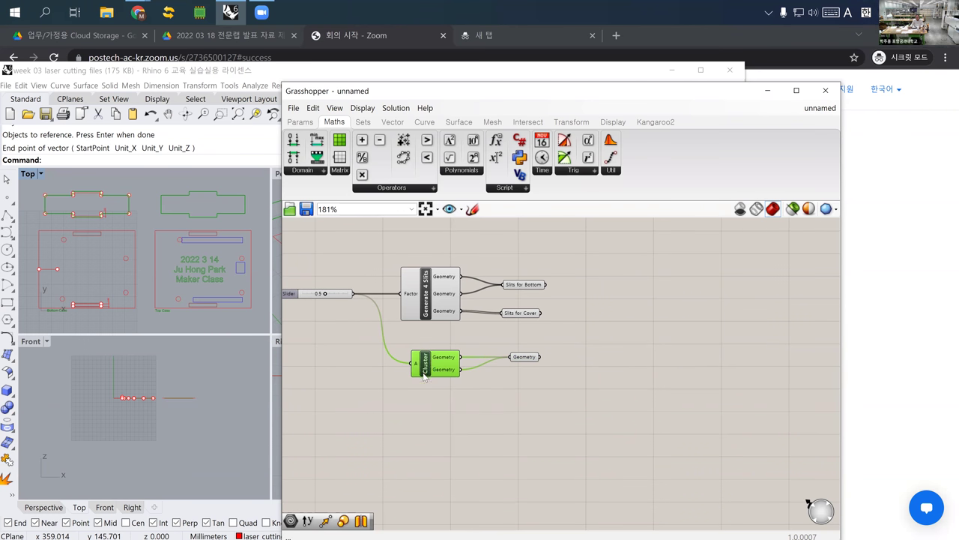
pyautogui.rightClick(425, 376)
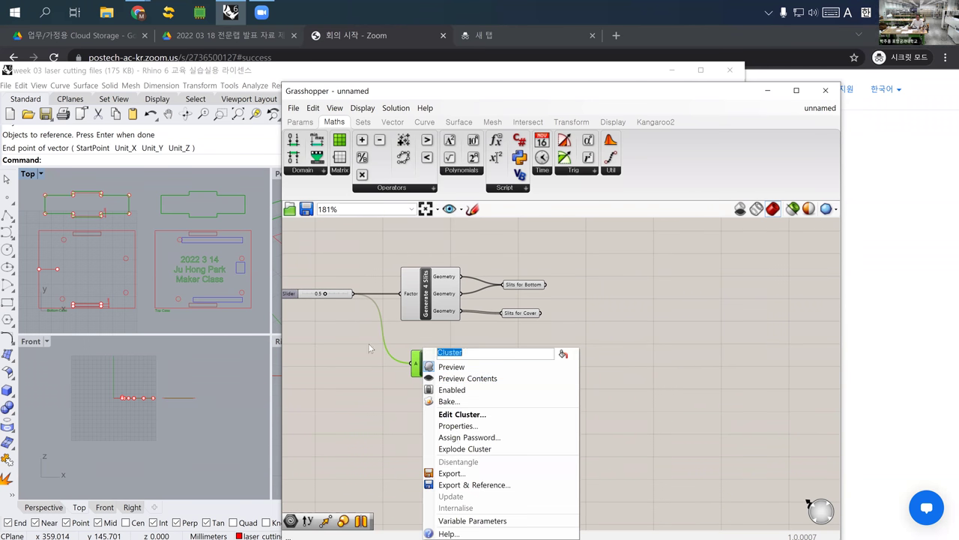
pyautogui.write('Generate two side panels')
pyautogui.press('Return')
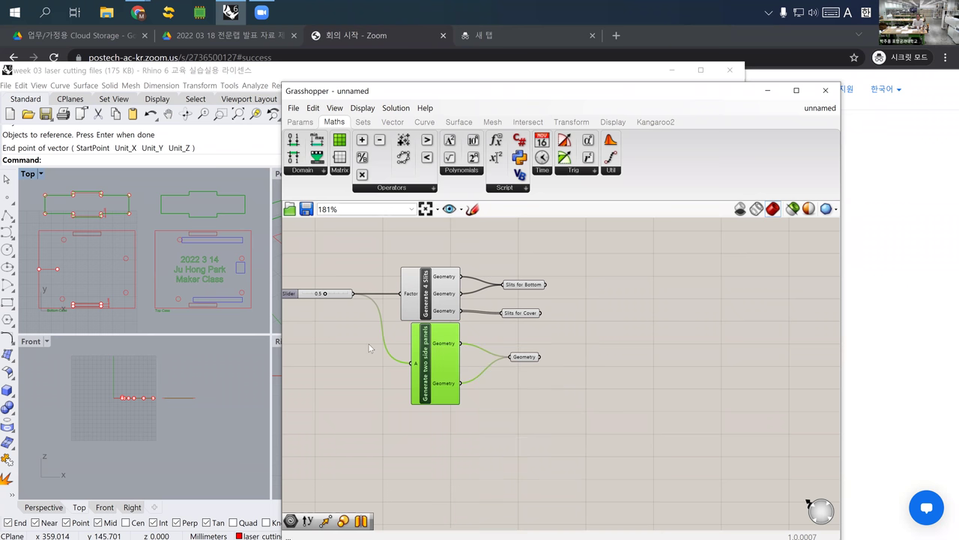
pyautogui.moveTo(425, 384); pyautogui.dragTo(425, 409)
pyautogui.click(503, 442)
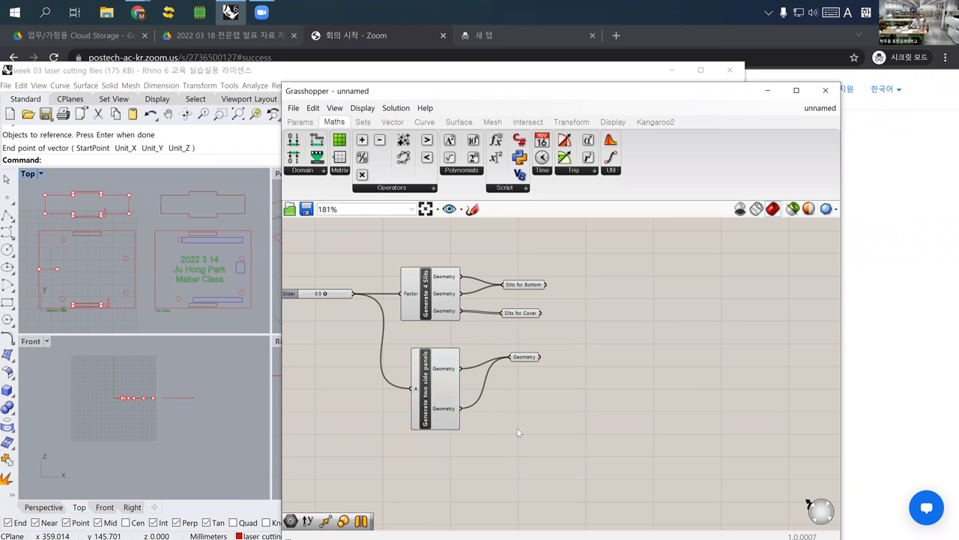
pyautogui.moveTo(525, 356); pyautogui.dragTo(525, 389)
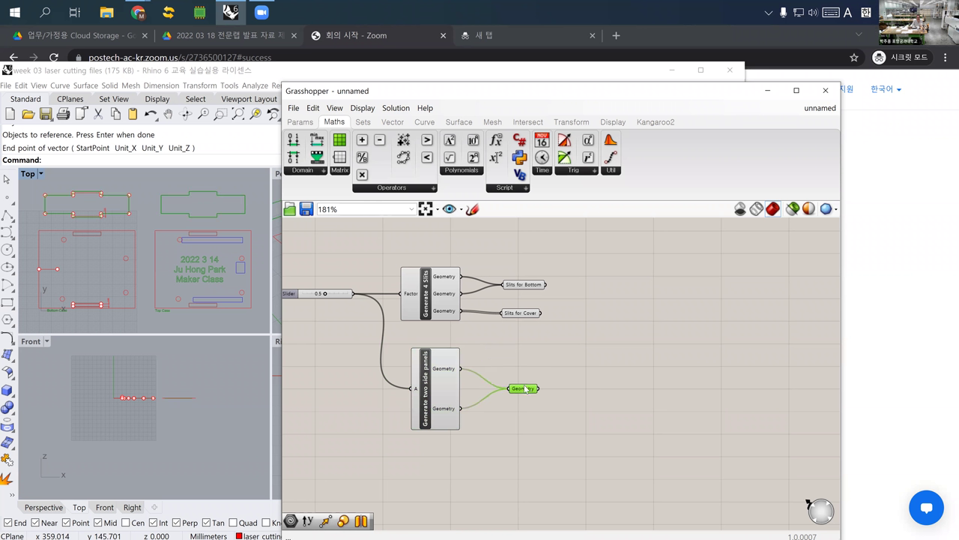
# Highlight the bottom and cover slits to check them, and delete the linear dimension beside the original side panel in the Top viewport
pyautogui.click(529, 284)
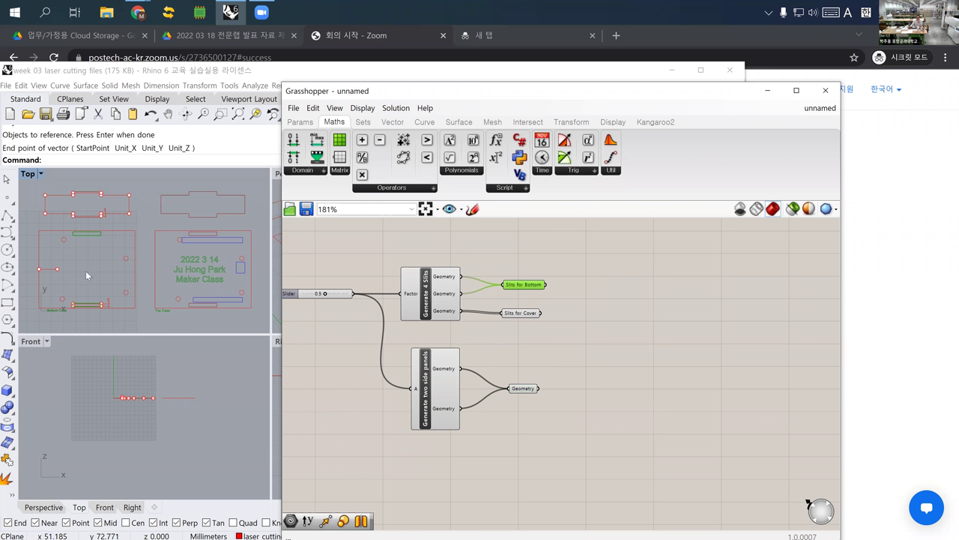
pyautogui.click(520, 313)
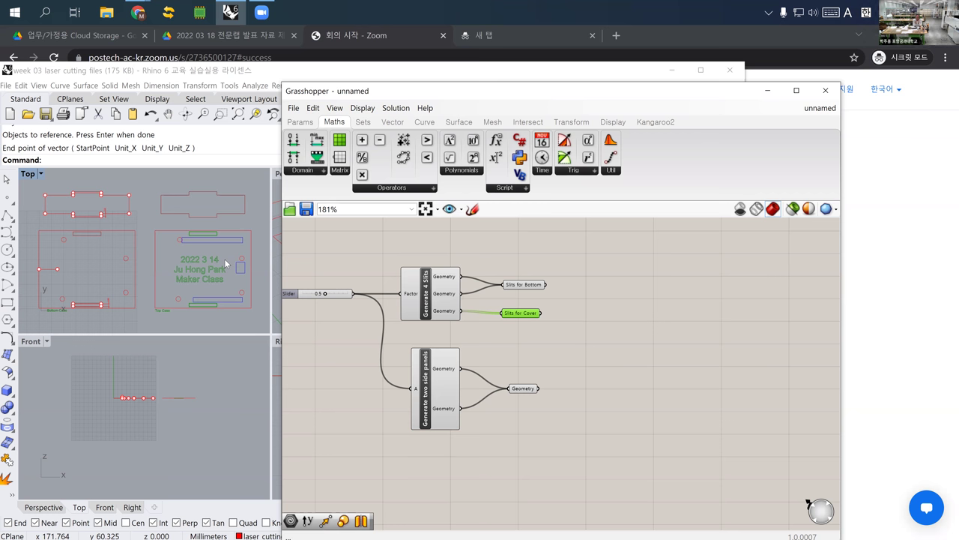
pyautogui.scroll(2, 105, 233)
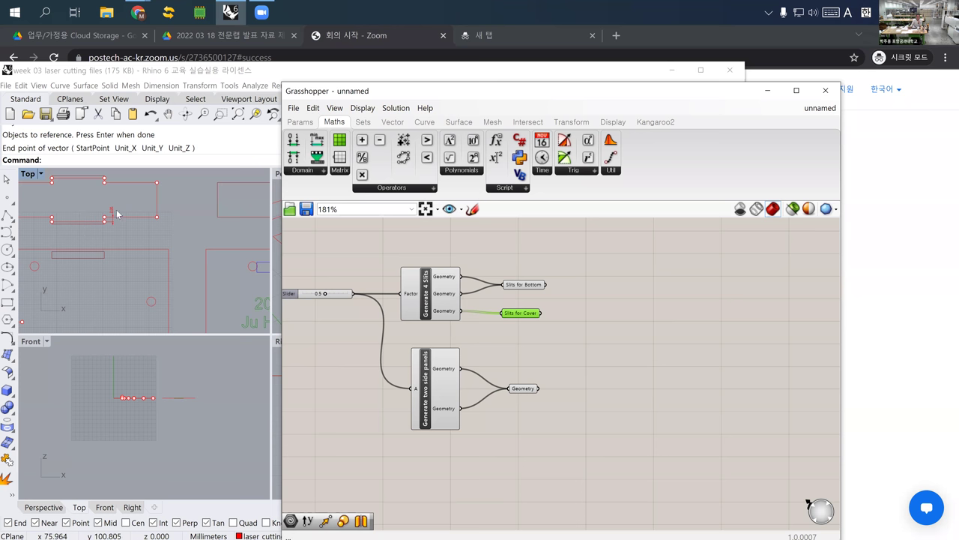
pyautogui.scroll(-2, 112, 231)
pyautogui.scroll(3, 112, 225)
pyautogui.click(107, 214)
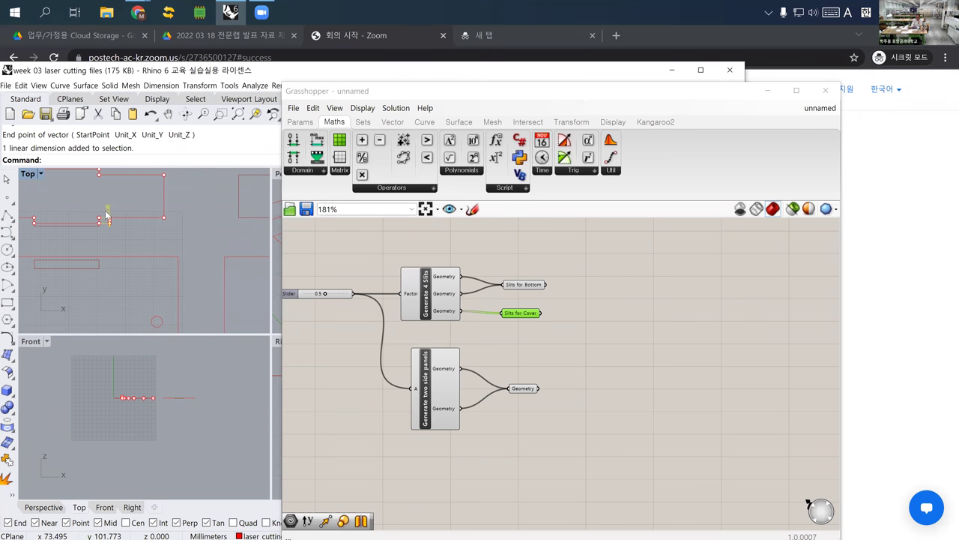
pyautogui.press('Delete')
pyautogui.scroll(-4, 120, 221)
pyautogui.moveTo(124, 221); pyautogui.dragTo(124, 226, button='right')
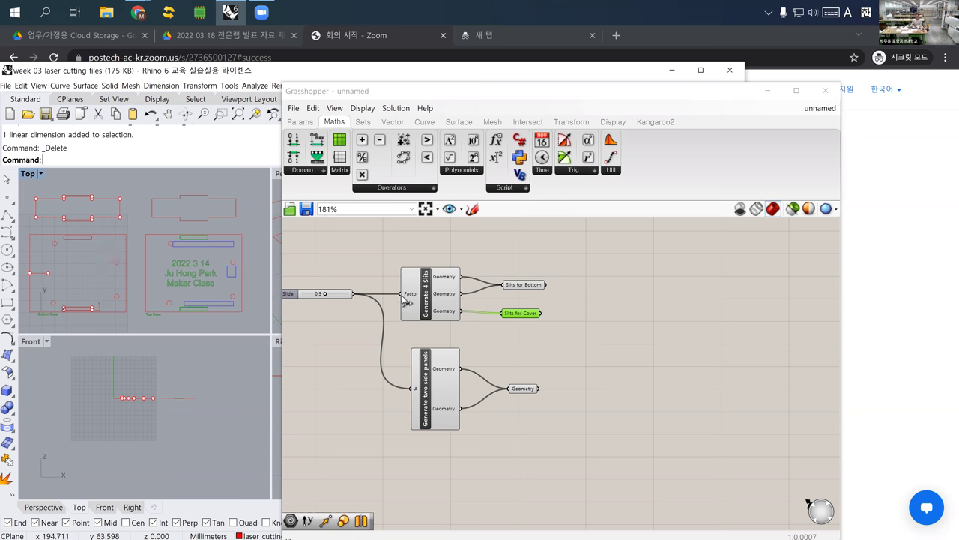
# Place the Number Slider midway between the two cluster components
pyautogui.moveTo(337, 296); pyautogui.dragTo(334, 344)
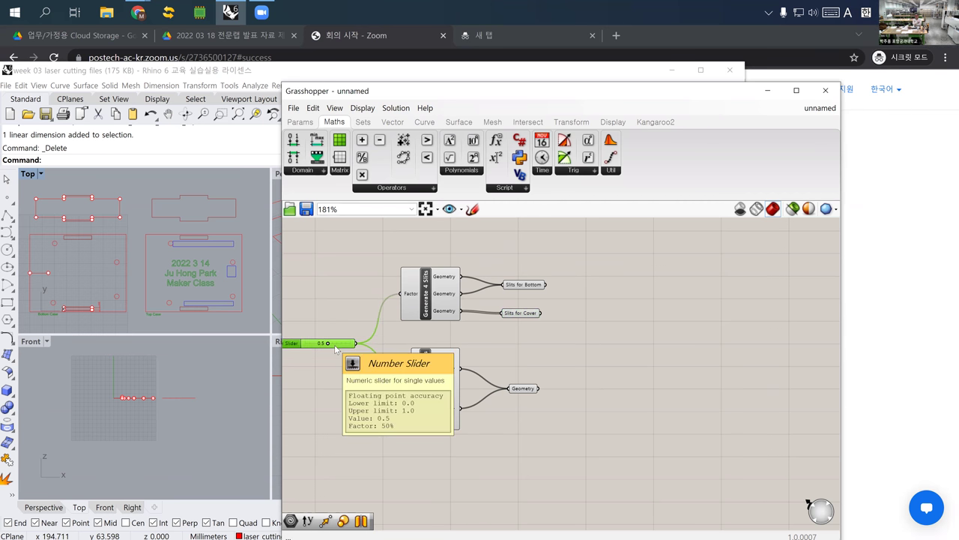
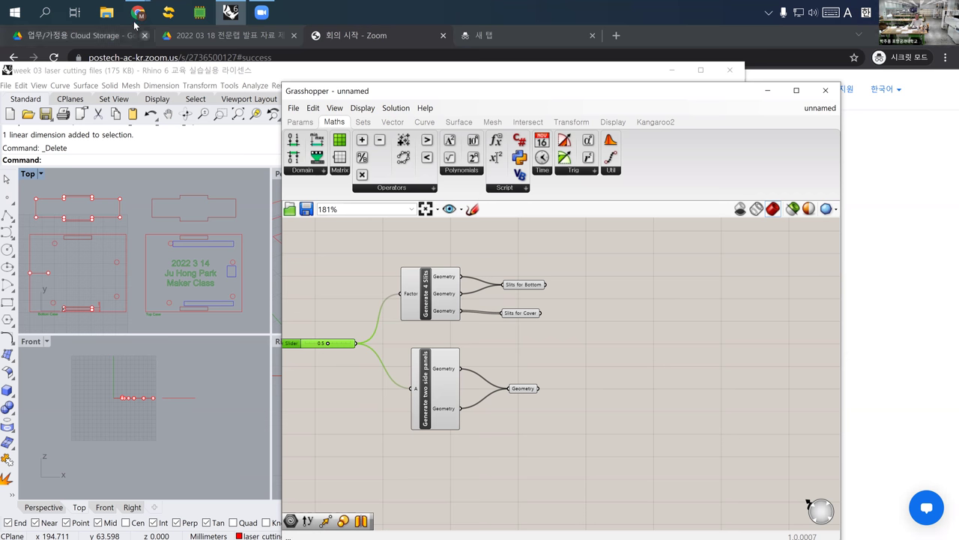
pyautogui.moveTo(133, 24)
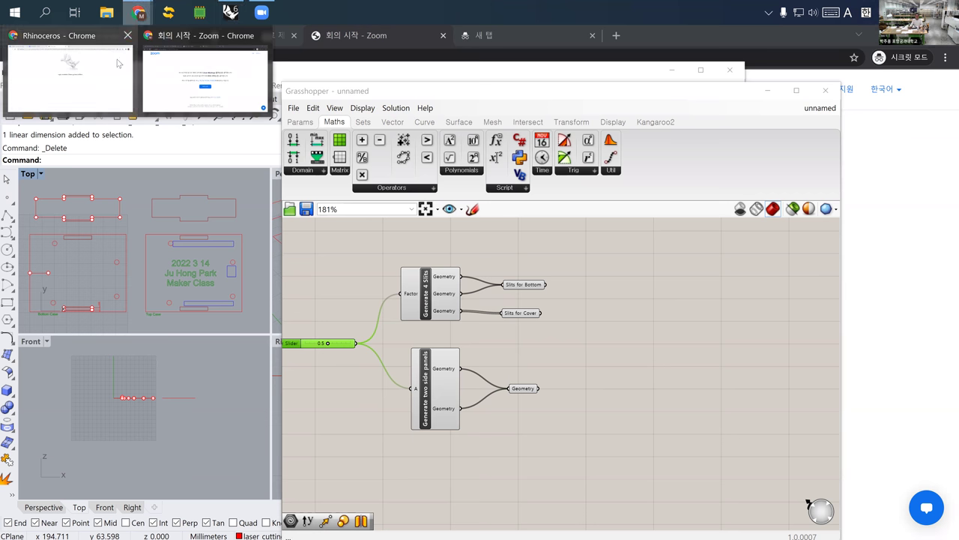
pyautogui.click(117, 63)
pyautogui.click(156, 60)
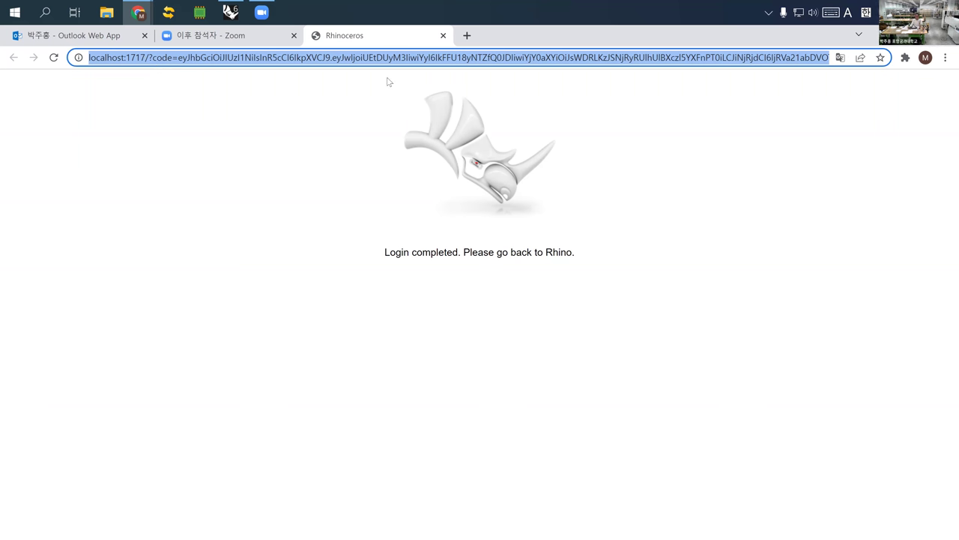
pyautogui.click(229, 12)
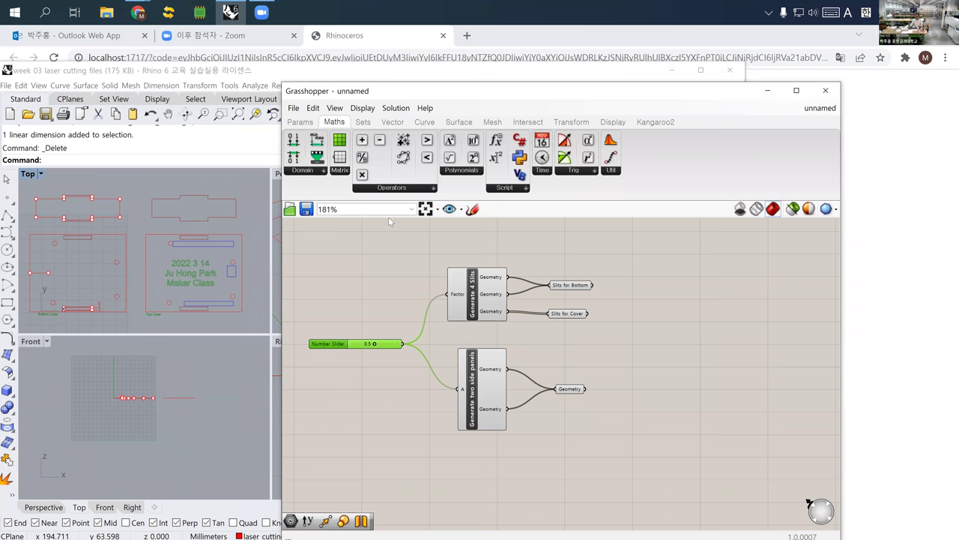
# Move the Grasshopper window clear of the Rhino commands, view the empty Python script editor, and return to the Rhino model
pyautogui.moveTo(371, 96); pyautogui.dragTo(418, 141)
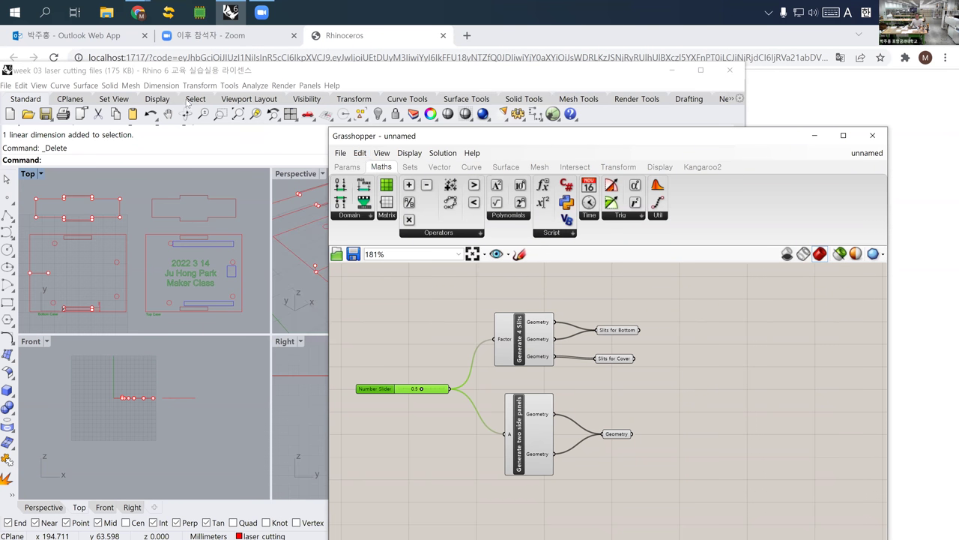
pyautogui.click(229, 86)
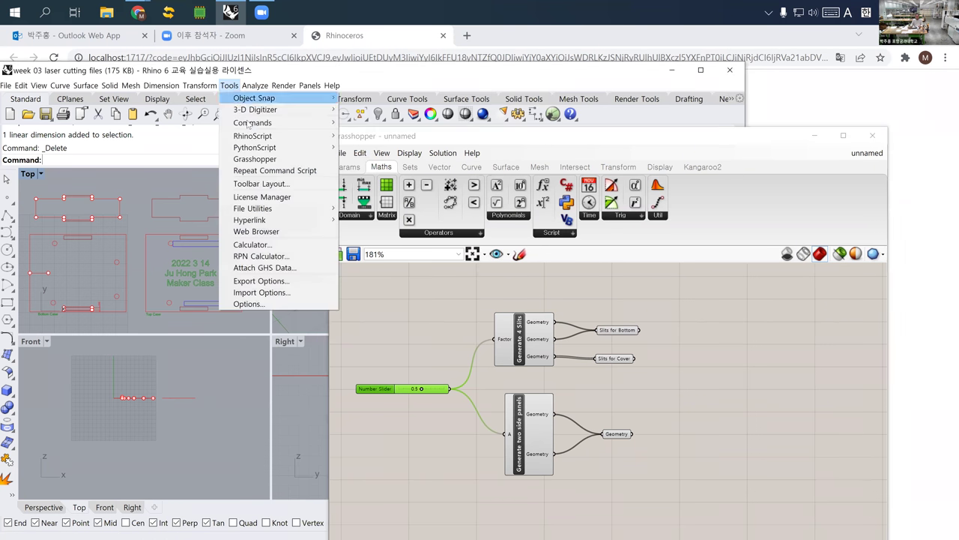
pyautogui.moveTo(270, 150)
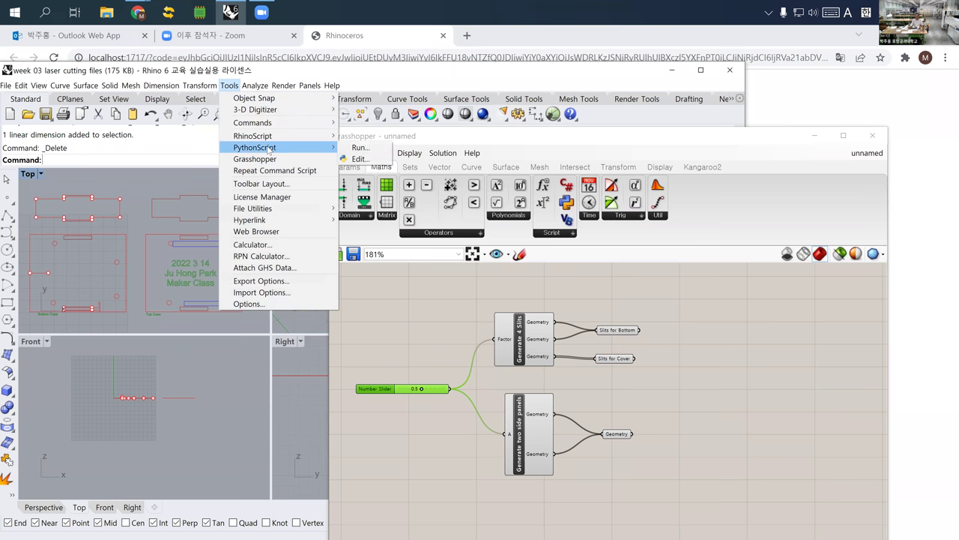
pyautogui.click(359, 159)
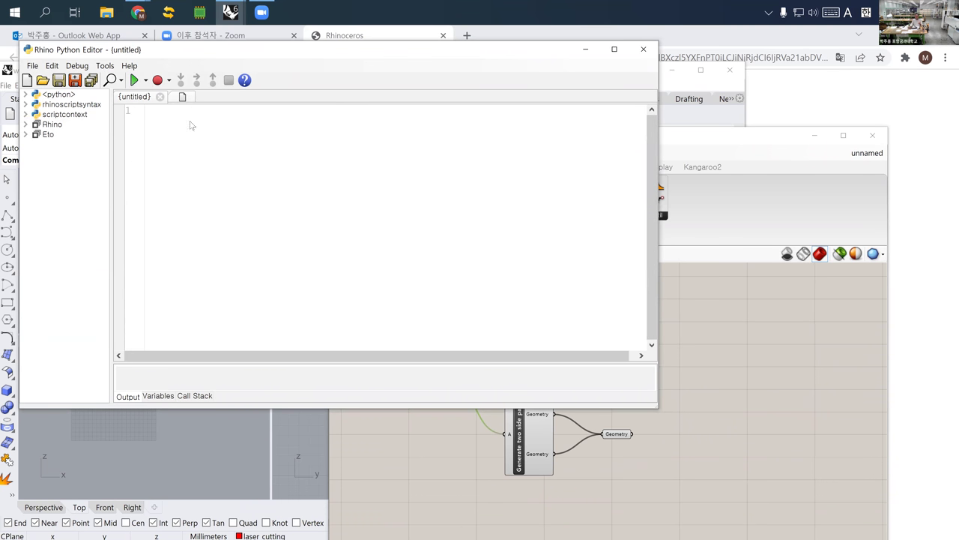
pyautogui.click(667, 113)
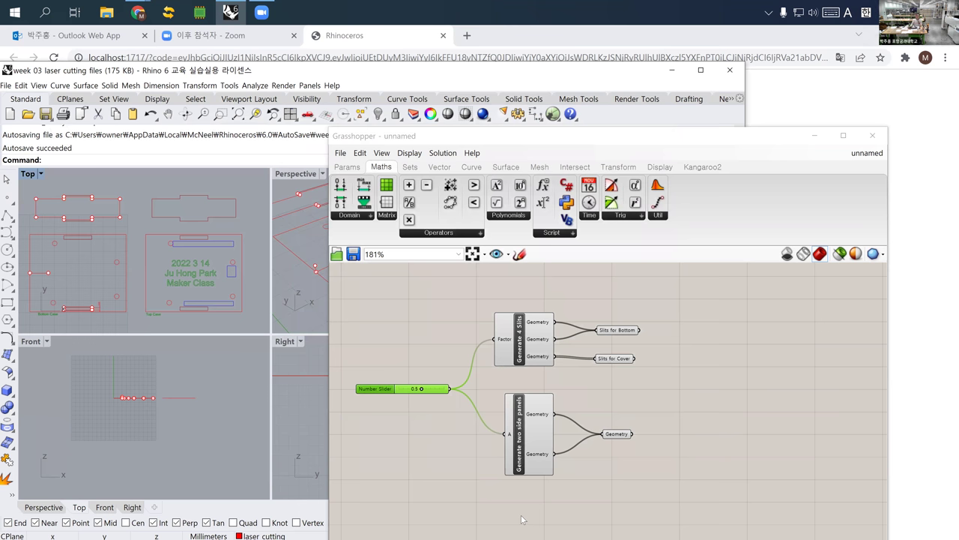
# Set the Number Slider to 1.0 with the bottom case's lower slit in close view
pyautogui.scroll(2, 67, 315)
pyautogui.scroll(2, 68, 315)
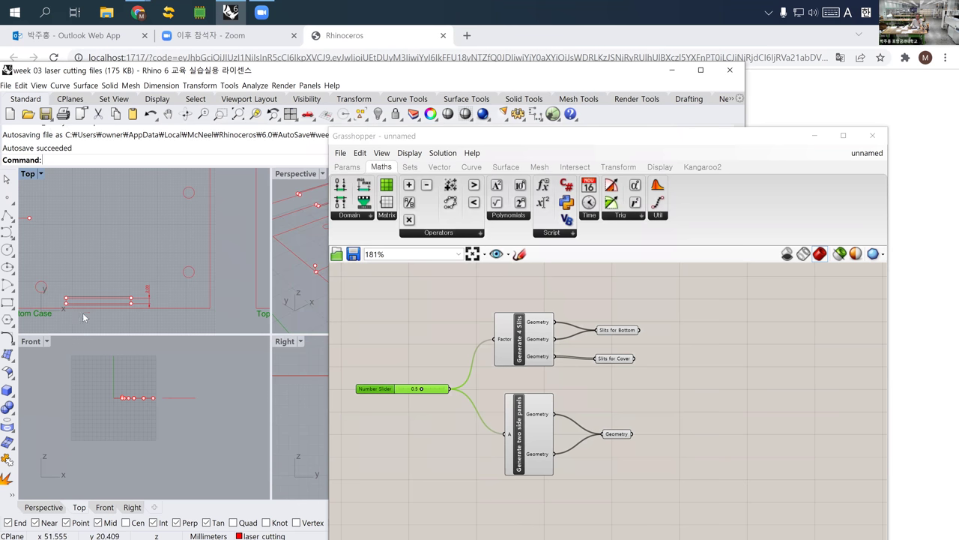
pyautogui.moveTo(422, 392); pyautogui.dragTo(467, 391)
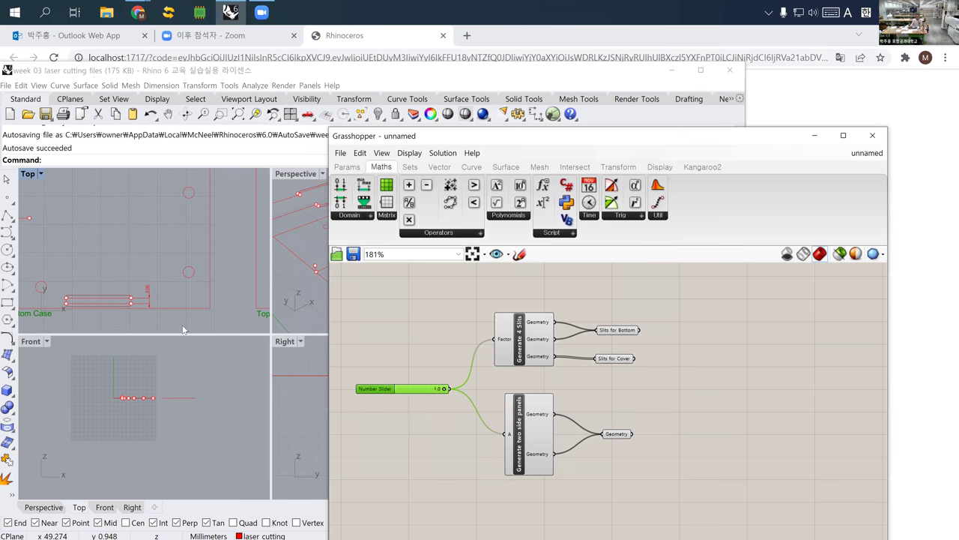
# Delete the inner slit curve beside the 2.00 dimension at the lower edge of the bottom case
pyautogui.scroll(3, 117, 300)
pyautogui.click(119, 297)
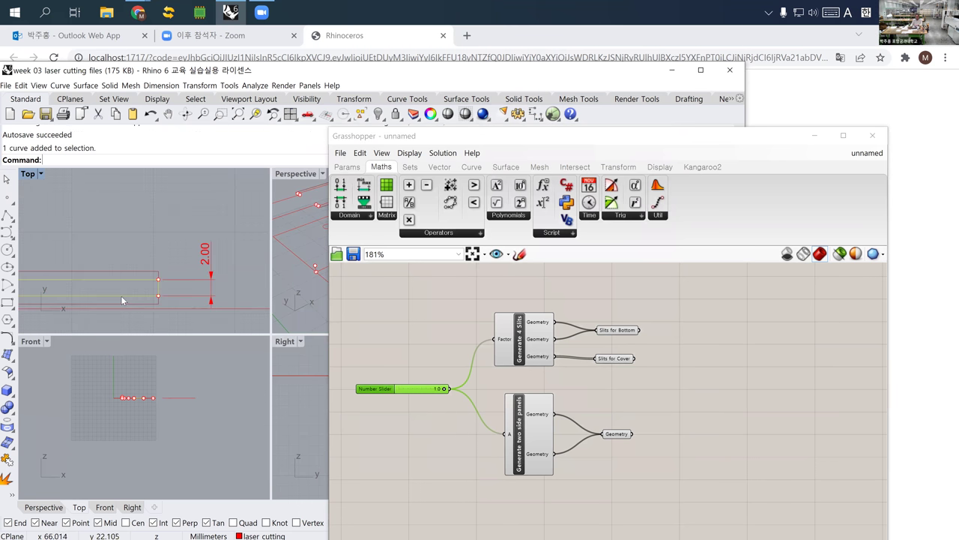
pyautogui.press('Delete')
pyautogui.scroll(-2, 123, 298)
pyautogui.moveTo(171, 281); pyautogui.dragTo(180, 273, button='right')
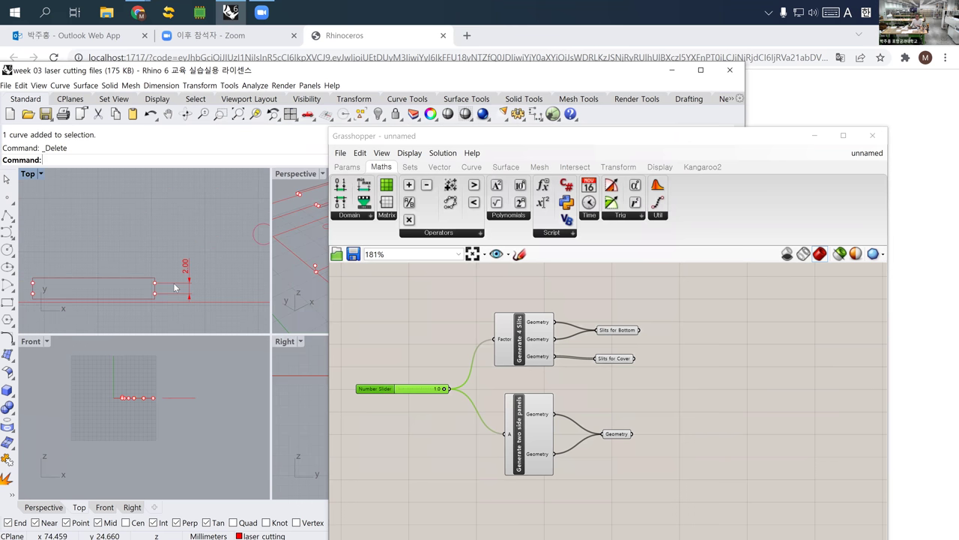
# Delete the 2.00 dimension beside the slit at the lower edge of the Bottom Case
pyautogui.click(179, 285)
pyautogui.press('Delete')
pyautogui.moveTo(150, 302); pyautogui.dragTo(75, 289, button='right')
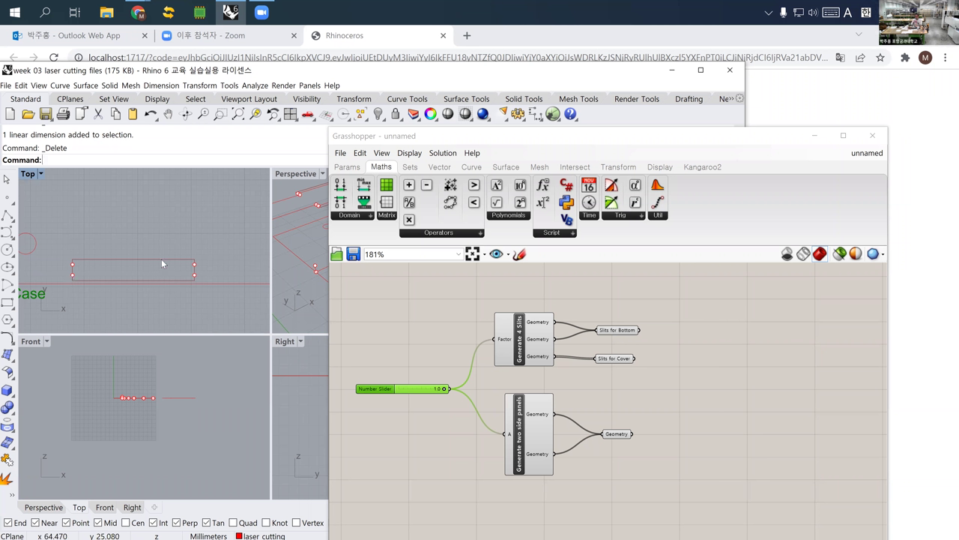
pyautogui.moveTo(108, 291); pyautogui.dragTo(128, 288)
pyautogui.scroll(3, 85, 281)
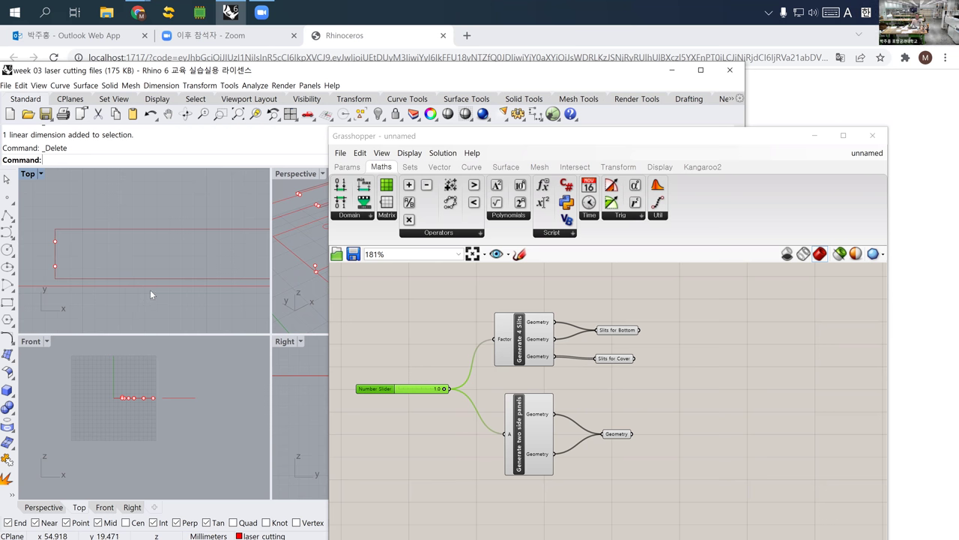
pyautogui.scroll(-6, 158, 285)
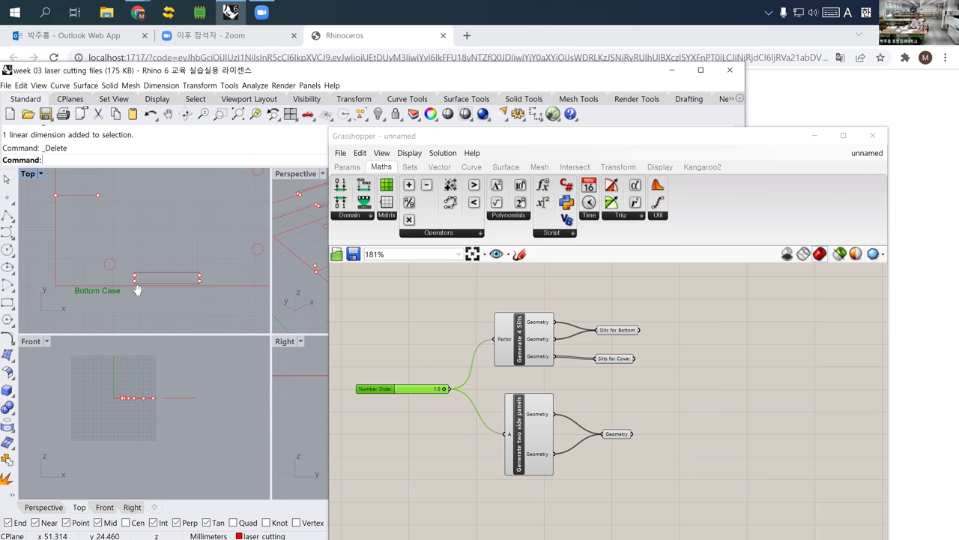
pyautogui.scroll(-1, 131, 293)
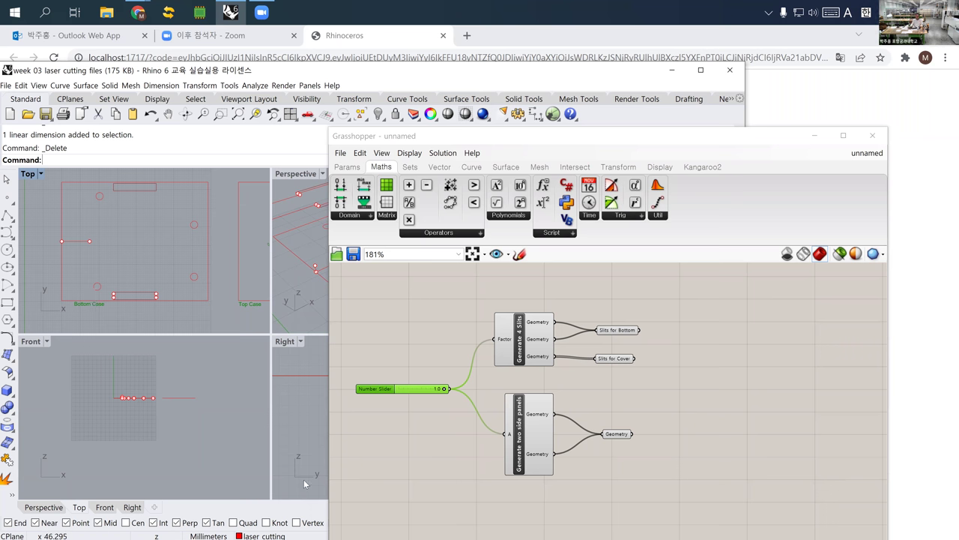
pyautogui.moveTo(524, 514); pyautogui.dragTo(481, 450, button='right')
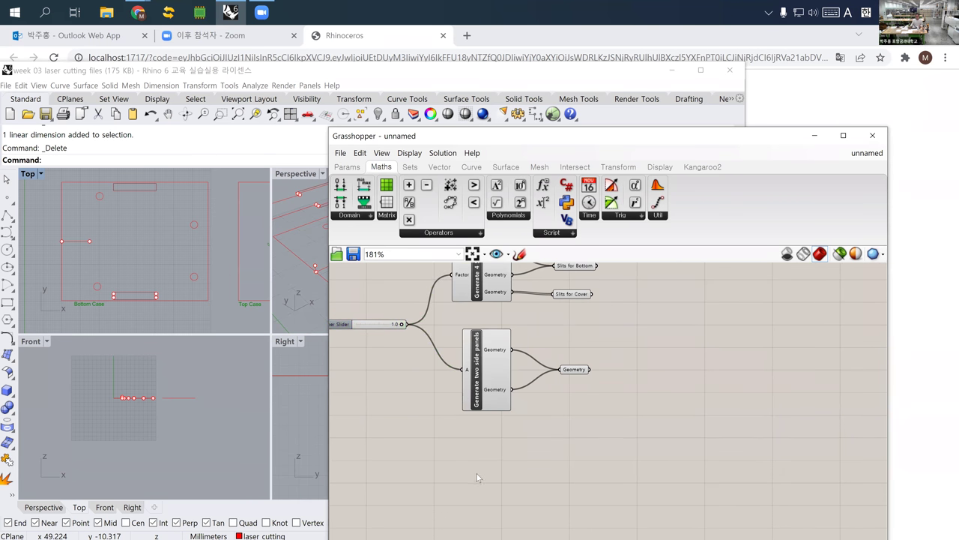
pyautogui.doubleClick(475, 472)
pyautogui.write('sca')
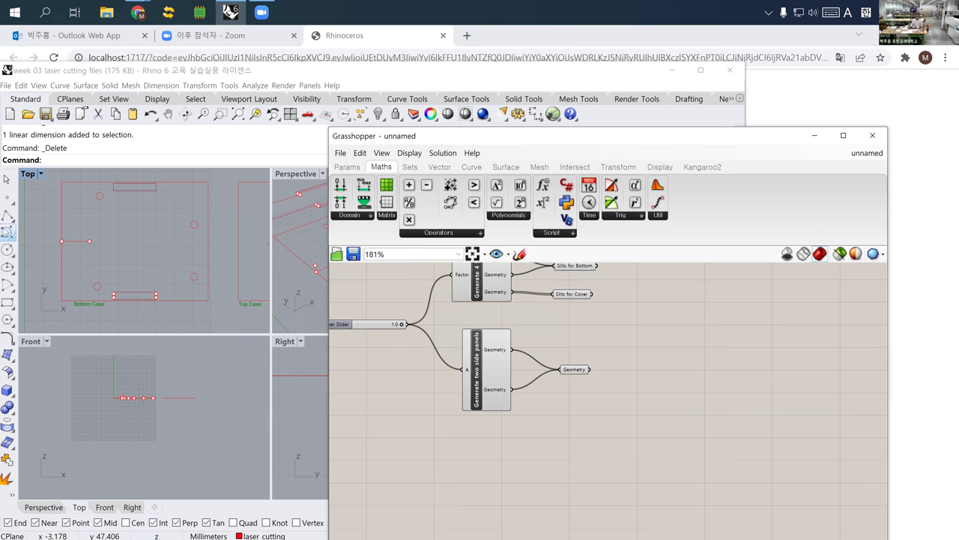
# Draw two diagonal polylines joining the opposite corners of the Bottom Case outline in the Top view
pyautogui.click(7, 215)
pyautogui.click(62, 182)
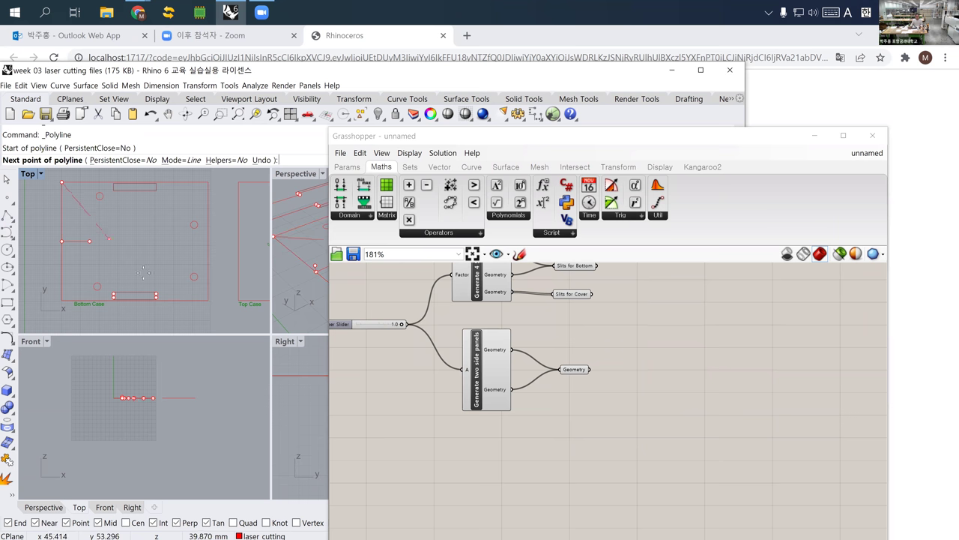
pyautogui.click(206, 299)
pyautogui.press('Return')
pyautogui.press('Return')
pyautogui.click(62, 301)
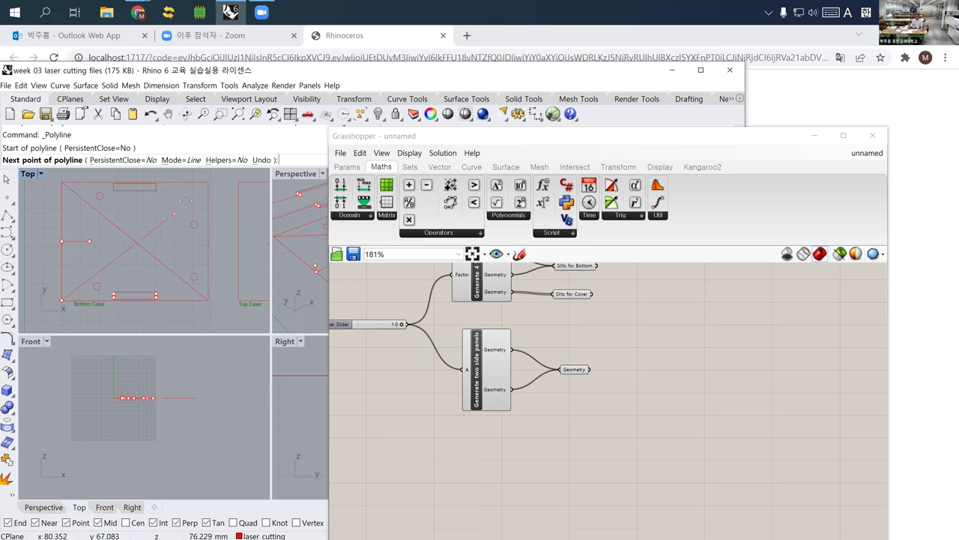
pyautogui.click(208, 182)
pyautogui.press('Return')
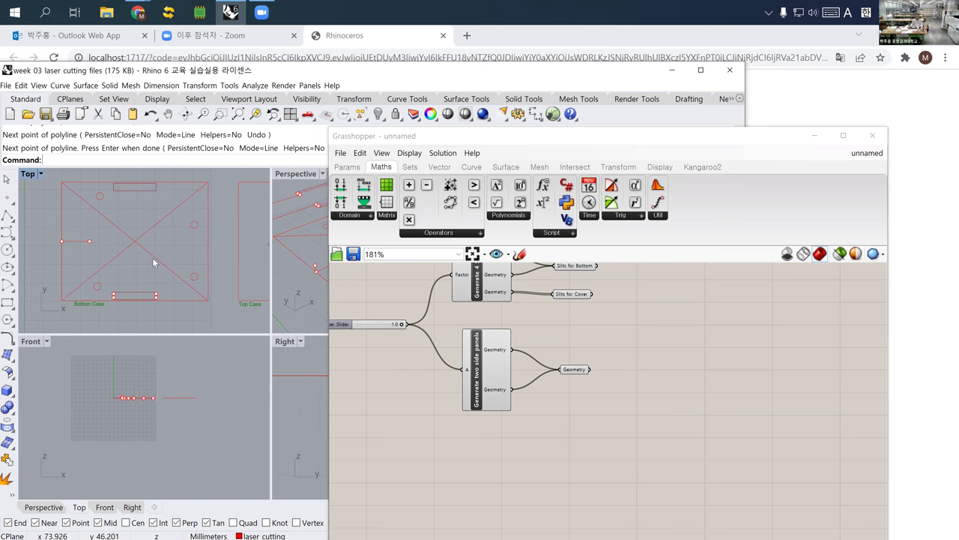
# Place a point where the Bottom Case diagonals cross and delete both diagonal lines
pyautogui.click(123, 229)
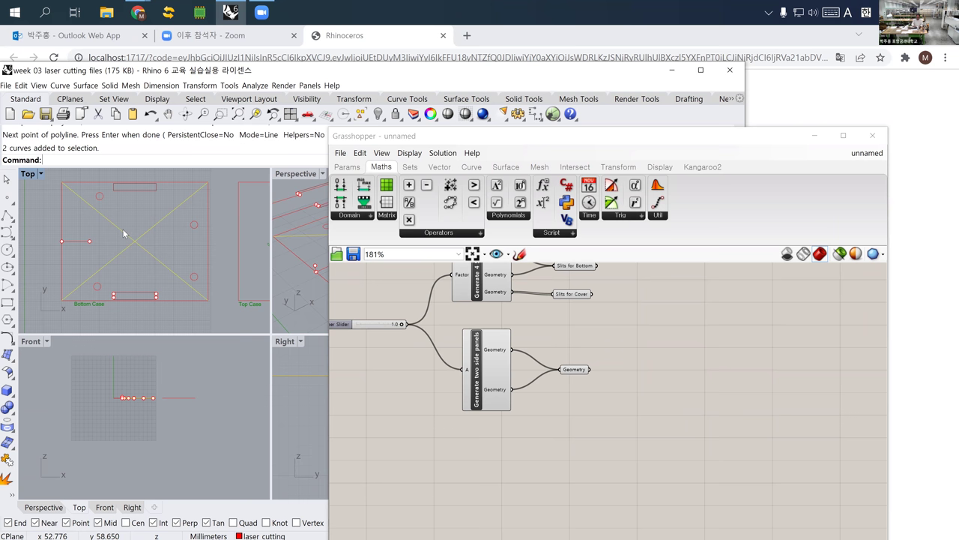
pyautogui.press('Escape')
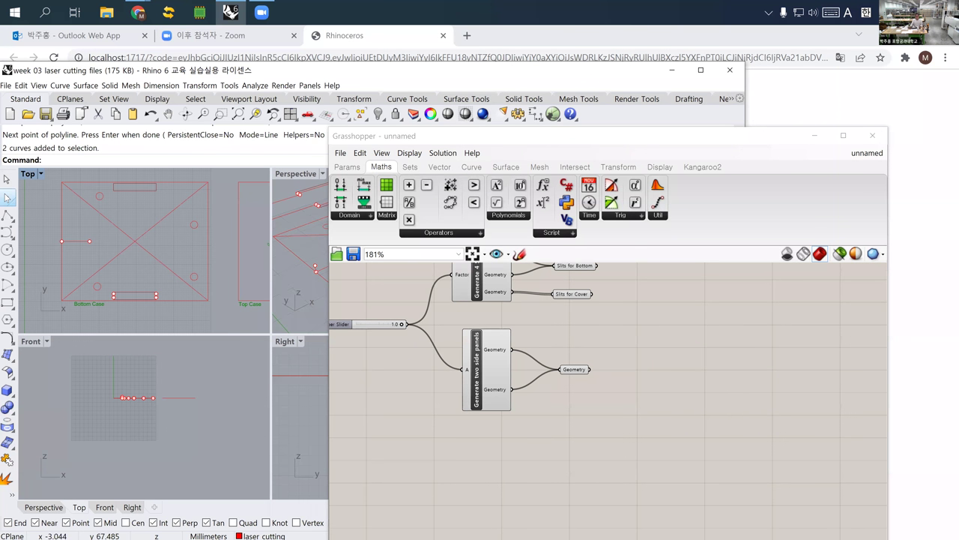
pyautogui.click(6, 197)
pyautogui.click(135, 242)
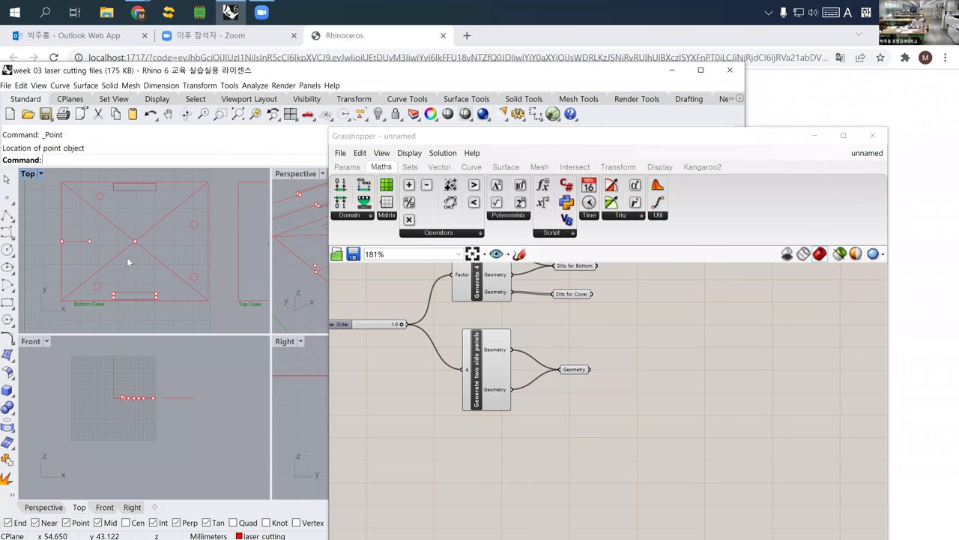
pyautogui.click(119, 250)
pyautogui.press('Delete')
pyautogui.scroll(-3, 114, 255)
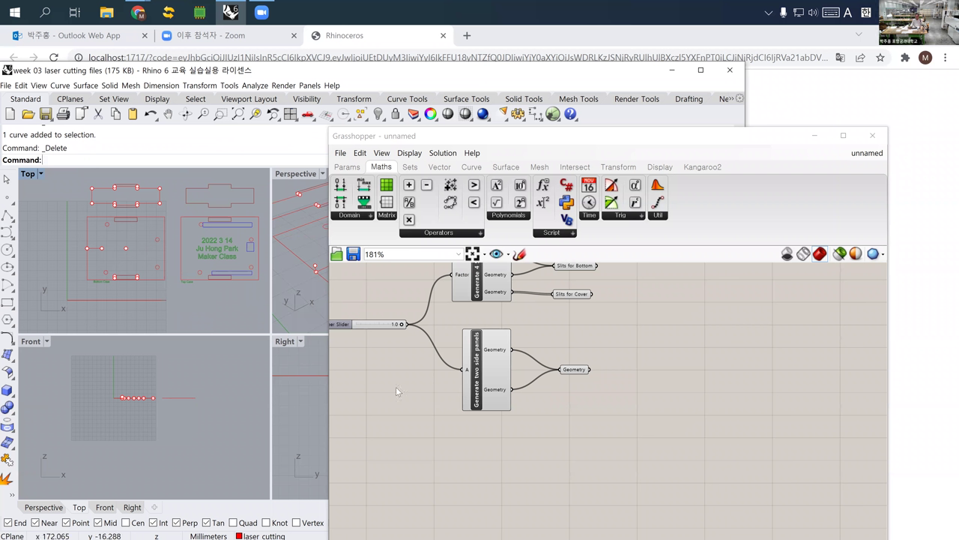
# Add a Scale component on the Grasshopper canvas below the "Generate two side panels" cluster
pyautogui.doubleClick(487, 471)
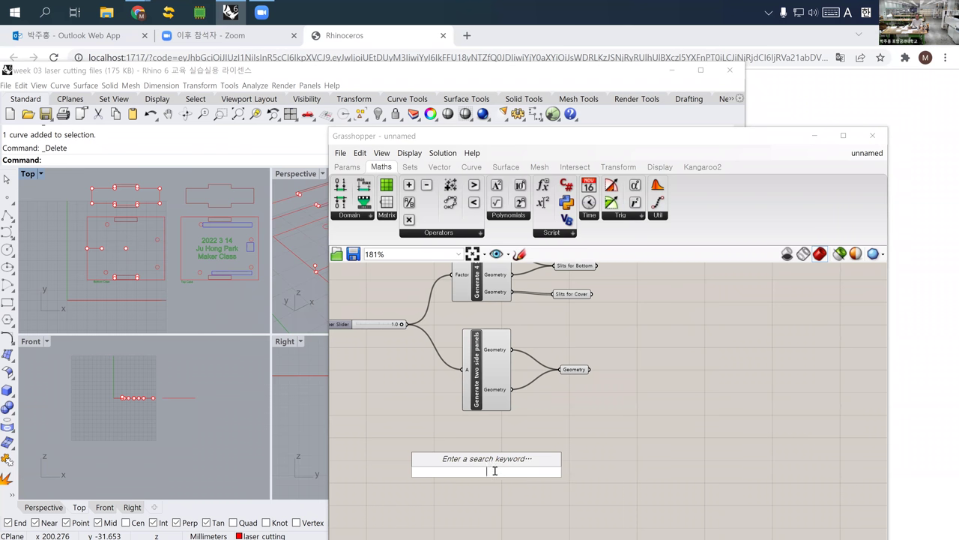
pyautogui.write('s')
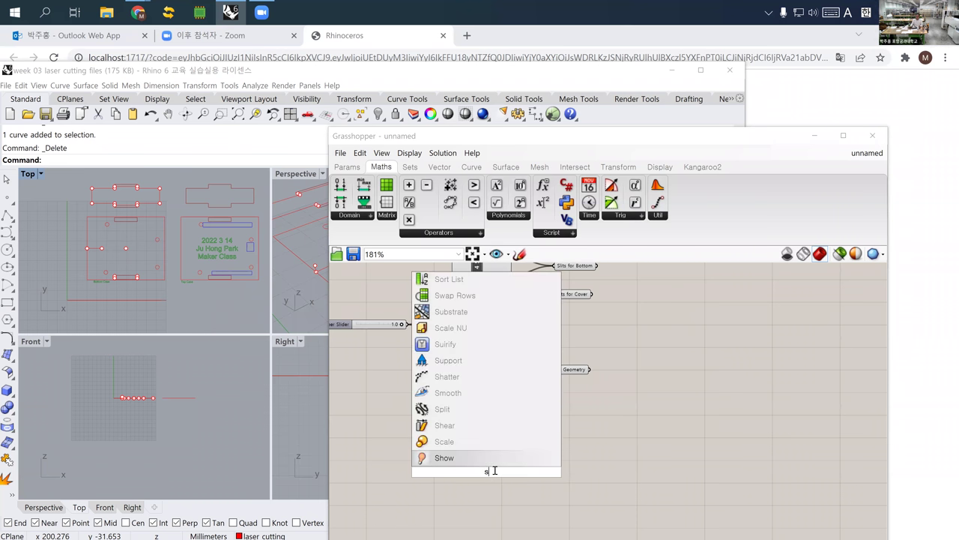
pyautogui.write('cale')
pyautogui.press('Return')
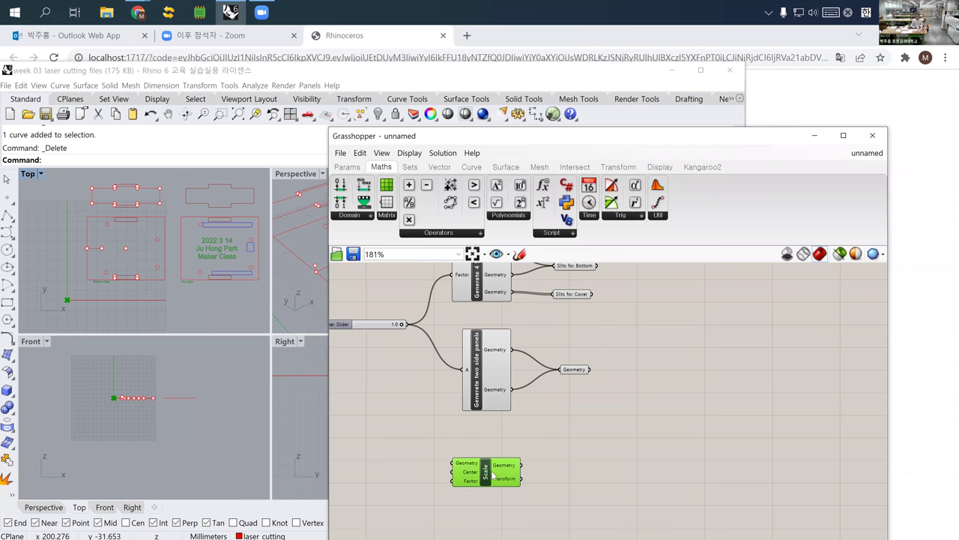
pyautogui.scroll(3, 434, 465)
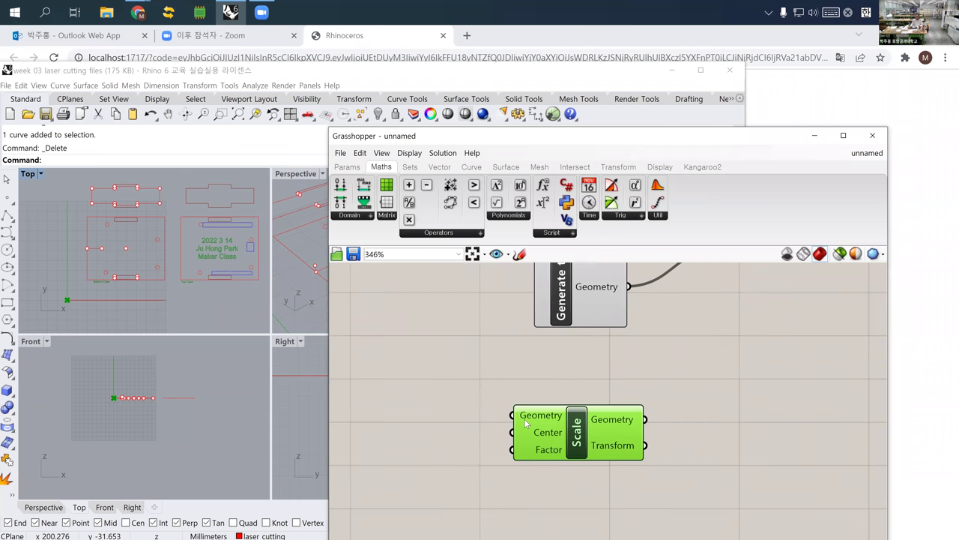
# Extract the Scale component's Geometry input as a parameter and reference the Bottom Case outline in it
pyautogui.rightClick(530, 416)
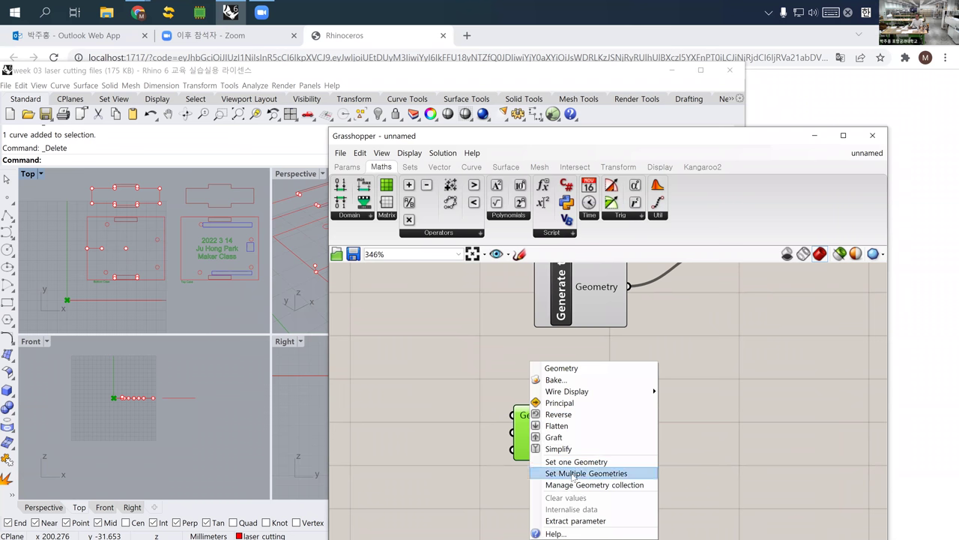
pyautogui.click(578, 520)
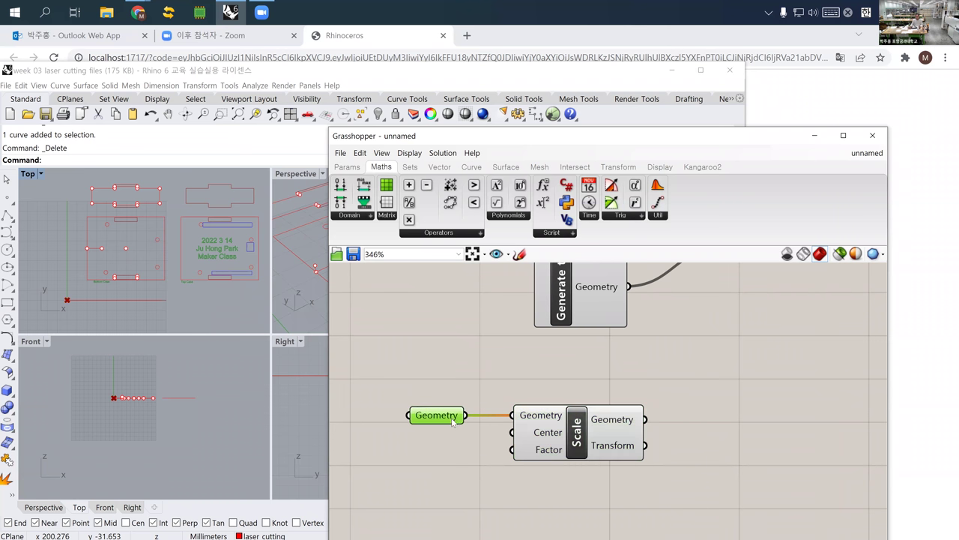
pyautogui.rightClick(453, 420)
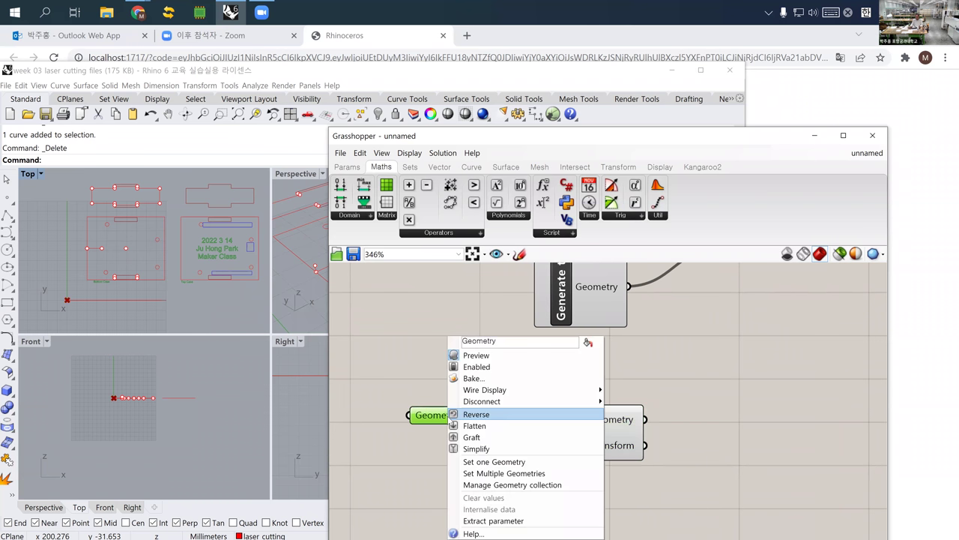
pyautogui.click(487, 462)
pyautogui.press('Return')
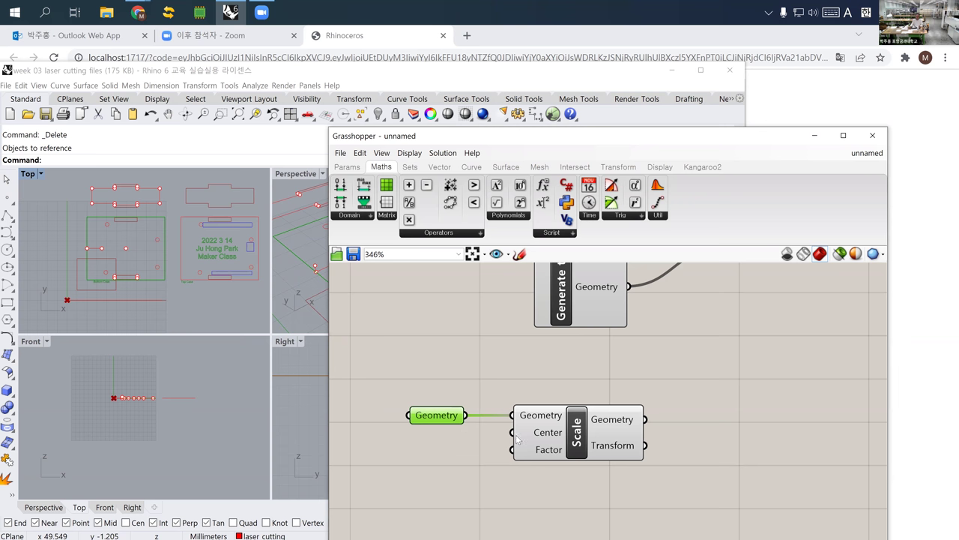
# Extract the Scale component's Center input as a parameter and set it to the point at the middle of the Bottom Case
pyautogui.rightClick(541, 436)
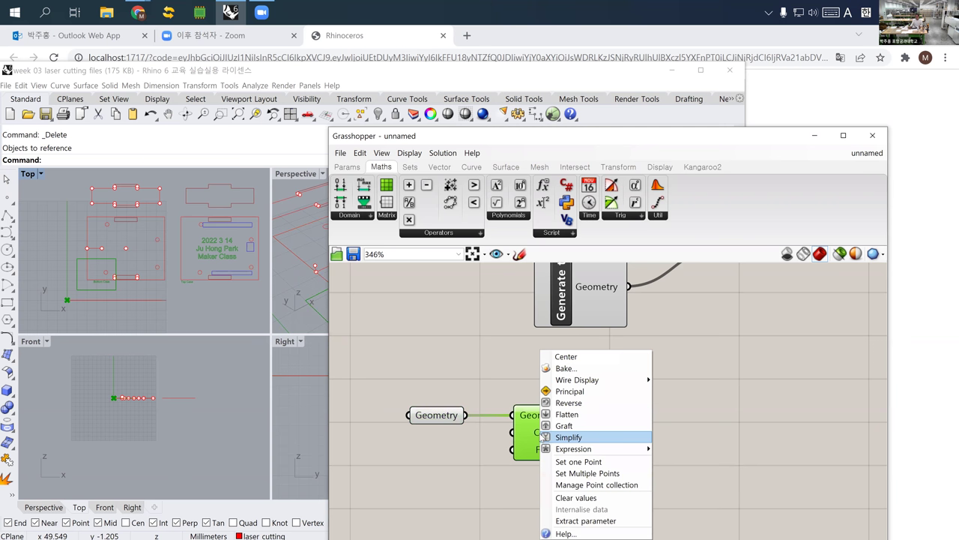
pyautogui.click(582, 520)
pyautogui.click(442, 435)
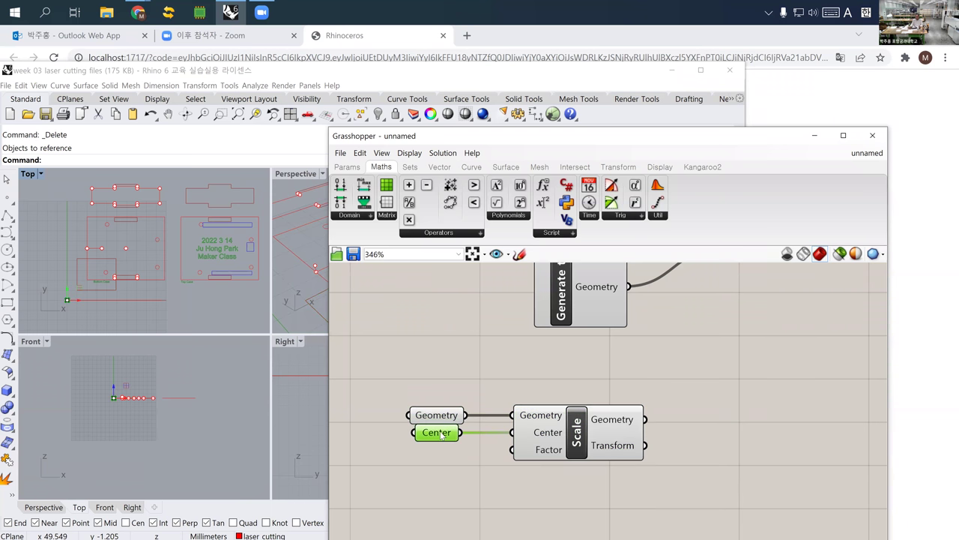
pyautogui.rightClick(442, 435)
pyautogui.click(480, 463)
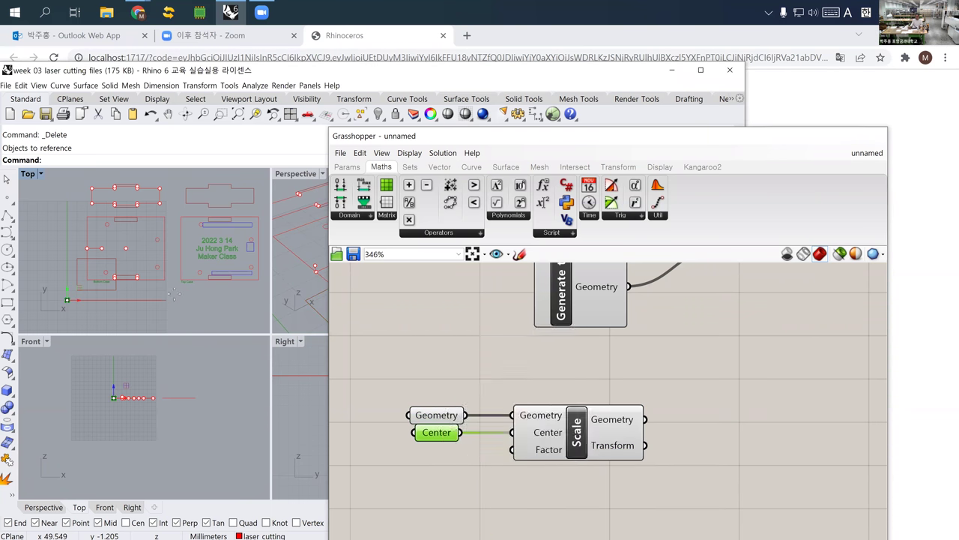
pyautogui.click(126, 248)
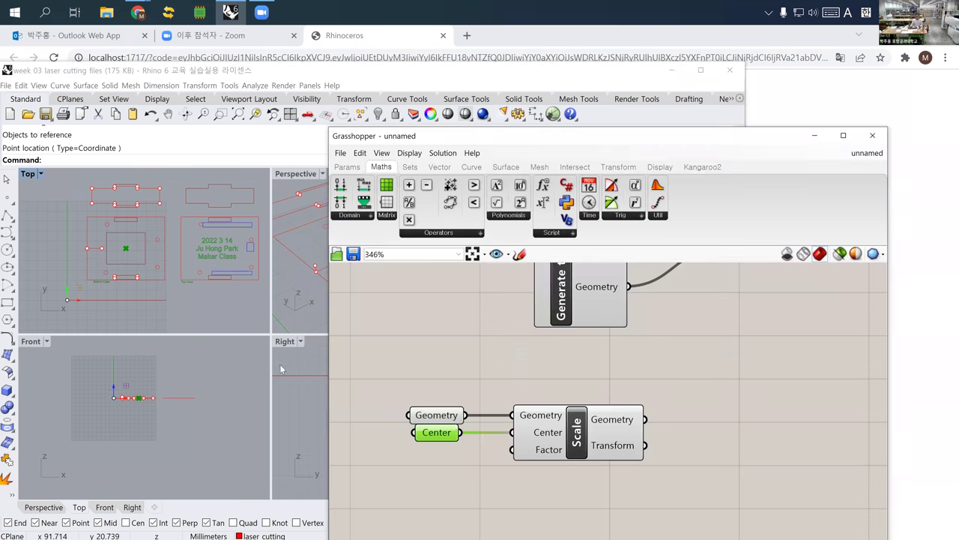
# Try to wire the Number Slider directly to the Scale component's Factor input
pyautogui.click(535, 452)
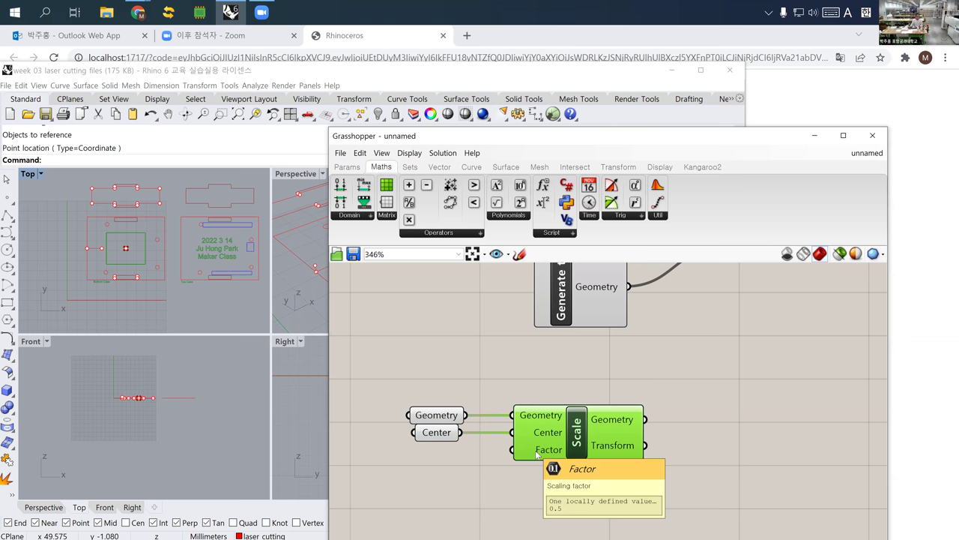
pyautogui.scroll(-4, 537, 454)
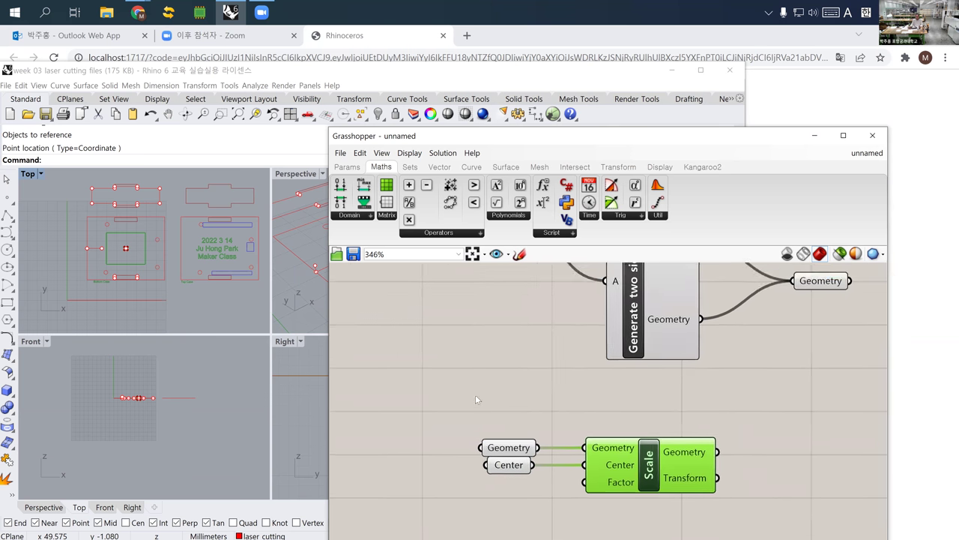
pyautogui.moveTo(471, 344); pyautogui.dragTo(466, 314, button='right')
pyautogui.moveTo(454, 309); pyautogui.dragTo(499, 458)
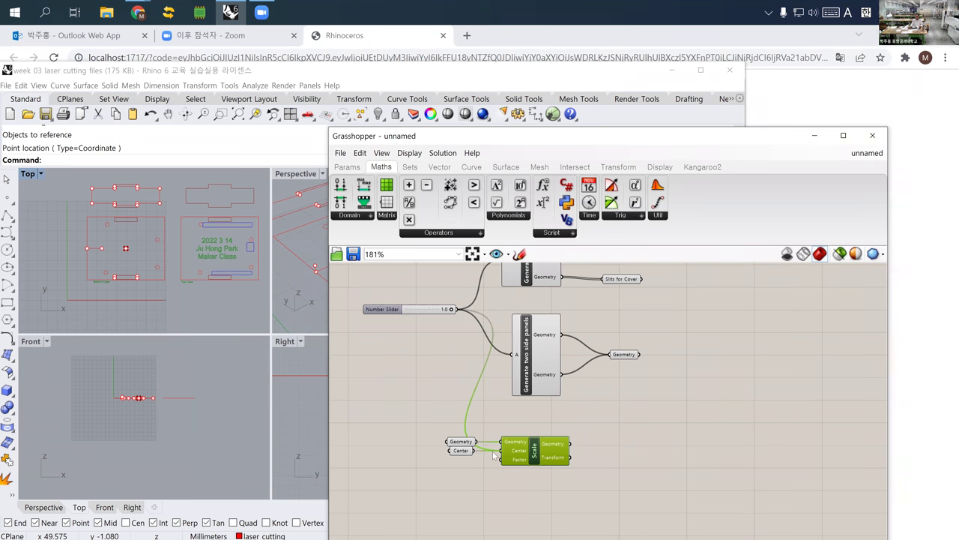
pyautogui.hotkey('ctrl', 'z')
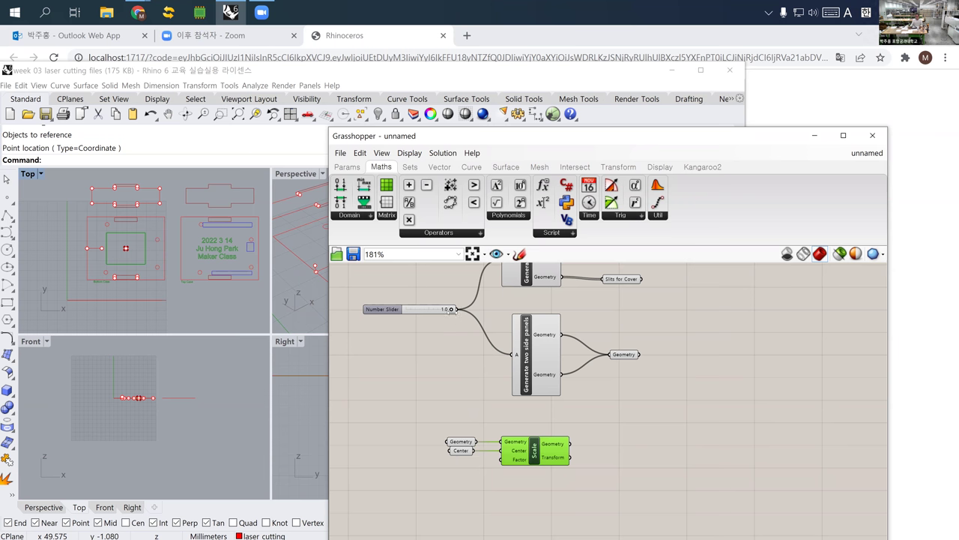
pyautogui.scroll(3, 431, 315)
pyautogui.moveTo(471, 311)
pyautogui.mouseDown()
pyautogui.moveTo(431, 311)
pyautogui.moveTo(480, 312)
pyautogui.mouseUp()
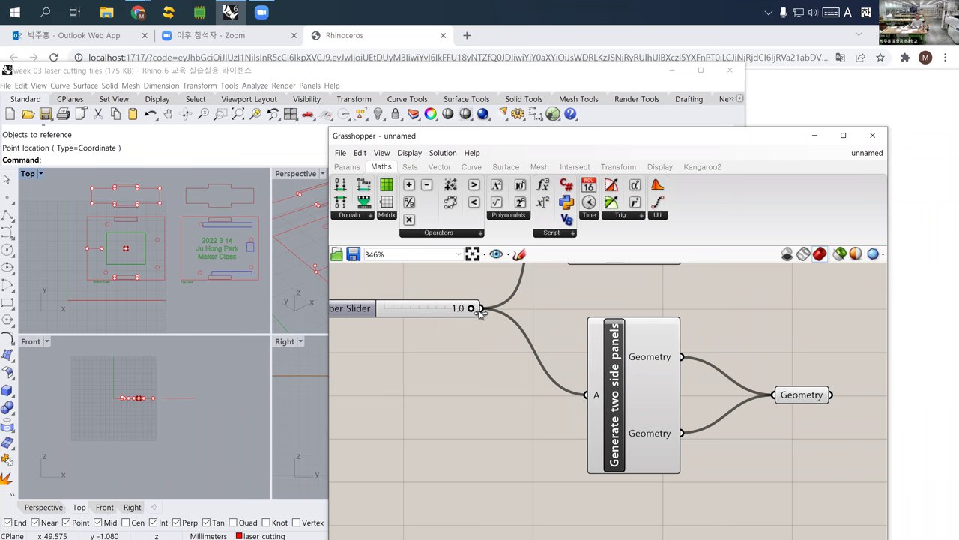
pyautogui.scroll(-3, 454, 366)
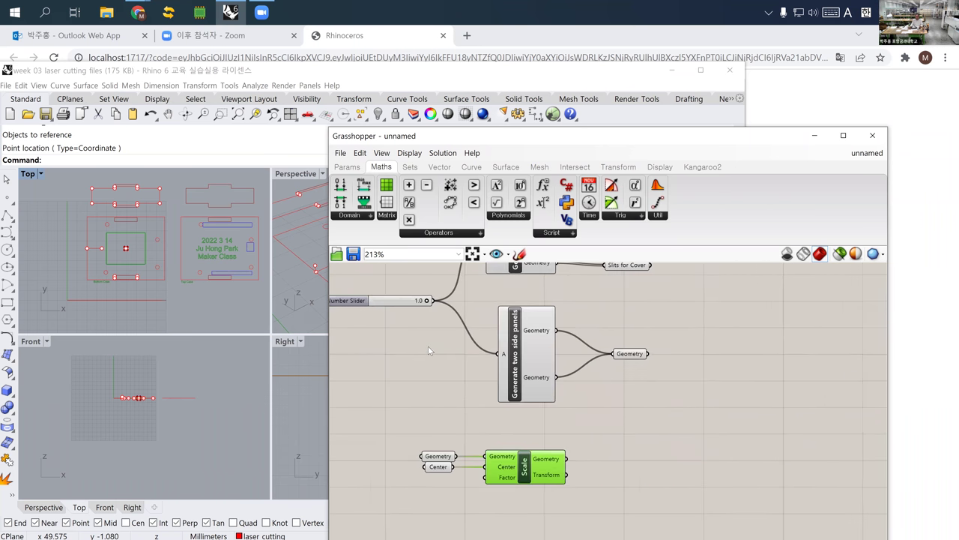
pyautogui.scroll(1, 430, 350)
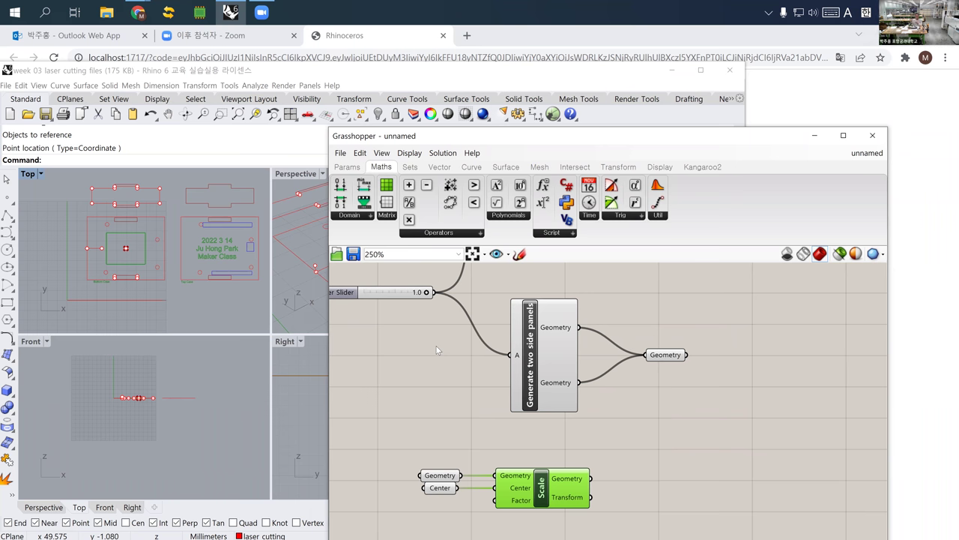
# Add an Addition component and place it below the Center parameter, ahead of the Scale component's Factor input
pyautogui.moveTo(424, 358); pyautogui.dragTo(503, 328, button='right')
pyautogui.click(469, 470)
pyautogui.doubleClick(469, 472)
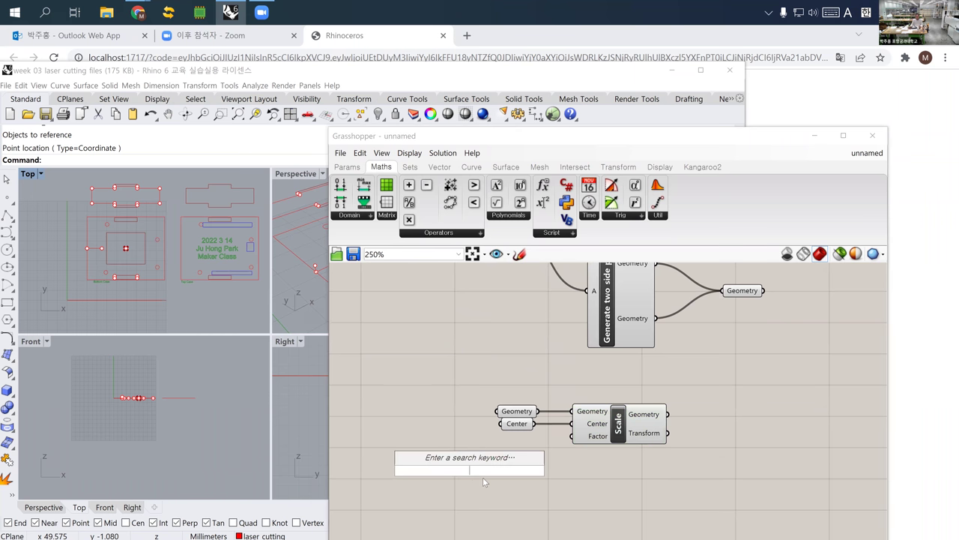
pyautogui.write('add')
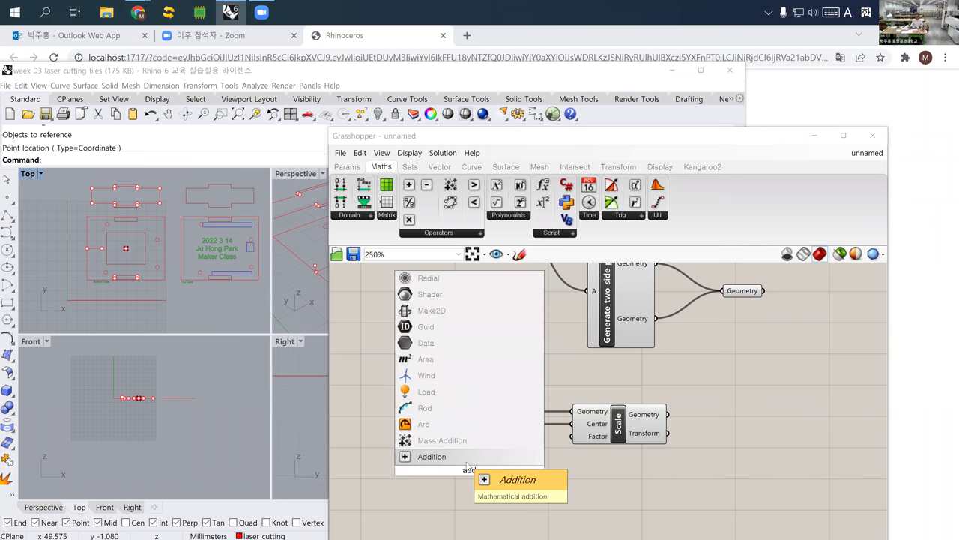
pyautogui.press('Return')
pyautogui.moveTo(457, 472); pyautogui.dragTo(482, 473)
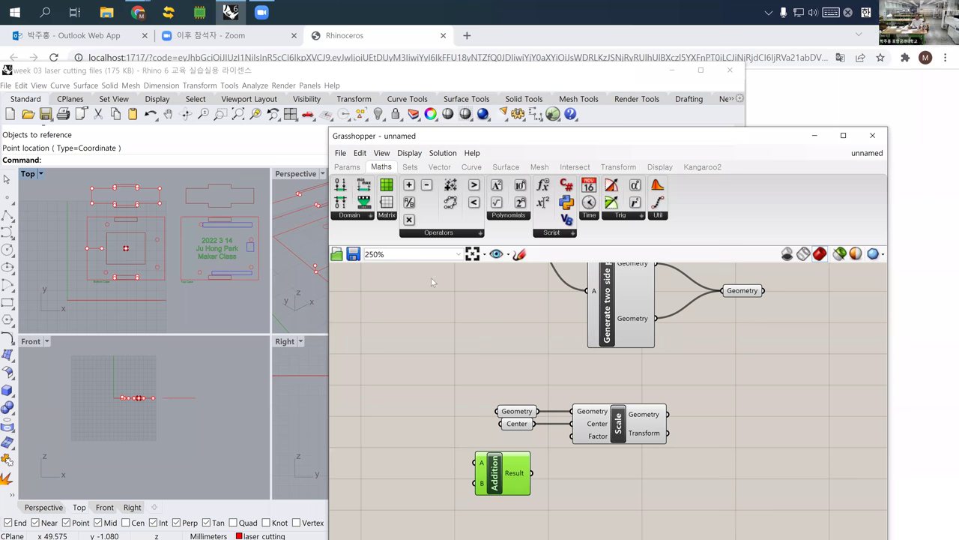
# Add an Integer parameter ahead of the Addition component
pyautogui.click(348, 167)
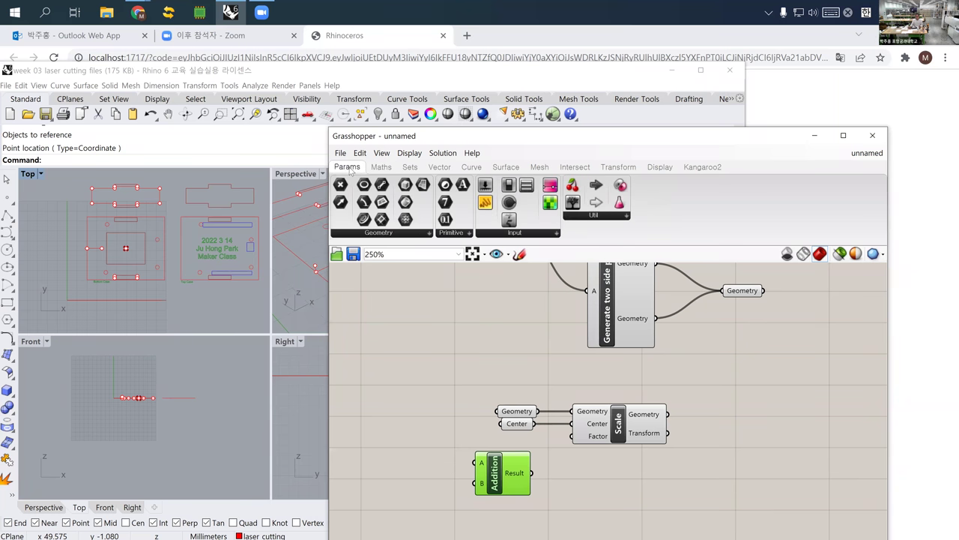
pyautogui.doubleClick(373, 460)
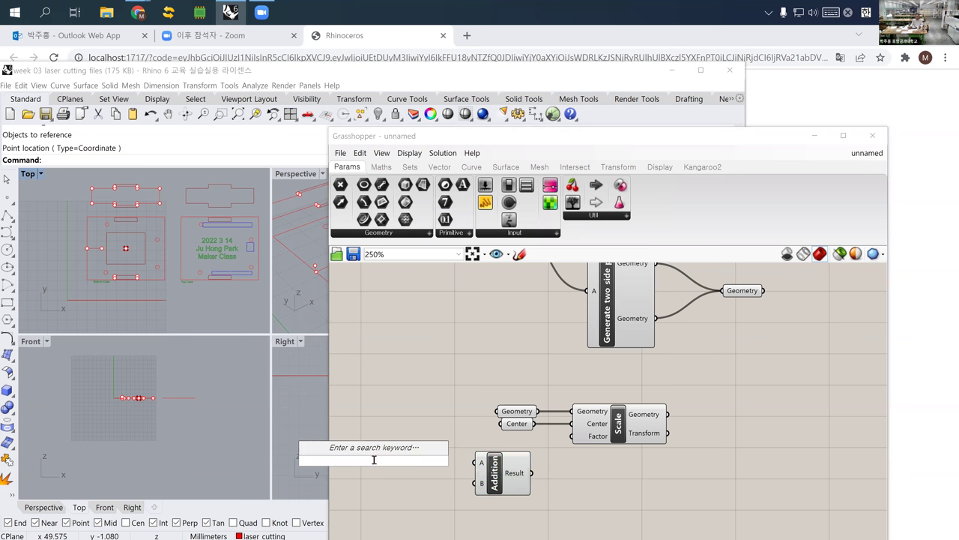
pyautogui.write('int')
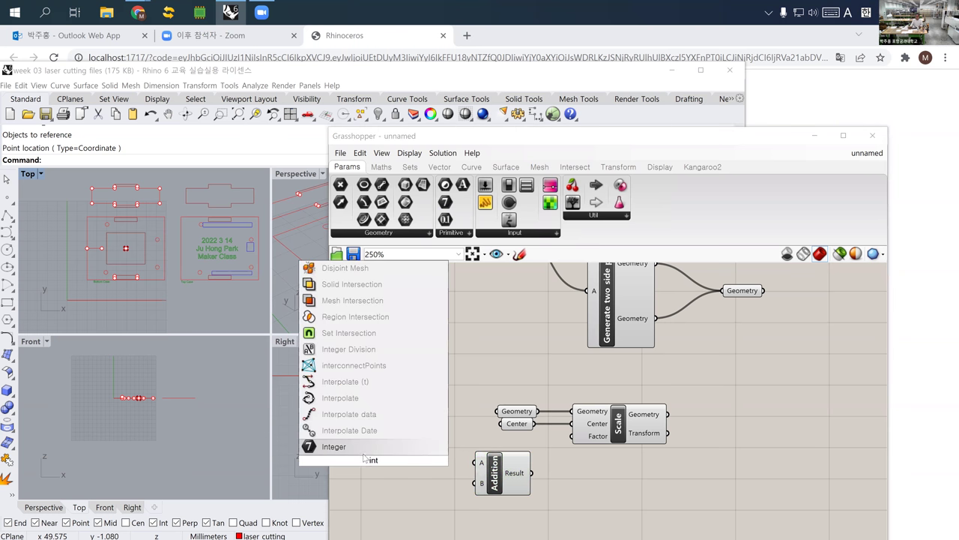
pyautogui.press('Return')
pyautogui.click(375, 460)
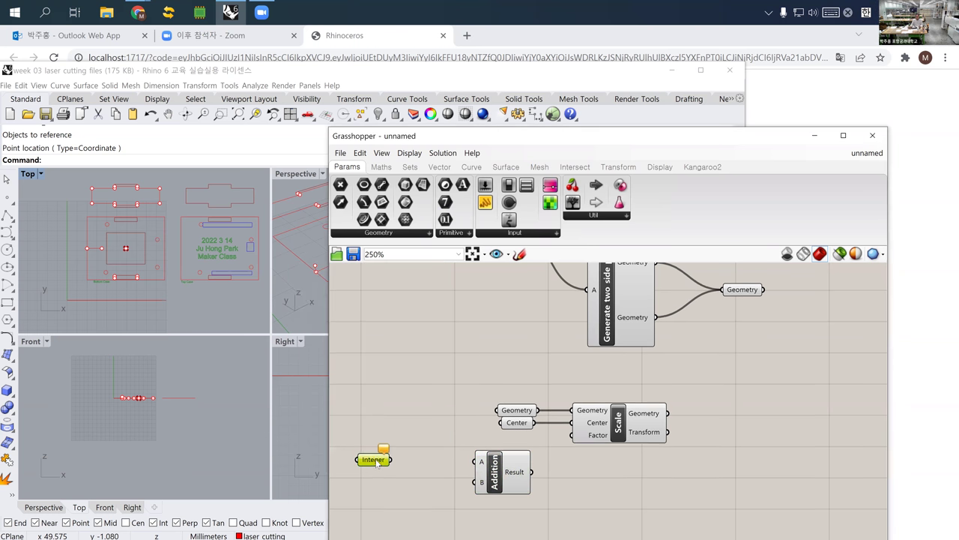
# Set the Integer parameter to 1 and wire it to the Addition component's B input
pyautogui.rightClick(377, 462)
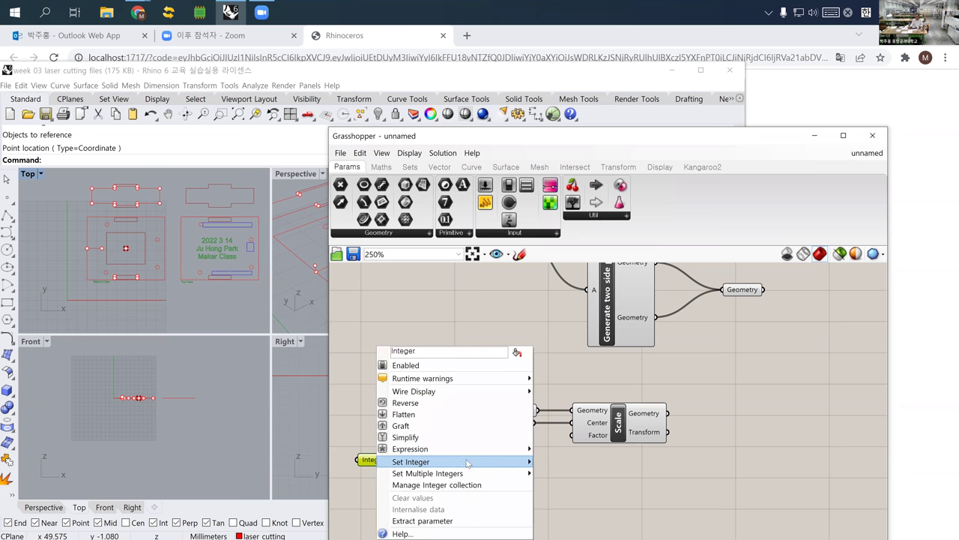
pyautogui.moveTo(470, 463)
pyautogui.click(562, 460)
pyautogui.write('1')
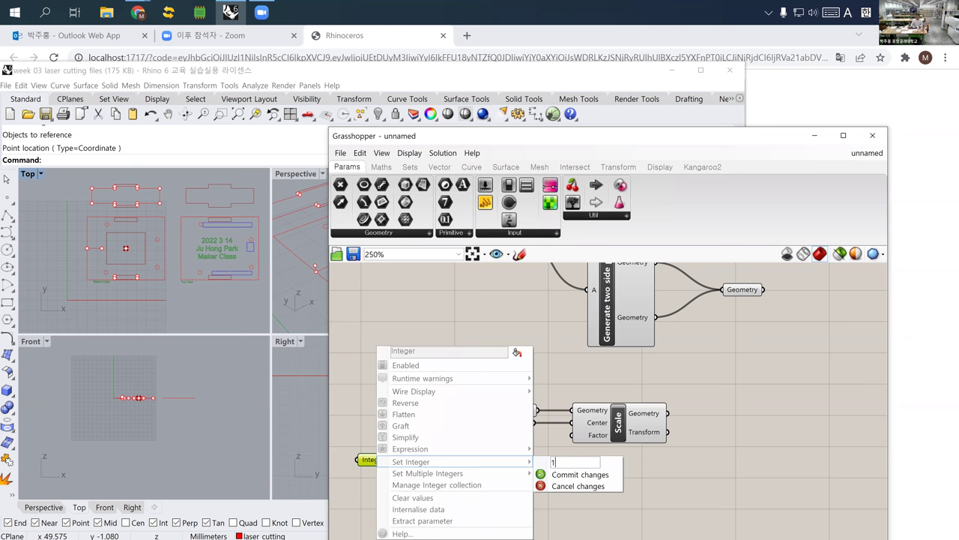
pyautogui.click(574, 475)
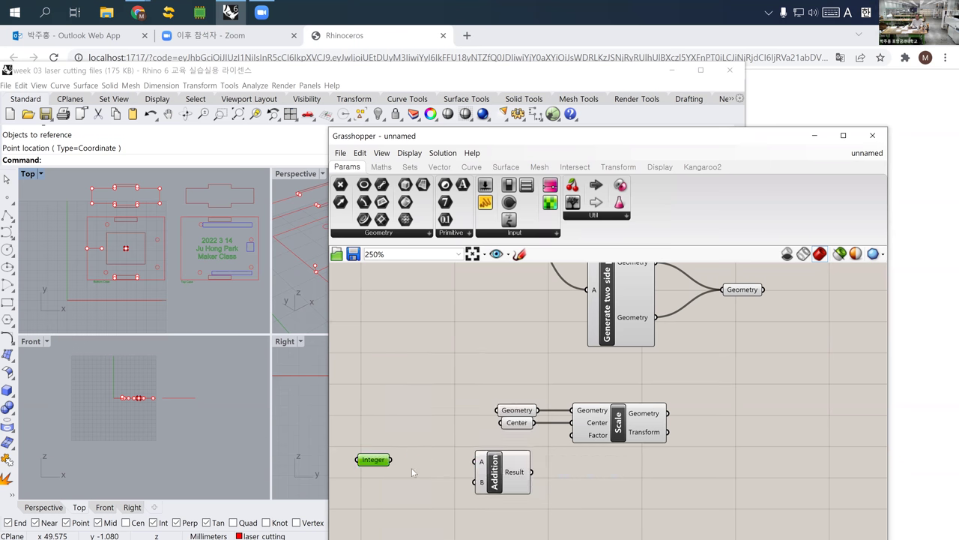
pyautogui.moveTo(377, 465); pyautogui.dragTo(404, 486)
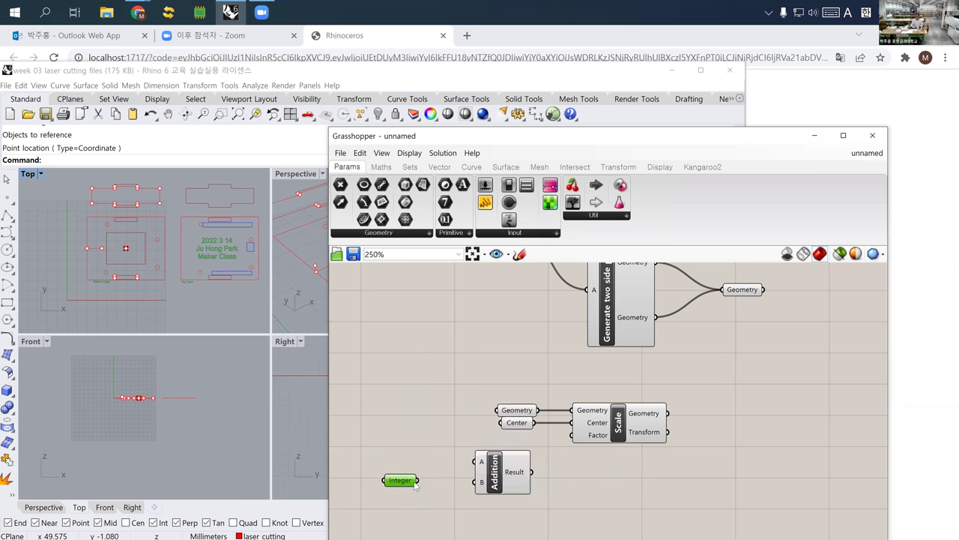
# Wire the Number Slider to the Addition component's A input and the addition's Result to the Scale component's Factor input
pyautogui.moveTo(497, 281); pyautogui.dragTo(485, 333, button='right')
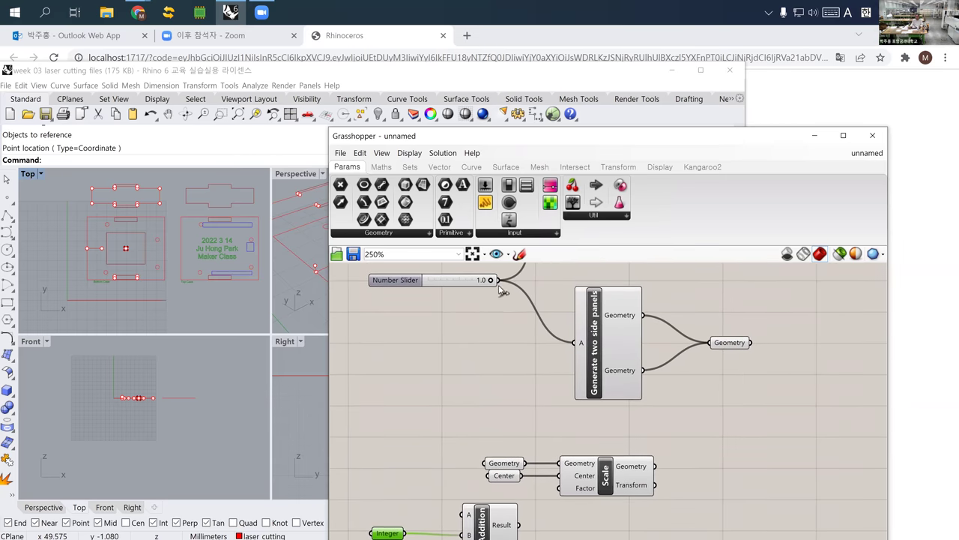
pyautogui.moveTo(494, 280); pyautogui.dragTo(464, 462)
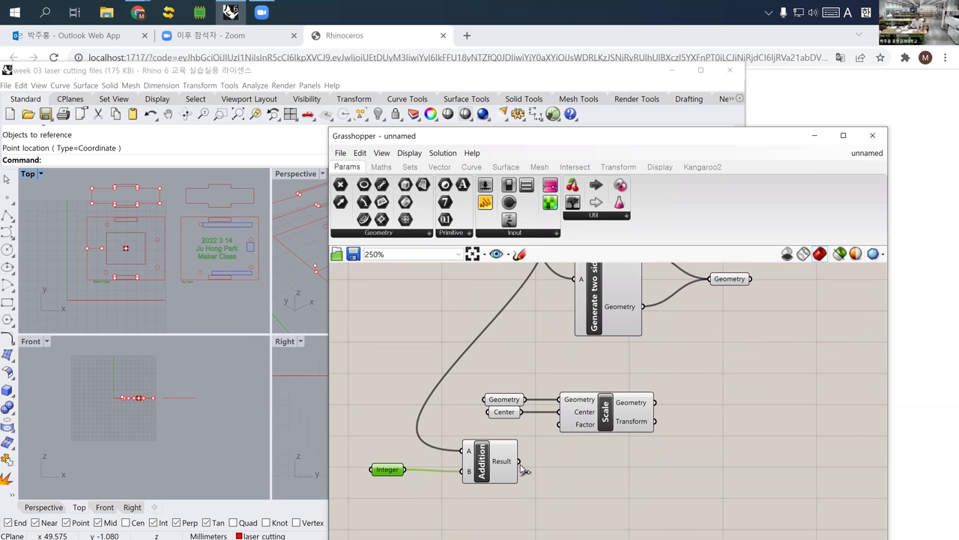
pyautogui.moveTo(526, 469); pyautogui.dragTo(560, 425)
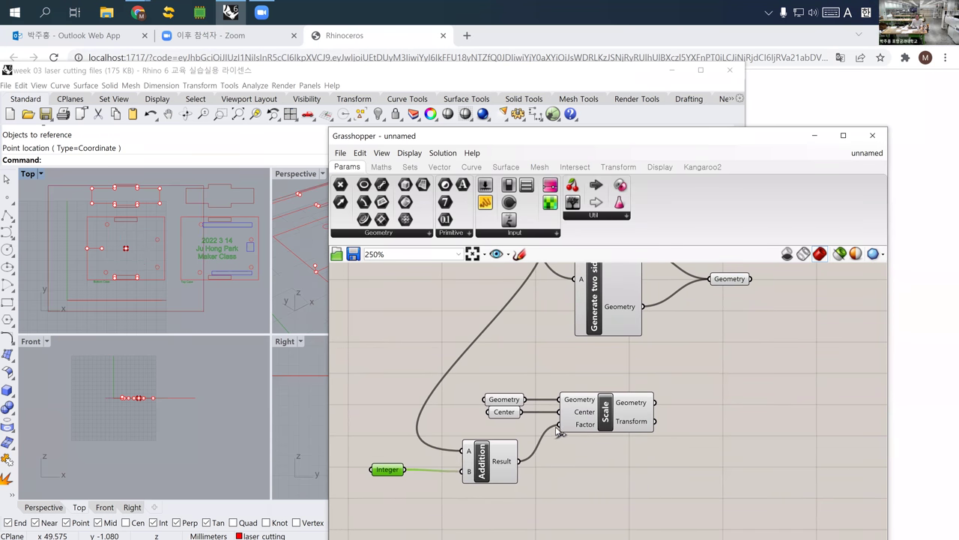
# Select the Scale component and set the Number Slider that drives the slits and side panels to 0.5
pyautogui.moveTo(460, 334); pyautogui.dragTo(462, 419, button='right')
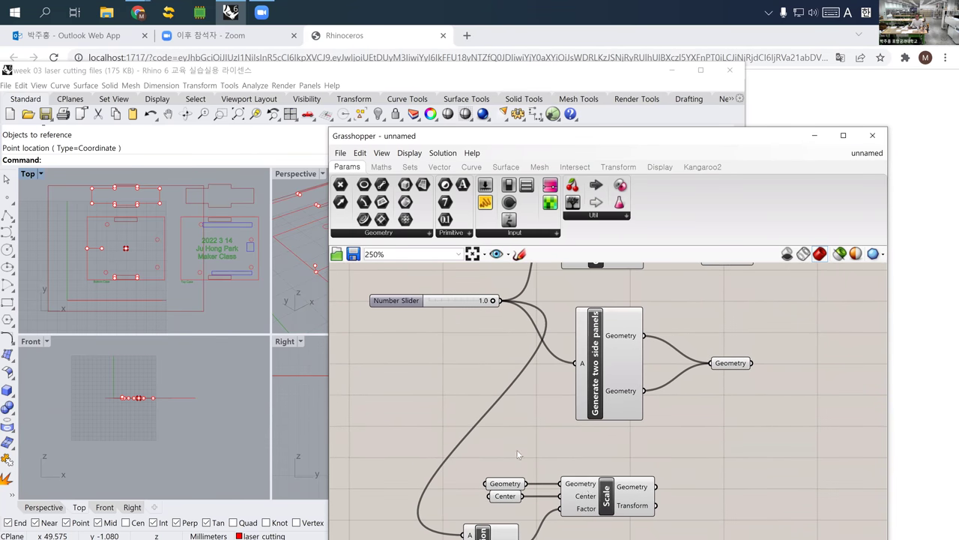
pyautogui.click(607, 501)
pyautogui.moveTo(450, 323); pyautogui.dragTo(444, 412, button='right')
pyautogui.scroll(5, 467, 389)
pyautogui.moveTo(514, 388); pyautogui.dragTo(458, 390)
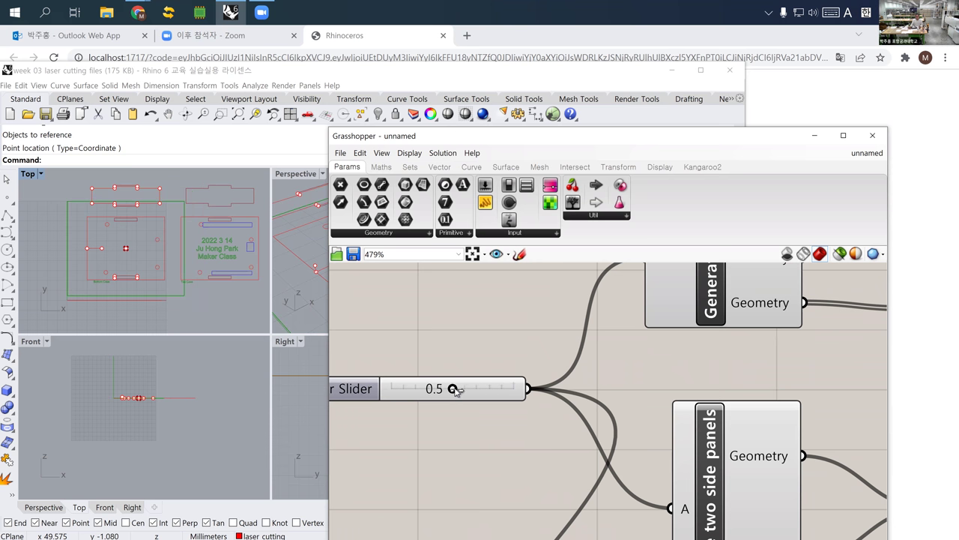
pyautogui.scroll(-4, 455, 404)
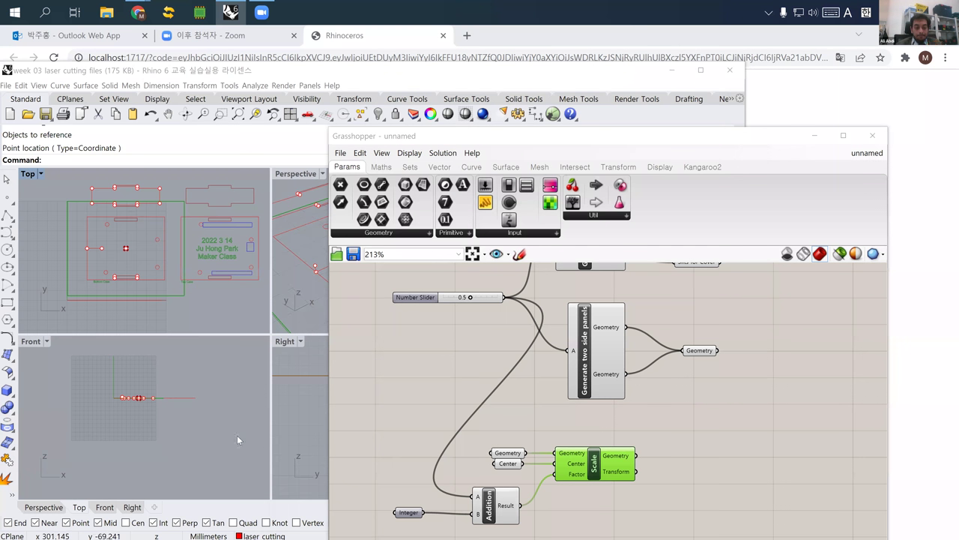
# Delete the Addition component and the Integer parameter
pyautogui.click(507, 514)
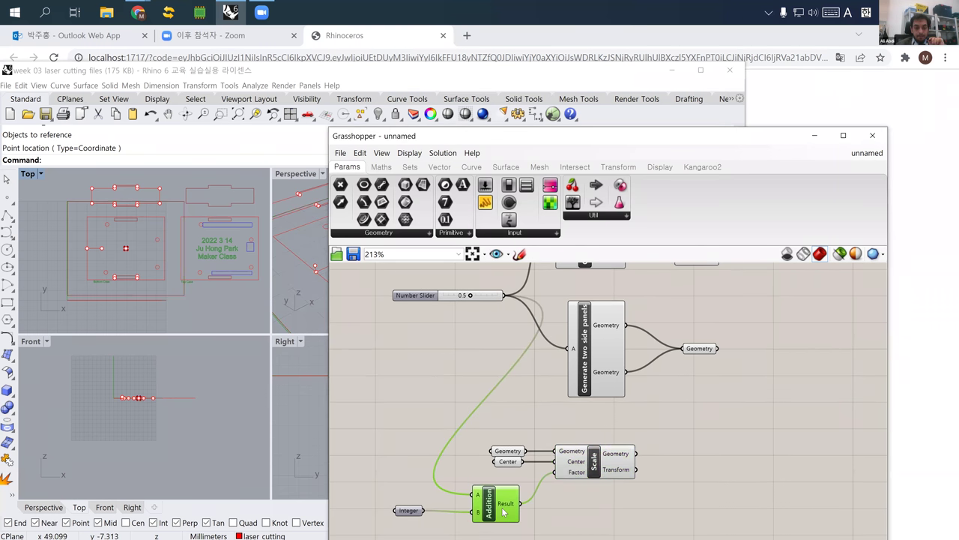
pyautogui.press('Delete')
pyautogui.click(408, 512)
pyautogui.doubleClick(434, 486)
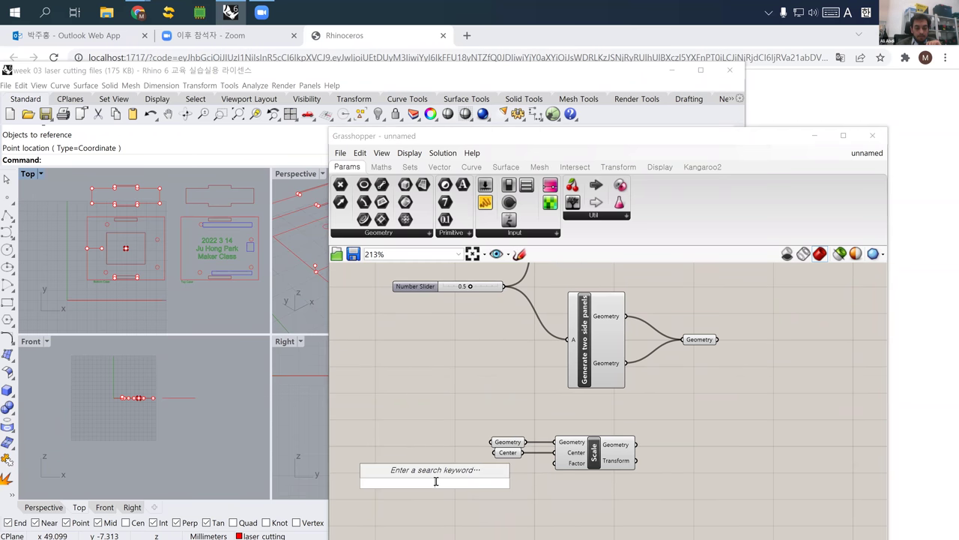
pyautogui.write('1.01')
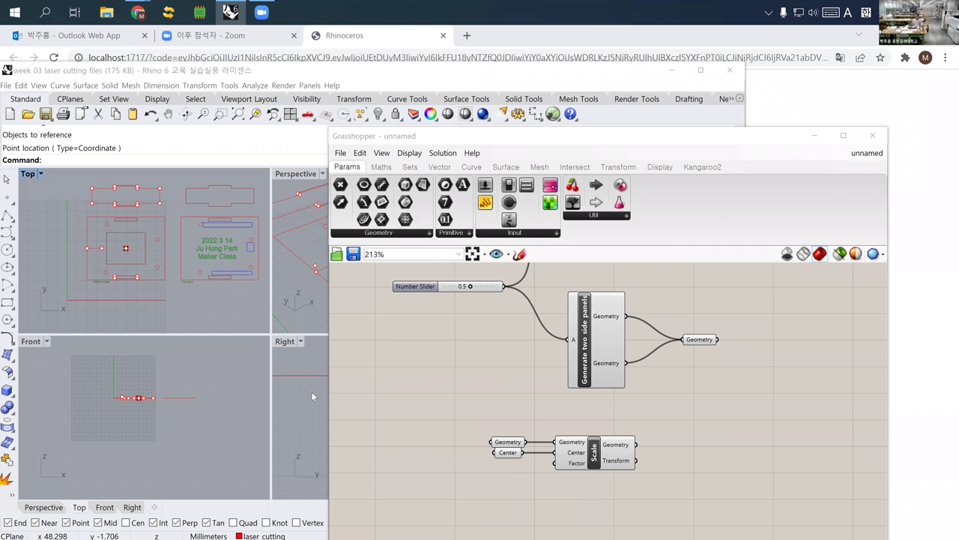
pyautogui.click(418, 477)
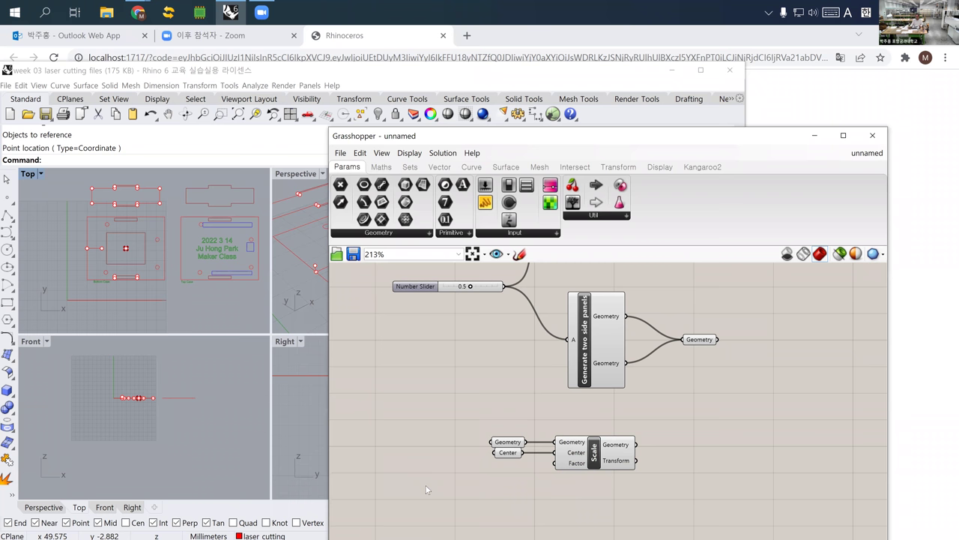
# Add a separate Number Slider with value 1.05 below the Center parameter and wire it to the Scale component's Factor input
pyautogui.doubleClick(425, 488)
pyautogui.write('1.')
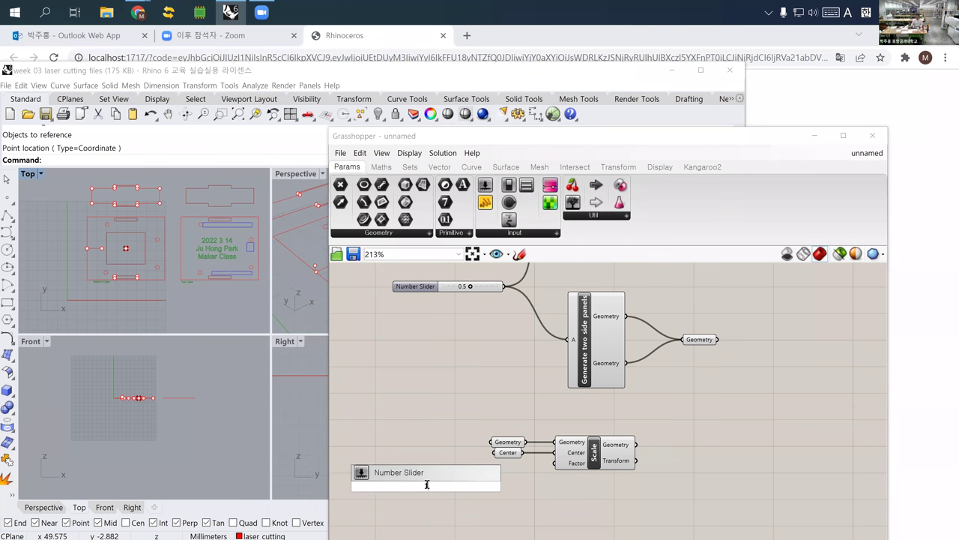
pyautogui.write('0')
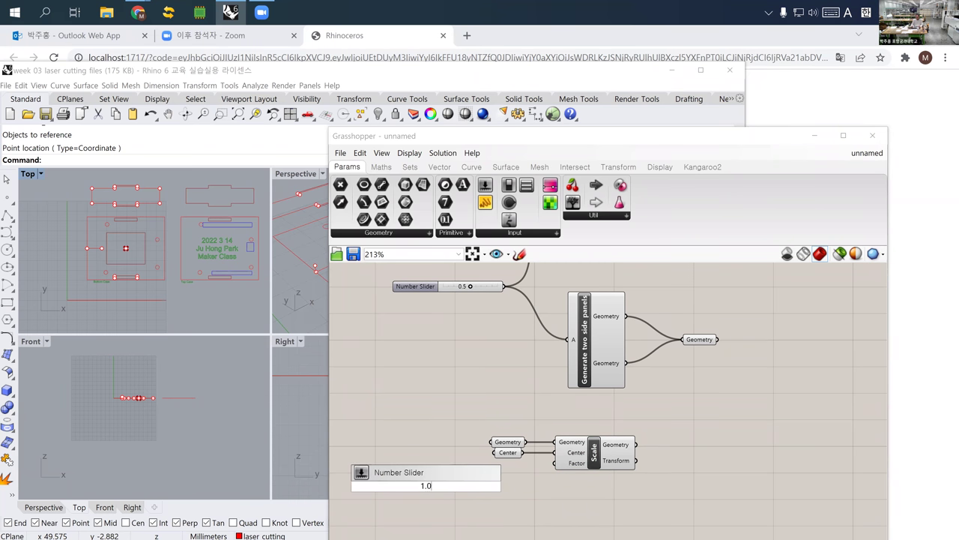
pyautogui.write('5')
pyautogui.press('Return')
pyautogui.moveTo(482, 485); pyautogui.dragTo(555, 465)
# Set the scale factor's Number Slider to 1.11 and move it directly below the Center parameter
pyautogui.scroll(1, 432, 495)
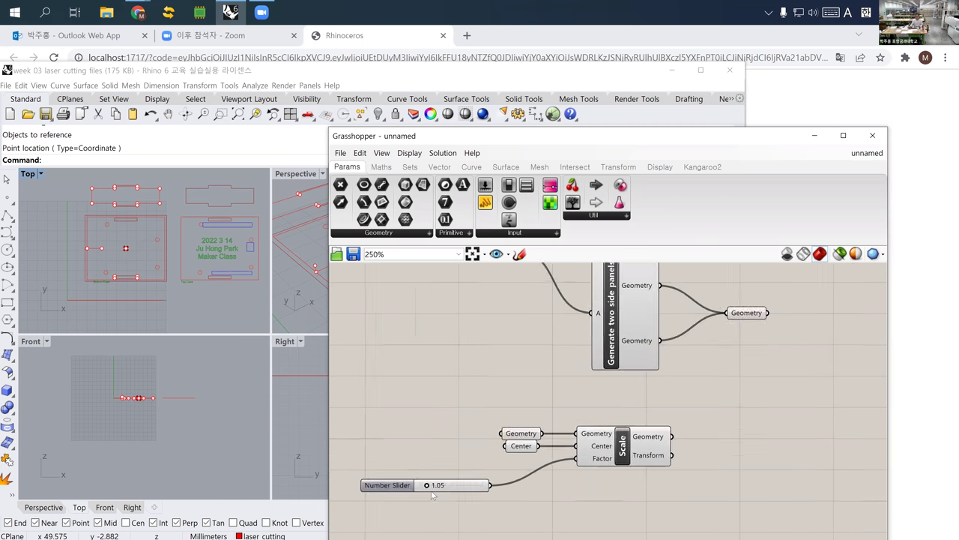
pyautogui.scroll(4, 433, 495)
pyautogui.moveTo(456, 481); pyautogui.dragTo(424, 485)
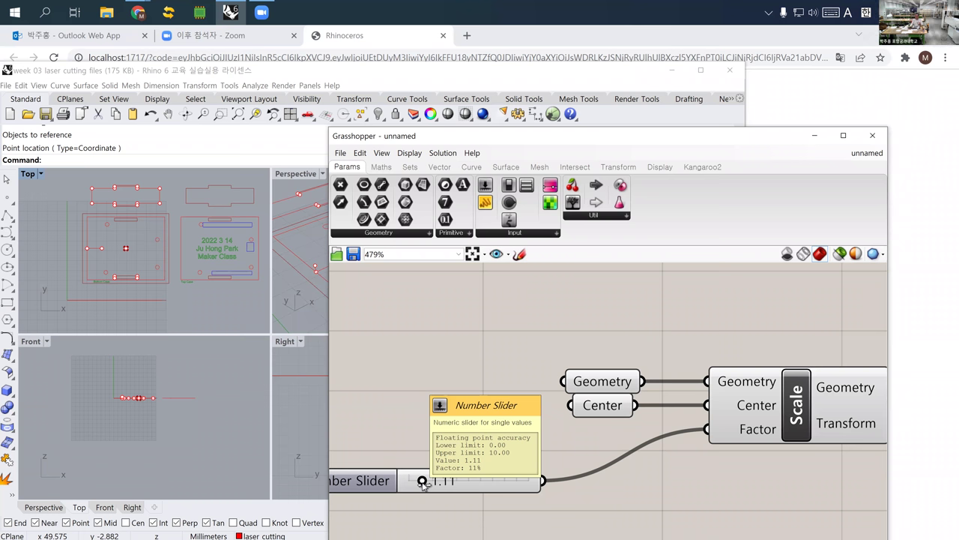
pyautogui.moveTo(504, 486); pyautogui.dragTo(618, 451)
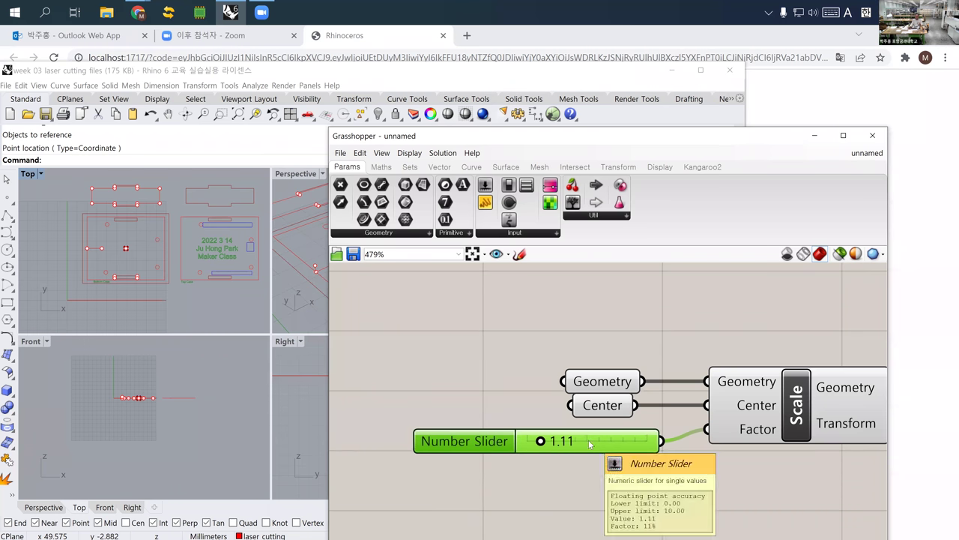
# Select the Scale component to examine the enlarged Bottom Case outline in the Rhino viewports, and clear the selection
pyautogui.scroll(3, 579, 445)
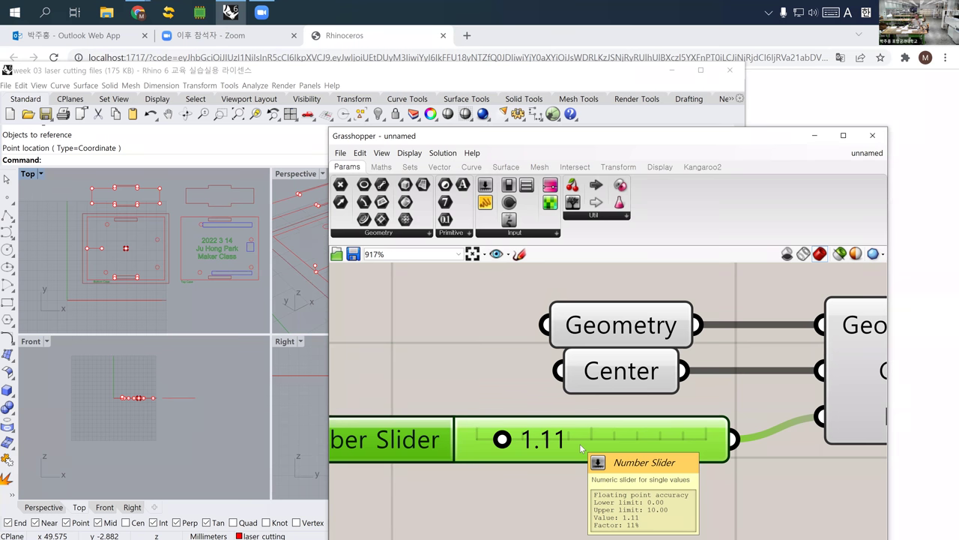
pyautogui.scroll(-5, 579, 443)
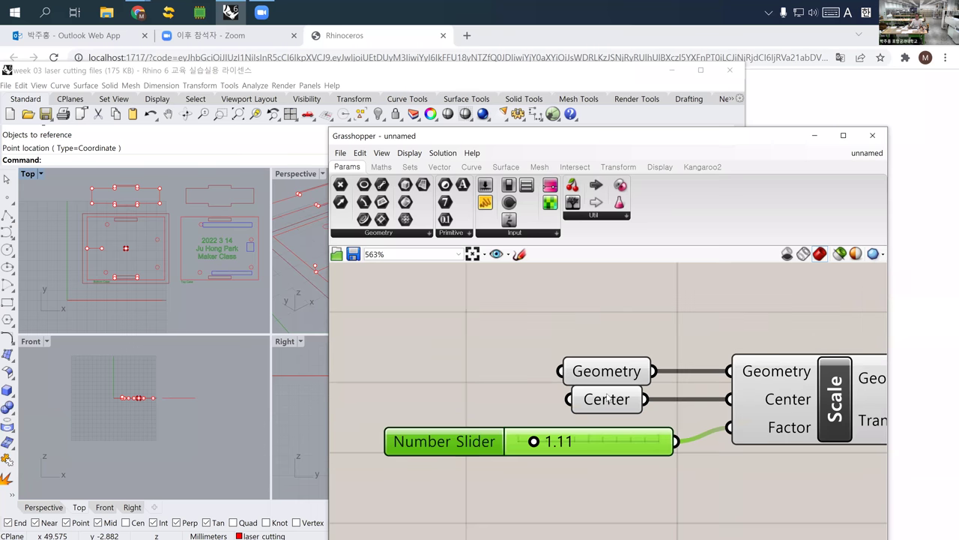
pyautogui.moveTo(568, 439); pyautogui.dragTo(463, 460, button='right')
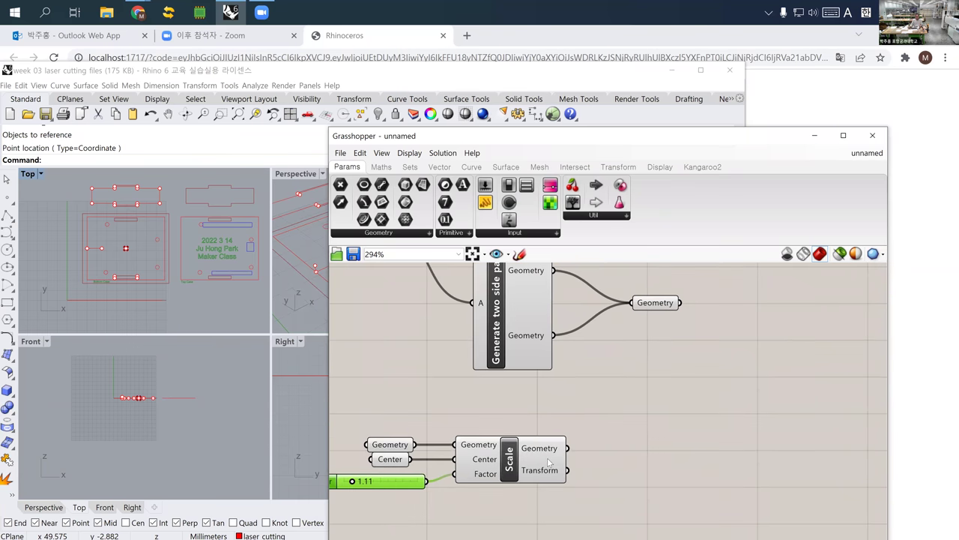
pyautogui.click(515, 461)
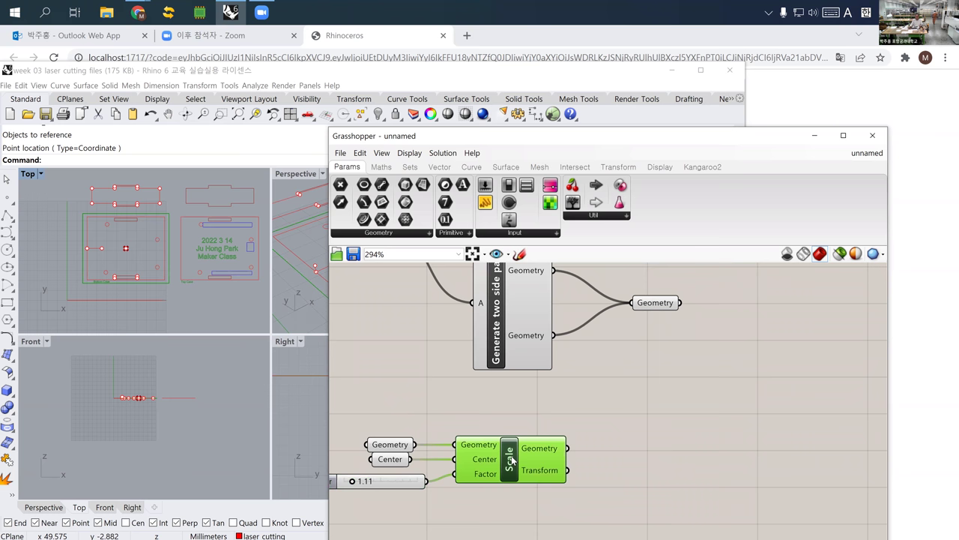
pyautogui.scroll(2, 395, 463)
pyautogui.scroll(1, 396, 463)
pyautogui.scroll(-3, 544, 400)
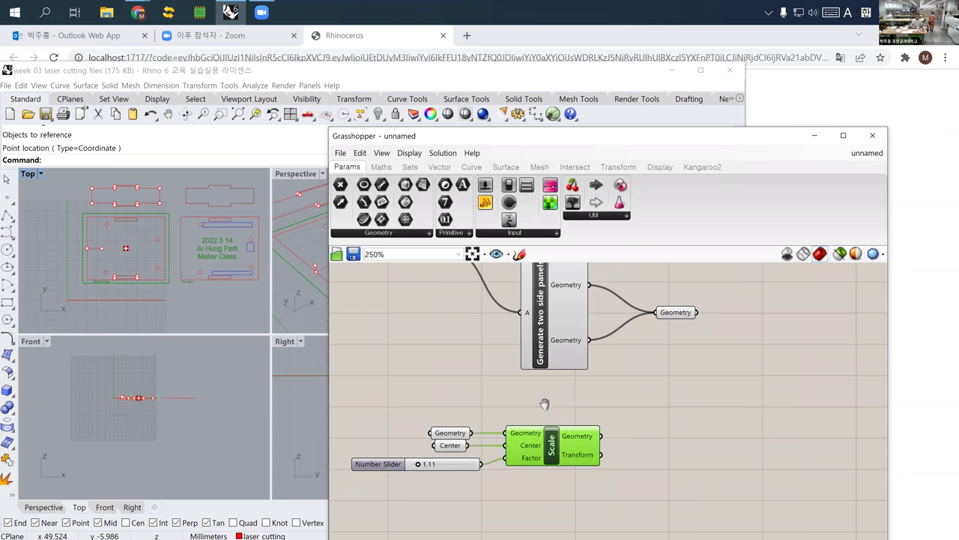
pyautogui.scroll(1, 508, 413)
pyautogui.scroll(-3, 553, 436)
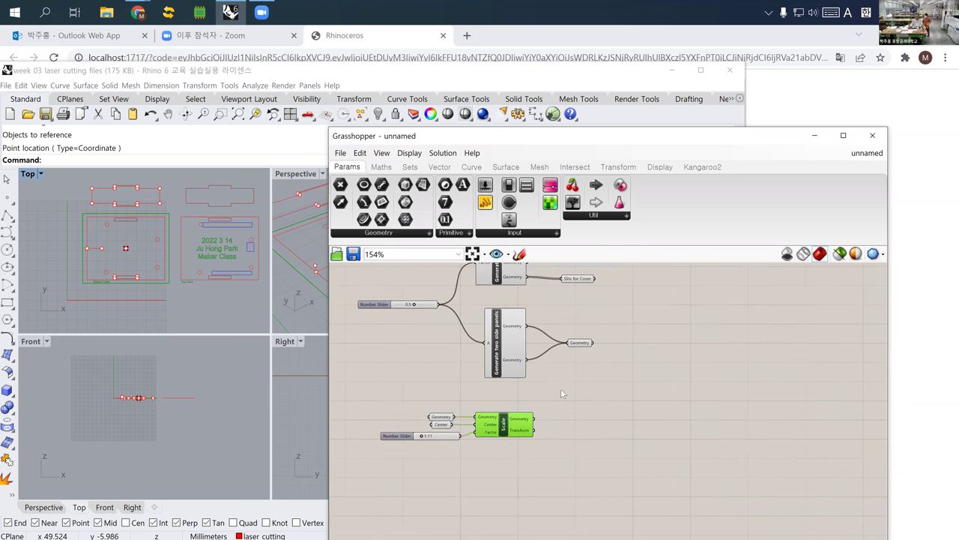
pyautogui.click(589, 432)
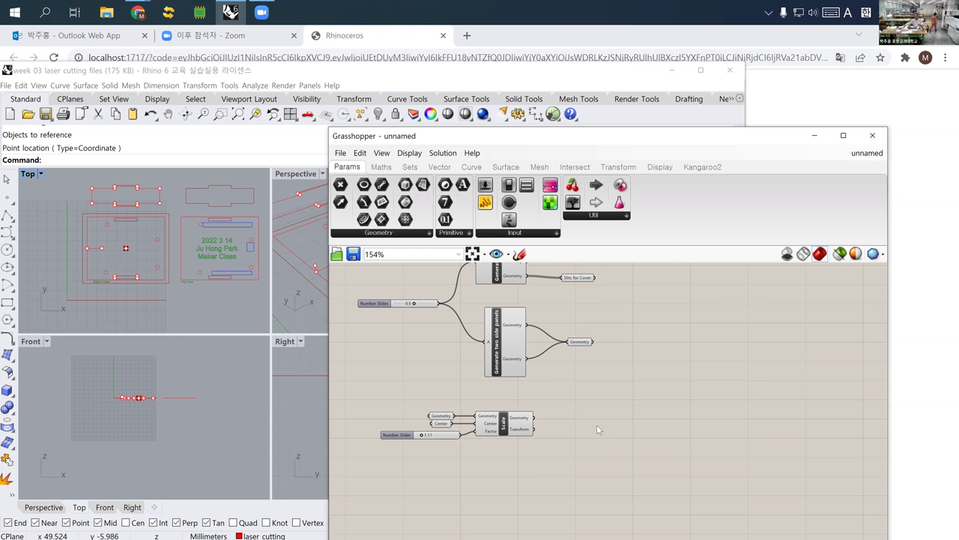
pyautogui.scroll(1, 535, 428)
pyautogui.scroll(3, 534, 428)
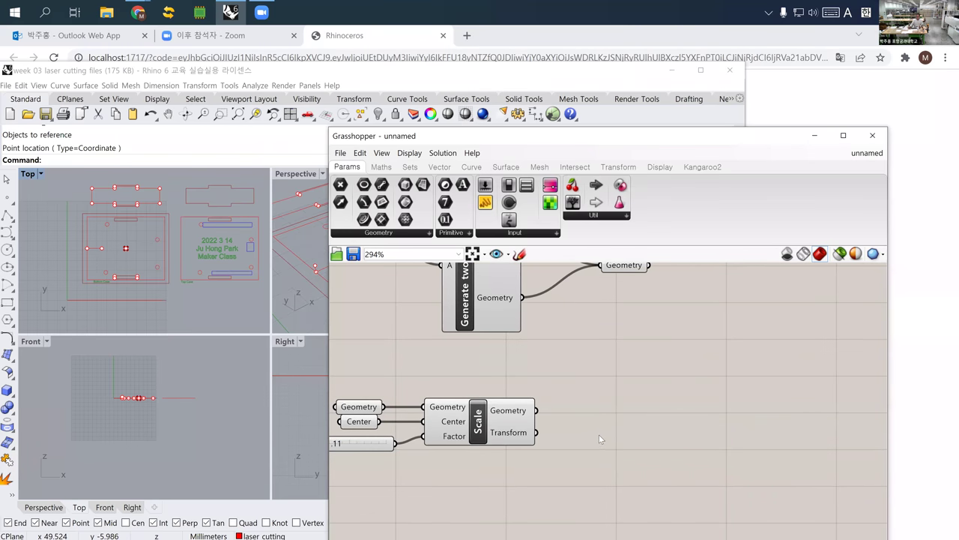
pyautogui.scroll(-4, 610, 413)
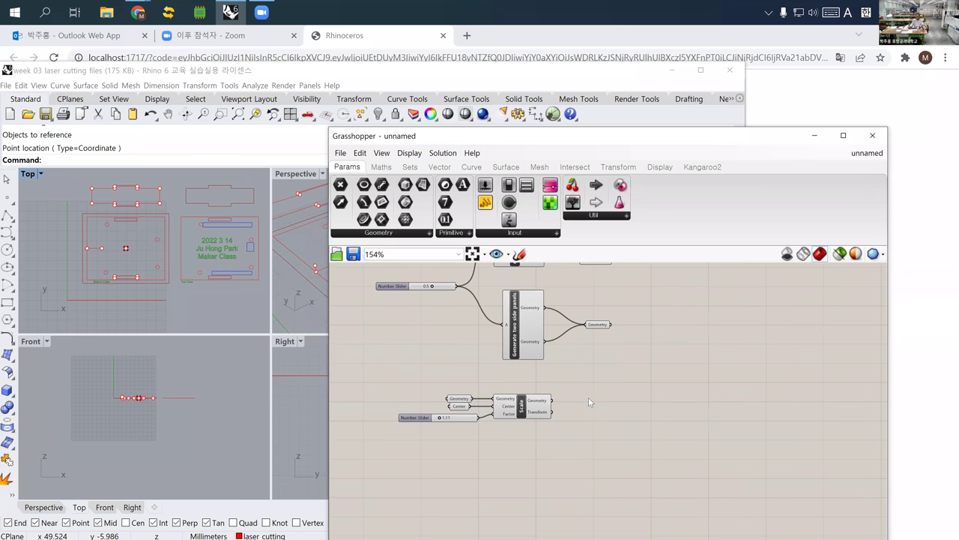
pyautogui.scroll(5, 605, 407)
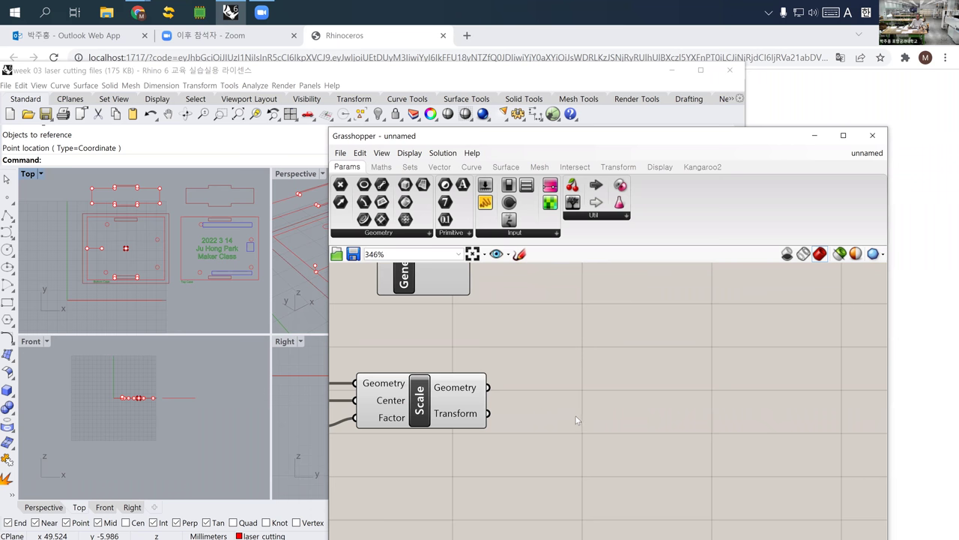
pyautogui.scroll(-2, 540, 405)
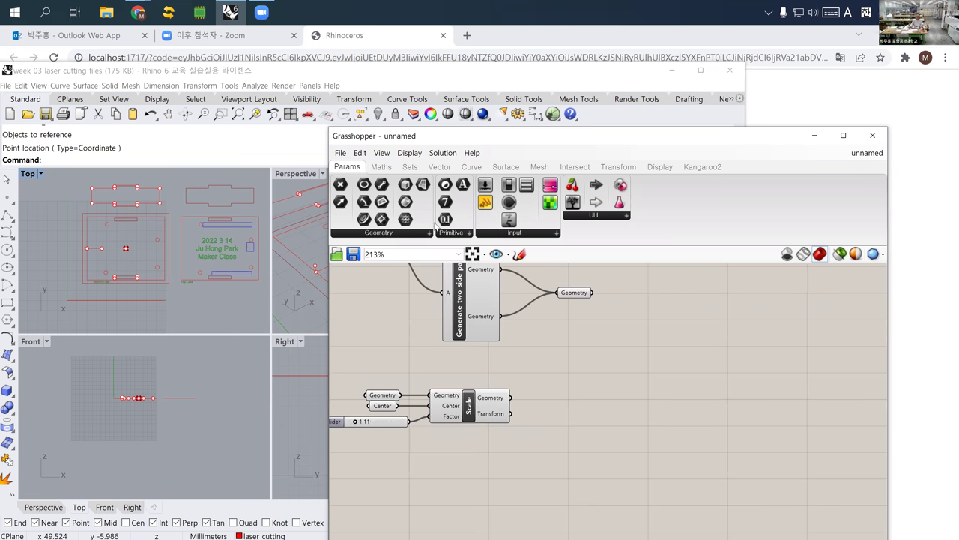
pyautogui.moveTo(579, 388); pyautogui.dragTo(601, 412, button='right')
pyautogui.rightClick(591, 384)
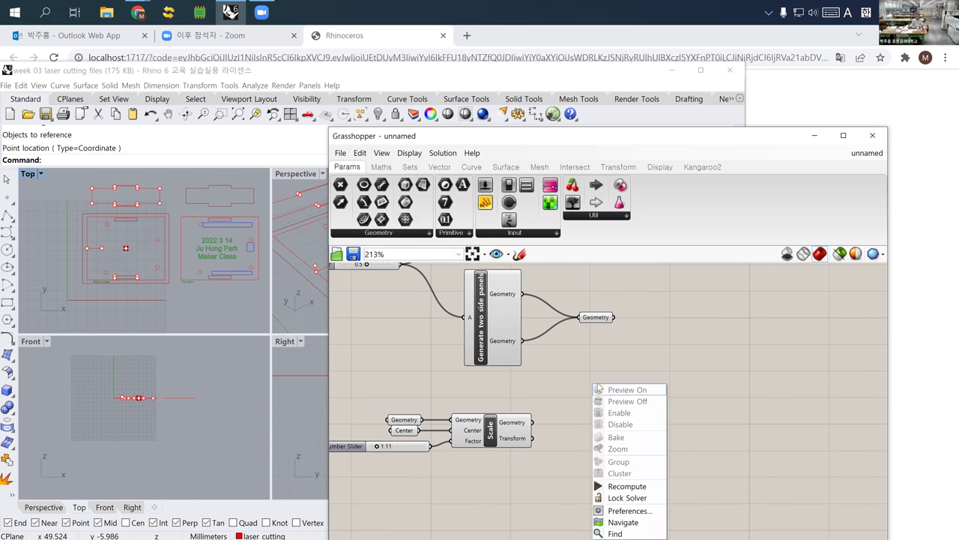
pyautogui.click(628, 533)
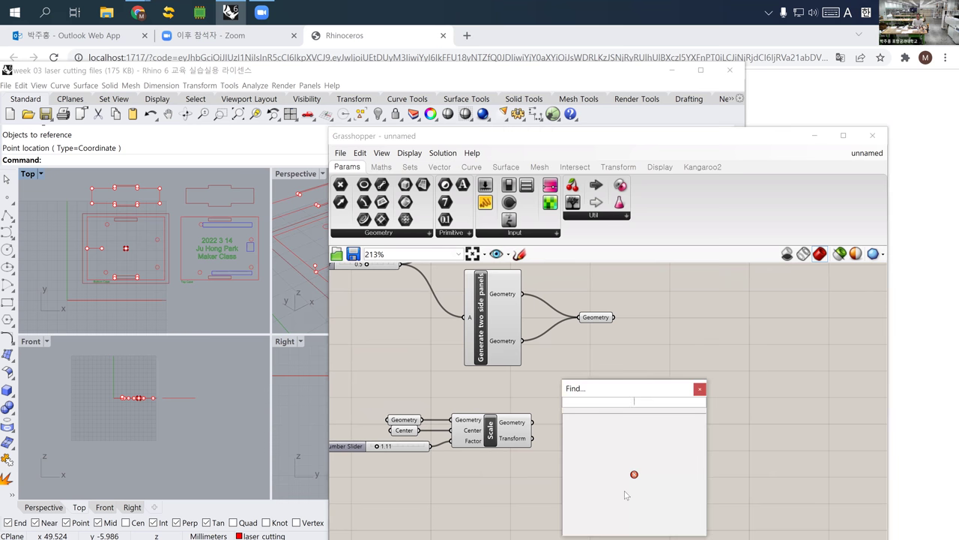
pyautogui.write('move')
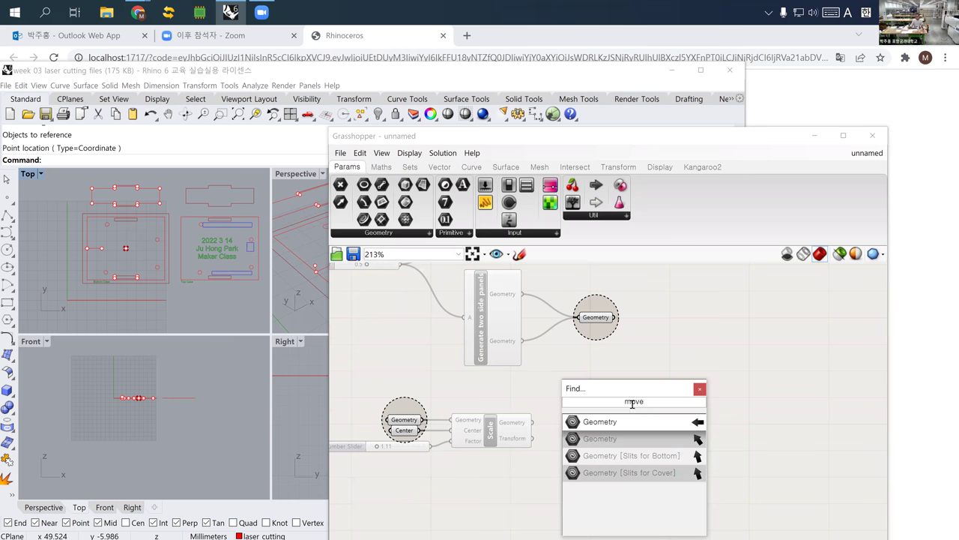
pyautogui.click(699, 388)
# Add a Move component below the Scale component and wire Scale's Geometry output into its Geometry input
pyautogui.scroll(-5, 619, 364)
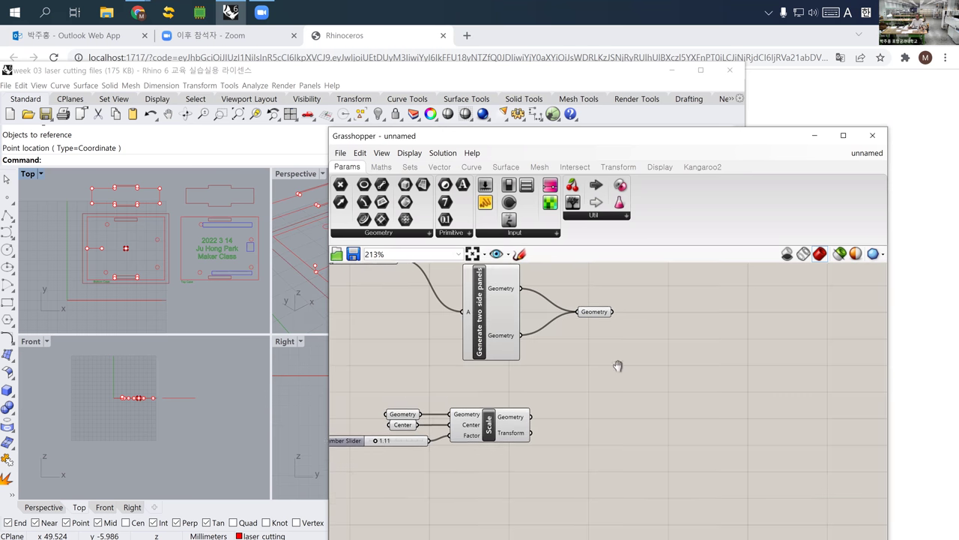
pyautogui.scroll(5, 582, 387)
pyautogui.moveTo(497, 377); pyautogui.dragTo(547, 414, button='right')
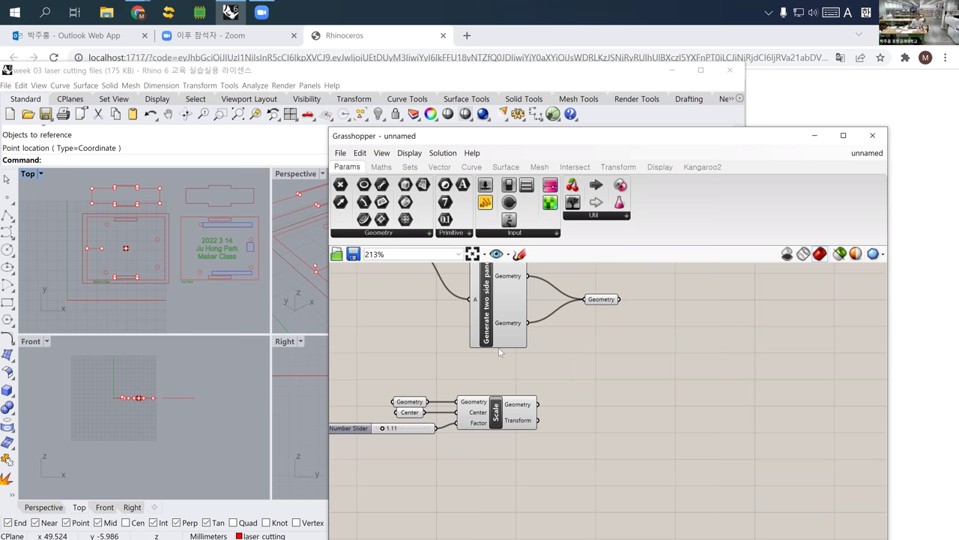
pyautogui.scroll(4, 546, 414)
pyautogui.doubleClick(573, 411)
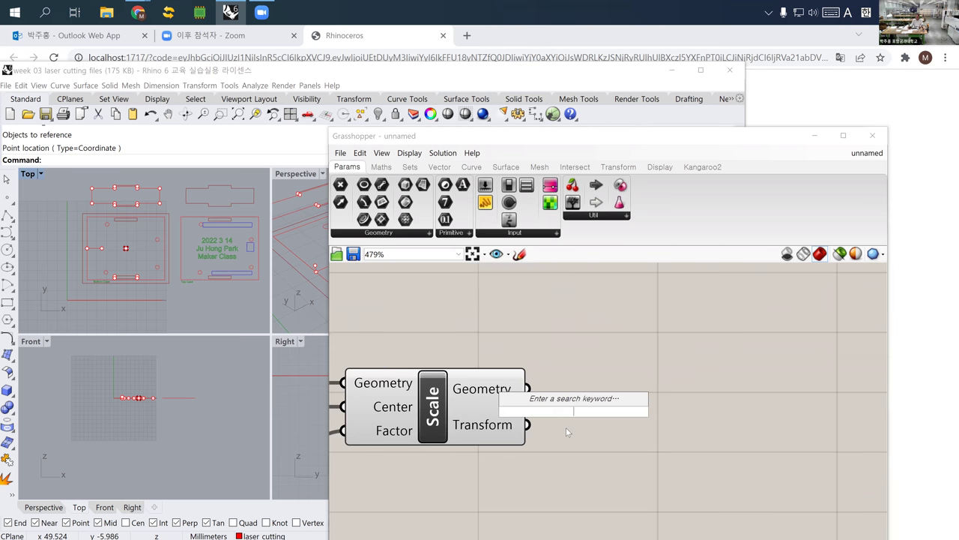
pyautogui.write('move')
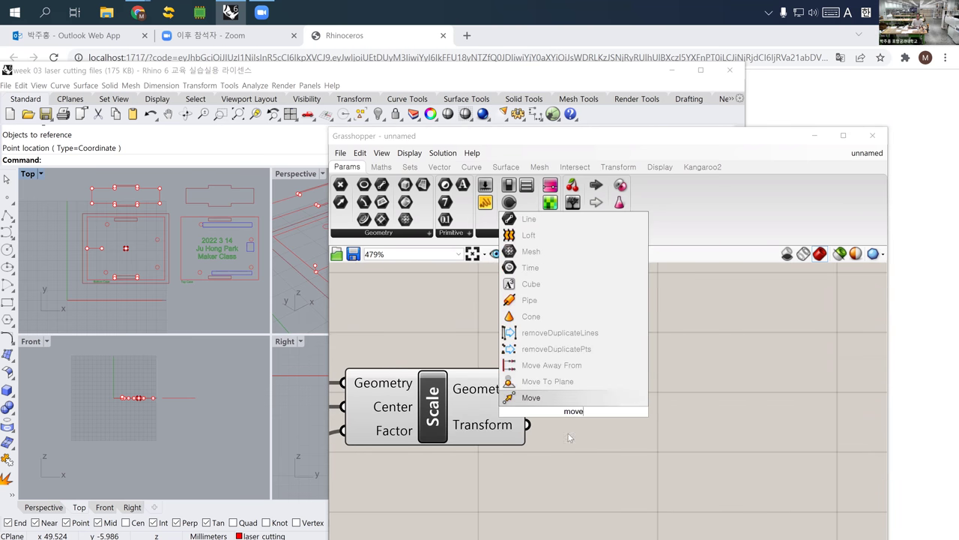
pyautogui.press('Return')
pyautogui.scroll(-5, 564, 340)
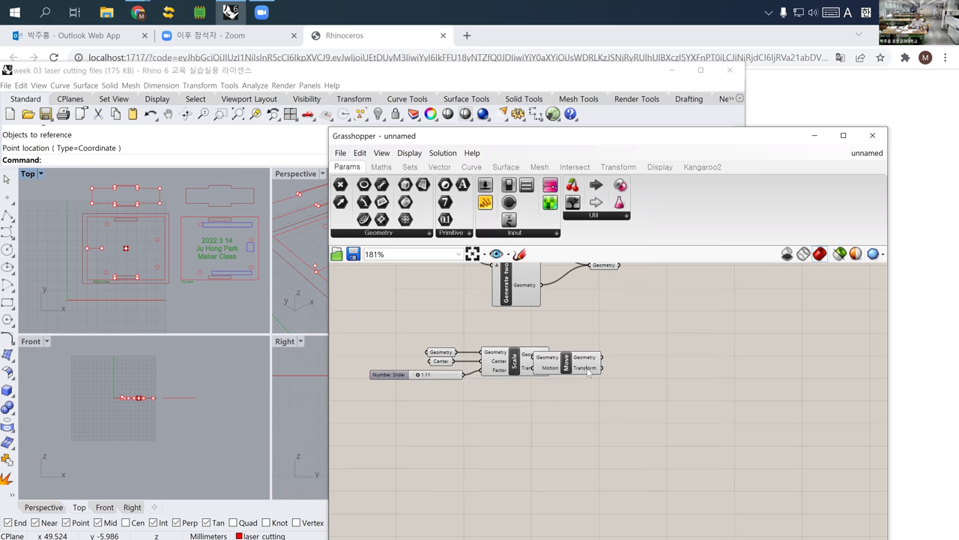
pyautogui.click(585, 371)
pyautogui.moveTo(575, 373); pyautogui.dragTo(616, 428)
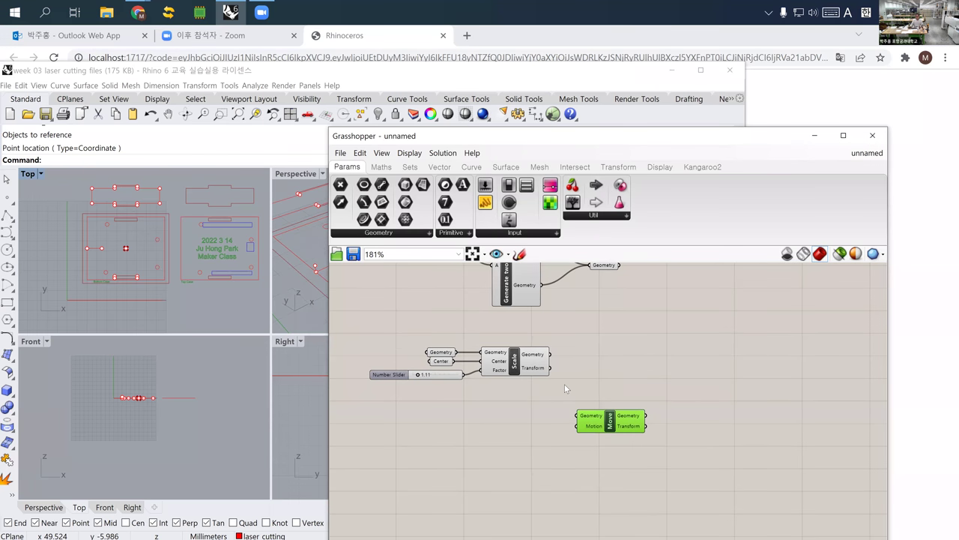
pyautogui.moveTo(551, 354); pyautogui.dragTo(582, 417)
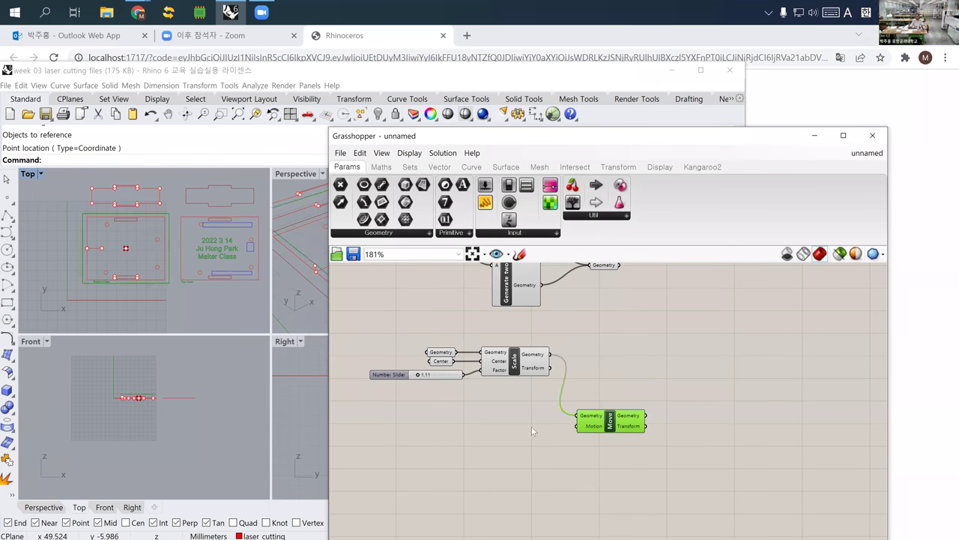
pyautogui.click(555, 431)
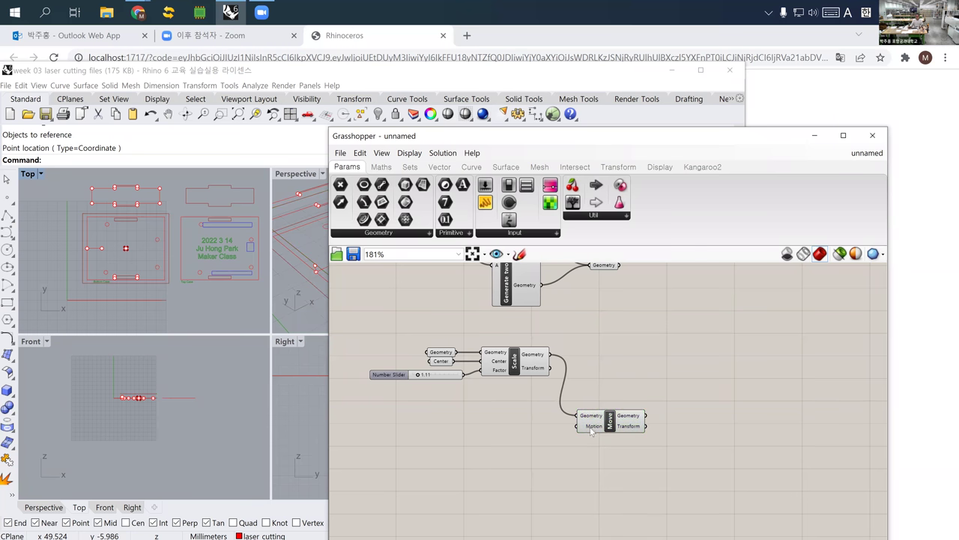
# Extract Move's Motion input as a parameter and set it to one vector about 90 mm along the horizontal reference line in the Top viewport
pyautogui.click(589, 428)
pyautogui.rightClick(588, 426)
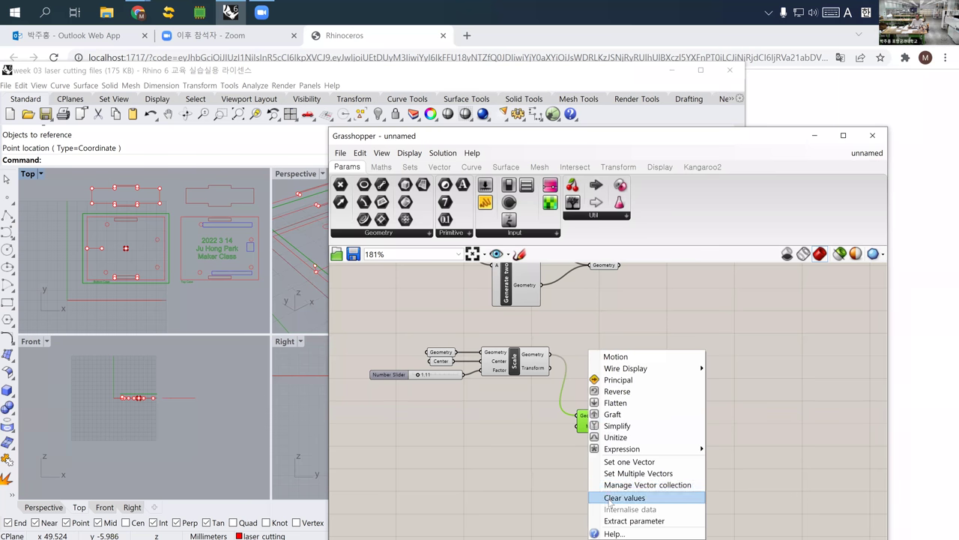
pyautogui.click(628, 520)
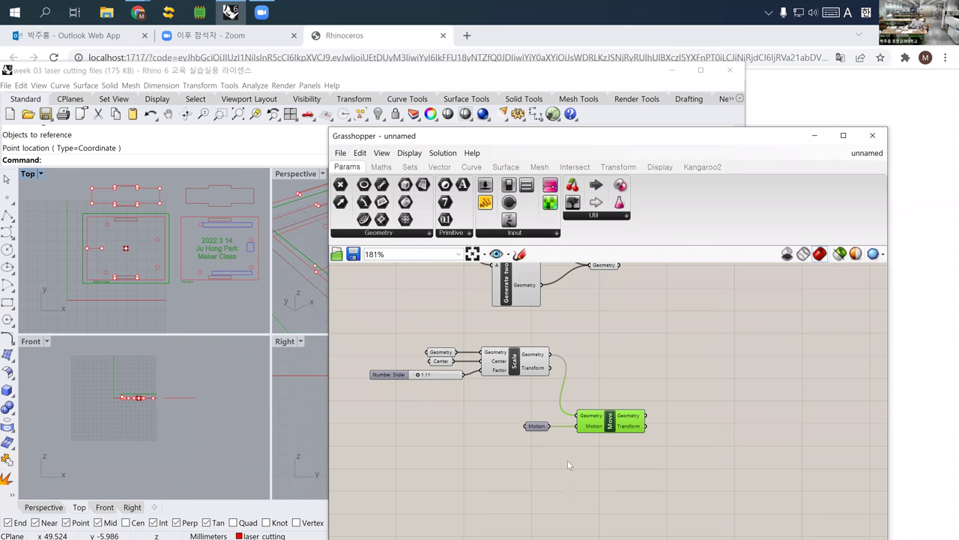
pyautogui.click(540, 429)
pyautogui.rightClick(539, 429)
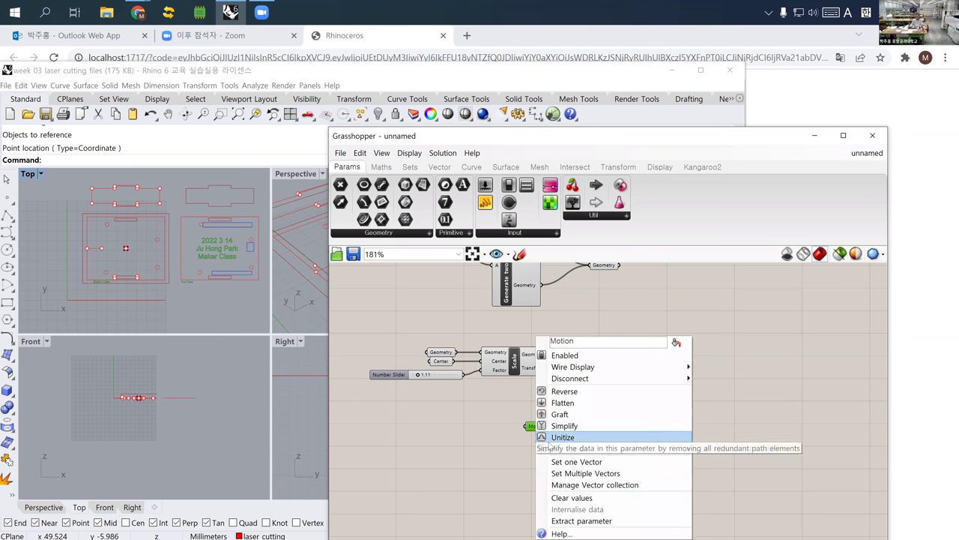
pyautogui.click(577, 461)
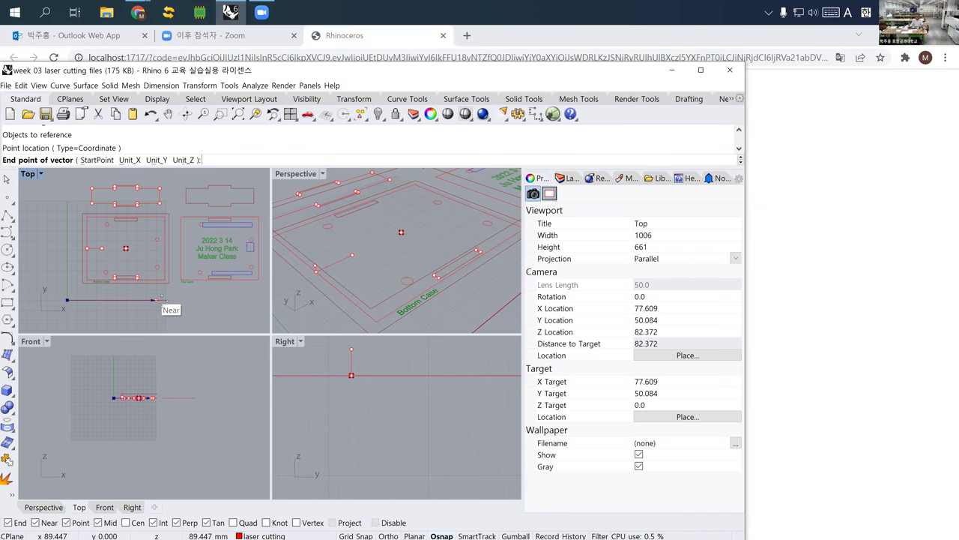
pyautogui.click(159, 307)
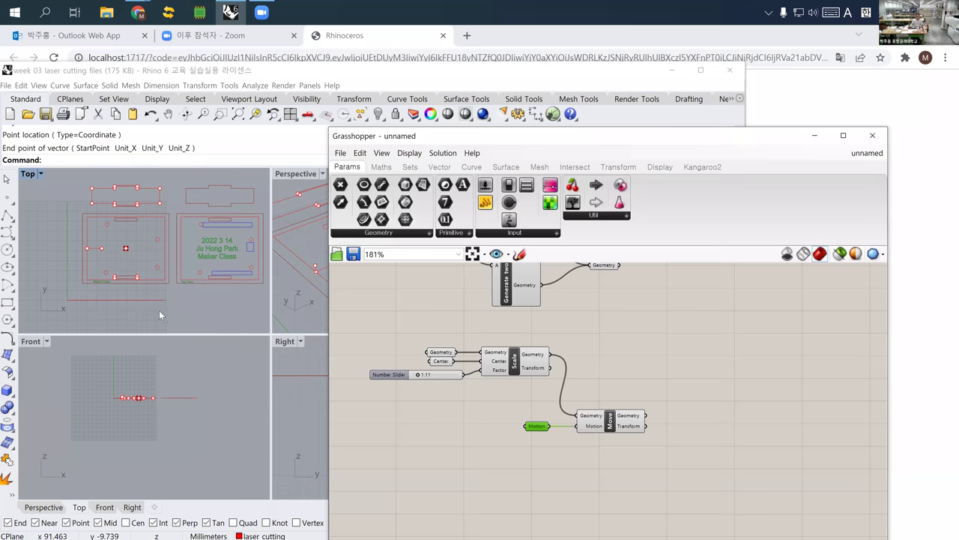
pyautogui.click(611, 427)
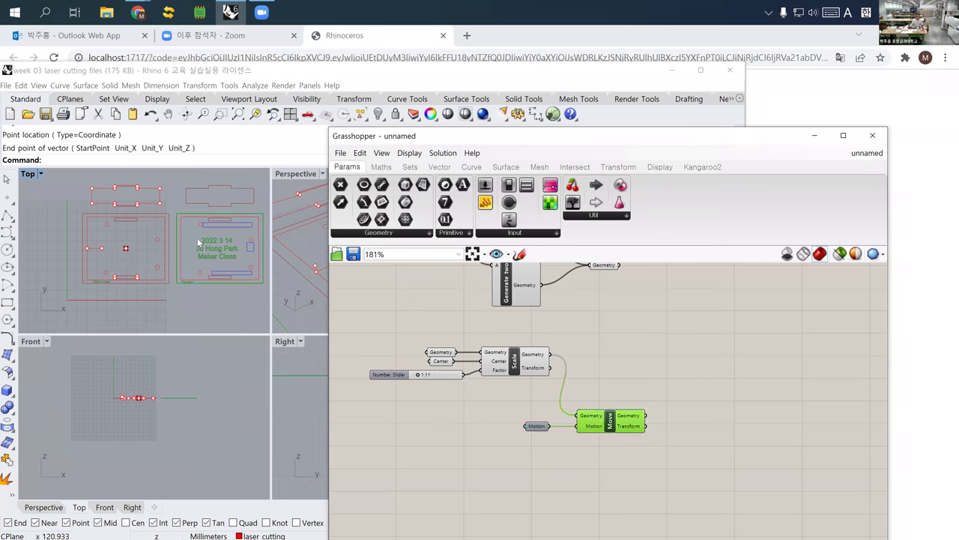
pyautogui.scroll(2, 194, 238)
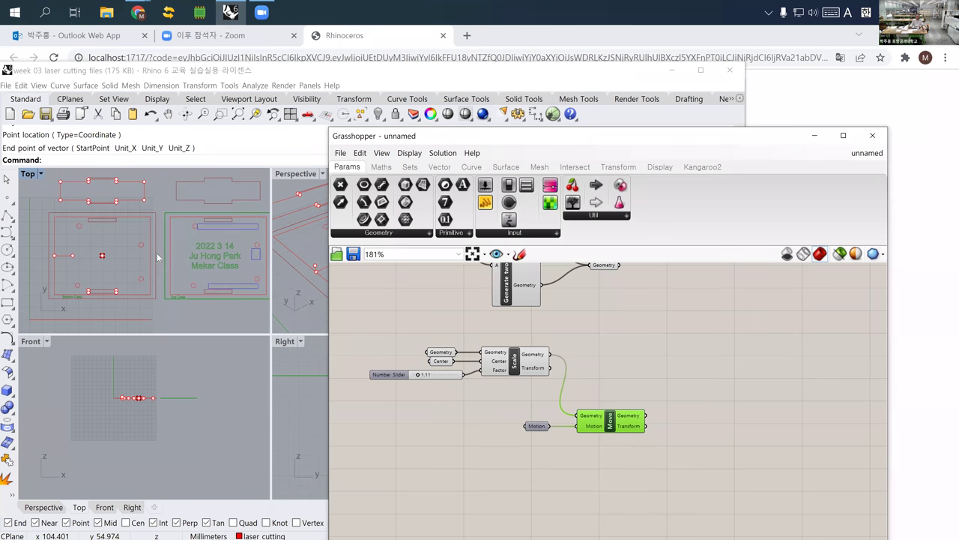
pyautogui.click(503, 374)
# Add a Geometry parameter and wire the Geometry outputs of both Move and Scale into it
pyautogui.moveTo(485, 379); pyautogui.dragTo(397, 389, button='right')
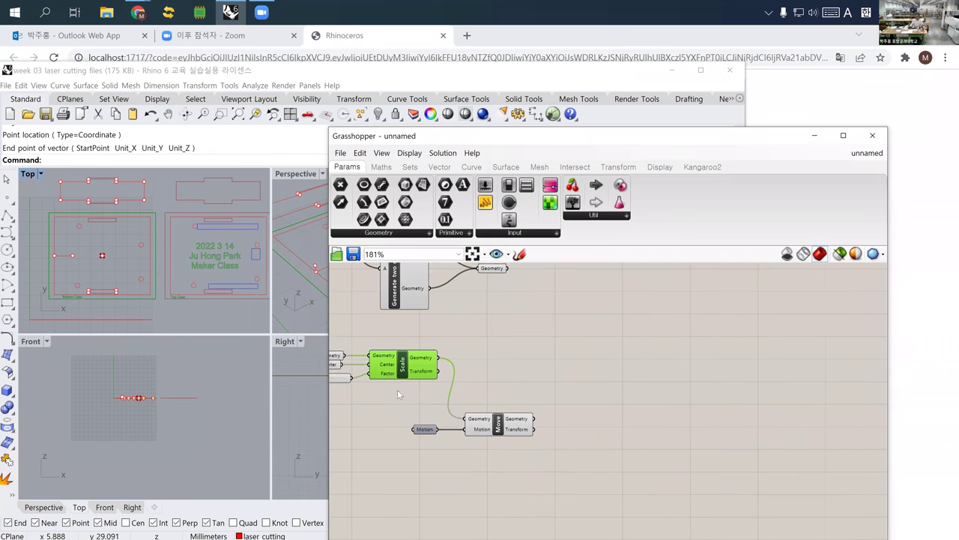
pyautogui.click(601, 394)
pyautogui.write('geometry')
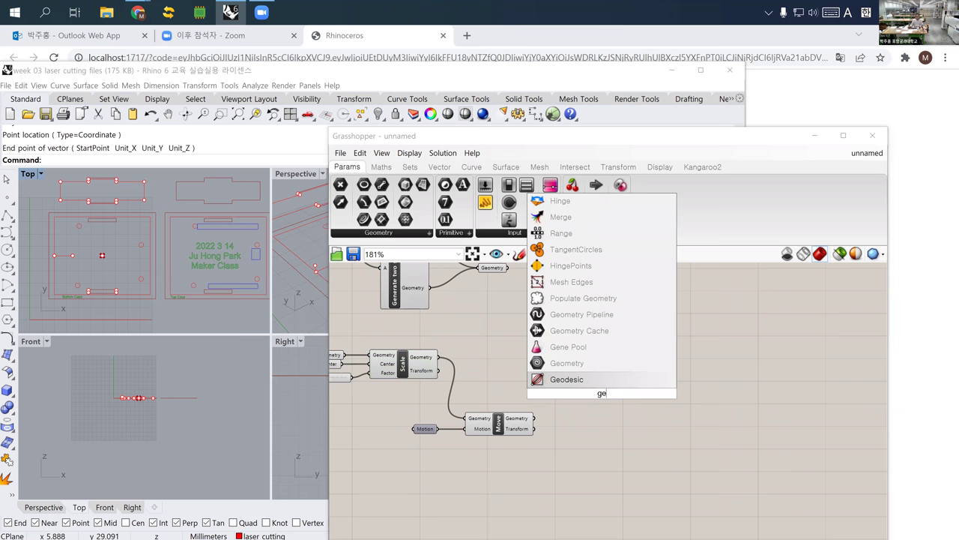
pyautogui.click(598, 374)
pyautogui.moveTo(534, 418); pyautogui.dragTo(588, 394)
pyautogui.moveTo(438, 357); pyautogui.dragTo(588, 393)
# Cluster the Scale and Move components with their Geometry, Center and Motion parameters, keeping the slider outside, and bring the output Geometry parameter closer
pyautogui.moveTo(512, 365); pyautogui.dragTo(616, 371, button='right')
pyautogui.moveTo(390, 388); pyautogui.dragTo(333, 388)
pyautogui.moveTo(378, 332); pyautogui.dragTo(647, 468)
pyautogui.click(361, 153)
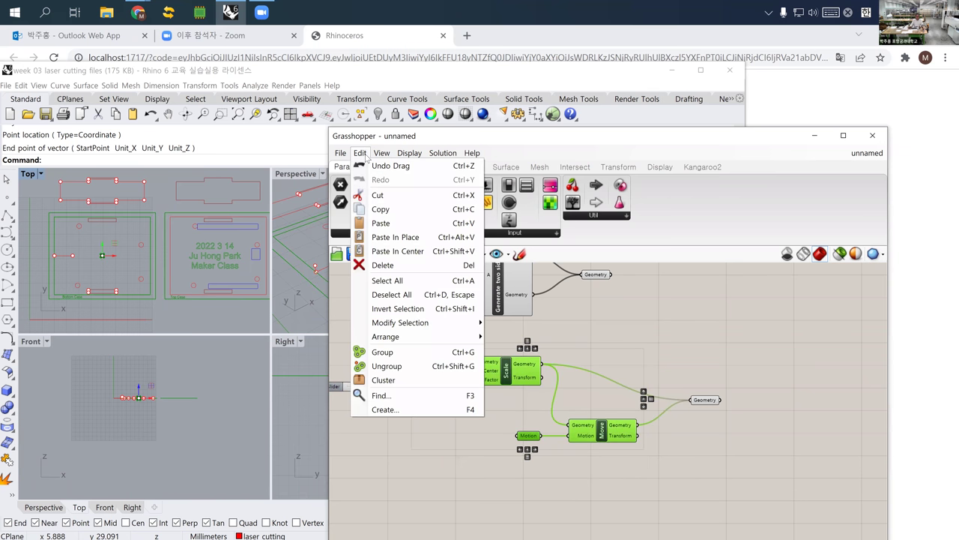
pyautogui.click(430, 380)
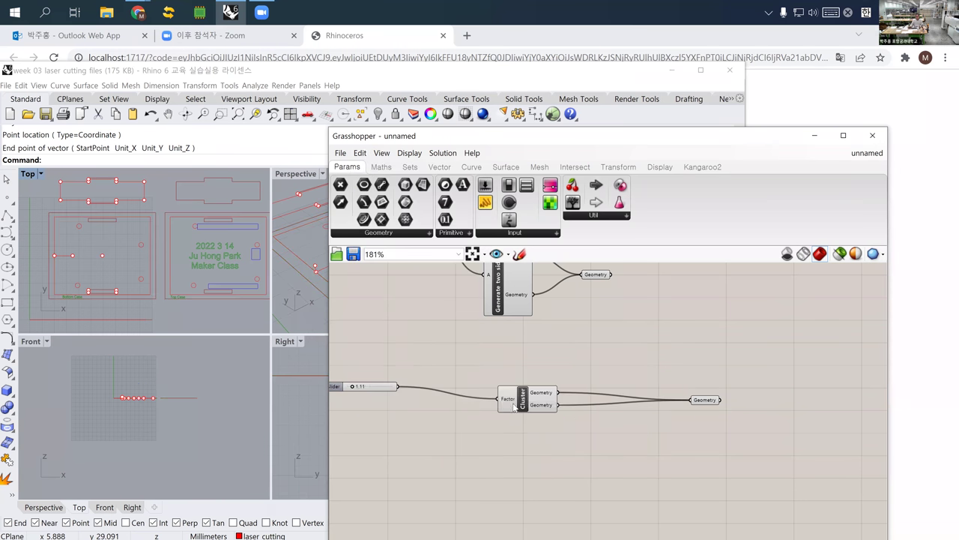
pyautogui.moveTo(704, 400); pyautogui.dragTo(595, 385)
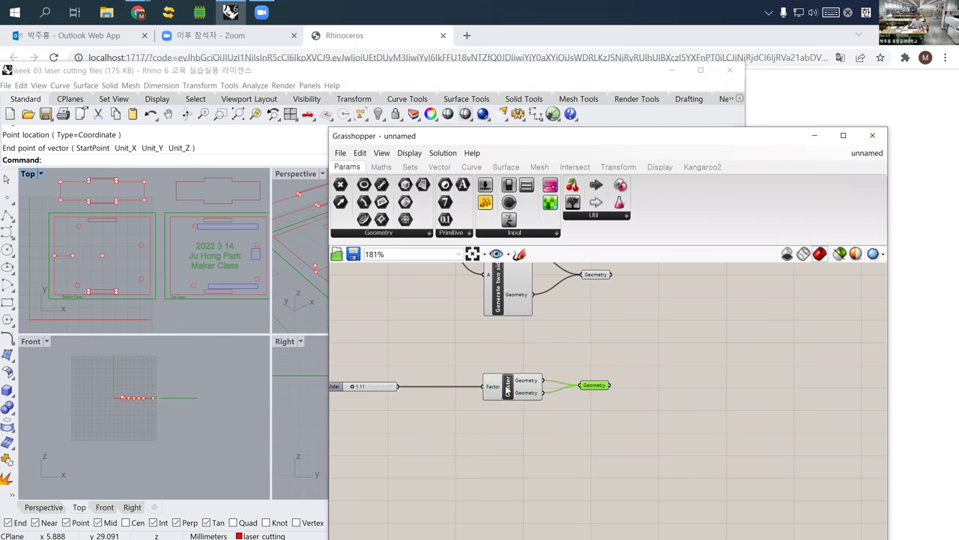
# Rename the new cluster as "Generate two cases"
pyautogui.rightClick(506, 385)
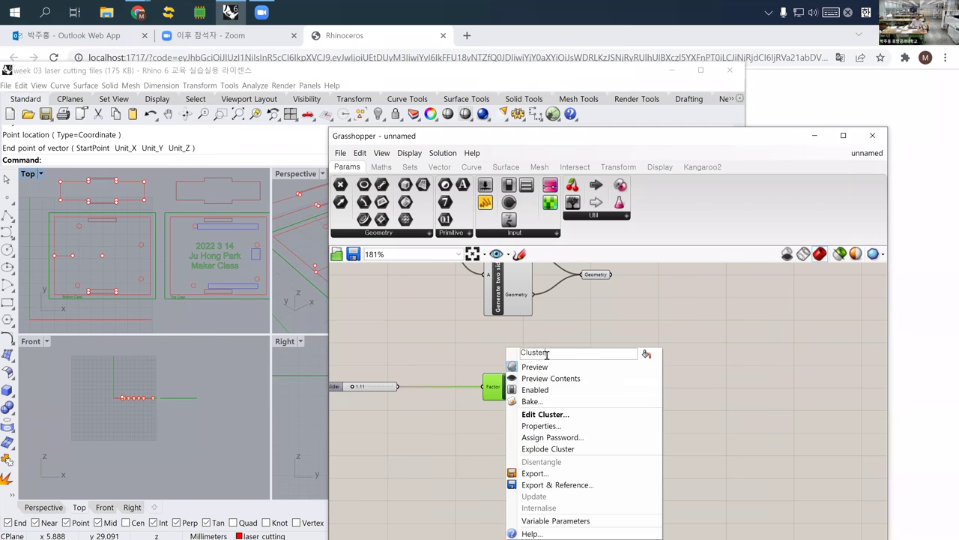
pyautogui.hotkey('ctrl', 'a')
pyautogui.write('d')
pyautogui.press('BackSpace')
pyautogui.write('Generate two cases')
pyautogui.press('Return')
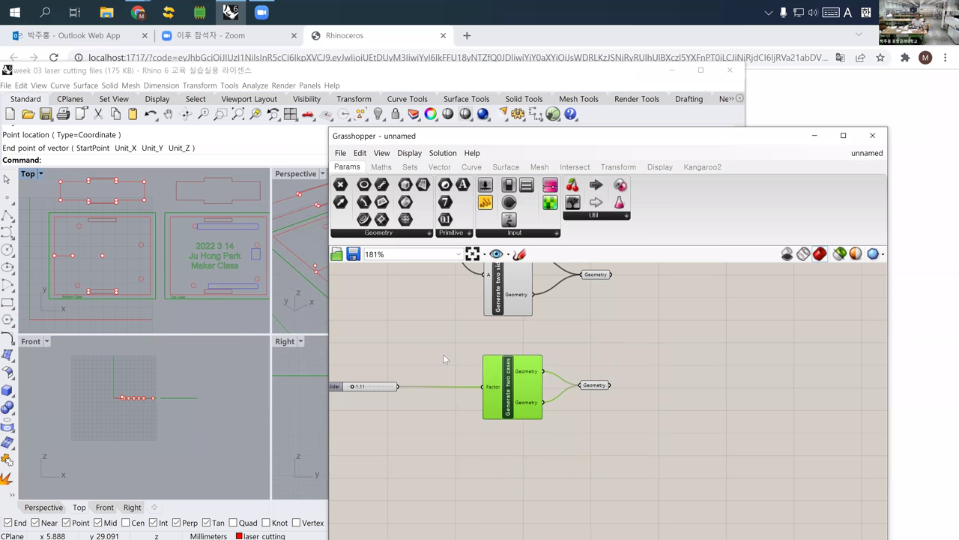
# Set the Number Slider feeding the Generate two cases cluster's Factor input to 1.04
pyautogui.click(384, 390)
pyautogui.scroll(4, 404, 390)
pyautogui.moveTo(412, 386)
pyautogui.mouseDown()
pyautogui.moveTo(425, 384)
pyautogui.moveTo(412, 385)
pyautogui.mouseUp()
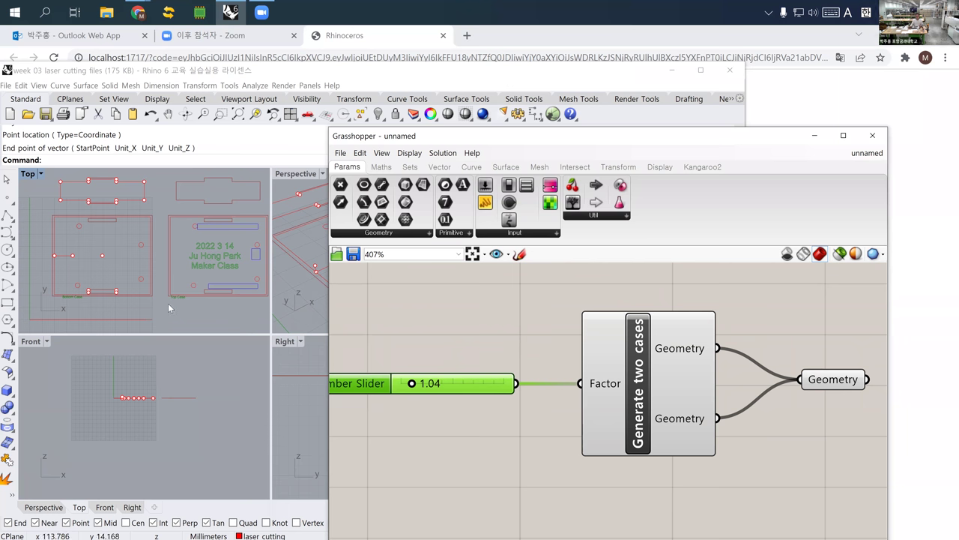
pyautogui.scroll(-3, 168, 303)
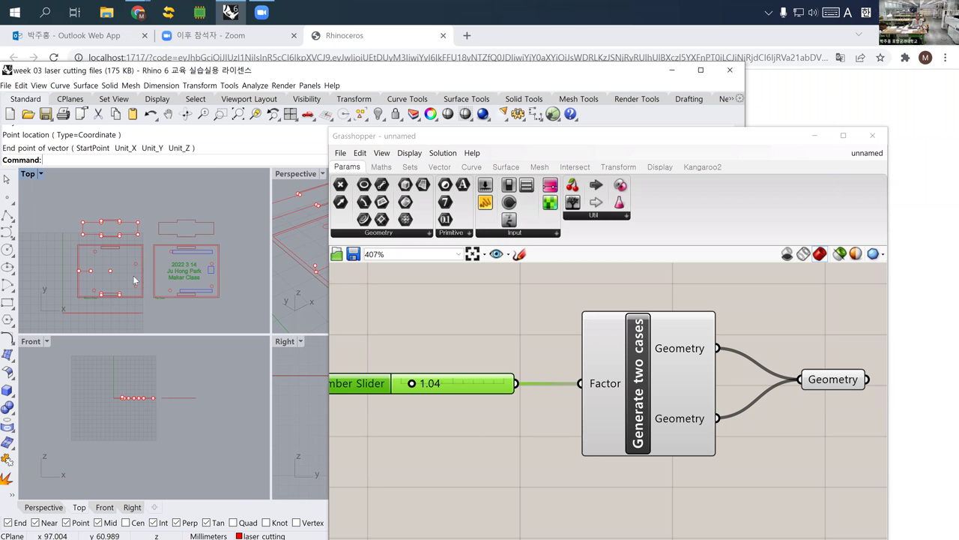
pyautogui.scroll(2, 135, 255)
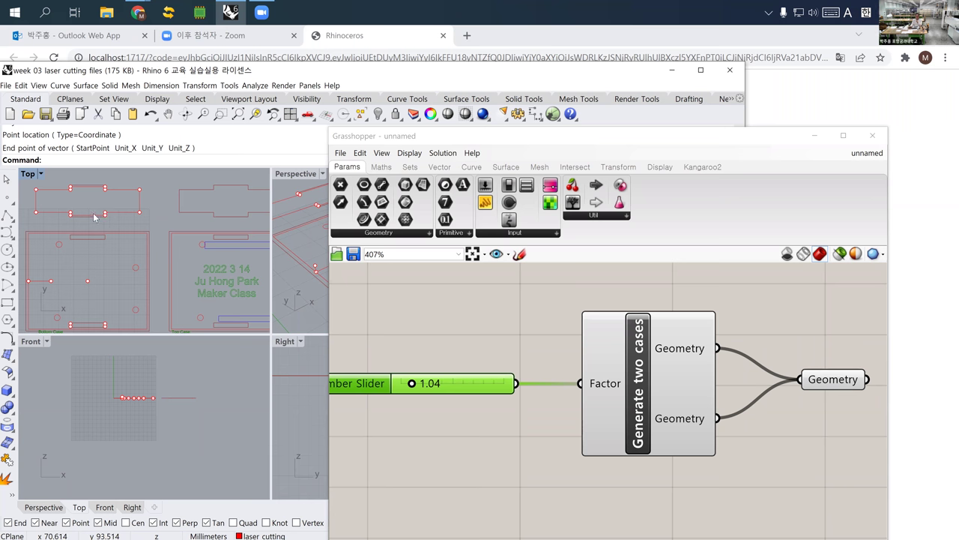
pyautogui.scroll(-1, 85, 229)
pyautogui.scroll(1, 180, 255)
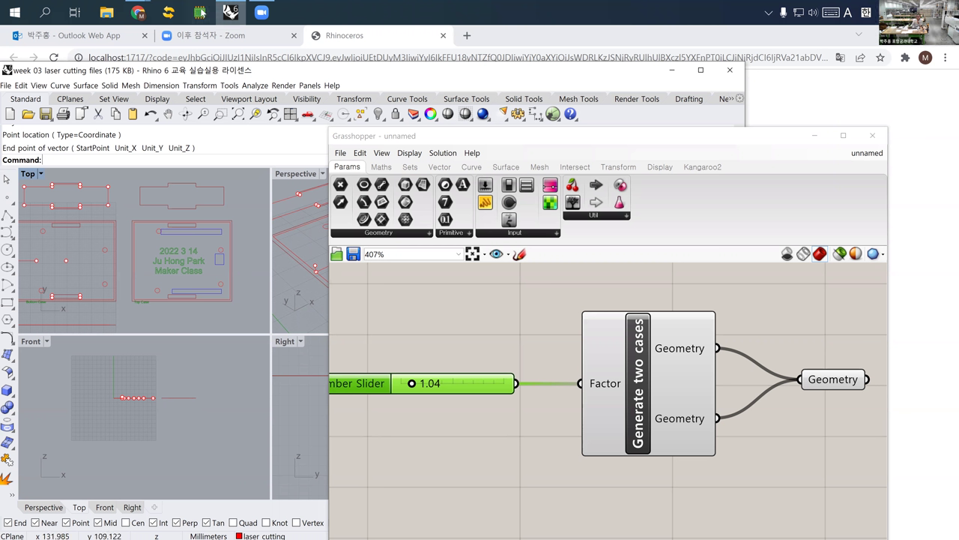
pyautogui.click(201, 12)
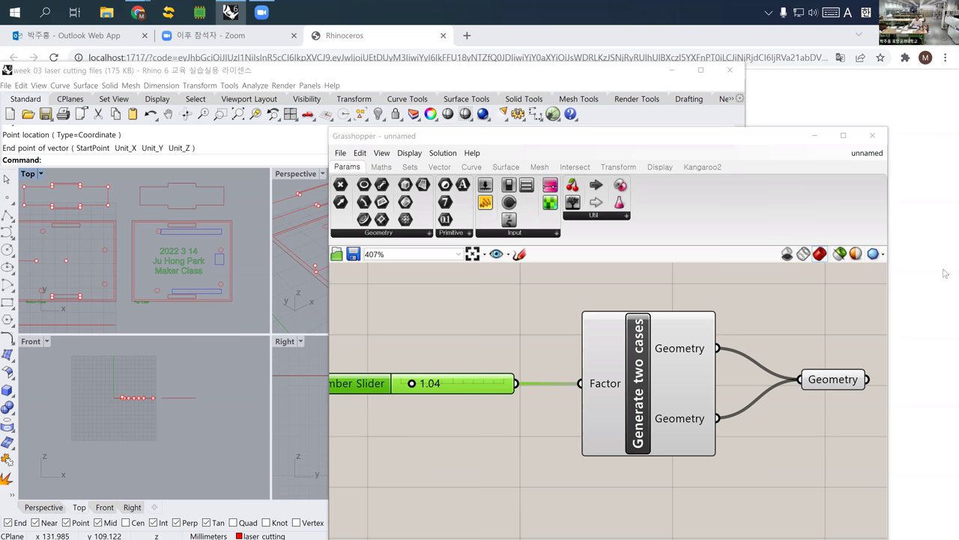
pyautogui.scroll(-5, 201, 257)
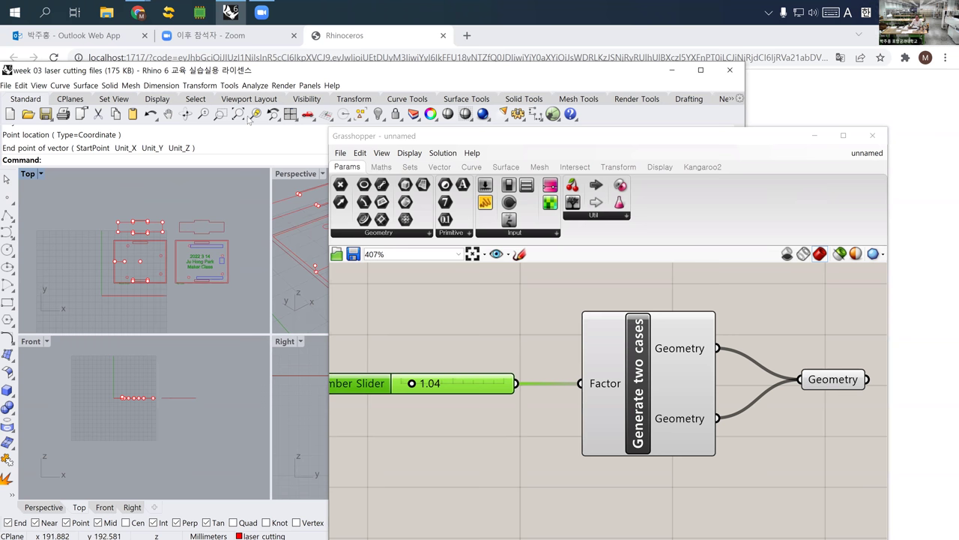
# Open the Rhino Python script editor, then reposition and narrow its window to uncover the Top viewport
pyautogui.click(227, 87)
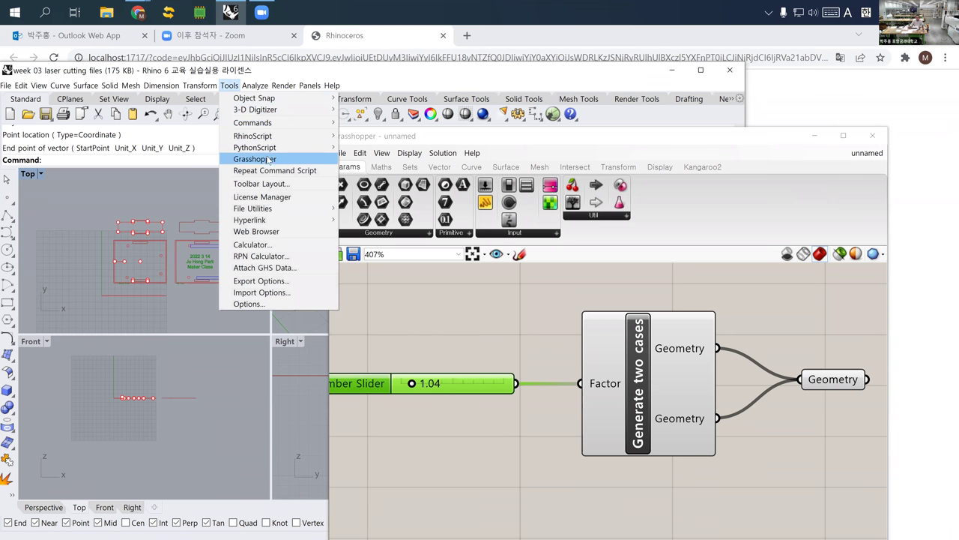
pyautogui.moveTo(267, 152)
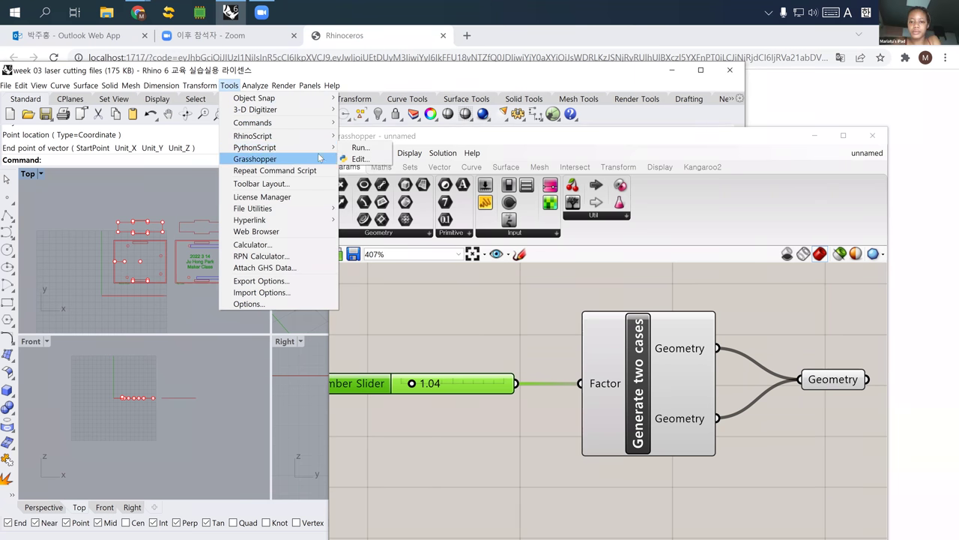
pyautogui.click(350, 159)
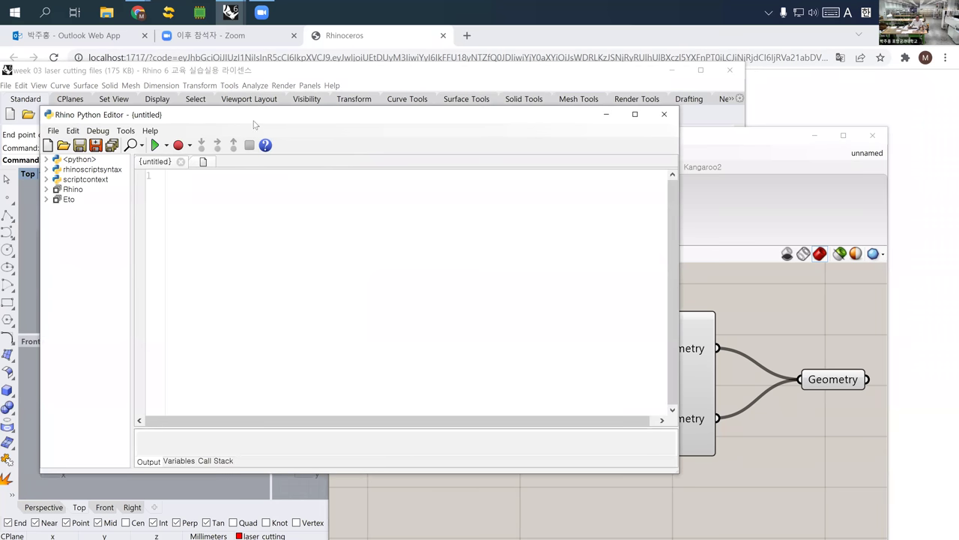
pyautogui.moveTo(251, 120); pyautogui.dragTo(359, 128)
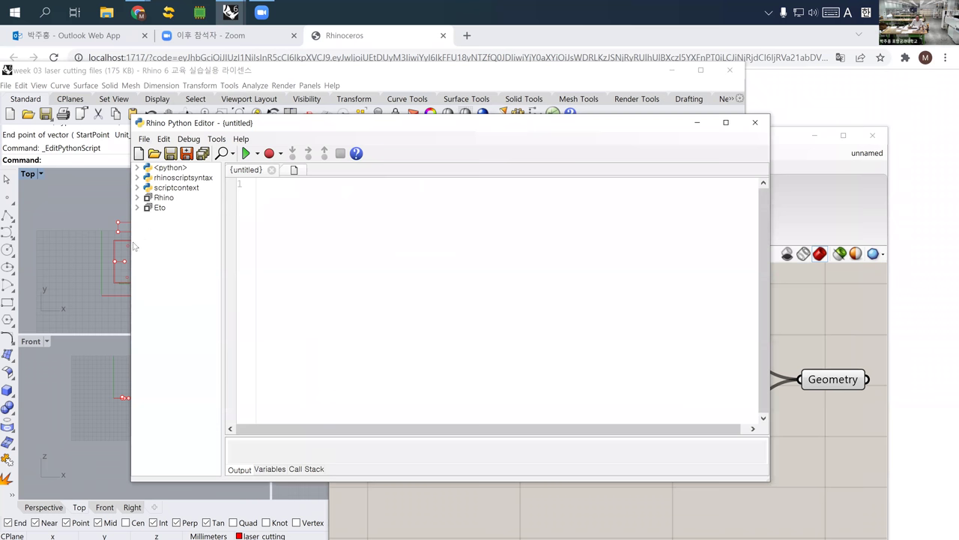
pyautogui.moveTo(130, 243); pyautogui.dragTo(292, 243)
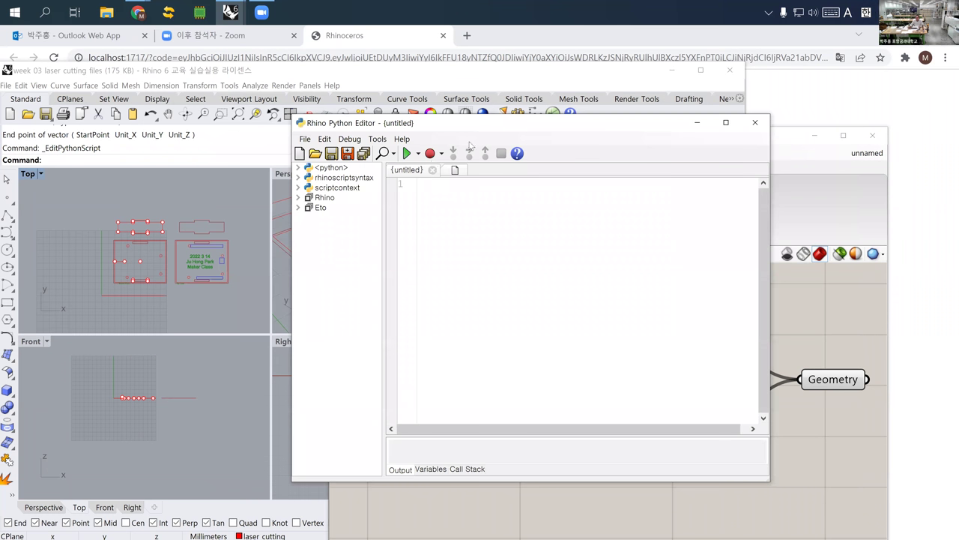
# Shift the Python editor slightly and close the Grasshopper window so the script editor is in front
pyautogui.moveTo(444, 127); pyautogui.dragTo(426, 136)
pyautogui.click(772, 136)
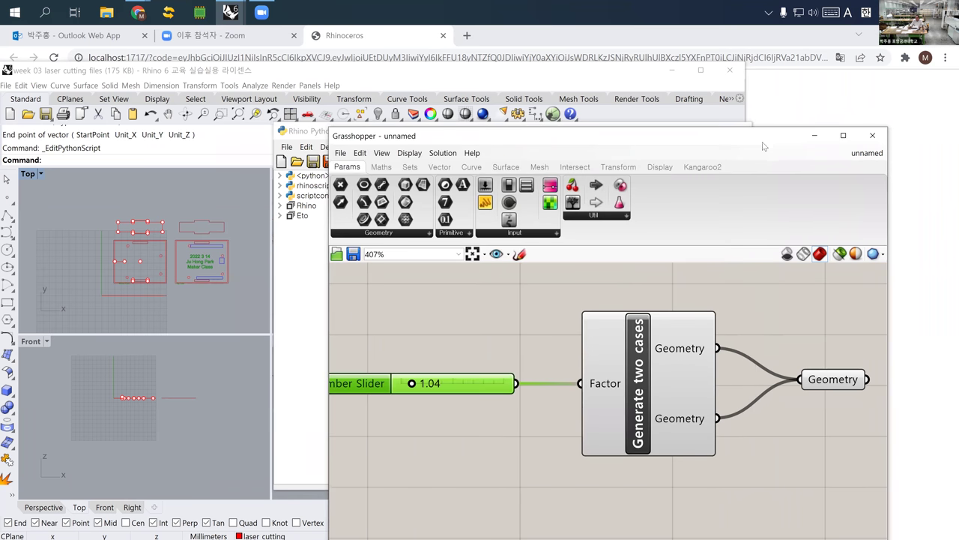
pyautogui.moveTo(764, 146); pyautogui.dragTo(628, 107)
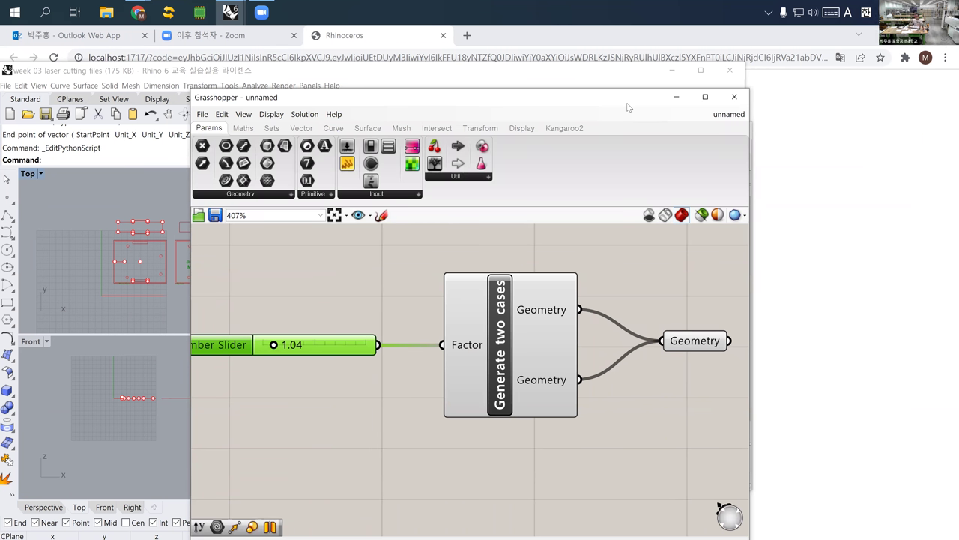
pyautogui.click(735, 96)
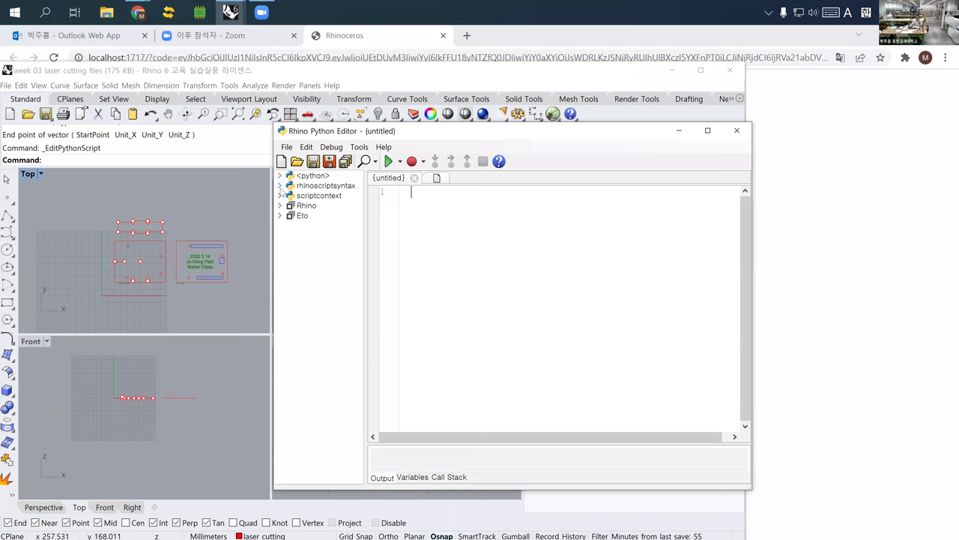
# Expand the rhinoscriptsyntax module tree and write "import rhinoscriptsyntax as rs" on the script's first line
pyautogui.click(279, 185)
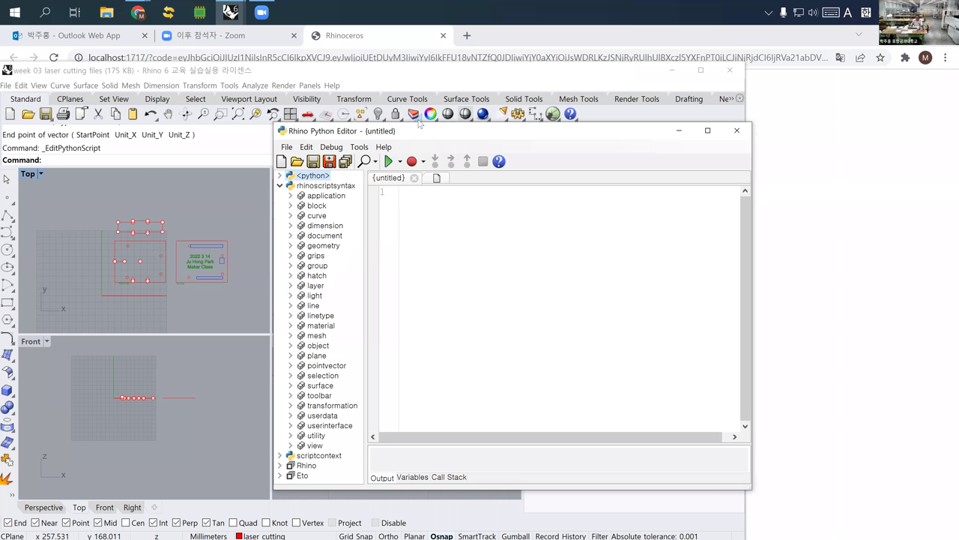
pyautogui.click(442, 205)
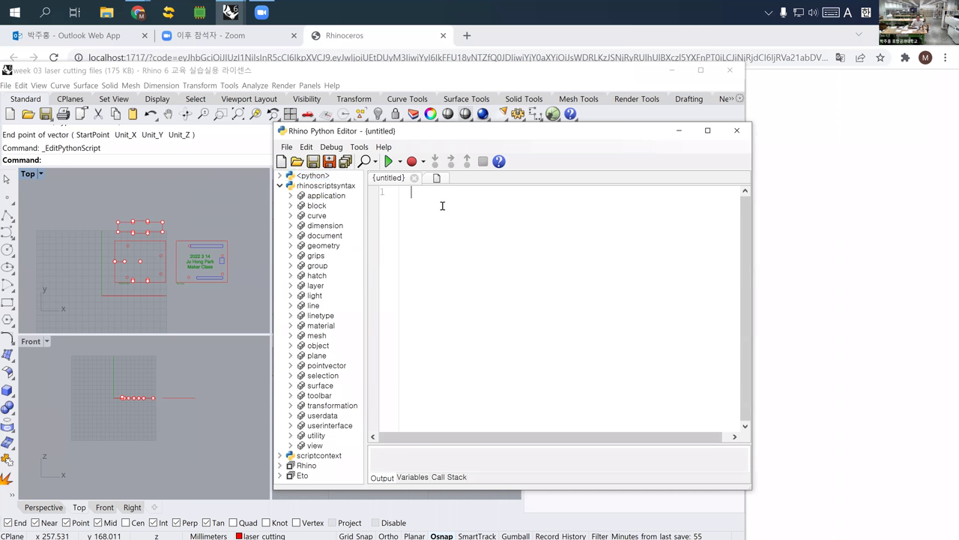
pyautogui.write('import ')
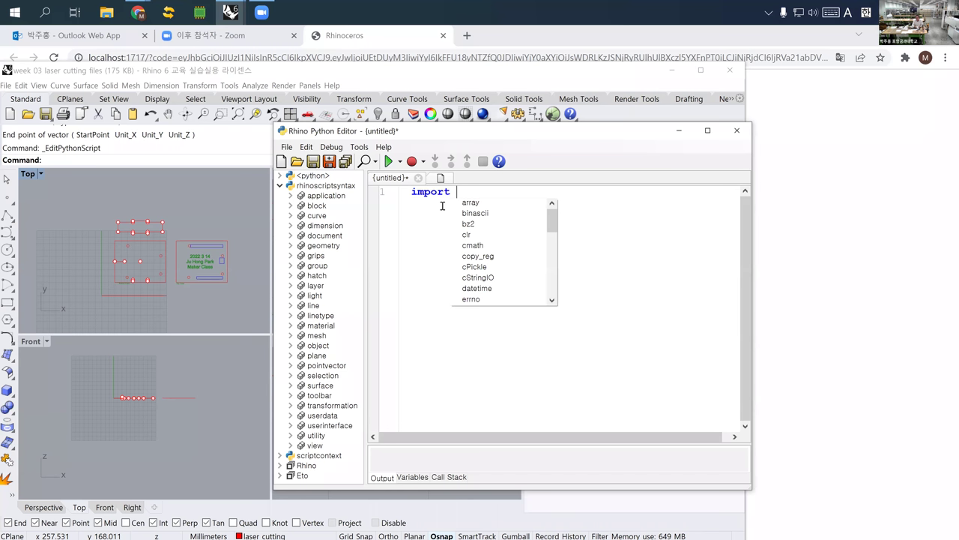
pyautogui.write('rhino')
pyautogui.press('Down')
pyautogui.press('Tab')
pyautogui.write('as')
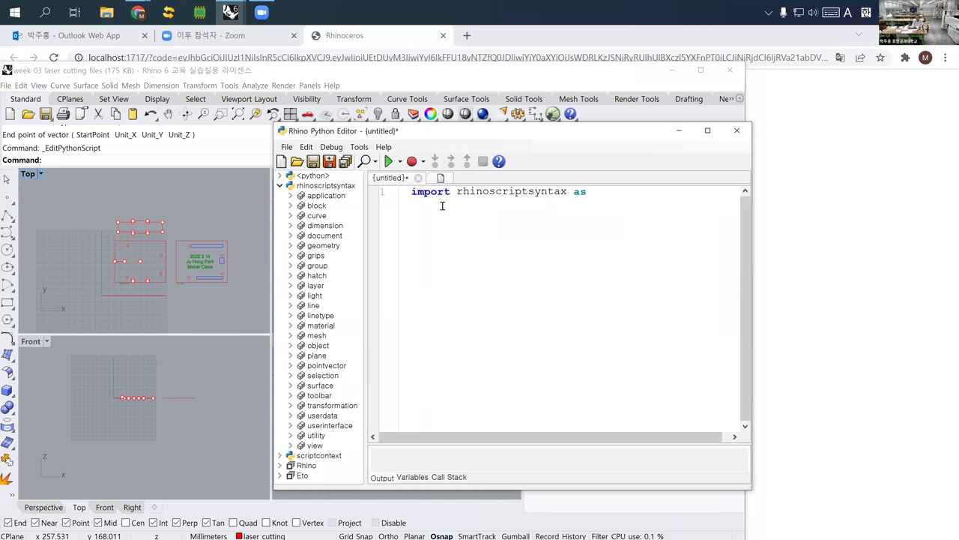
pyautogui.write(' rs')
pyautogui.press('Return')
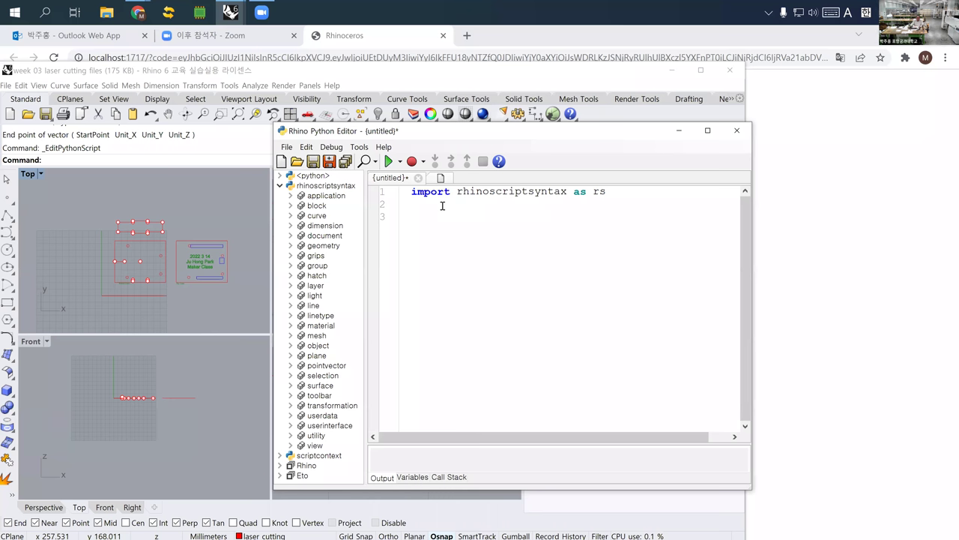
# Add the call rs.GetObject() on line 3 of the script
pyautogui.scroll(5, 124, 274)
pyautogui.moveTo(136, 285); pyautogui.dragTo(116, 279, button='right')
pyautogui.click(429, 223)
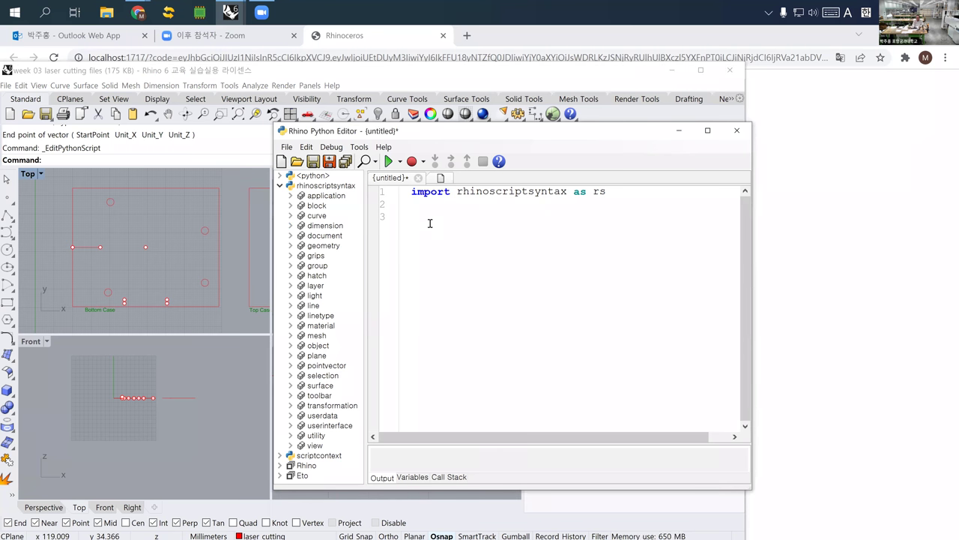
pyautogui.write('rs')
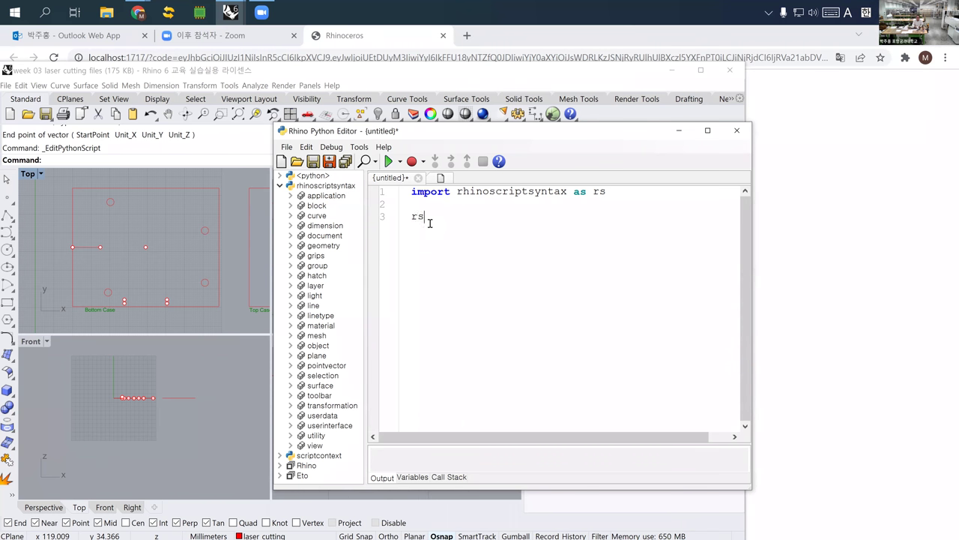
pyautogui.write('.getobj')
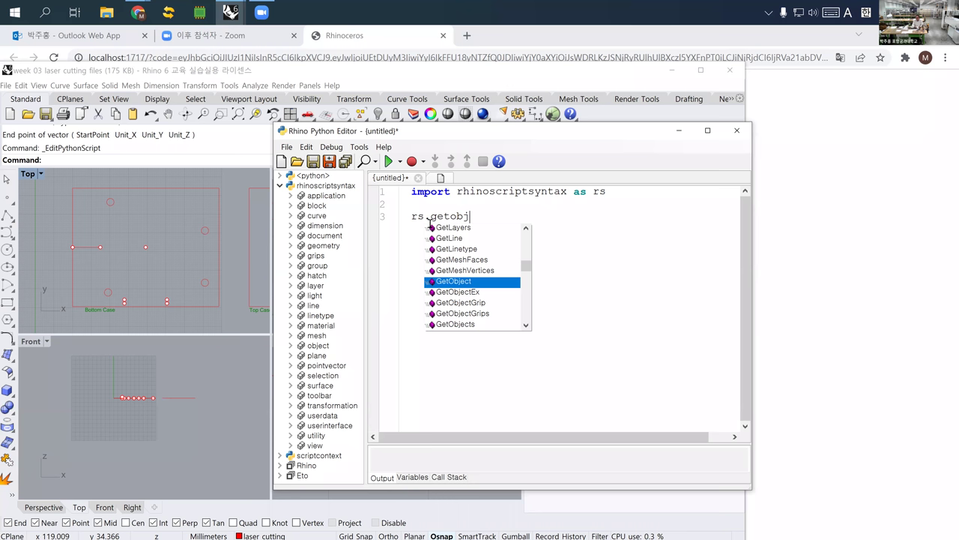
pyautogui.press('Return')
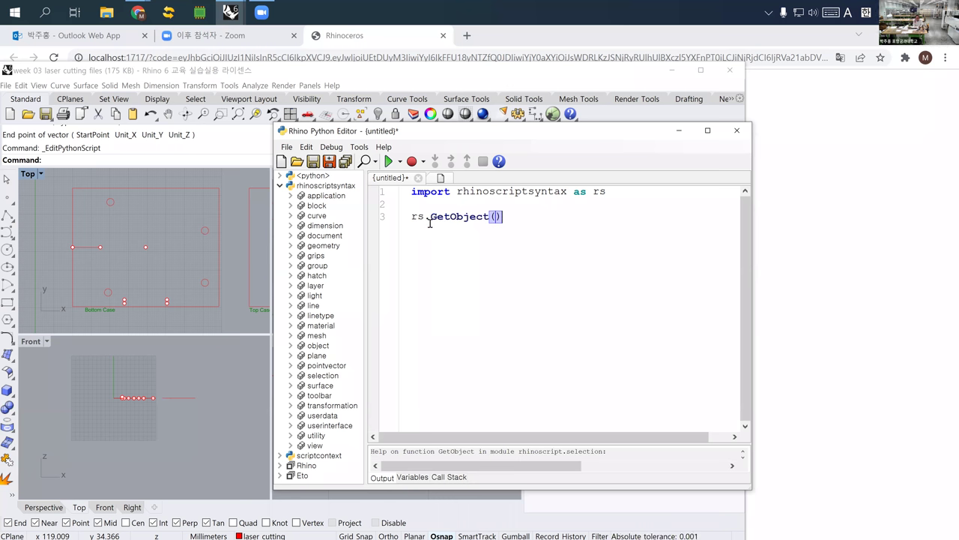
pyautogui.press('End')
pyautogui.press('Return')
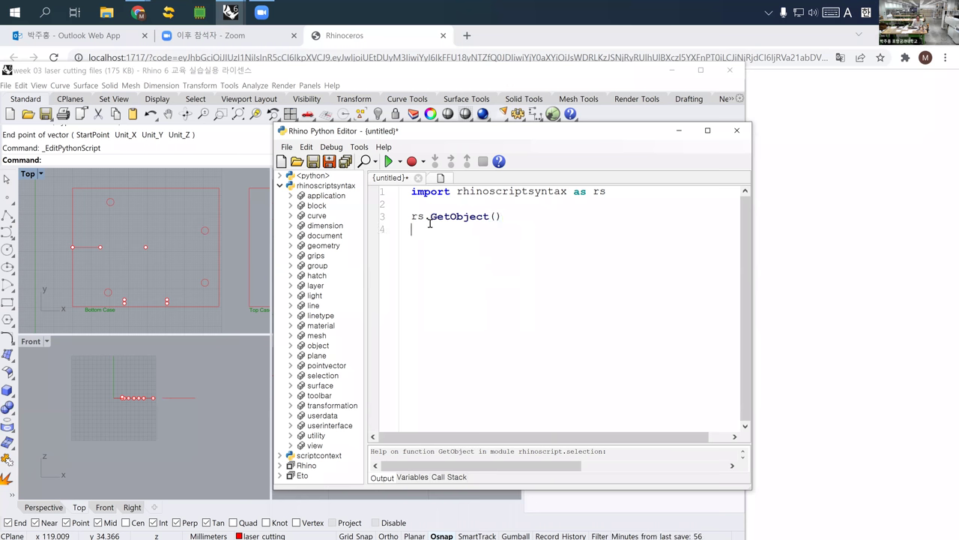
# Add the call rs.GetObjects() on line 4, below the single-object call
pyautogui.write('rs.getob')
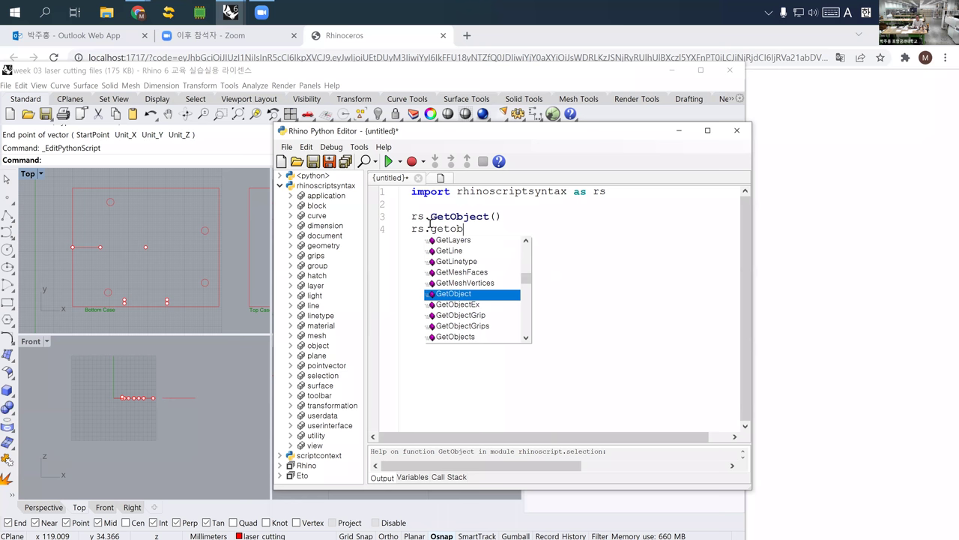
pyautogui.press('Down')
pyautogui.press('Down')
pyautogui.press('Down')
pyautogui.press('Down')
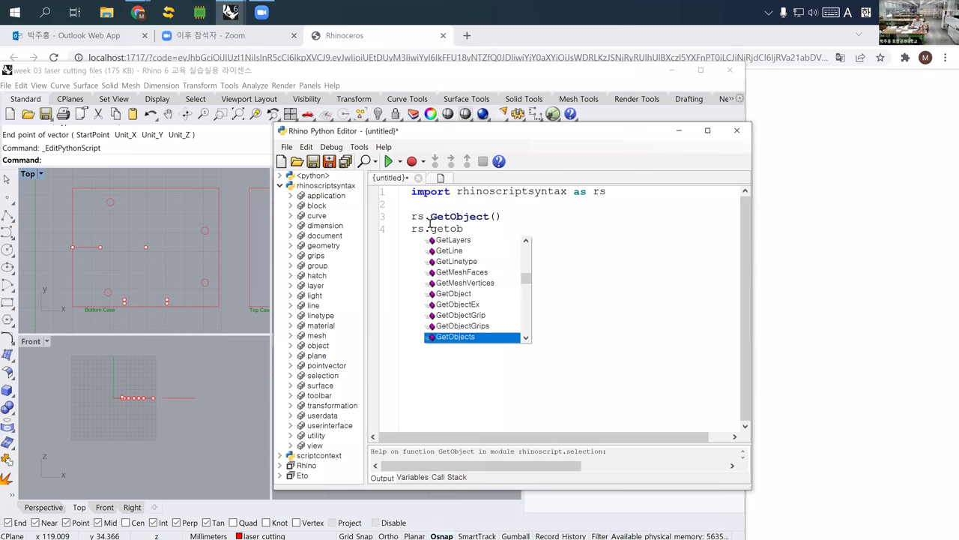
pyautogui.press('Return')
pyautogui.write('(')
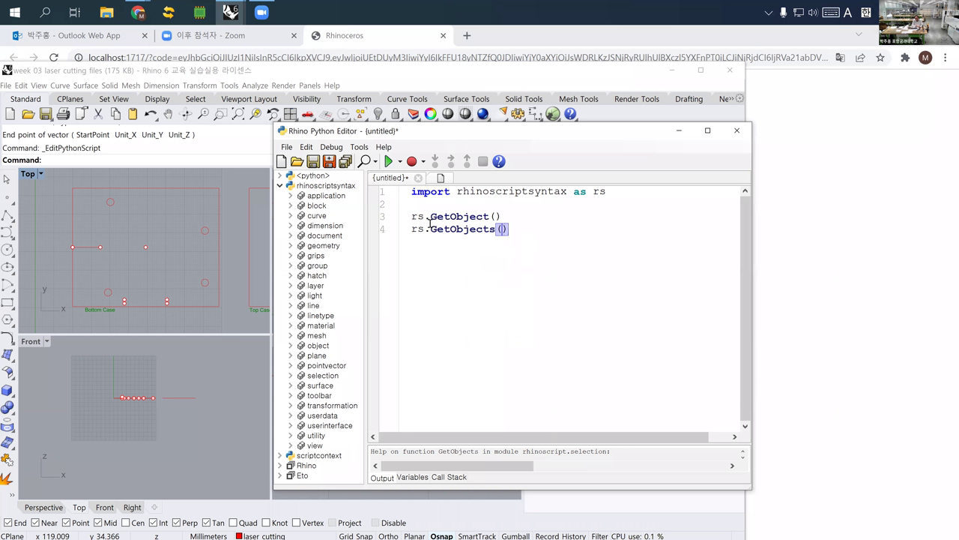
# Assign the GetObject() call to a variable pt and the GetObjects() call to a variable pts
pyautogui.click(412, 227)
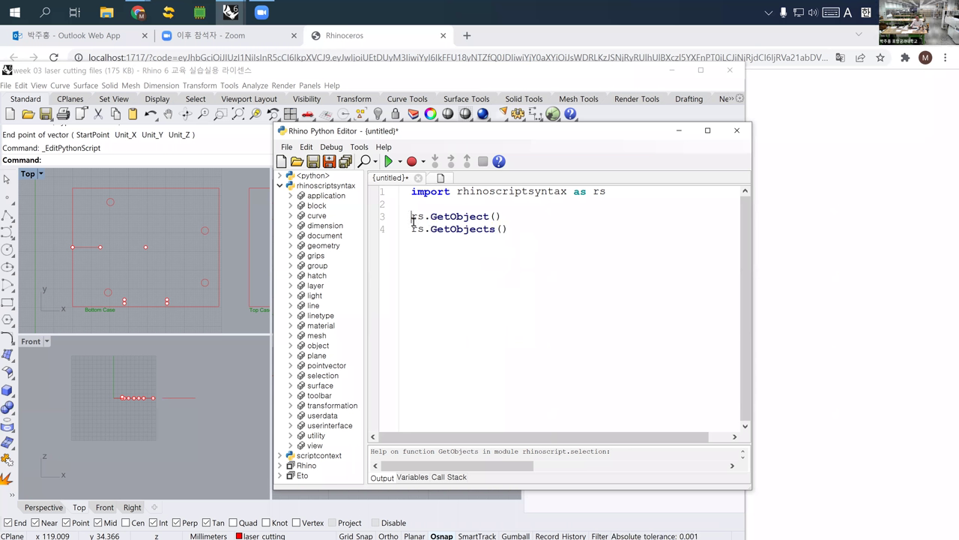
pyautogui.press('Up')
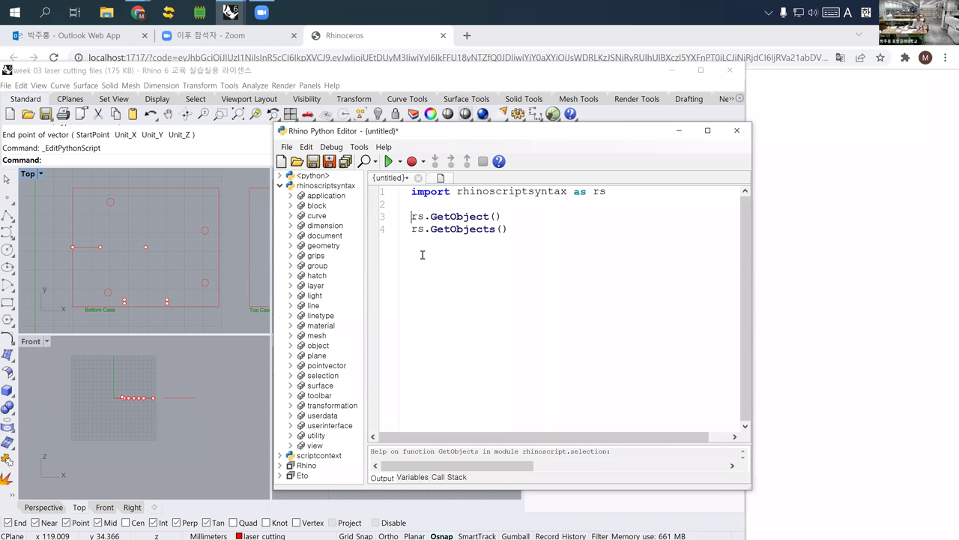
pyautogui.write('pts')
pyautogui.press('BackSpace')
pyautogui.write('= ')
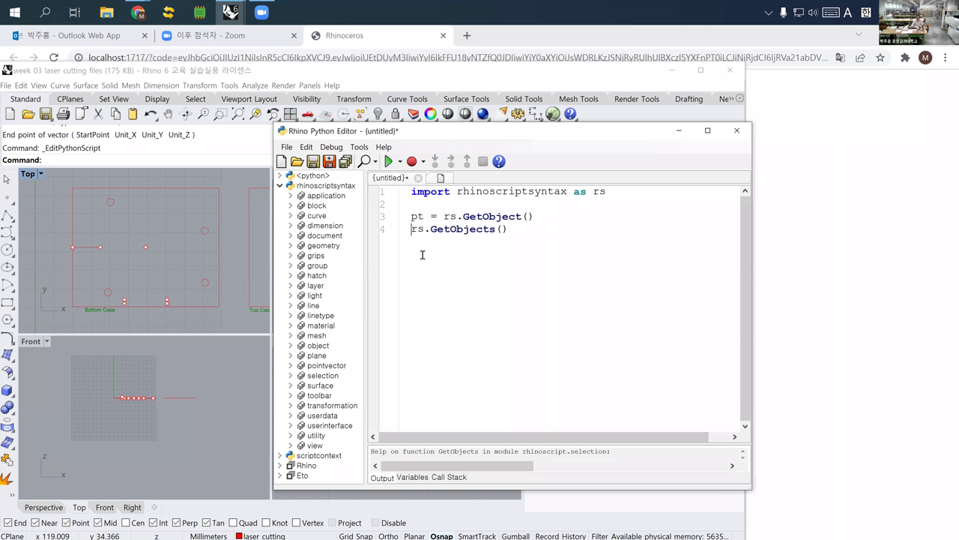
pyautogui.write('pt')
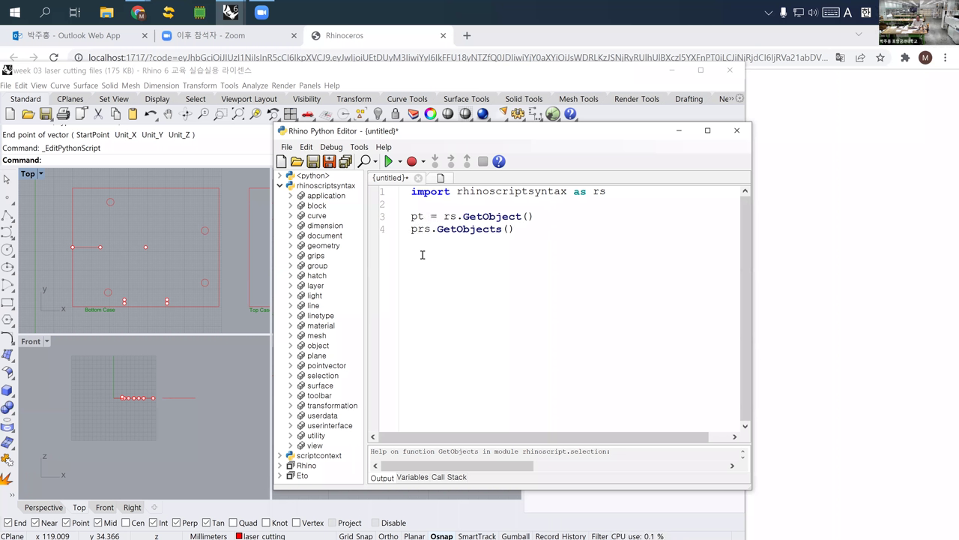
pyautogui.write('s')
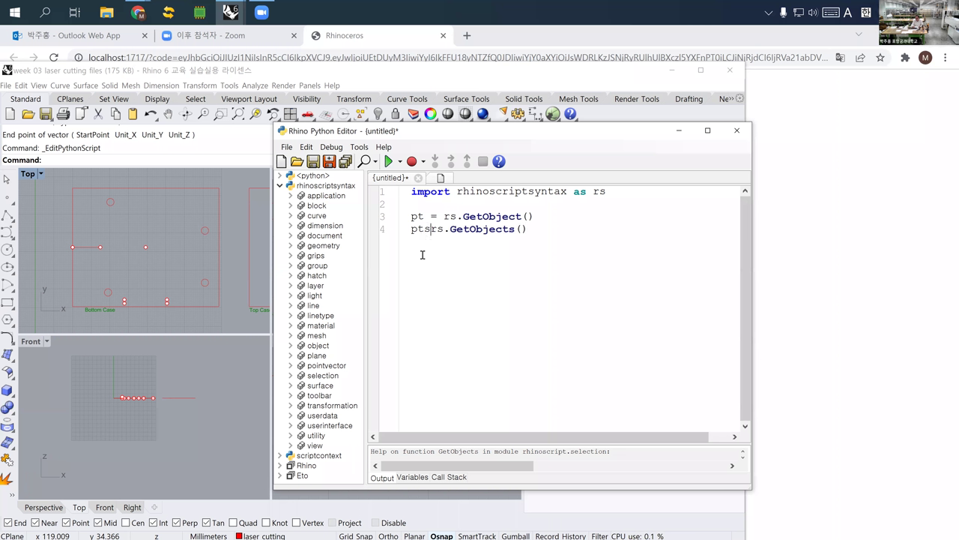
pyautogui.write(' =')
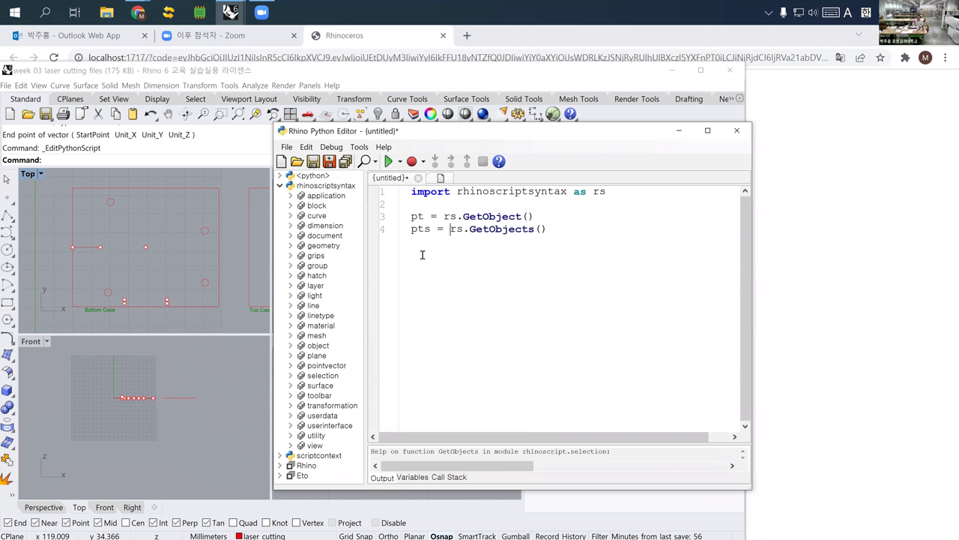
# Add two lines at the end of the script, print pt and print pts
pyautogui.click(564, 238)
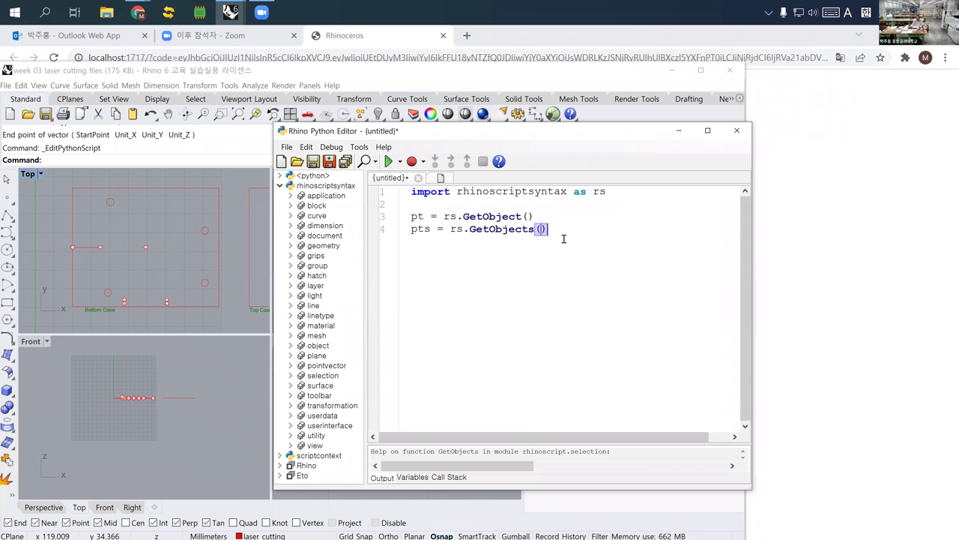
pyautogui.press('Return')
pyautogui.write('prtin')
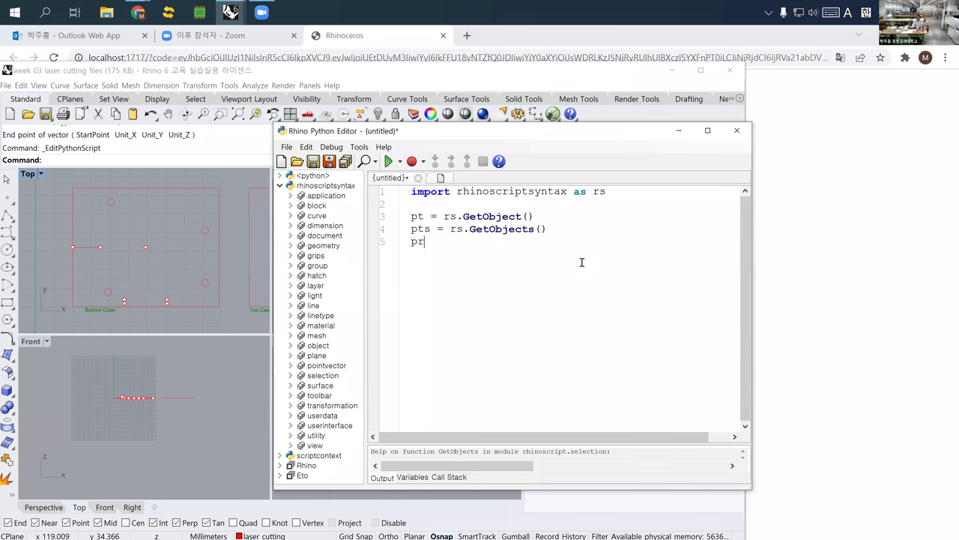
pyautogui.press('BackSpace')
pyautogui.press('BackSpace')
pyautogui.press('BackSpace')
pyautogui.write('int pt')
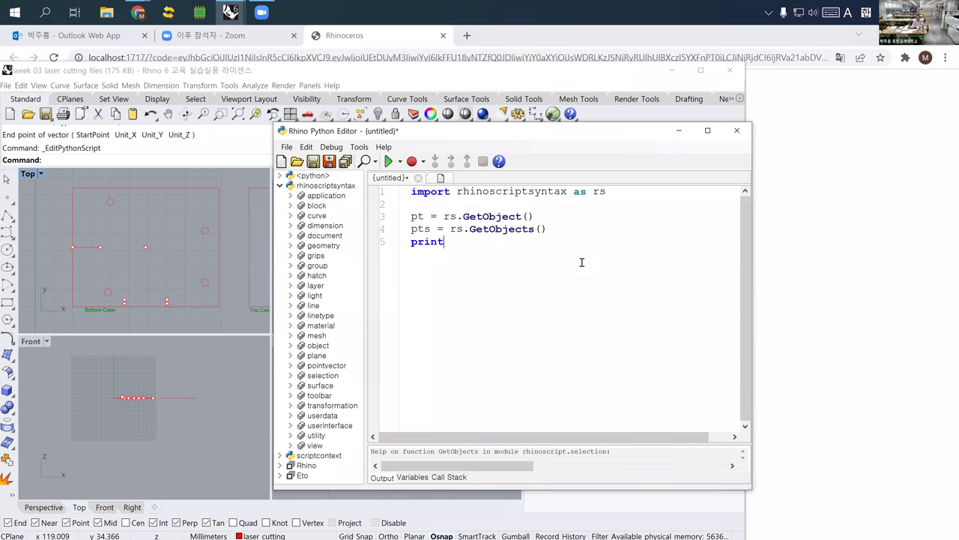
pyautogui.press('Return')
pyautogui.write('print pts')
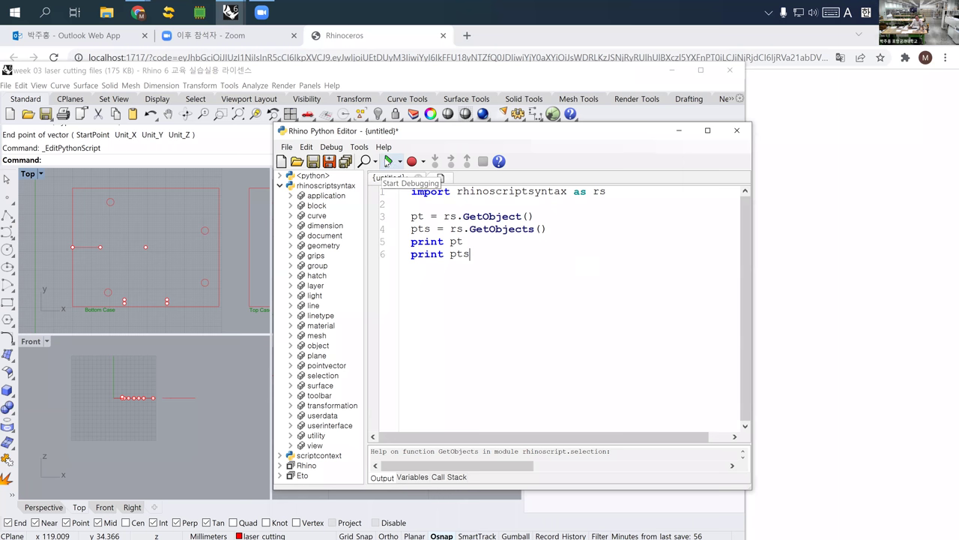
# Run the script, picking the lower-left slot point as the single object and the two upper slot points above Bottom Case as the multiple objects
pyautogui.click(388, 162)
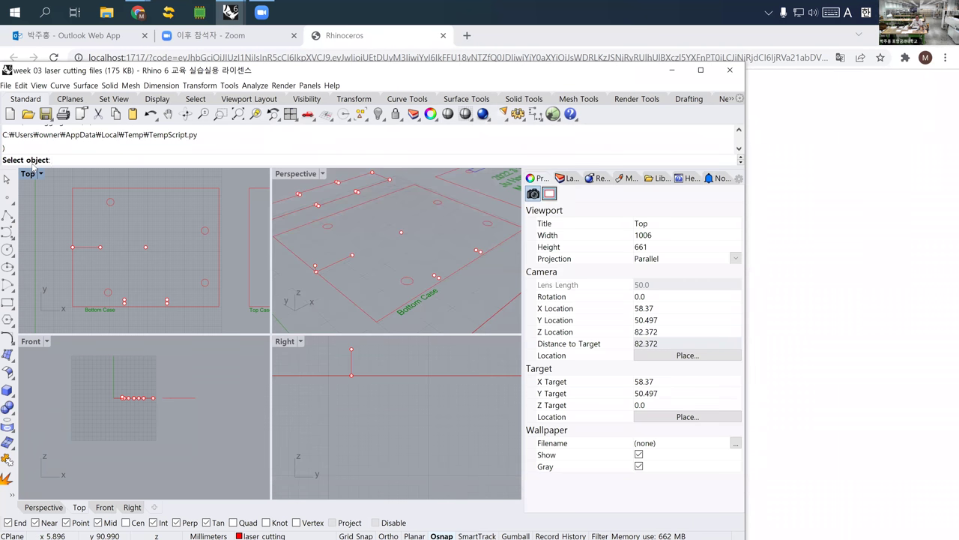
pyautogui.scroll(5, 111, 288)
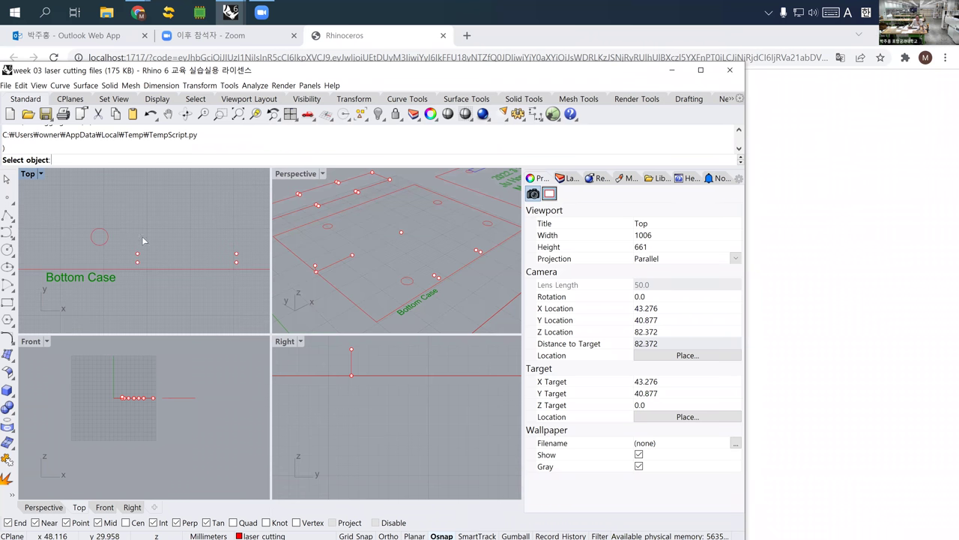
pyautogui.rightClick(138, 261)
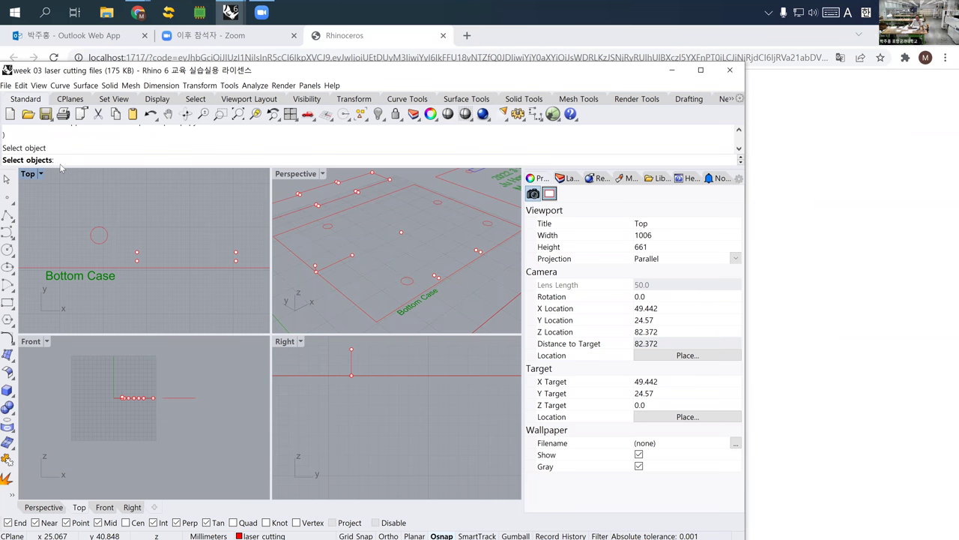
pyautogui.click(137, 254)
pyautogui.click(234, 254)
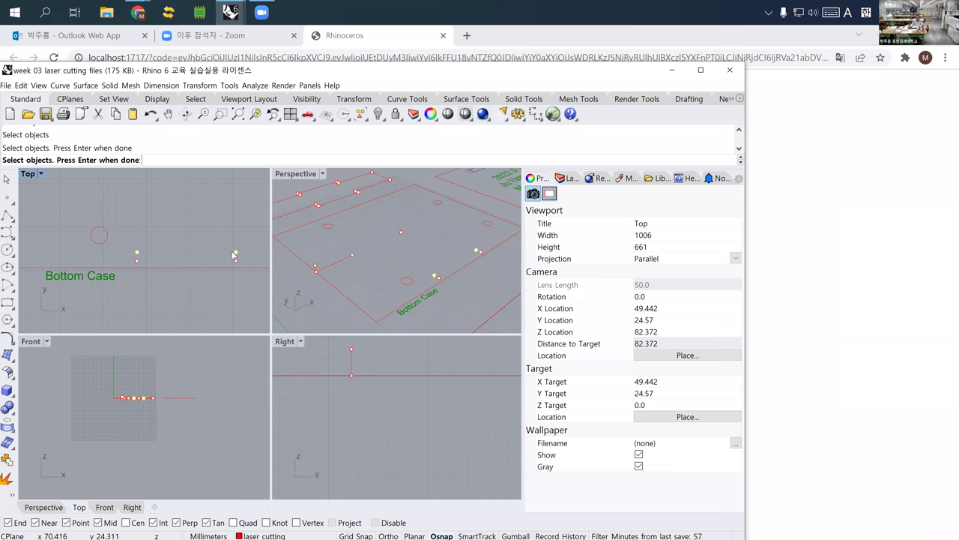
pyautogui.press('Return')
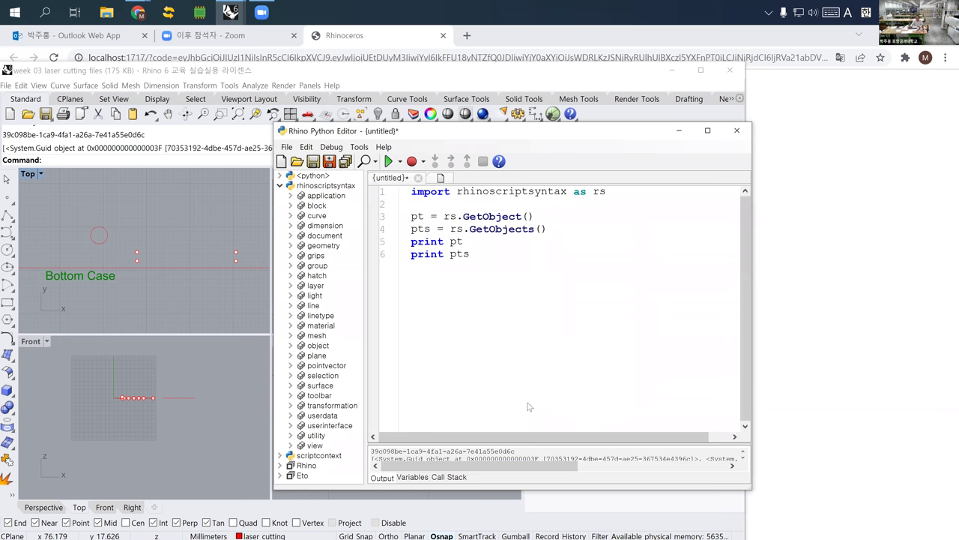
# Enlarge the script output area and inspect the object details of the lower-left slot point to compare its ID with the printed one
pyautogui.moveTo(528, 443); pyautogui.dragTo(524, 381)
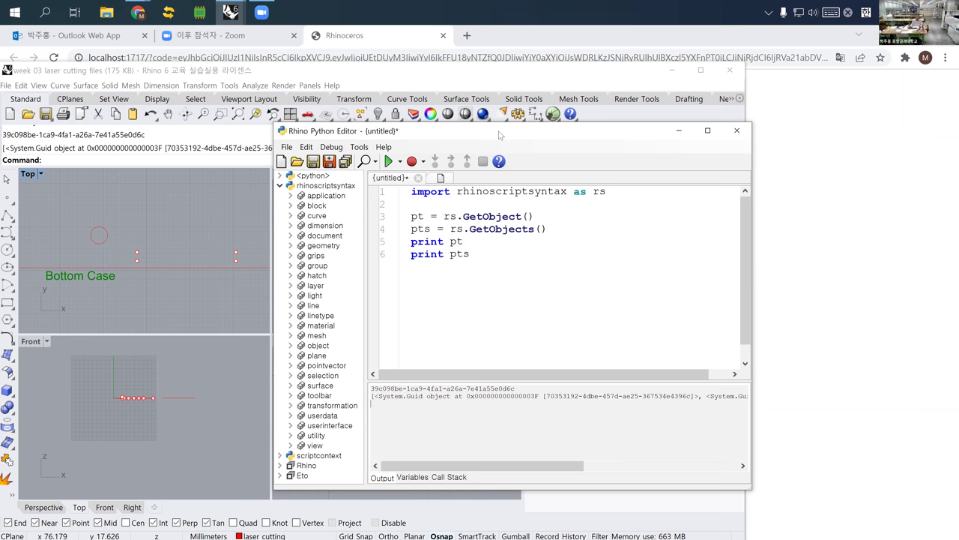
pyautogui.moveTo(501, 135); pyautogui.dragTo(272, 316)
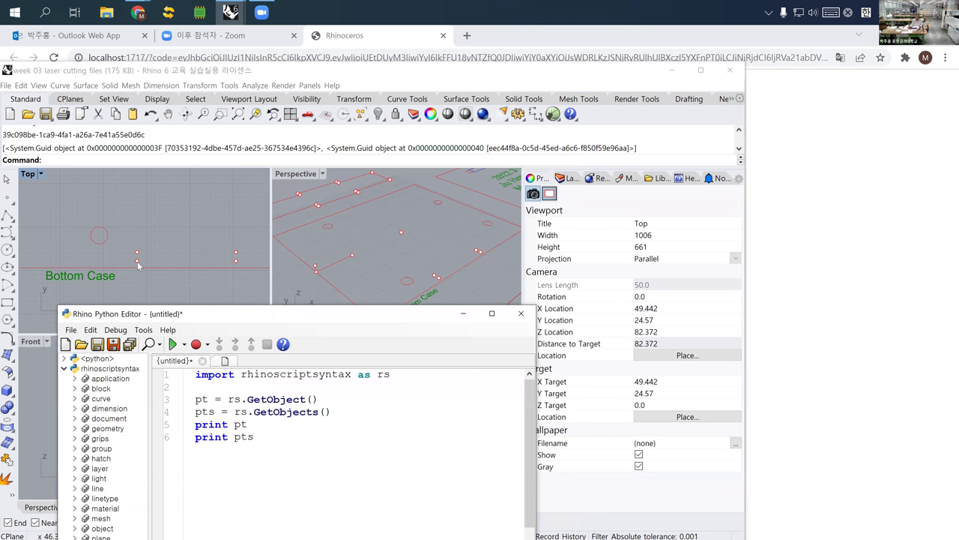
pyautogui.click(137, 262)
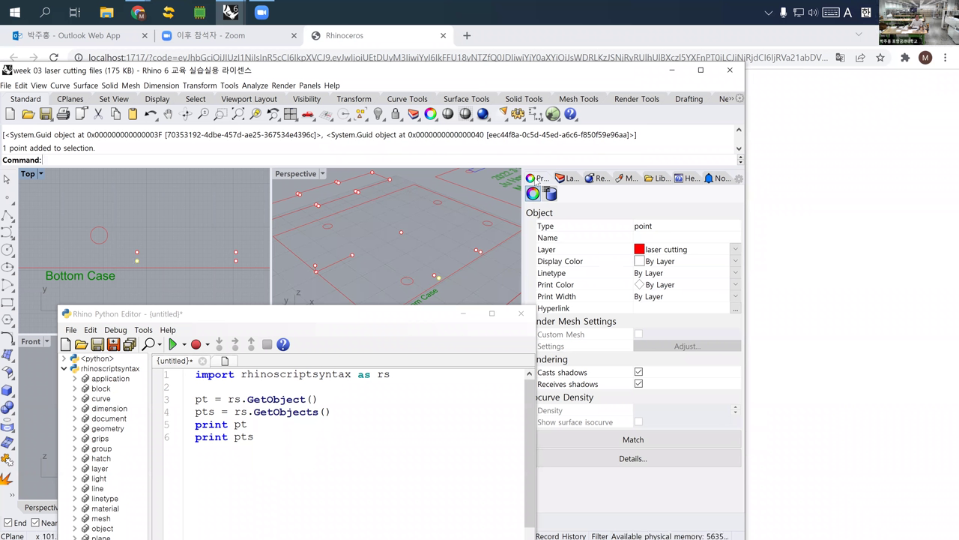
pyautogui.click(629, 458)
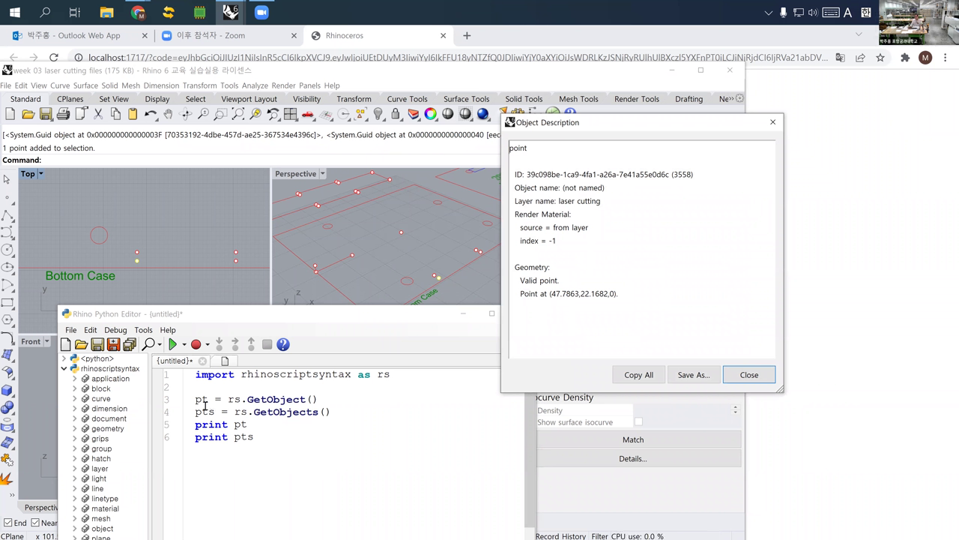
pyautogui.click(773, 122)
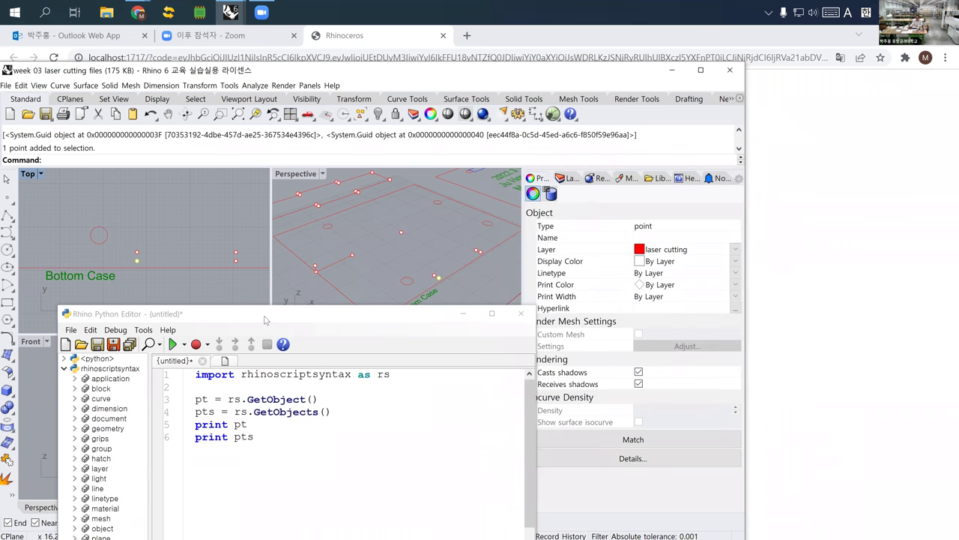
pyautogui.click(266, 321)
pyautogui.moveTo(420, 314); pyautogui.dragTo(646, 267)
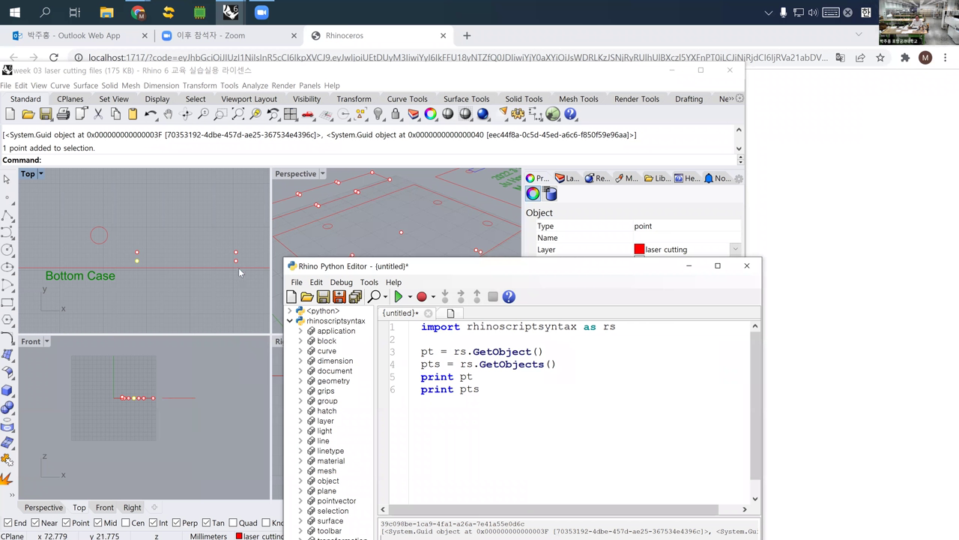
# Replace all code below the import line with a new variable named top2points
pyautogui.moveTo(583, 343); pyautogui.dragTo(559, 394)
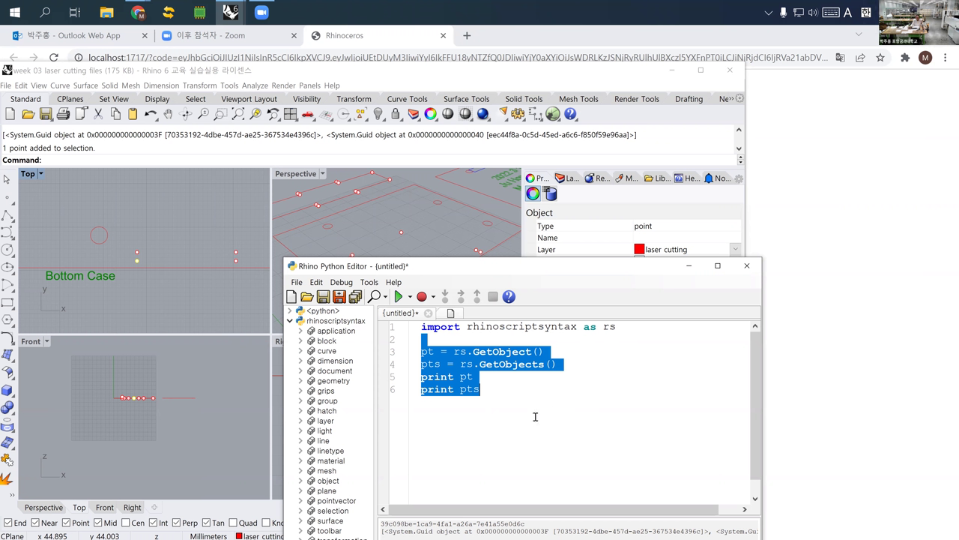
pyautogui.click(515, 406)
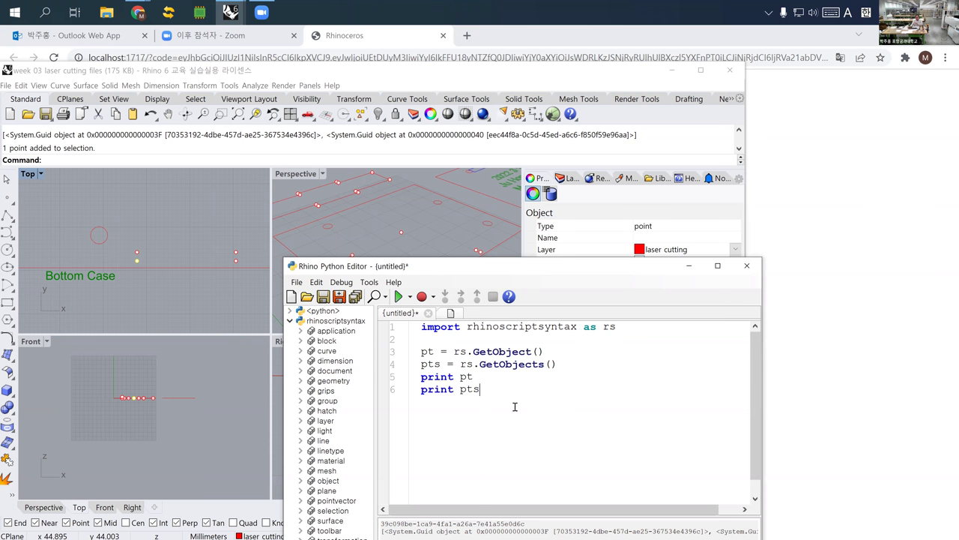
pyautogui.moveTo(490, 388); pyautogui.dragTo(418, 358)
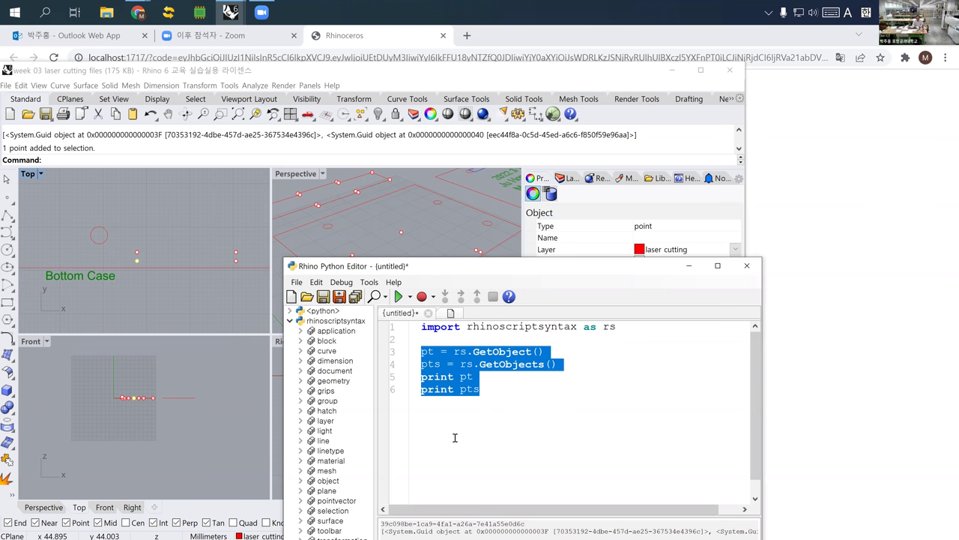
pyautogui.write('pts1')
pyautogui.press('BackSpace')
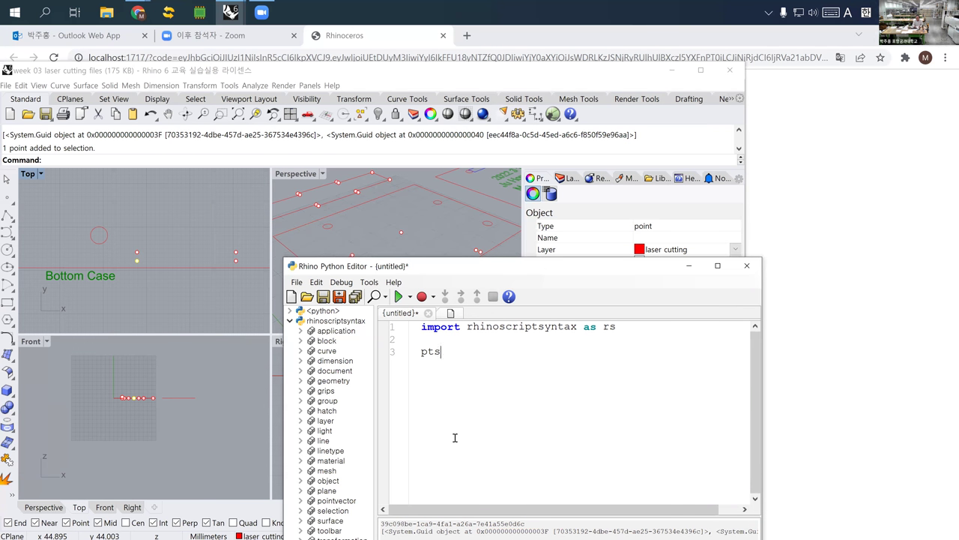
pyautogui.press('BackSpace')
pyautogui.press('BackSpace')
pyautogui.press('BackSpace')
pyautogui.write('topPts')
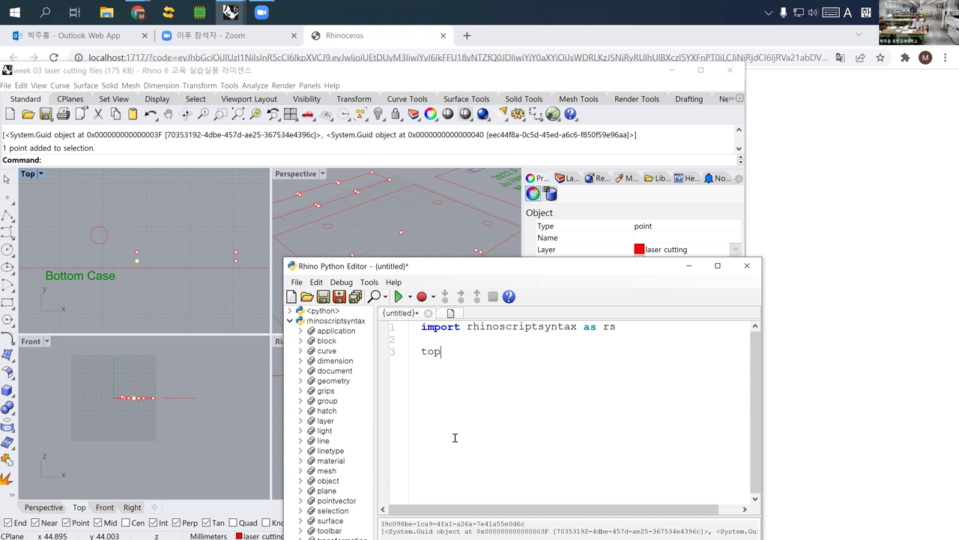
pyautogui.press('BackSpace')
pyautogui.press('BackSpace')
pyautogui.press('BackSpace')
pyautogui.write('2points ')
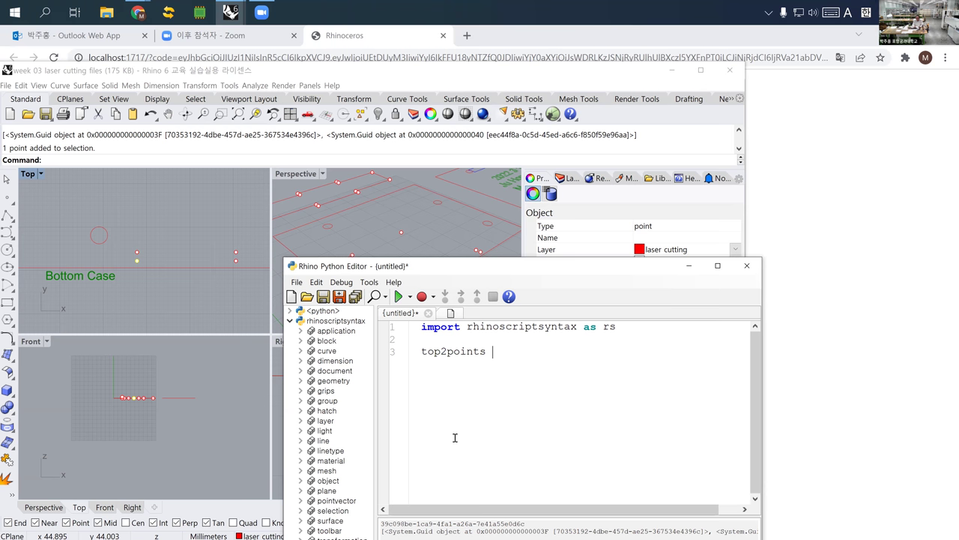
# Assign rs.GetObjects() to top2points
pyautogui.write('= rs.')
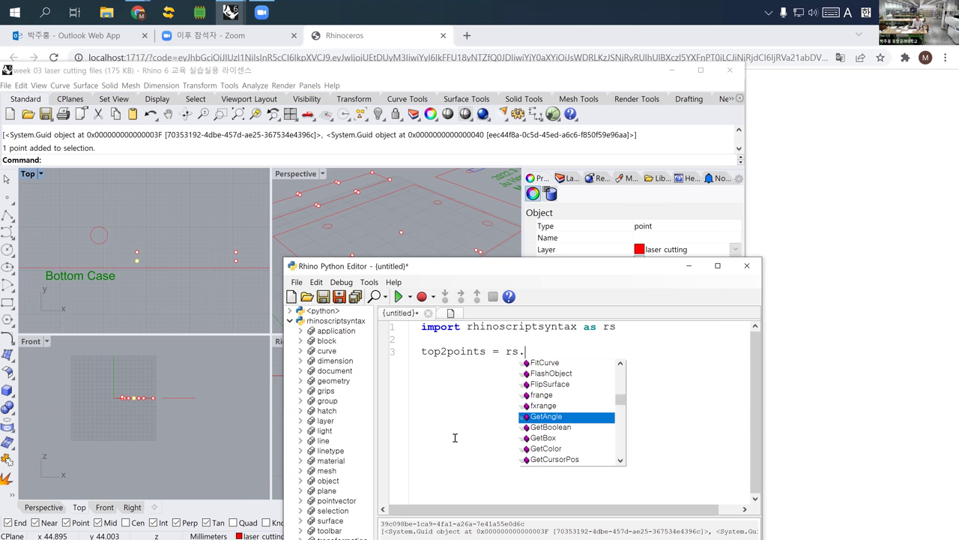
pyautogui.write('getob')
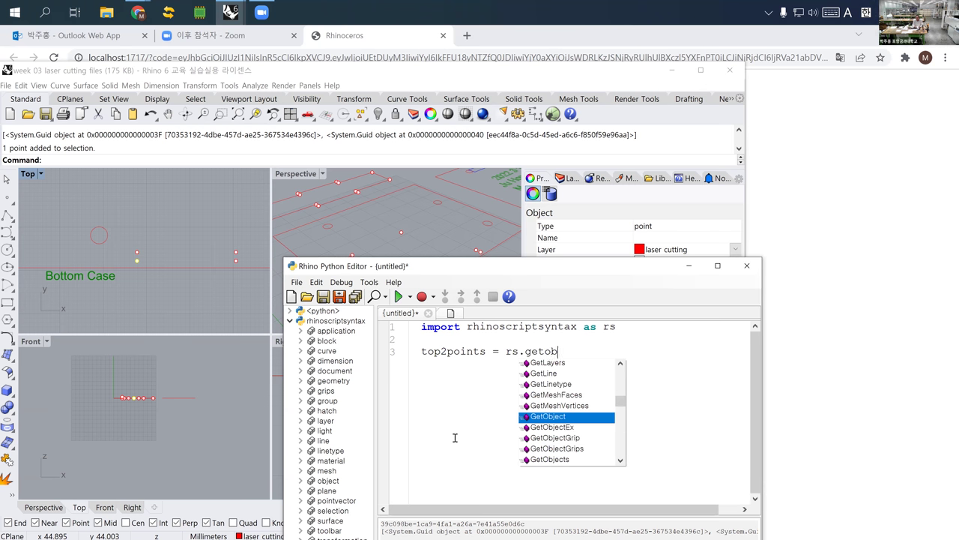
pyautogui.write('jects')
pyautogui.press('BackSpace')
pyautogui.press('BackSpace')
pyautogui.press('BackSpace')
pyautogui.write('c')
pyautogui.press('Down')
pyautogui.press('Down')
pyautogui.press('Down')
pyautogui.press('Down')
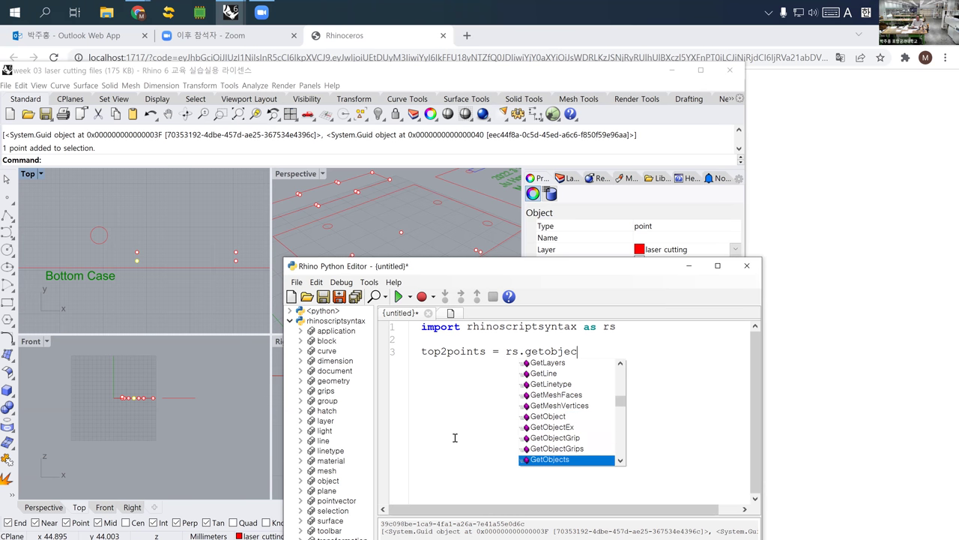
pyautogui.write('(')
pyautogui.press('End')
# Add the line bottom2points = rs.GetObjects(), followed by a blank line
pyautogui.press('Return')
pyautogui.write('bott')
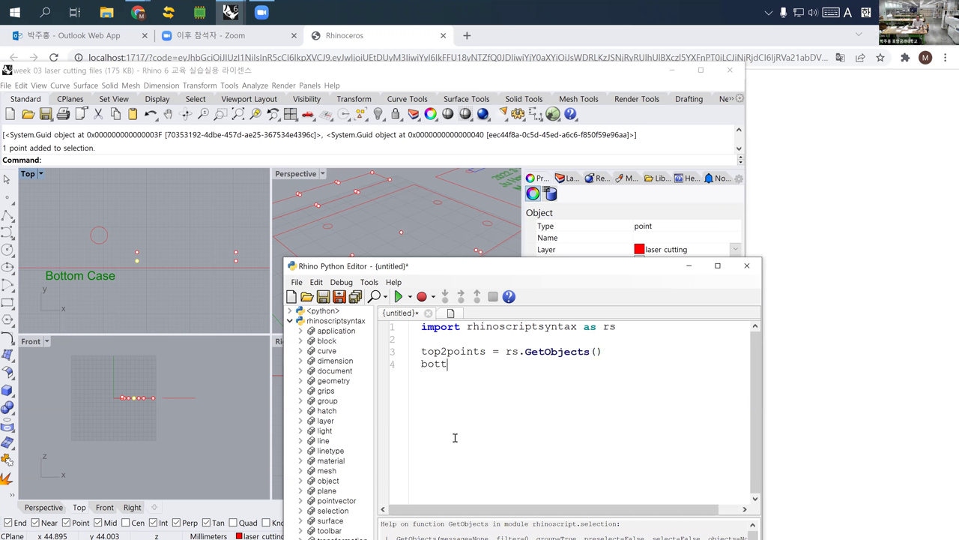
pyautogui.write('om2points')
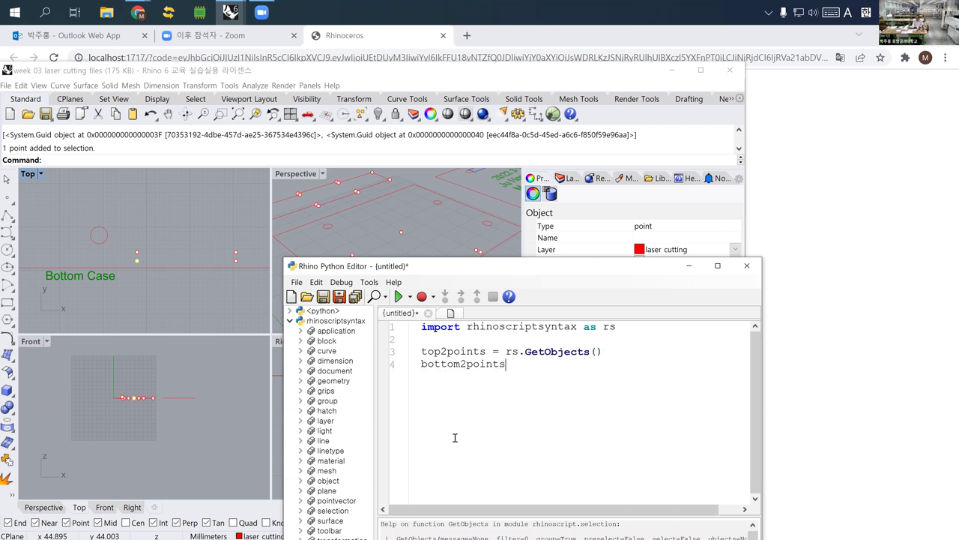
pyautogui.write(' = rs.G')
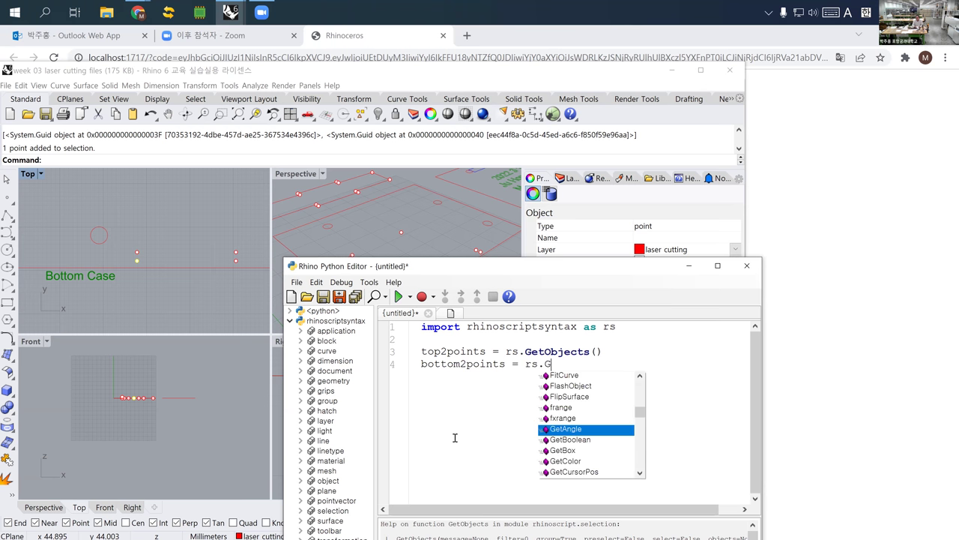
pyautogui.write('eto')
pyautogui.press('Down')
pyautogui.press('Down')
pyautogui.press('Down')
pyautogui.press('Down')
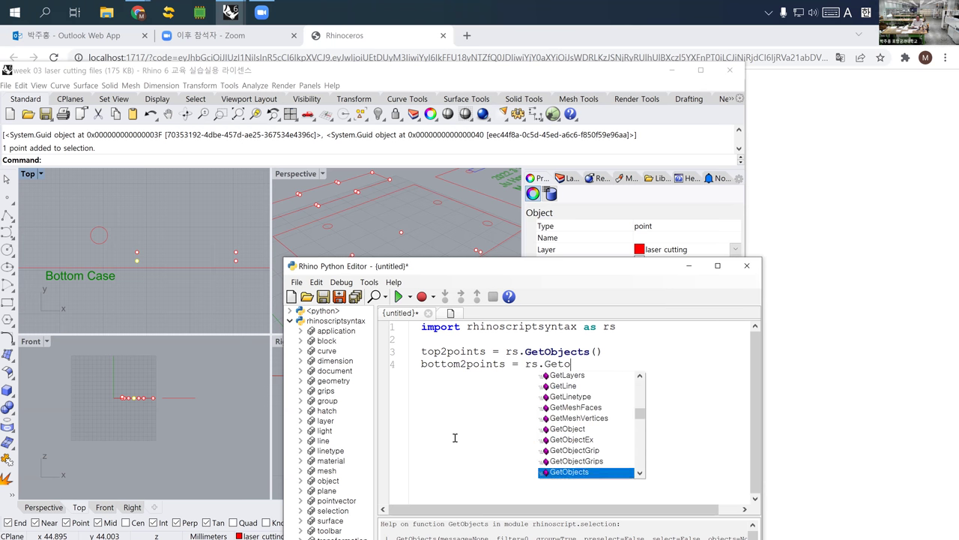
pyautogui.write('(')
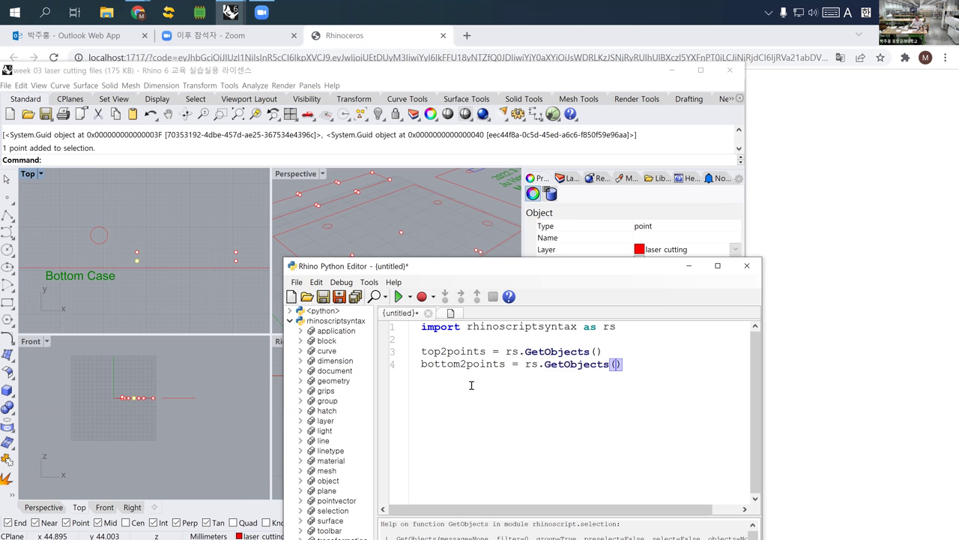
pyautogui.click(649, 368)
pyautogui.press('Return')
pyautogui.press('Return')
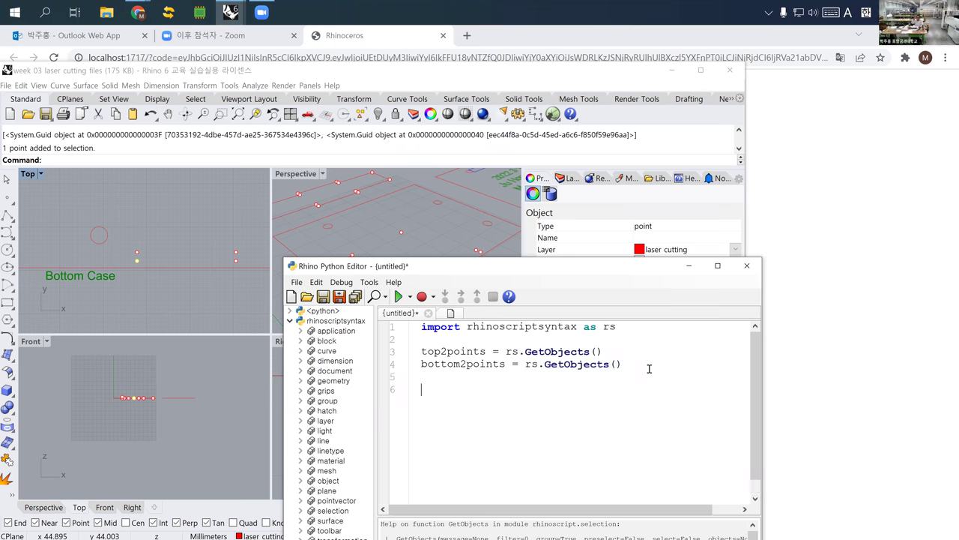
pyautogui.write('rs.')
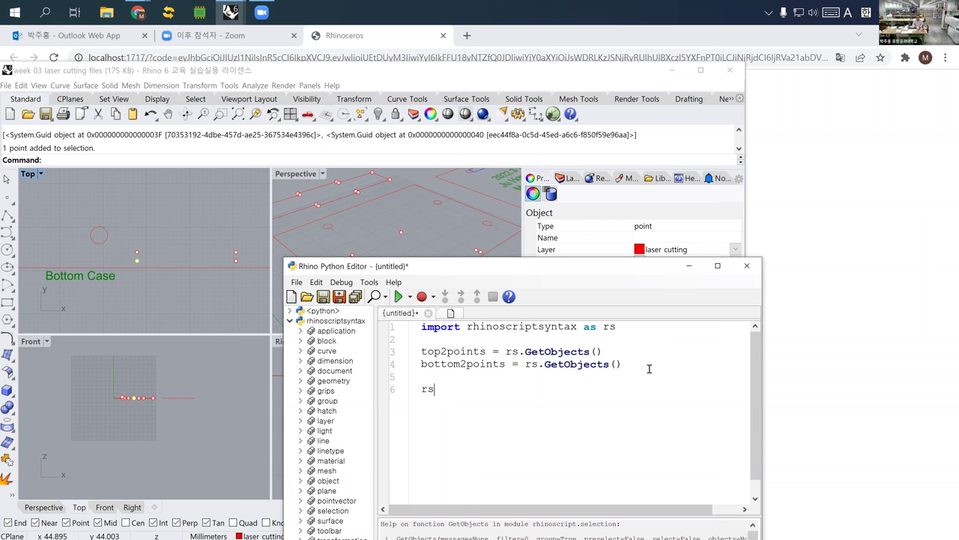
pyautogui.press('BackSpace')
pyautogui.press('BackSpace')
pyautogui.press('BackSpace')
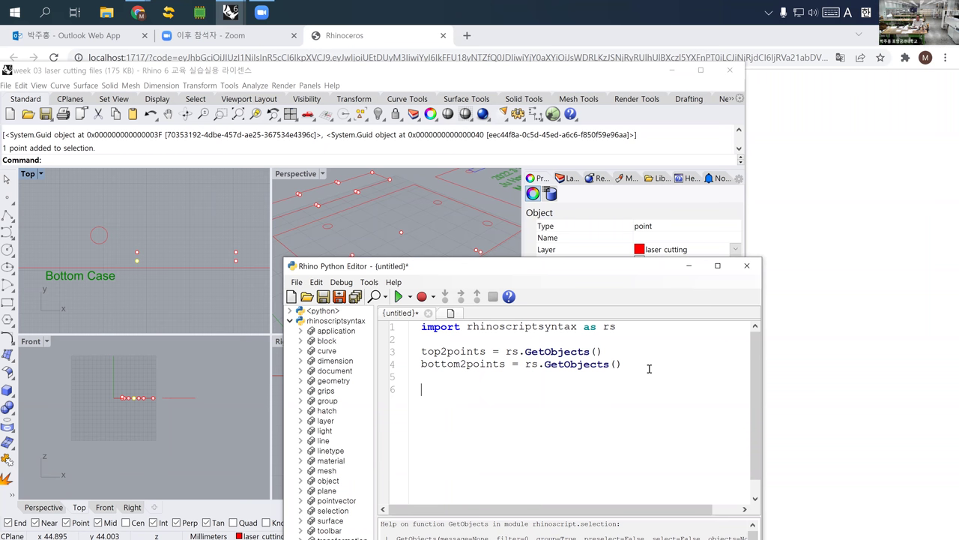
pyautogui.write('t')
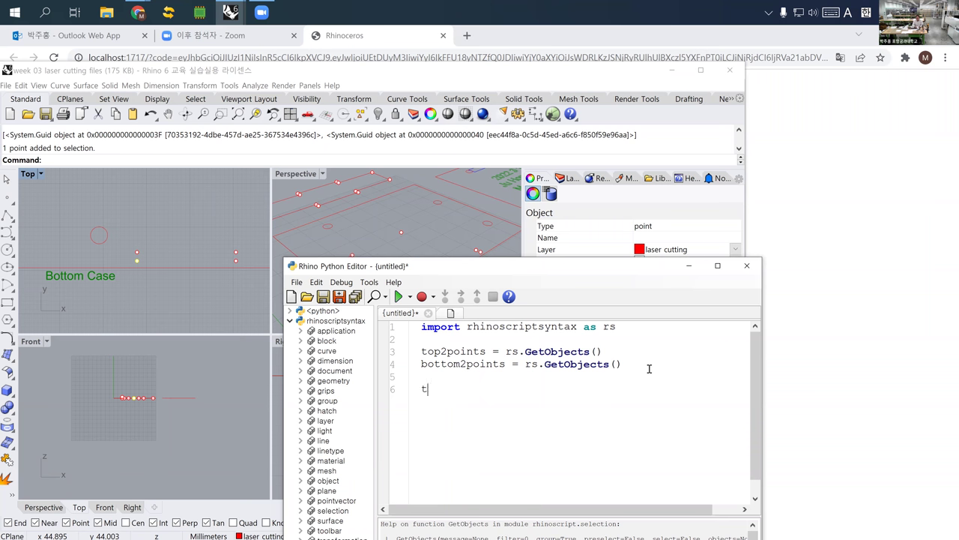
pyautogui.write('o')
pyautogui.press('BackSpace')
pyautogui.press('BackSpace')
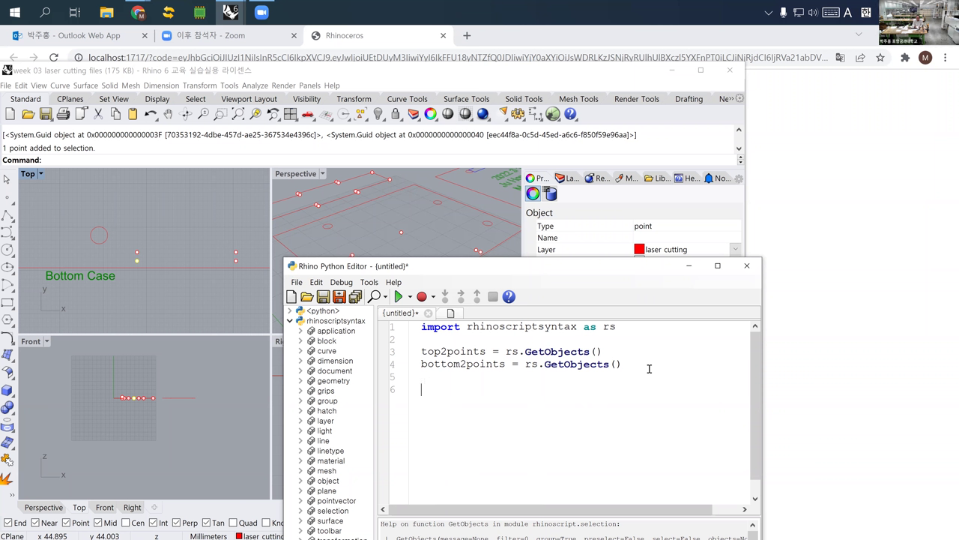
# Begin the line t2p = rs.MoveObjects( below the point selections and enlarge the output area showing the function's help
pyautogui.write('t2p = rs.')
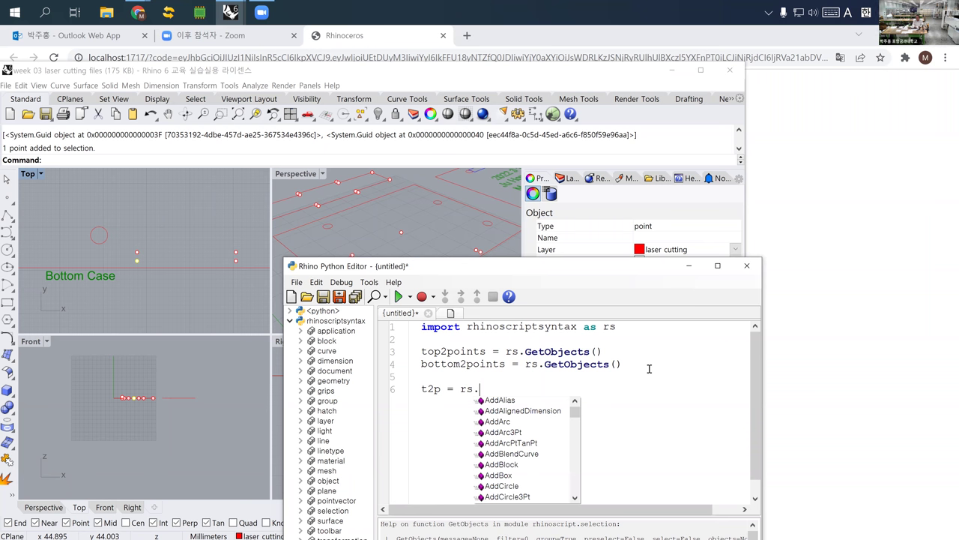
pyautogui.write('moveo')
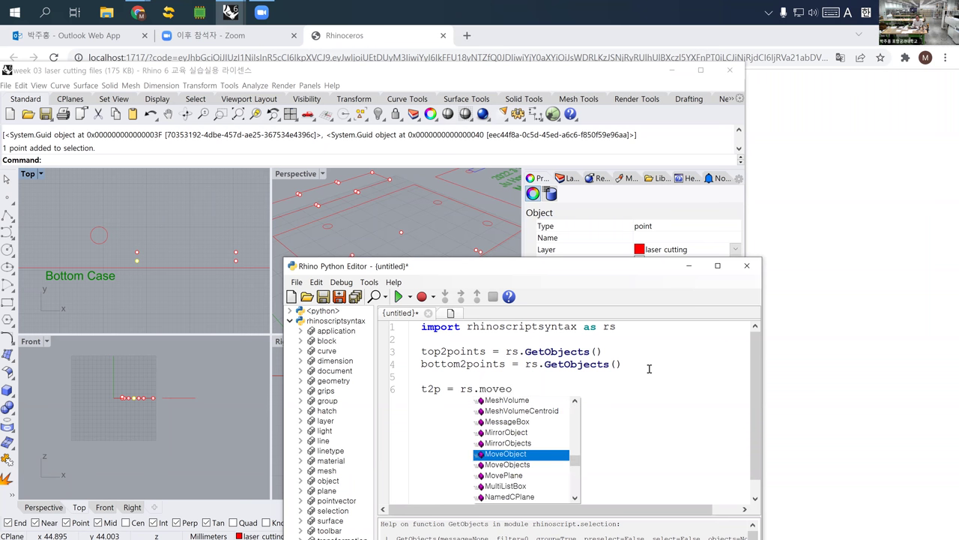
pyautogui.press('Down')
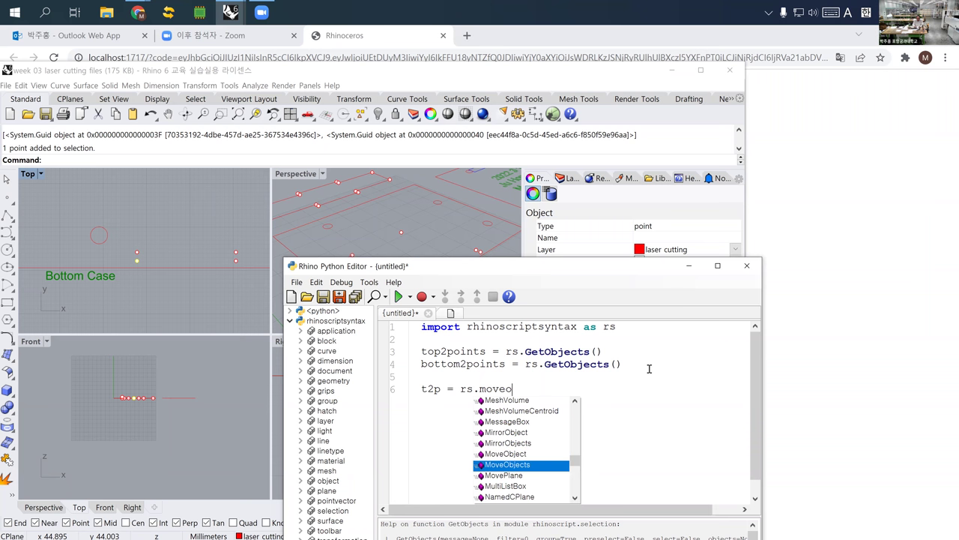
pyautogui.write('(')
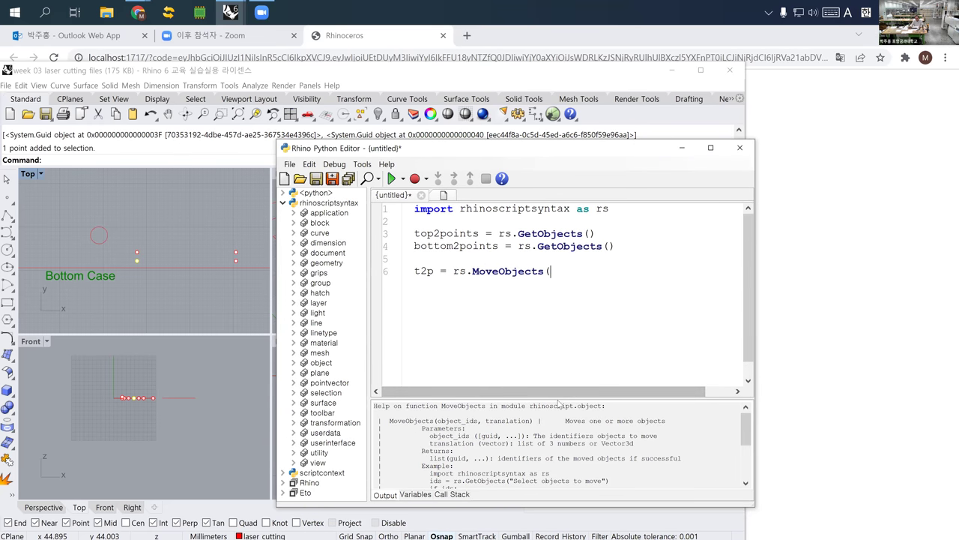
pyautogui.moveTo(562, 400); pyautogui.dragTo(554, 366)
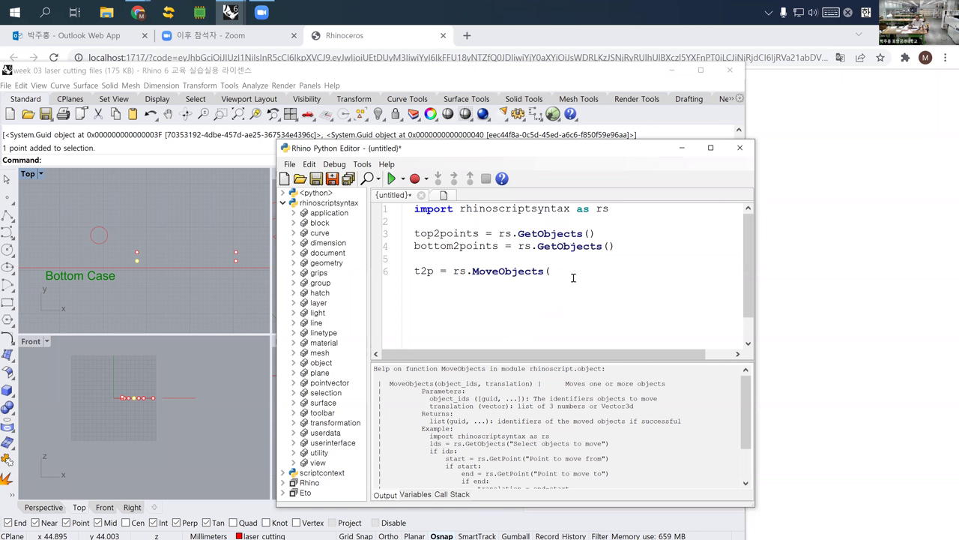
# Erase the MoveObjects call back to rs and re-enter it from the autocomplete suggestions, ending with an open parenthesis
pyautogui.press('BackSpace')
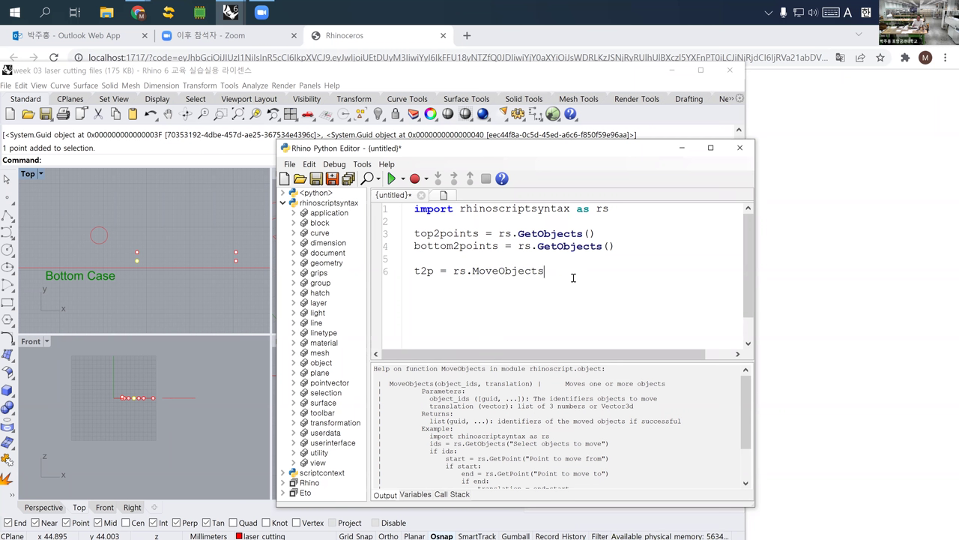
pyautogui.press('BackSpace')
pyautogui.press('BackSpace')
pyautogui.press('BackSpace')
pyautogui.press('BackSpace')
pyautogui.press('BackSpace')
pyautogui.press('BackSpace')
pyautogui.press('BackSpace')
pyautogui.press('BackSpace')
pyautogui.press('BackSpace')
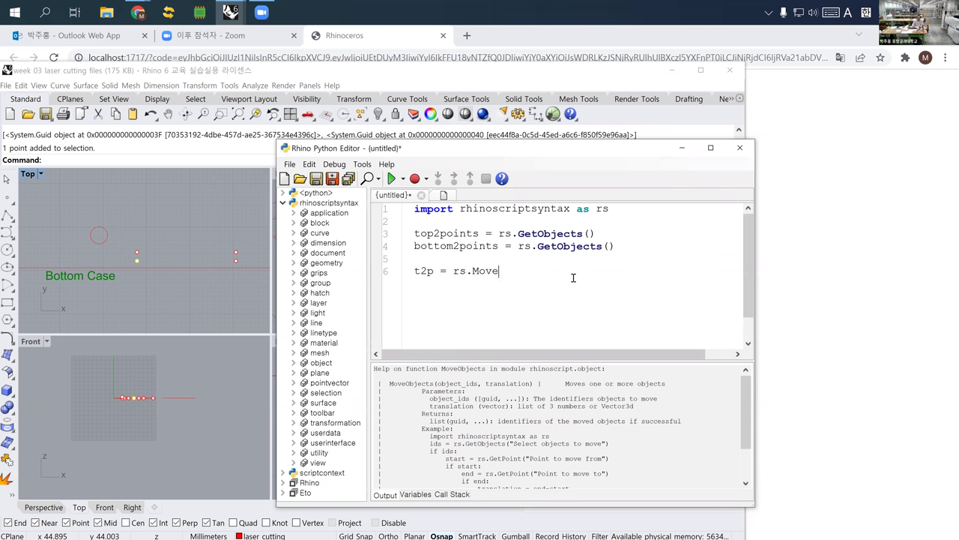
pyautogui.press('BackSpace')
pyautogui.press('BackSpace')
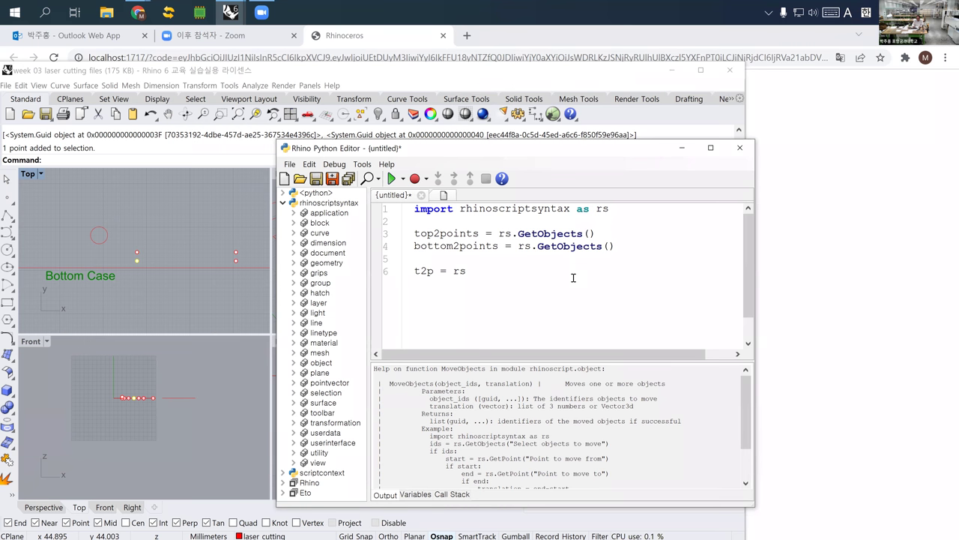
pyautogui.hotkey('ctrl', 'space')
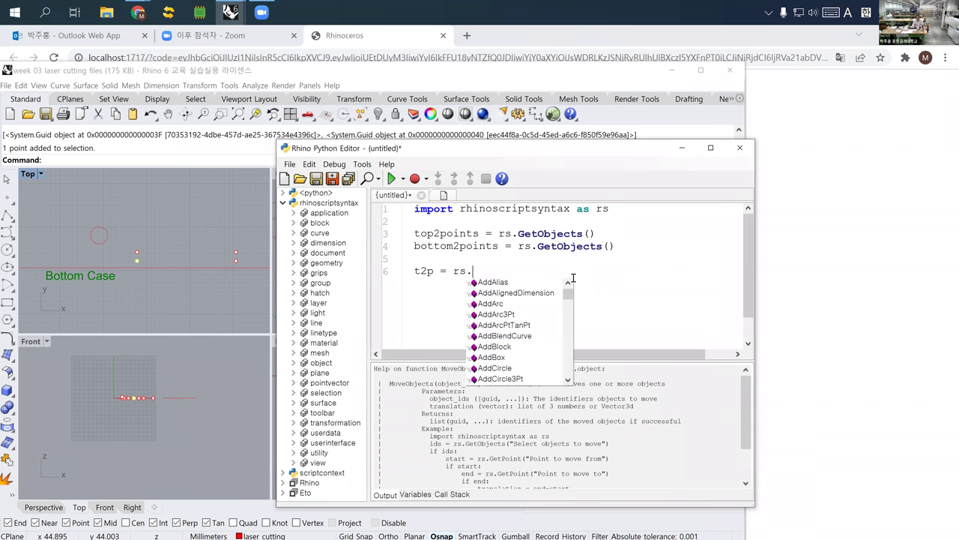
pyautogui.write('move')
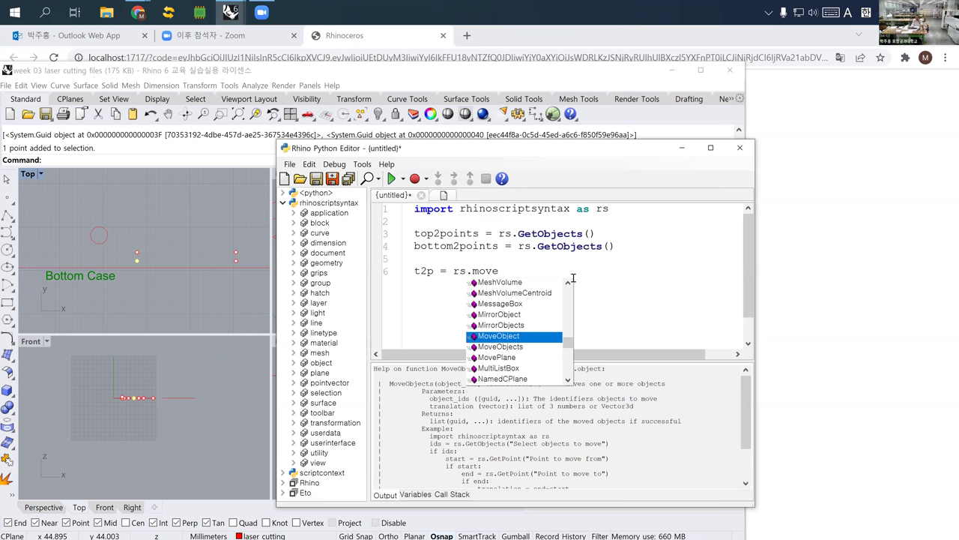
pyautogui.press('Down')
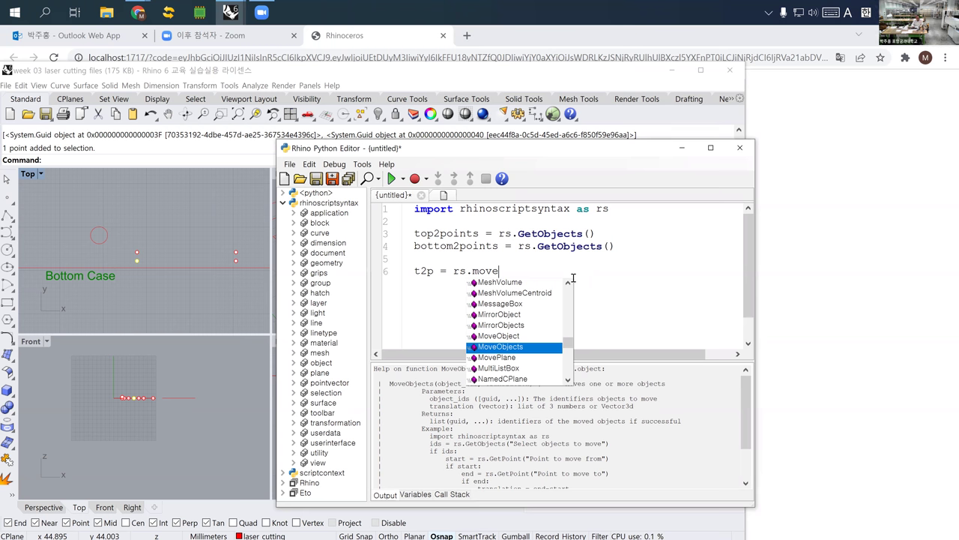
pyautogui.press('Return')
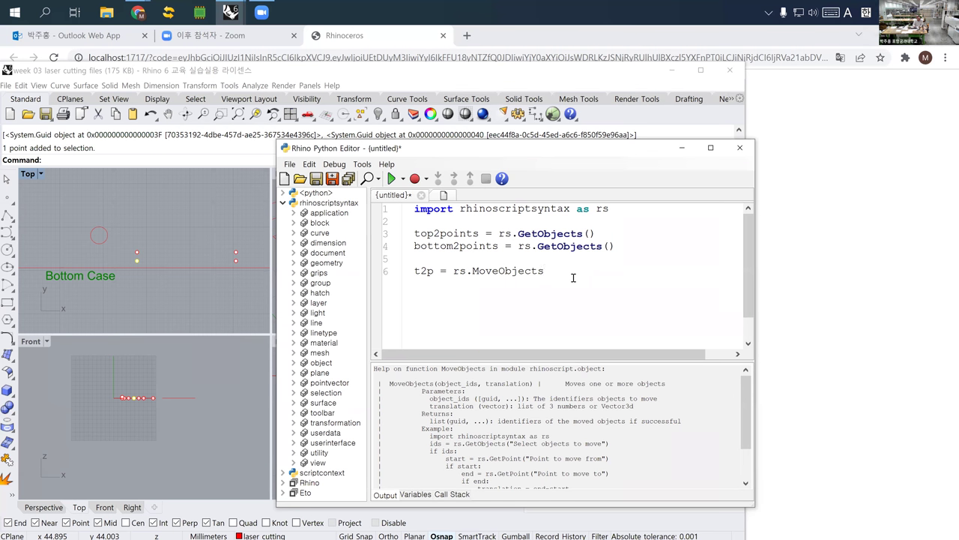
pyautogui.write('(')
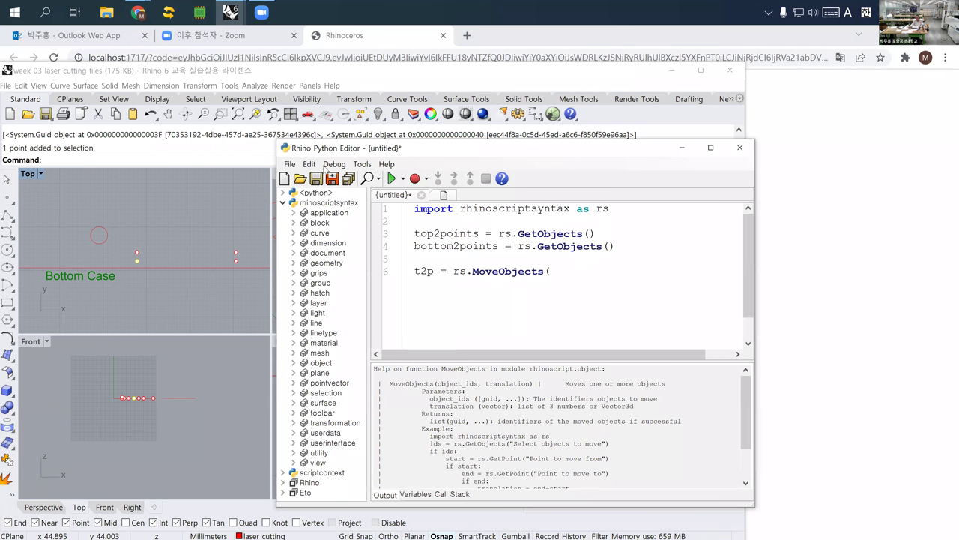
# Open the online RhinoScriptSyntax help, search the modules for "move" and view the MoveObjects entry
pyautogui.click(387, 164)
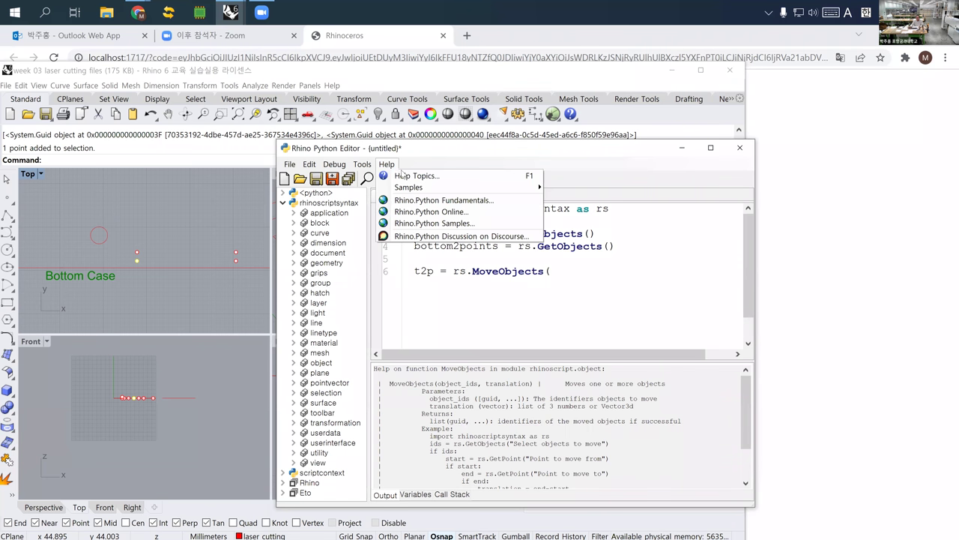
pyautogui.click(411, 177)
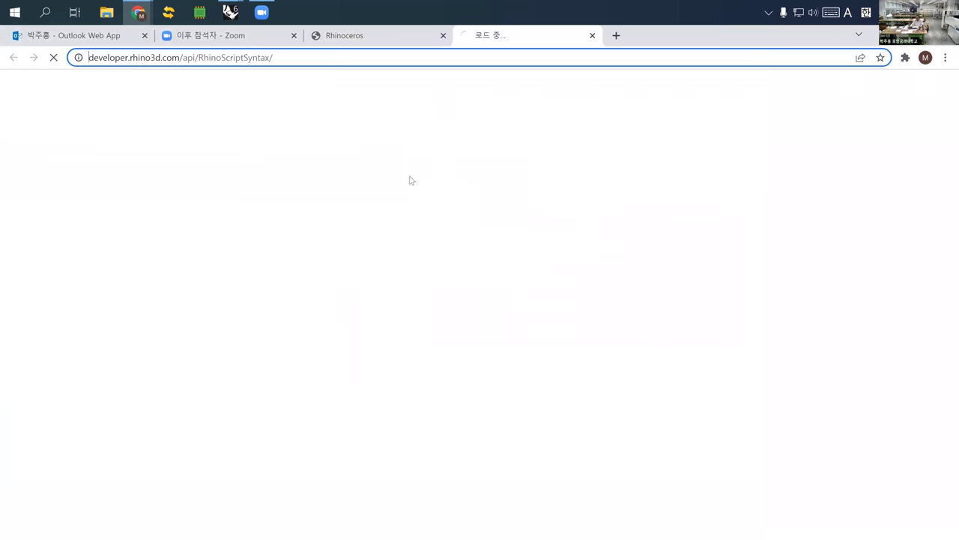
pyautogui.click(216, 188)
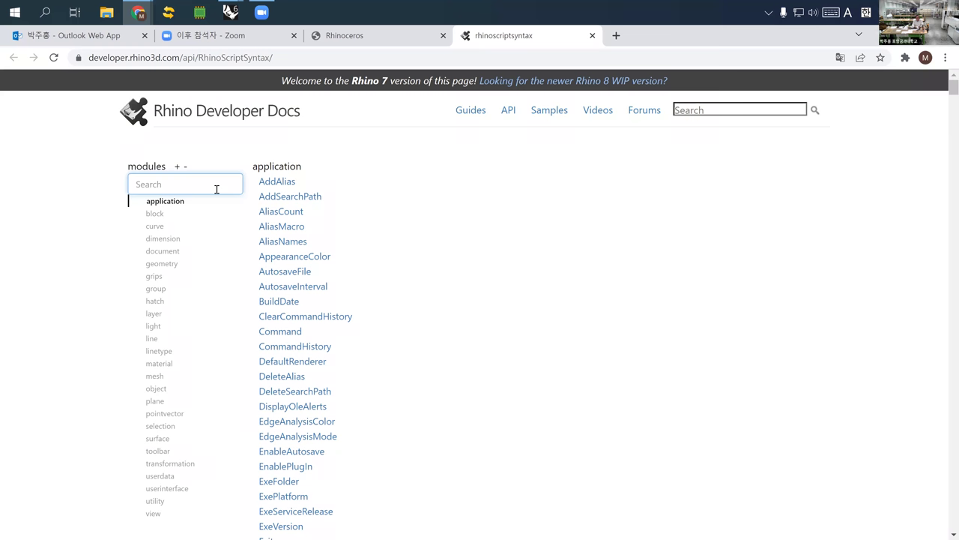
pyautogui.write('move')
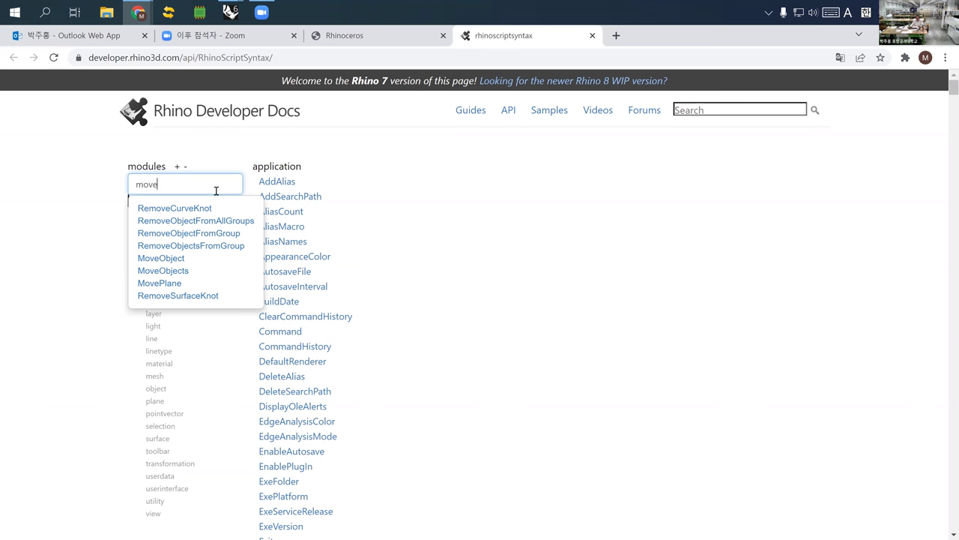
pyautogui.click(167, 271)
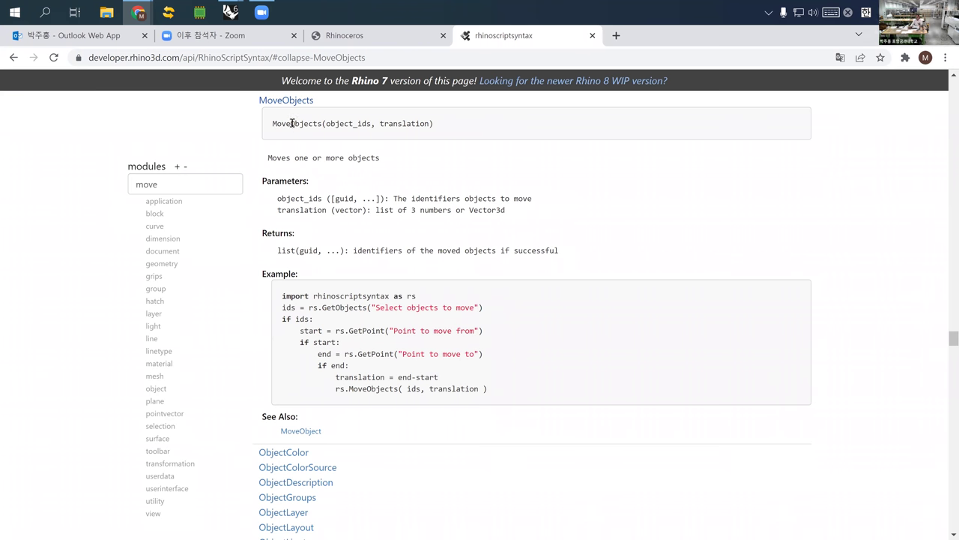
# Return to the Rhino Python Editor and complete the MoveObjects call with the arguments (ids, tranlation)
pyautogui.moveTo(232, 18)
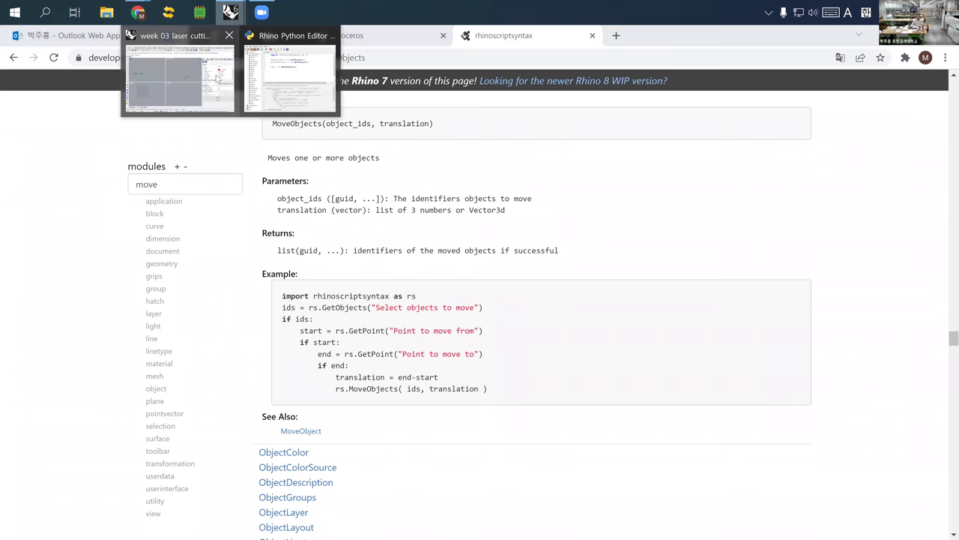
pyautogui.hotkey('alt', 'Tab')
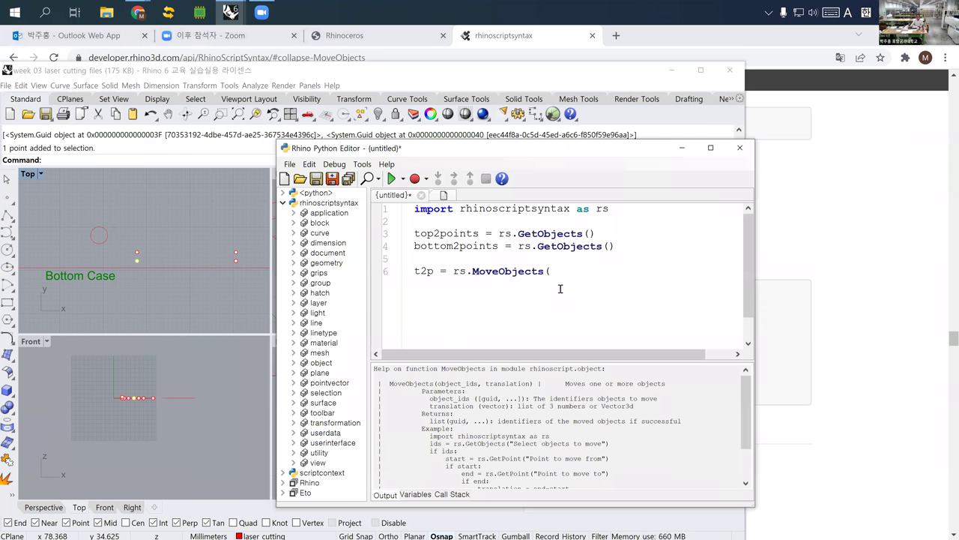
pyautogui.write('ids')
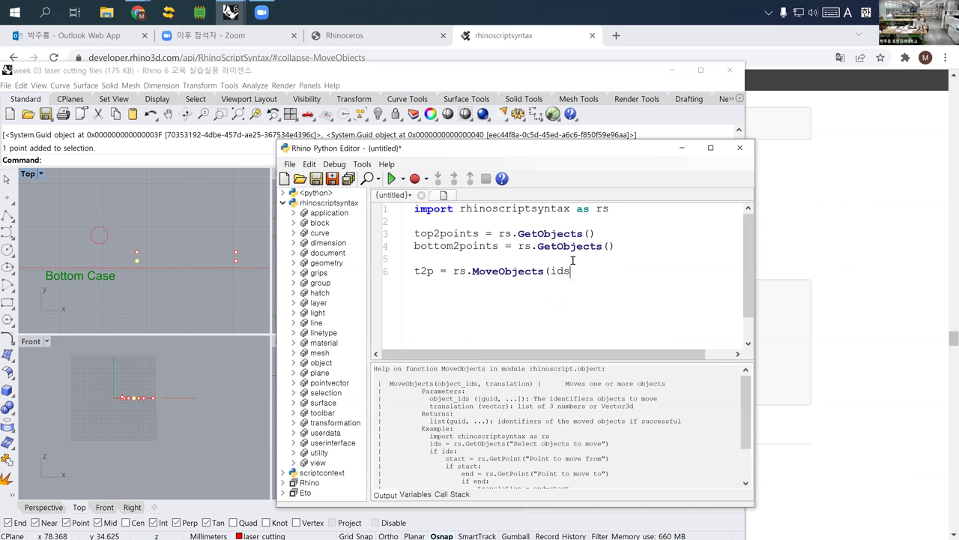
pyautogui.write(', tra')
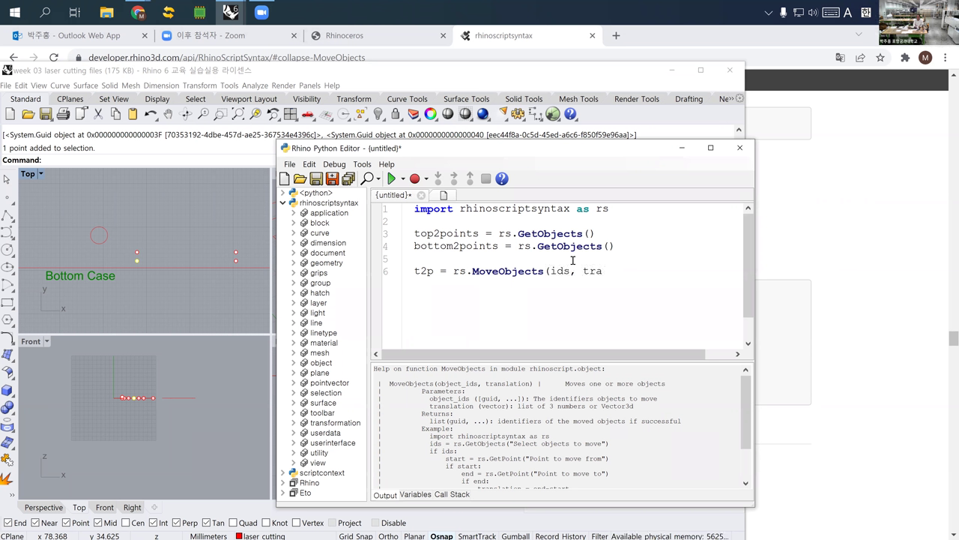
pyautogui.write('nlation)')
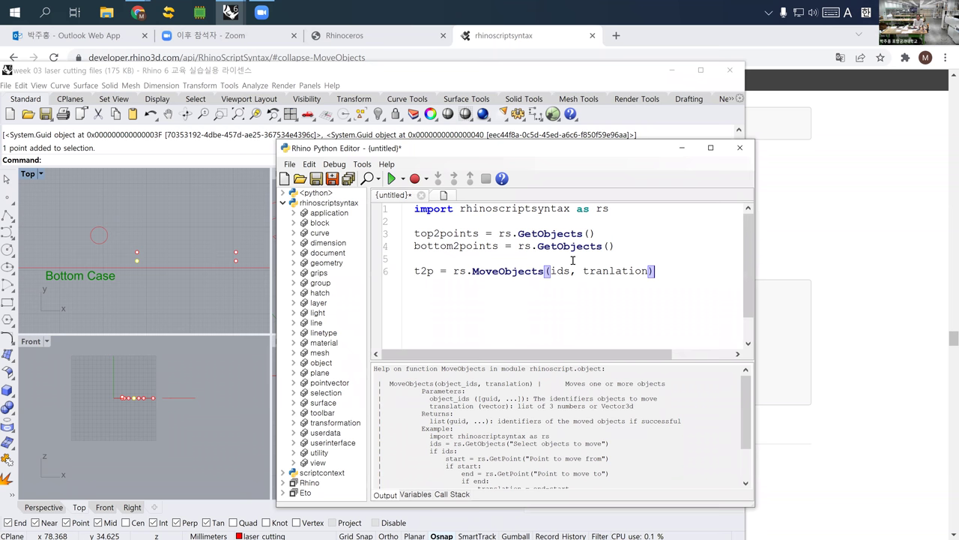
# Insert the line ids = top2points directly above the MoveObjects line
pyautogui.press('Home')
pyautogui.press('Return')
pyautogui.press('Up')
pyautogui.write('ids =')
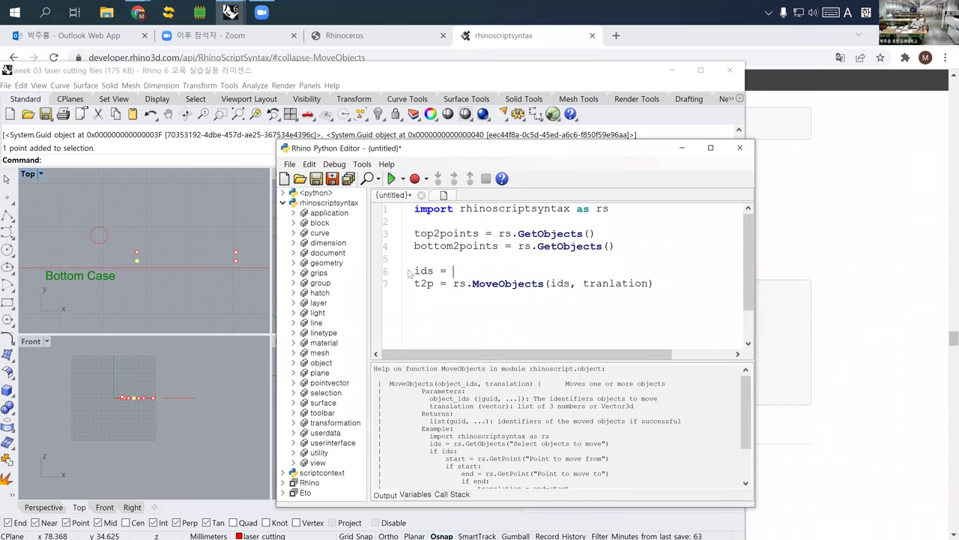
pyautogui.doubleClick(452, 233)
pyautogui.hotkey('ctrl', 'c')
pyautogui.click(455, 271)
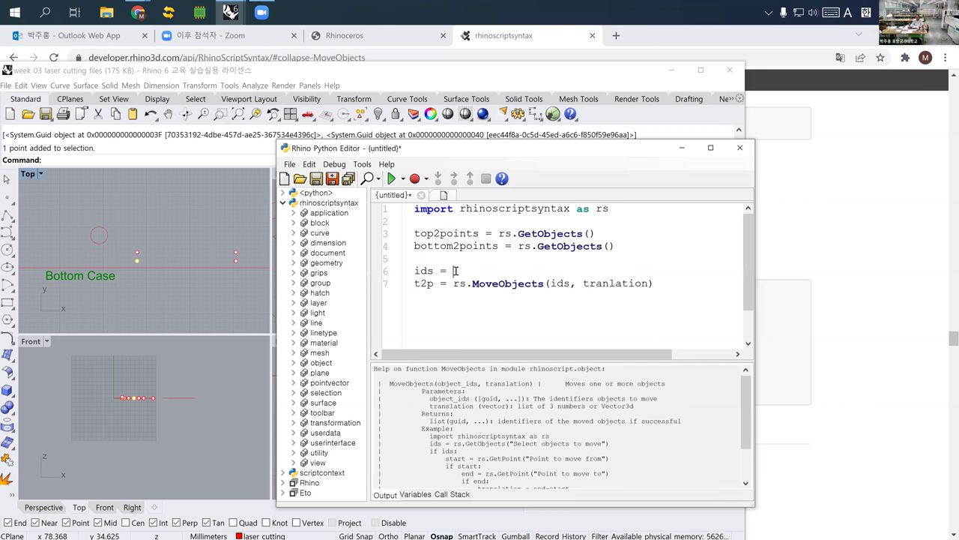
pyautogui.hotkey('ctrl', 'v')
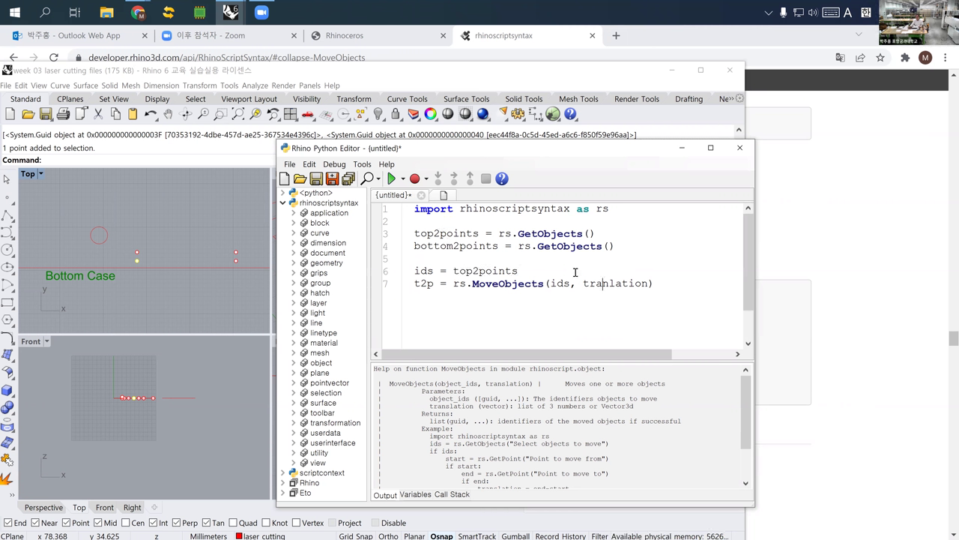
# Add the line translation = (0,0.5, 0) between the ids line and the MoveObjects line
pyautogui.press('Return')
pyautogui.write('translation = ')
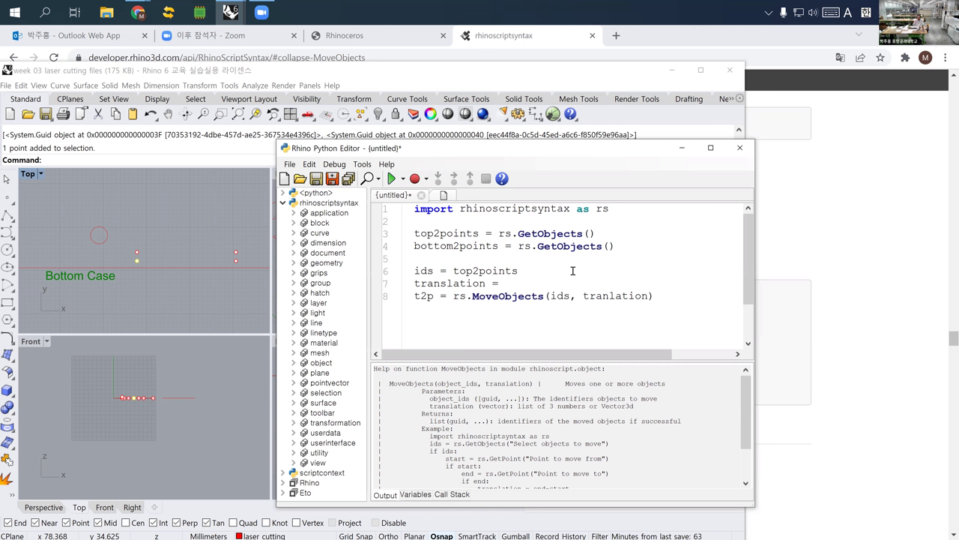
pyautogui.write('(0,')
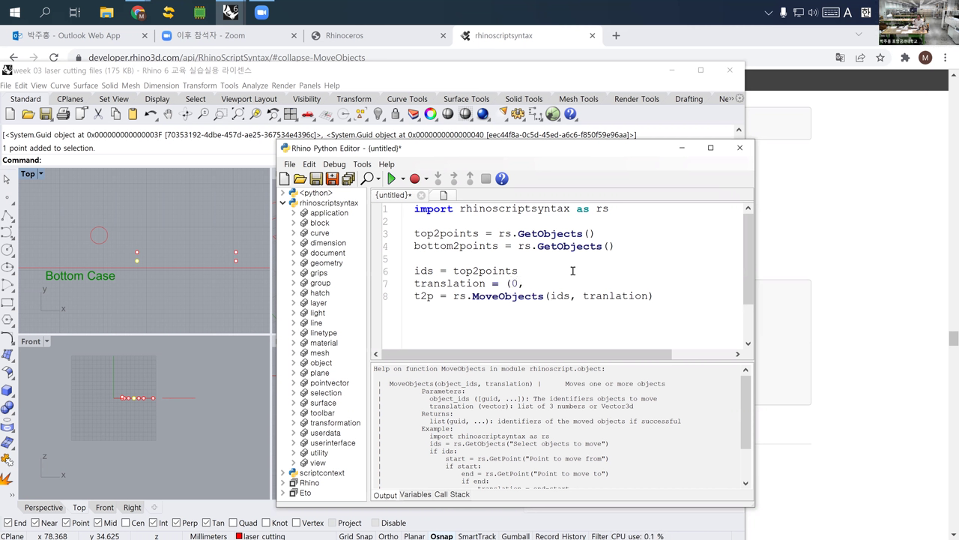
pyautogui.write('0.5, z')
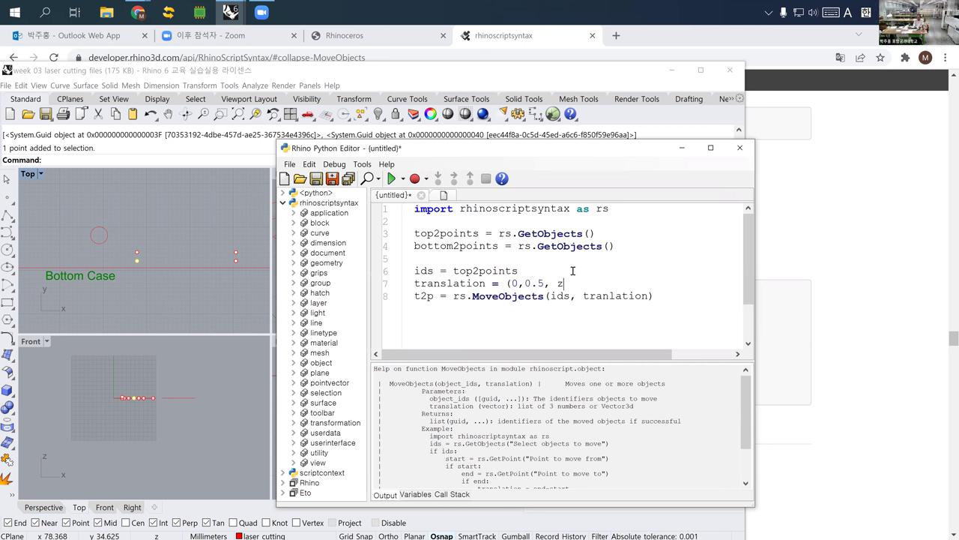
pyautogui.press('BackSpace')
pyautogui.write('0)')
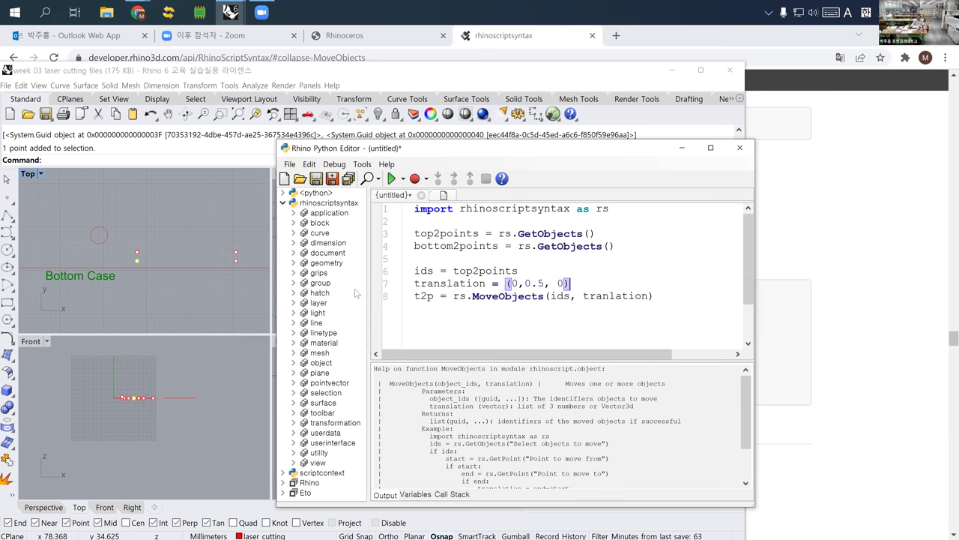
# Run the script, select the two upper points beside the Bottom Case label as the first set, and leave the second selection empty
pyautogui.click(391, 178)
pyautogui.moveTo(175, 257); pyautogui.dragTo(105, 255, button='right')
pyautogui.click(63, 255)
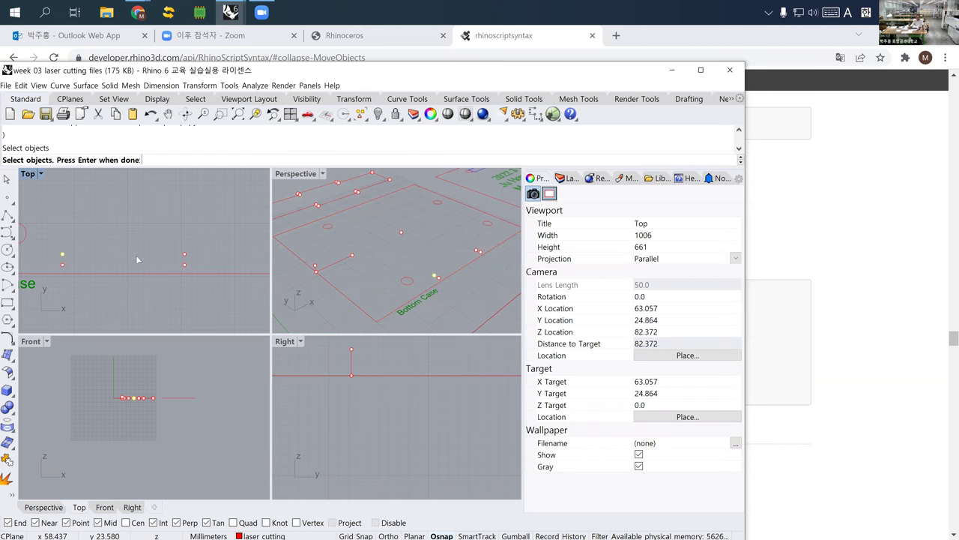
pyautogui.click(185, 254)
pyautogui.press('Return')
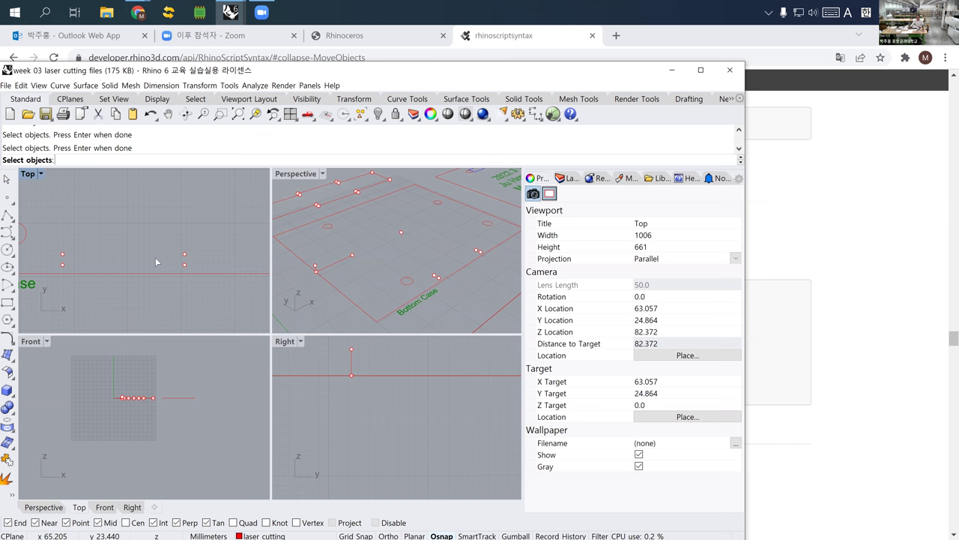
pyautogui.press('Return')
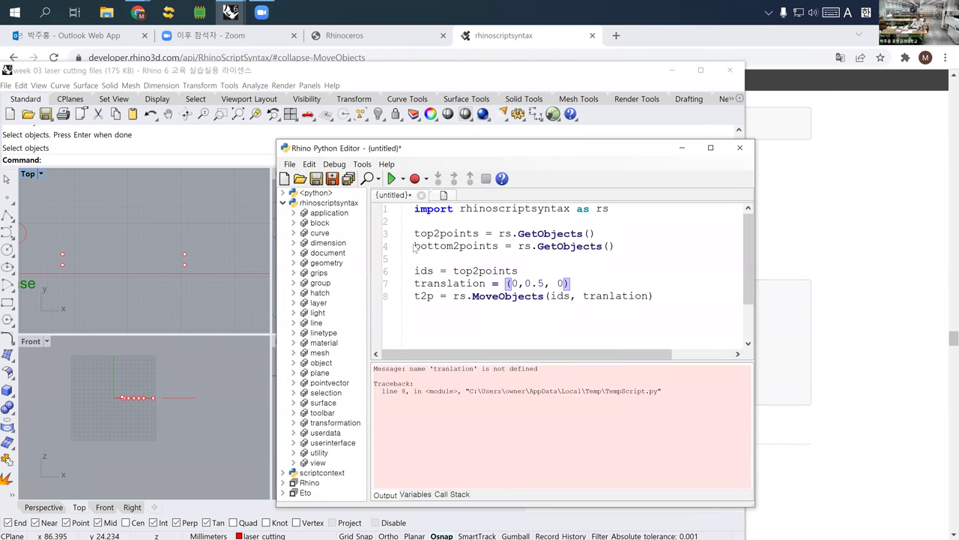
# Run the script again, selecting the two upper points beside the Bottom Case label as the first set and the lower points as the second
pyautogui.click(420, 235)
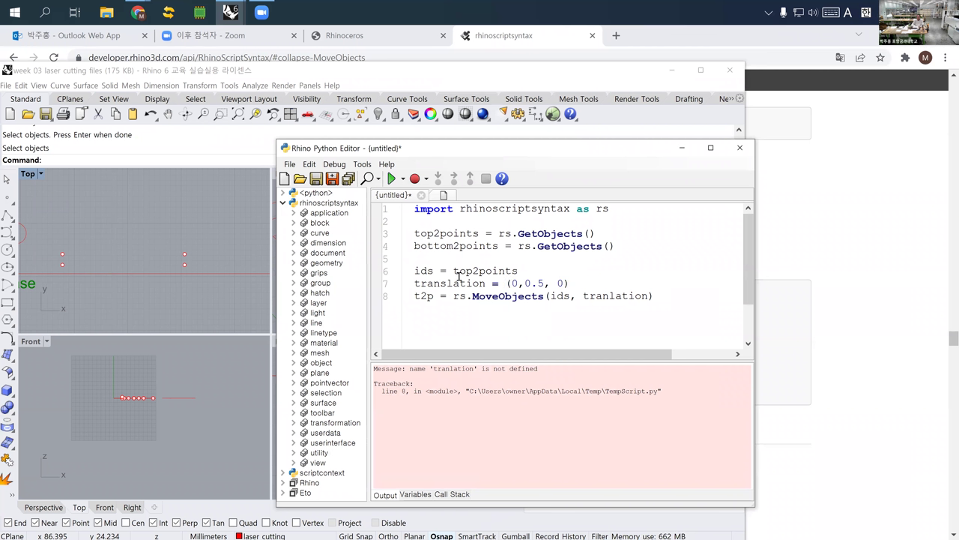
pyautogui.click(391, 179)
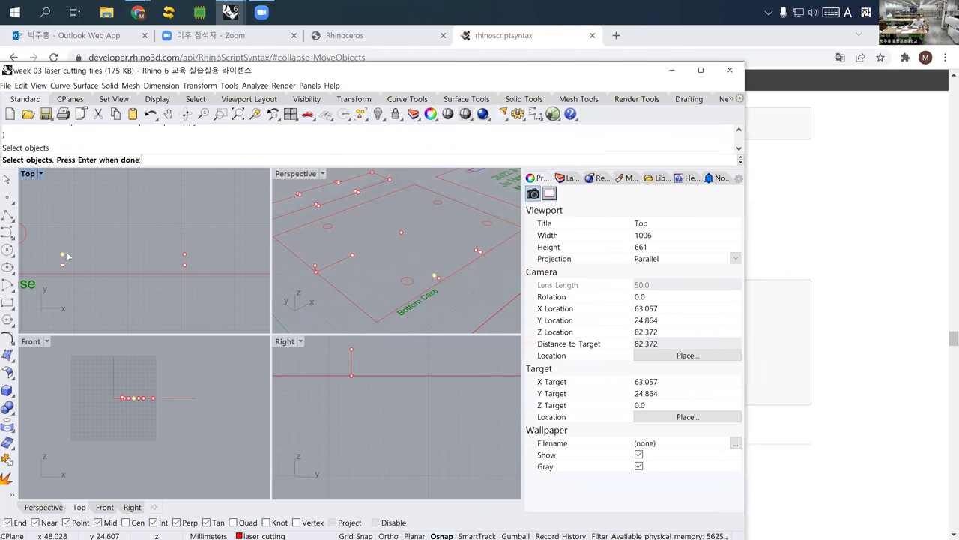
pyautogui.click(184, 254)
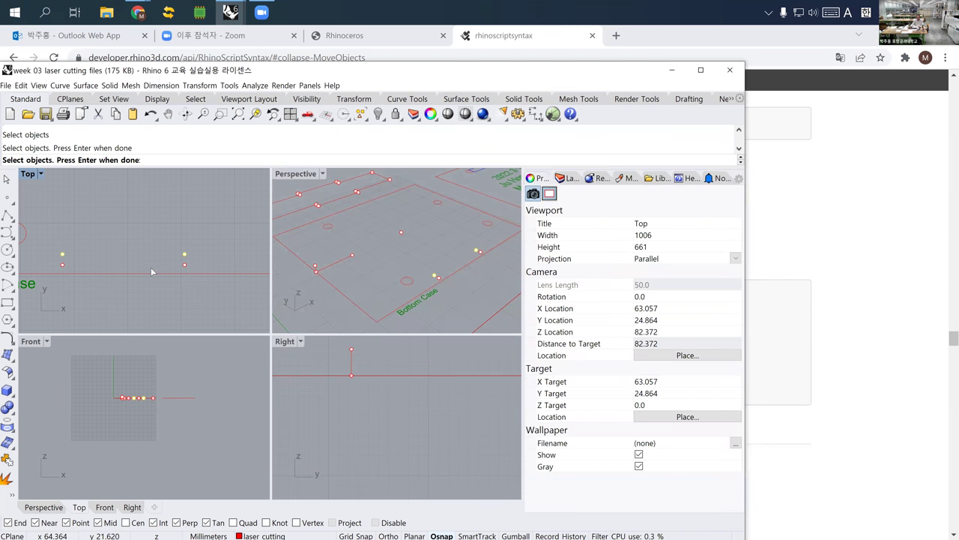
pyautogui.press('Return')
pyautogui.click(62, 264)
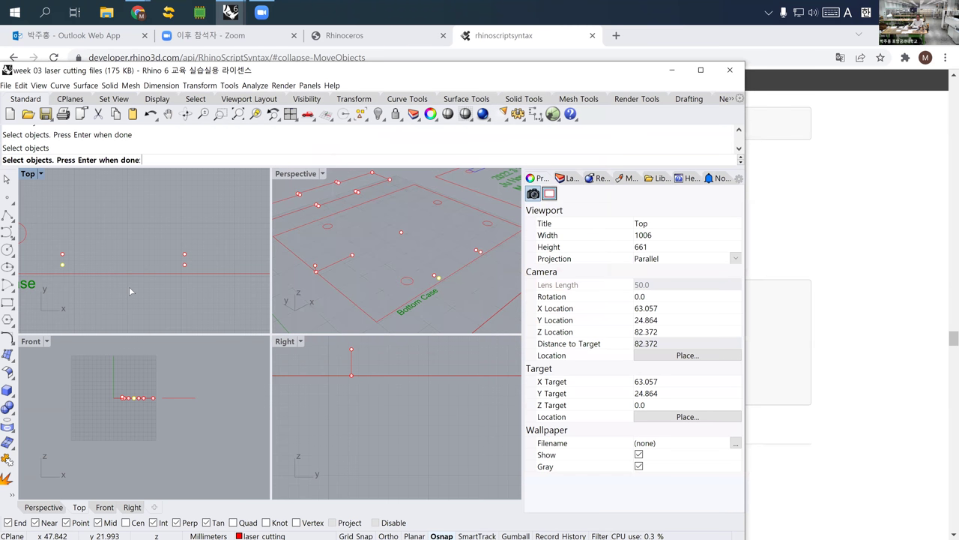
pyautogui.press('Return')
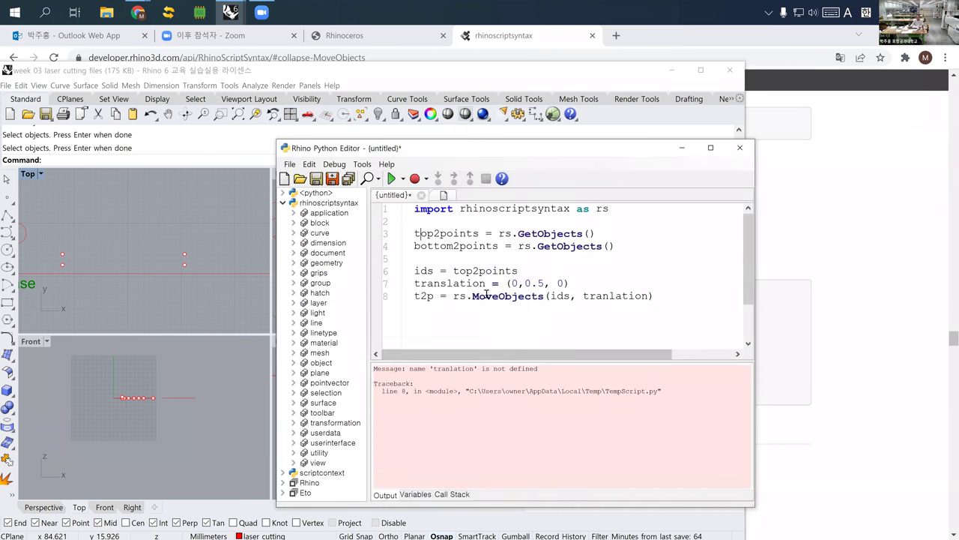
# Correct the misspelled second argument of the MoveObjects call to translation, matching the variable name on line 7
pyautogui.doubleClick(454, 287)
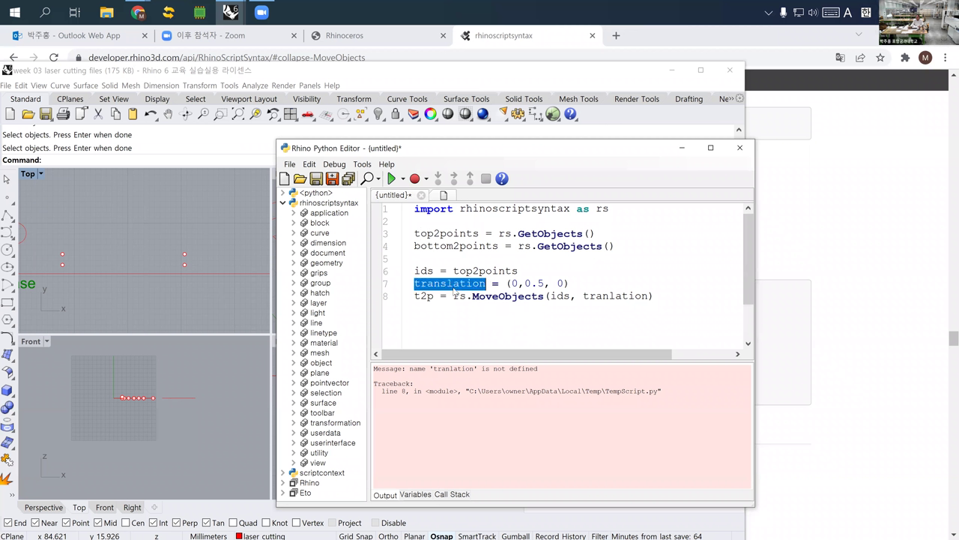
pyautogui.hotkey('ctrl', 'c')
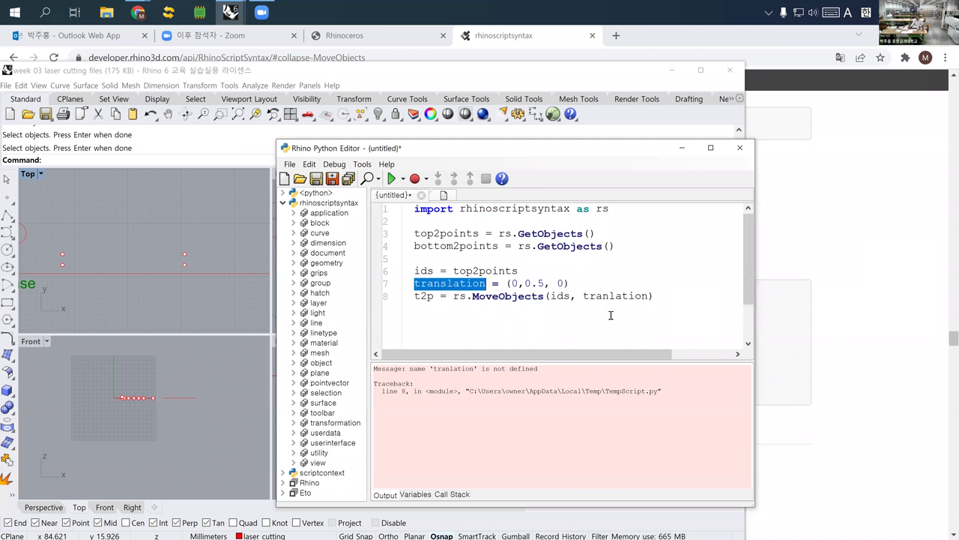
pyautogui.doubleClick(607, 296)
pyautogui.hotkey('ctrl', 'v')
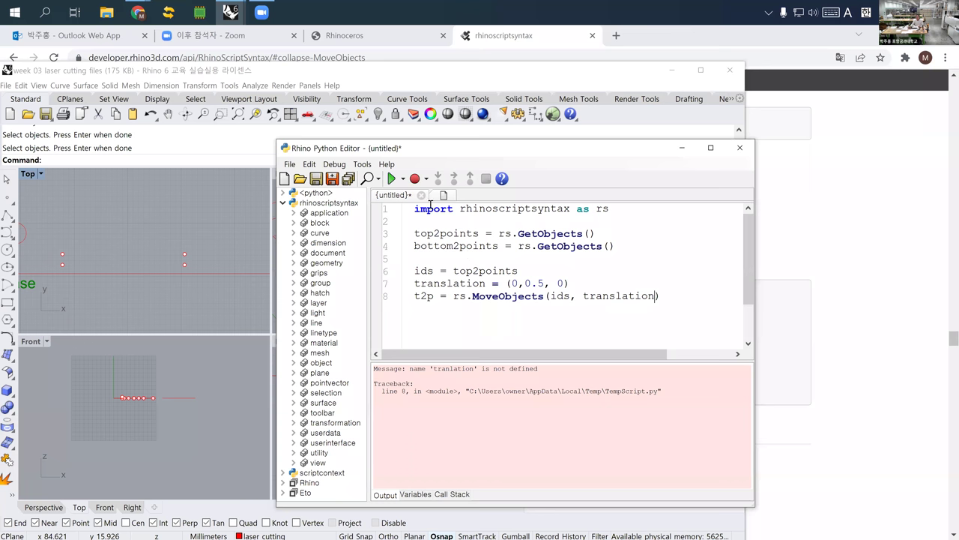
# Run the corrected script with the two upper points as the first selection and the two lower points as the second
pyautogui.click(391, 179)
pyautogui.click(63, 254)
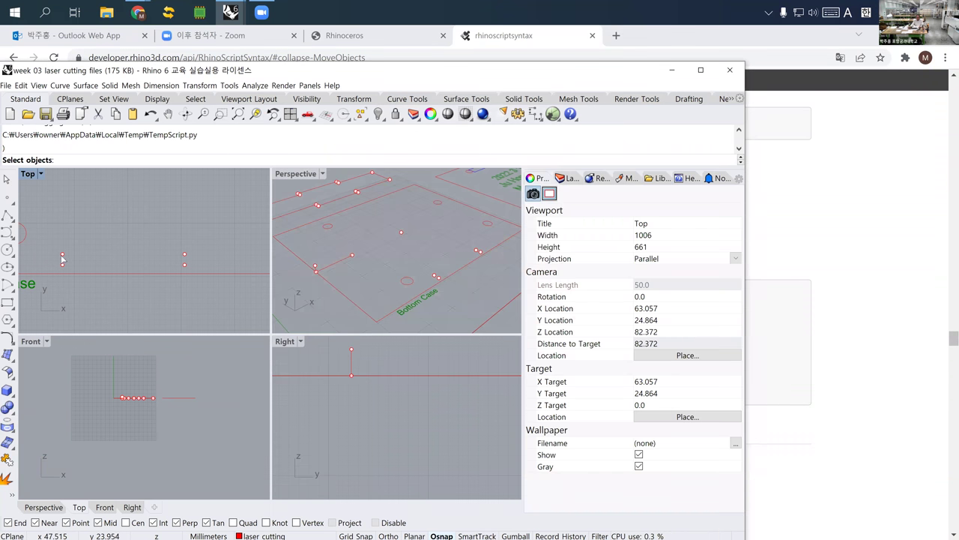
pyautogui.click(185, 254)
pyautogui.press('Return')
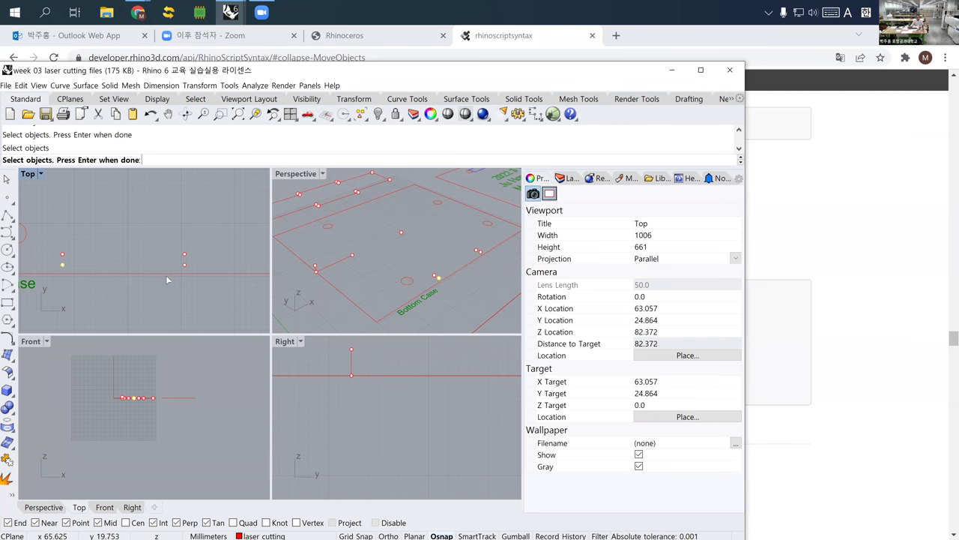
pyautogui.moveTo(58, 253); pyautogui.dragTo(113, 260, button='right')
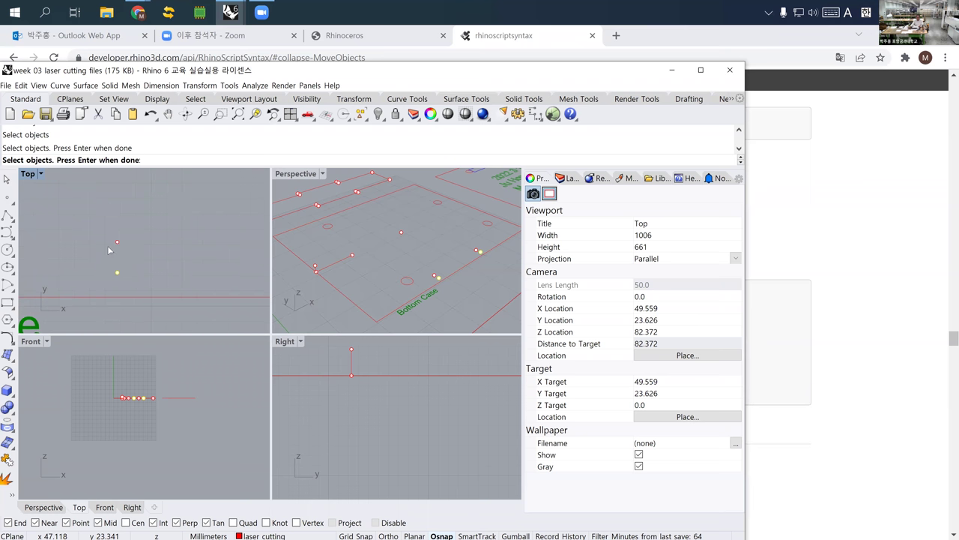
pyautogui.scroll(3, 108, 245)
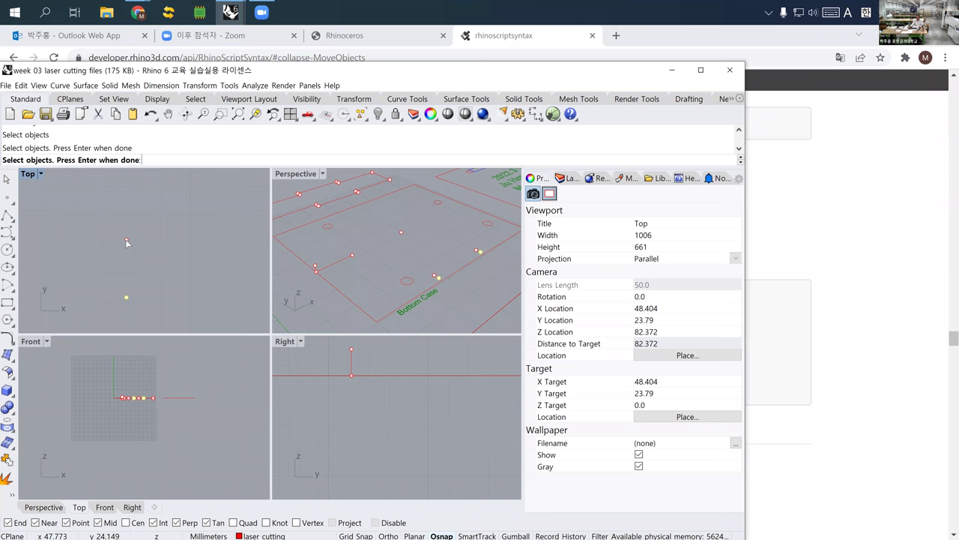
pyautogui.press('Return')
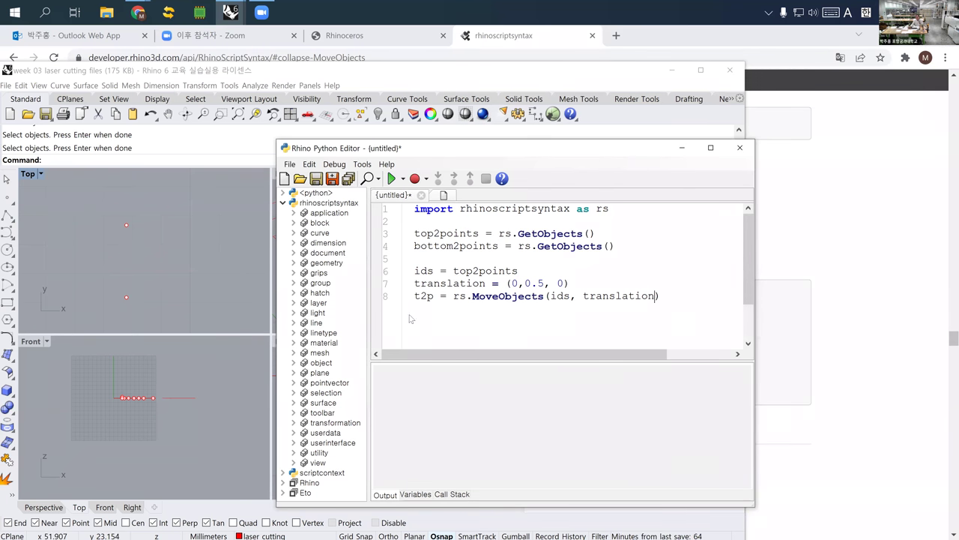
# Undo the point move made by the script in the Rhino model
pyautogui.scroll(-3, 420, 307)
pyautogui.scroll(3, 427, 301)
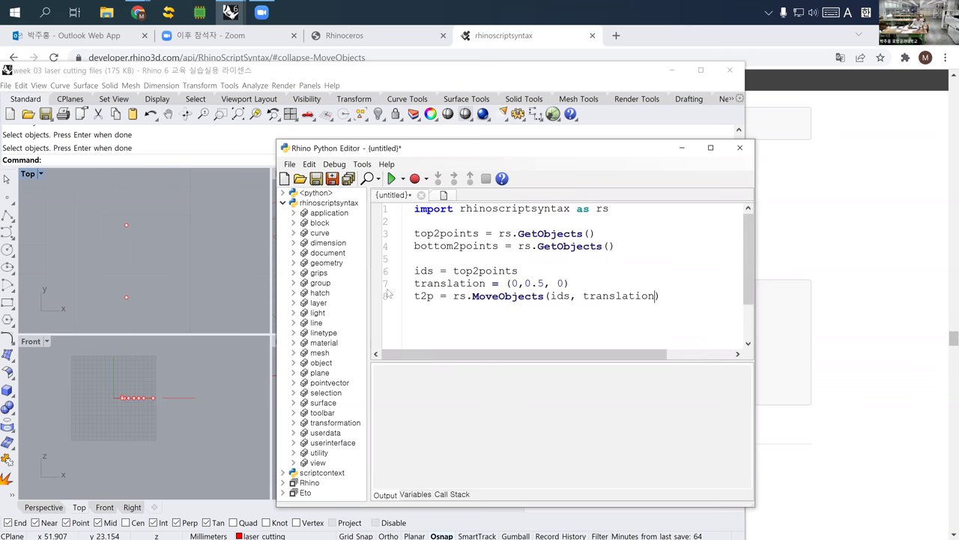
pyautogui.click(184, 277)
pyautogui.hotkey('ctrl', 'z')
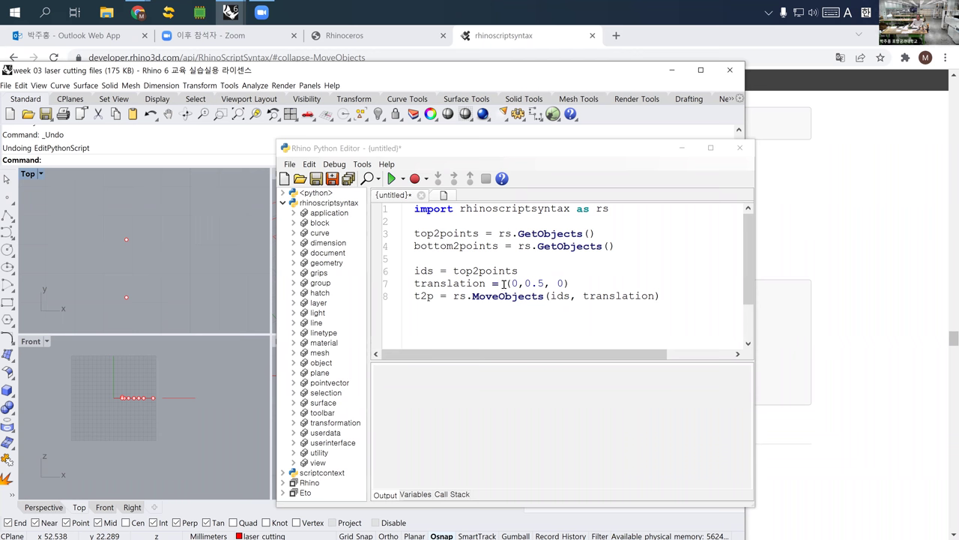
# Duplicate the three-line block of ids, translation and MoveObjects below the original, separated by one blank line
pyautogui.click(677, 295)
pyautogui.moveTo(677, 295); pyautogui.dragTo(414, 271)
pyautogui.click(422, 296)
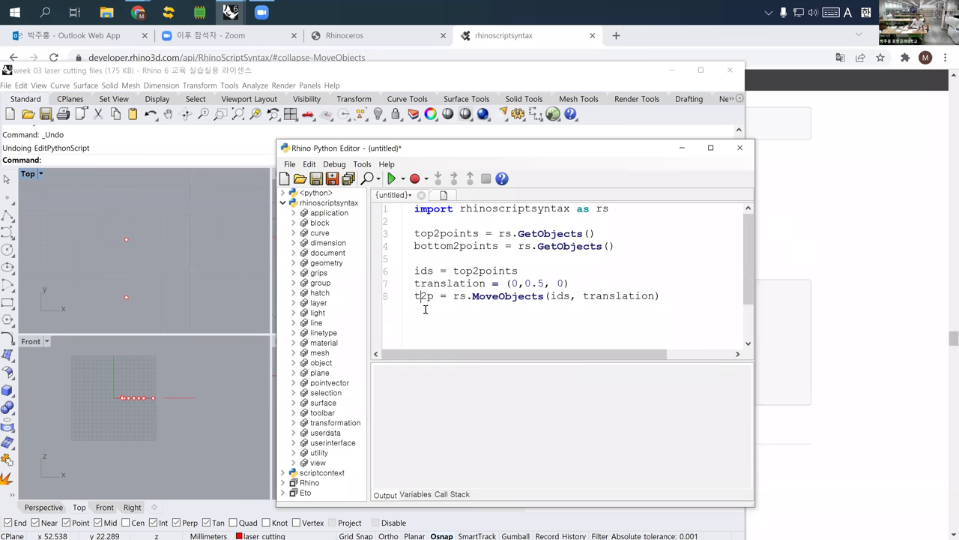
pyautogui.click(666, 296)
pyautogui.press('Return')
pyautogui.press('Return')
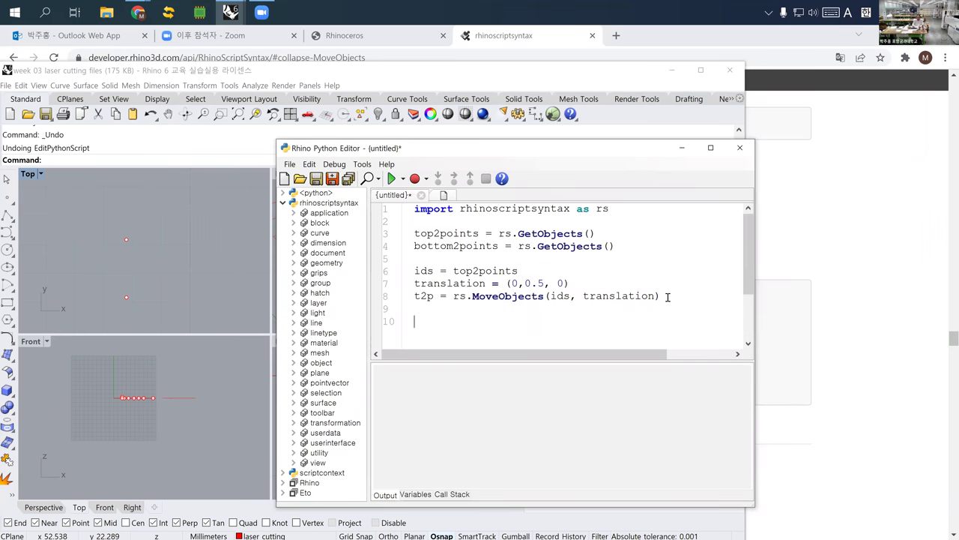
pyautogui.hotkey('ctrl', 'v')
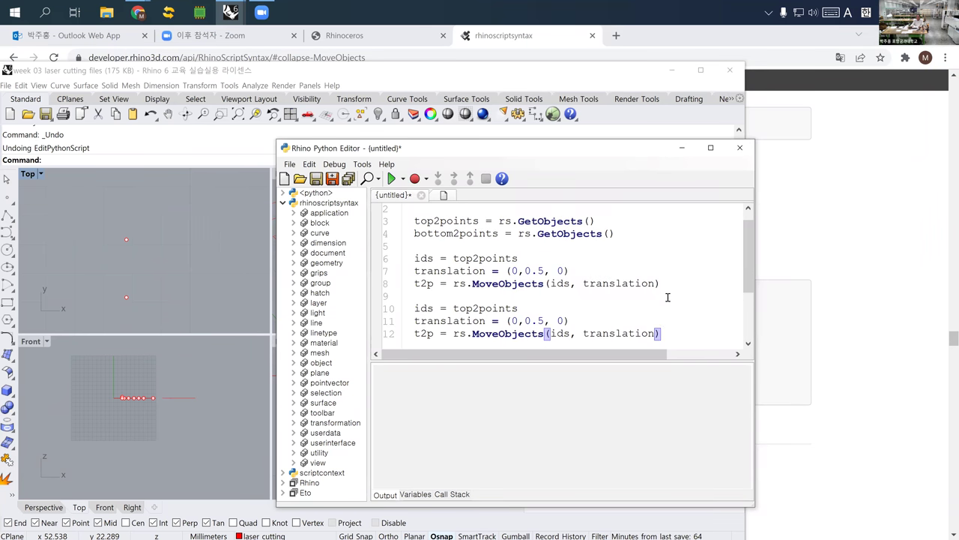
# In the duplicated block, set ids to bottom2points and translation to (0,-0.5, 0)
pyautogui.doubleClick(460, 233)
pyautogui.click(462, 308)
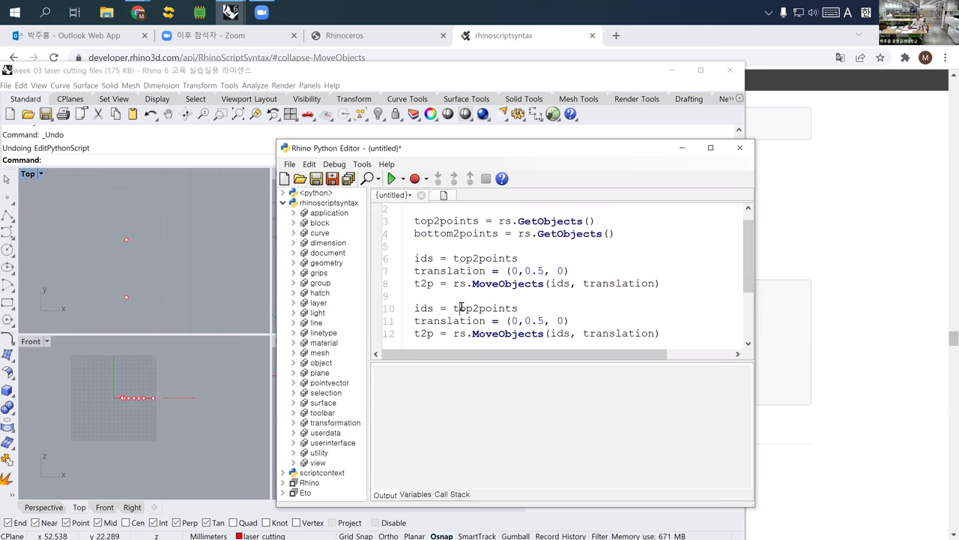
pyautogui.doubleClick(470, 310)
pyautogui.hotkey('ctrl', 'v')
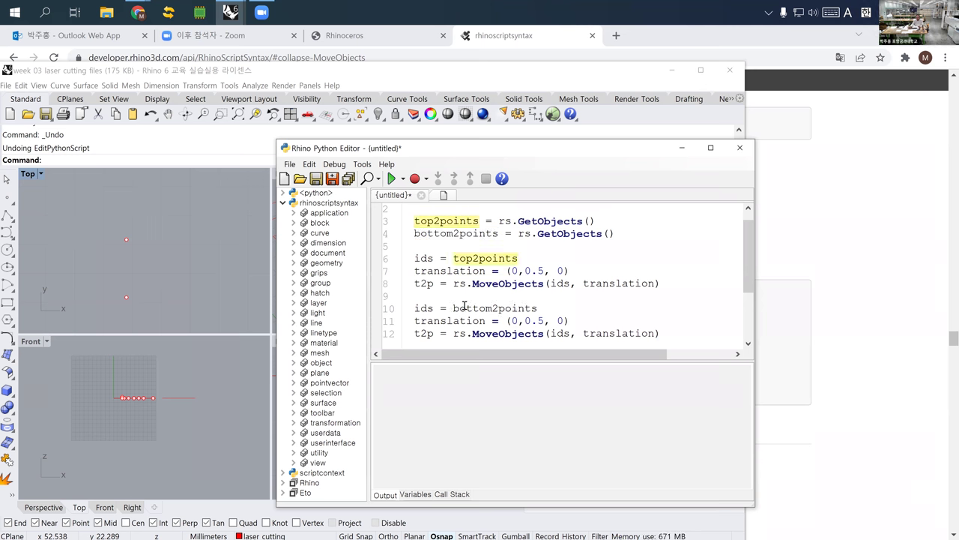
pyautogui.click(526, 322)
pyautogui.write('-')
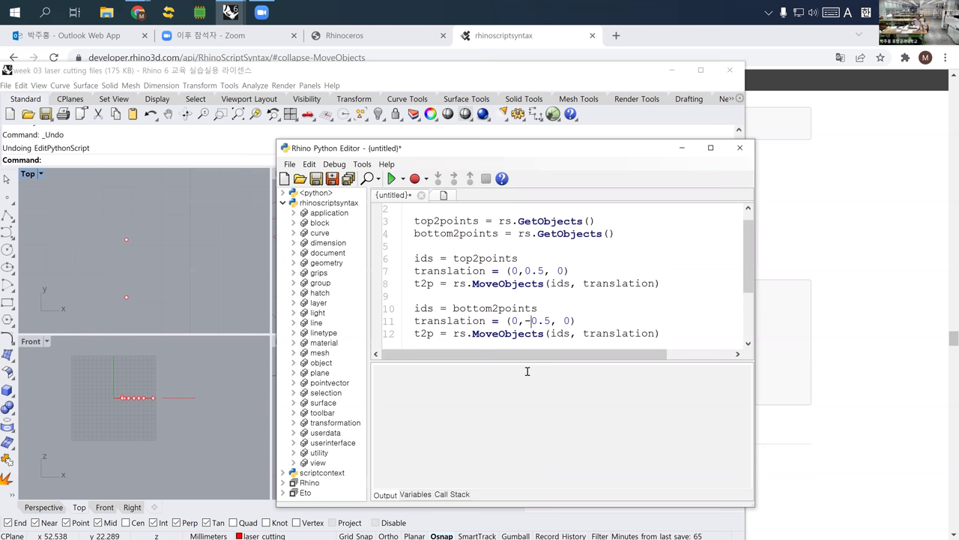
# Begin a new statement with rs. on line 14, leaving a blank line below the second MoveObjects call
pyautogui.click(682, 333)
pyautogui.press('Return')
pyautogui.press('Return')
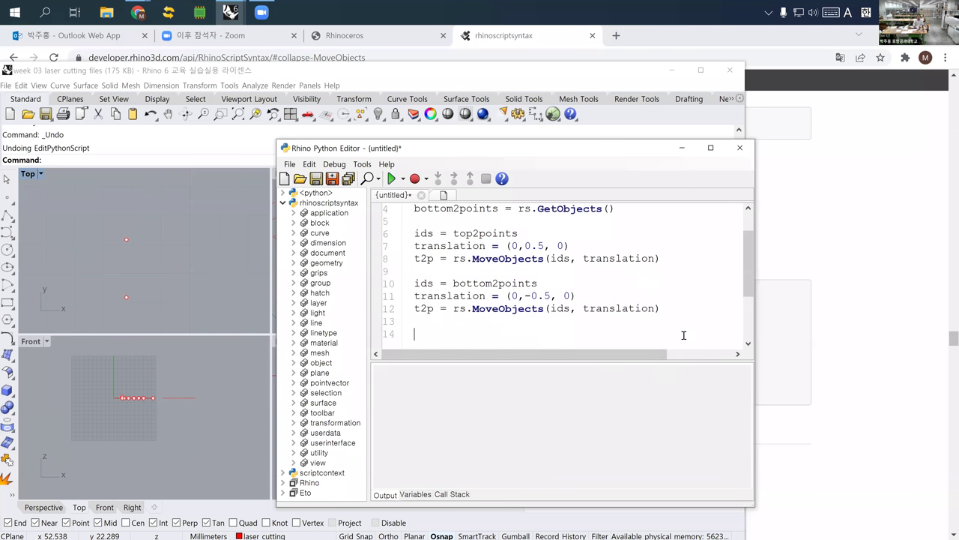
pyautogui.write('rs.')
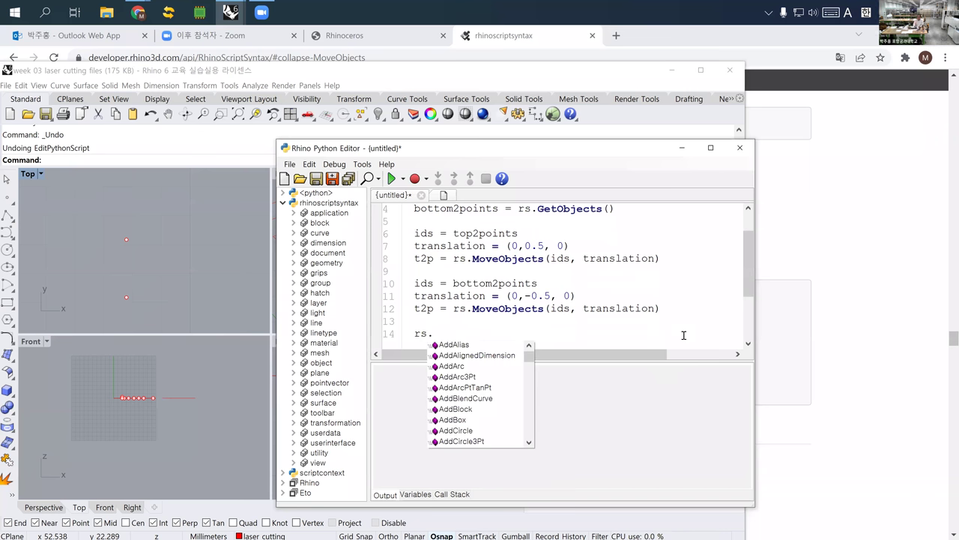
pyautogui.write('po')
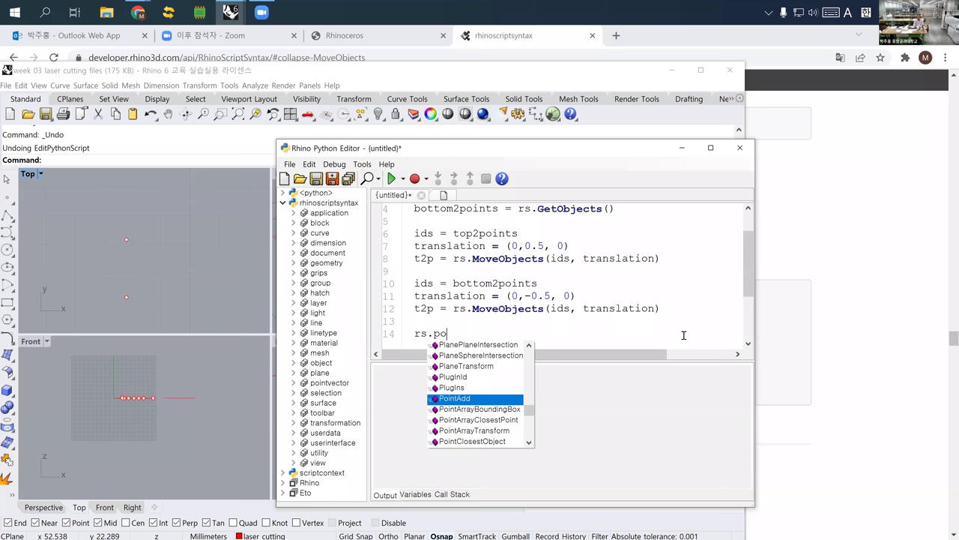
pyautogui.press('BackSpace')
pyautogui.press('BackSpace')
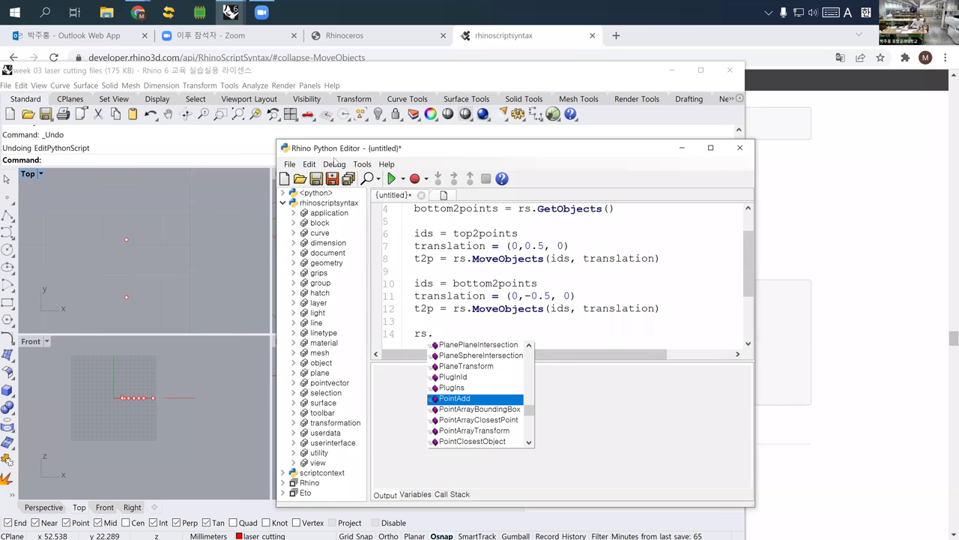
# Open the RhinoScriptSyntax online help, search for polyline, and read the AddPolyline entry's parameters and return value
pyautogui.click(387, 165)
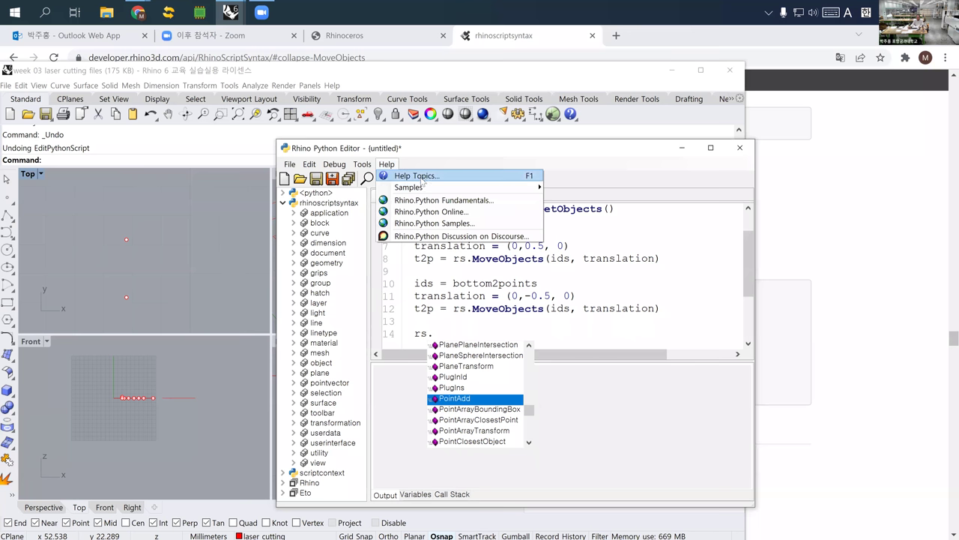
pyautogui.click(417, 176)
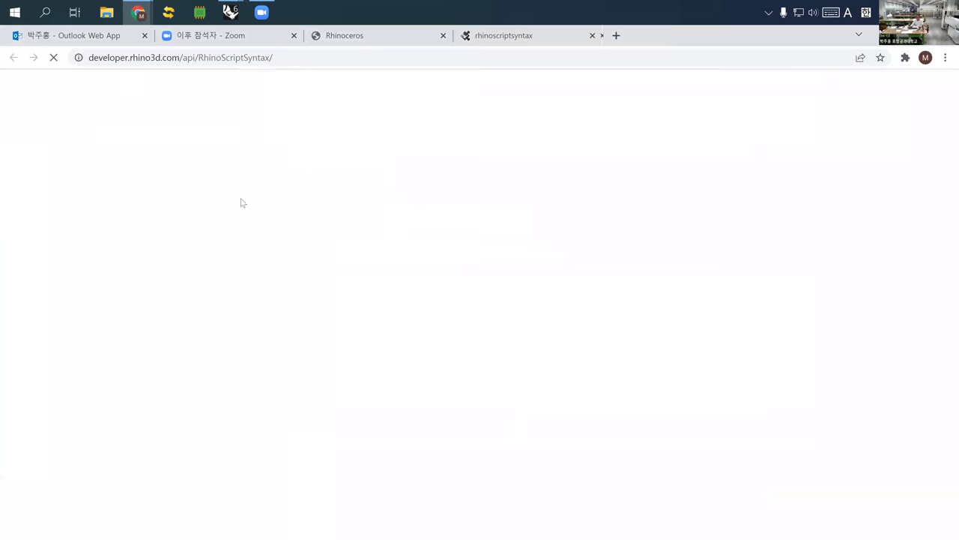
pyautogui.write('polyline')
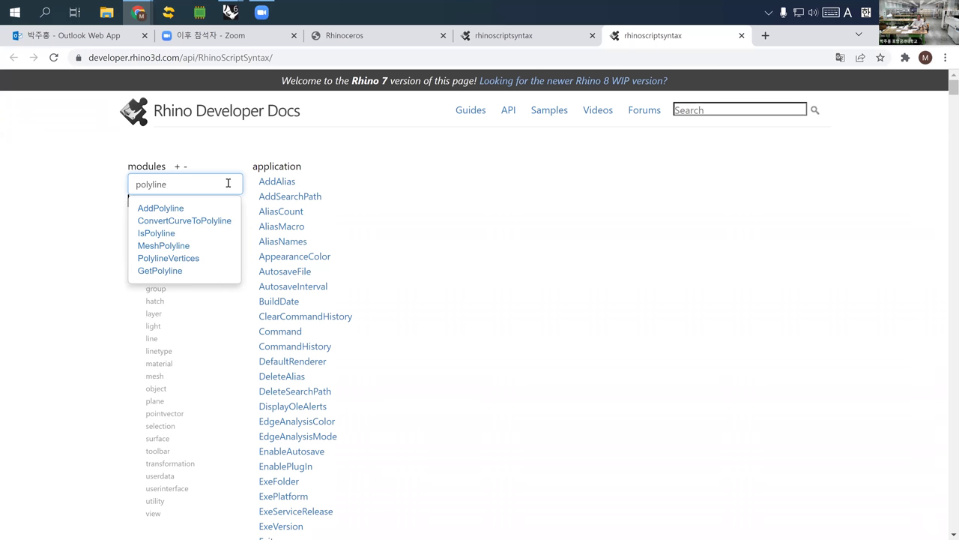
pyautogui.click(167, 210)
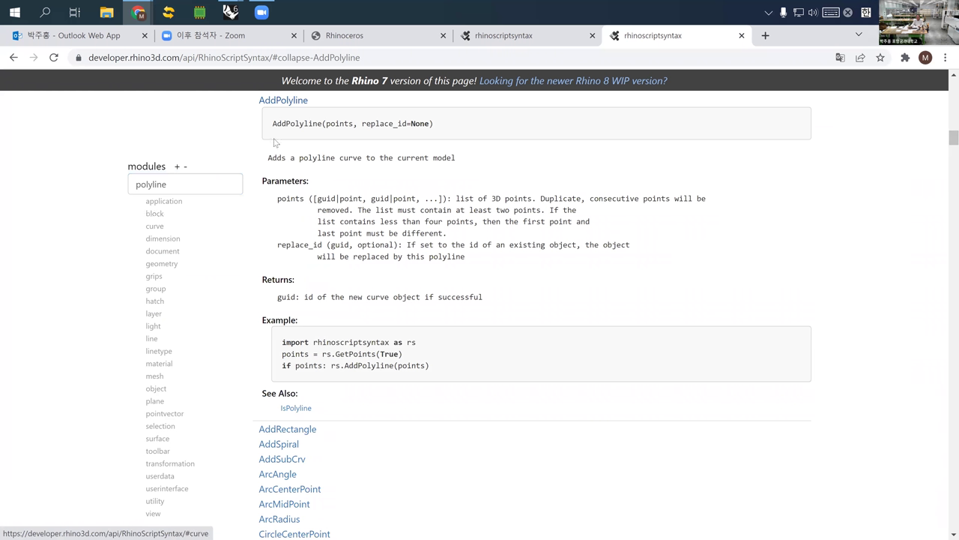
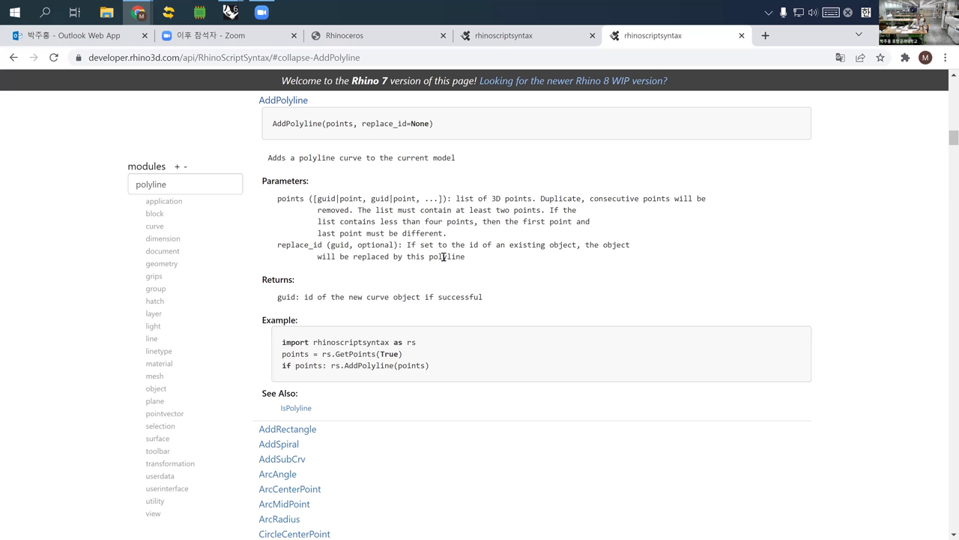
pyautogui.doubleClick(276, 279)
pyautogui.doubleClick(280, 297)
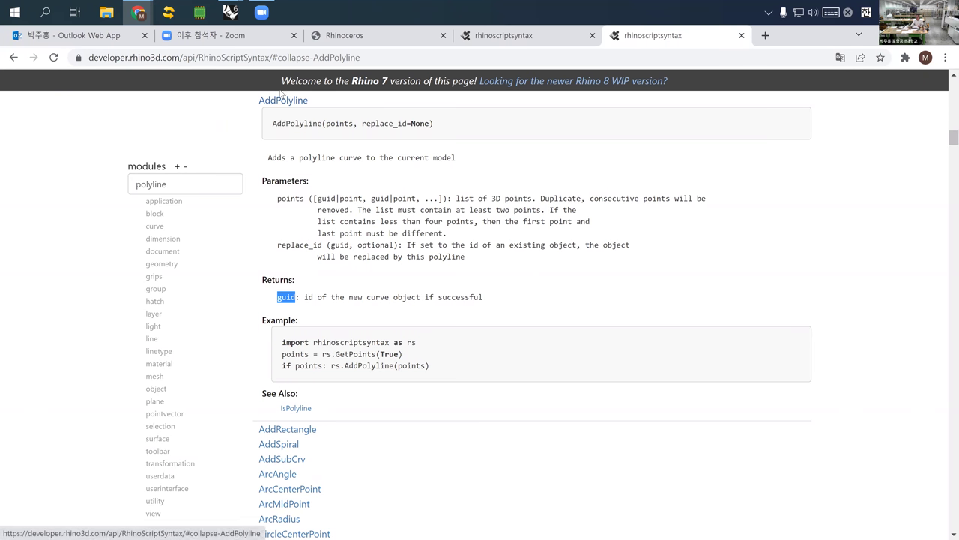
# Switch back to the Rhino Python Editor and complete the unfinished line 14 statement as rs.AddPolyline(pts)
pyautogui.click(230, 12)
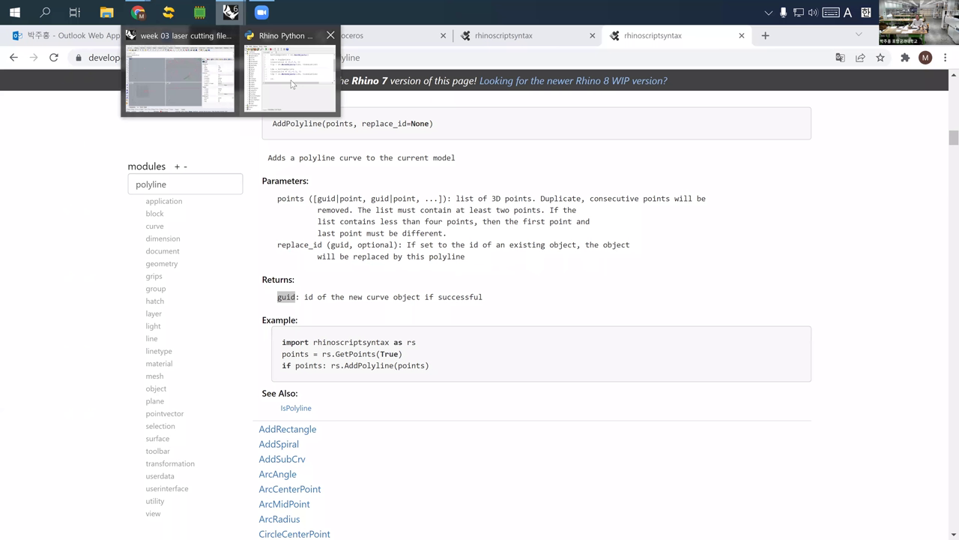
pyautogui.click(288, 79)
pyautogui.moveTo(443, 332); pyautogui.dragTo(385, 329)
pyautogui.press('Right')
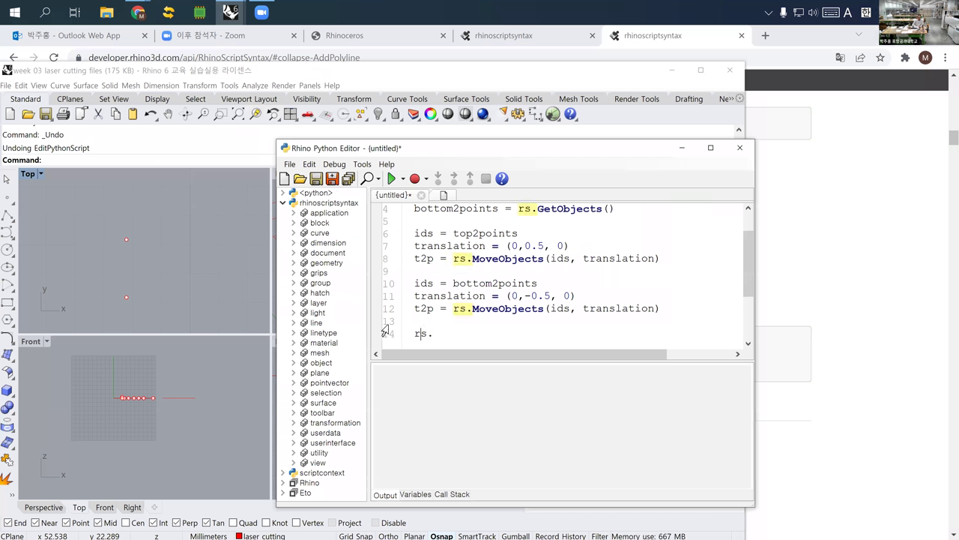
pyautogui.press('BackSpace')
pyautogui.write('.addpo')
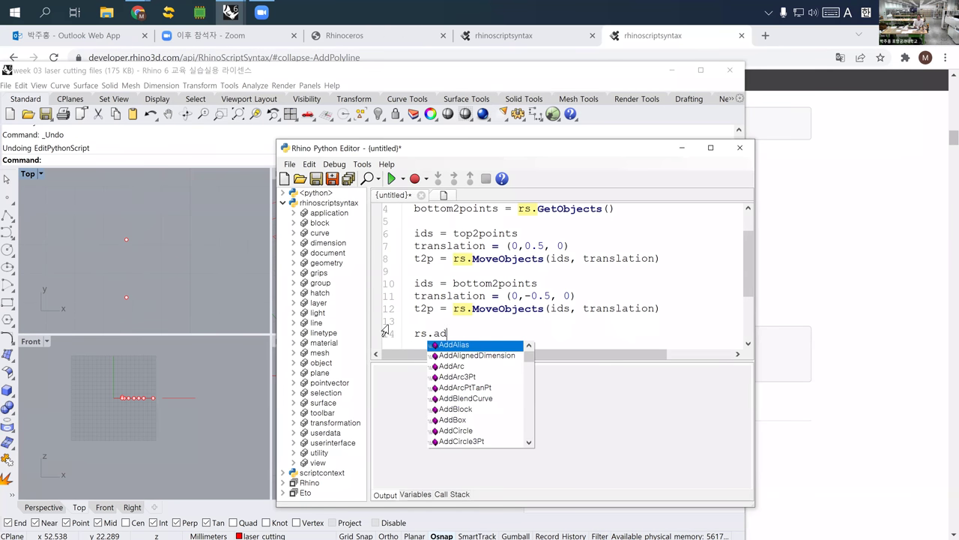
pyautogui.press('Down')
pyautogui.press('Down')
pyautogui.press('Down')
pyautogui.press('Down')
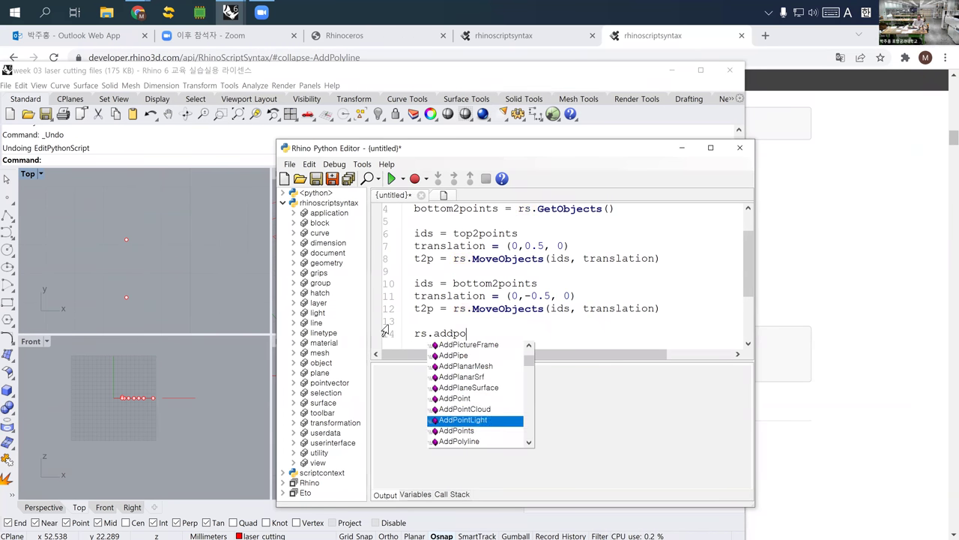
pyautogui.press('Return')
pyautogui.write('(')
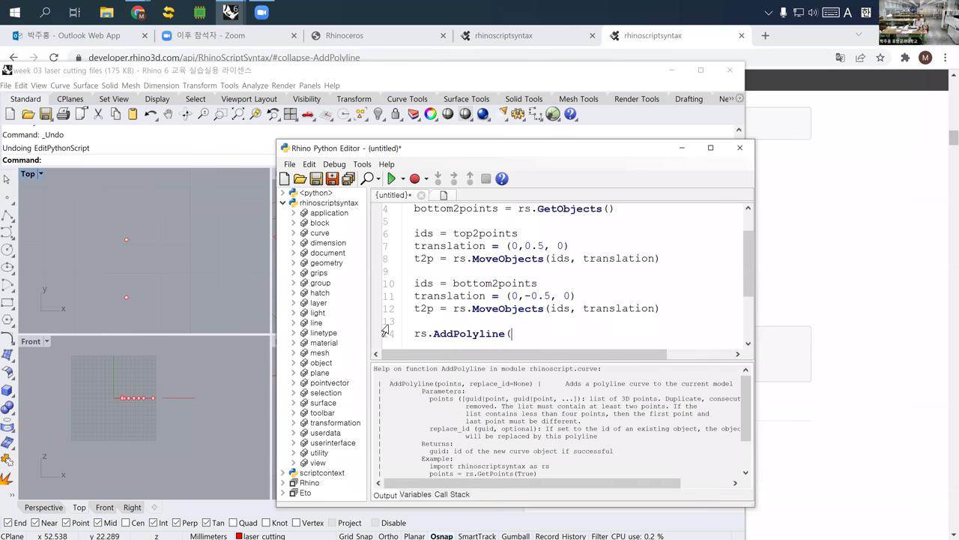
pyautogui.write('pts')
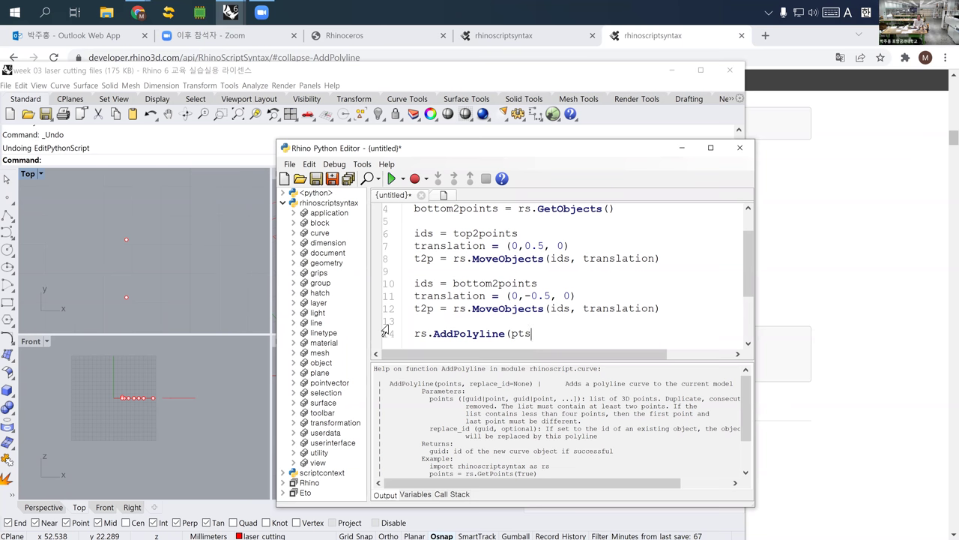
pyautogui.write(')')
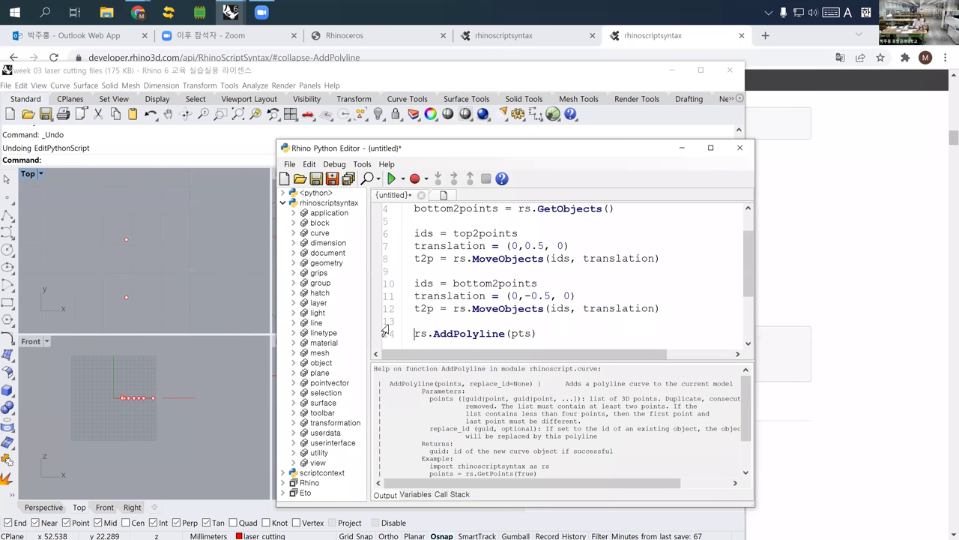
# Assign the AddPolyline result to polylineID and begin a pts = line directly above it
pyautogui.press('Home')
pyautogui.write('polylineID =')
pyautogui.press('Up')
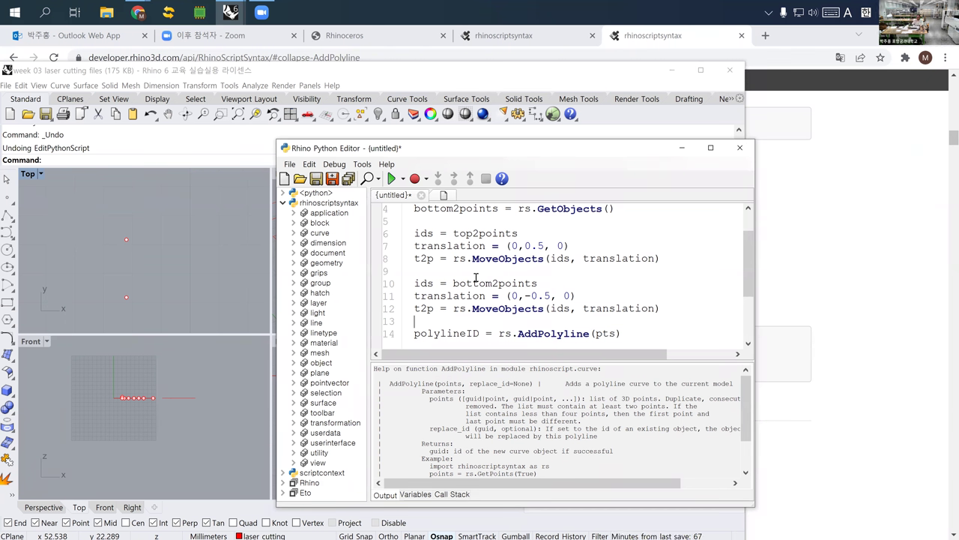
pyautogui.press('Return')
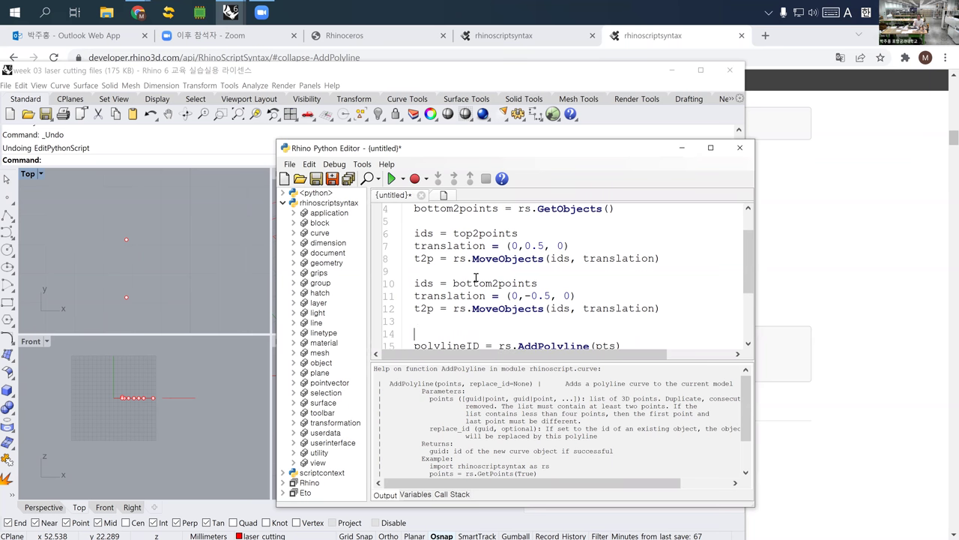
pyautogui.write('pts =')
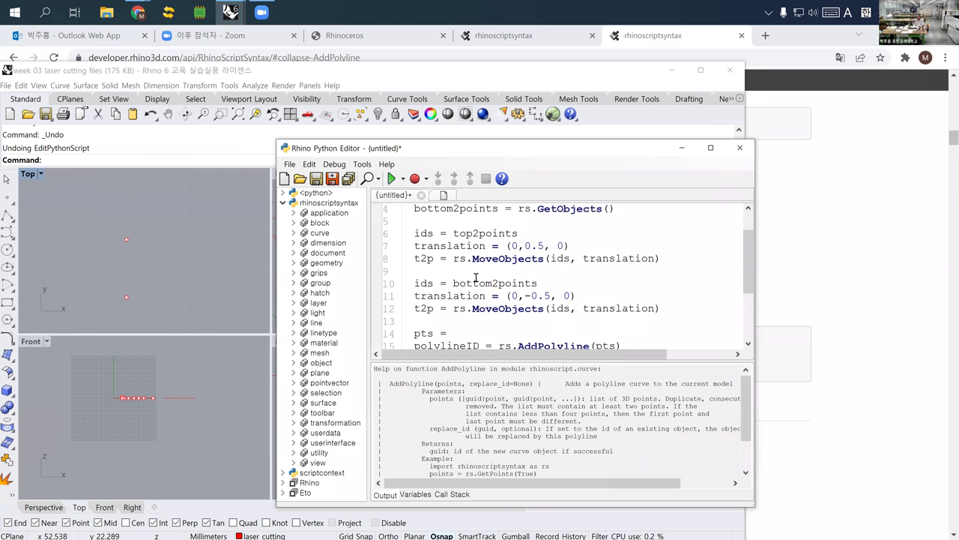
pyautogui.click(432, 239)
pyautogui.write('1')
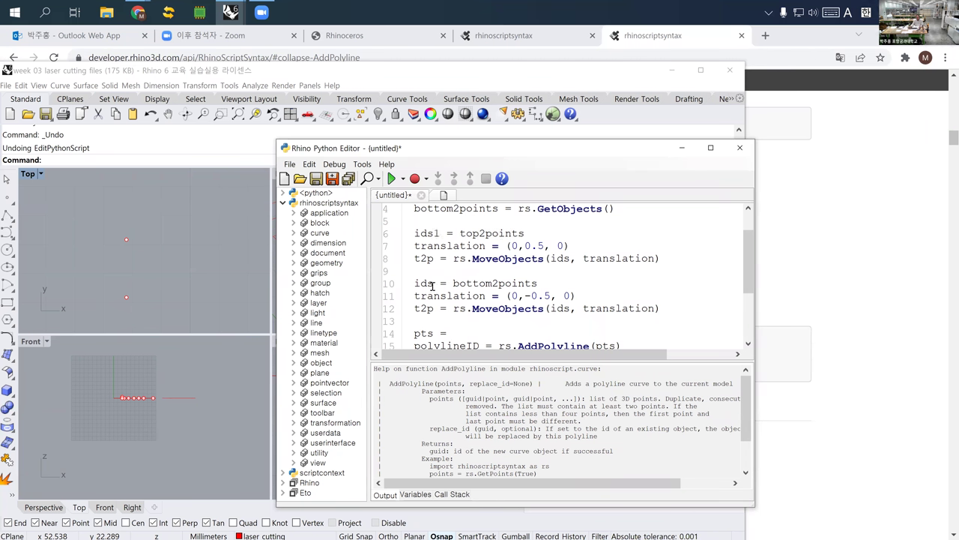
pyautogui.click(433, 284)
pyautogui.write('2')
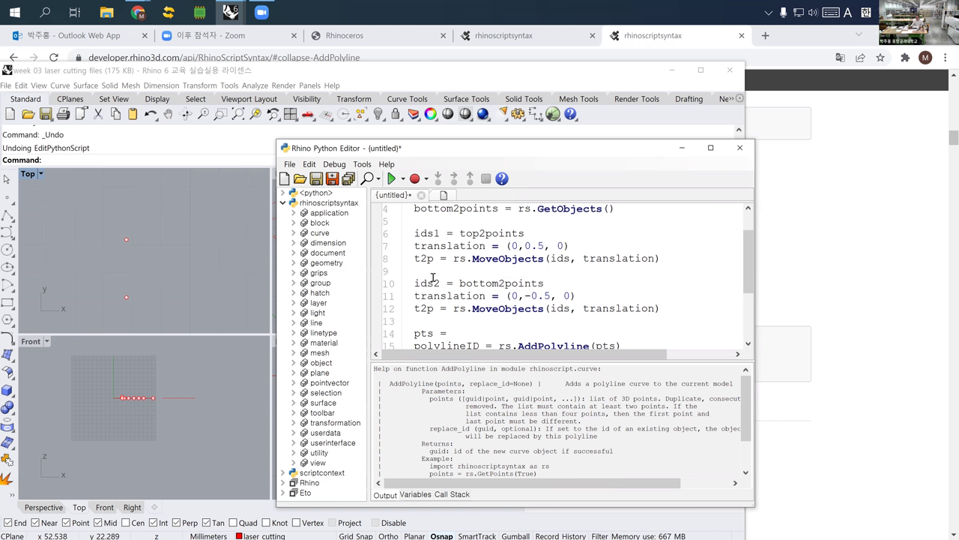
pyautogui.click(440, 234)
pyautogui.press('BackSpace')
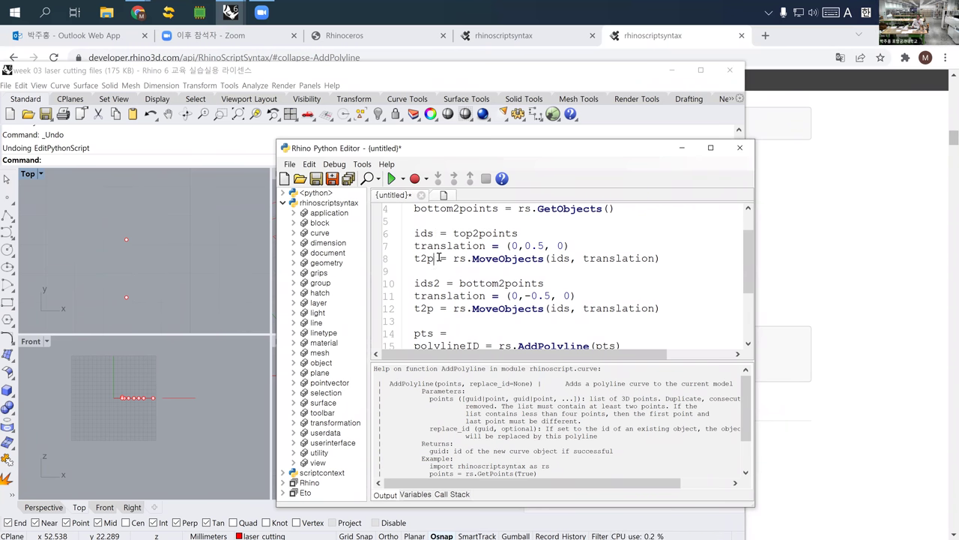
# Rename the first MoveObjects result to t2p1 and the second to t2p2, restoring ids2 to ids in the second block
pyautogui.click(440, 258)
pyautogui.write('1')
pyautogui.press('Down')
pyautogui.press('Down')
pyautogui.press('BackSpace')
pyautogui.press('Down')
pyautogui.press('Down')
pyautogui.write('2')
# Complete the pts assignment with t2p1[0], t2p1[1], t2p2[0], t2p2[1]
pyautogui.click(470, 333)
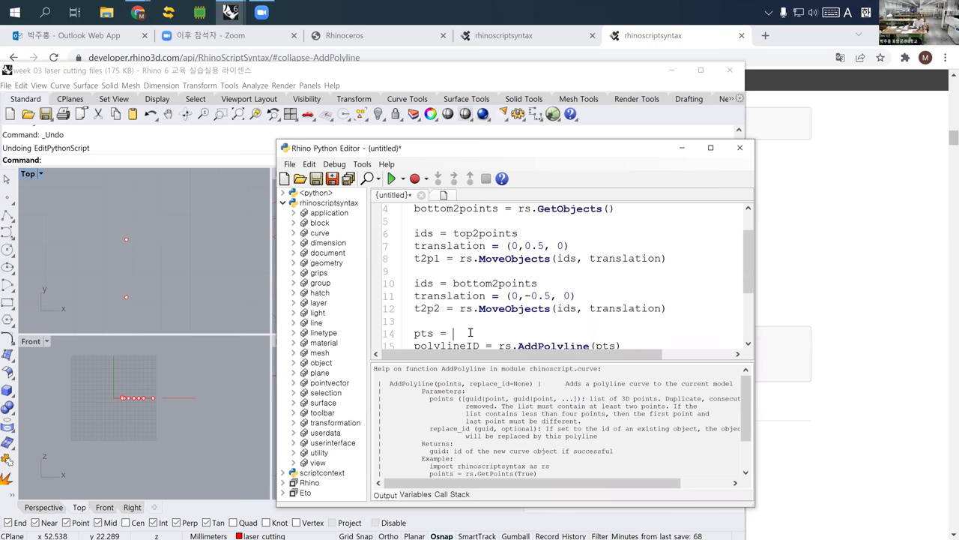
pyautogui.write('t2p')
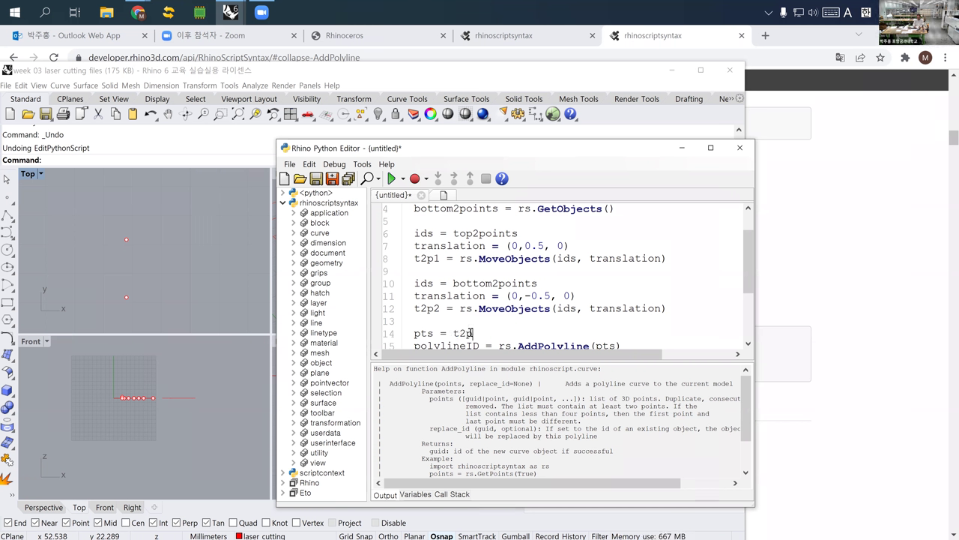
pyautogui.write('1[0], t2p1')
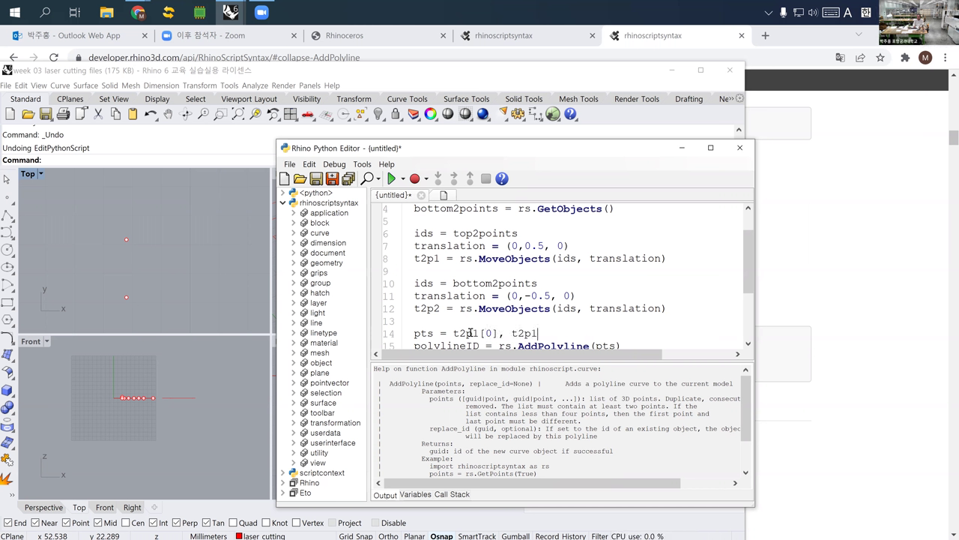
pyautogui.write('[1], t2p2[')
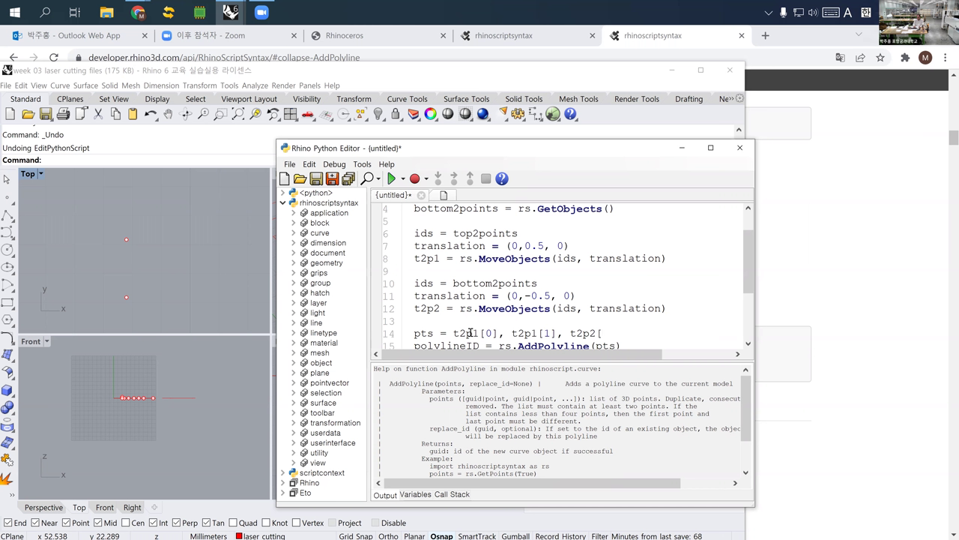
pyautogui.write('0], t2p2[1]')
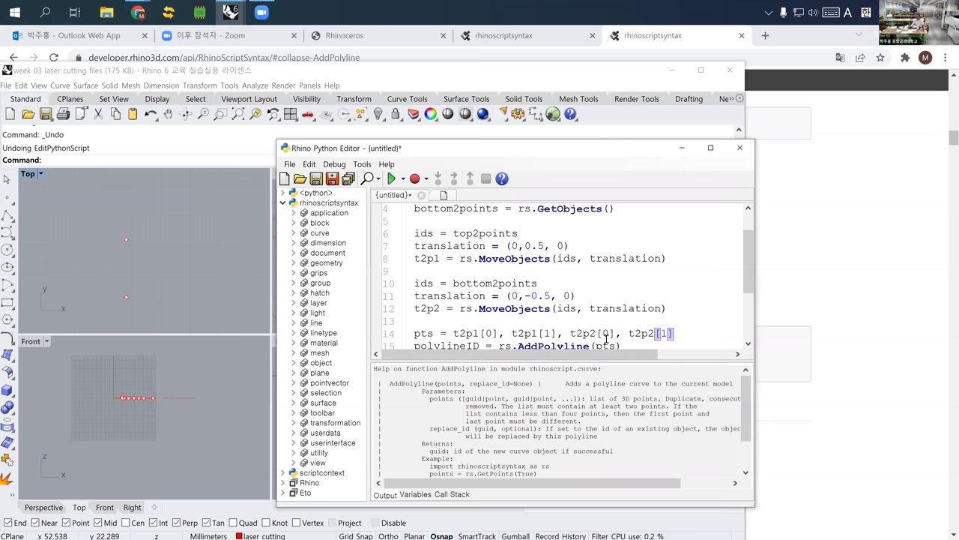
# Run the script in the Top view, selecting the two upper points left to right, and the two lower points right to left
pyautogui.scroll(-1, 684, 331)
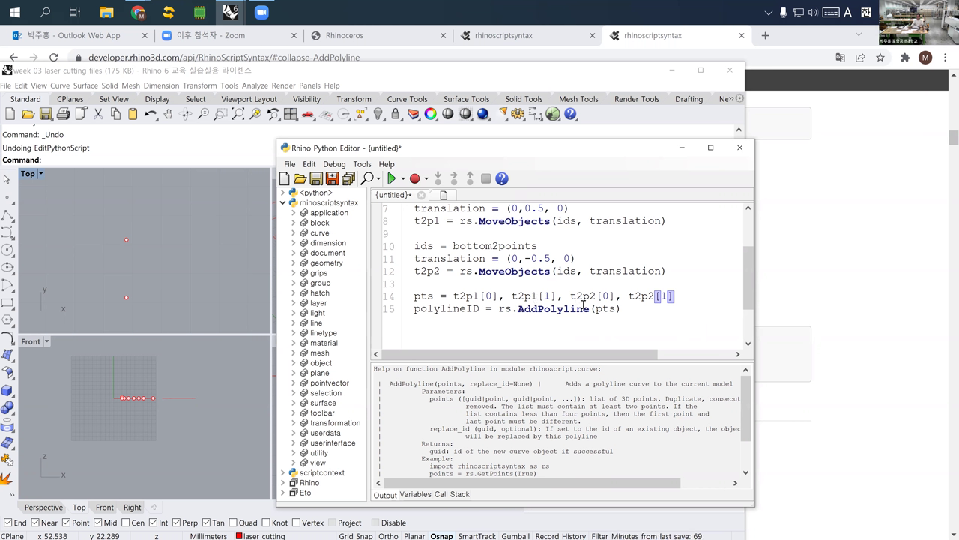
pyautogui.click(639, 306)
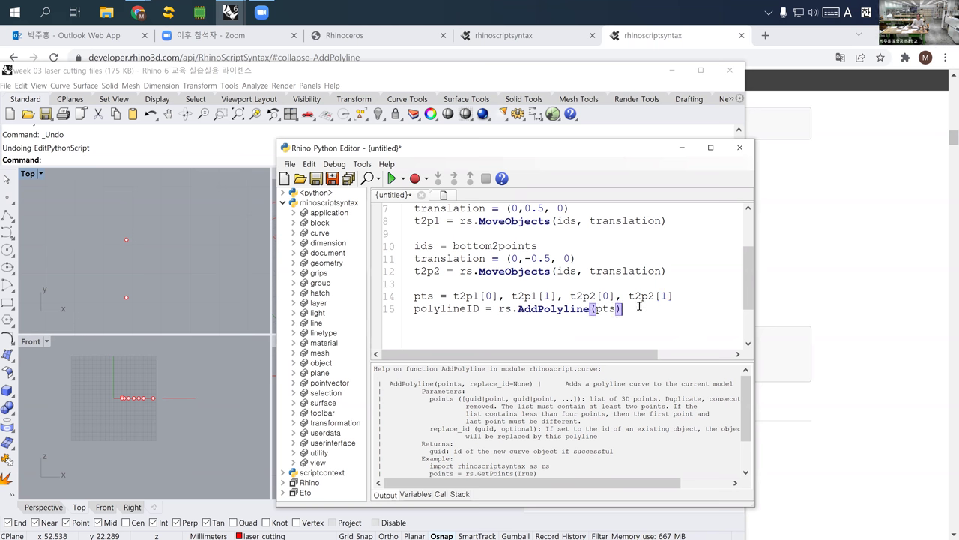
pyautogui.scroll(-5, 161, 255)
pyautogui.scroll(-3, 161, 255)
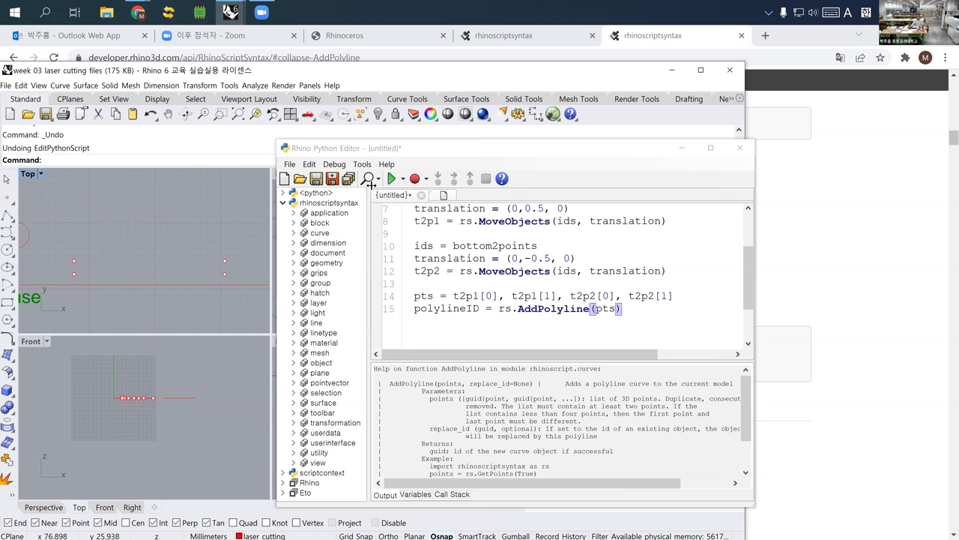
pyautogui.click(391, 178)
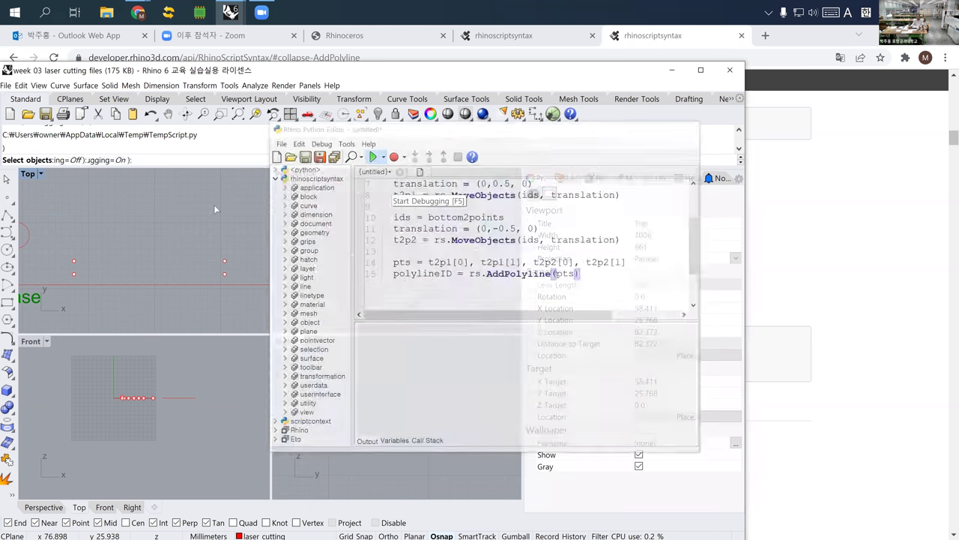
pyautogui.click(73, 261)
pyautogui.click(225, 262)
pyautogui.press('Return')
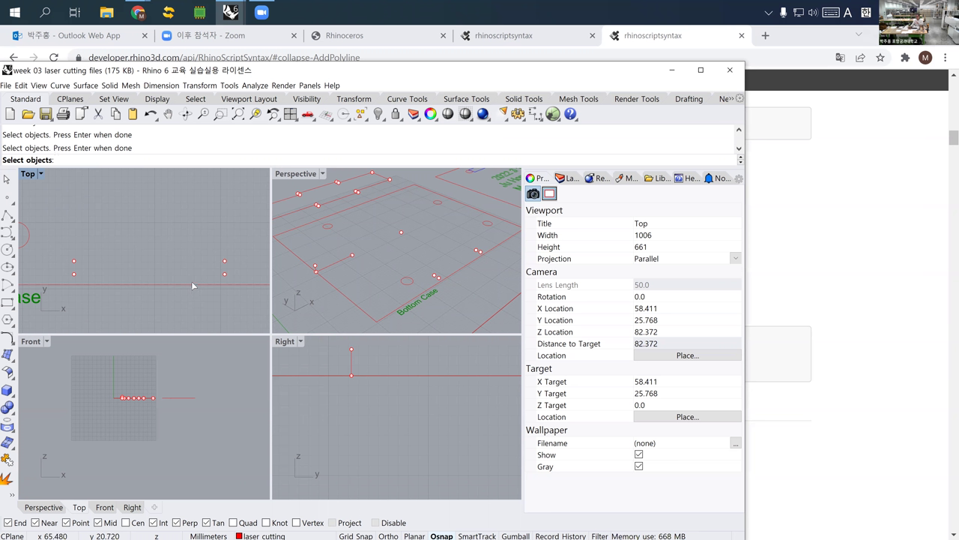
pyautogui.click(224, 275)
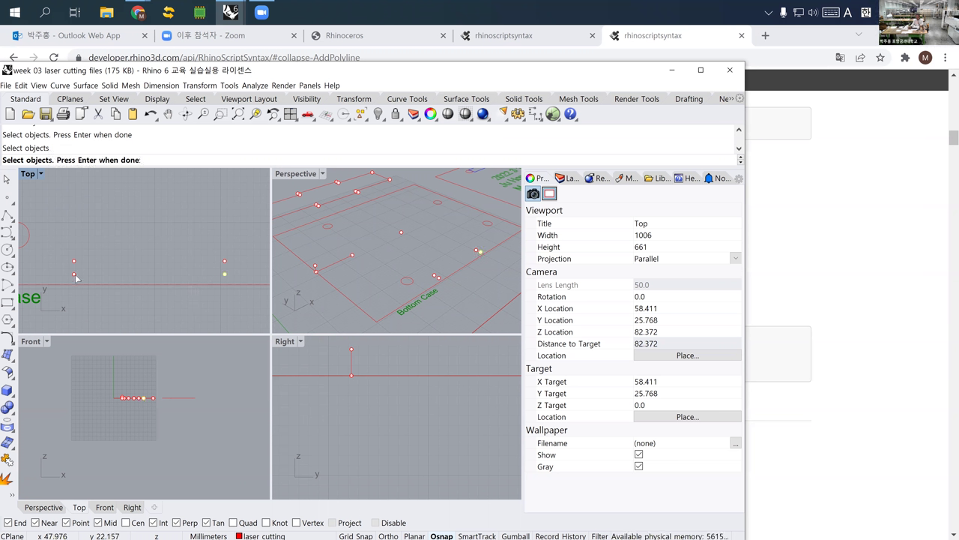
pyautogui.press('Return')
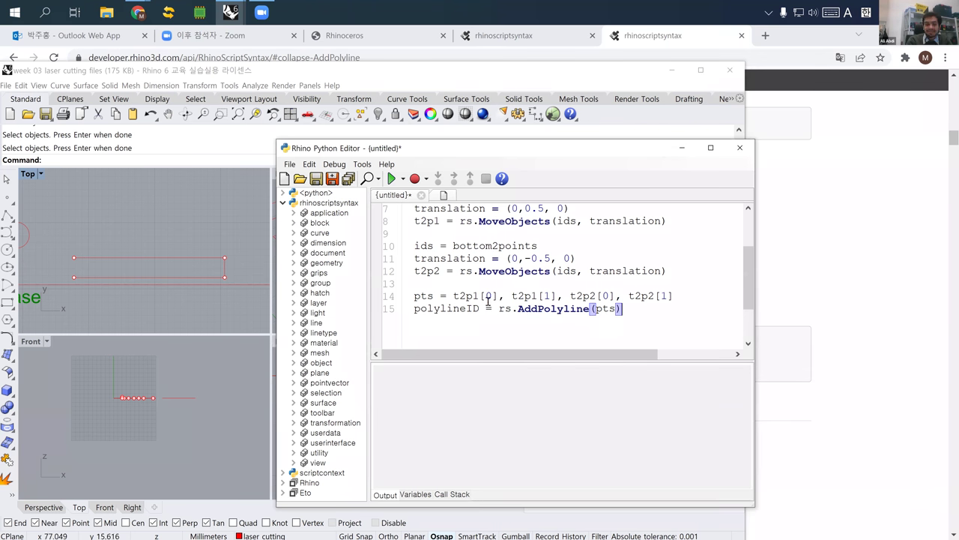
# Append a copy of t2p1[0] to the end of the pts list to close the polyline
pyautogui.click(691, 295)
pyautogui.write(',')
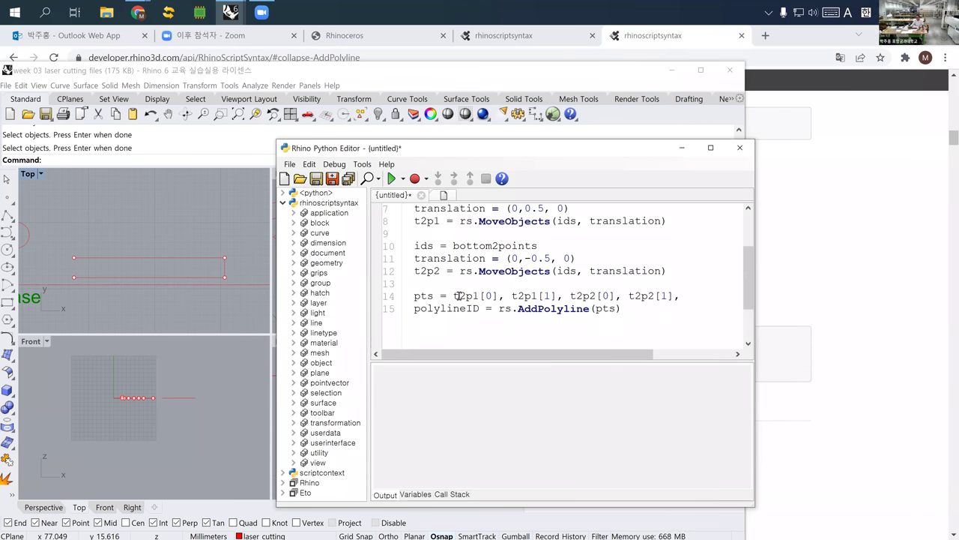
pyautogui.moveTo(454, 296); pyautogui.dragTo(500, 296)
pyautogui.hotkey('ctrl', 'c')
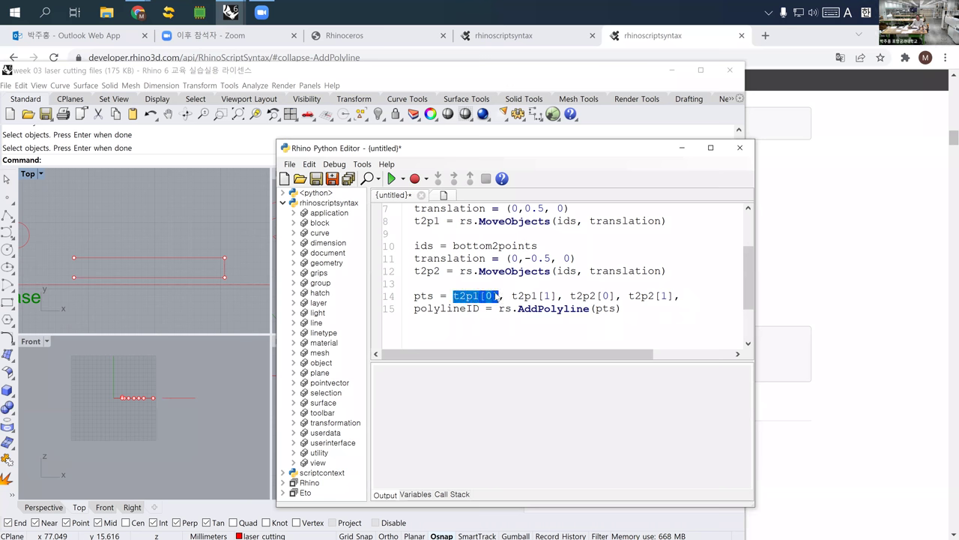
pyautogui.click(702, 300)
pyautogui.hotkey('ctrl', 'v')
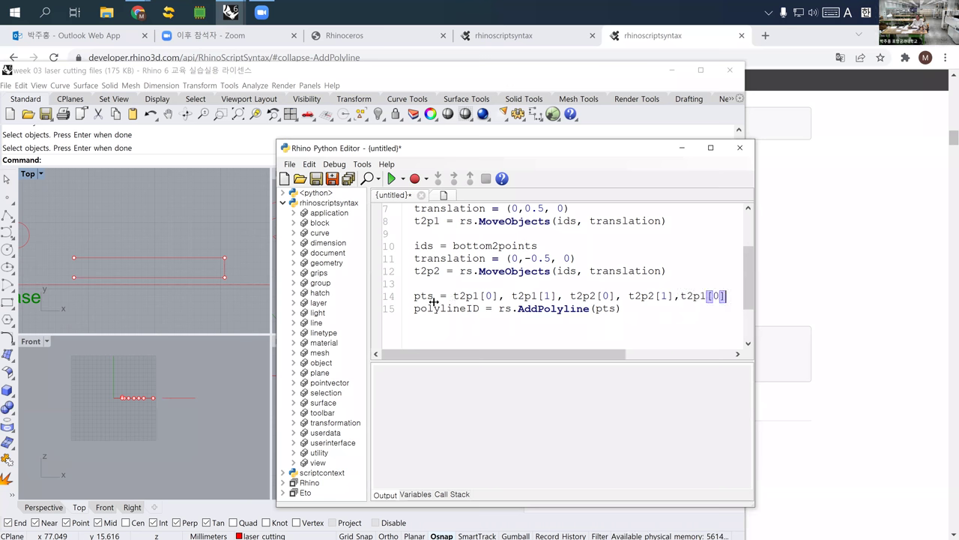
# Undo the previous script run and rerun it, selecting the upper points left to right and the lower points right to left
pyautogui.click(252, 221)
pyautogui.hotkey('ctrl', 'z')
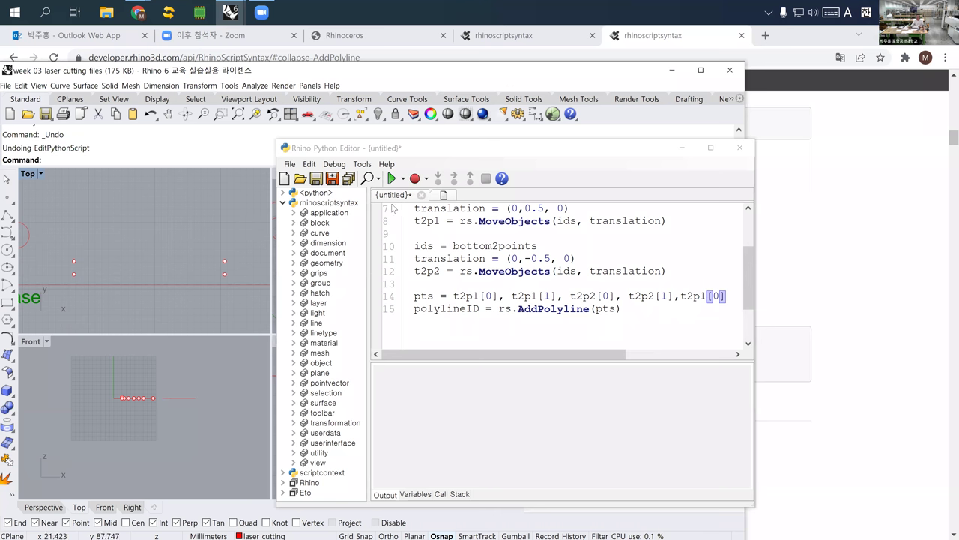
pyautogui.click(390, 179)
pyautogui.click(391, 179)
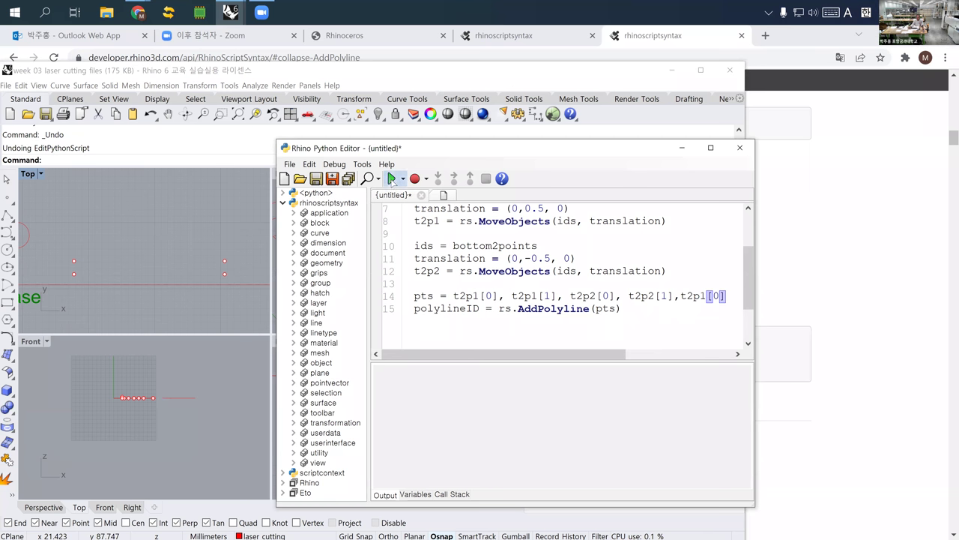
pyautogui.click(74, 261)
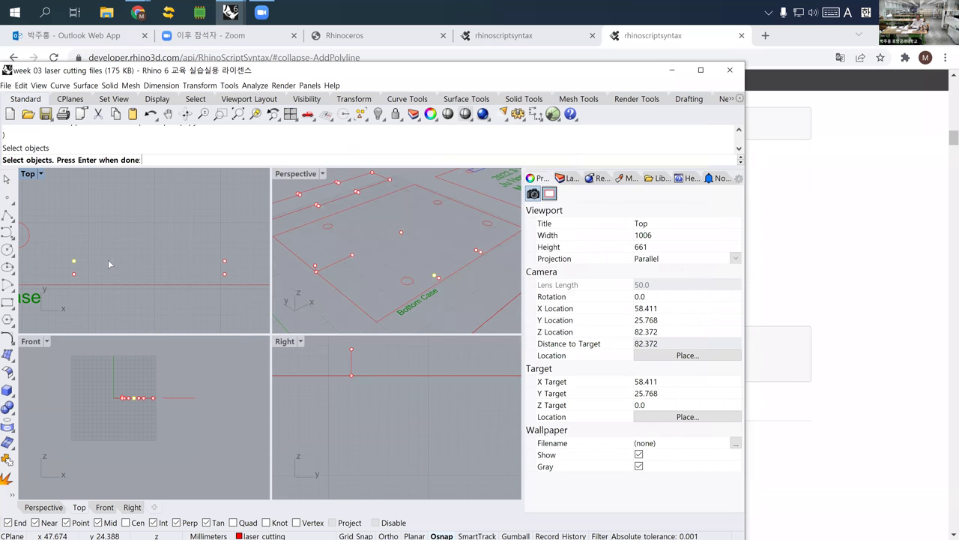
pyautogui.click(224, 261)
pyautogui.press('Return')
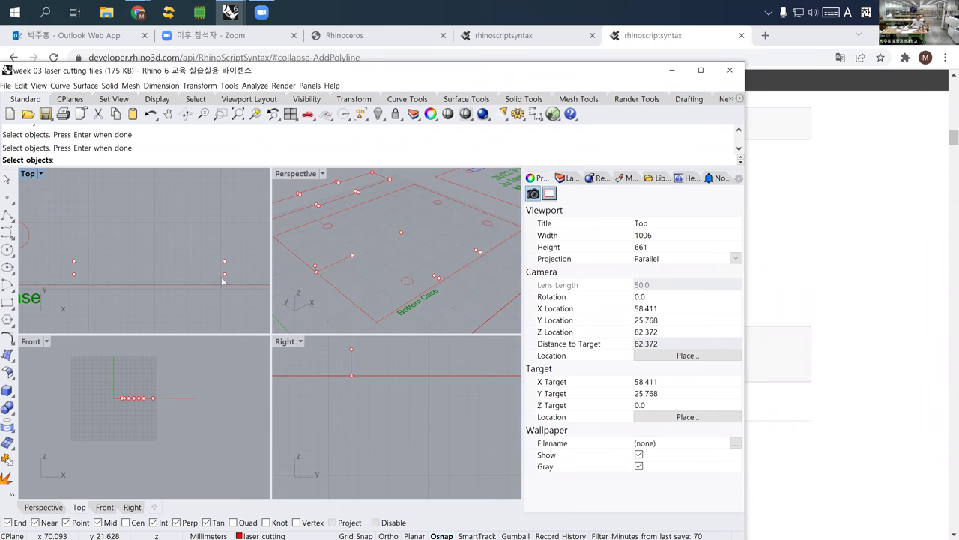
pyautogui.click(224, 273)
pyautogui.click(74, 273)
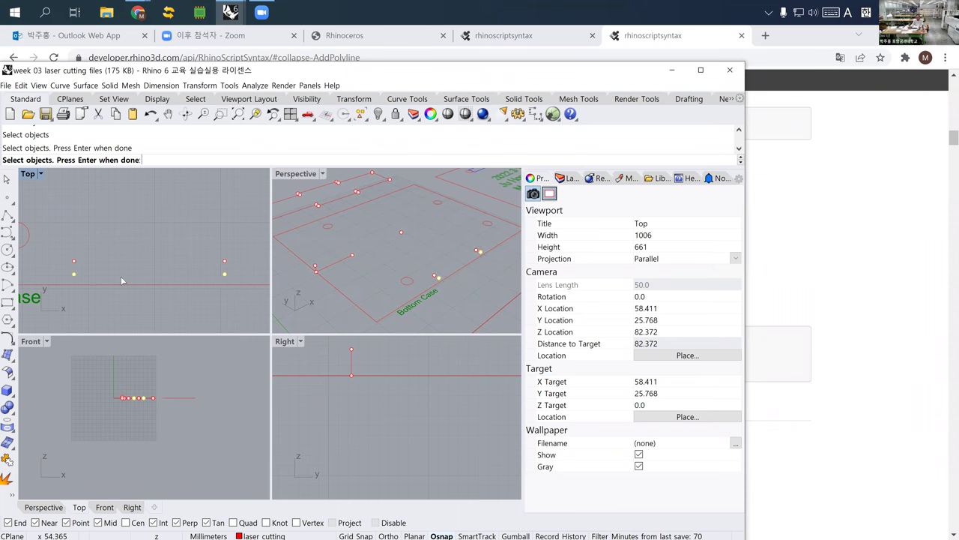
pyautogui.press('Return')
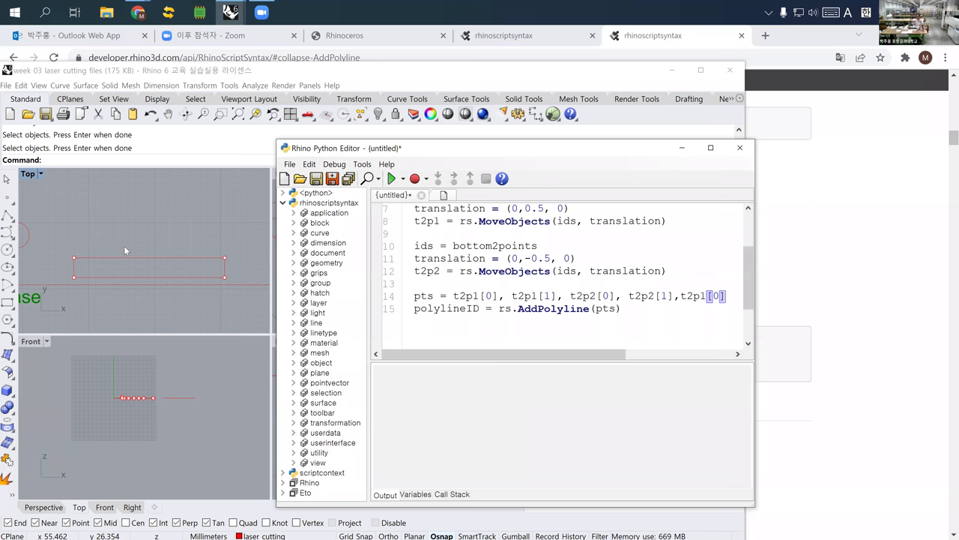
pyautogui.scroll(-5, 183, 263)
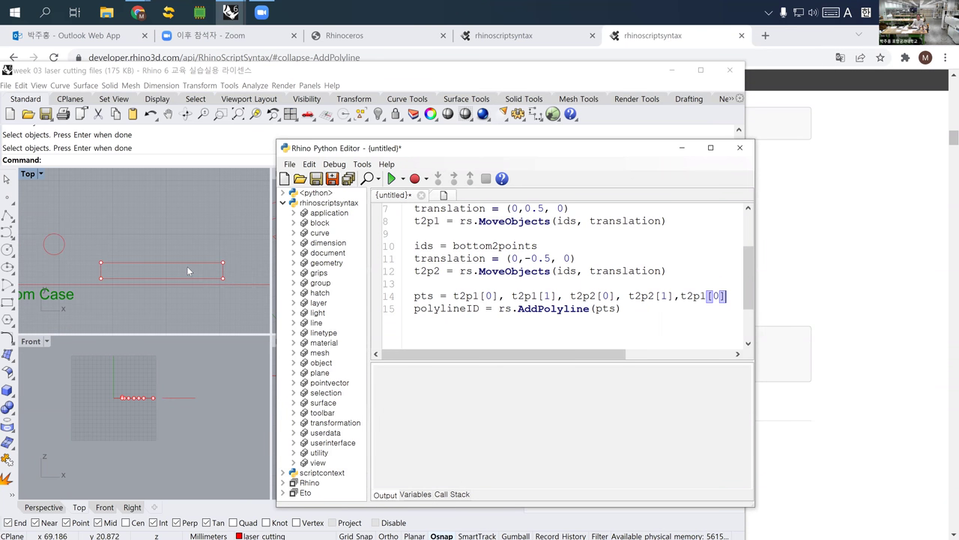
# Add two blank lines after the AddPolyline line at the end of the script
pyautogui.click(148, 266)
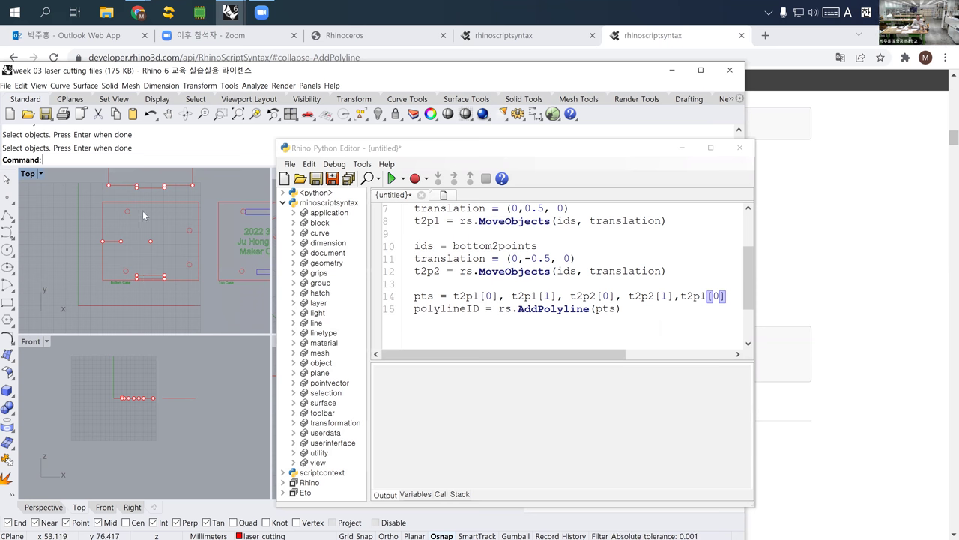
pyautogui.click(632, 309)
pyautogui.press('Return')
pyautogui.press('Return')
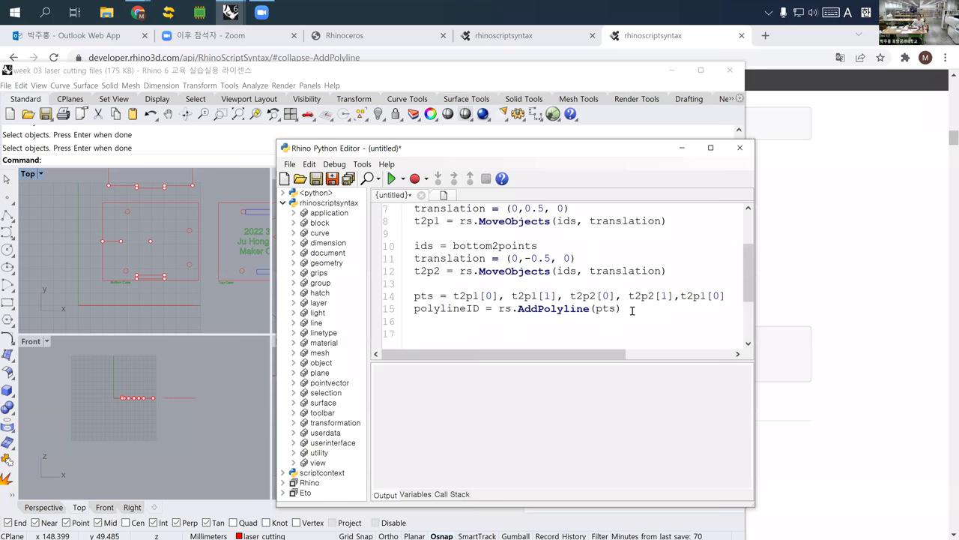
# Open the RhinoScriptSyntax help, search the modules for mirror, and look up the MirrorObject function
pyautogui.click(387, 166)
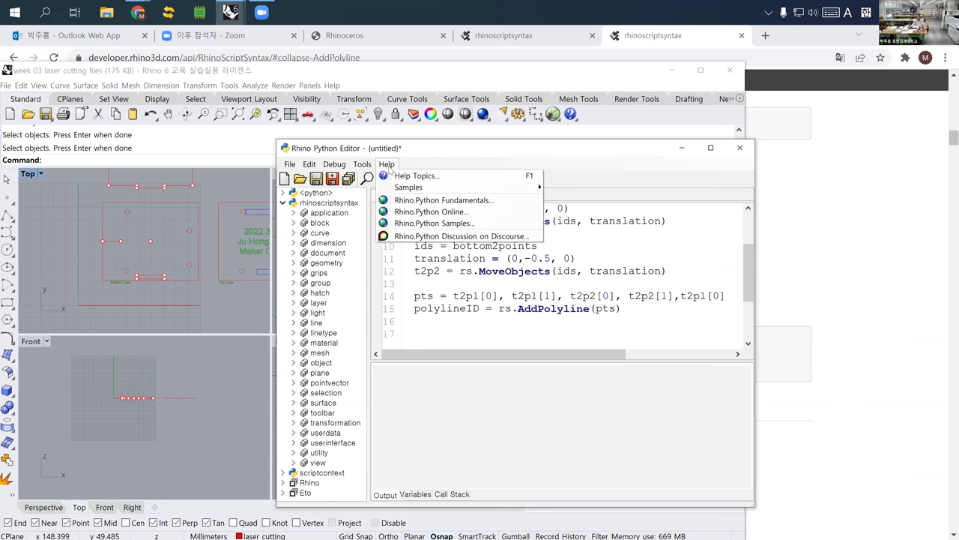
pyautogui.click(398, 176)
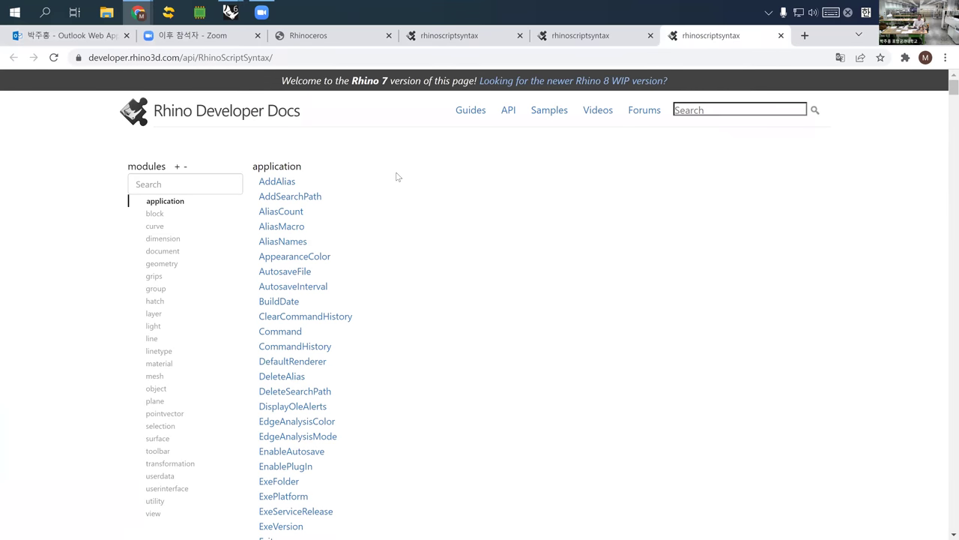
pyautogui.click(210, 191)
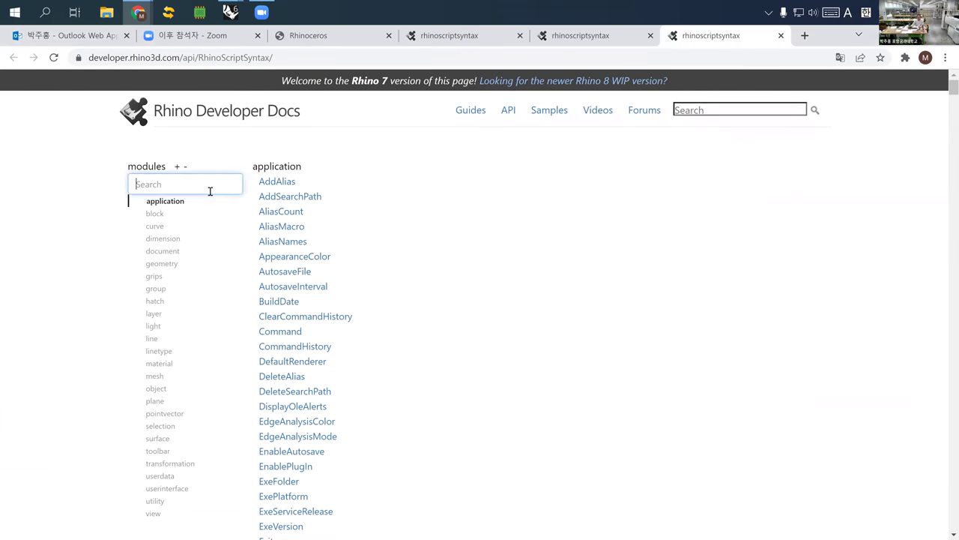
pyautogui.write('mirror')
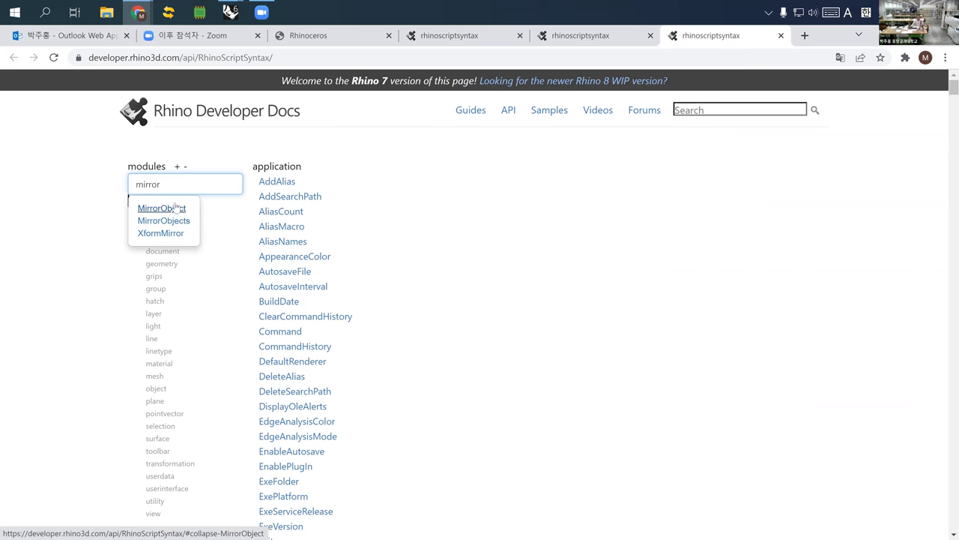
pyautogui.click(175, 208)
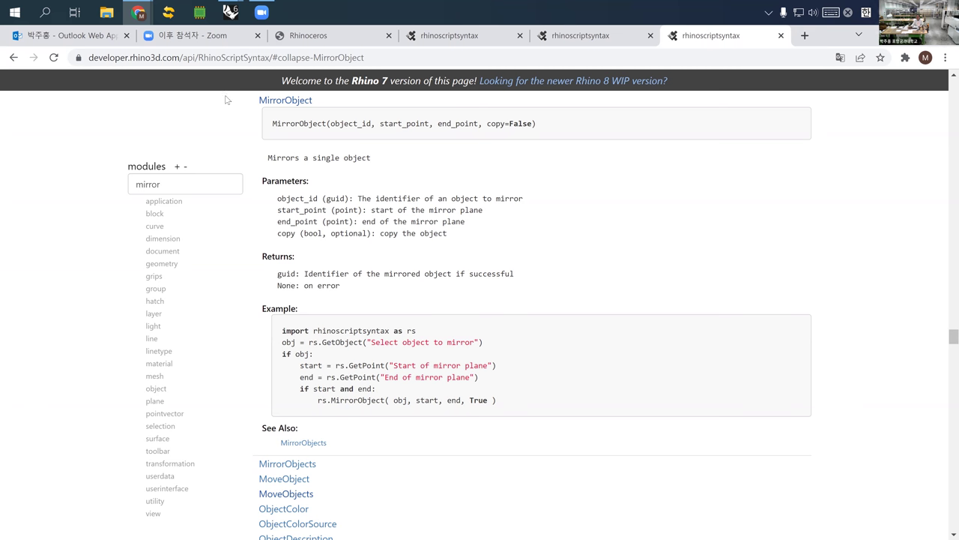
# Switch back to the Rhino Python Editor and start line 17 of the script with the variable slit2
pyautogui.click(230, 13)
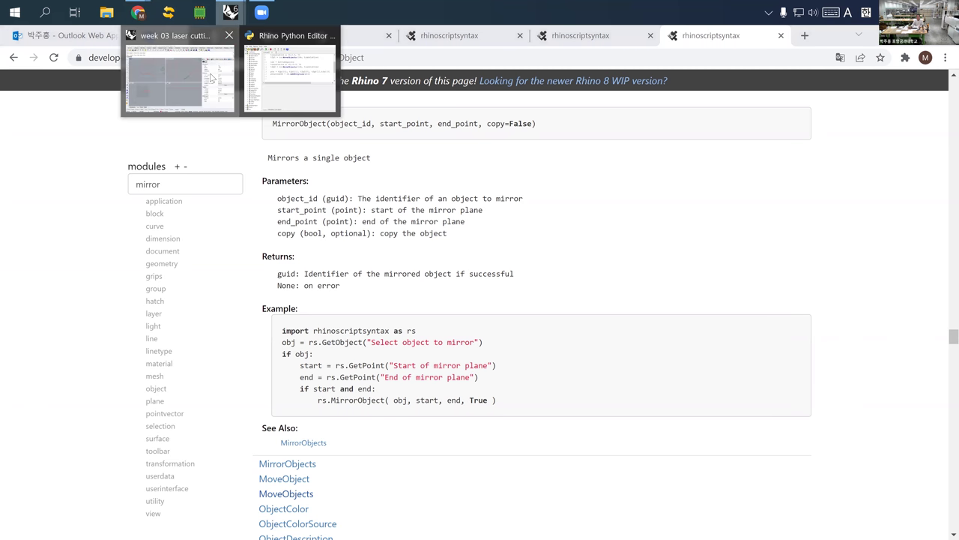
pyautogui.click(288, 75)
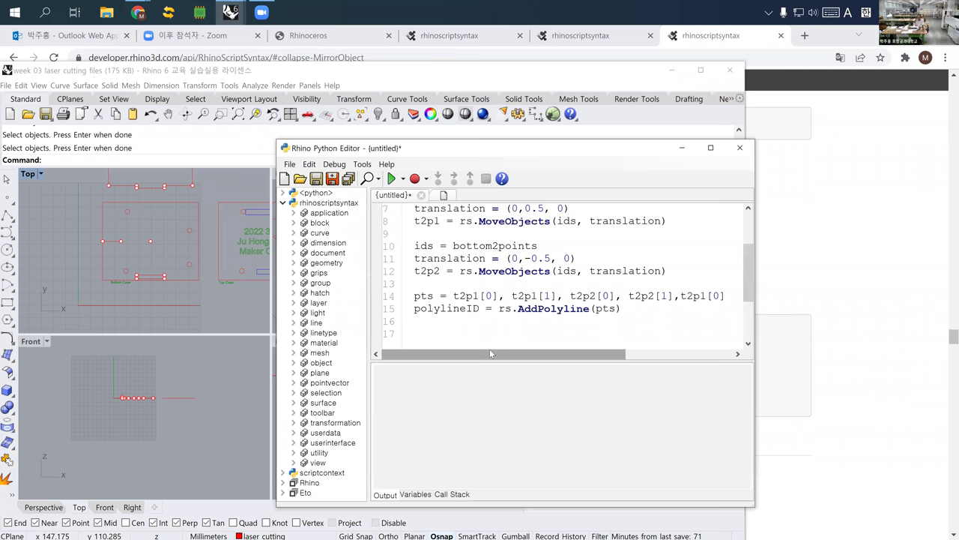
pyautogui.write('sl')
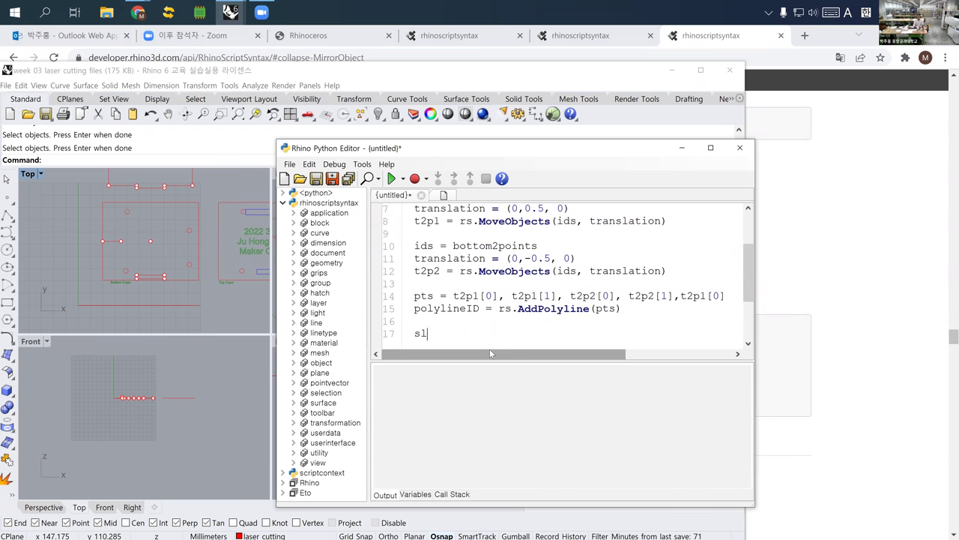
pyautogui.write('it2')
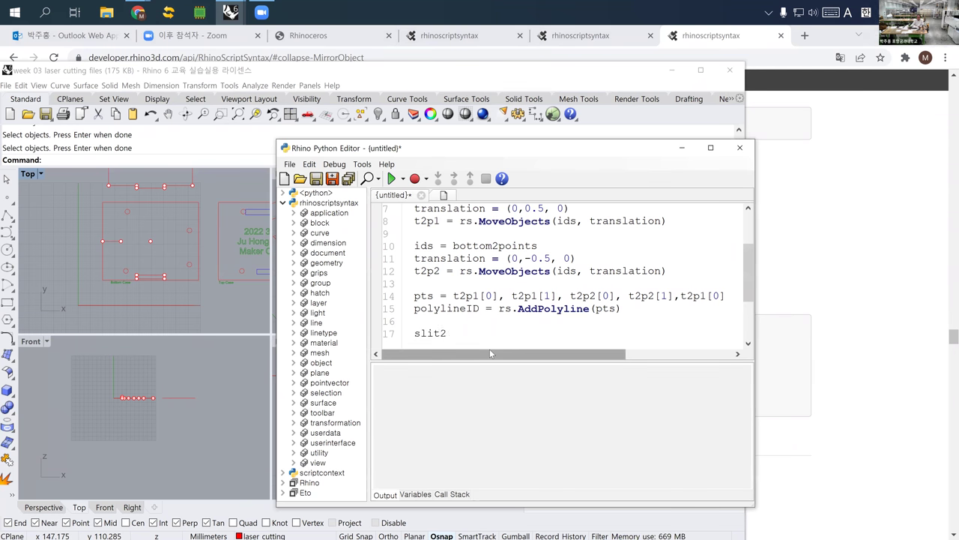
# Rename the polylineID variable on the AddPolyline line to slit1
pyautogui.click(480, 309)
pyautogui.doubleClick(435, 309)
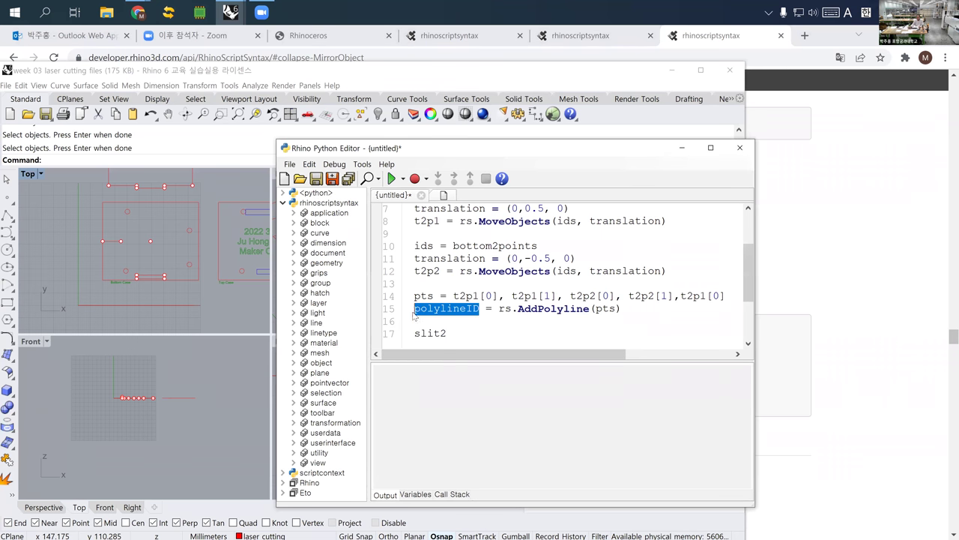
pyautogui.write('slit1')
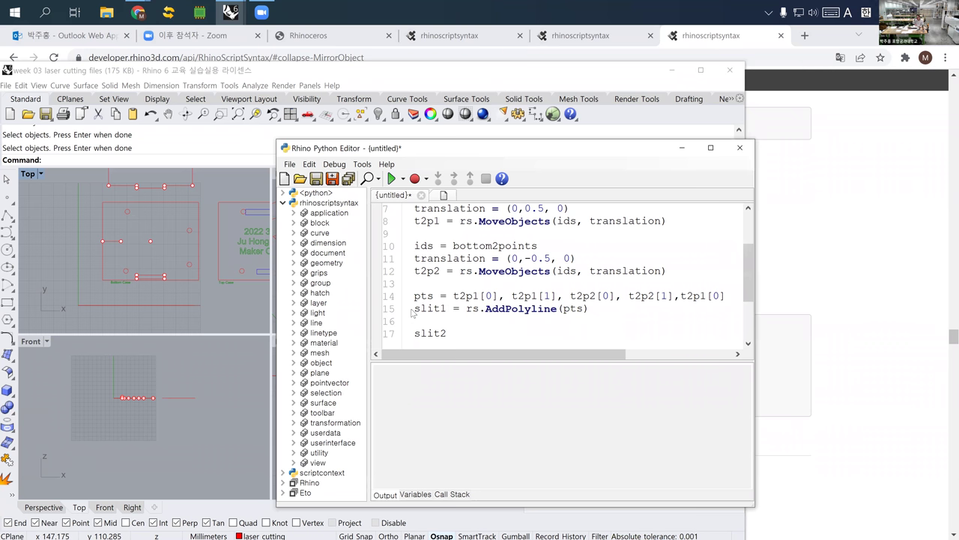
# Complete the slit2 line with the assignment = rs.MirrorObject(slit1, st, ed, True)
pyautogui.write('= rs.')
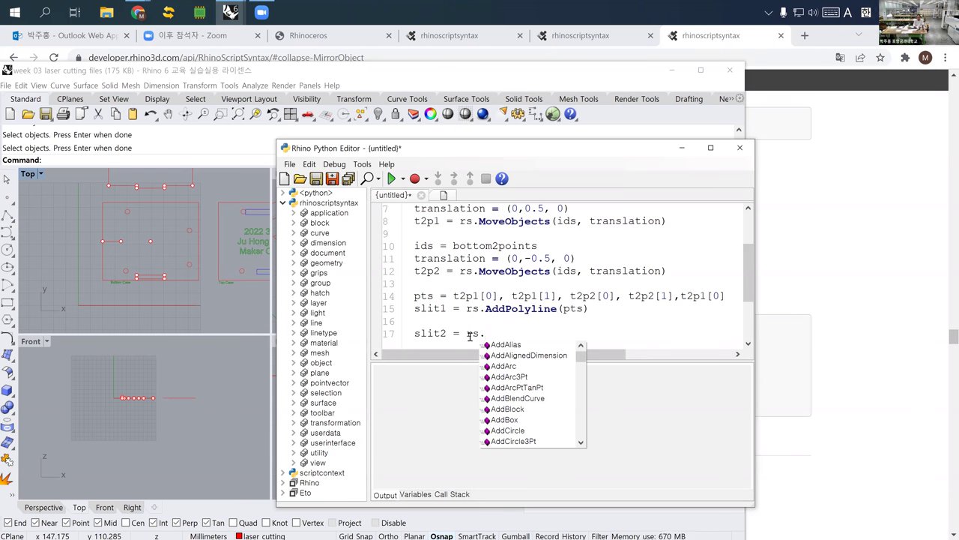
pyautogui.write('mirror(')
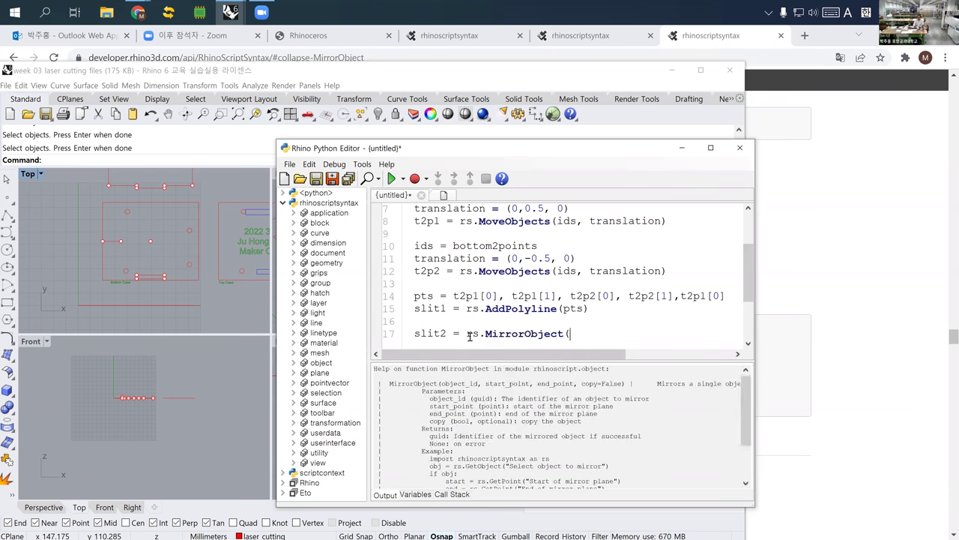
pyautogui.write('slit1')
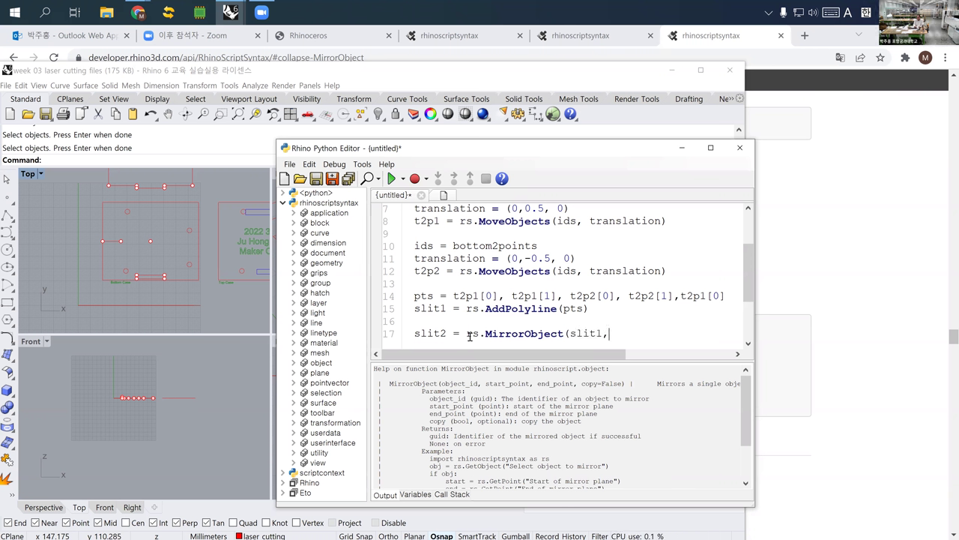
pyautogui.write(', st, ed, True)')
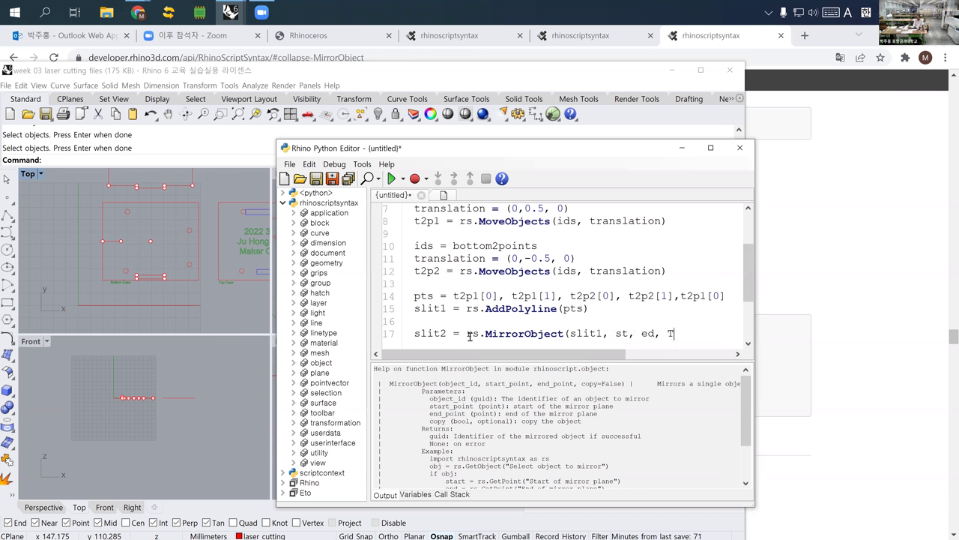
# Insert a new line above the slit2 line and begin the assignment st =
pyautogui.press('Home')
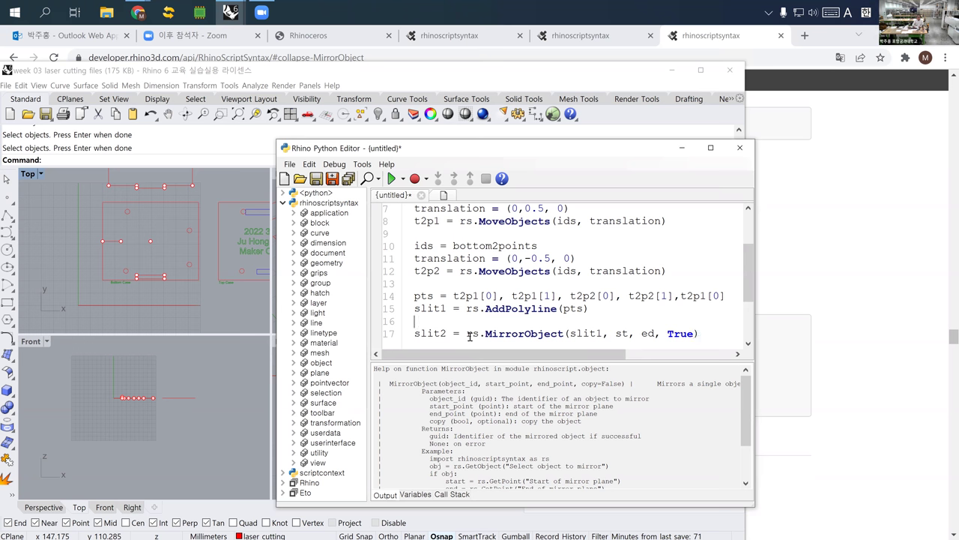
pyautogui.press('Return')
pyautogui.press('Up')
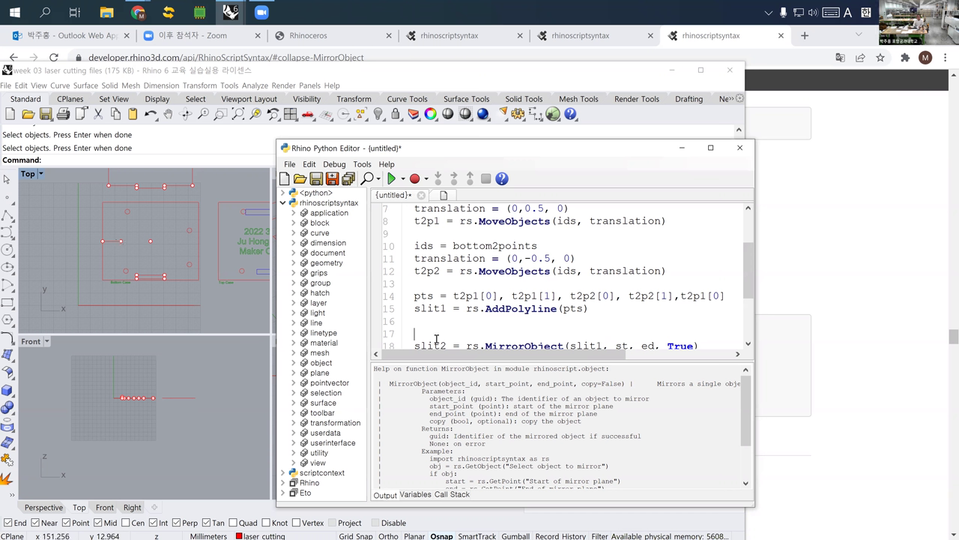
pyautogui.write('st =')
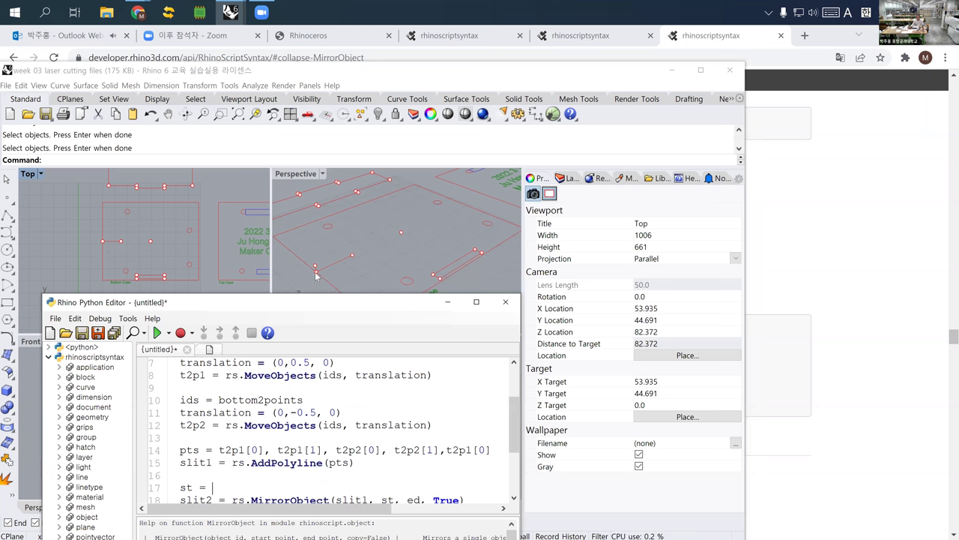
# Copy 19.9529,52.2767,0 from the object details of the short line's outer end point on the Bottom Case outline, and assign it to st
pyautogui.click(315, 274)
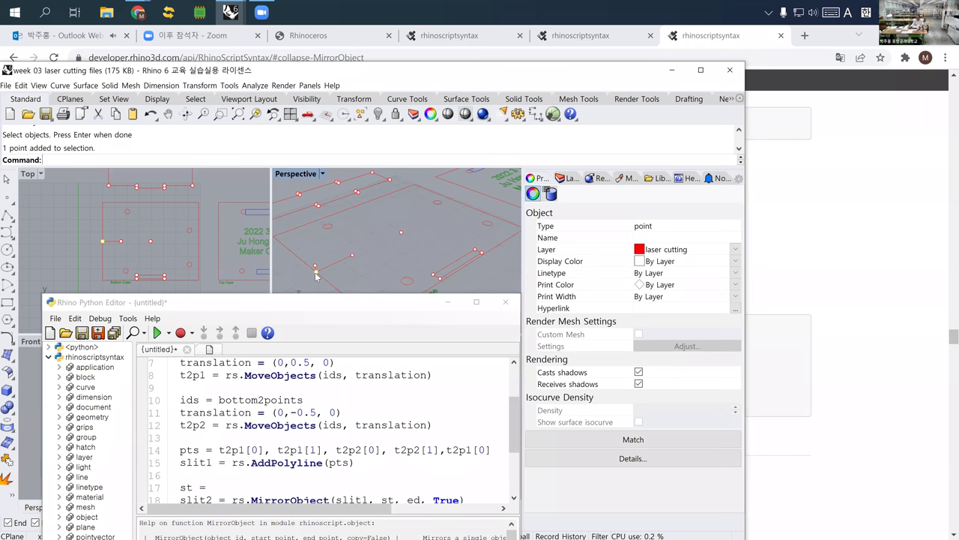
pyautogui.click(633, 458)
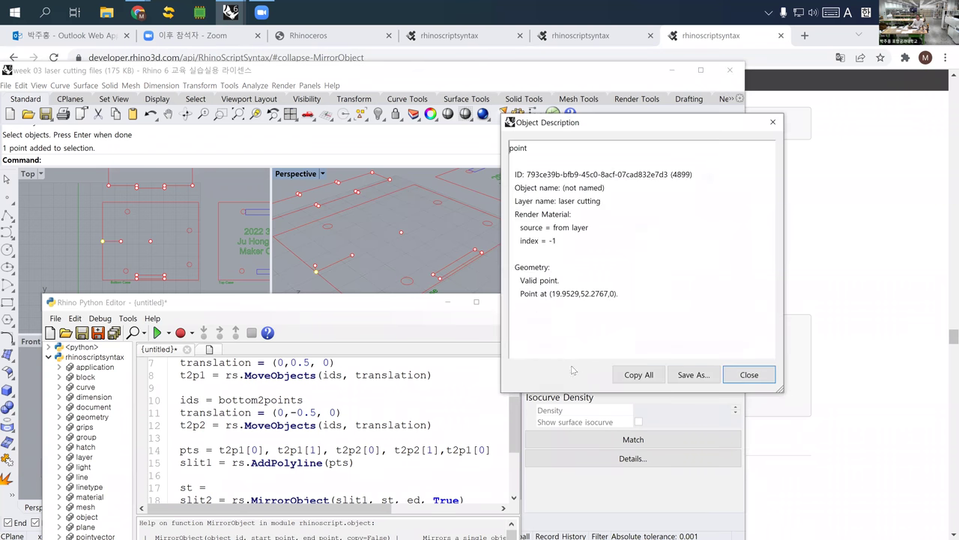
pyautogui.moveTo(551, 293); pyautogui.dragTo(631, 288)
pyautogui.hotkey('ctrl', 'c')
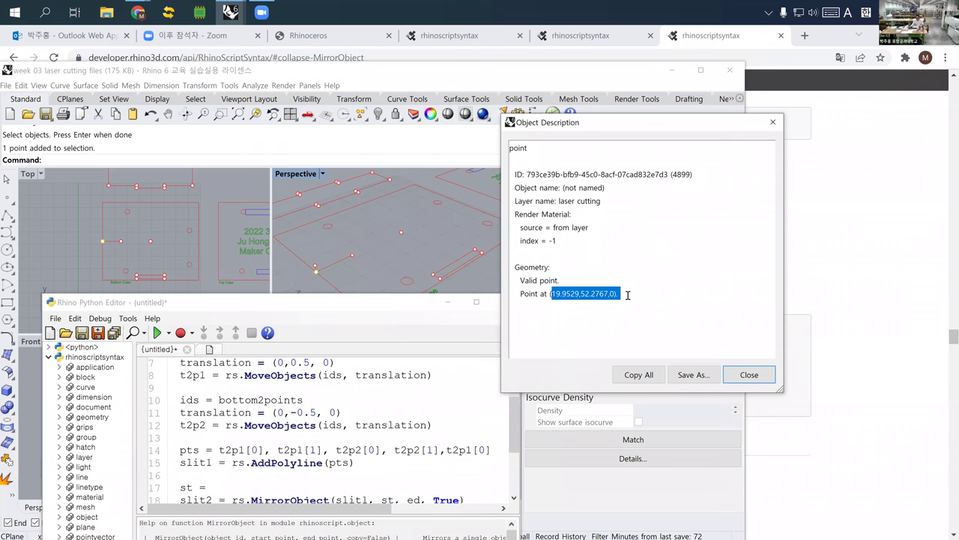
pyautogui.click(750, 374)
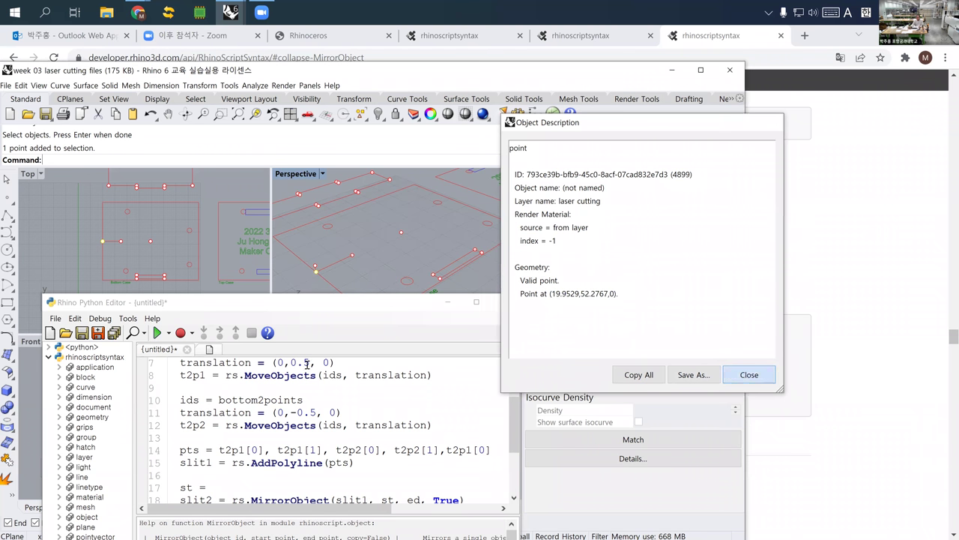
pyautogui.click(322, 302)
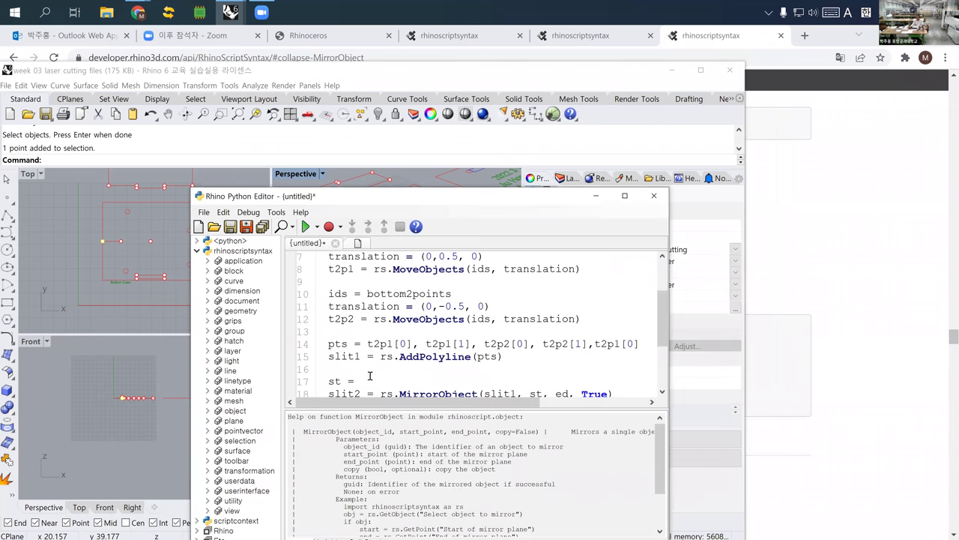
pyautogui.hotkey('ctrl', 'v')
pyautogui.click(496, 367)
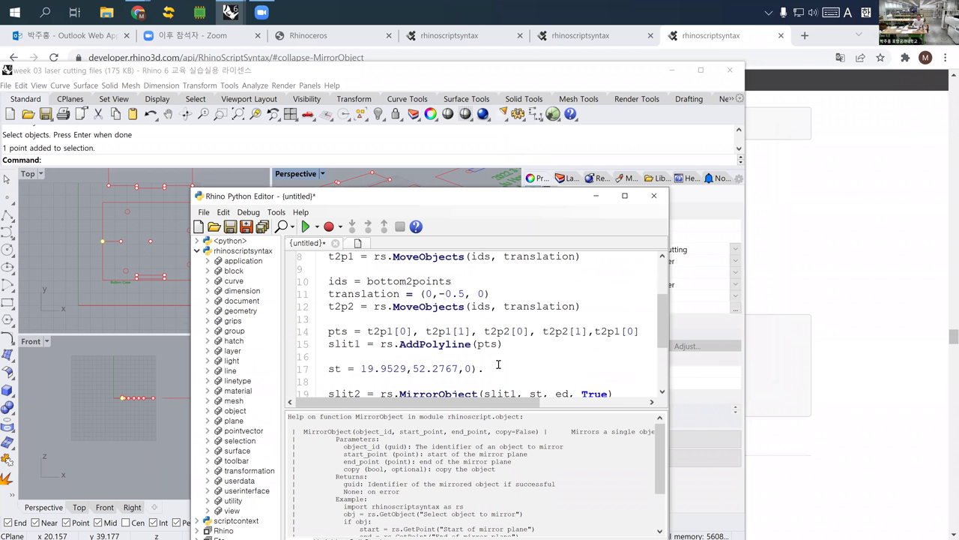
pyautogui.press('BackSpace')
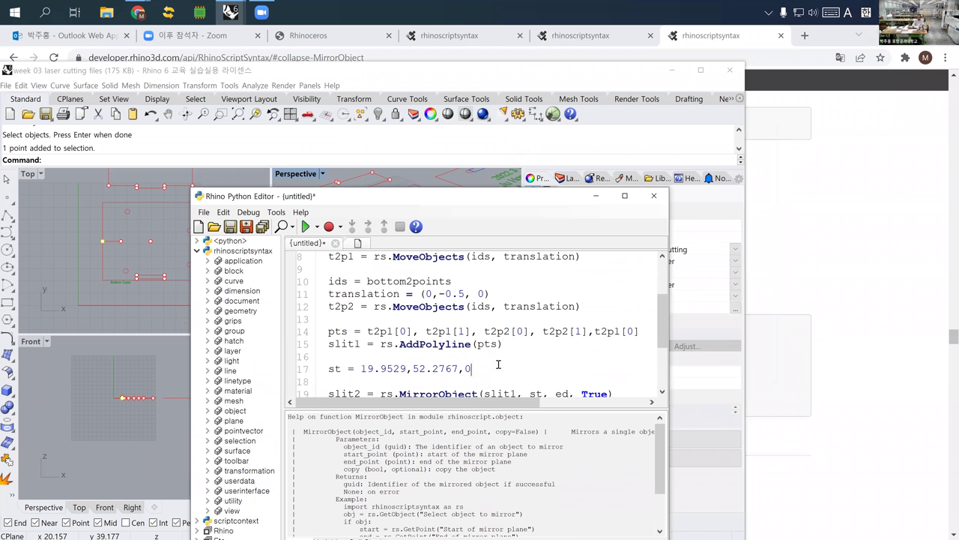
pyautogui.press('Left')
pyautogui.press('Left')
pyautogui.press('Left')
pyautogui.press('Left')
pyautogui.press('Left')
pyautogui.press('Left')
pyautogui.press('Left')
pyautogui.press('Left')
pyautogui.press('Left')
pyautogui.press('Left')
pyautogui.press('Left')
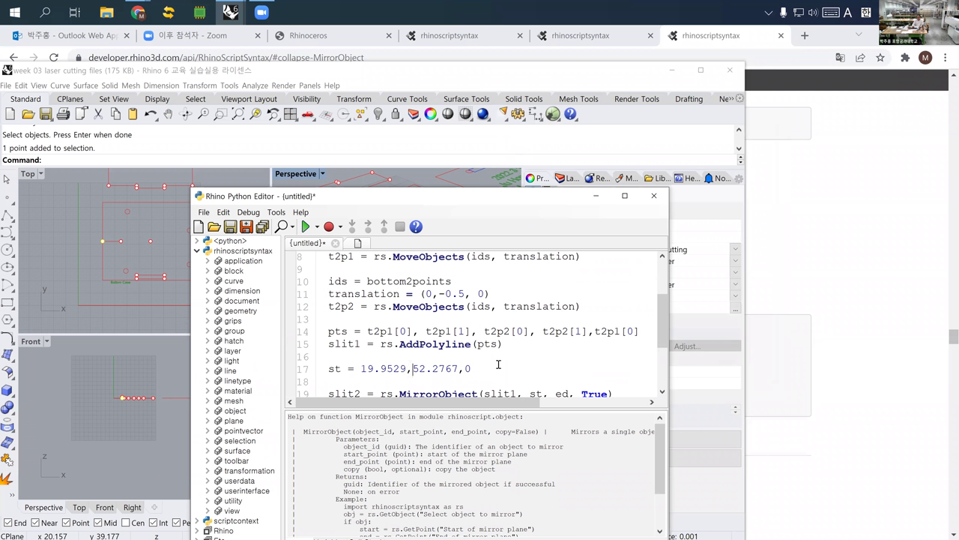
pyautogui.press('Right')
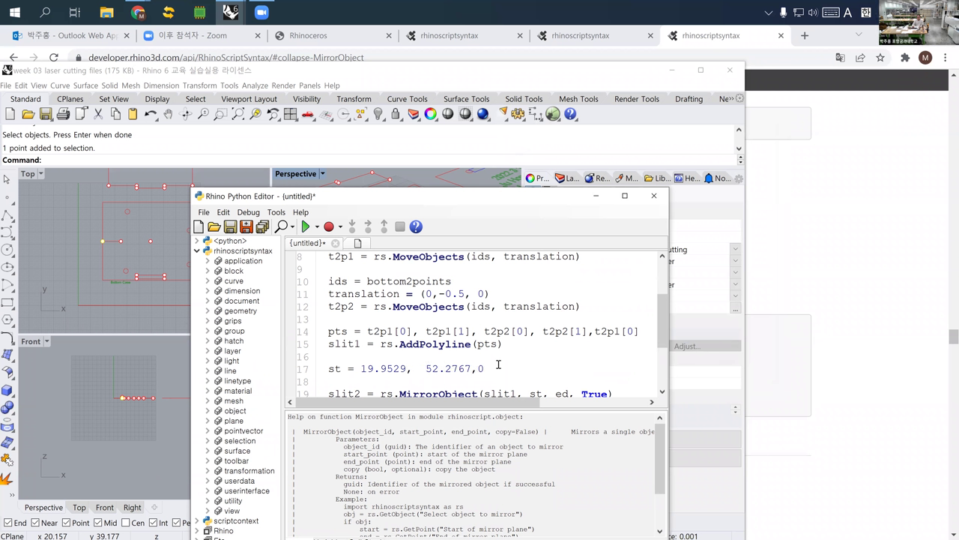
pyautogui.press('Left')
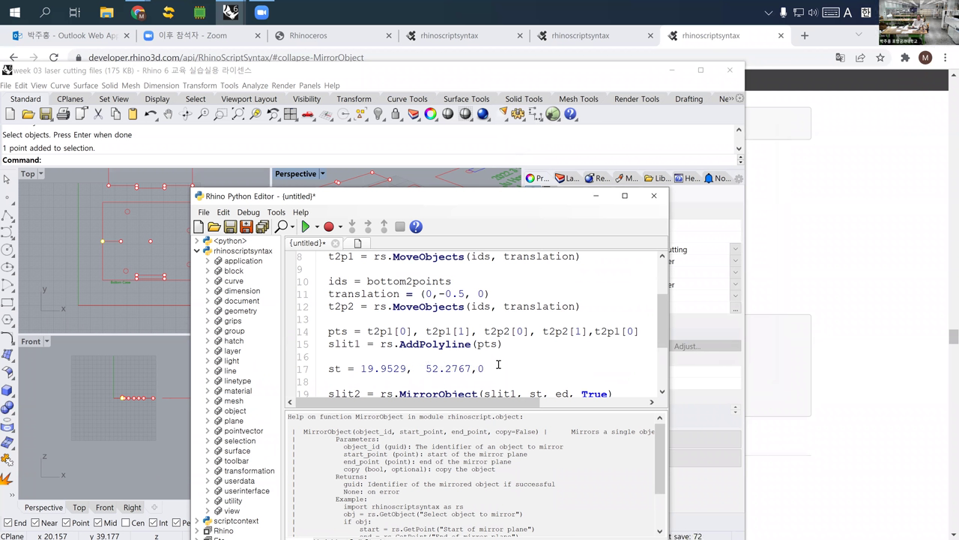
pyautogui.press('BackSpace')
pyautogui.press('BackSpace')
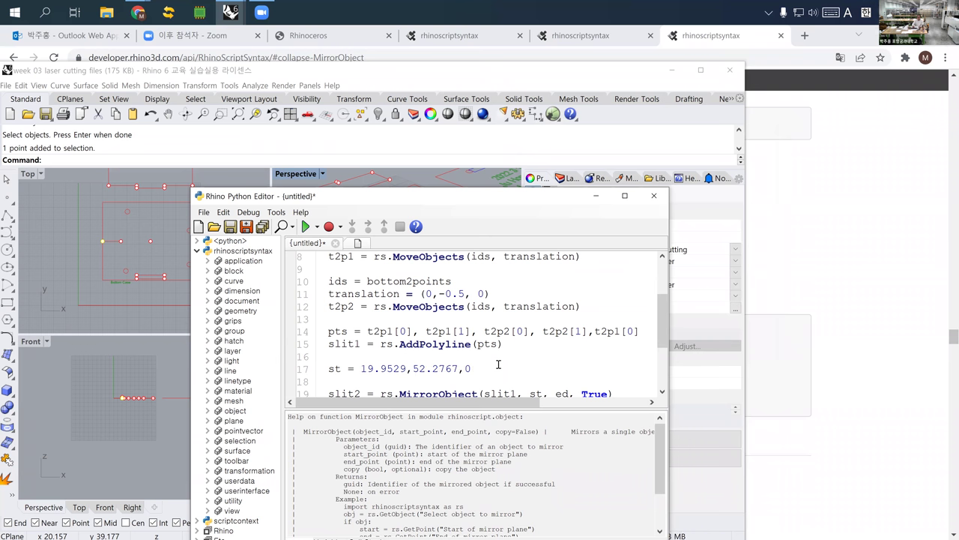
# Add an ed line below st and assign it 34.8703,52.2767,0, copied from the object details of the short line's inner end point
pyautogui.press('Return')
pyautogui.write('ed =')
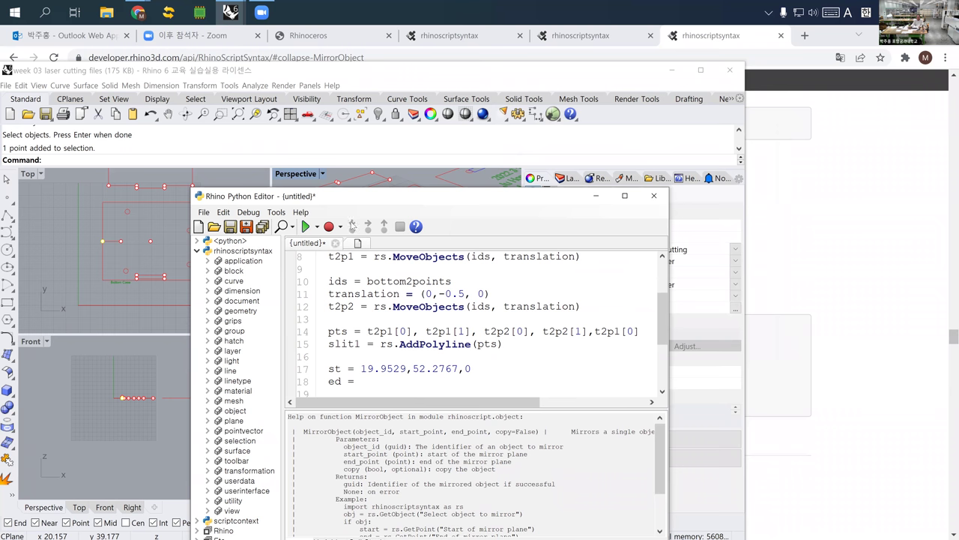
pyautogui.moveTo(379, 201); pyautogui.dragTo(287, 349)
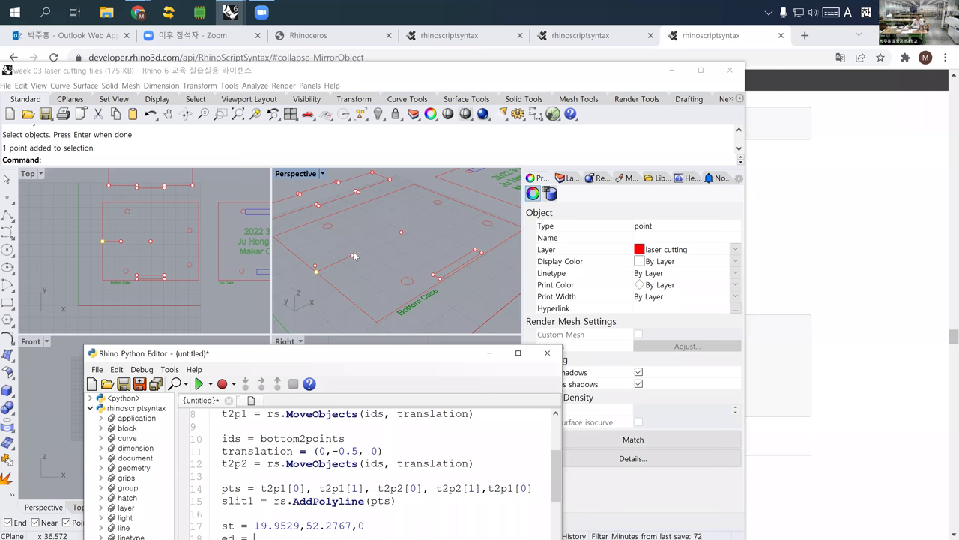
pyautogui.click(353, 255)
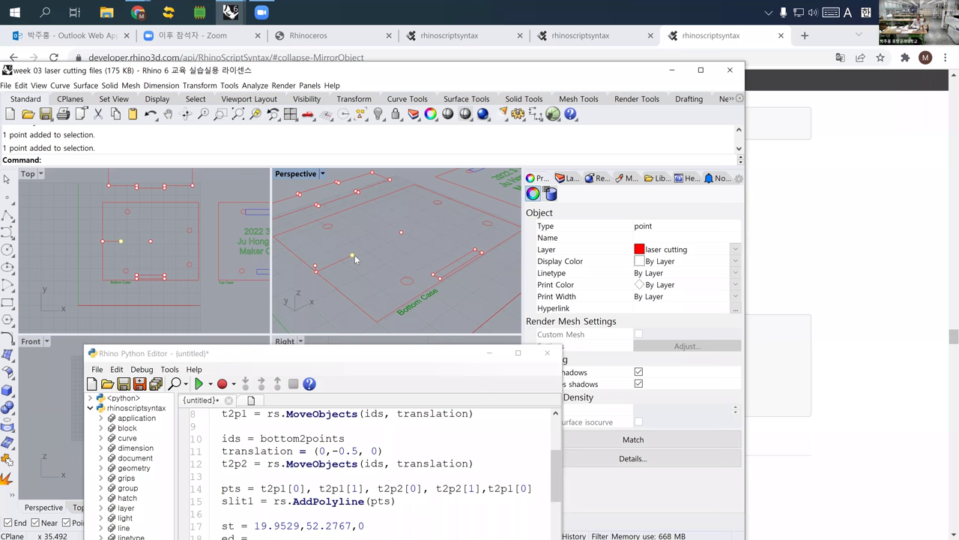
pyautogui.click(632, 456)
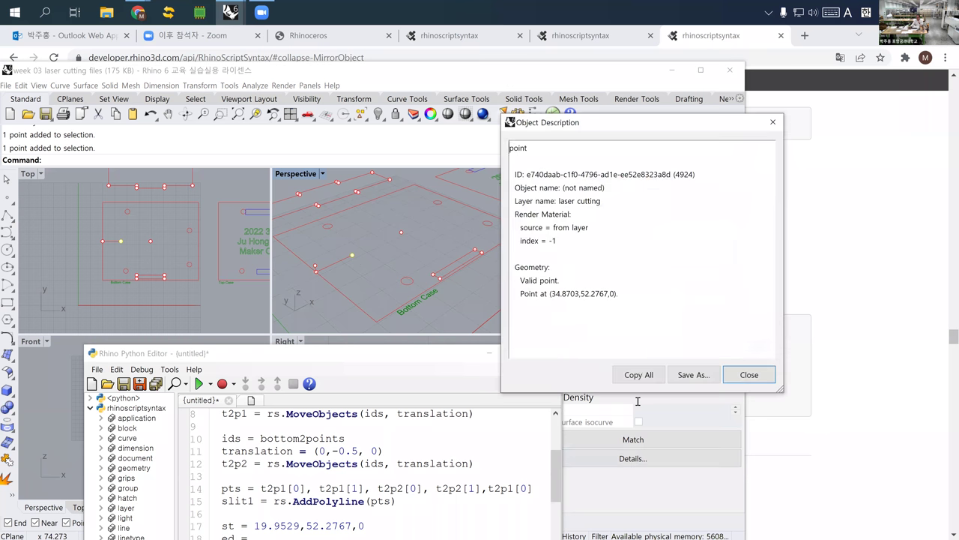
pyautogui.moveTo(551, 294); pyautogui.dragTo(619, 299)
pyautogui.hotkey('ctrl', 'c')
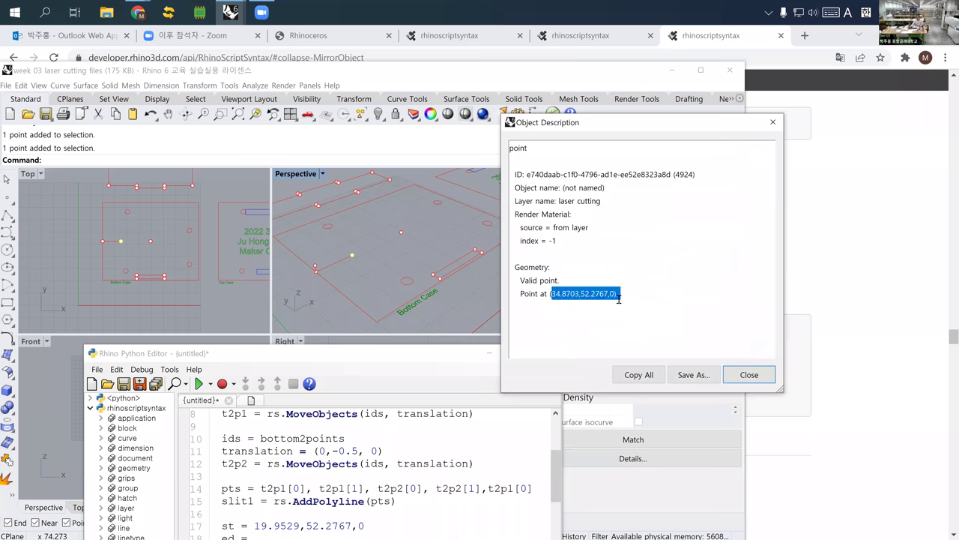
pyautogui.click(452, 368)
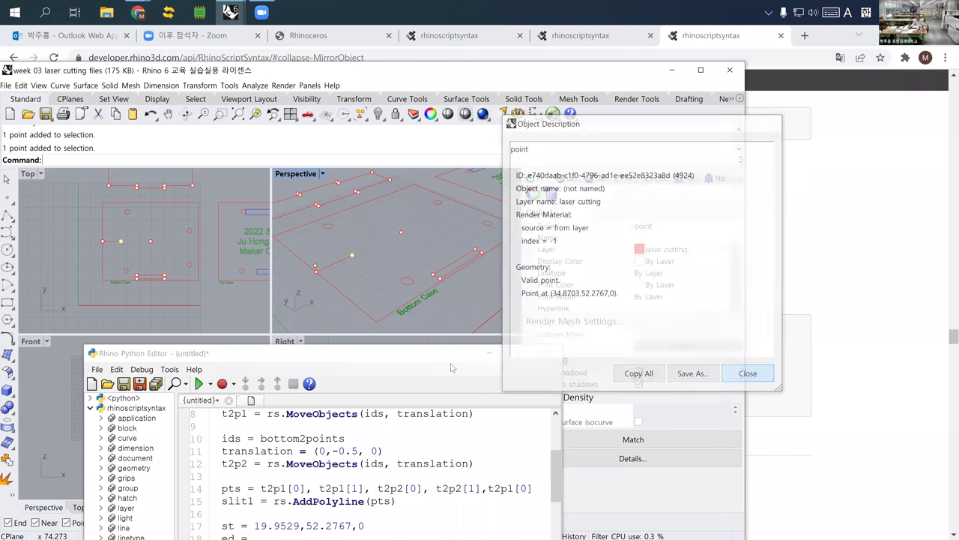
pyautogui.moveTo(408, 352); pyautogui.dragTo(478, 242)
pyautogui.click(442, 424)
pyautogui.hotkey('ctrl', 'v')
pyautogui.click(448, 416)
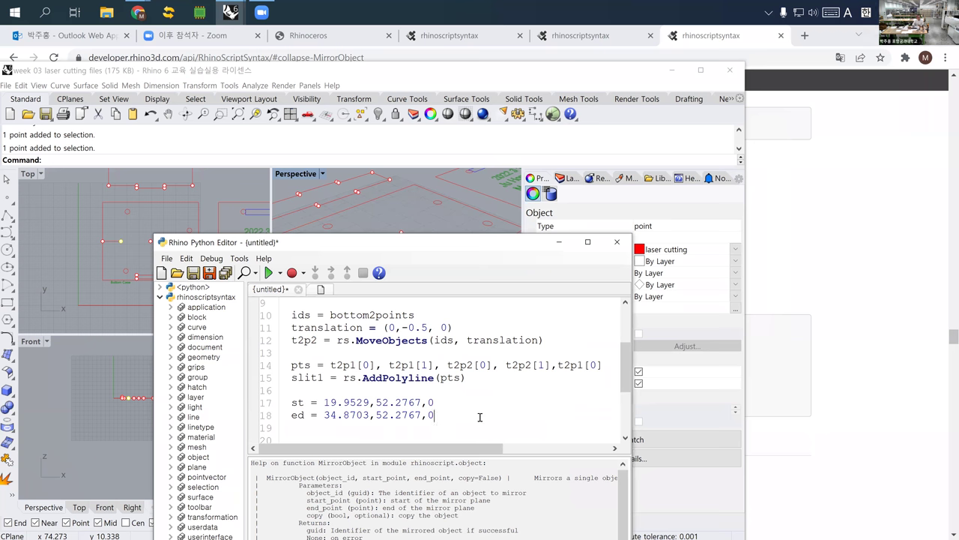
# Remove the blank lines between the ed line and the slit2 line
pyautogui.scroll(3, 420, 382)
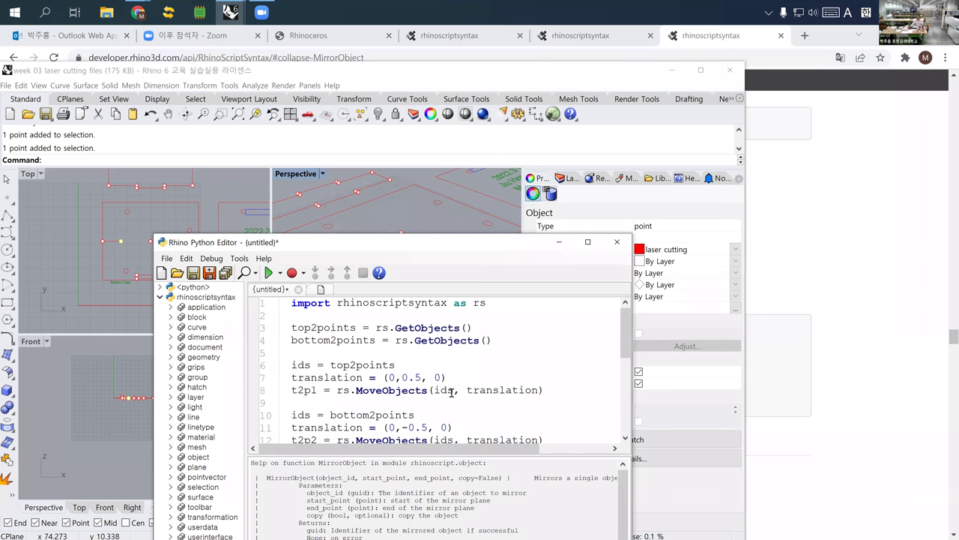
pyautogui.scroll(-6, 423, 390)
pyautogui.scroll(3, 419, 387)
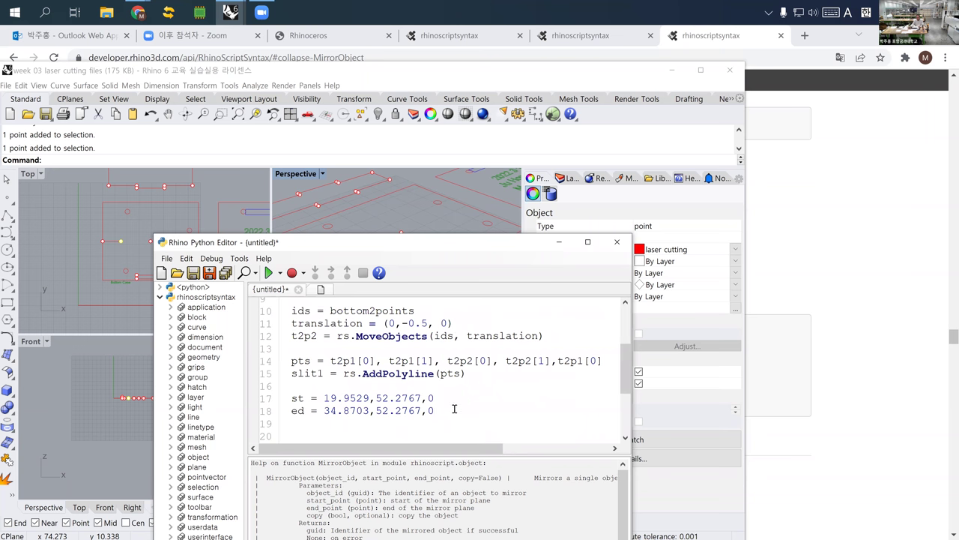
pyautogui.press('Delete')
pyautogui.press('Delete')
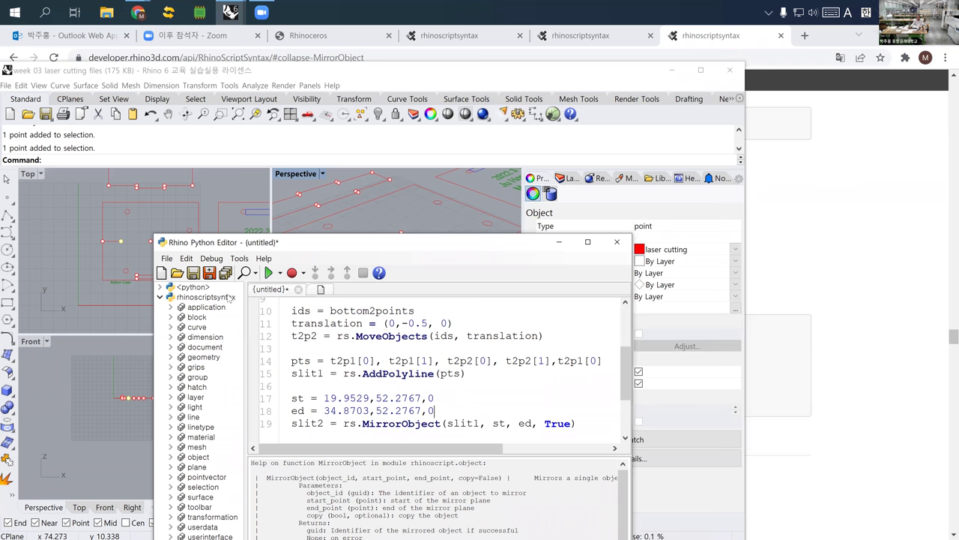
# Undo the previous script run in the model so the Bottom Case slit outline is removed
pyautogui.moveTo(314, 251); pyautogui.dragTo(399, 315)
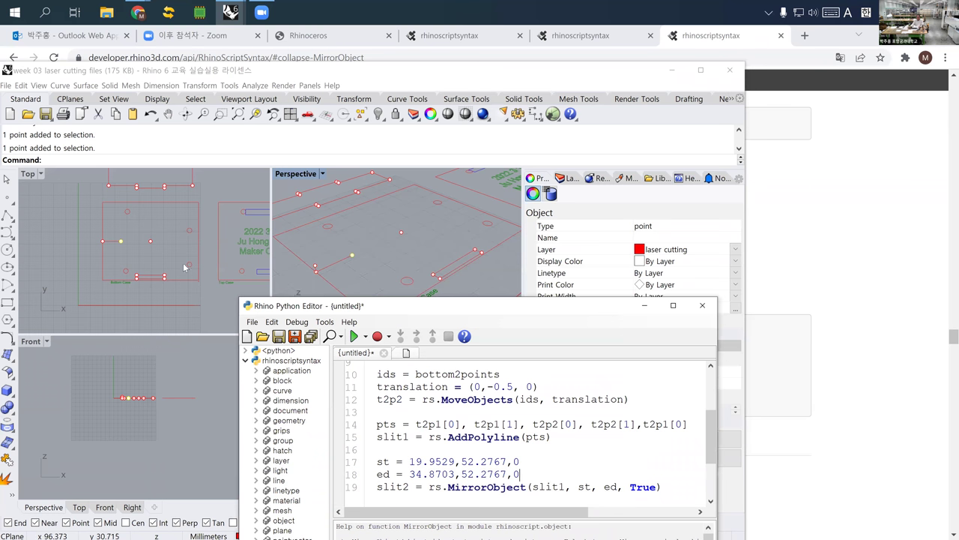
pyautogui.click(140, 243)
pyautogui.scroll(3, 140, 244)
pyautogui.hotkey('ctrl', 'z')
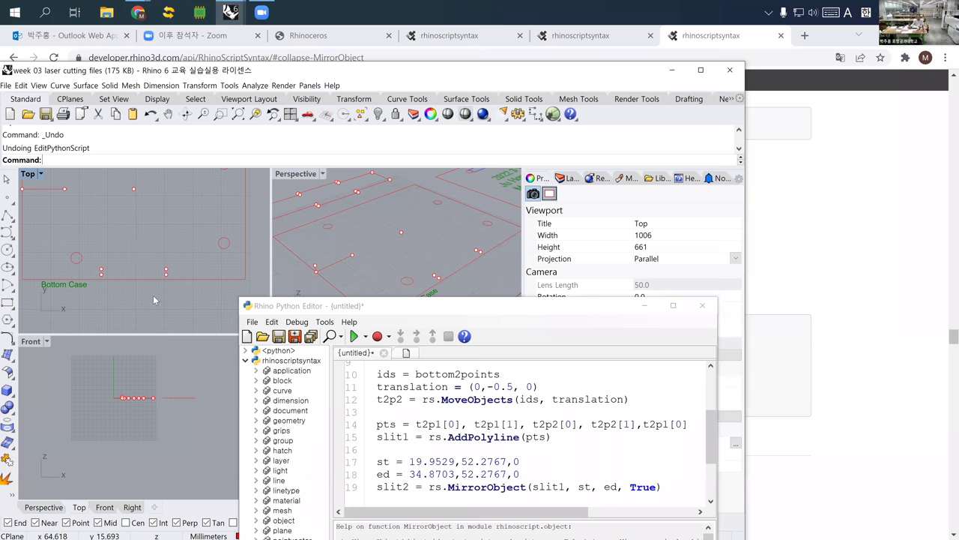
# Run the script, picking the two upper slit points of the Bottom Case as the first set and the two lower ones as the second
pyautogui.click(377, 305)
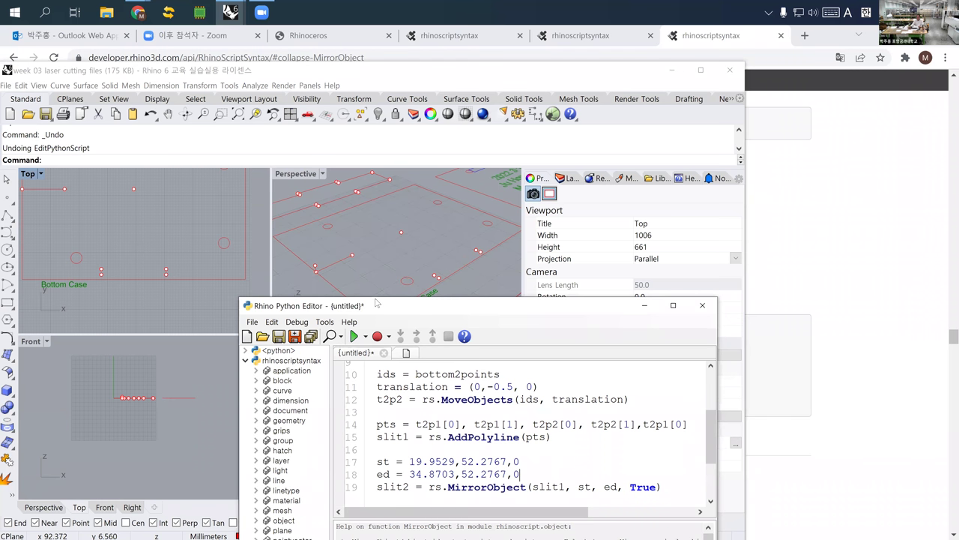
pyautogui.moveTo(375, 279); pyautogui.dragTo(395, 245)
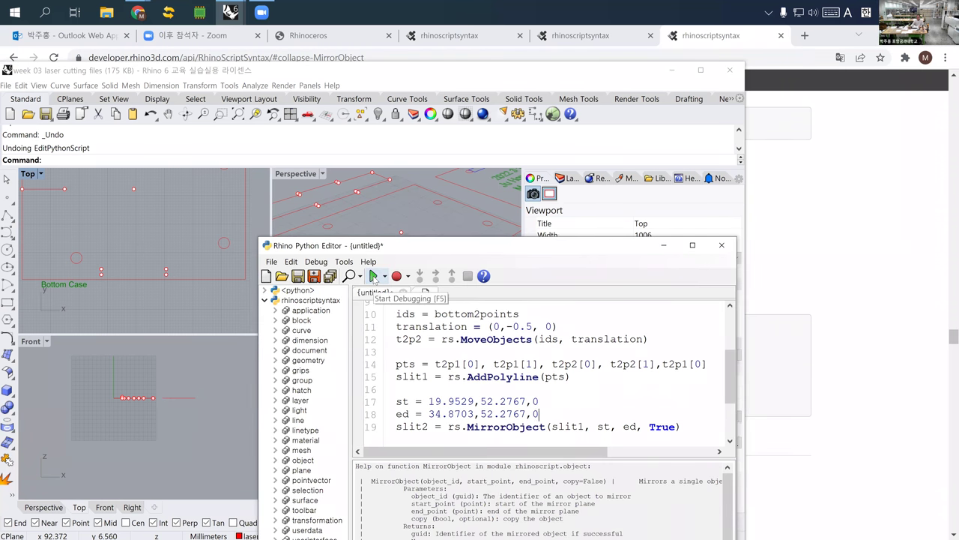
pyautogui.click(373, 276)
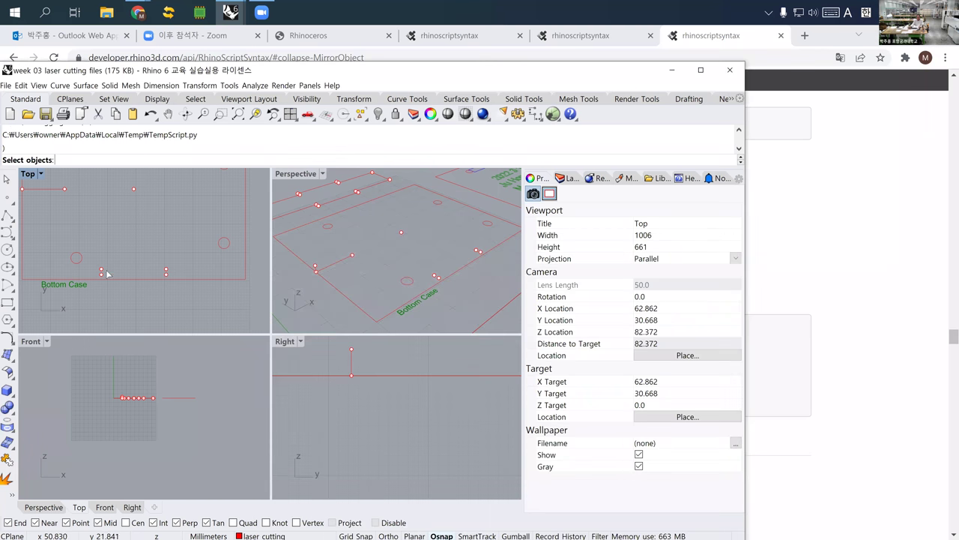
pyautogui.click(101, 269)
pyautogui.click(165, 268)
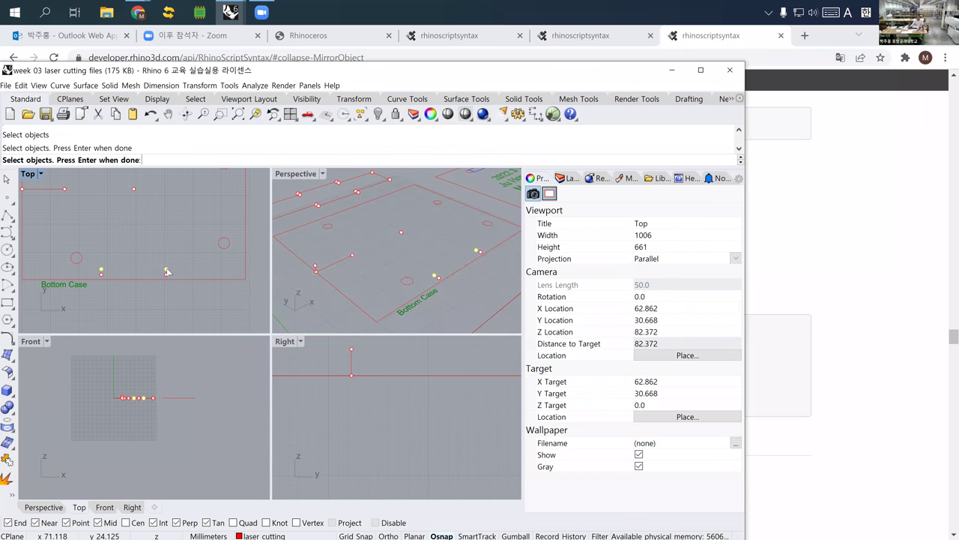
pyautogui.press('Return')
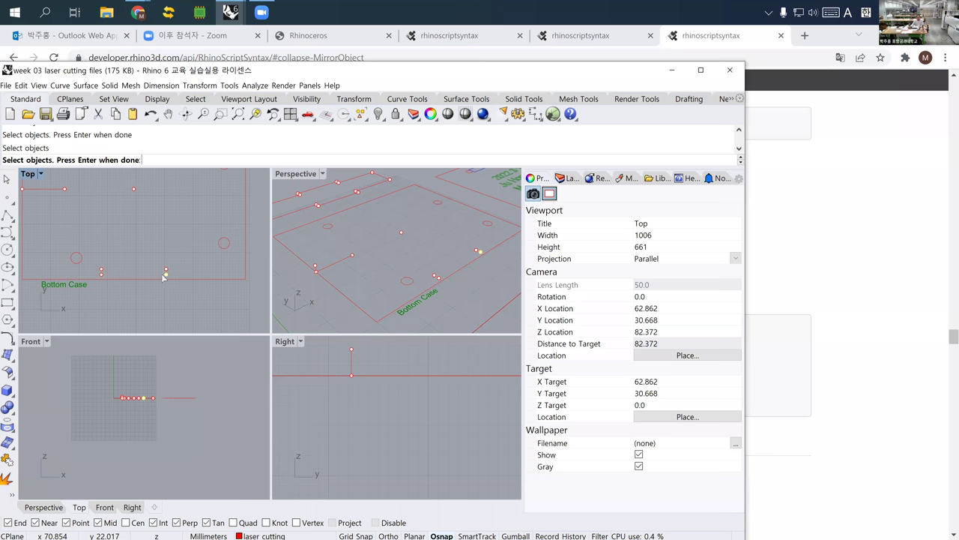
pyautogui.click(101, 275)
pyautogui.press('Return')
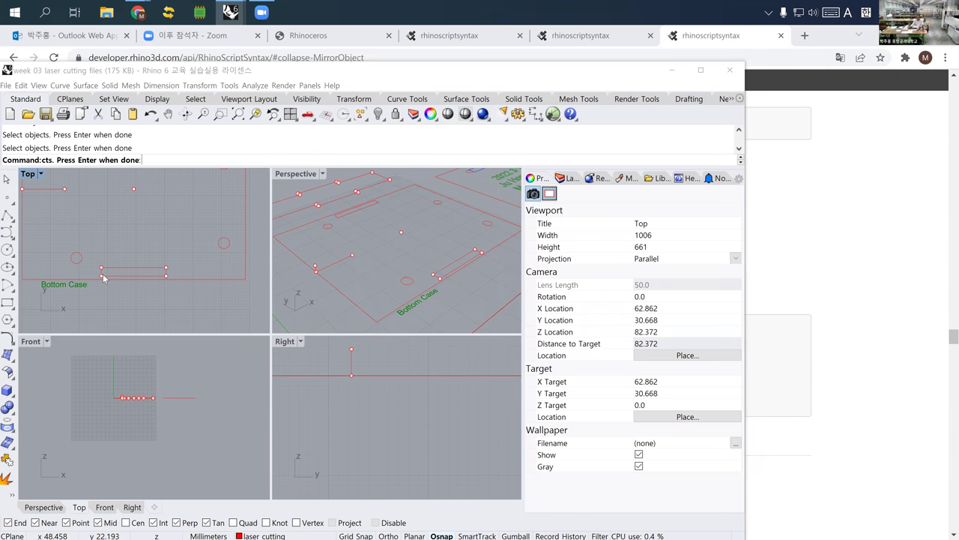
# Check the mirrored slit near the Bottom Case's upper edge by selecting it, and undo the script run
pyautogui.scroll(-3, 128, 248)
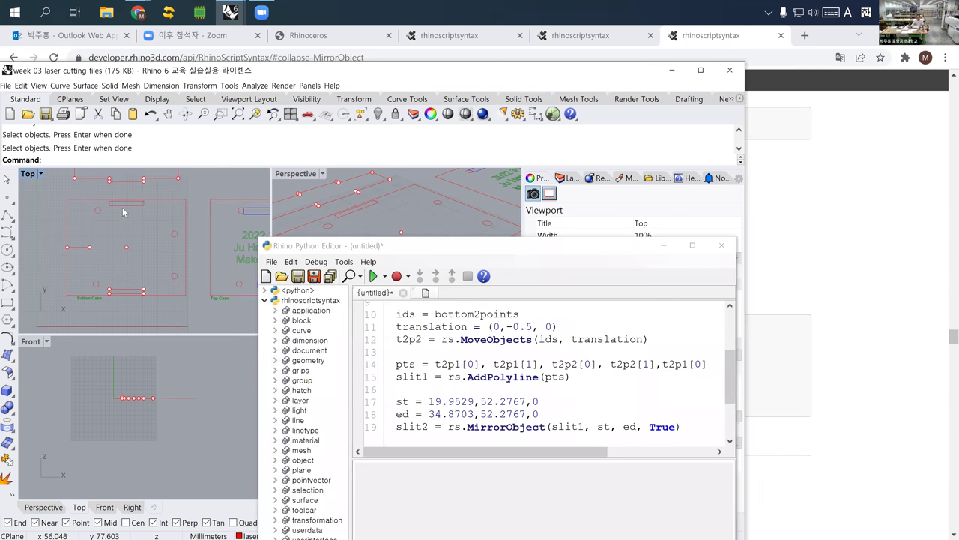
pyautogui.click(123, 225)
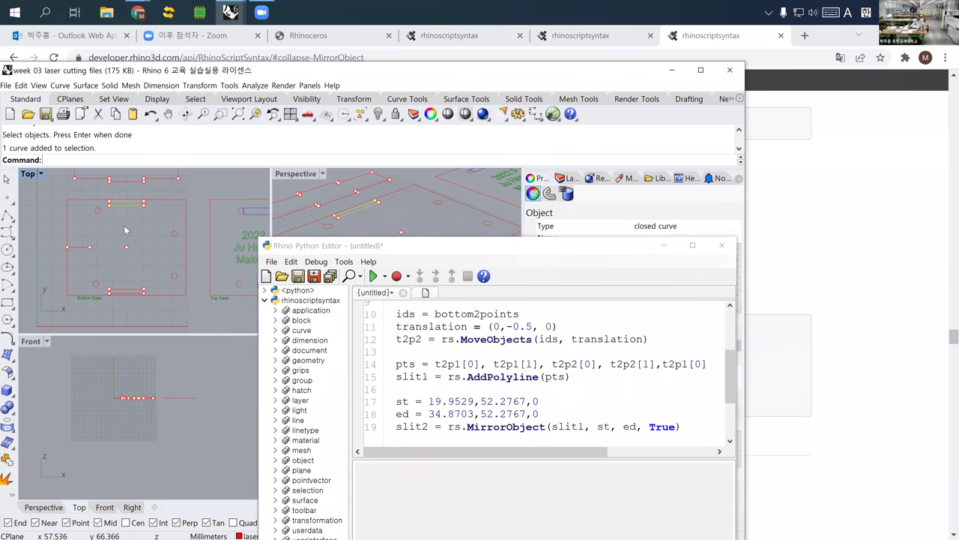
pyautogui.press('Escape')
pyautogui.hotkey('ctrl', 'z')
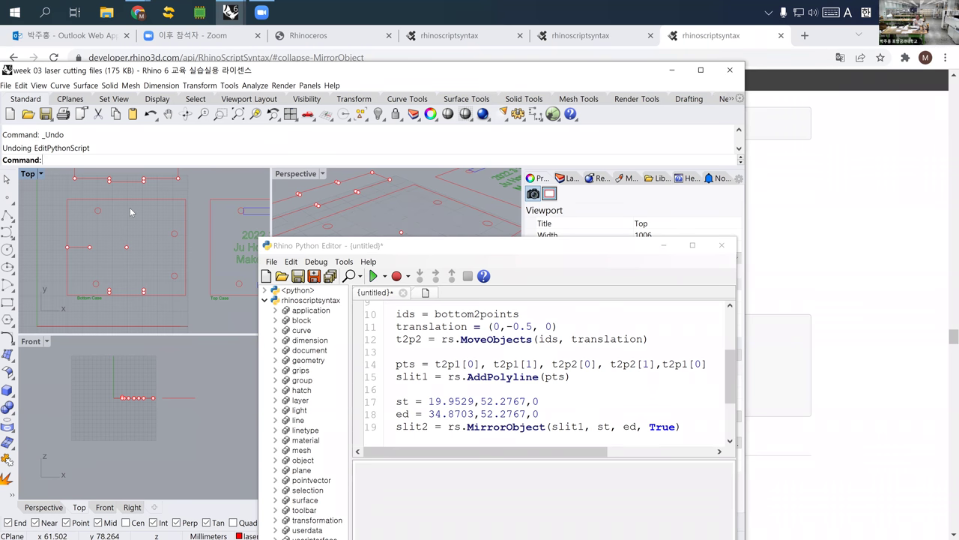
# Review the whole script and insert three new lines after the slit2 line
pyautogui.moveTo(379, 245); pyautogui.dragTo(333, 97)
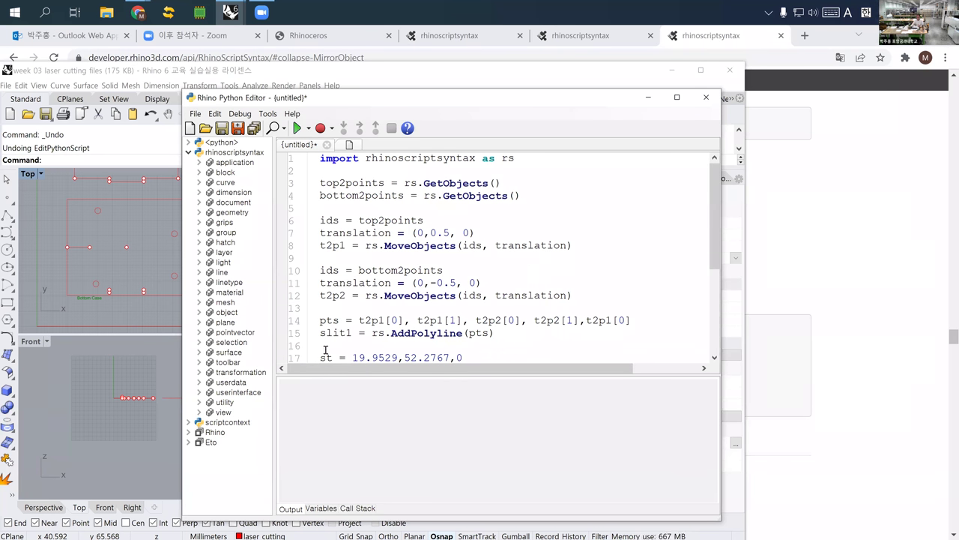
pyautogui.scroll(-3, 360, 330)
pyautogui.scroll(3, 383, 309)
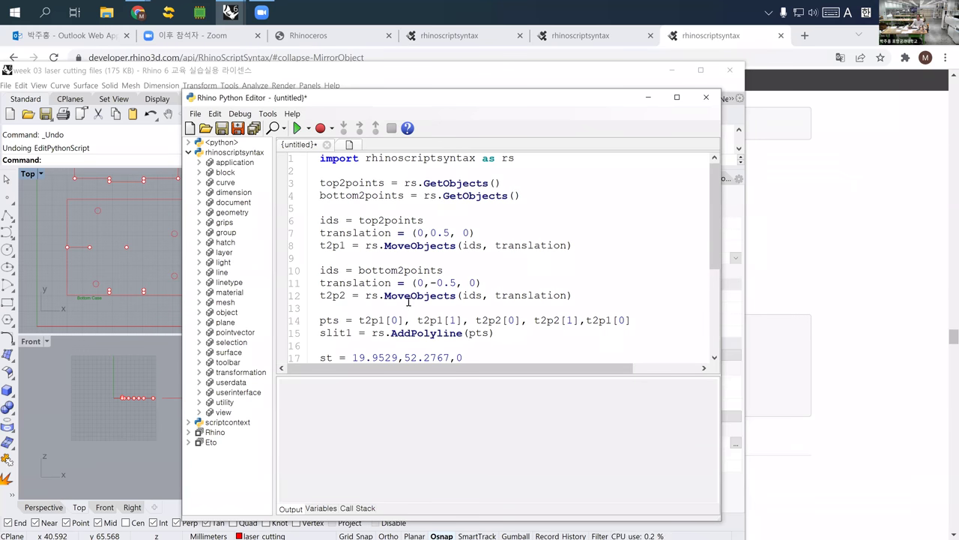
pyautogui.scroll(-4, 407, 298)
pyautogui.click(612, 232)
pyautogui.press('Return')
pyautogui.press('Return')
pyautogui.press('Return')
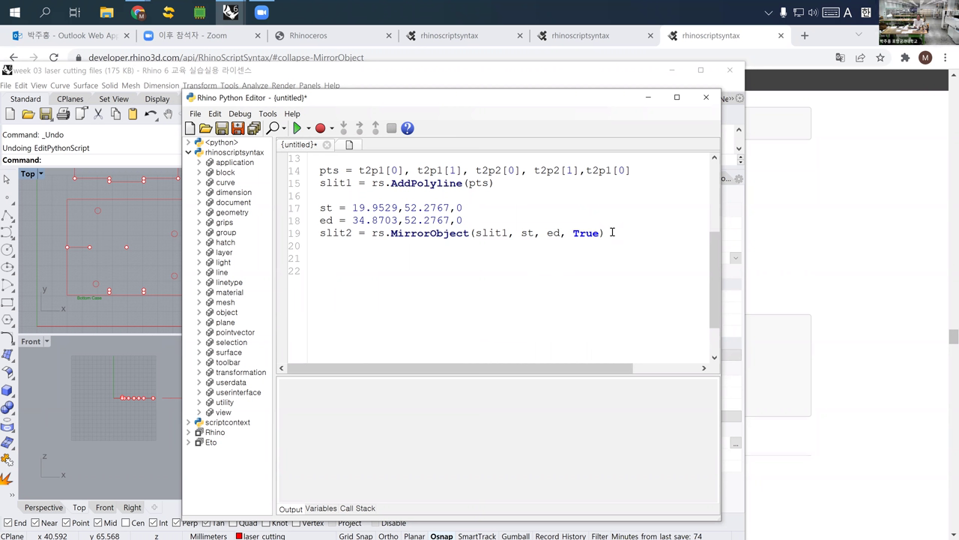
# Declare a function makeACase() without parameters at the end of the script and start its indented body
pyautogui.write('def')
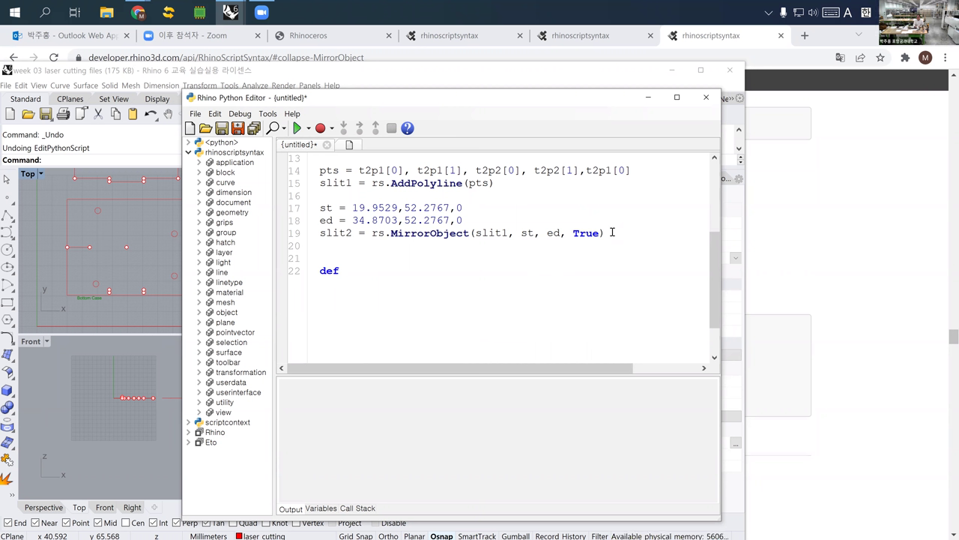
pyautogui.write(' sl')
pyautogui.press('BackSpace')
pyautogui.press('BackSpace')
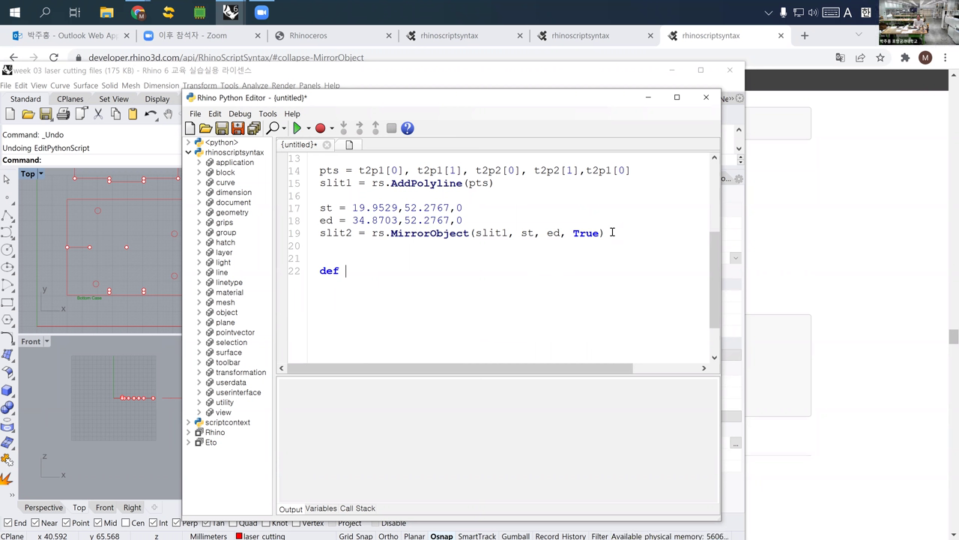
pyautogui.write('makeACase')
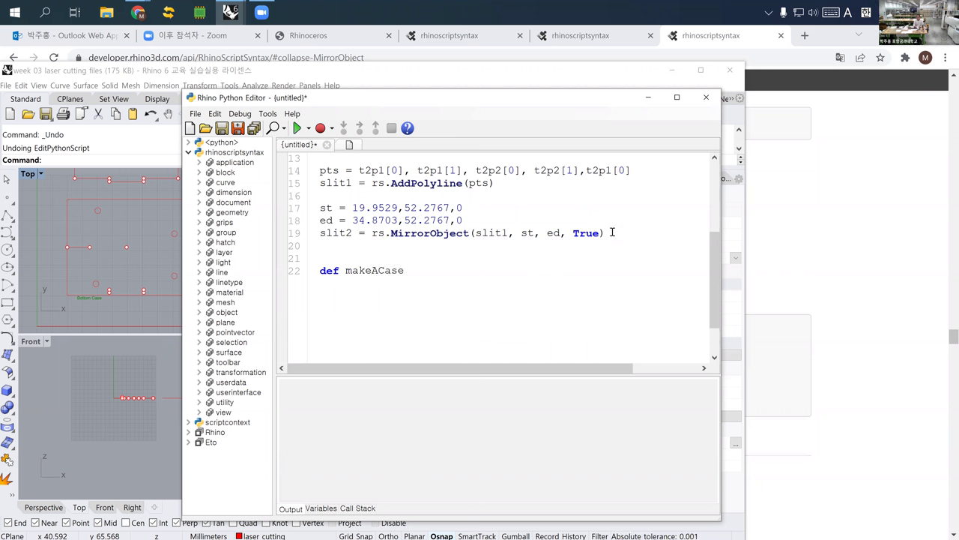
pyautogui.write('()')
pyautogui.press('Right')
pyautogui.write(':')
pyautogui.press('Return')
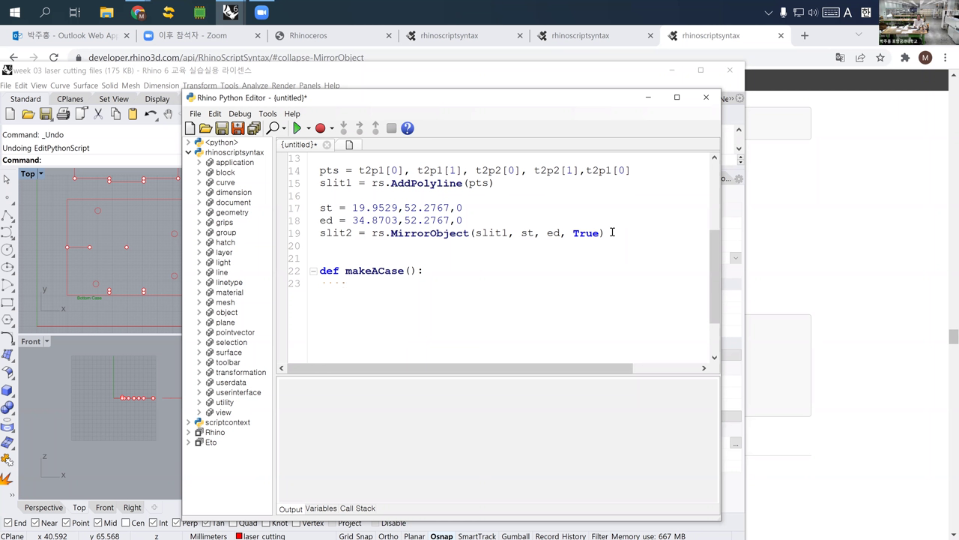
# Enter a makeSlit call as the first line in the body of makeACase
pyautogui.write('make')
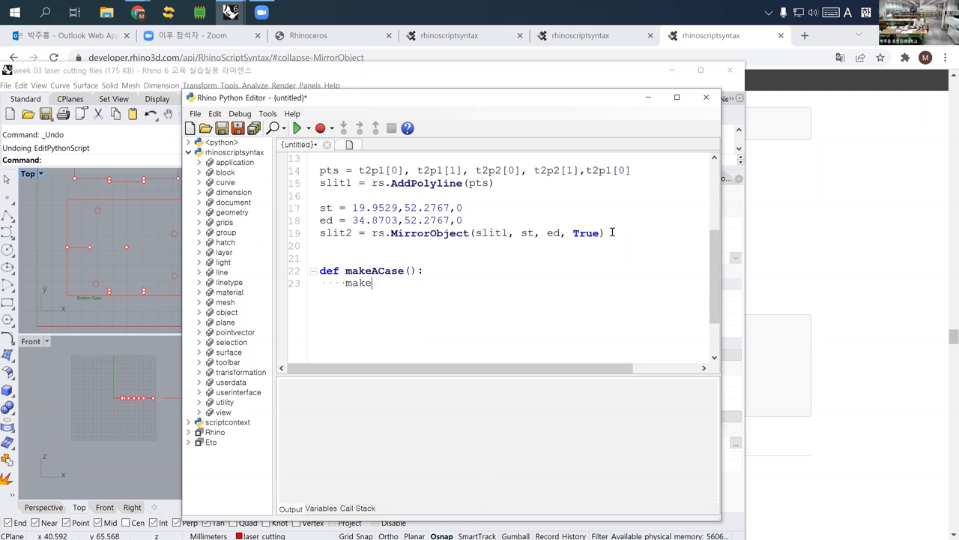
pyautogui.write('ASli')
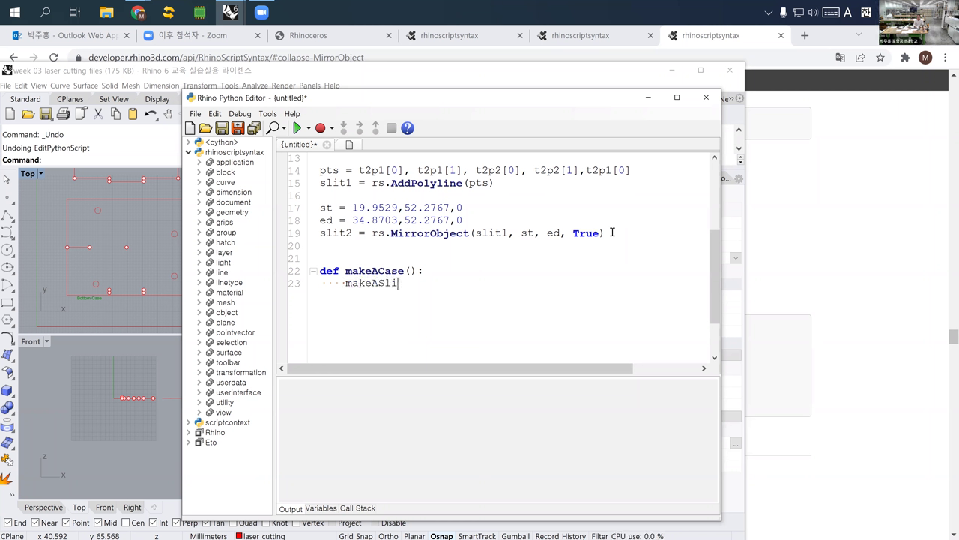
pyautogui.write('t()')
pyautogui.press('Return')
pyautogui.press('BackSpace')
pyautogui.press('BackSpace')
pyautogui.press('BackSpace')
pyautogui.press('Left')
pyautogui.press('Left')
pyautogui.press('BackSpace')
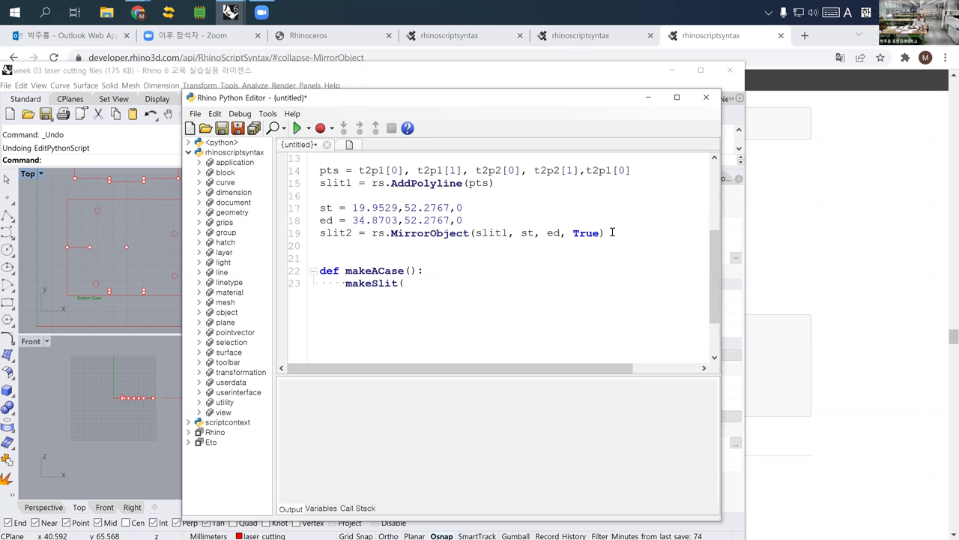
# Rename the call inside makeACase to makeBottomSlits and close its empty parentheses
pyautogui.write('s')
pyautogui.press('Left')
pyautogui.press('Left')
pyautogui.press('Left')
pyautogui.press('Left')
pyautogui.write('Bottom')
pyautogui.press('Right')
pyautogui.press('Right')
pyautogui.press('Right')
pyautogui.write(')')
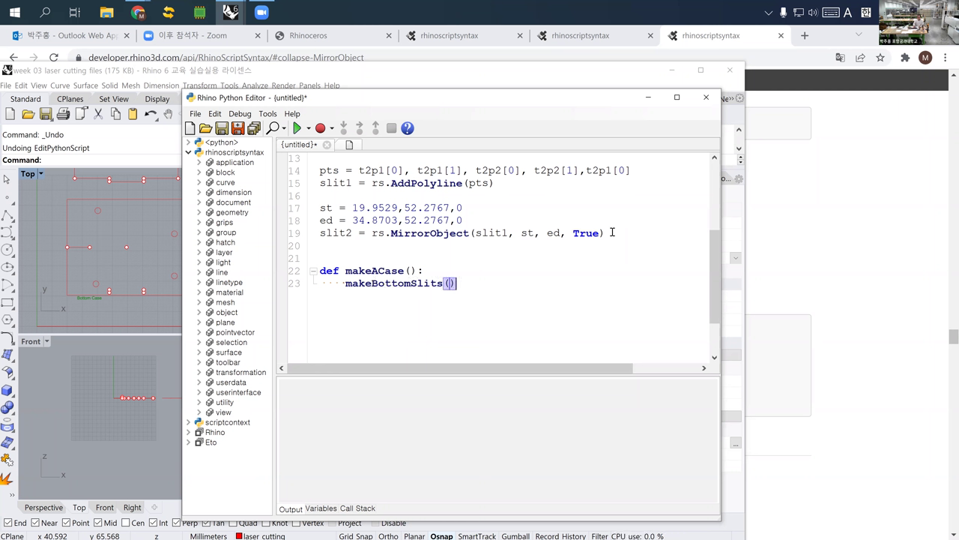
# Add a commented-out #makeSidePannels() call below makeBottomSlits() in makeACase and begin another body line
pyautogui.press('Return')
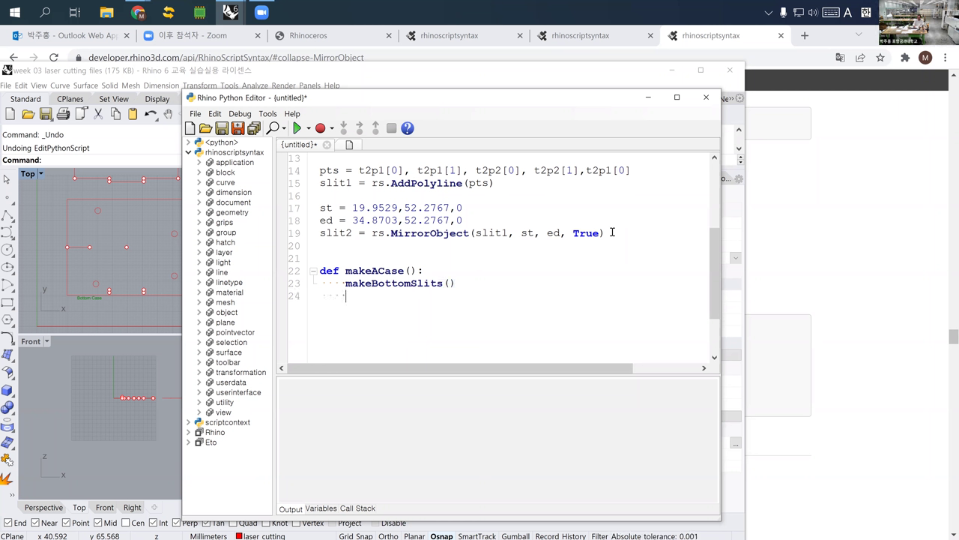
pyautogui.write('#')
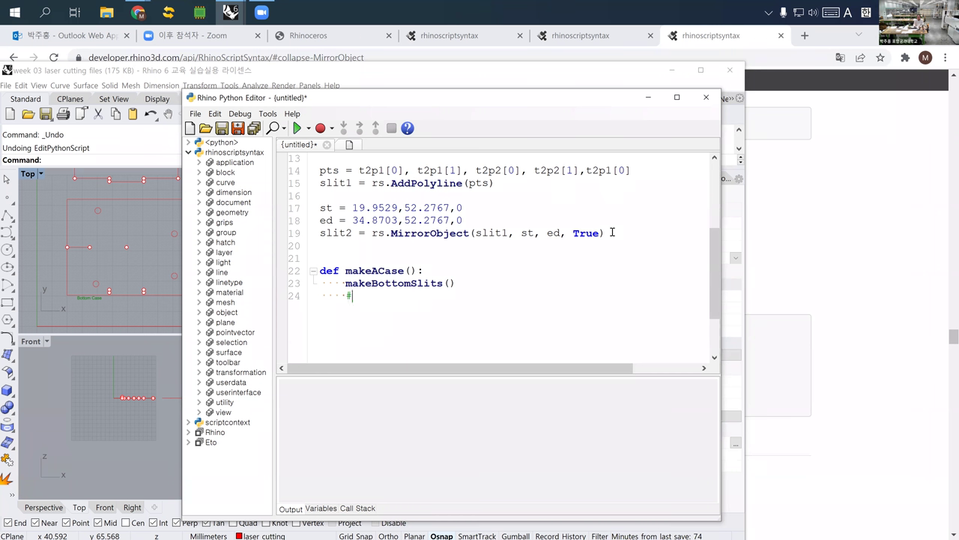
pyautogui.write('make')
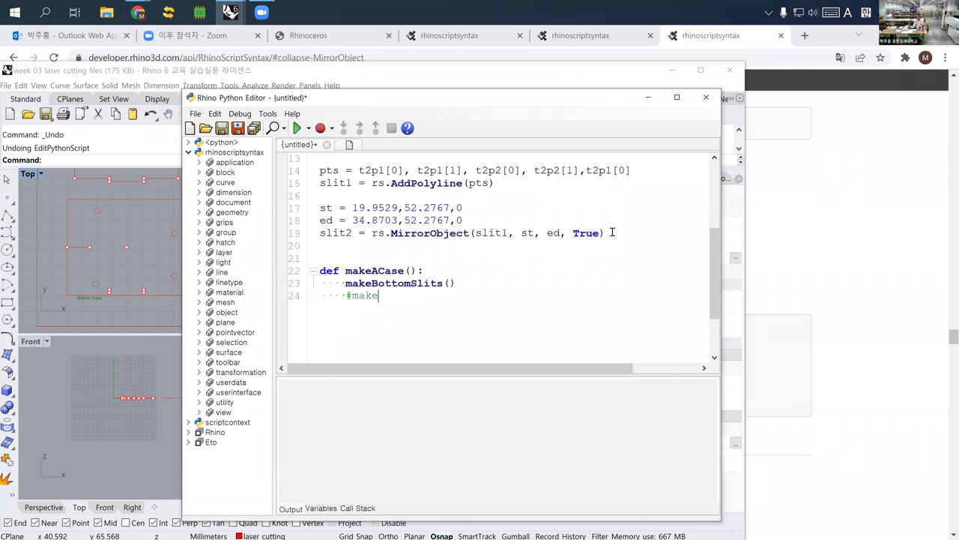
pyautogui.write('SidePa')
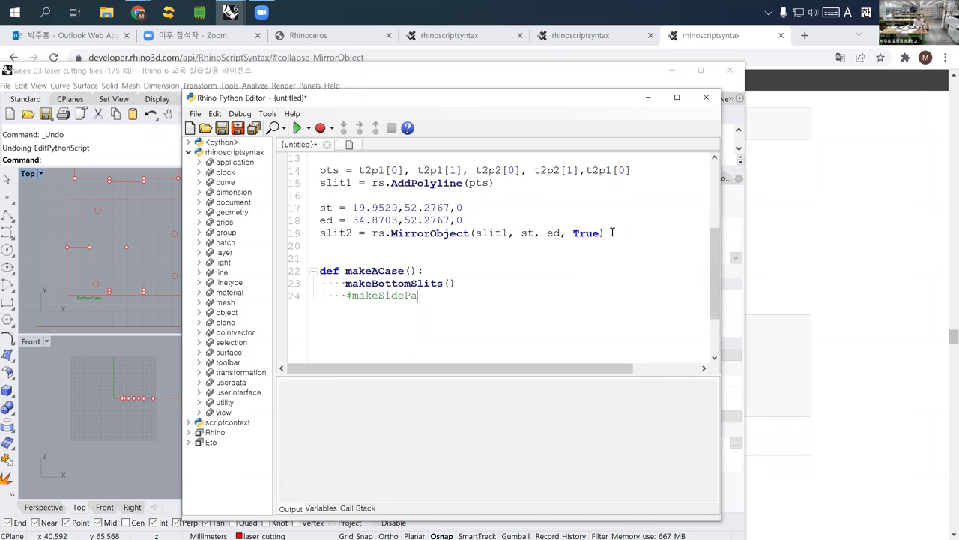
pyautogui.write('nnels()')
pyautogui.press('Return')
pyautogui.write('\\')
pyautogui.press('BackSpace')
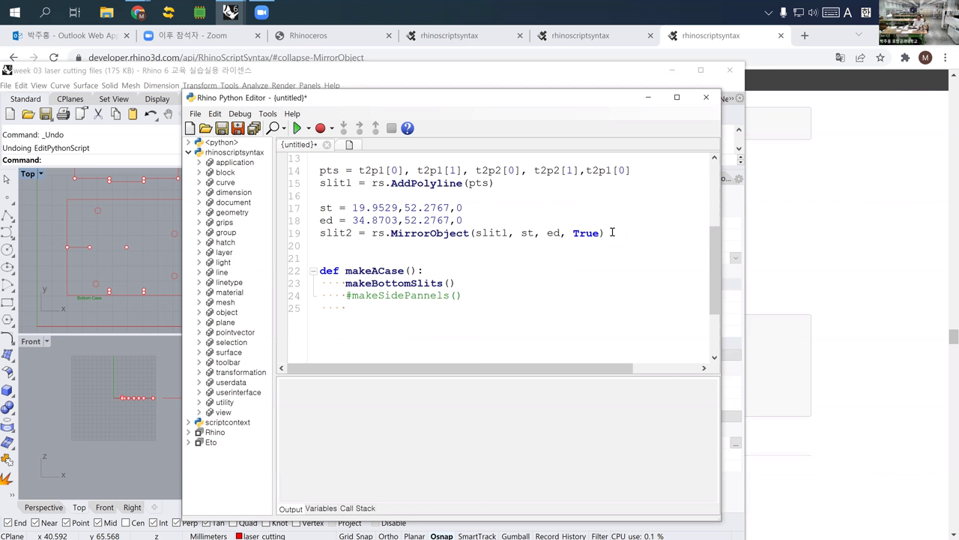
# Enter a second commented-out call named makeSidePannel2 on the new line in makeACase
pyautogui.write('#make')
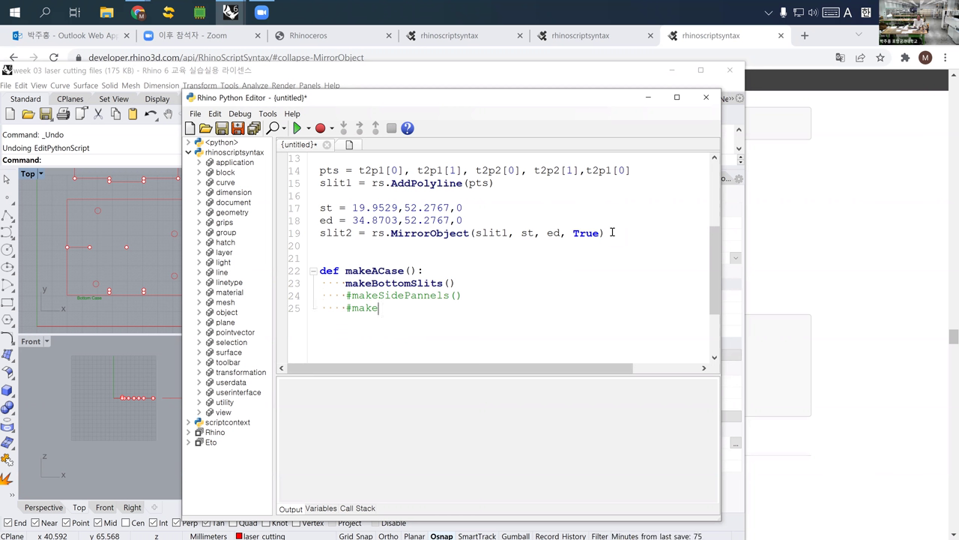
pyautogui.write('Bottom')
pyautogui.press('BackSpace')
pyautogui.press('BackSpace')
pyautogui.press('BackSpace')
pyautogui.press('BackSpace')
pyautogui.press('BackSpace')
pyautogui.press('BackSpace')
pyautogui.write('Side')
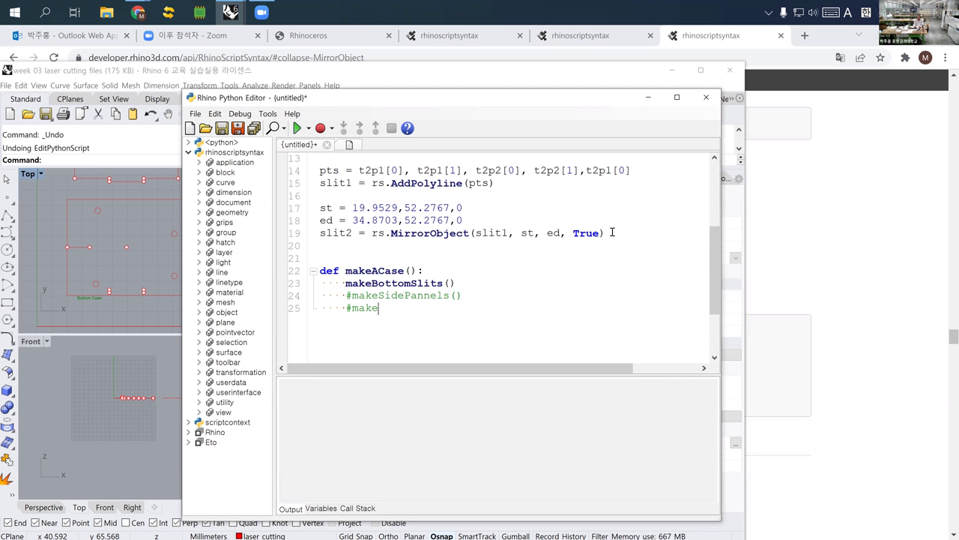
pyautogui.write('Pannel2')
# Rename the commented makeSidePannels() call to makeSidePannel1() and complete the parentheses of makeSidePannel2
pyautogui.press('Up')
pyautogui.press('Home')
pyautogui.click(443, 295)
pyautogui.press('Delete')
pyautogui.write('1')
pyautogui.press('Down')
pyautogui.write(')')
pyautogui.press('Up')
pyautogui.press('Up')
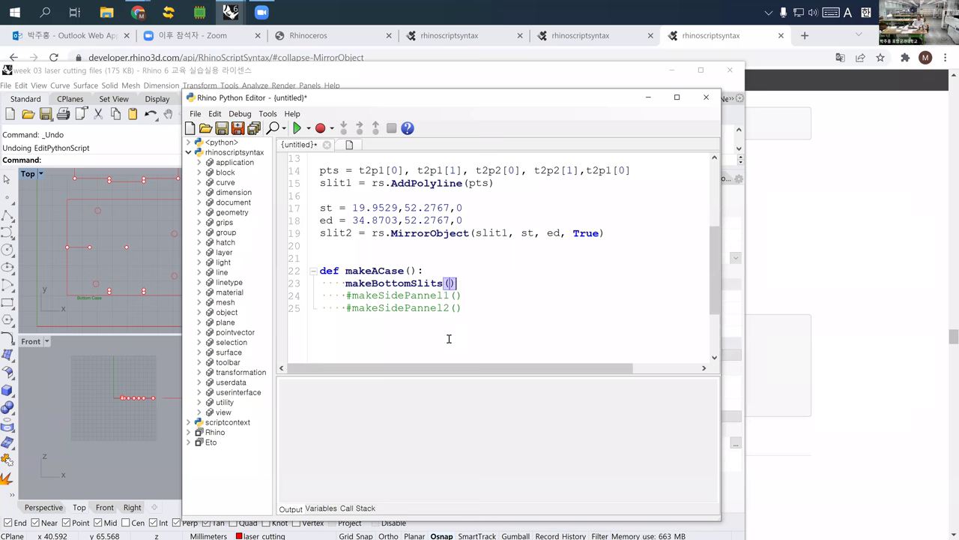
pyautogui.press('Right')
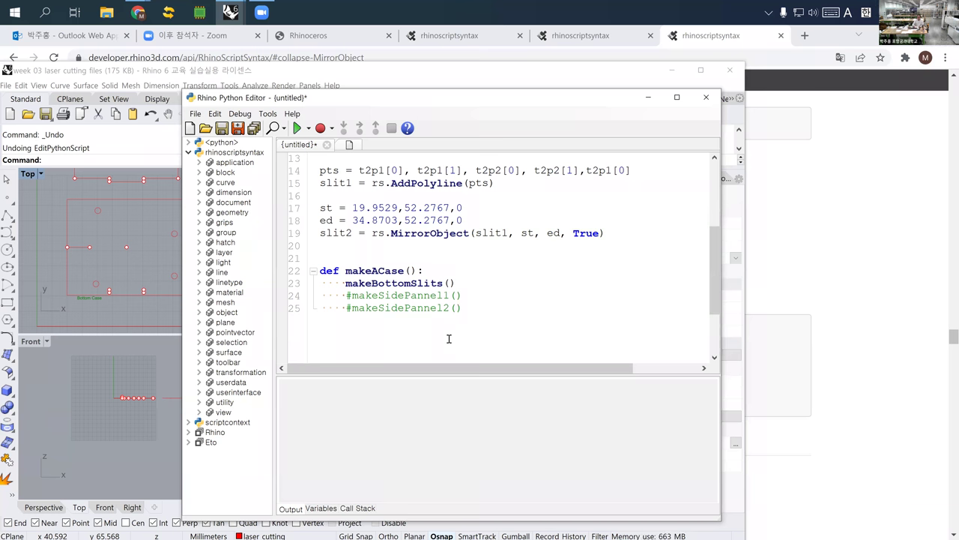
# Insert a commented-out #makeTopSlits() line directly below the makeBottomSlits() call
pyautogui.click(462, 287)
pyautogui.press('Return')
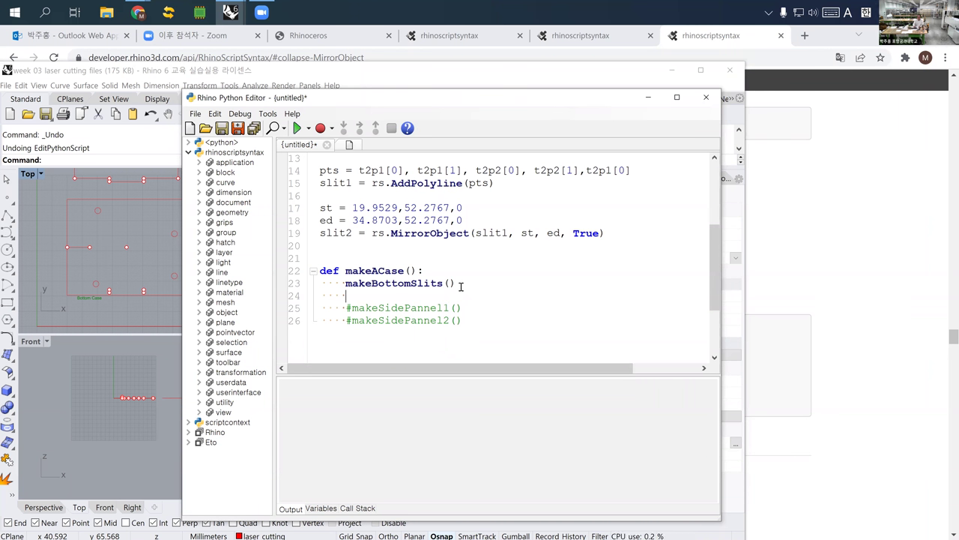
pyautogui.write('makeTo')
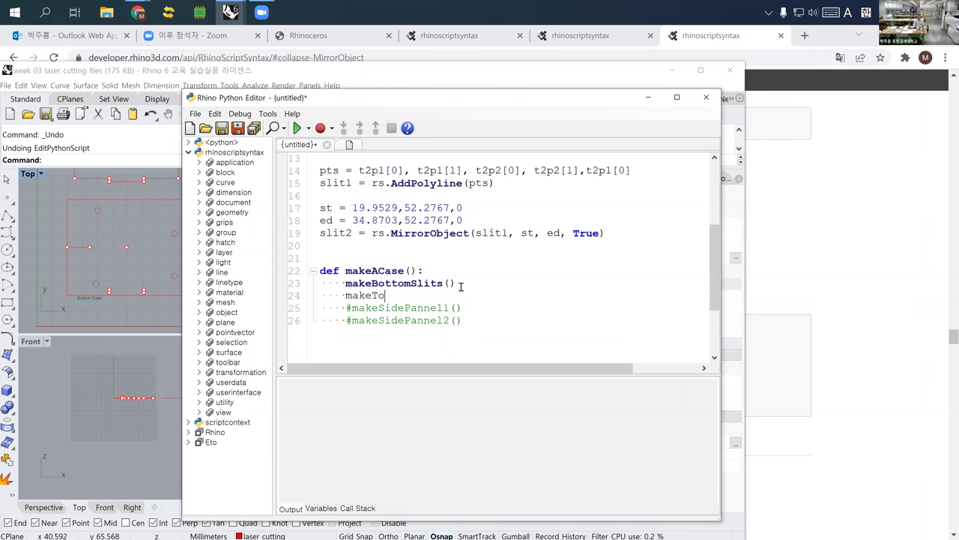
pyautogui.write('pSlits')
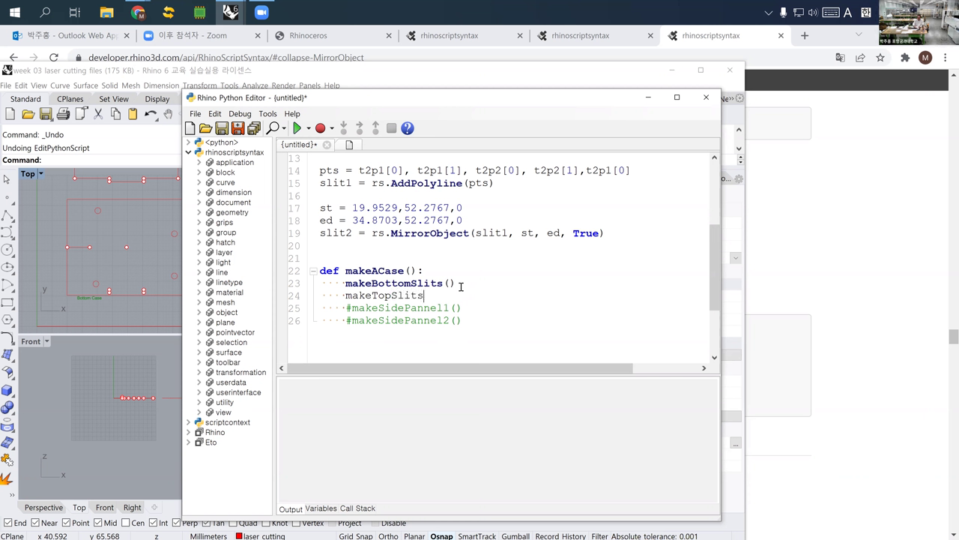
pyautogui.write('(')
pyautogui.press('Home')
pyautogui.write('#')
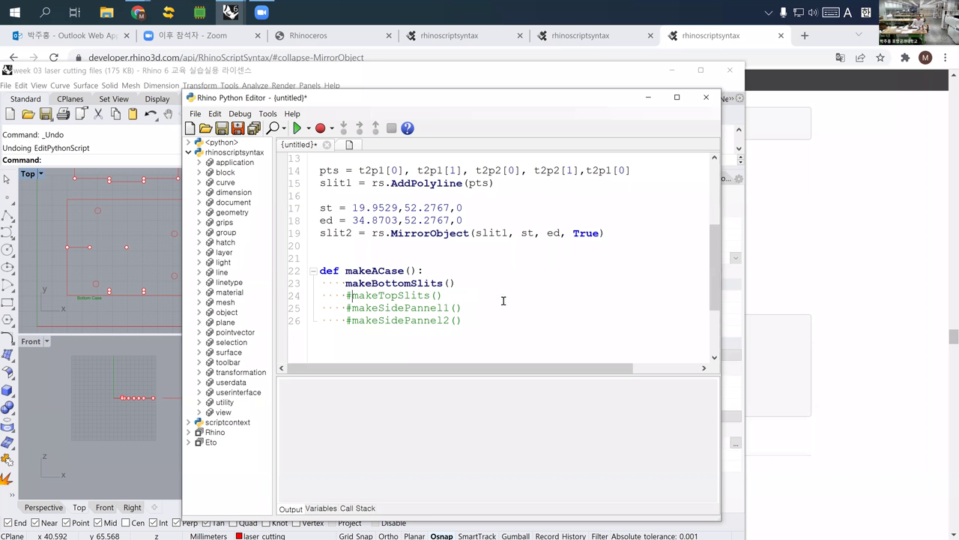
# Add an unindented makeACase() call at the end of the script, separated from the function by a blank line
pyautogui.click(472, 325)
pyautogui.press('Return')
pyautogui.press('Return')
pyautogui.press('BackSpace')
pyautogui.press('BackSpace')
pyautogui.press('BackSpace')
pyautogui.press('BackSpace')
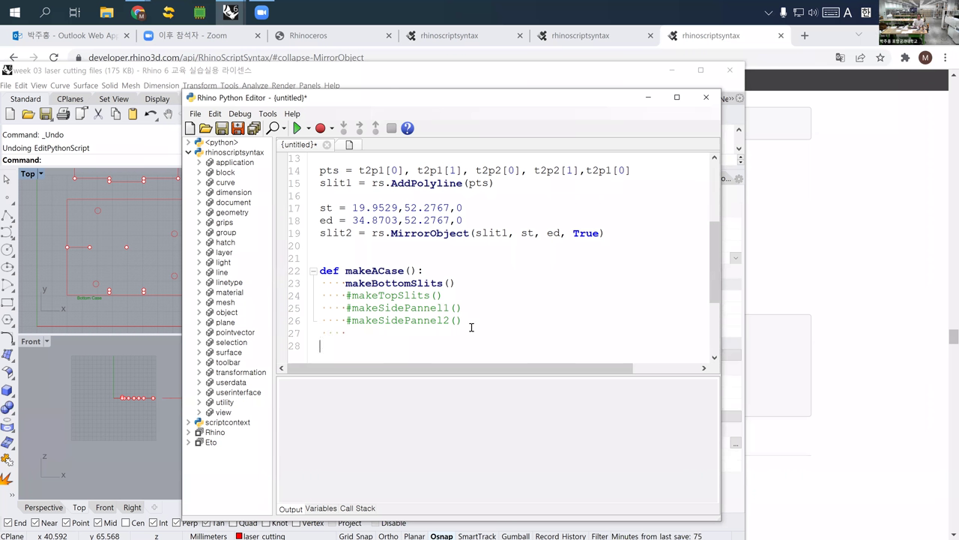
pyautogui.write('makeA')
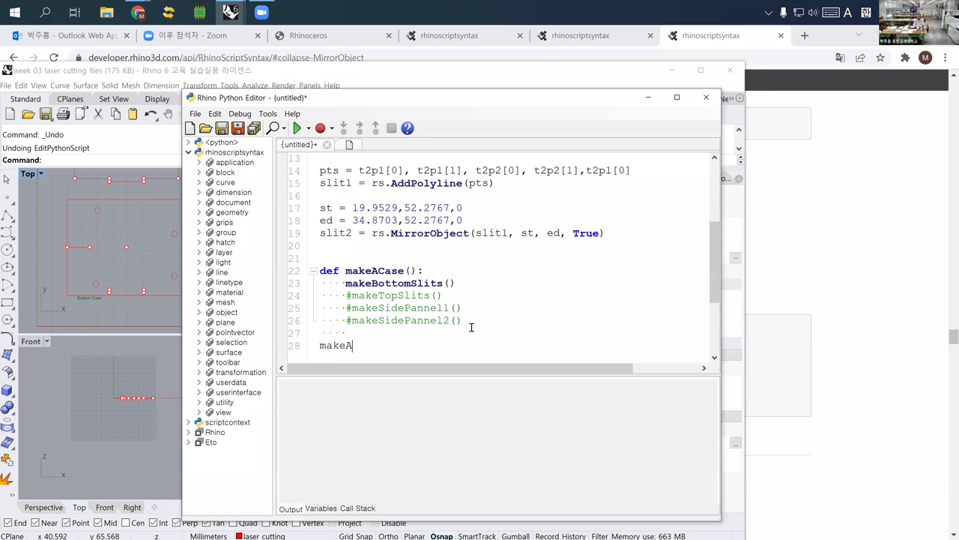
pyautogui.write('Case()')
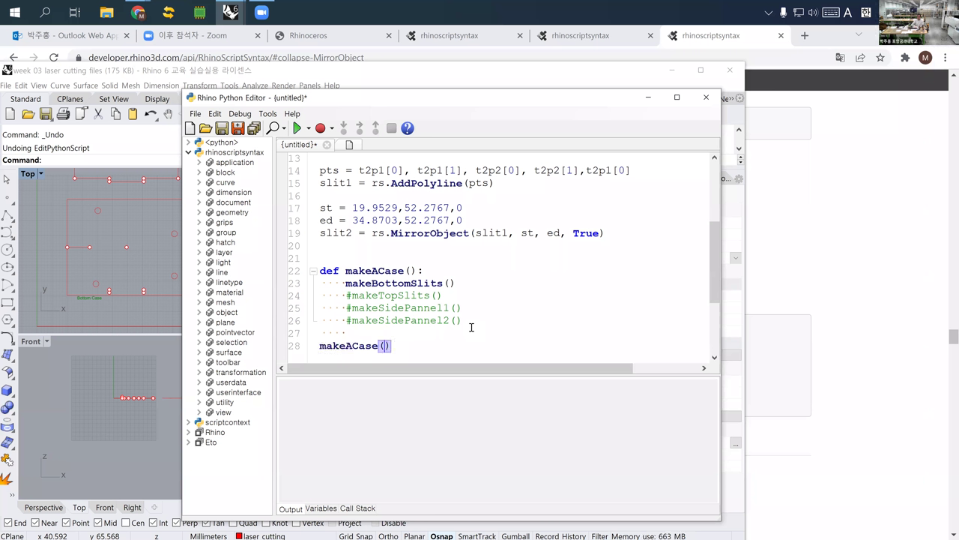
# Insert the function header def makeBottomSlits() above the top2points line near the start of the script
pyautogui.click(375, 283)
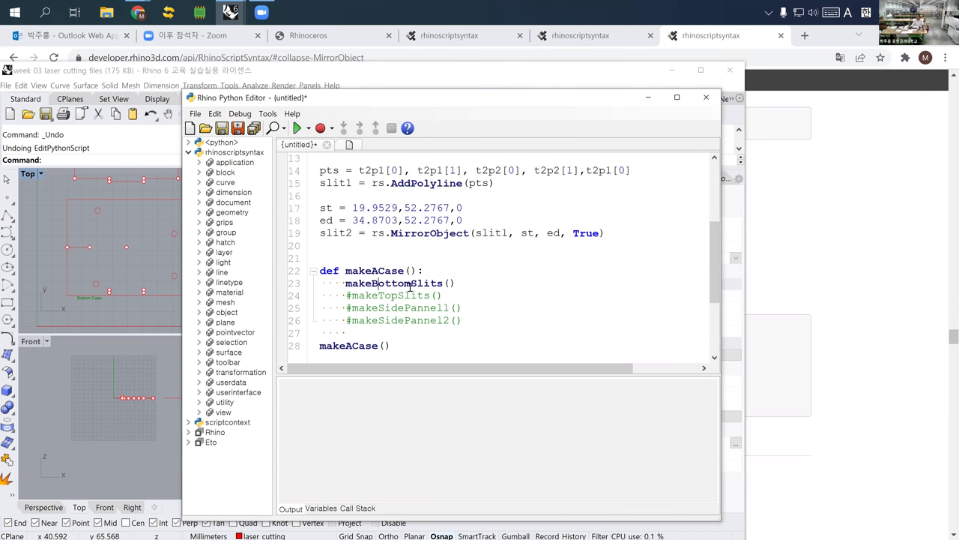
pyautogui.scroll(4, 410, 287)
pyautogui.click(389, 172)
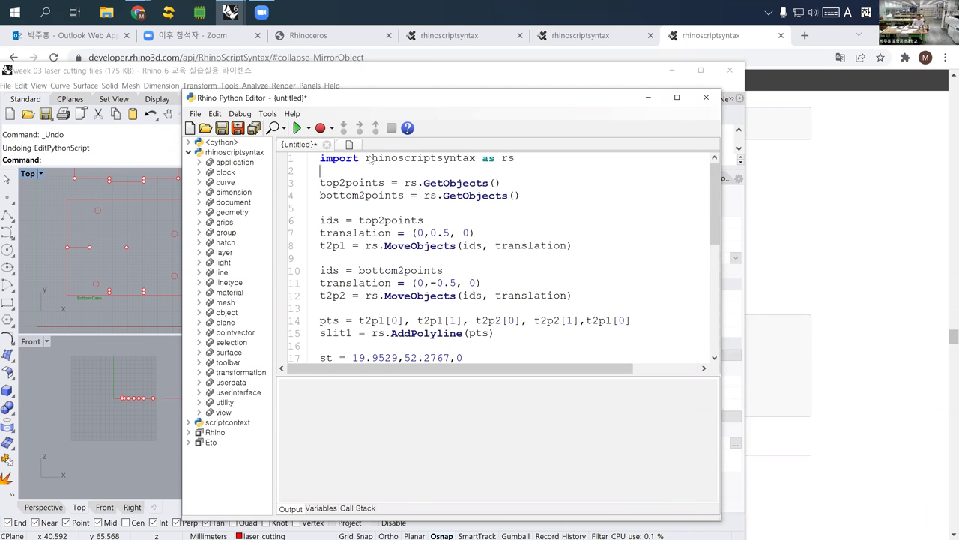
pyautogui.press('Return')
pyautogui.write('make')
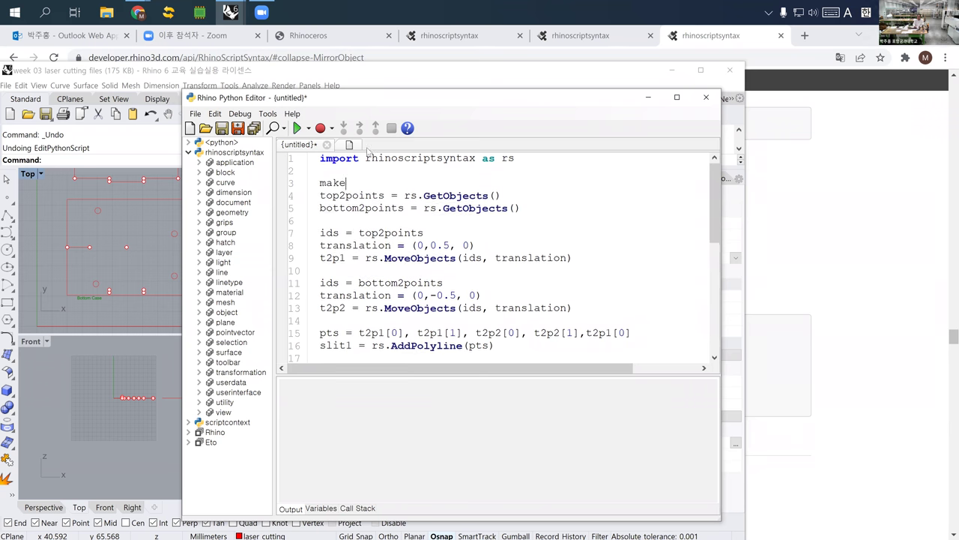
pyautogui.write('Bott')
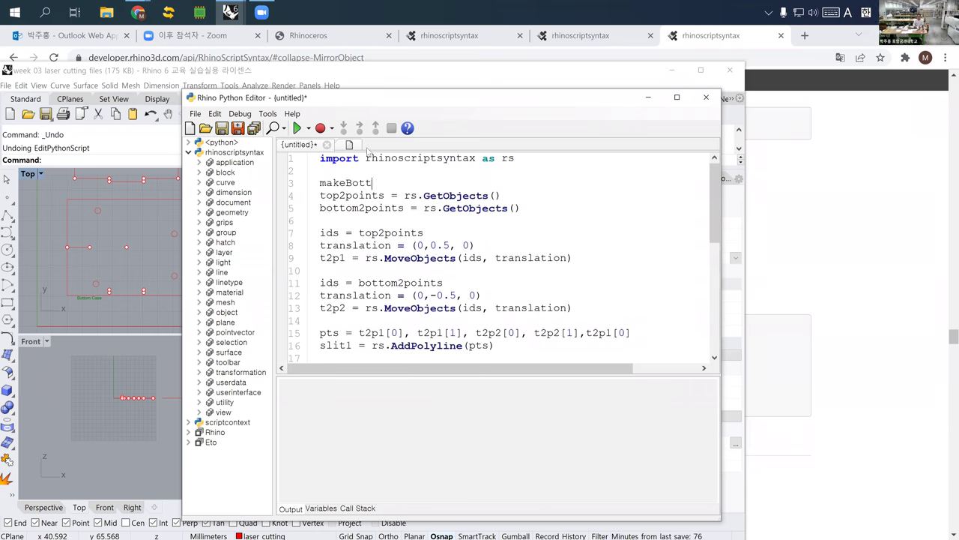
pyautogui.write('omSlits')
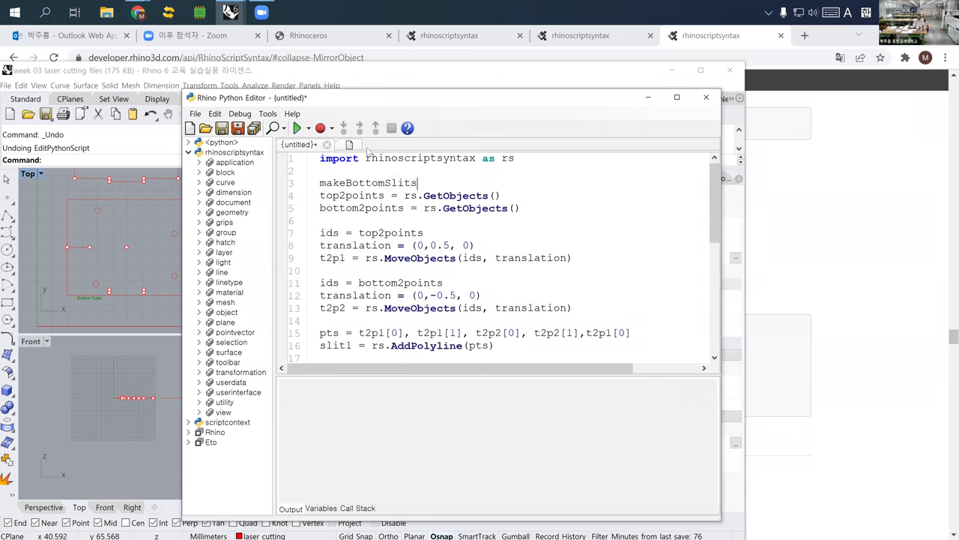
pyautogui.write('()')
pyautogui.press('Home')
pyautogui.write('def')
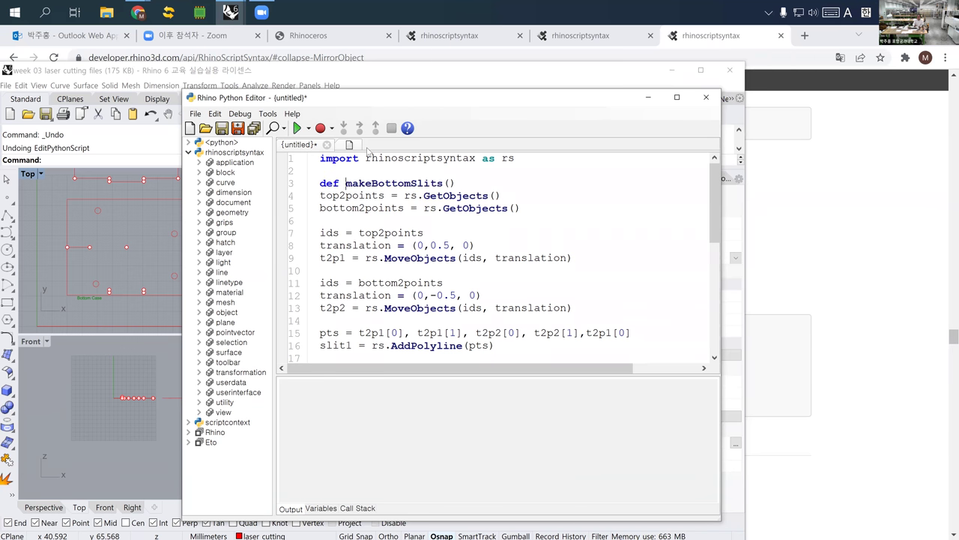
# Indent all lines from top2points to slit2 one level as the body of makeBottomSlits
pyautogui.moveTo(321, 195); pyautogui.dragTo(525, 209)
pyautogui.click(325, 207)
pyautogui.moveTo(321, 195); pyautogui.dragTo(636, 257)
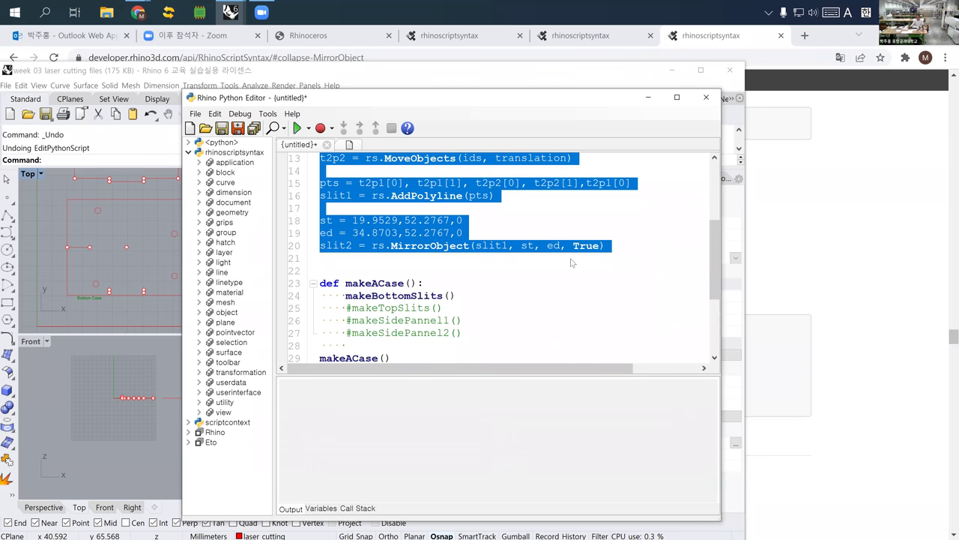
pyautogui.press('Tab')
pyautogui.click(587, 247)
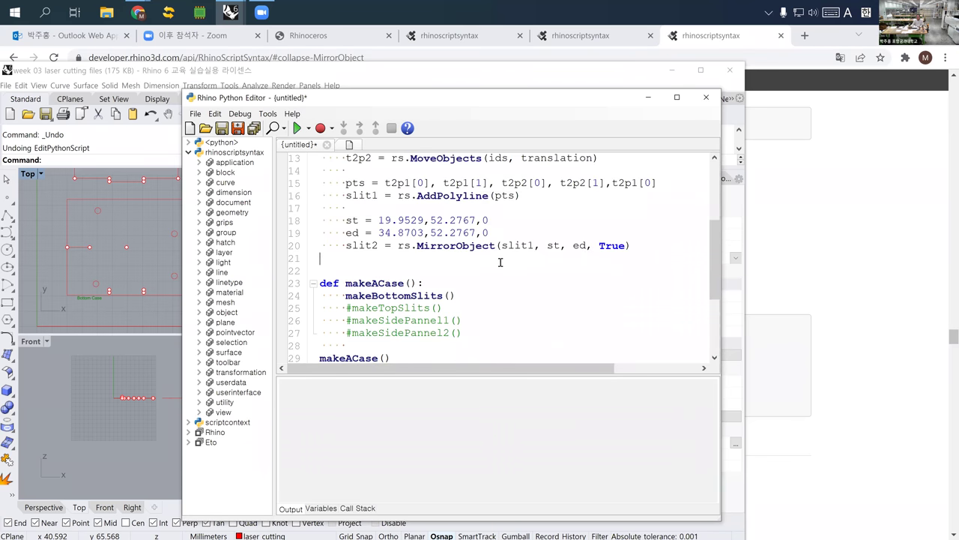
# End the makeBottomSlits header with a colon and fold the function's body
pyautogui.scroll(4, 501, 261)
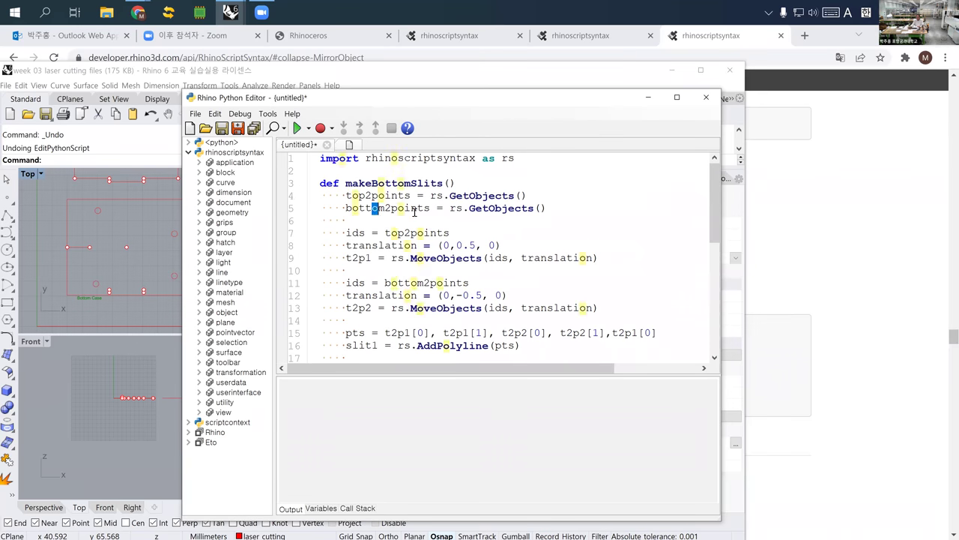
pyautogui.click(454, 186)
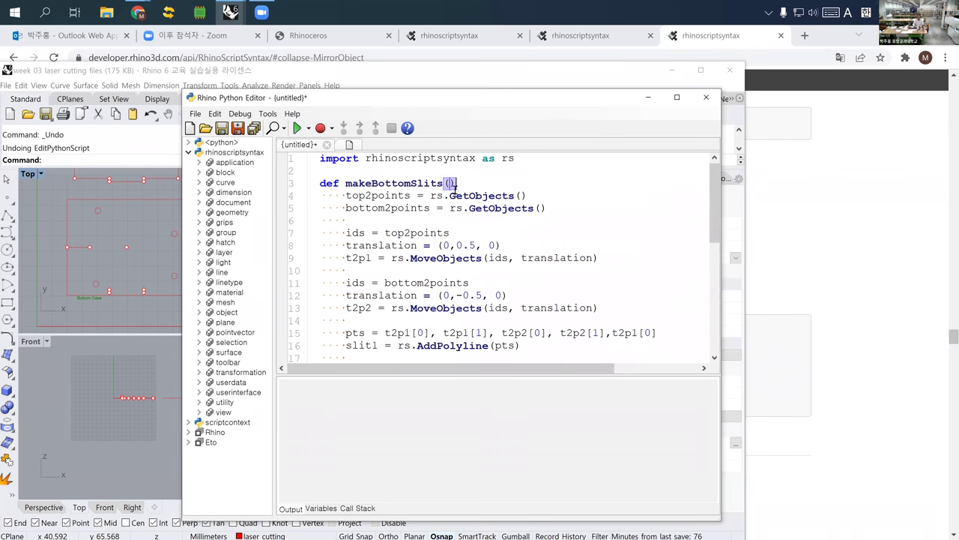
pyautogui.scroll(-5, 450, 240)
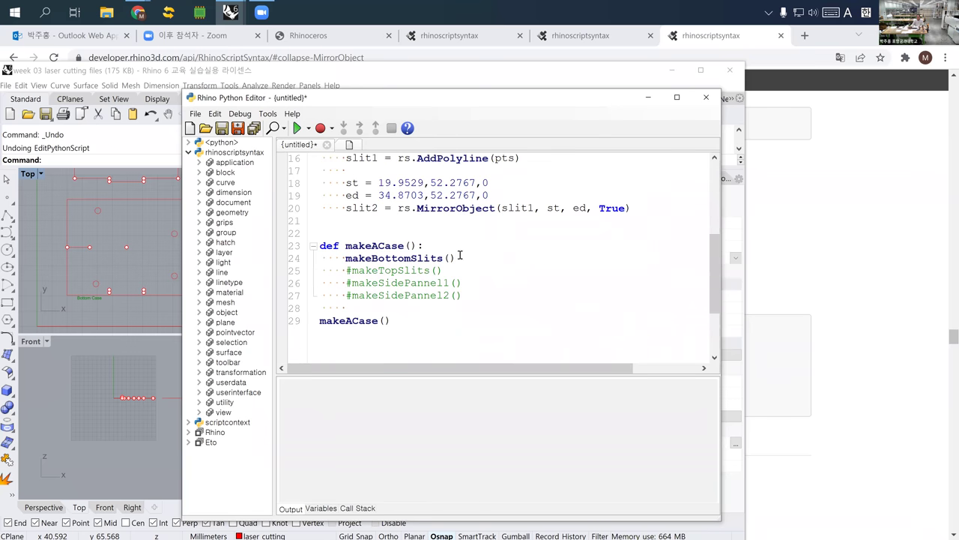
pyautogui.scroll(5, 439, 280)
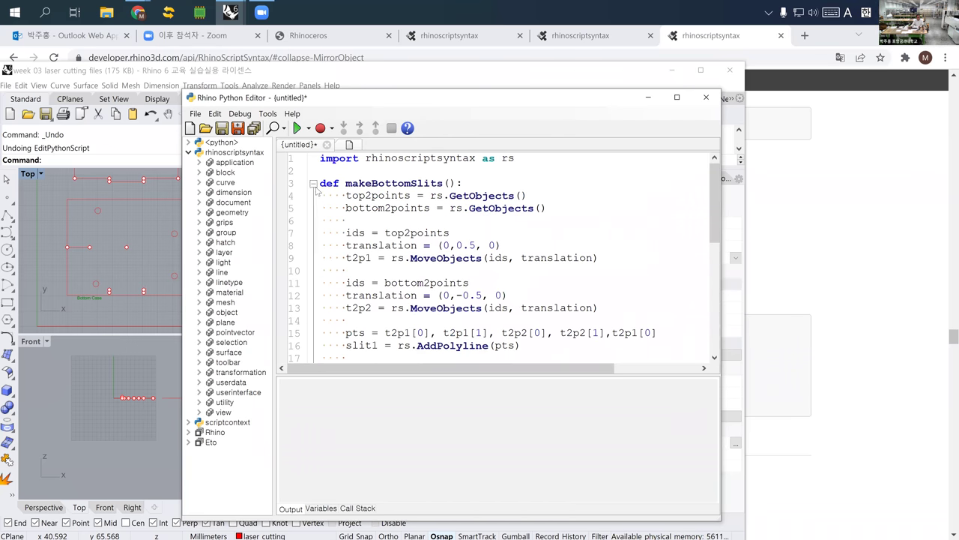
pyautogui.click(313, 183)
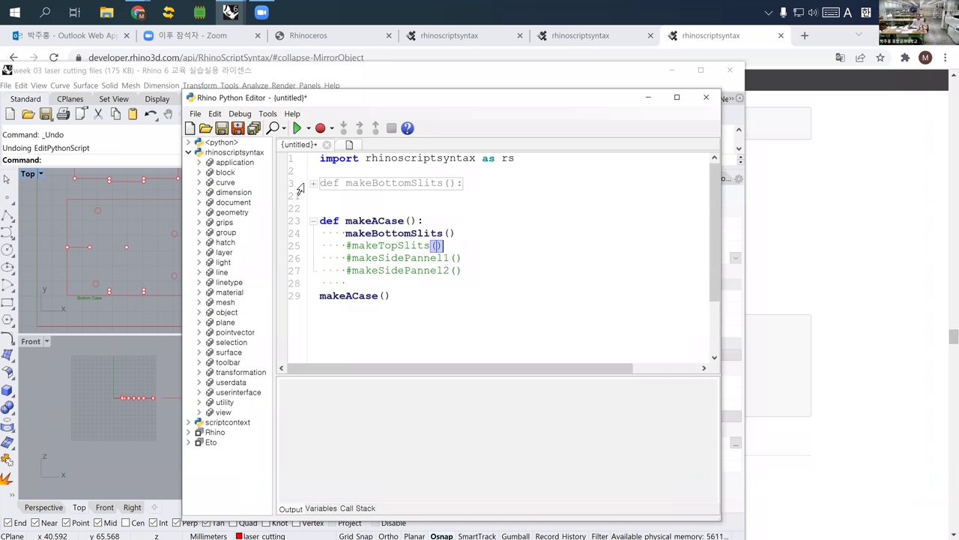
# Insert the line class Case(): above makeACase and indent the whole makeACase function one level into the class
pyautogui.click(327, 219)
pyautogui.click(326, 209)
pyautogui.write('class Case():')
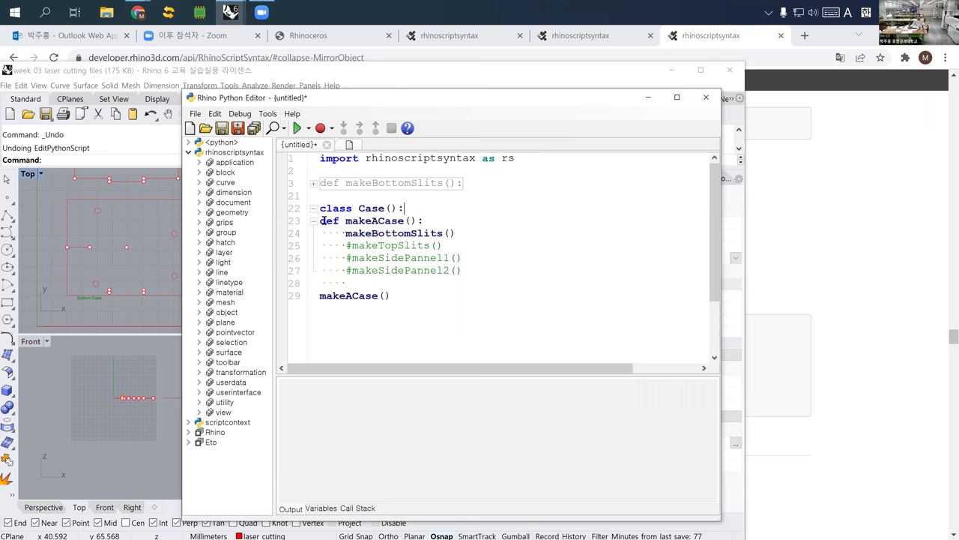
pyautogui.moveTo(320, 220); pyautogui.dragTo(477, 272)
pyautogui.press('Tab')
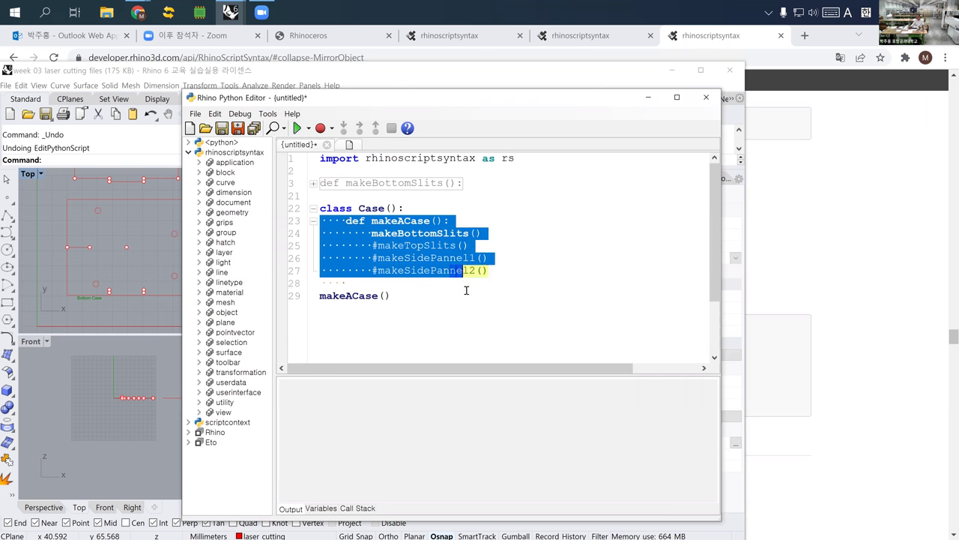
# Add an unindented line c = Case() above the final makeACase() call and change that call to c.makeACase()
pyautogui.click(457, 296)
pyautogui.click(428, 281)
pyautogui.press('Return')
pyautogui.press('BackSpace')
pyautogui.press('BackSpace')
pyautogui.press('BackSpace')
pyautogui.press('BackSpace')
pyautogui.write('c = Case')
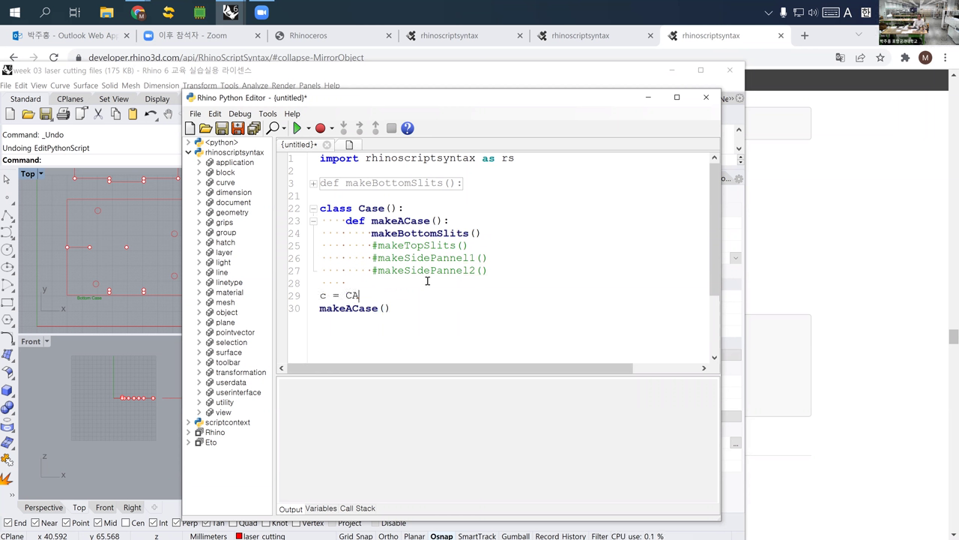
pyautogui.write('()')
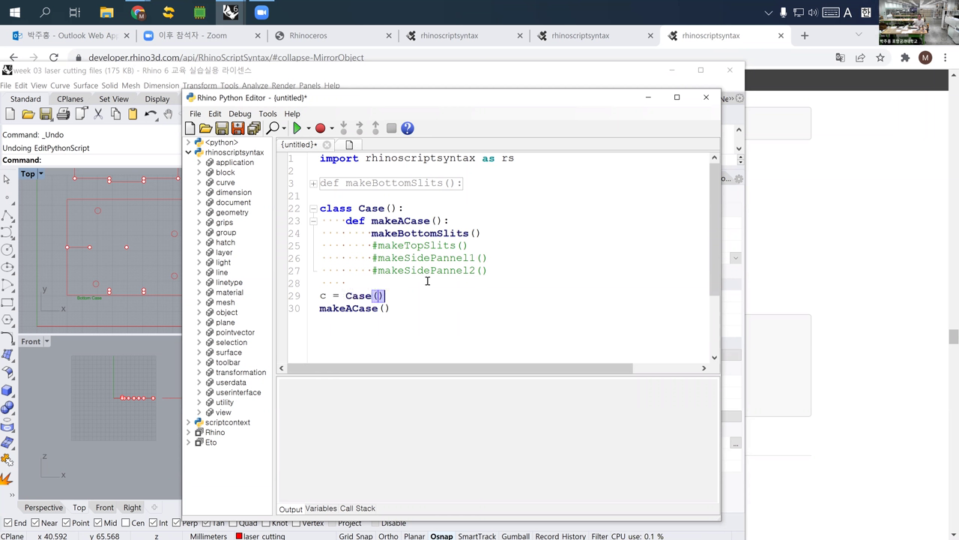
pyautogui.click(322, 308)
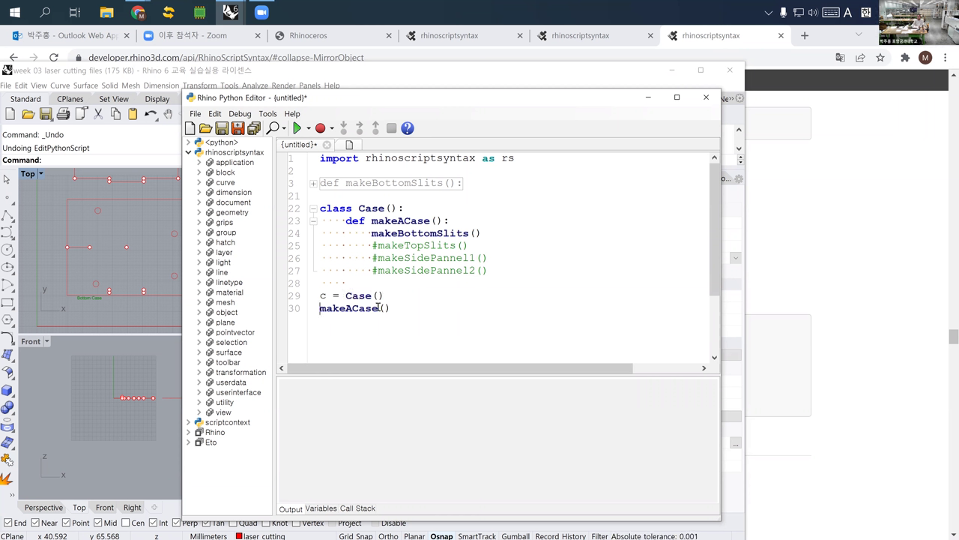
pyautogui.write('c.')
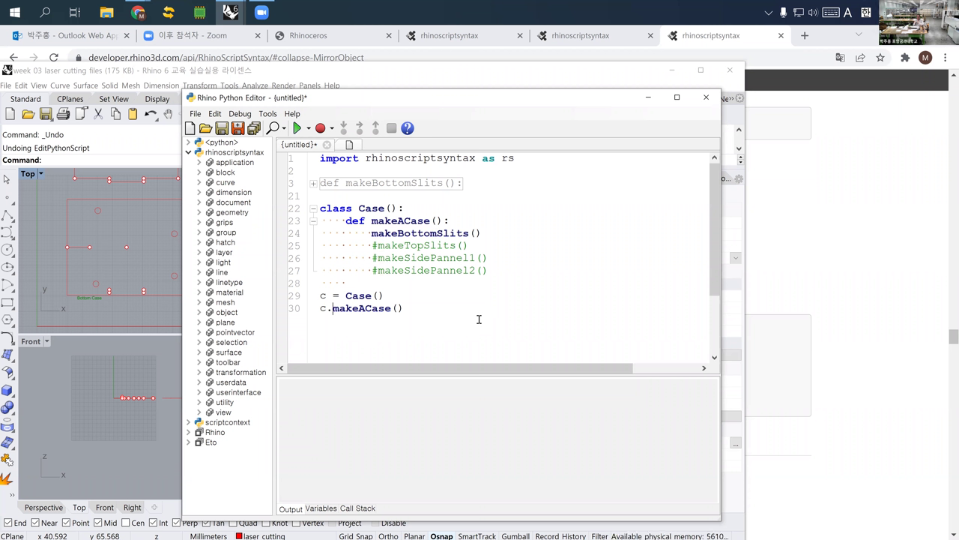
# Turn the makeACase method into the constructor __init__(self) and delete the final c.makeACase() call
pyautogui.doubleClick(392, 221)
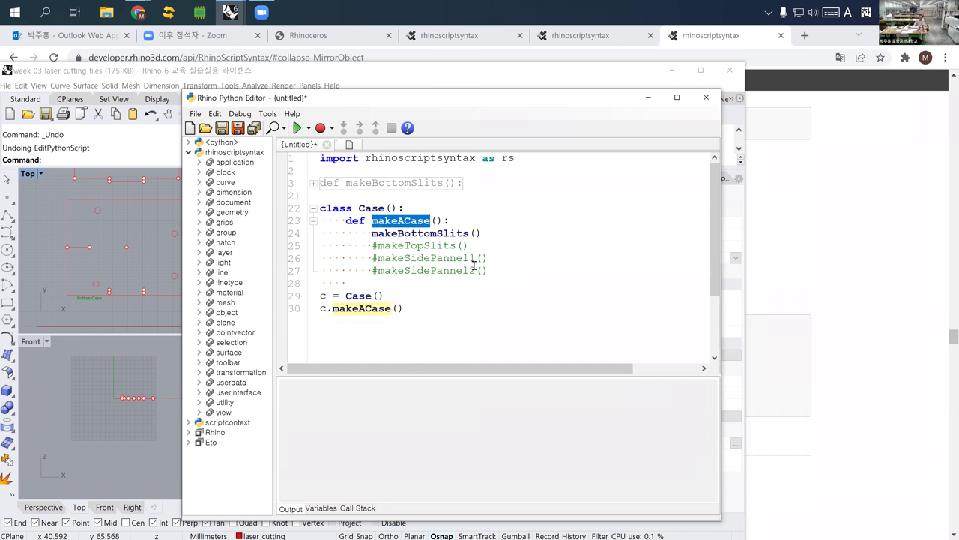
pyautogui.write('__in')
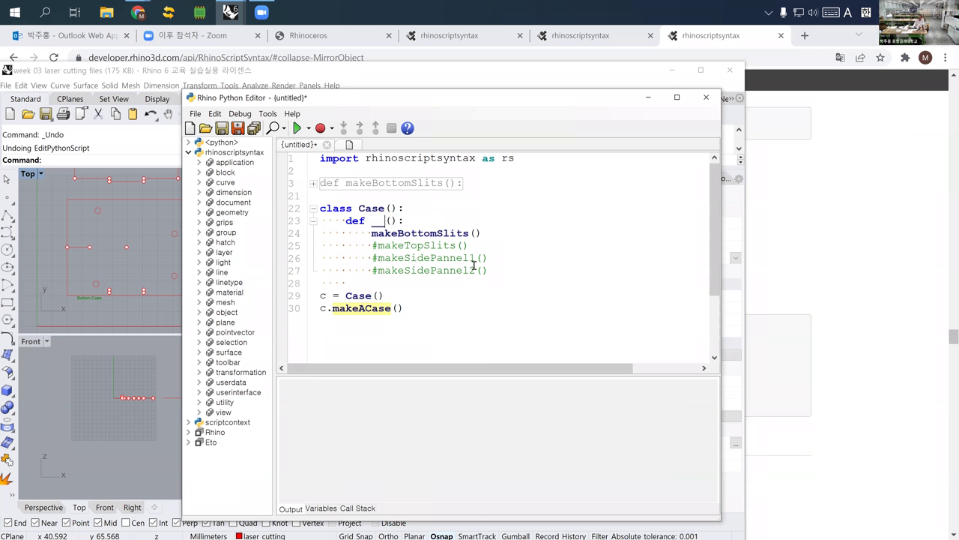
pyautogui.write('it__(')
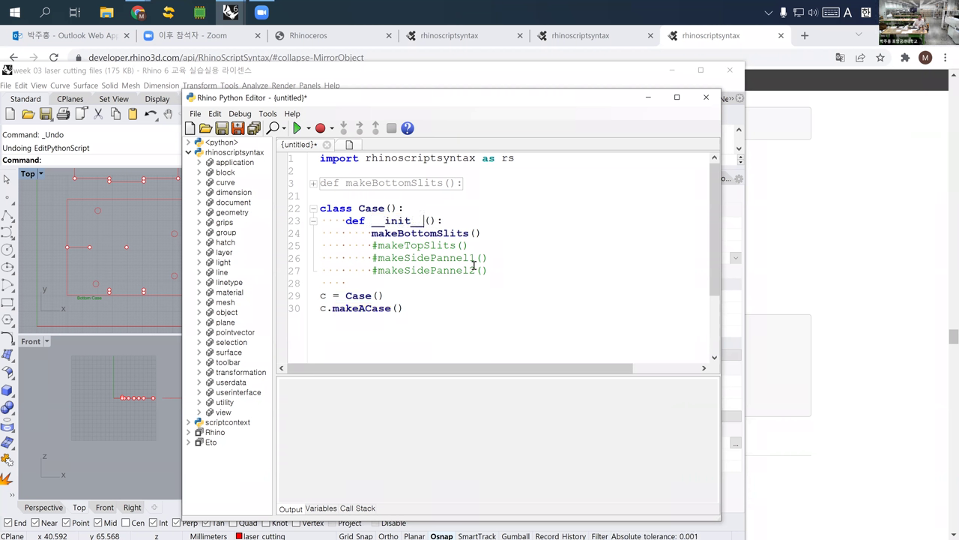
pyautogui.write('self')
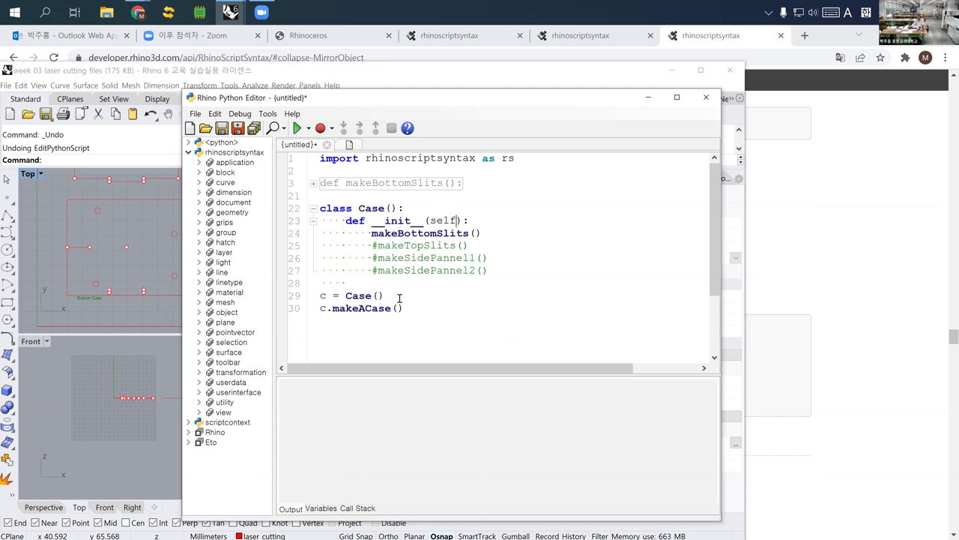
pyautogui.moveTo(400, 299); pyautogui.dragTo(412, 306)
pyautogui.press('BackSpace')
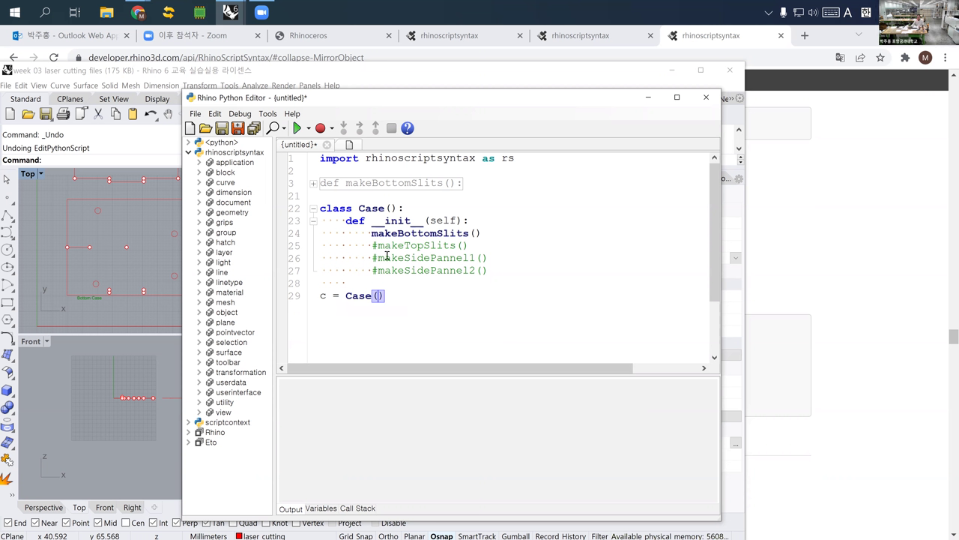
# Move the folded makeBottomSlits function from above the class into class Case, directly below __init__ at method indentation
pyautogui.click(372, 233)
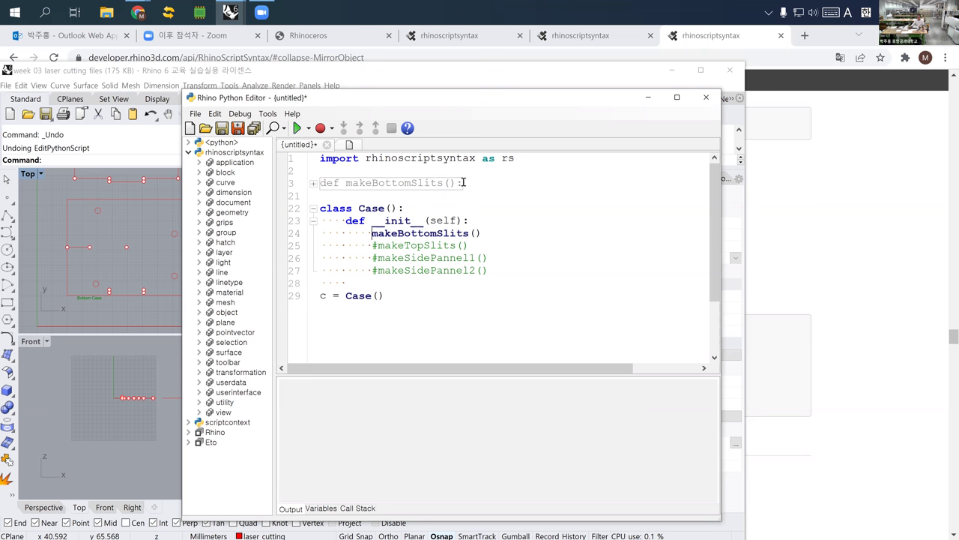
pyautogui.moveTo(465, 183); pyautogui.dragTo(320, 186)
pyautogui.press('Delete')
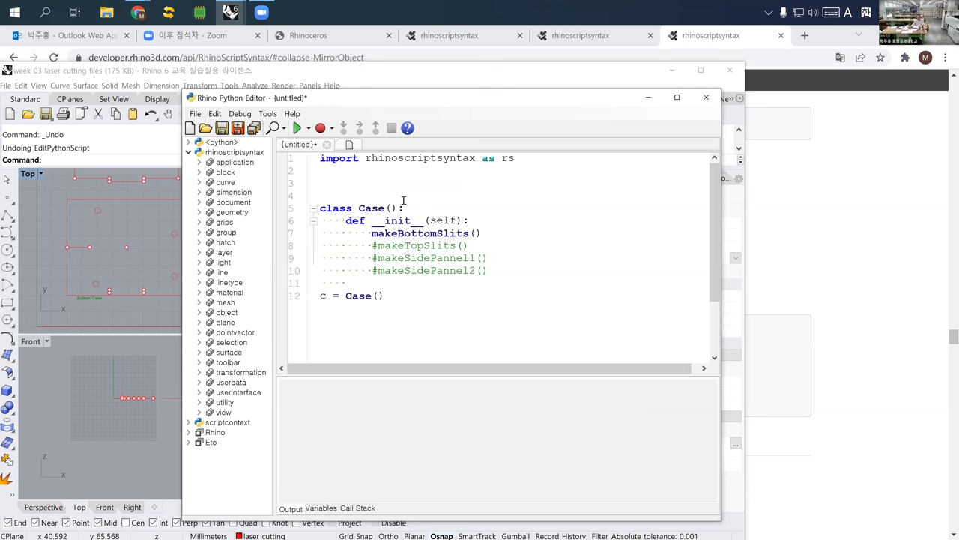
pyautogui.click(505, 266)
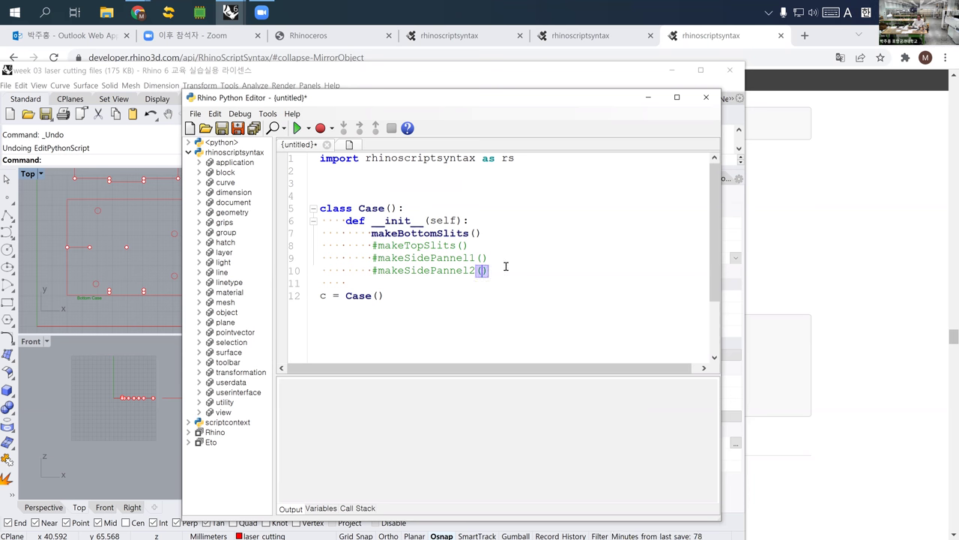
pyautogui.press('Return')
pyautogui.press('BackSpace')
pyautogui.press('BackSpace')
pyautogui.press('BackSpace')
pyautogui.press('BackSpace')
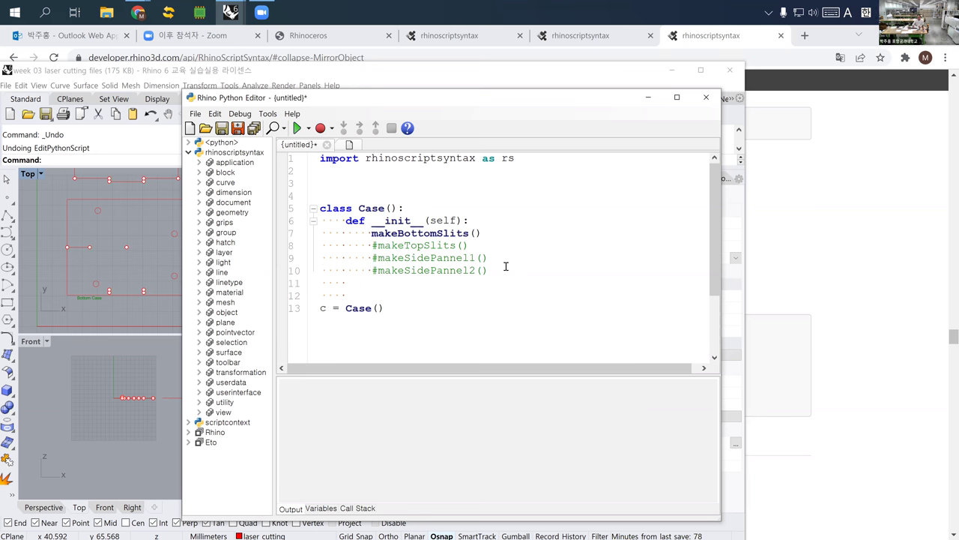
pyautogui.hotkey('ctrl', 'v')
pyautogui.scroll(5, 450, 285)
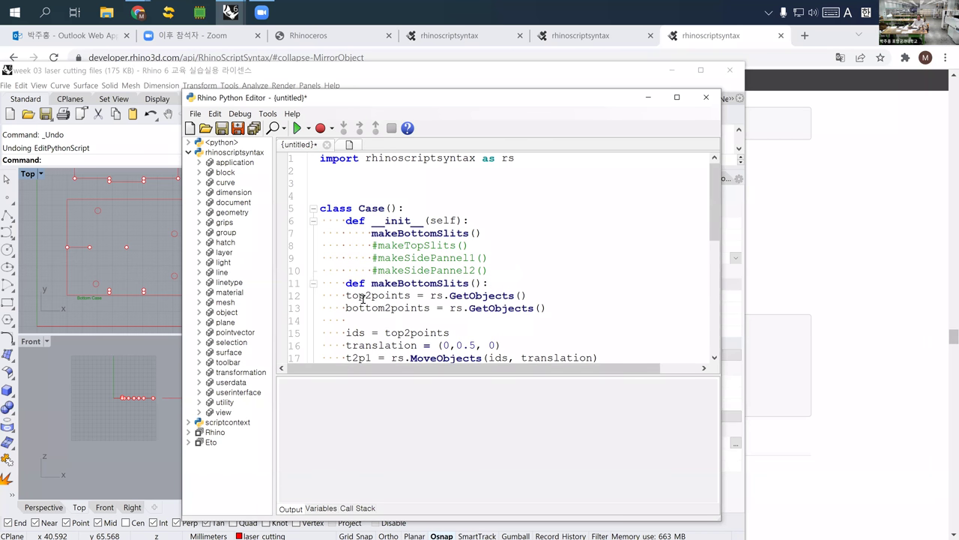
# Indent the body lines of makeBottomSlits one level further so they sit inside the method
pyautogui.moveTo(323, 295); pyautogui.dragTo(653, 320)
pyautogui.press('Tab')
pyautogui.click(420, 293)
pyautogui.scroll(5, 394, 296)
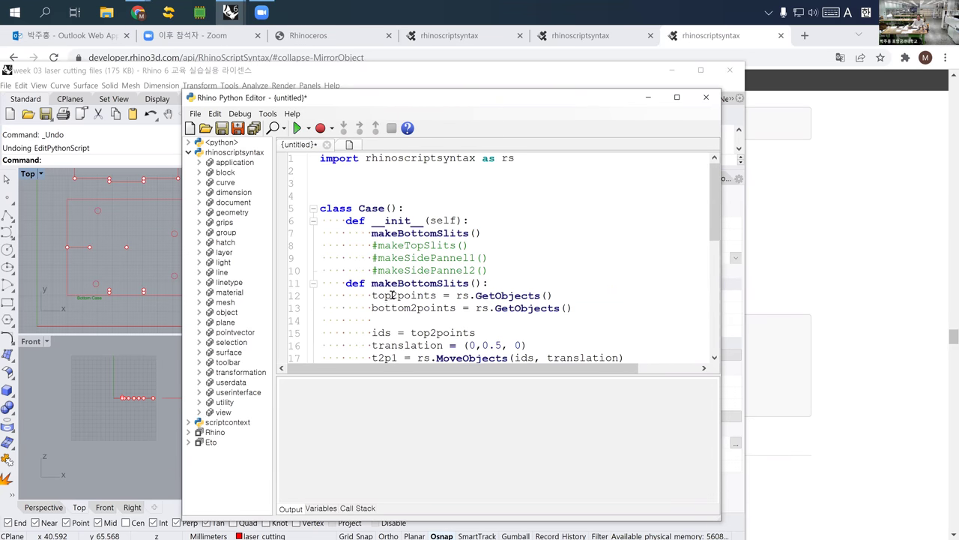
# Insert a blank line between __init__ and makeBottomSlits, and give makeBottomSlits the parameter self
pyautogui.click(498, 272)
pyautogui.press('Return')
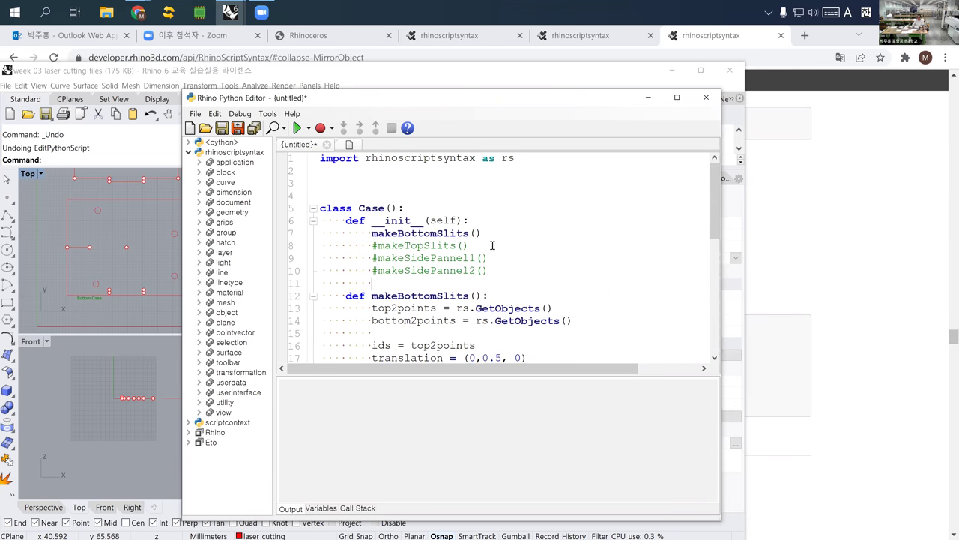
pyautogui.click(473, 297)
pyautogui.write('self')
pyautogui.scroll(-2, 463, 305)
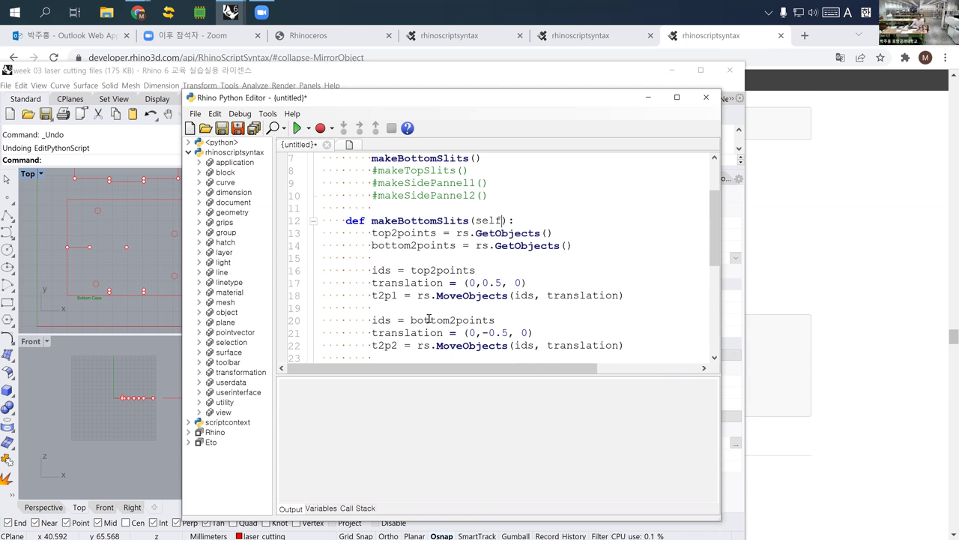
# Prefix slit2 in the MirrorObject line with self. to make it an instance attribute
pyautogui.scroll(-4, 429, 318)
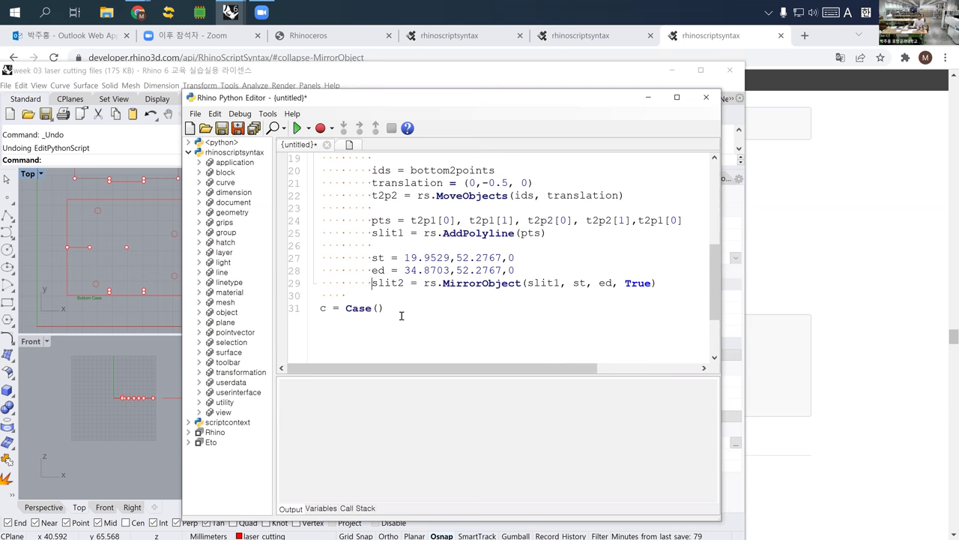
pyautogui.write('sel.')
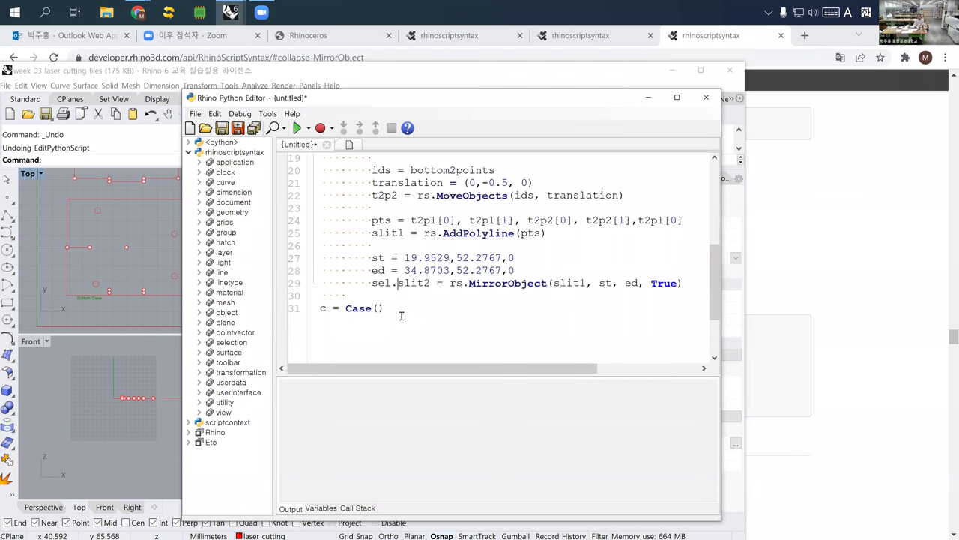
pyautogui.press('BackSpace')
pyautogui.write('f.')
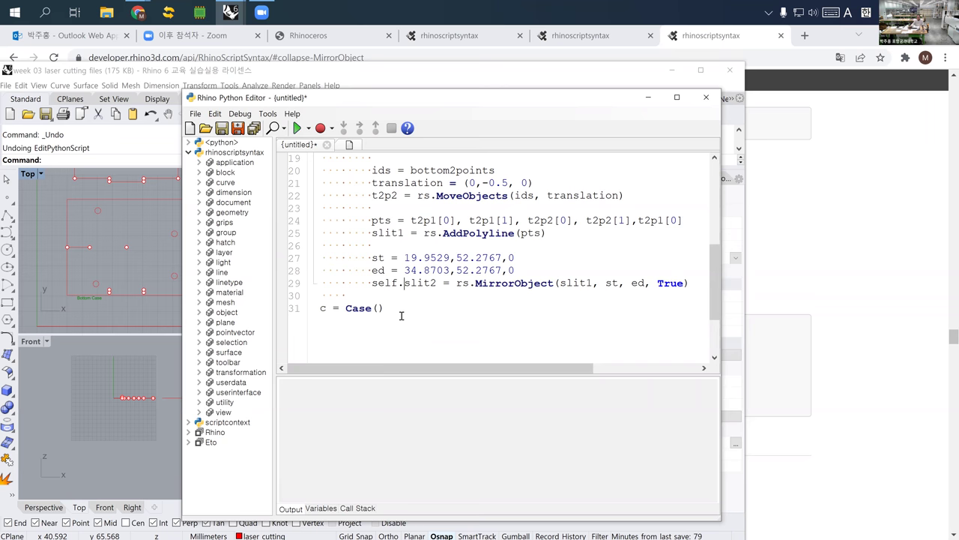
# Change the makeBottomSlits() call inside __init__ to self.makeBottomSlits()
pyautogui.scroll(5, 424, 292)
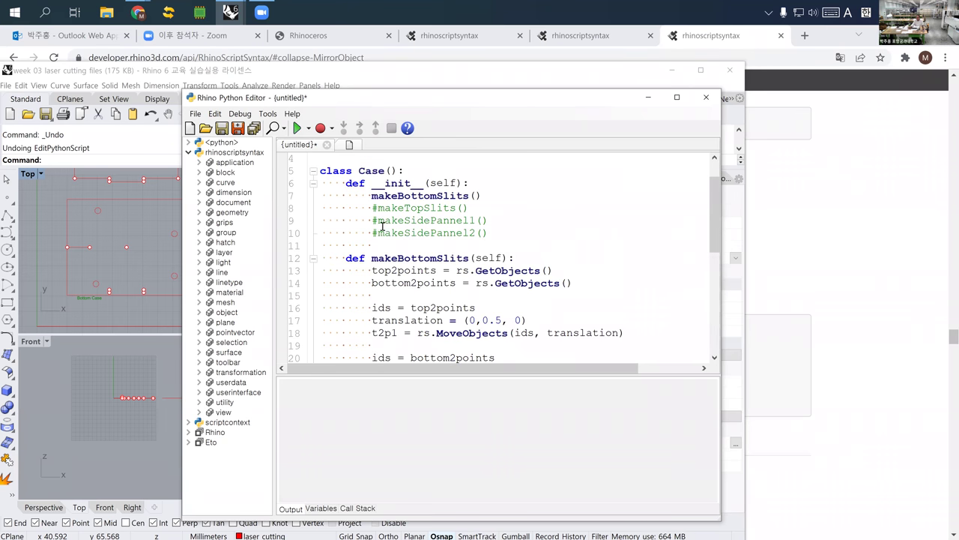
pyautogui.scroll(1, 381, 223)
pyautogui.scroll(-1, 431, 243)
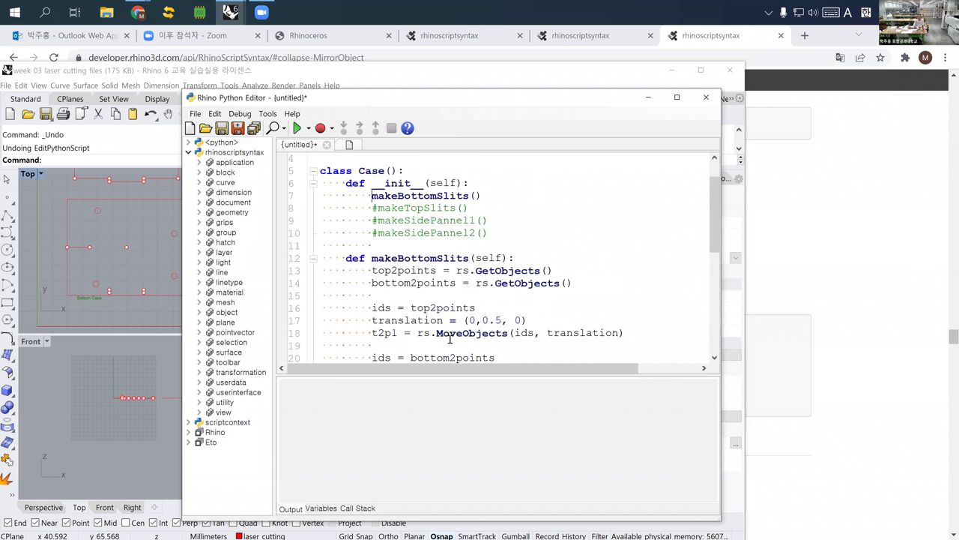
pyautogui.write('self.')
pyautogui.doubleClick(482, 233)
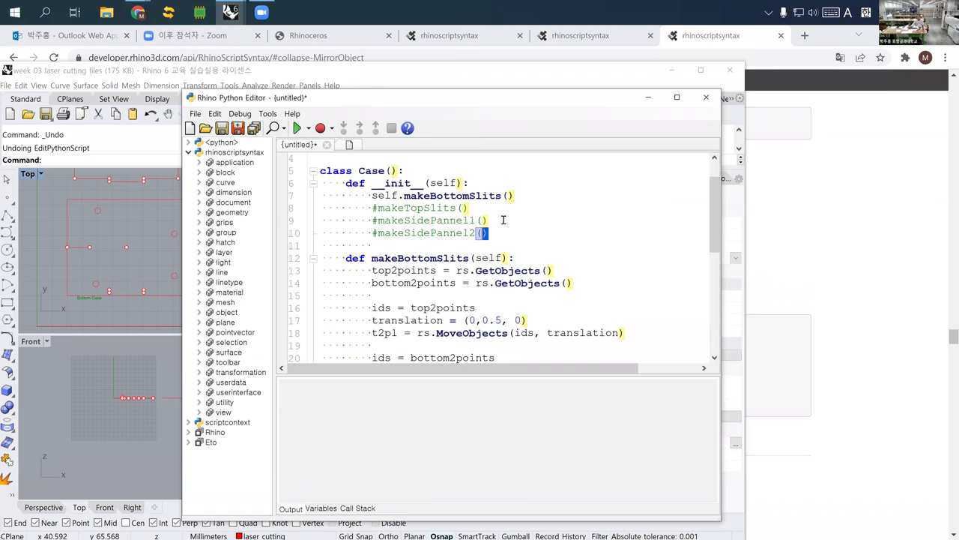
# Run the script and pick the upper two, then the lower two slit points at the lower edge of the Bottom Case
pyautogui.scroll(-2, 522, 284)
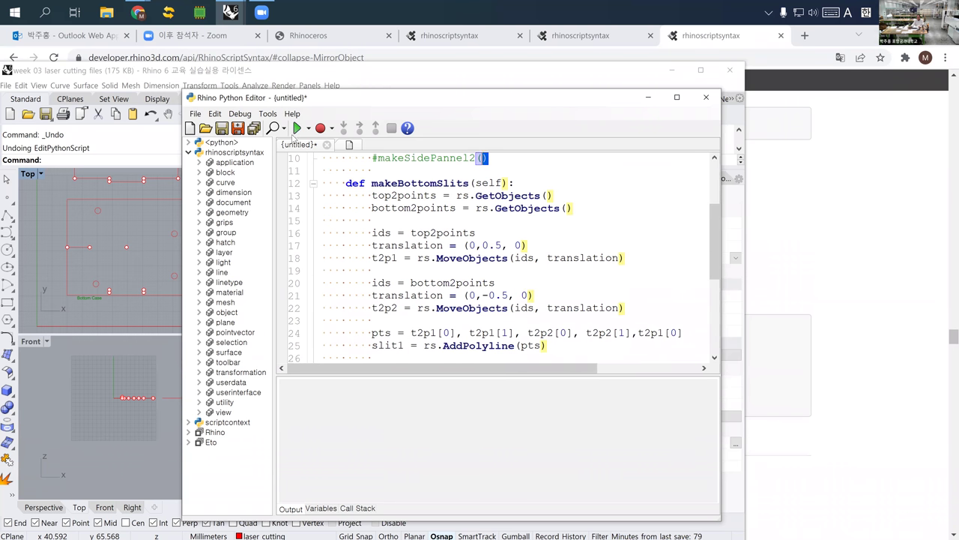
pyautogui.click(297, 128)
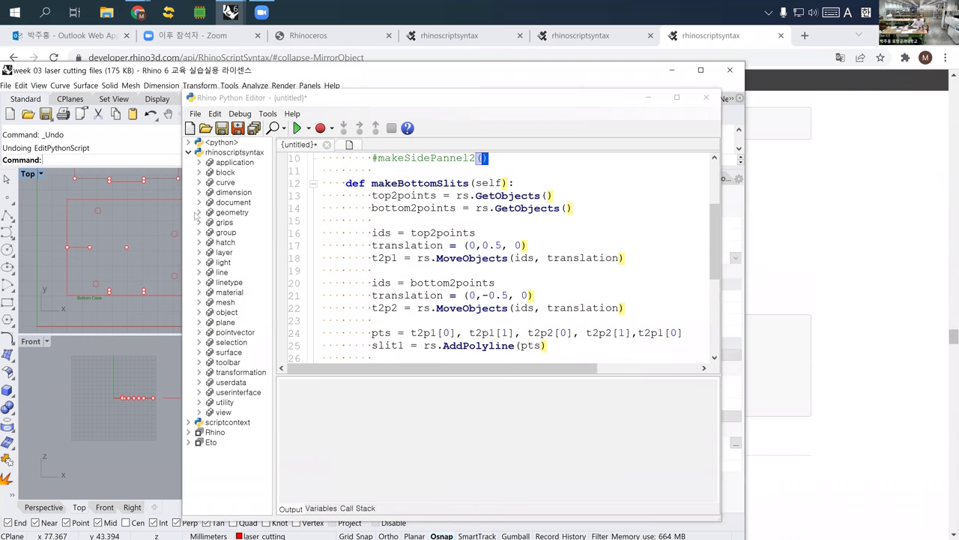
pyautogui.click(297, 128)
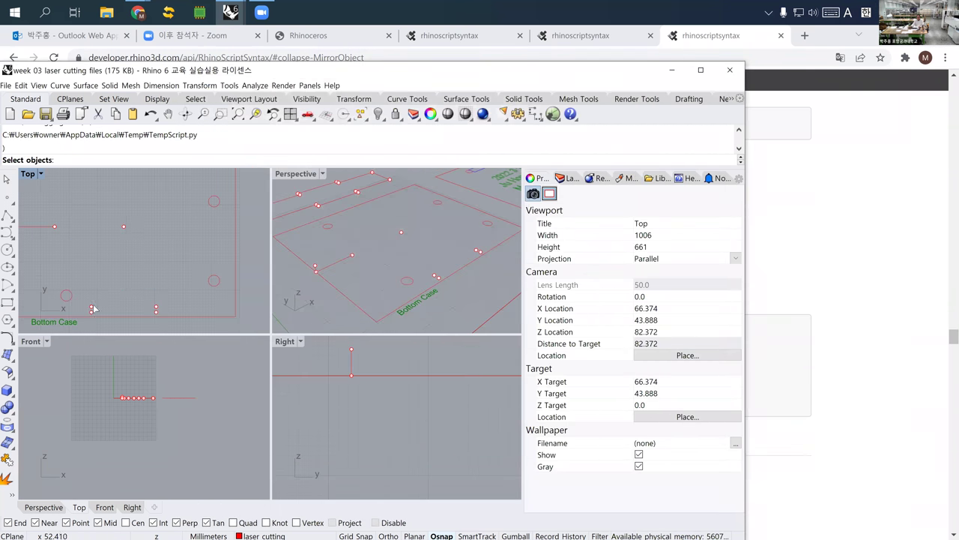
pyautogui.click(91, 306)
pyautogui.click(156, 307)
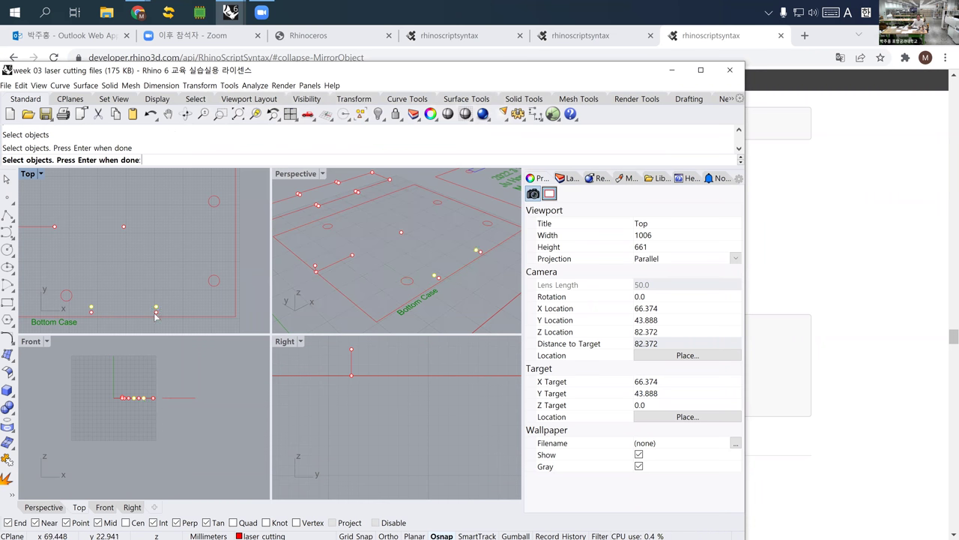
pyautogui.press('Return')
pyautogui.click(156, 312)
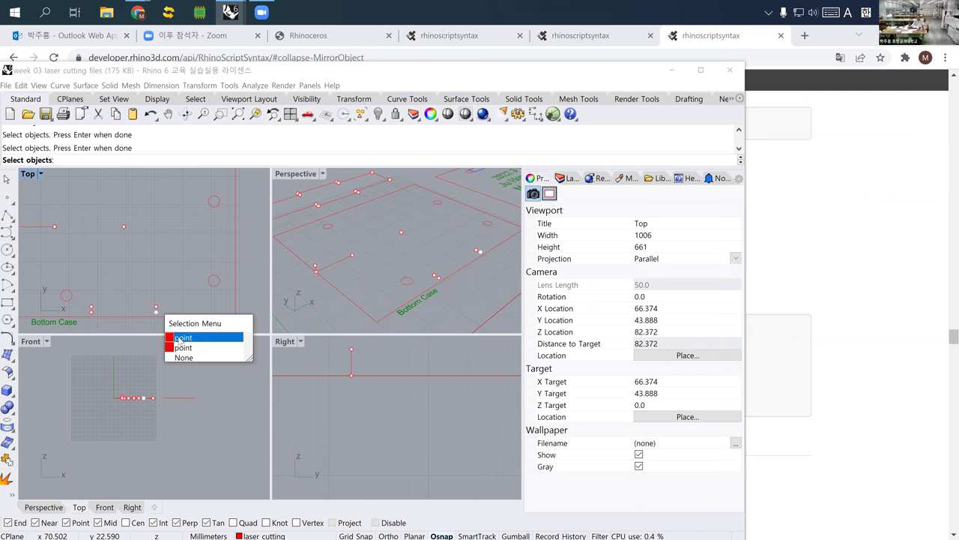
pyautogui.click(179, 338)
pyautogui.click(91, 312)
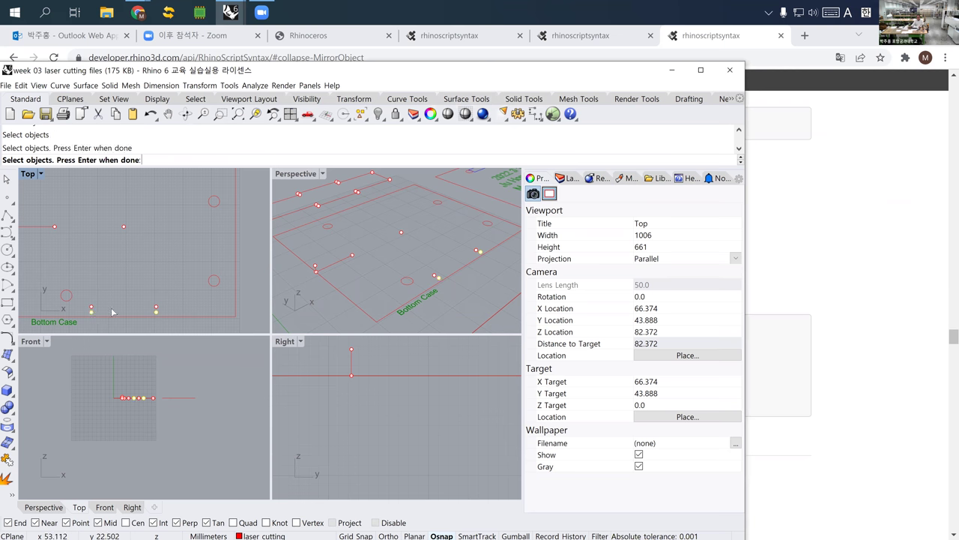
pyautogui.press('Return')
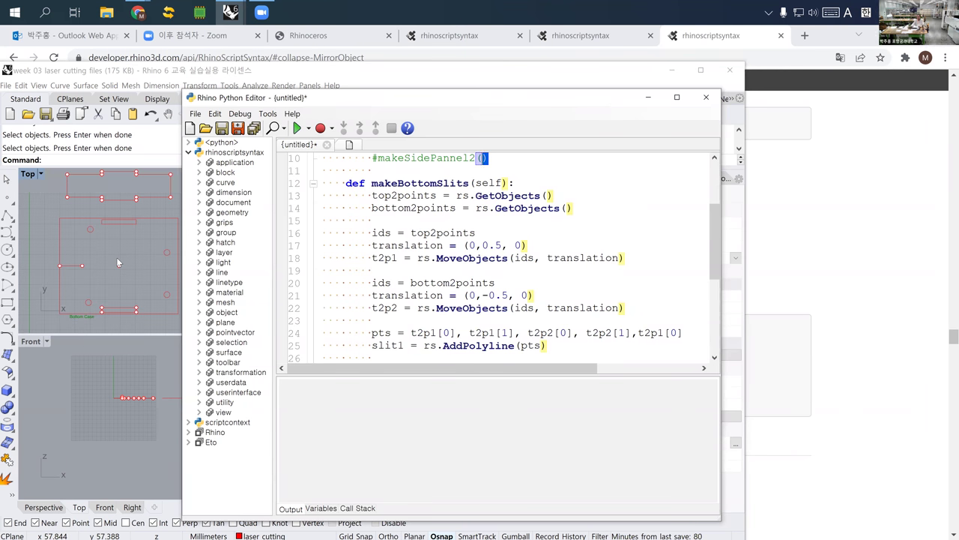
# Fold the makeBottomSlits method and select the code from the line above class Case through c = Case()
pyautogui.click(314, 183)
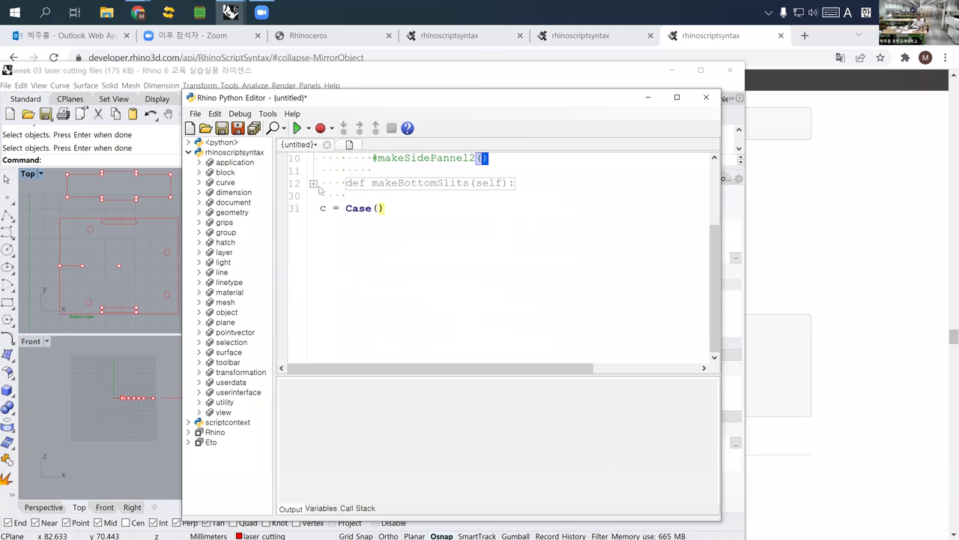
pyautogui.click(394, 218)
pyautogui.scroll(3, 412, 232)
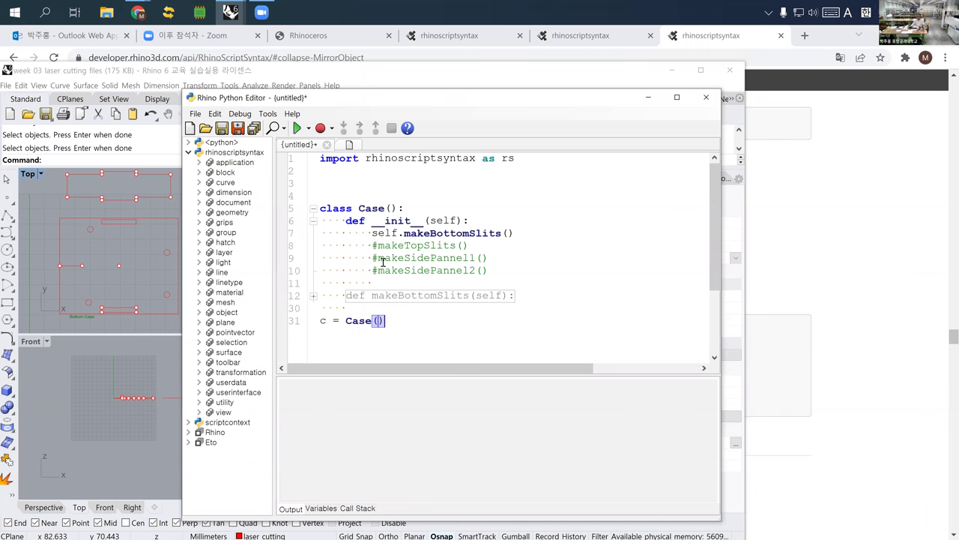
pyautogui.moveTo(323, 195); pyautogui.dragTo(462, 319)
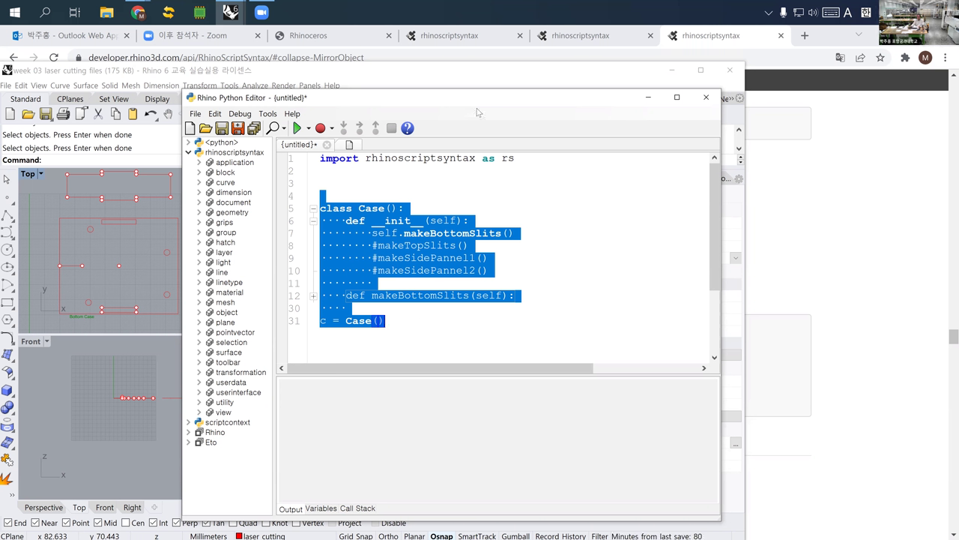
# Move the Python editor clear of the Rhino viewports and open Grasshopper
pyautogui.moveTo(478, 108); pyautogui.dragTo(434, 379)
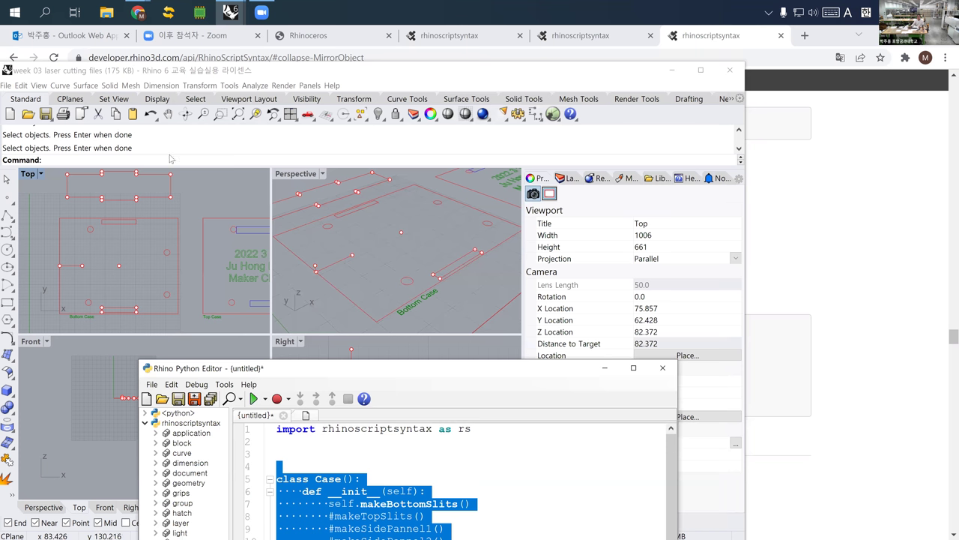
pyautogui.click(161, 173)
pyautogui.write('G')
pyautogui.press('Return')
# Place a GhPython Script component on the empty canvas above the Generate 4 Slits component
pyautogui.scroll(-5, 359, 300)
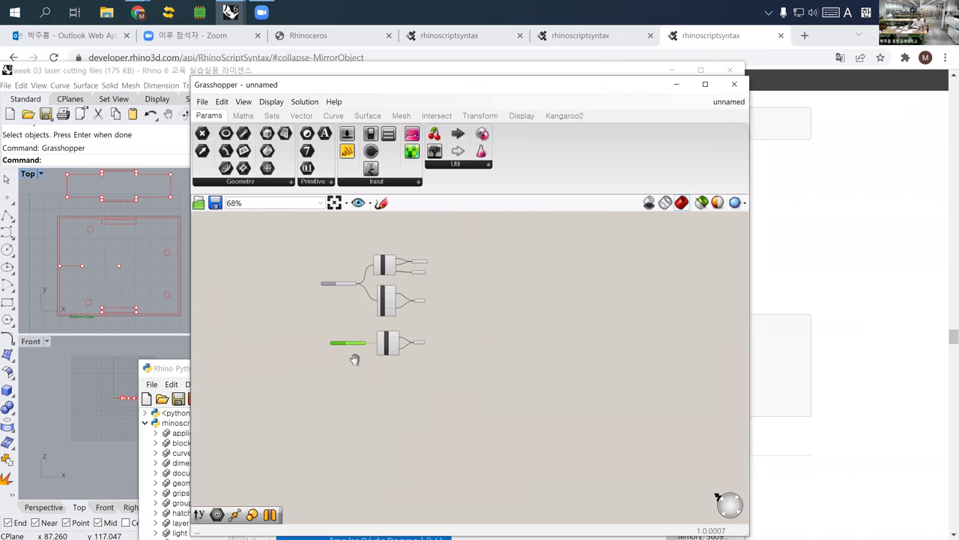
pyautogui.scroll(3, 359, 304)
pyautogui.scroll(-2, 337, 355)
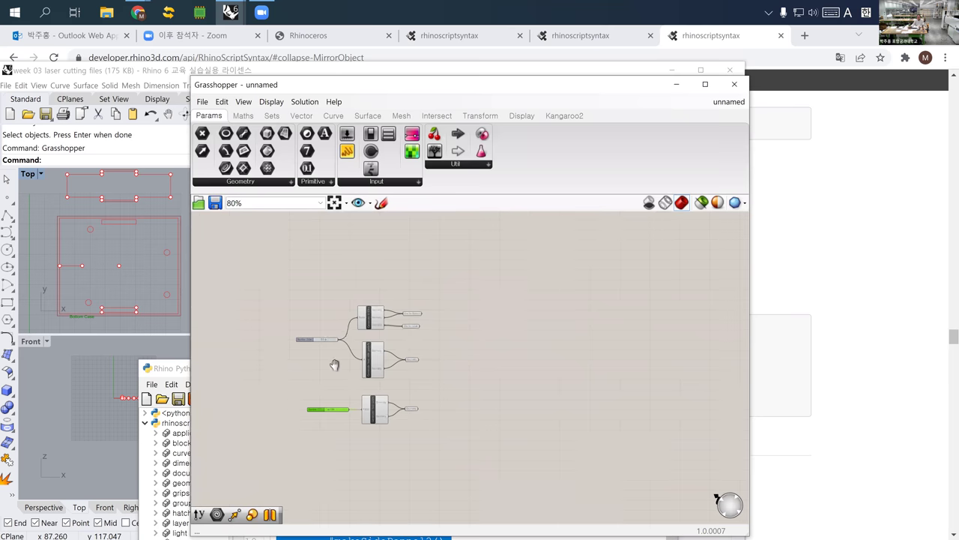
pyautogui.scroll(4, 358, 248)
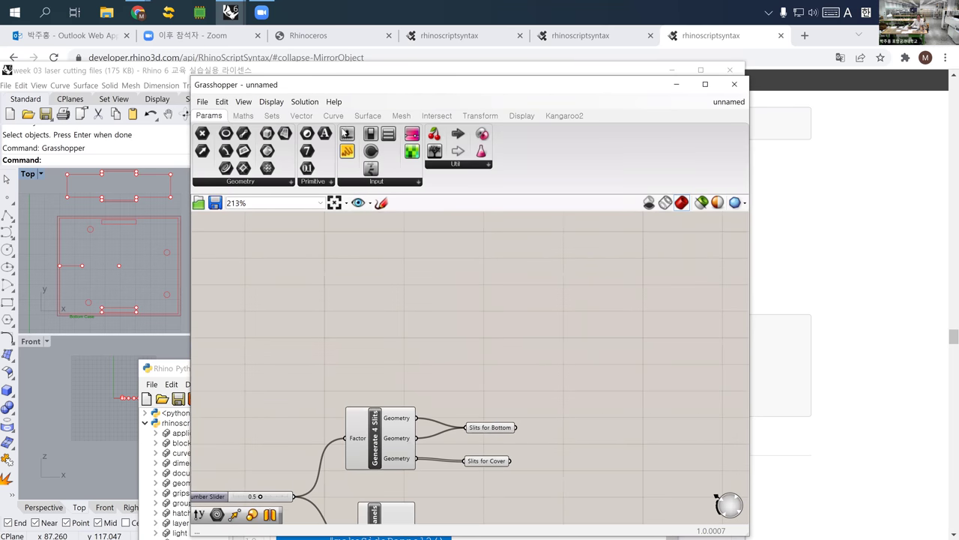
pyautogui.click(244, 117)
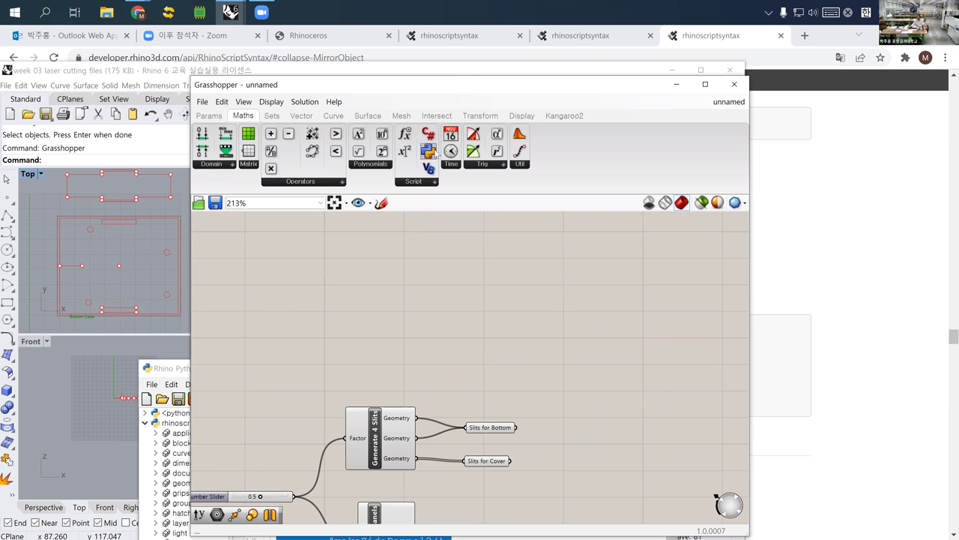
pyautogui.moveTo(433, 153); pyautogui.dragTo(385, 300)
pyautogui.scroll(3, 385, 301)
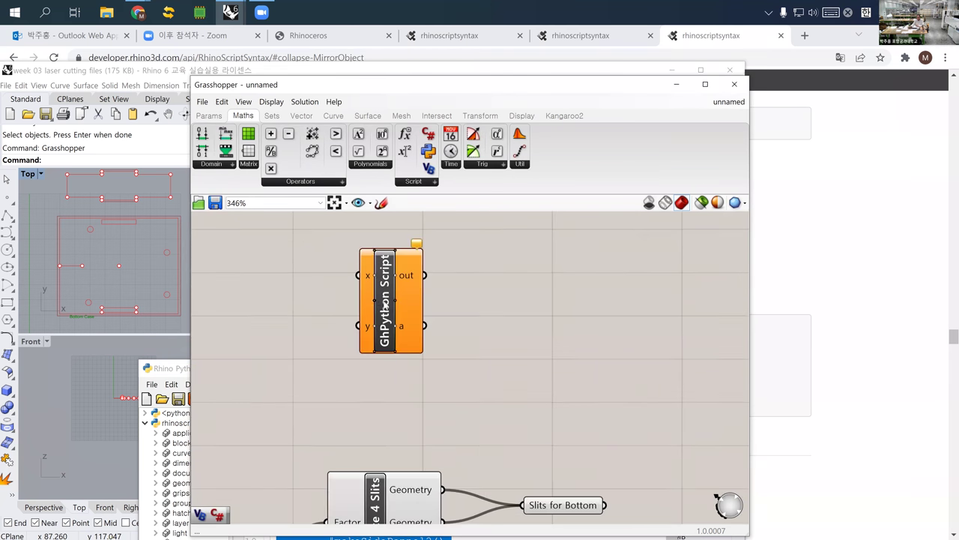
# Open the GhPython component's script and paste the copied Case class code two lines below the rhinoscriptsyntax import
pyautogui.doubleClick(388, 304)
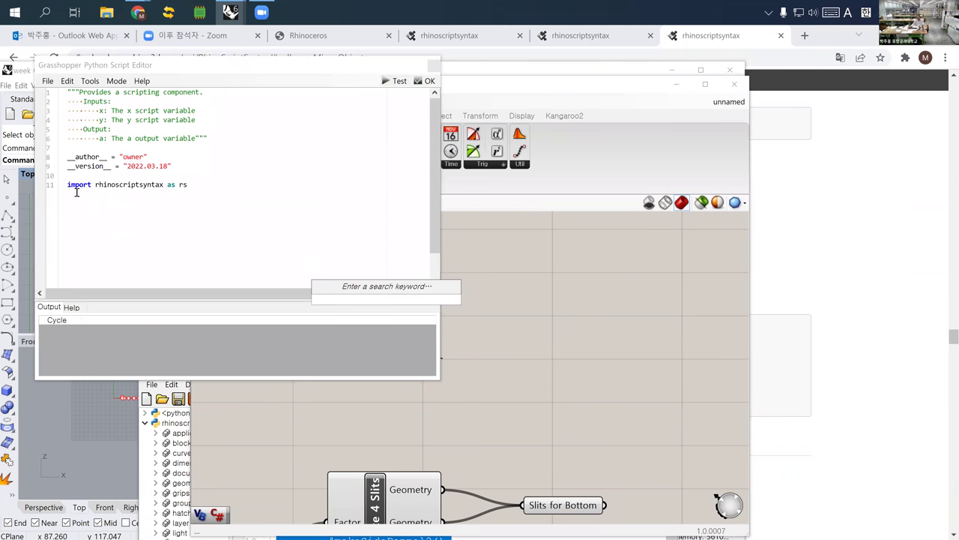
pyautogui.click(214, 185)
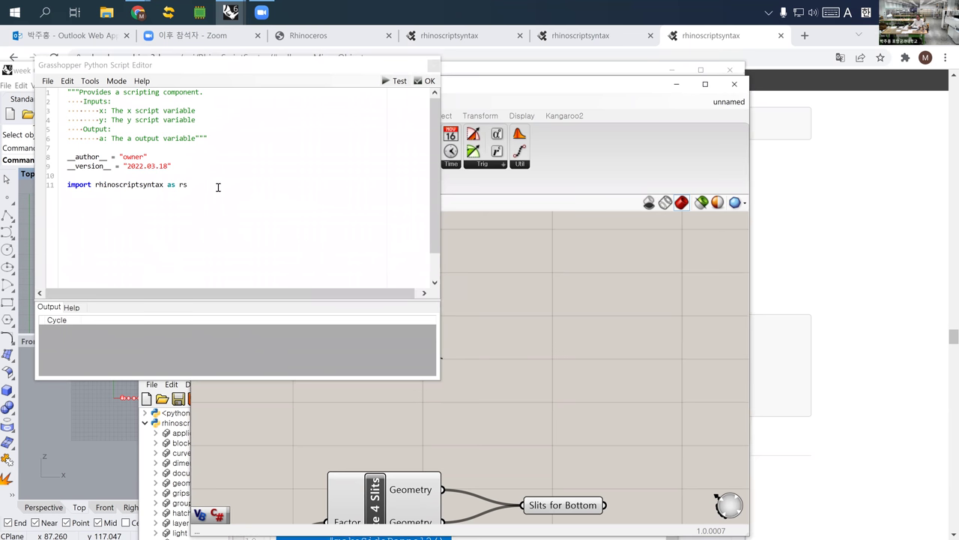
pyautogui.press('Return')
pyautogui.press('Return')
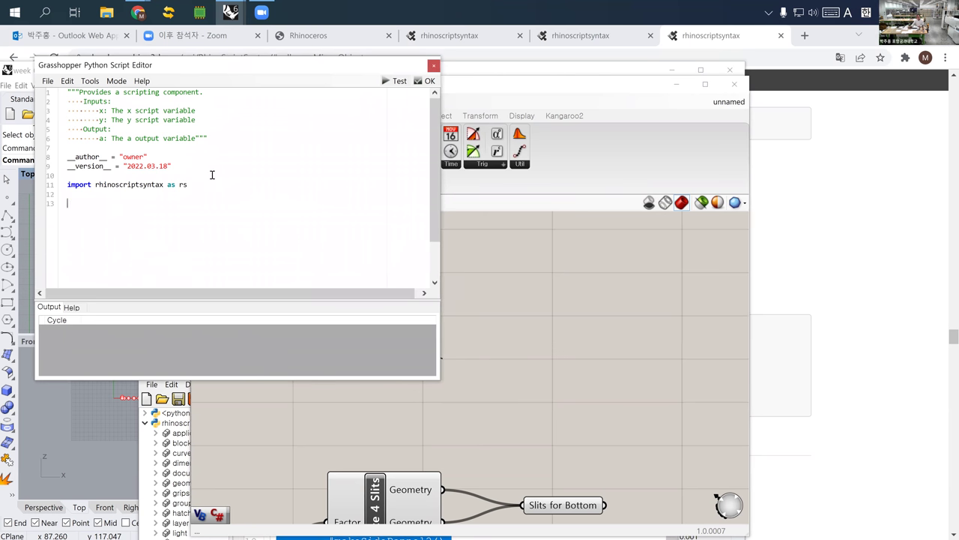
pyautogui.hotkey('ctrl', 'v')
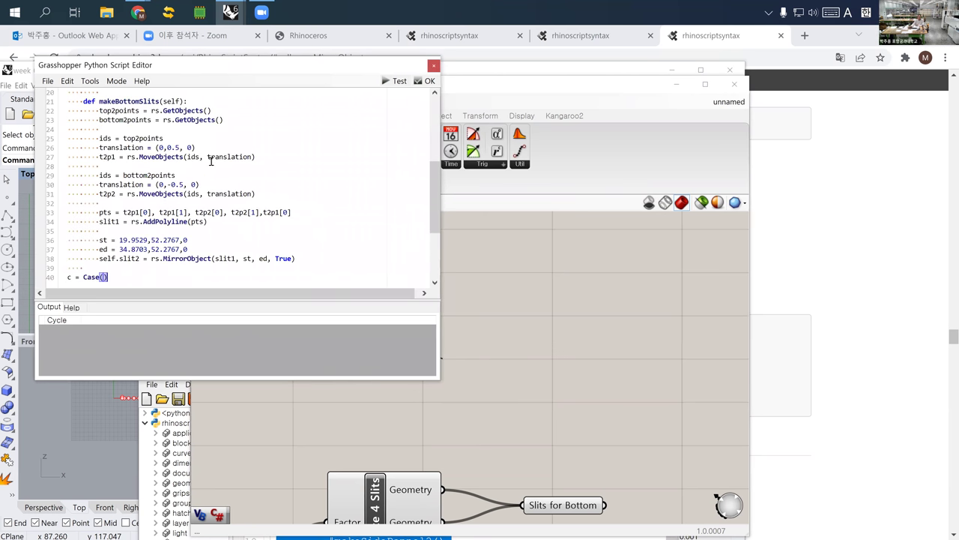
pyautogui.scroll(2, 172, 212)
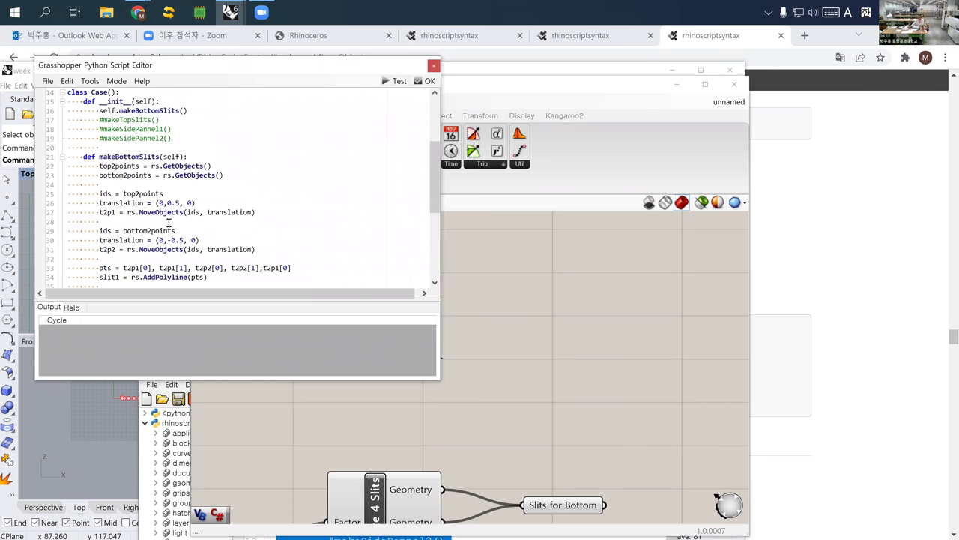
pyautogui.moveTo(180, 203); pyautogui.dragTo(167, 203)
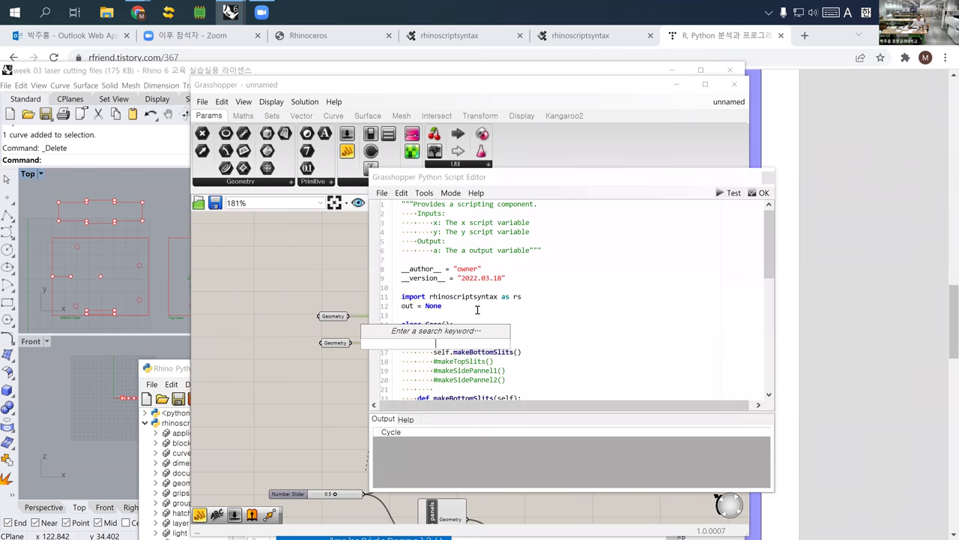
# Strip the class wrapper from the script: the class Case header, the __init__ method with its calls, and the makeBottomSlits definition line
pyautogui.moveTo(520, 315); pyautogui.dragTo(386, 303)
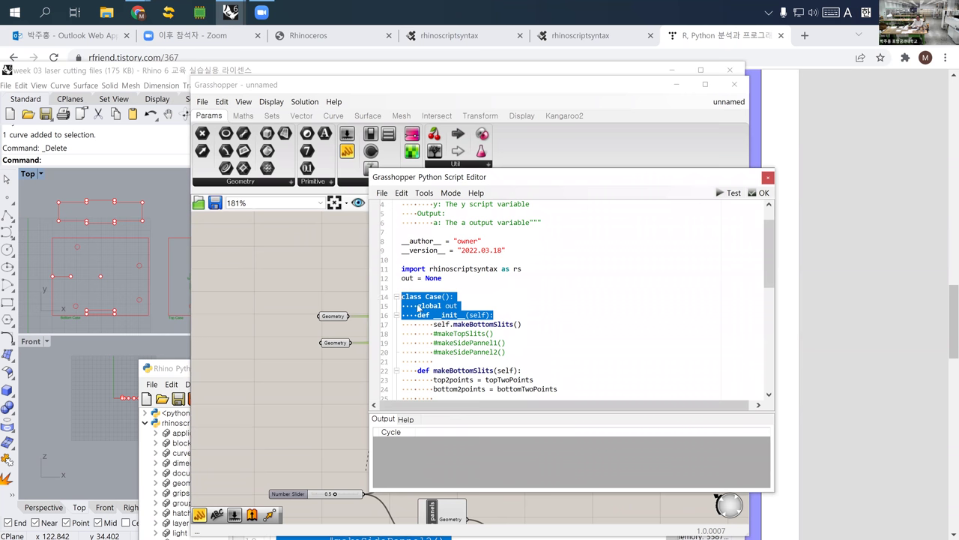
pyautogui.press('Delete')
pyautogui.scroll(-2, 542, 330)
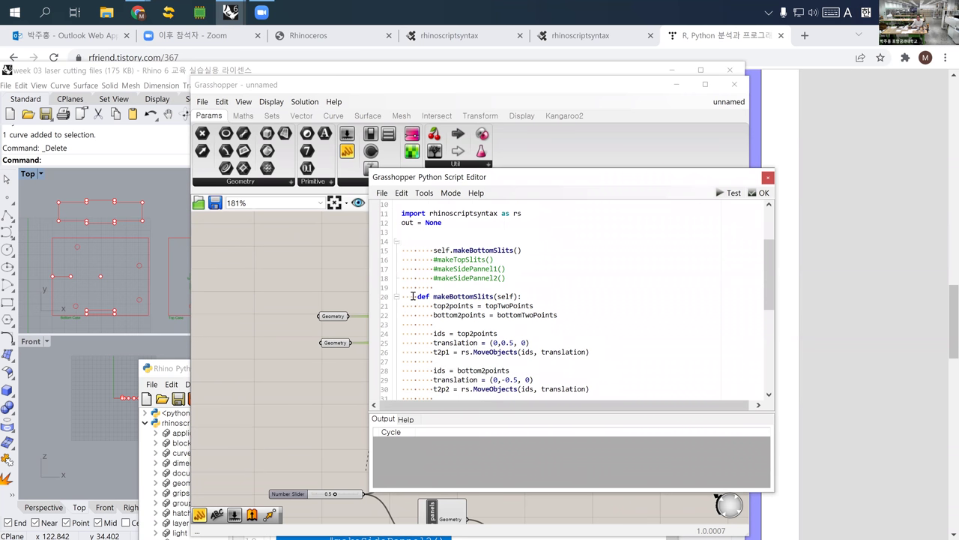
pyautogui.moveTo(410, 297); pyautogui.dragTo(379, 266)
pyautogui.press('Delete')
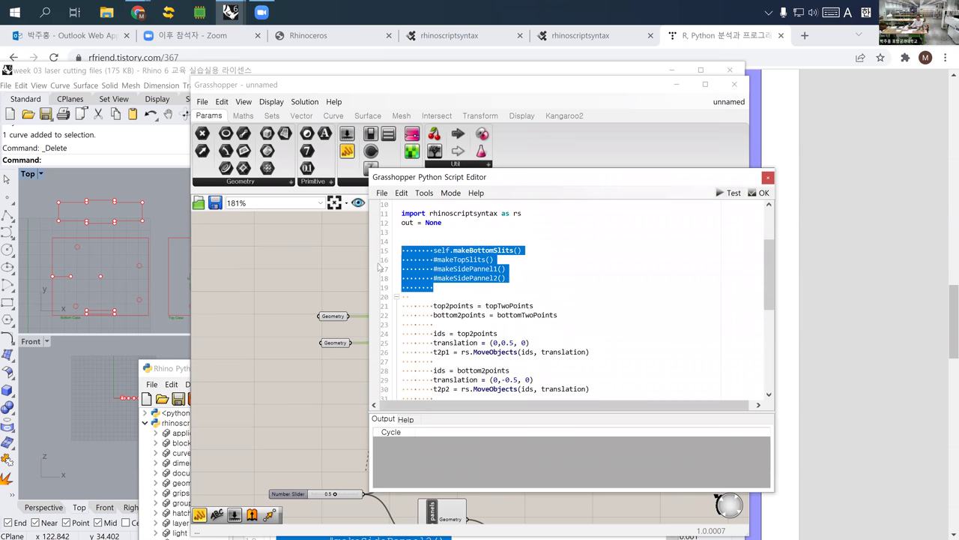
pyautogui.press('Delete')
pyautogui.scroll(-2, 402, 285)
pyautogui.moveTo(430, 387); pyautogui.dragTo(450, 395)
pyautogui.press('Delete')
# Unindent the remaining slit code by two levels, starting from the top2points line
pyautogui.moveTo(508, 379); pyautogui.dragTo(433, 260)
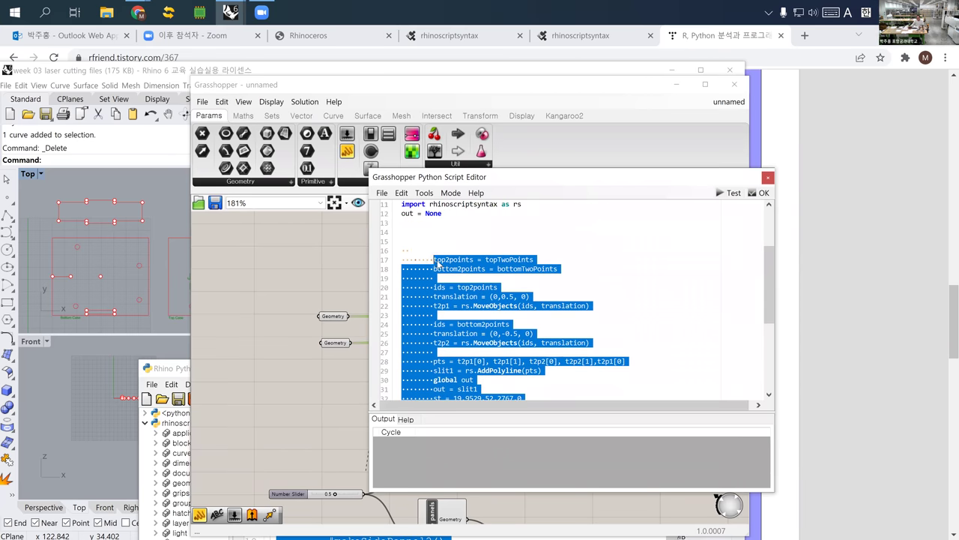
pyautogui.hotkey('shift', 'Tab')
pyautogui.hotkey('shift', 'Tab')
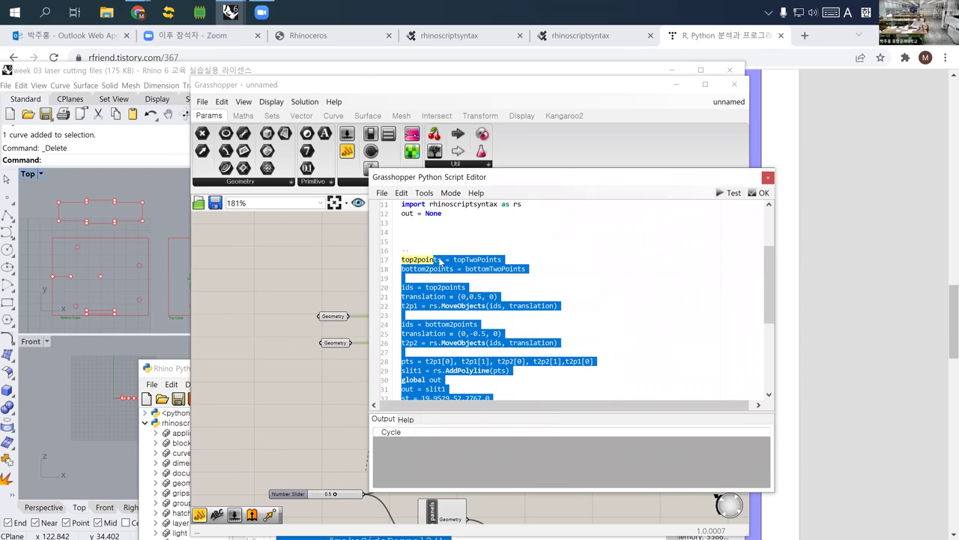
pyautogui.click(442, 241)
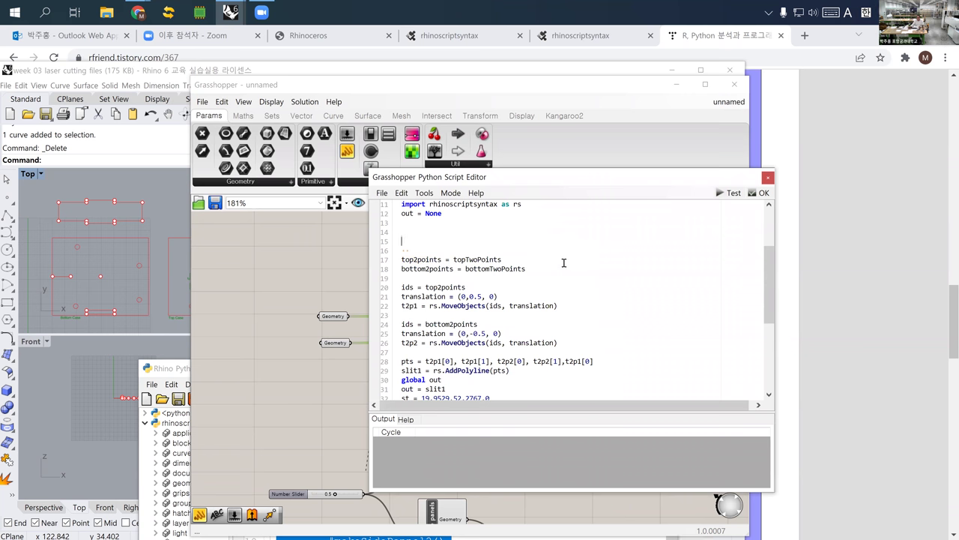
# Move the script editor clear of the component, test-run the flattened script, and close the editor with the changes applied
pyautogui.moveTo(481, 181); pyautogui.dragTo(553, 169)
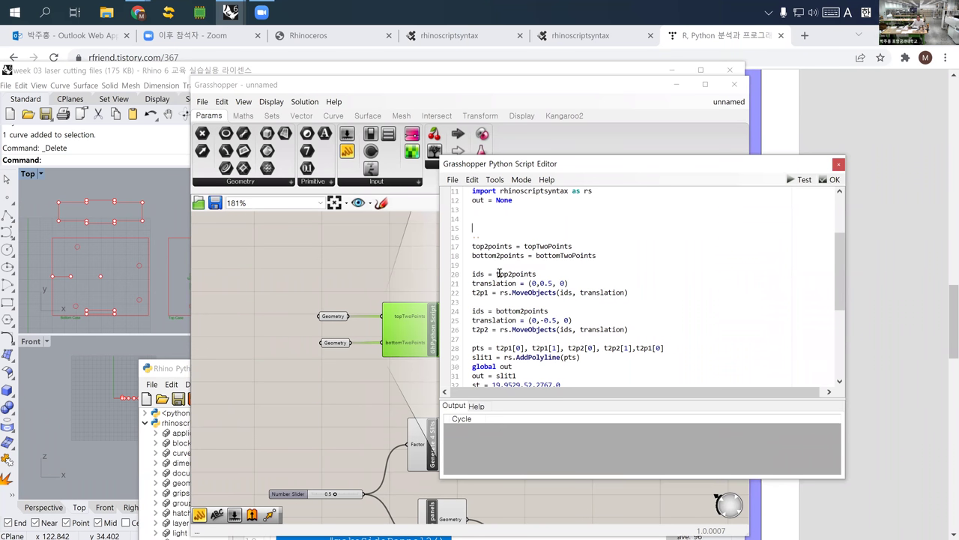
pyautogui.click(789, 181)
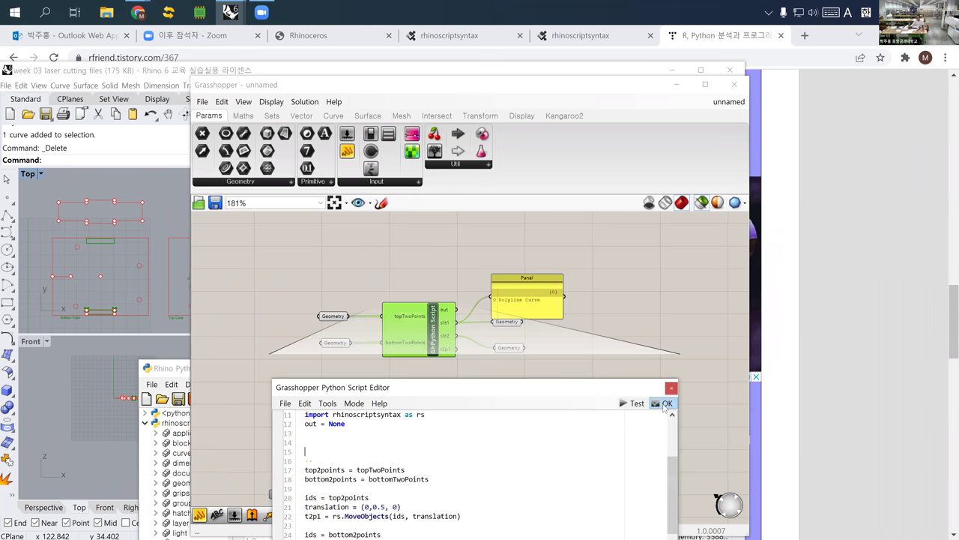
pyautogui.click(667, 408)
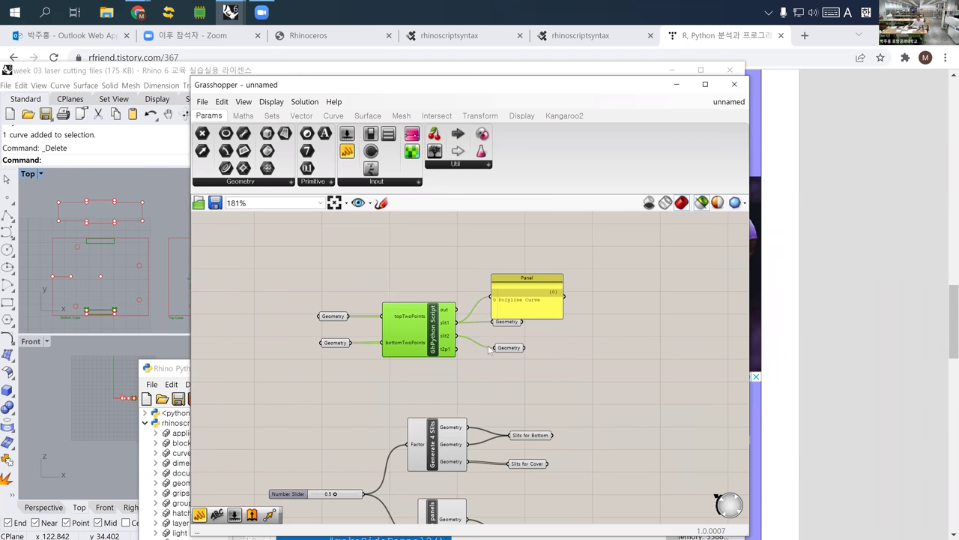
# Examine the Panel, the GhPython Script component and its input and output Geometry parameters, checking their previews in the Top viewport
pyautogui.scroll(1, 476, 324)
pyautogui.click(523, 289)
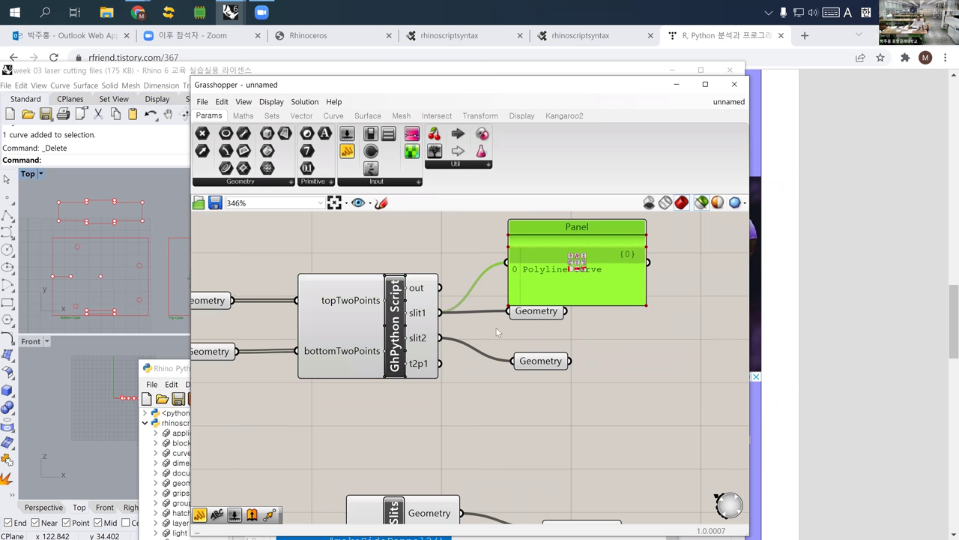
pyautogui.click(531, 316)
pyautogui.click(535, 362)
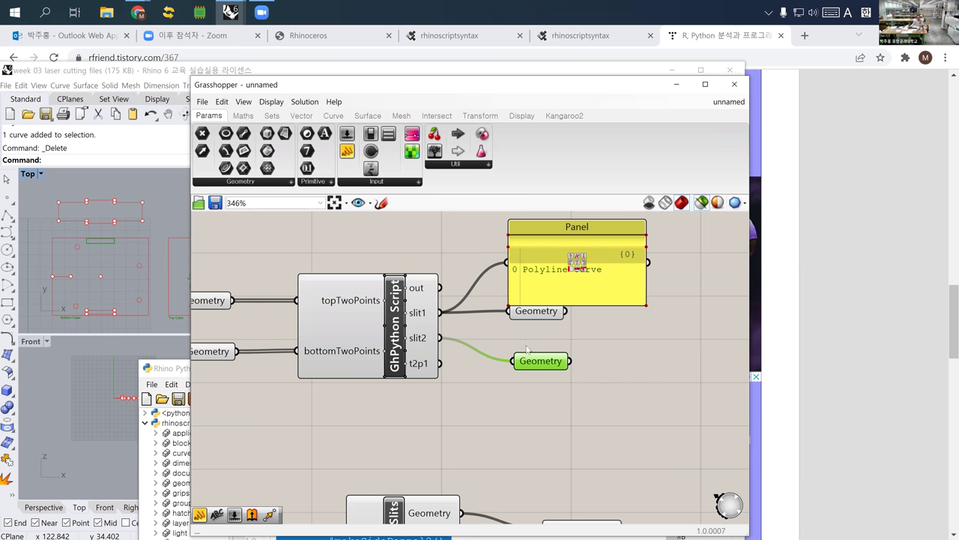
pyautogui.click(393, 337)
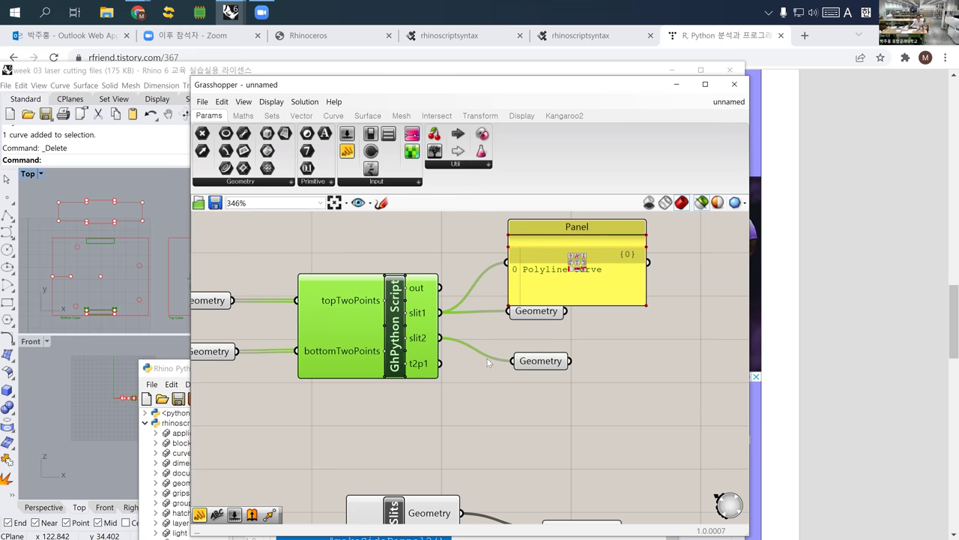
pyautogui.moveTo(487, 357); pyautogui.dragTo(529, 385, button='right')
pyautogui.click(257, 328)
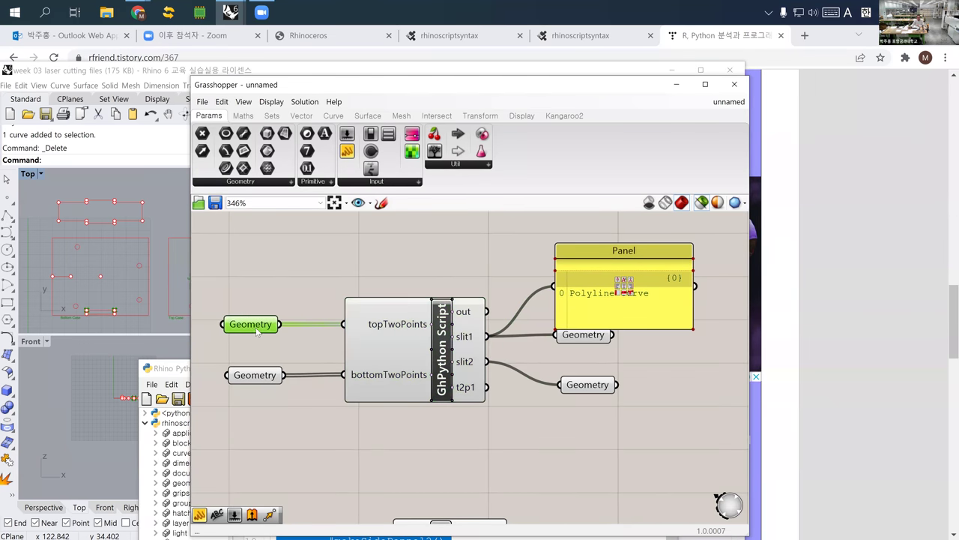
pyautogui.click(256, 365)
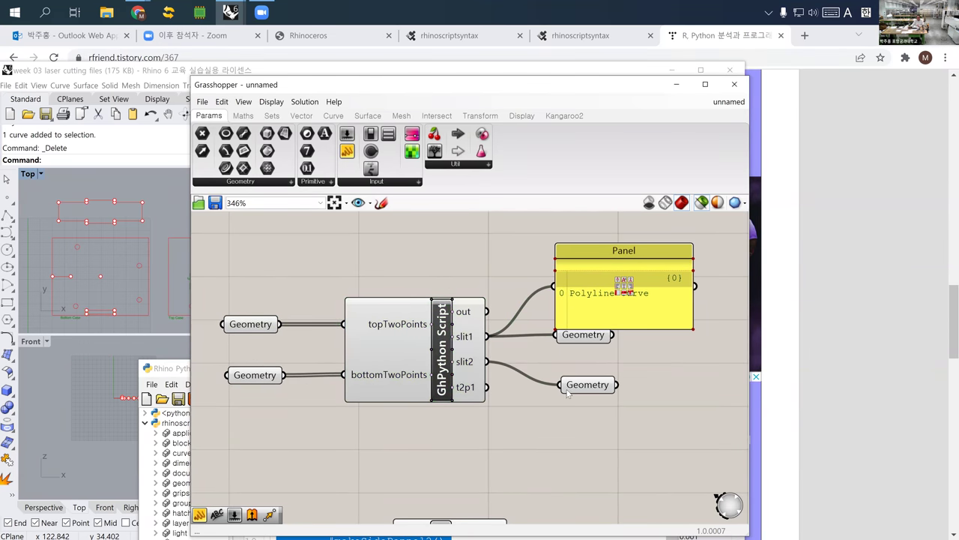
pyautogui.click(596, 386)
# Add a third input to the GhPython Script component below bottomTwoPoints and name it slider
pyautogui.moveTo(445, 397); pyautogui.dragTo(508, 386, button='right')
pyautogui.scroll(2, 498, 389)
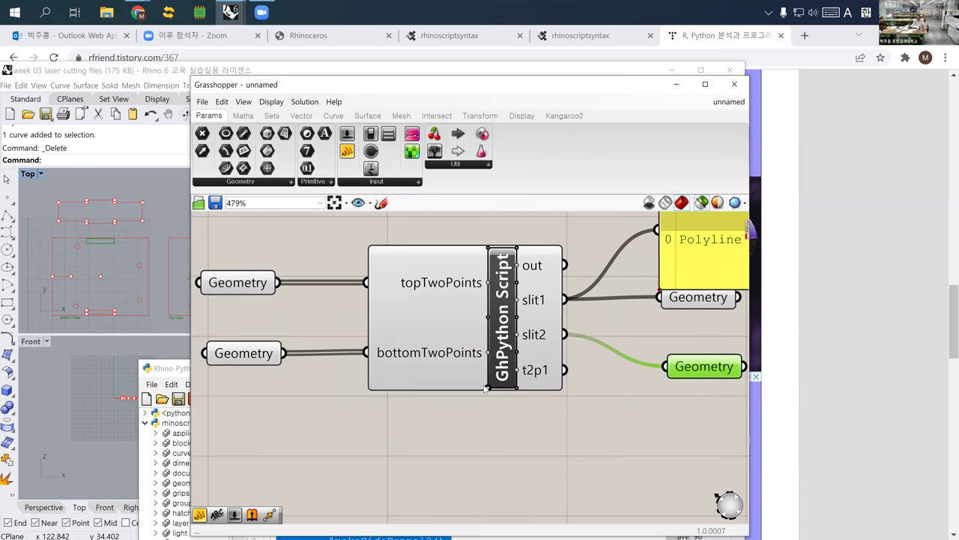
pyautogui.click(488, 388)
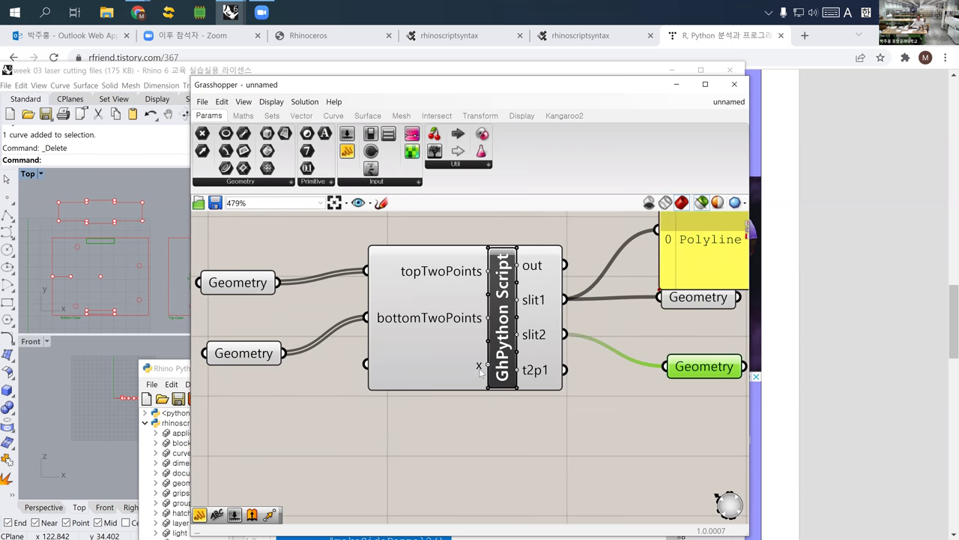
pyautogui.click(480, 367)
pyautogui.rightClick(477, 366)
pyautogui.write('slider')
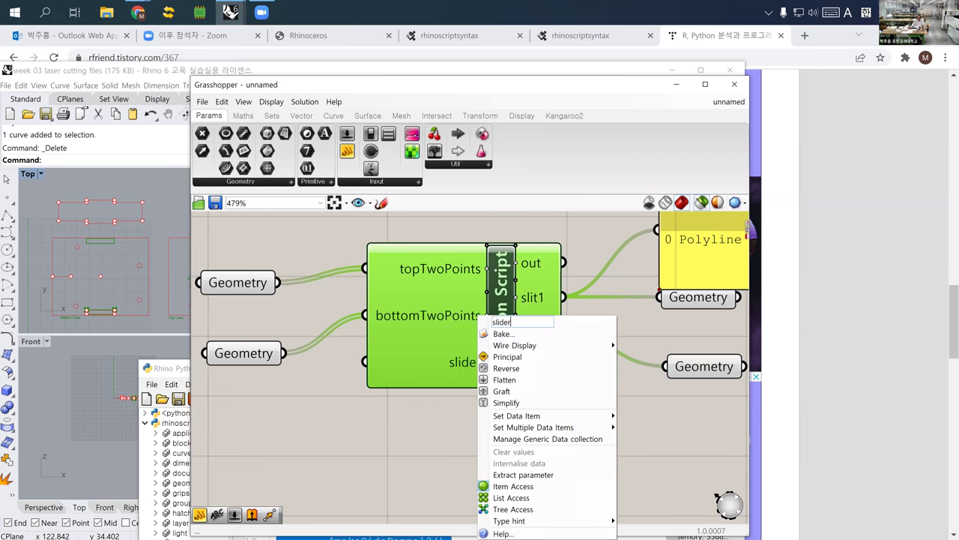
pyautogui.click(255, 425)
# Place a Number Slider with the value 0.5 below the Geometry inputs and wire it to the component's slider input
pyautogui.doubleClick(267, 419)
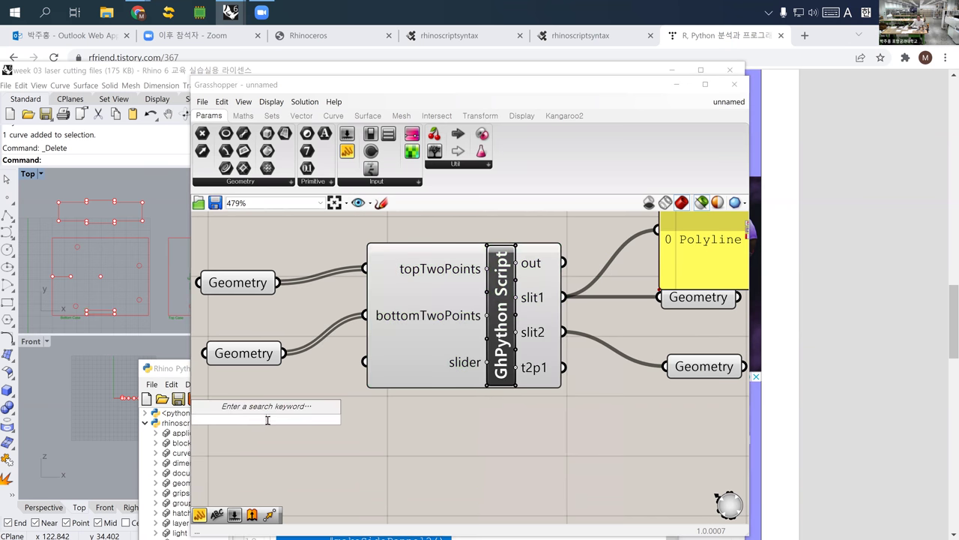
pyautogui.write('0.5')
pyautogui.press('Return')
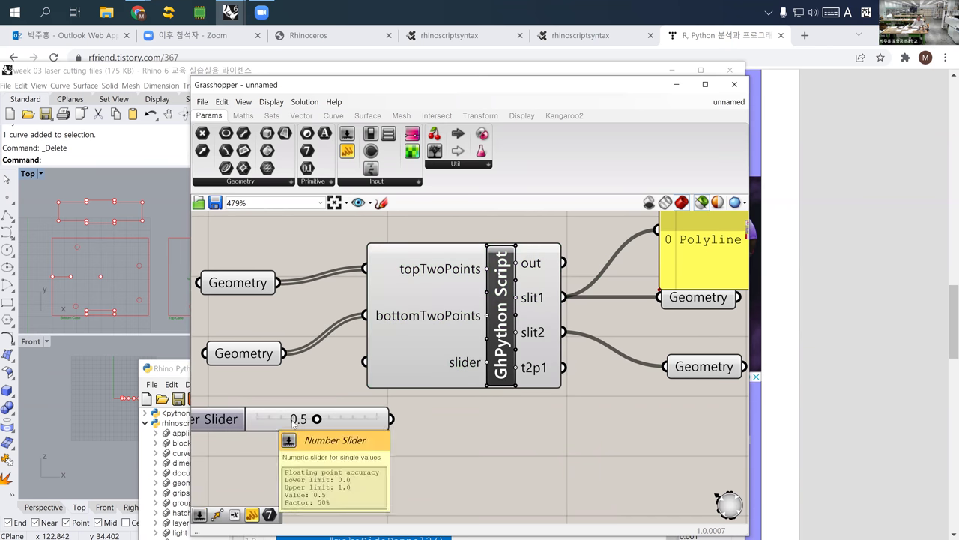
pyautogui.click(296, 438)
pyautogui.moveTo(297, 439); pyautogui.dragTo(365, 362)
# Open the GhPython script and replace 0.5 with slider in the translation of the top two points
pyautogui.doubleClick(500, 334)
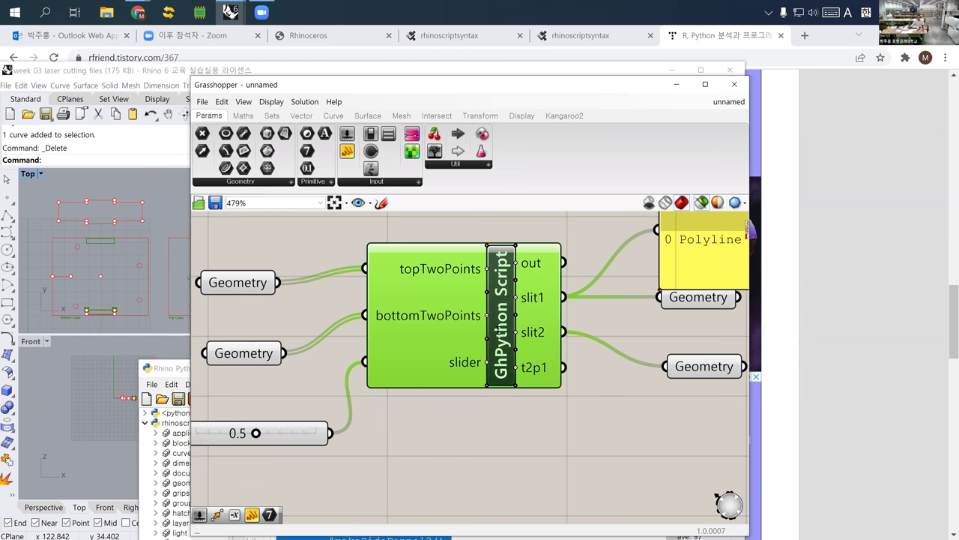
pyautogui.click(470, 390)
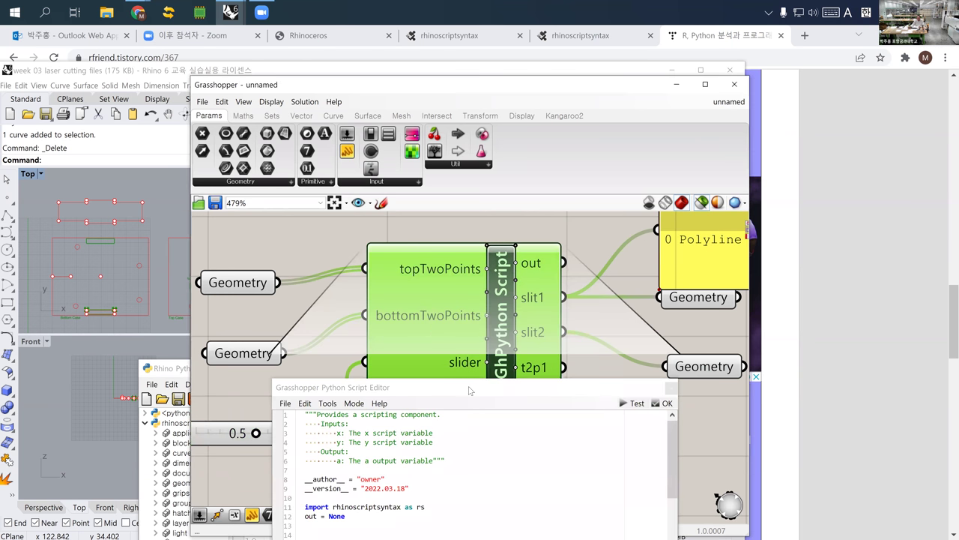
pyautogui.moveTo(419, 384); pyautogui.dragTo(442, 240)
pyautogui.scroll(-4, 389, 374)
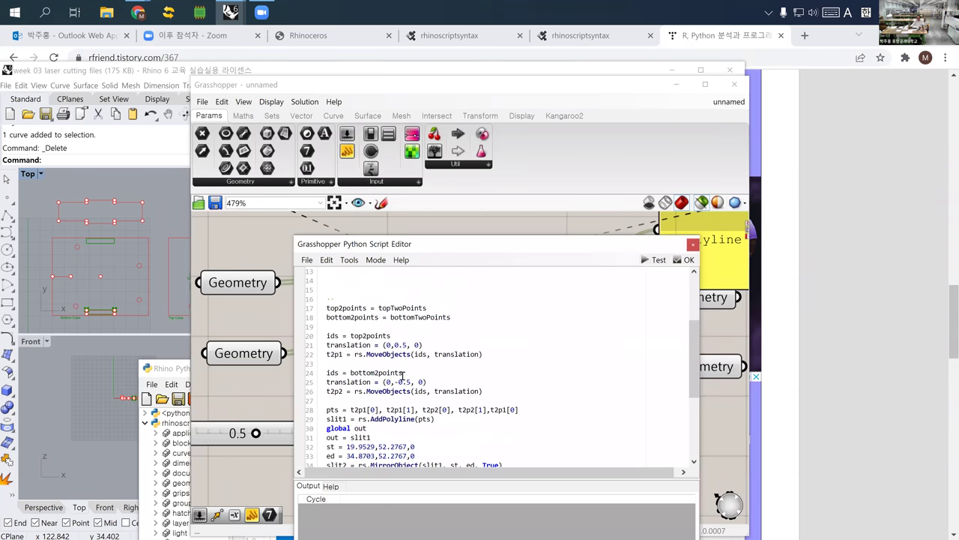
pyautogui.press('BackSpace')
pyautogui.press('BackSpace')
pyautogui.press('BackSpace')
pyautogui.write('sli')
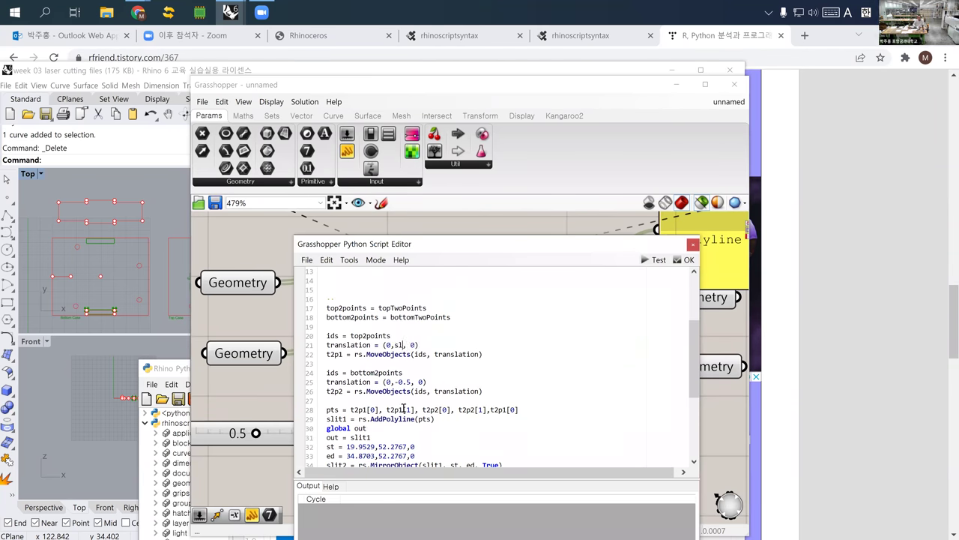
pyautogui.write('der')
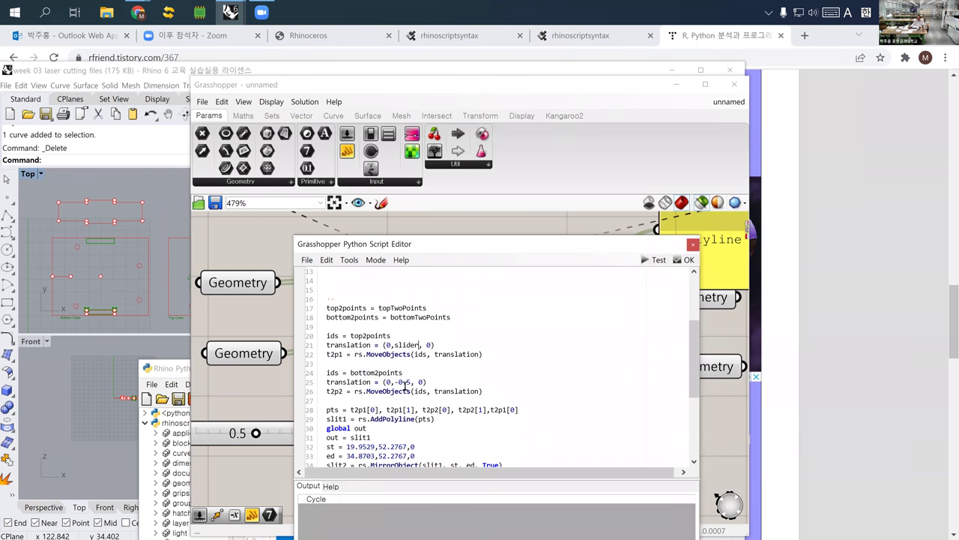
# Change the bottom two points' translation to (0,-slider, 0), then test-run the script and close the editor with the changes applied
pyautogui.press('BackSpace')
pyautogui.press('BackSpace')
pyautogui.press('BackSpace')
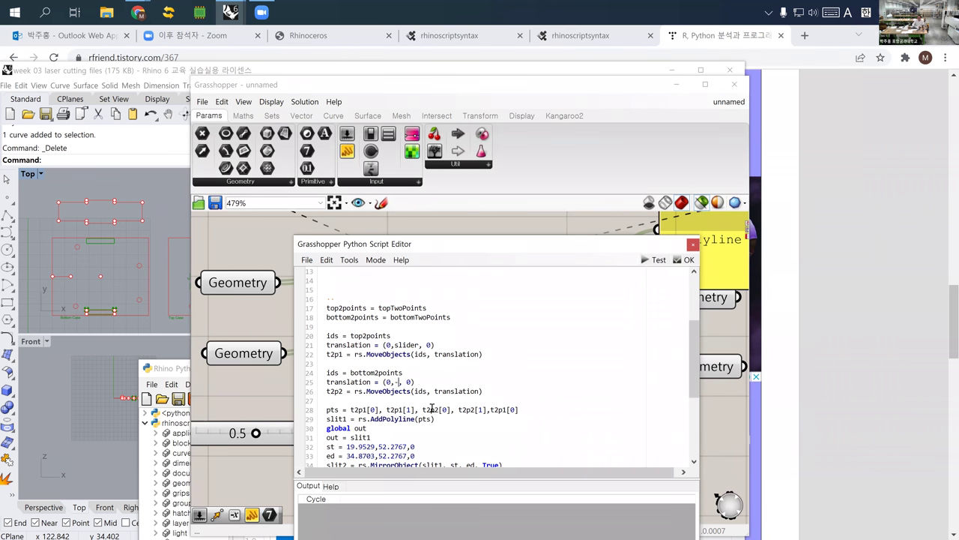
pyautogui.write('slider')
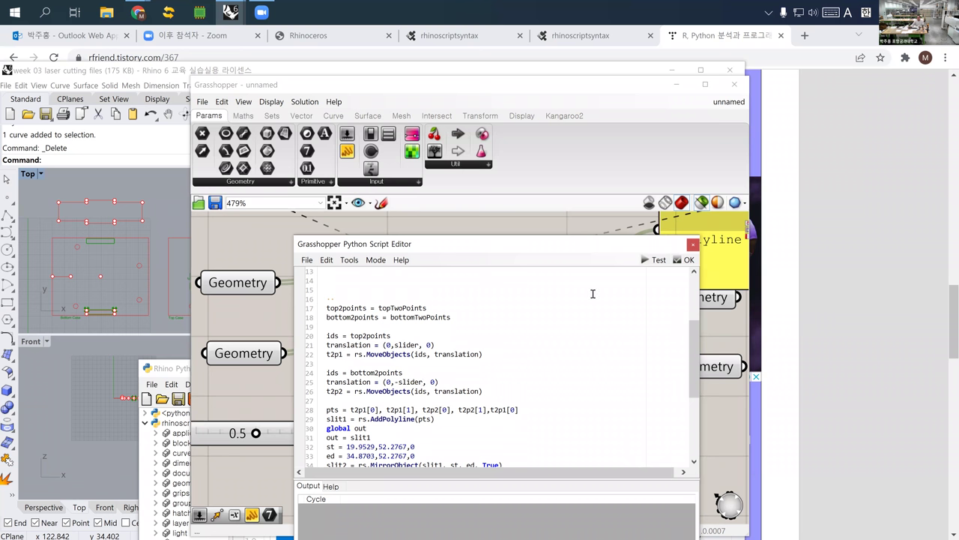
pyautogui.click(650, 260)
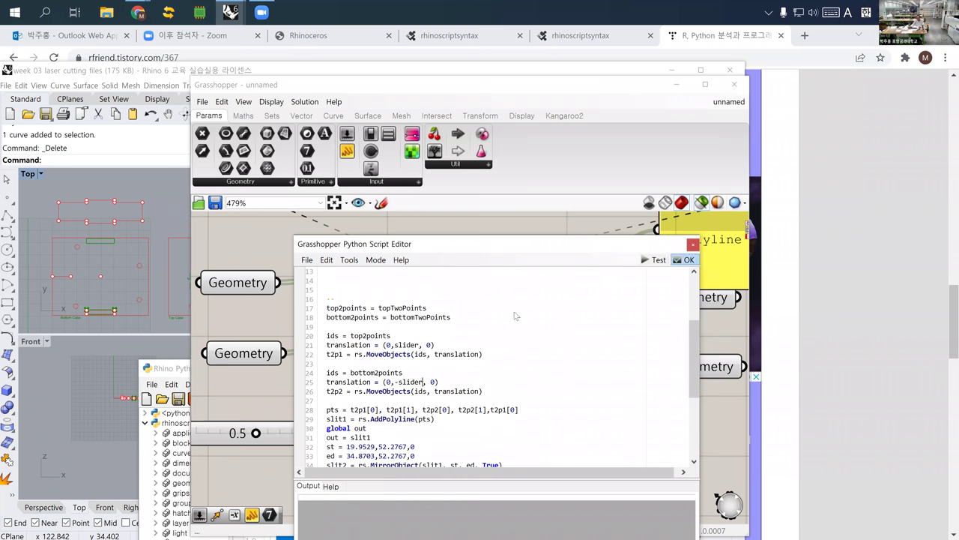
pyautogui.click(684, 260)
# Set the Number Slider to 0.6 while viewing the Bottom Case slit up close in the Top viewport
pyautogui.scroll(5, 75, 285)
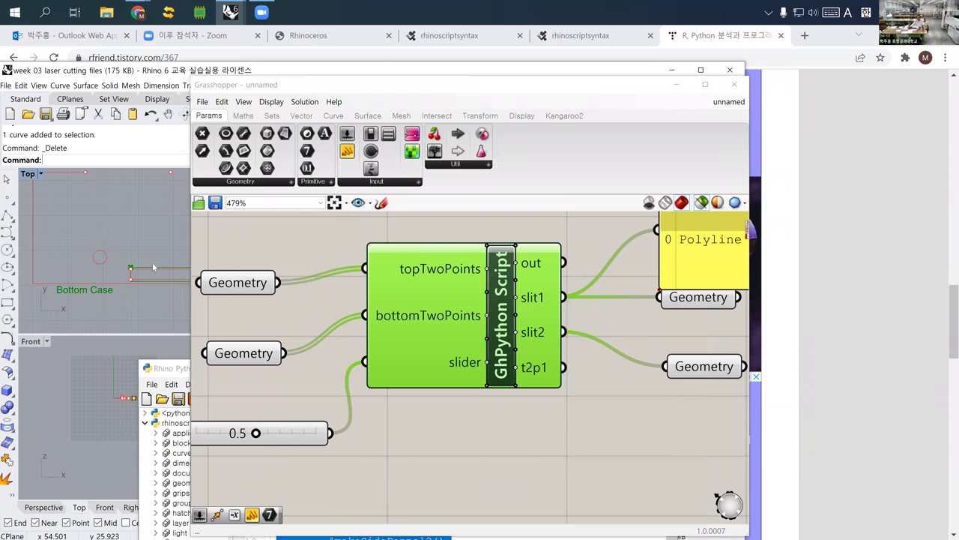
pyautogui.moveTo(258, 436)
pyautogui.mouseDown()
pyautogui.moveTo(233, 435)
pyautogui.moveTo(319, 434)
pyautogui.moveTo(221, 435)
pyautogui.moveTo(315, 435)
pyautogui.moveTo(267, 433)
pyautogui.mouseUp()
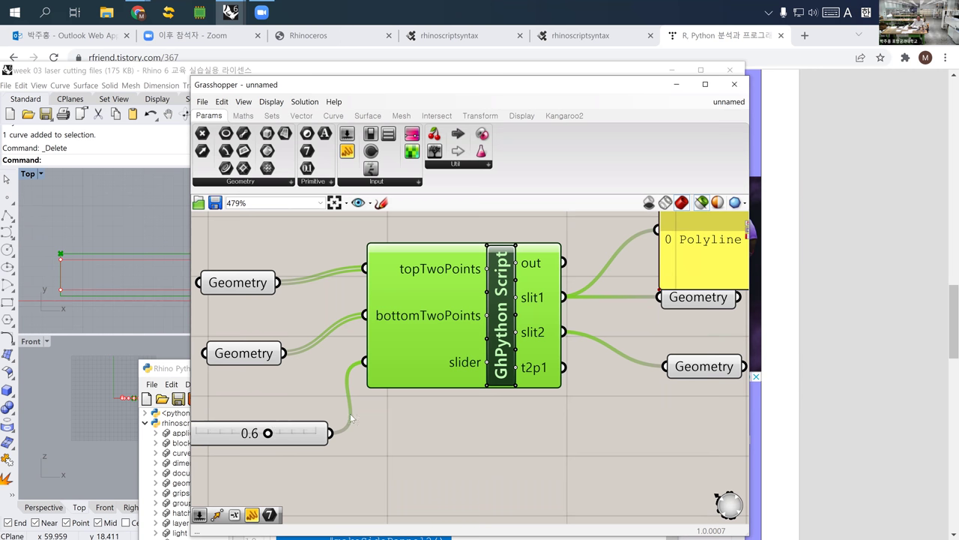
# Set the Number Slider driving the GhPython component's slider input back to 0.5, checking the Bottom Case slit in the Top viewport
pyautogui.scroll(-3, 112, 263)
pyautogui.click(103, 226)
pyautogui.scroll(5, 103, 226)
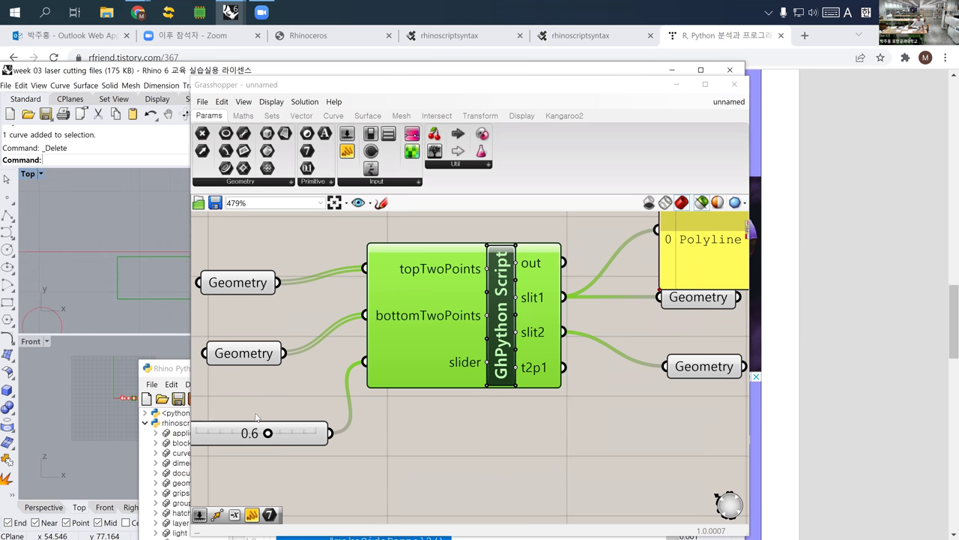
pyautogui.click(268, 433)
pyautogui.moveTo(267, 433)
pyautogui.mouseDown()
pyautogui.moveTo(303, 433)
pyautogui.moveTo(264, 432)
pyautogui.moveTo(288, 432)
pyautogui.moveTo(277, 432)
pyautogui.mouseUp()
pyautogui.scroll(-3, 392, 412)
pyautogui.moveTo(392, 346); pyautogui.dragTo(392, 321, button='right')
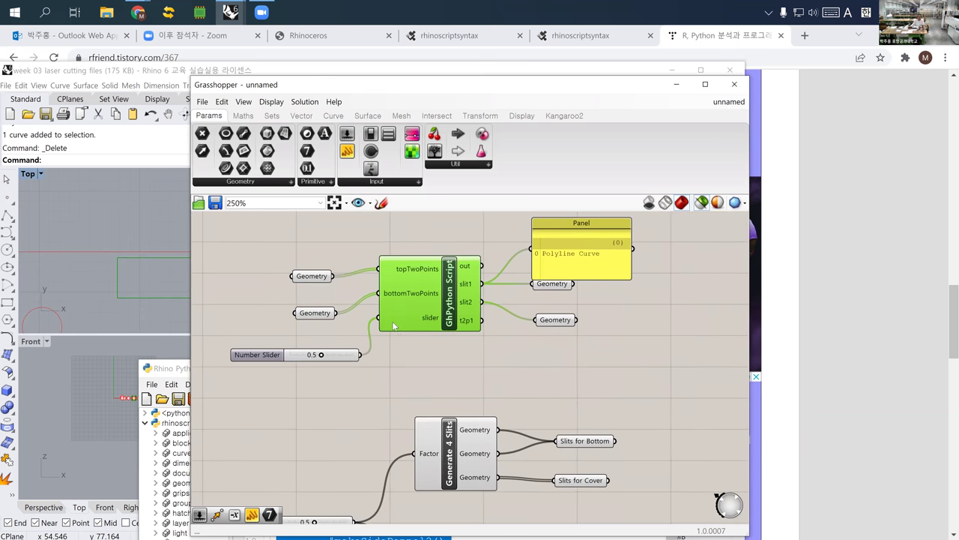
pyautogui.scroll(-3, 389, 341)
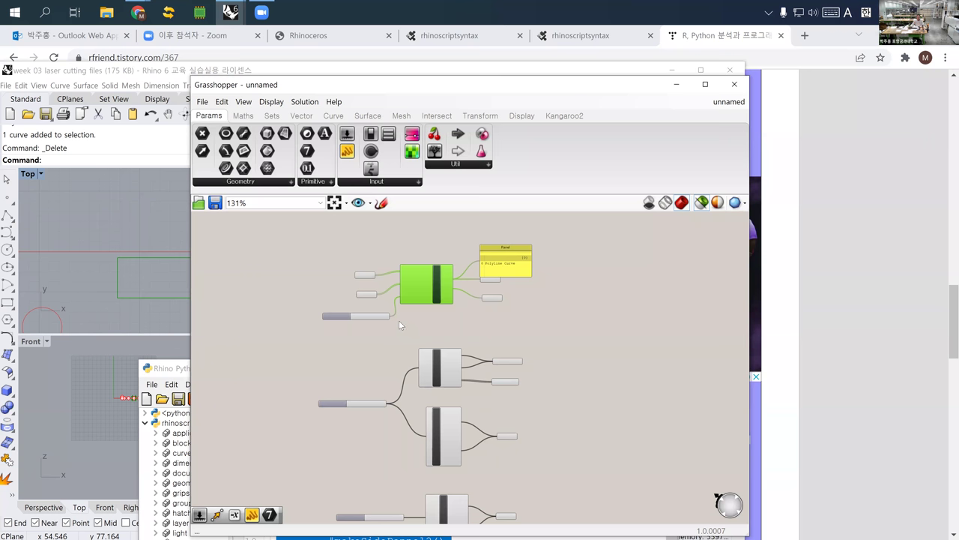
# Switch to Chrome, search Google for "ai winter" in the Zoom page's tab, and open the Wikipedia article on AI winter
pyautogui.click(91, 222)
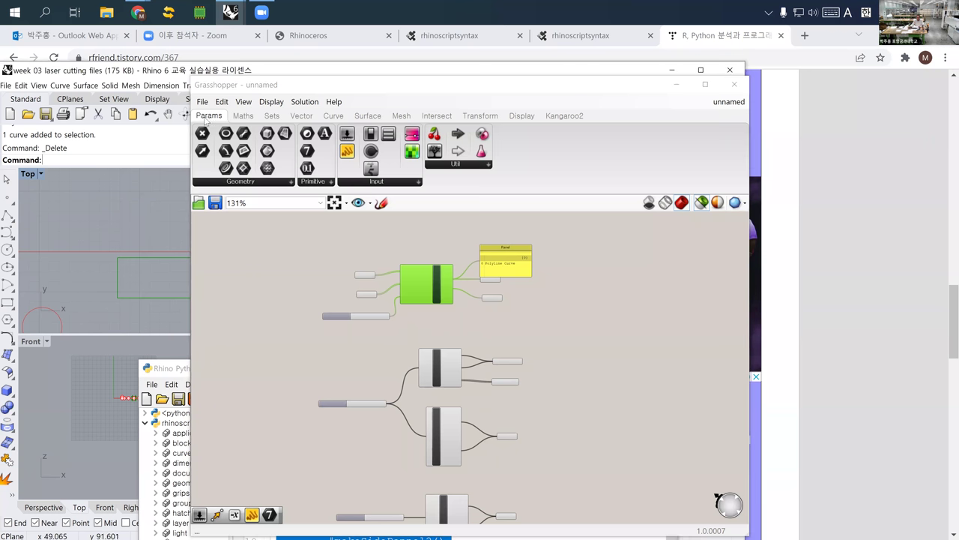
pyautogui.click(187, 35)
pyautogui.click(165, 57)
pyautogui.hotkey('ctrl', 'c')
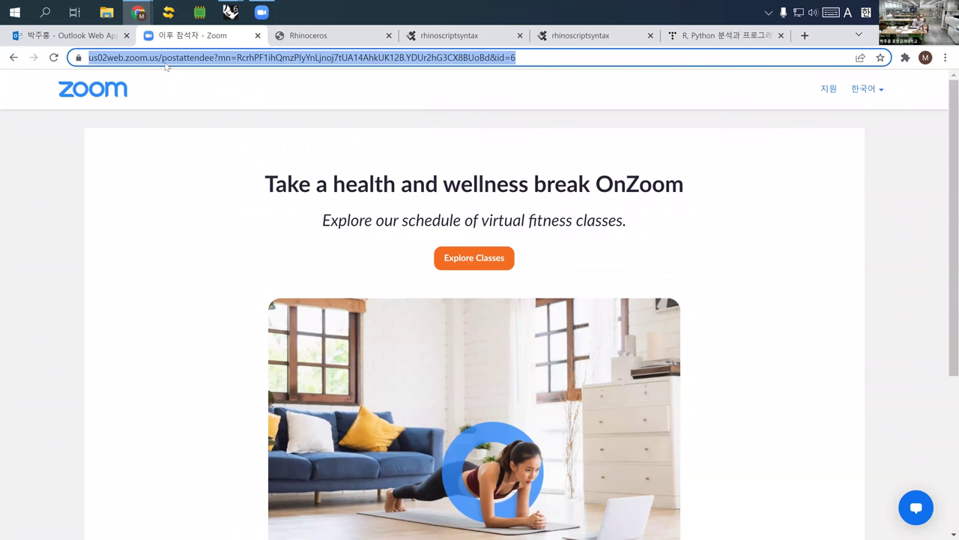
pyautogui.write('ai winter')
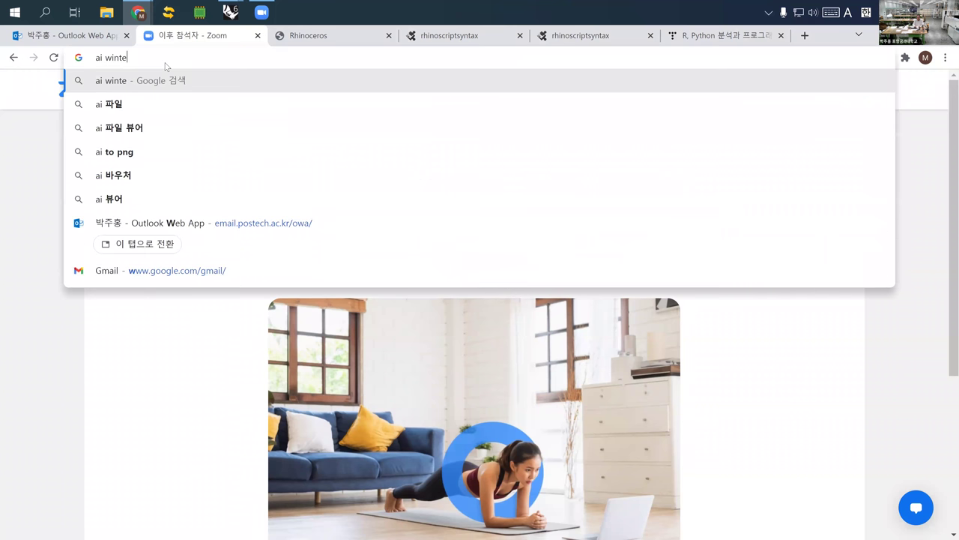
pyautogui.press('Return')
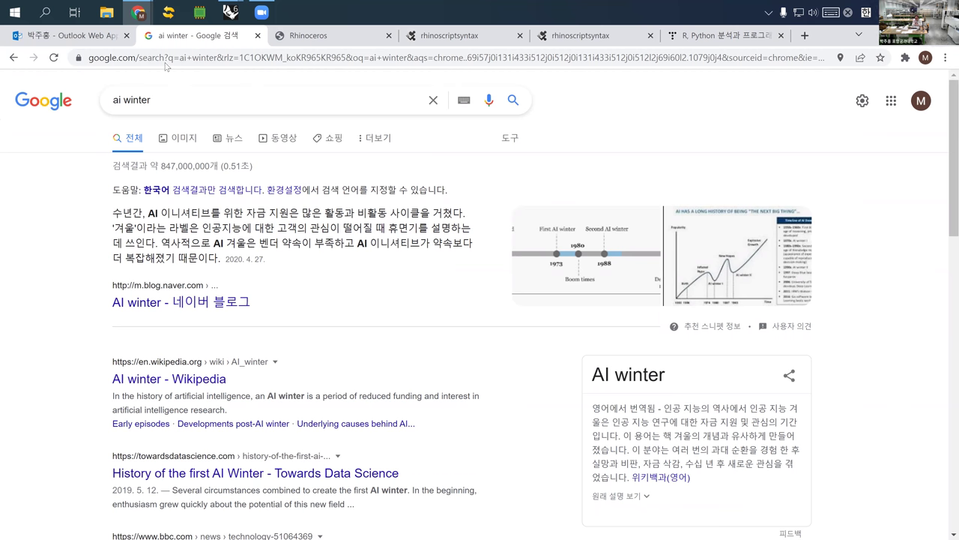
pyautogui.click(201, 374)
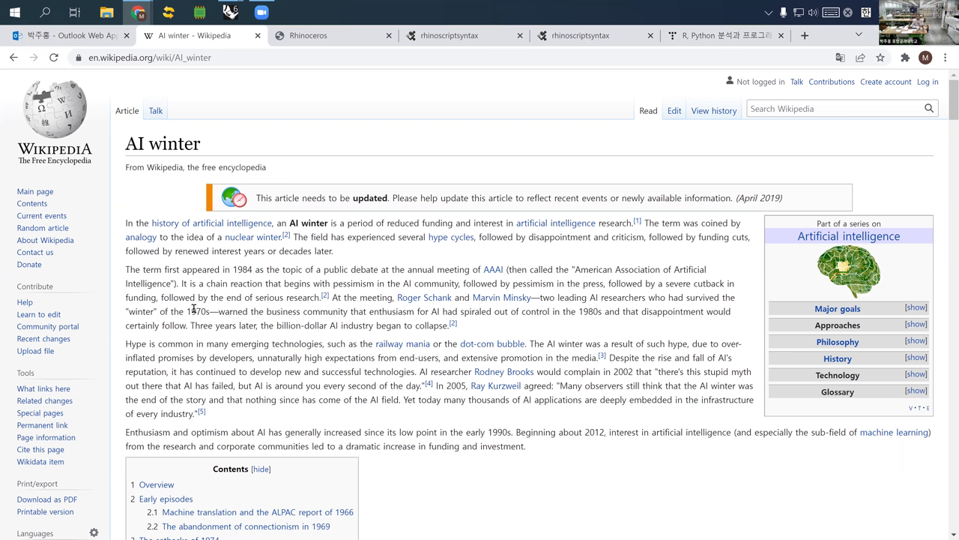
# Highlight the 1970s mention in the AI winter introduction and search the article for "minsky"
pyautogui.moveTo(187, 312); pyautogui.dragTo(204, 313)
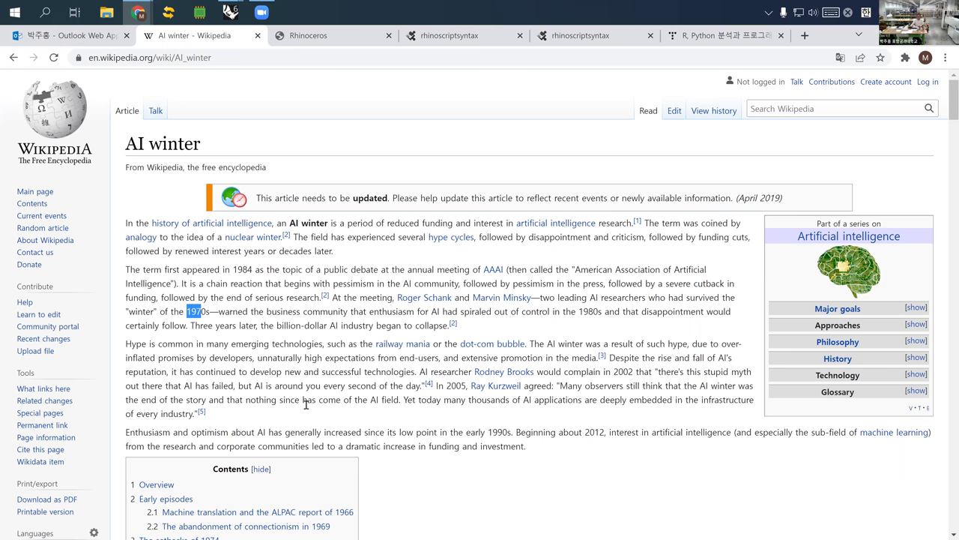
pyautogui.scroll(-1, 314, 429)
pyautogui.scroll(-5, 355, 397)
pyautogui.scroll(-5, 355, 397)
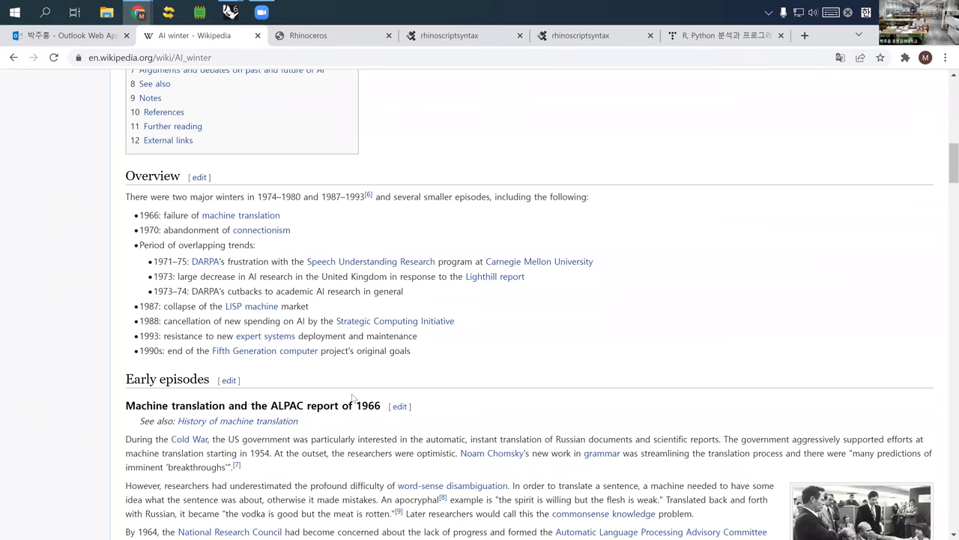
pyautogui.hotkey('ctrl', 'f')
pyautogui.write('min')
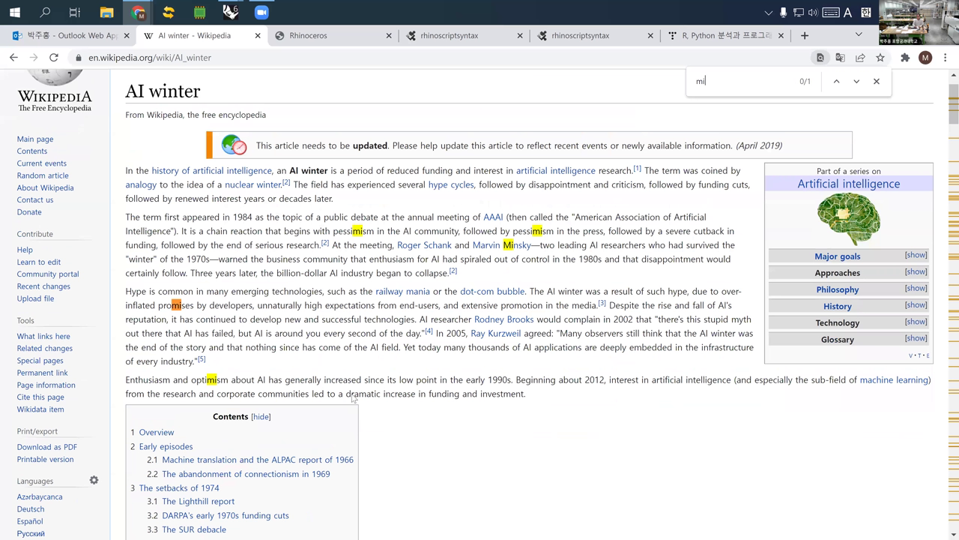
pyautogui.write('s')
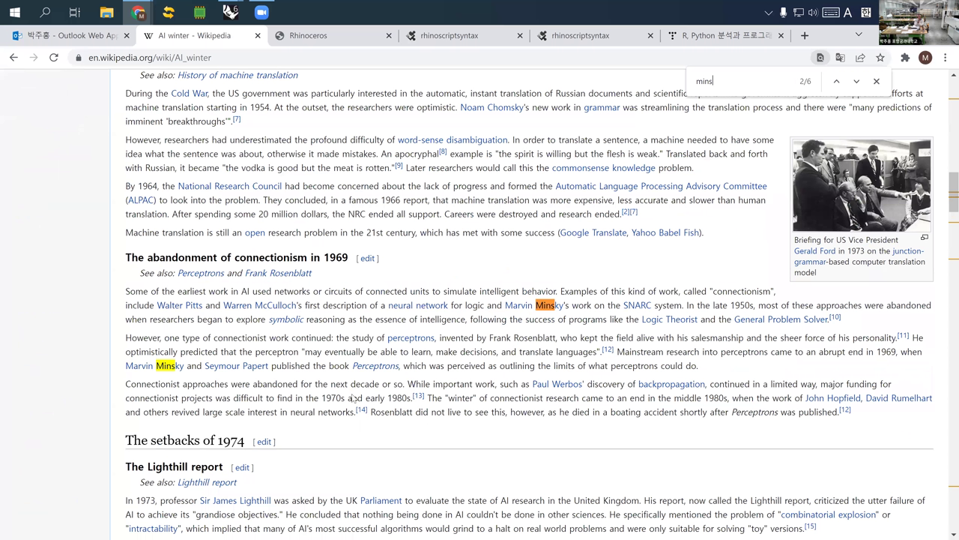
pyautogui.write('ky')
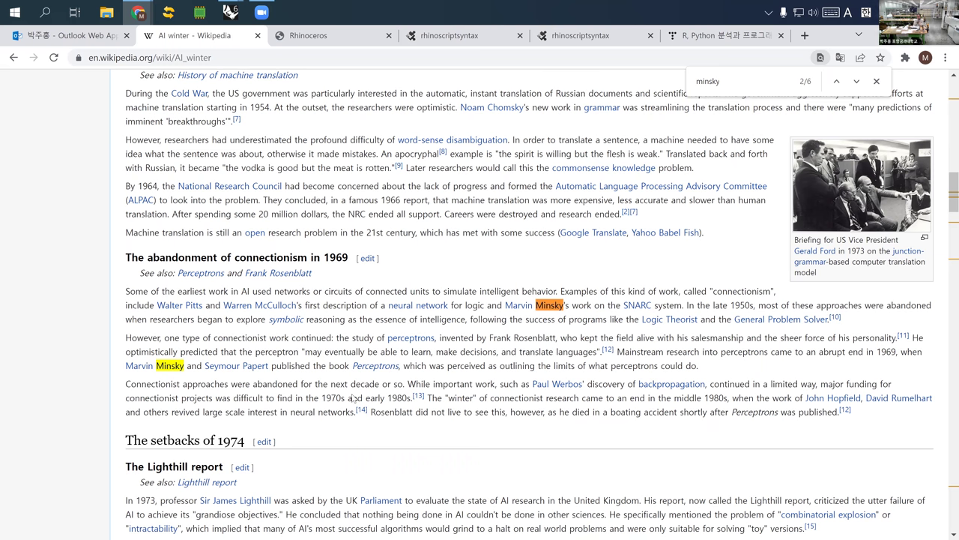
# Go to the section on DARPA's early 1970s funding cuts and highlight "970s funding cuts" in its heading
pyautogui.scroll(-3, 353, 398)
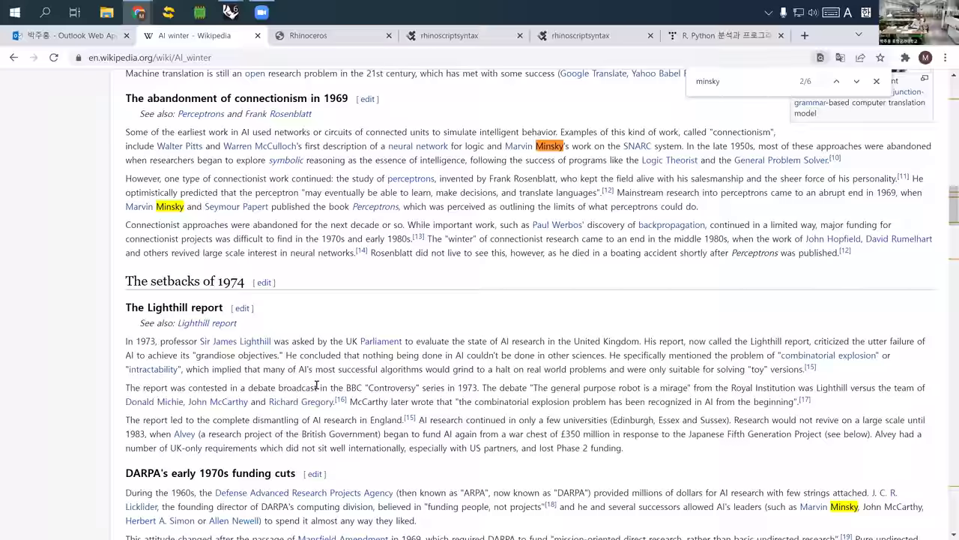
pyautogui.scroll(-1, 323, 392)
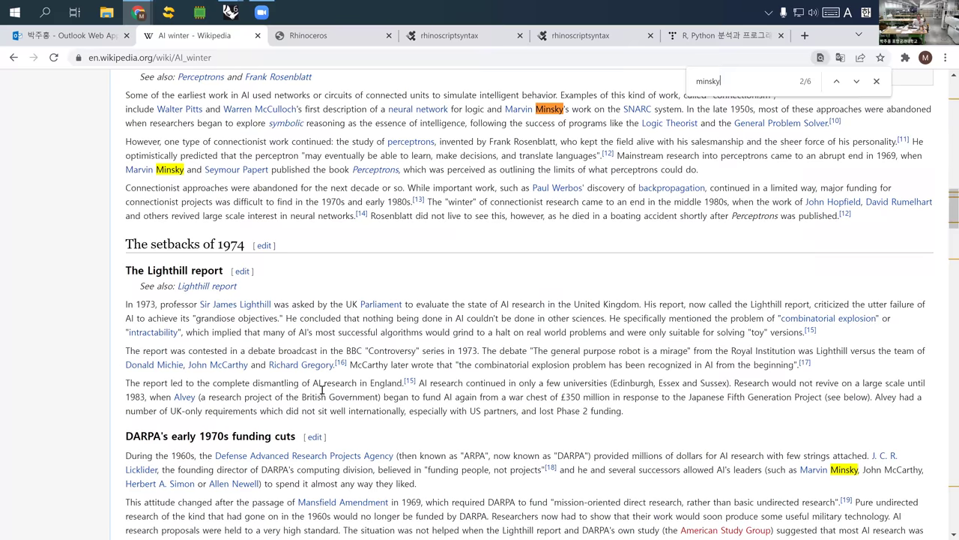
pyautogui.scroll(-3, 323, 389)
pyautogui.scroll(-2, 322, 389)
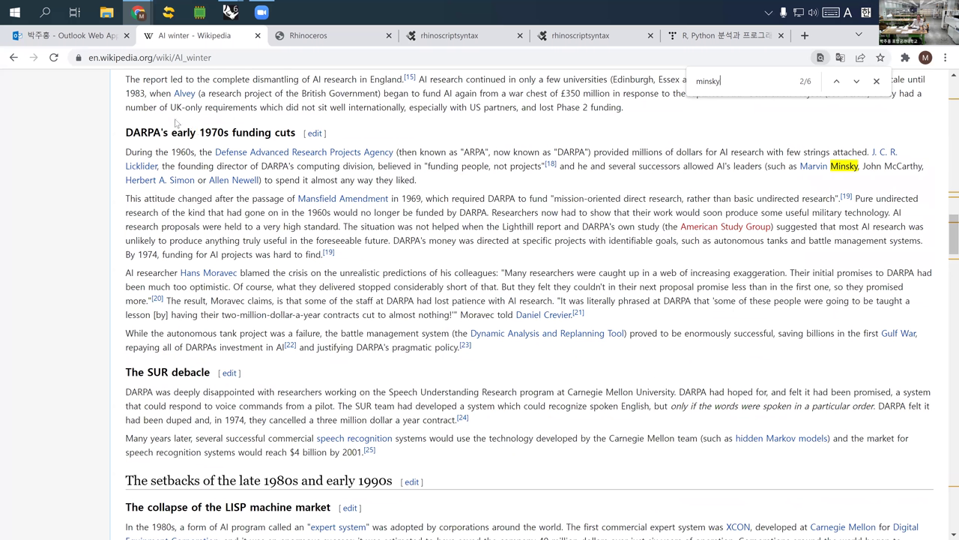
pyautogui.doubleClick(184, 132)
pyautogui.click(212, 127)
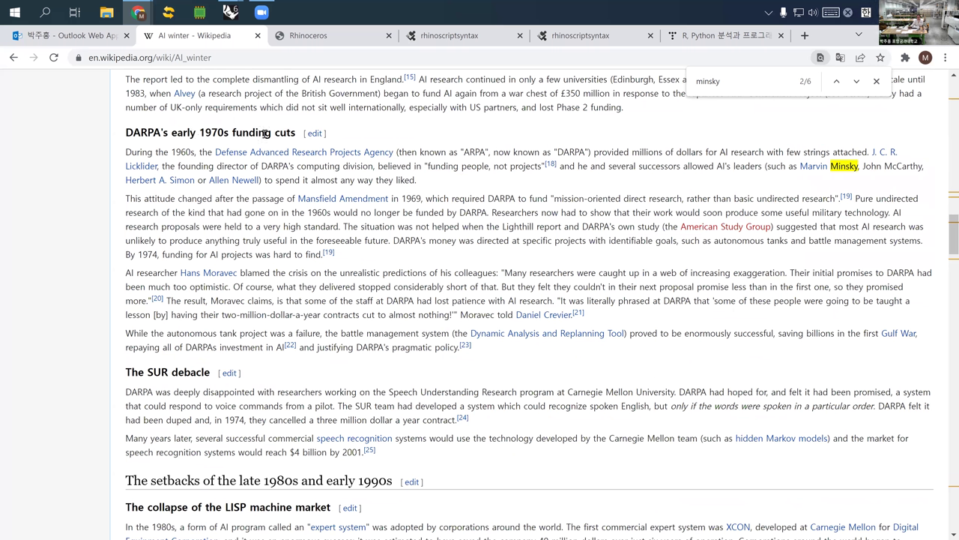
pyautogui.moveTo(205, 132); pyautogui.dragTo(299, 135)
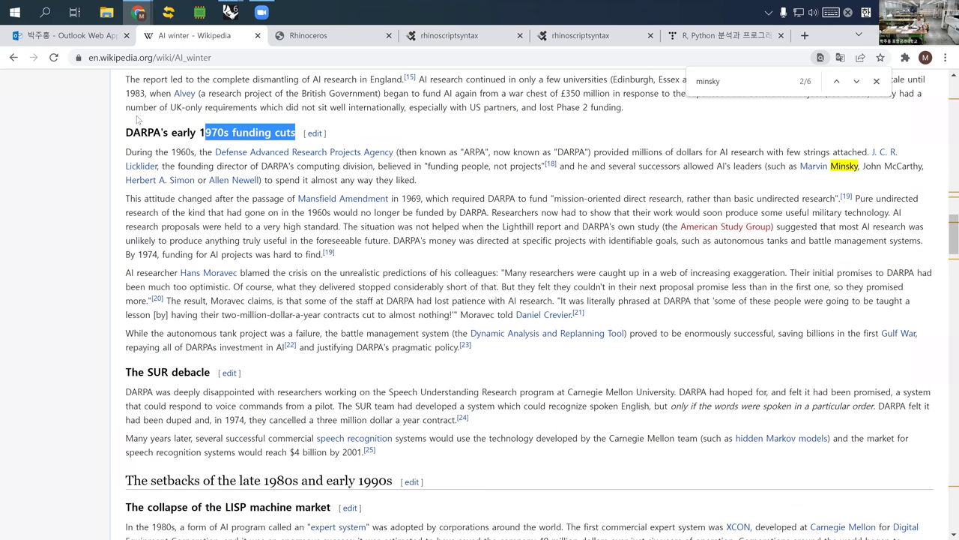
# Search Google for "darpa incremental iteration standard" and look through the results
pyautogui.click(127, 57)
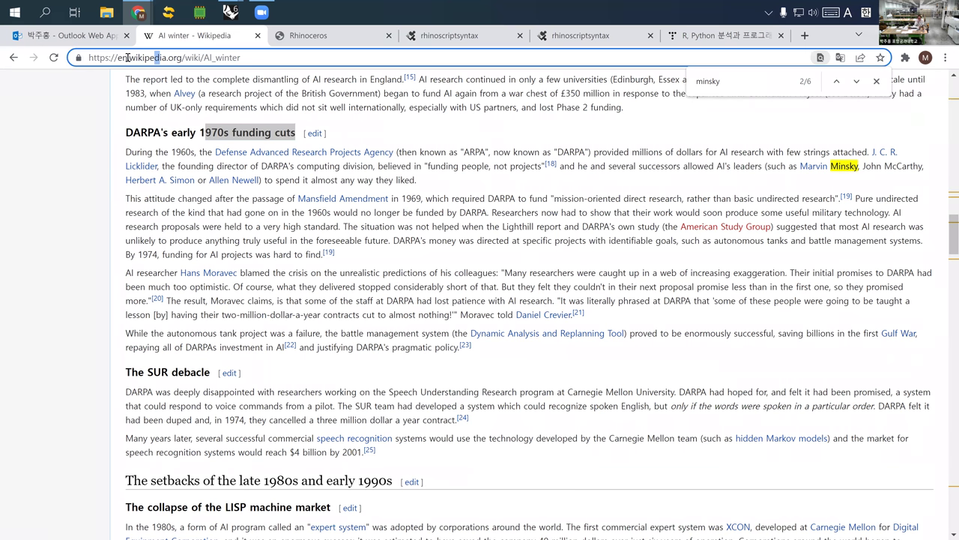
pyautogui.hotkey('ctrl', 'v')
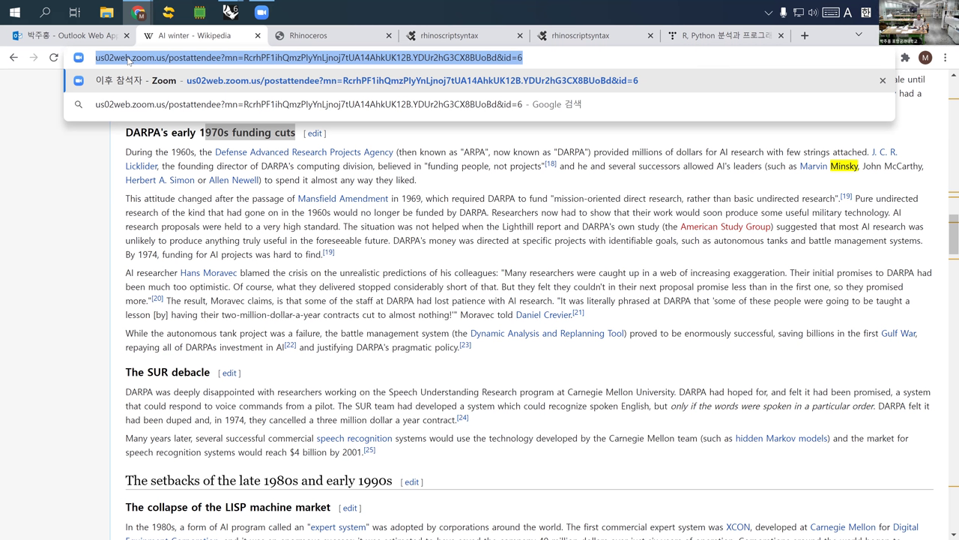
pyautogui.write('darpa')
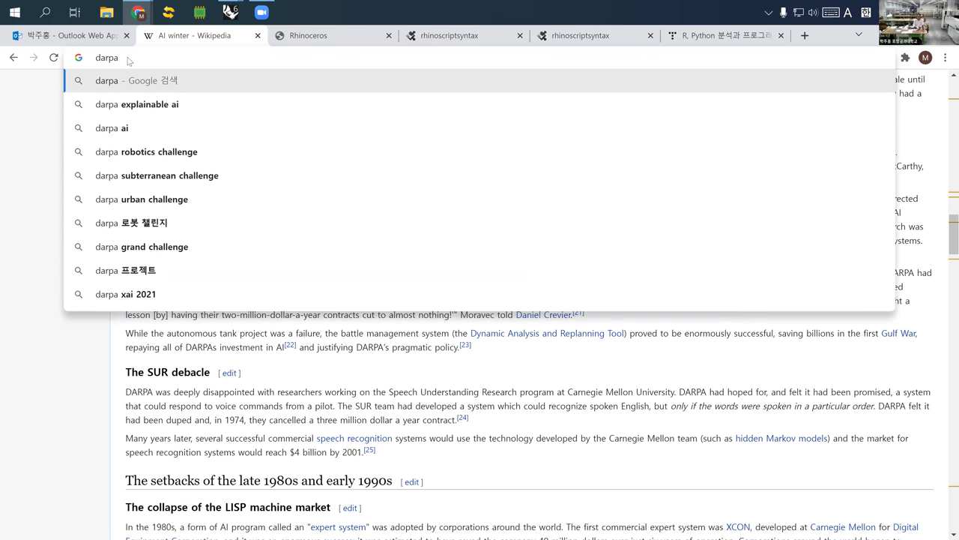
pyautogui.write(' increm')
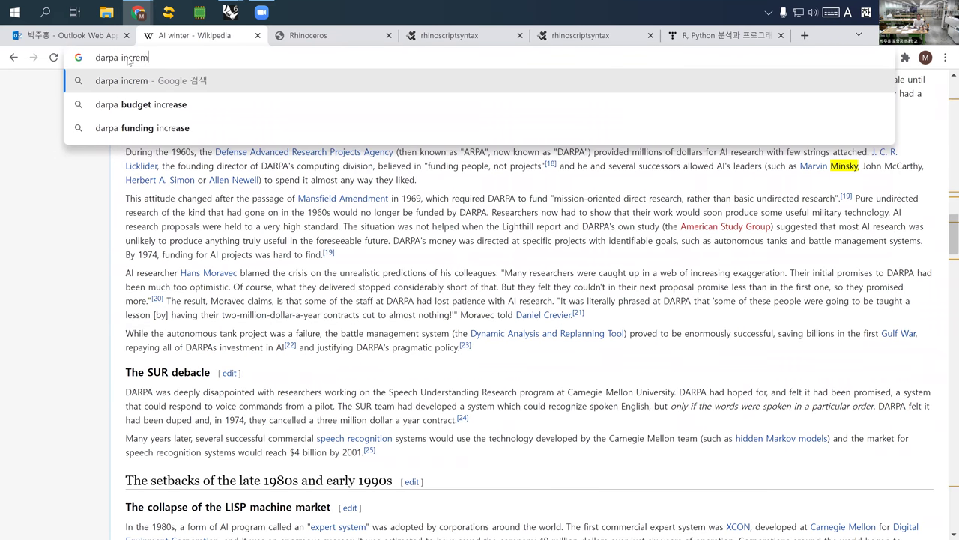
pyautogui.write('ent')
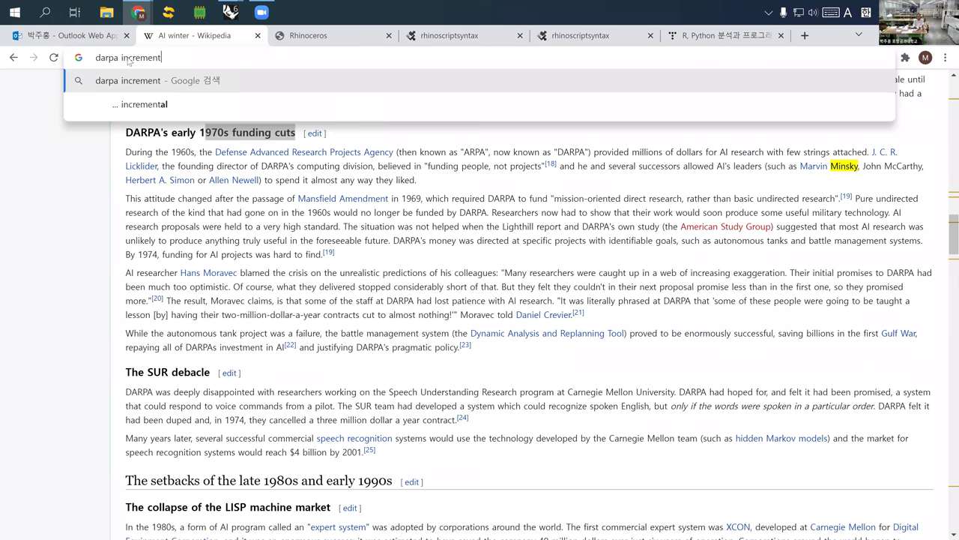
pyautogui.write('al iteration standard')
pyautogui.press('Return')
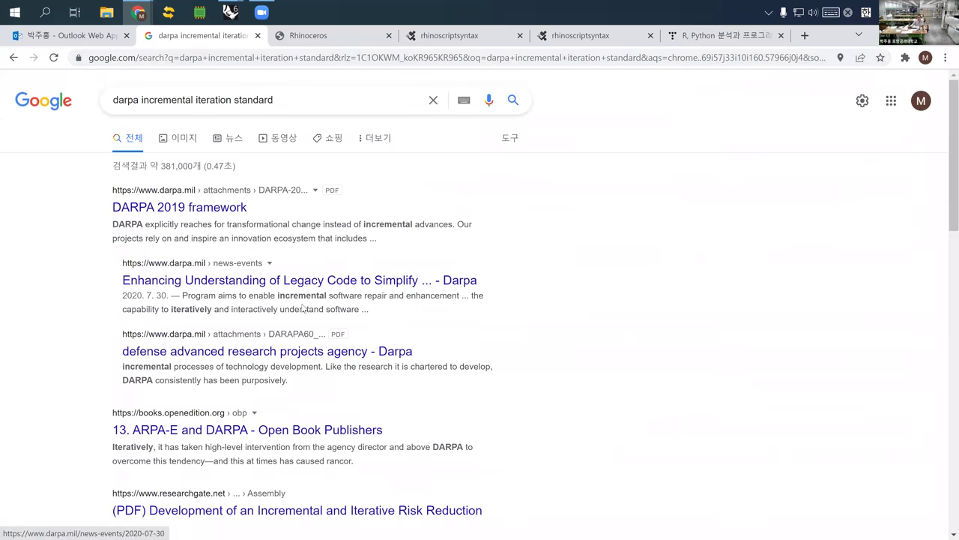
pyautogui.scroll(-2, 290, 319)
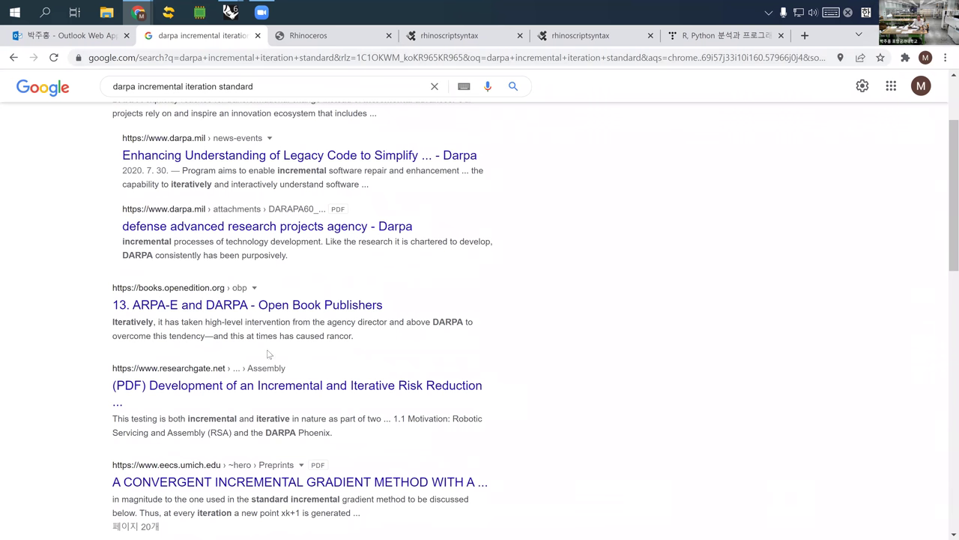
pyautogui.scroll(2, 284, 300)
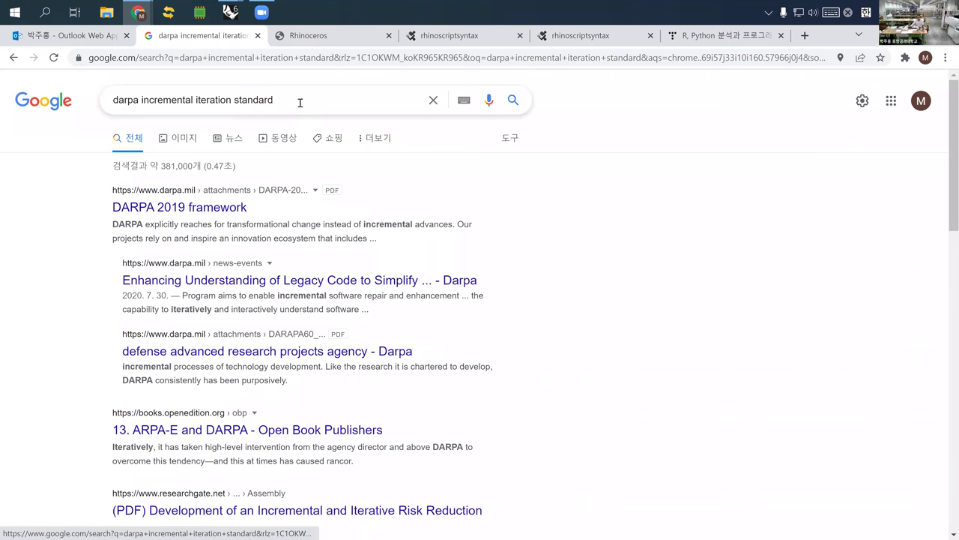
# Search Google for "incremental iteration" and open the Wikipedia article on iterative and incremental development
pyautogui.moveTo(295, 98); pyautogui.dragTo(2, 88)
pyautogui.write('dar')
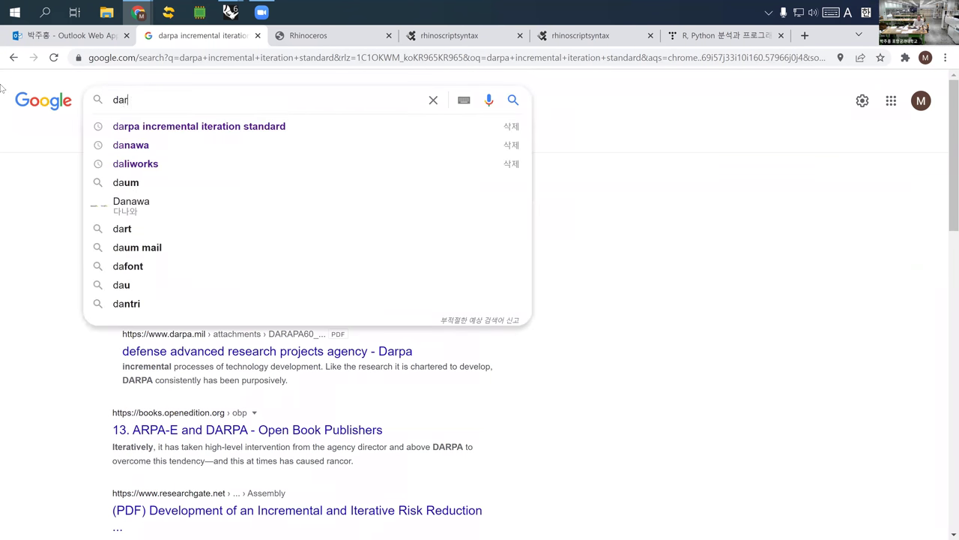
pyautogui.press('BackSpace')
pyautogui.press('BackSpace')
pyautogui.press('BackSpace')
pyautogui.write('incrementa')
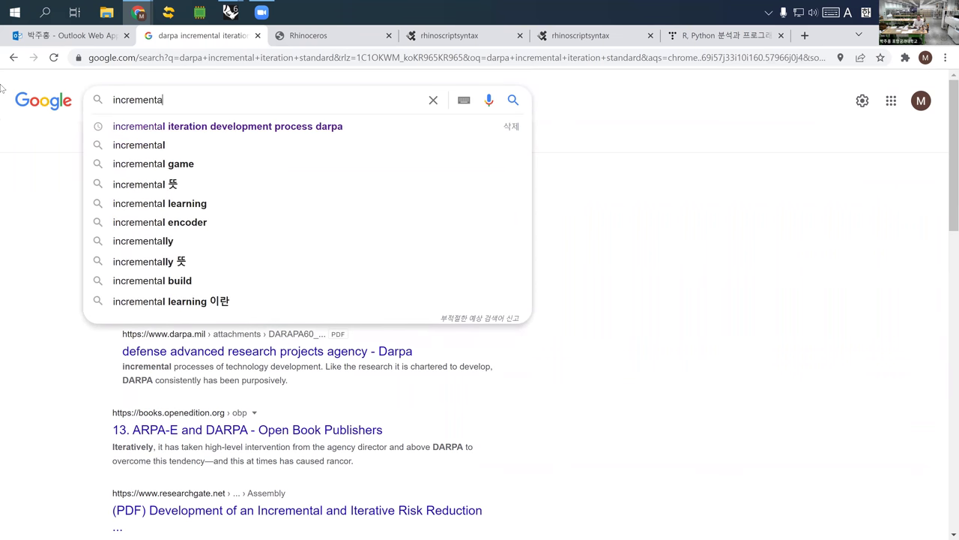
pyautogui.write('l it')
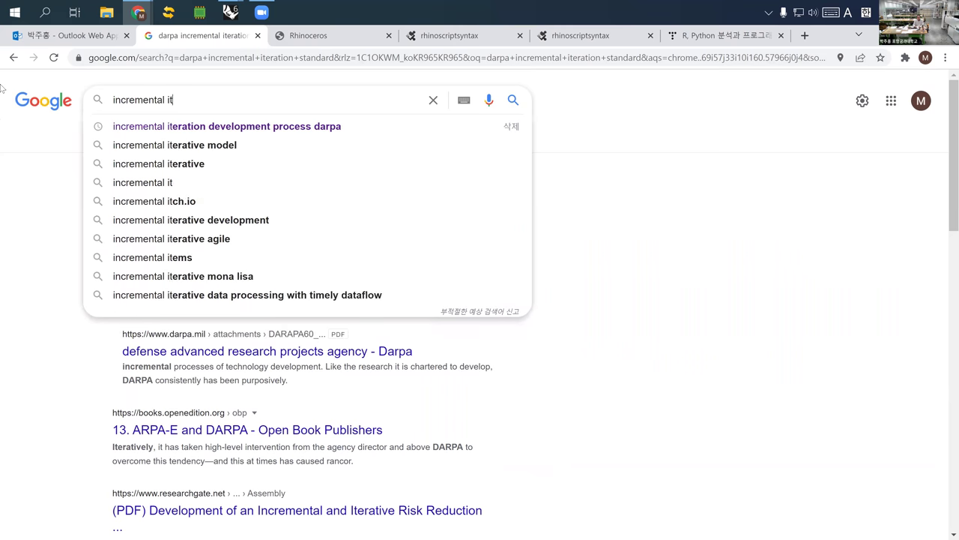
pyautogui.write('eration')
pyautogui.press('Return')
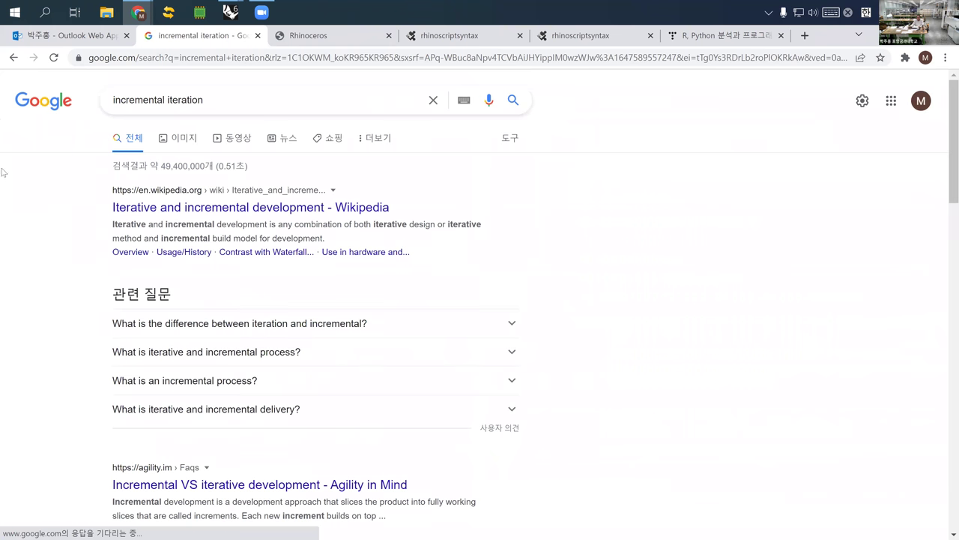
pyautogui.click(163, 211)
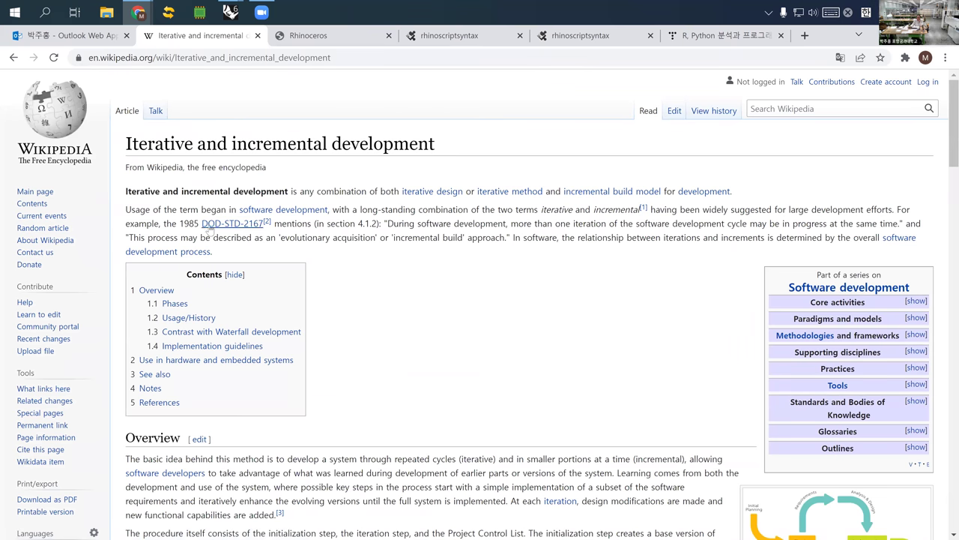
pyautogui.moveTo(207, 229)
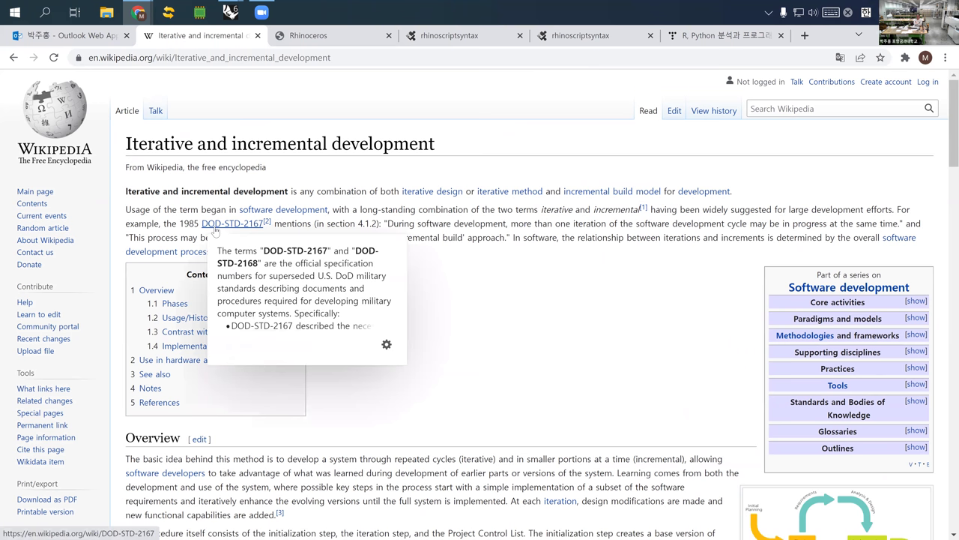